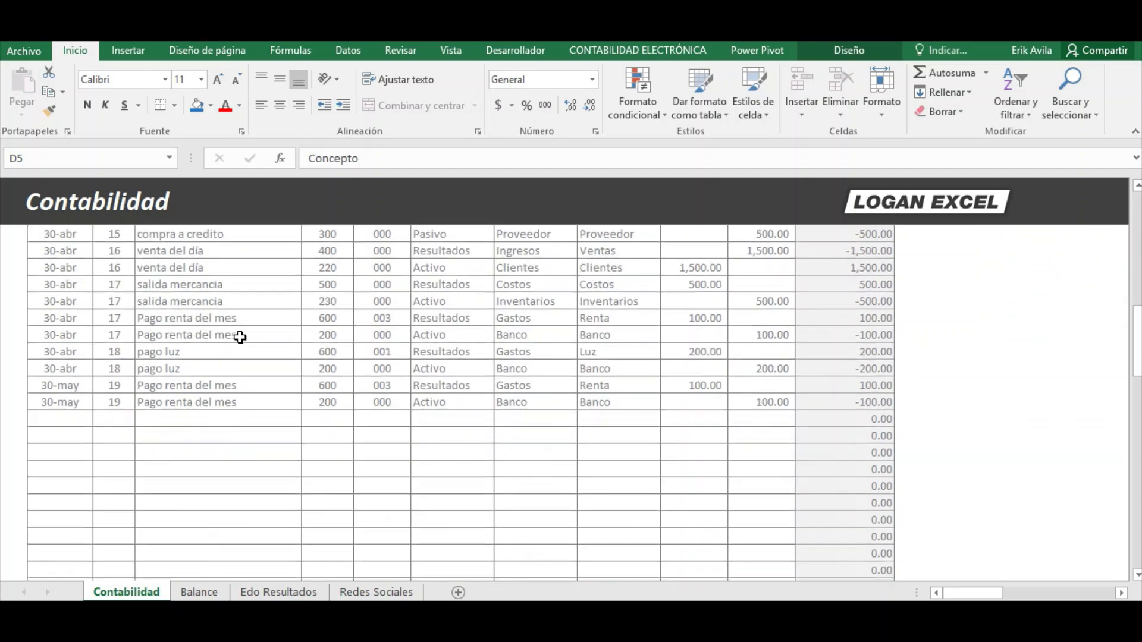
Examine the formulas in the Rubro, Descripción, Nombre and Comprobacion columns of the Contabilidad journal table.
{"action": "scroll", "coordinate": [239, 337], "scroll_direction": "up", "scroll_amount": 8}
{"action": "scroll", "coordinate": [240, 337], "scroll_direction": "up", "scroll_amount": 3}
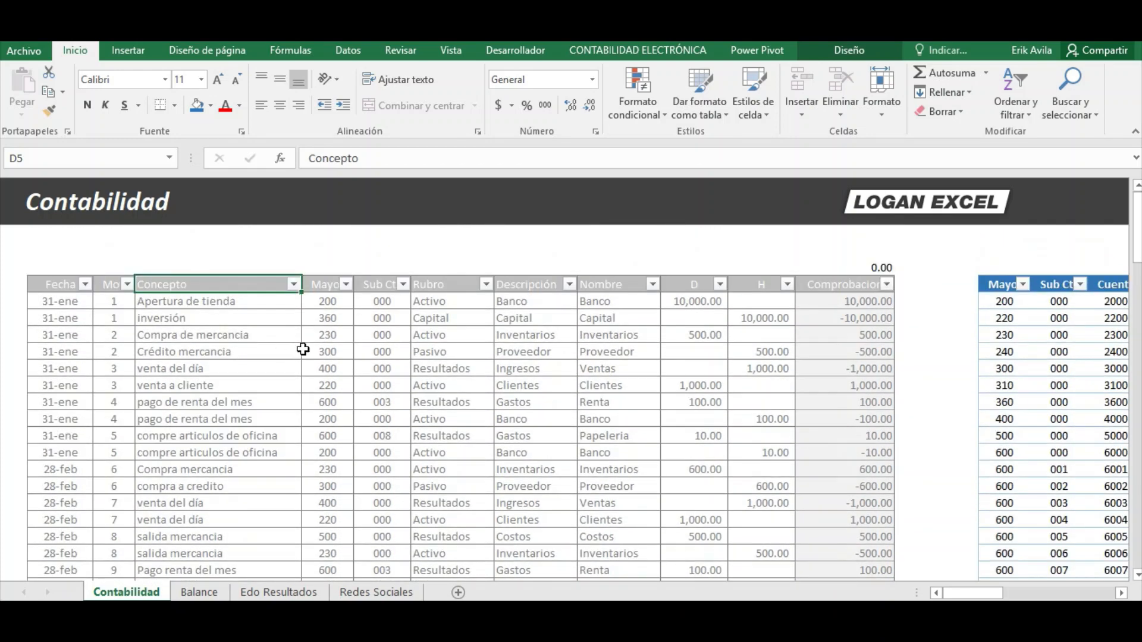
{"action": "left_click", "coordinate": [452, 301]}
{"action": "double_click", "coordinate": [453, 300]}
{"action": "left_click", "coordinate": [528, 301]}
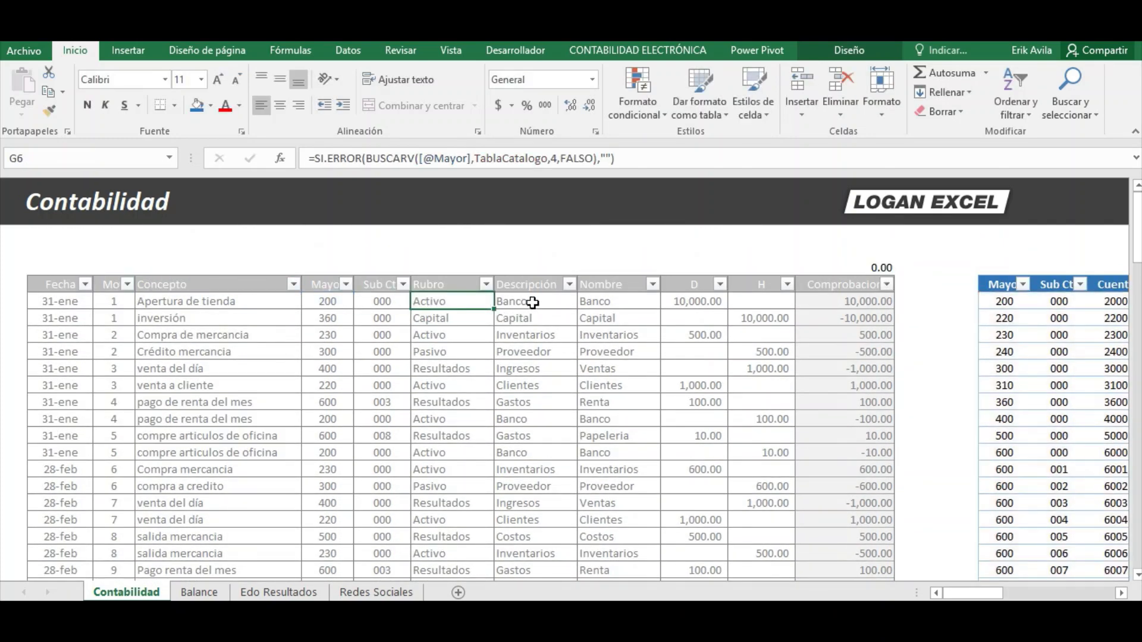
{"action": "double_click", "coordinate": [529, 301]}
{"action": "double_click", "coordinate": [591, 301]}
{"action": "key", "text": "Escape"}
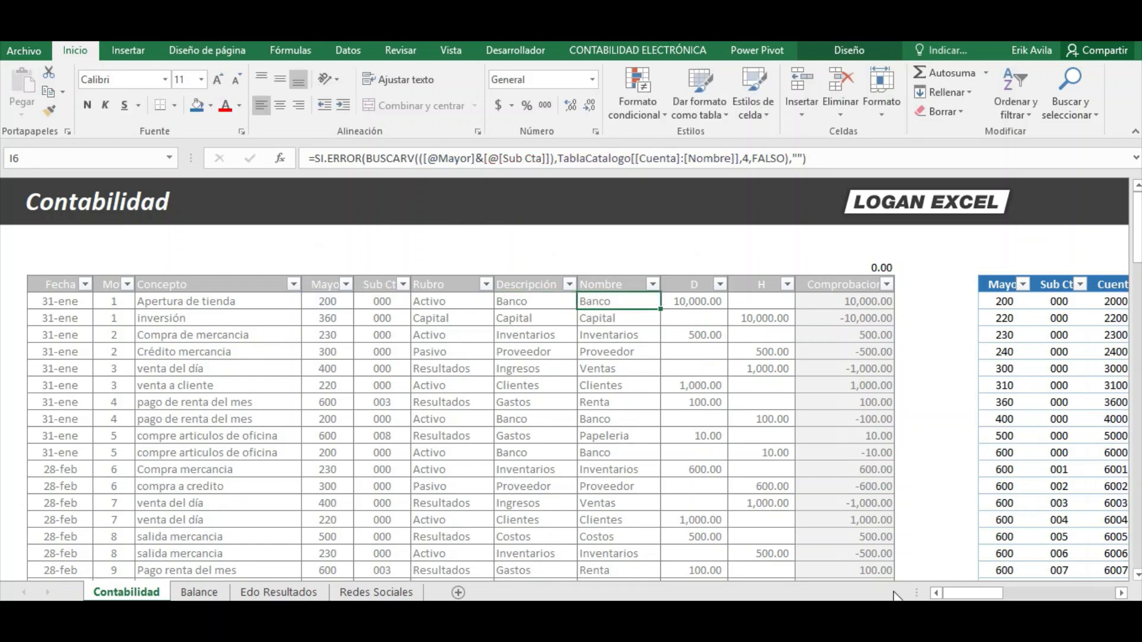
{"action": "double_click", "coordinate": [855, 335]}
{"action": "key", "text": "Escape"}
Review the account catalogue beside the journal table, from Banco down to Papeleria.
{"action": "left_click_drag", "start_coordinate": [949, 593], "coordinate": [992, 595]}
{"action": "scroll", "coordinate": [695, 395], "scroll_direction": "down", "scroll_amount": 2}
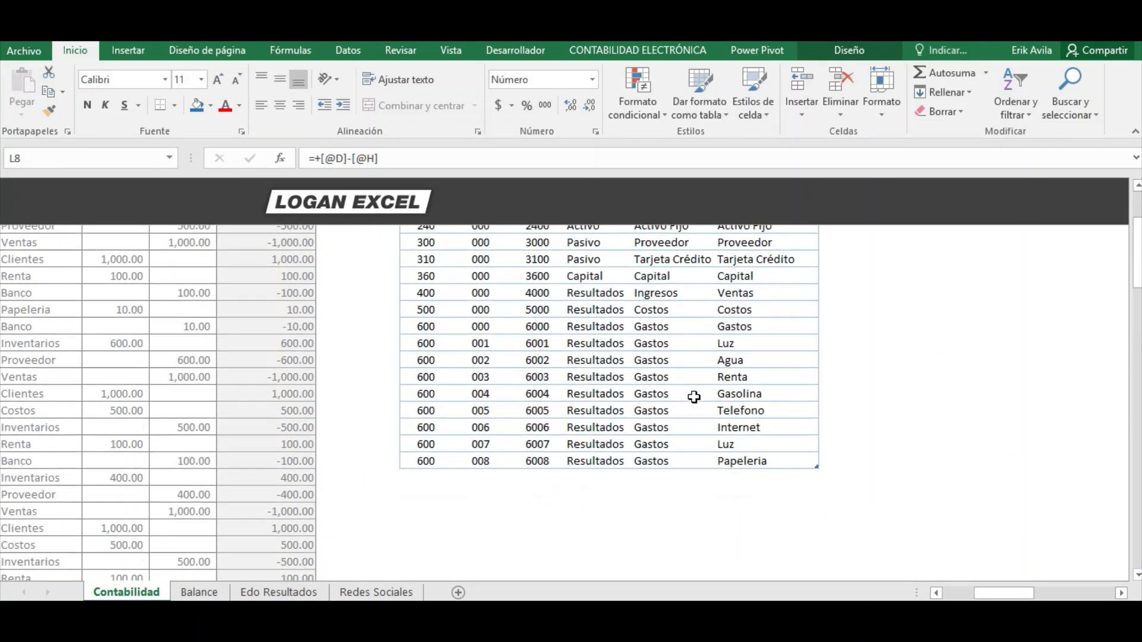
{"action": "scroll", "coordinate": [691, 397], "scroll_direction": "up", "scroll_amount": 2}
{"action": "scroll", "coordinate": [797, 469], "scroll_direction": "down", "scroll_amount": 1}
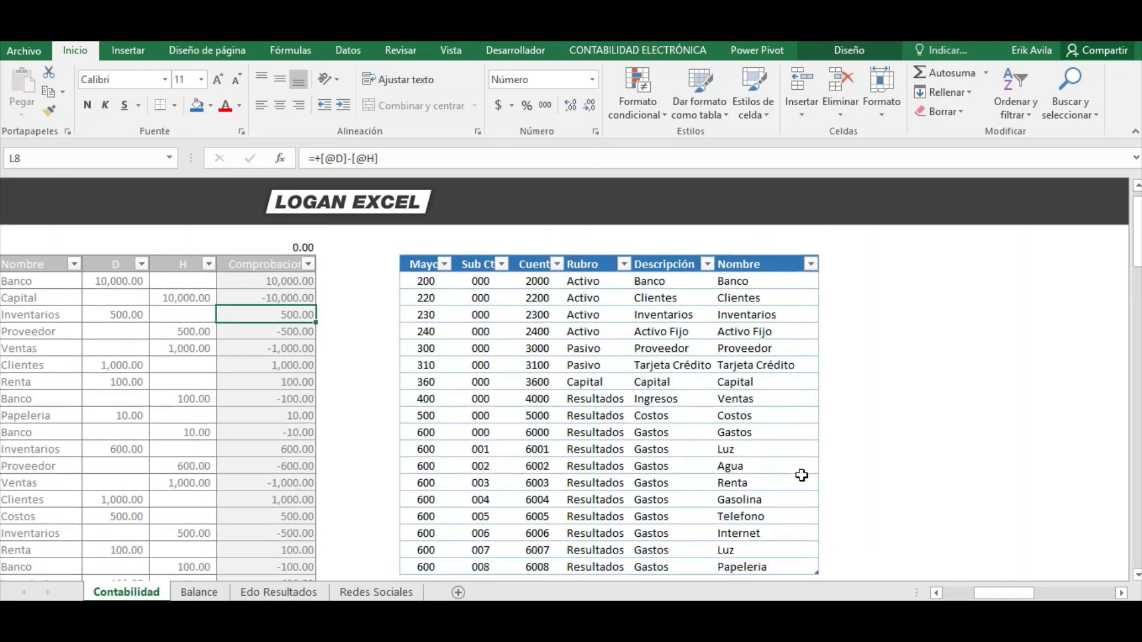
Refresh the pivot table on the Balance sheet and look over its Activo and Pasivo figures.
{"action": "left_click", "coordinate": [199, 592]}
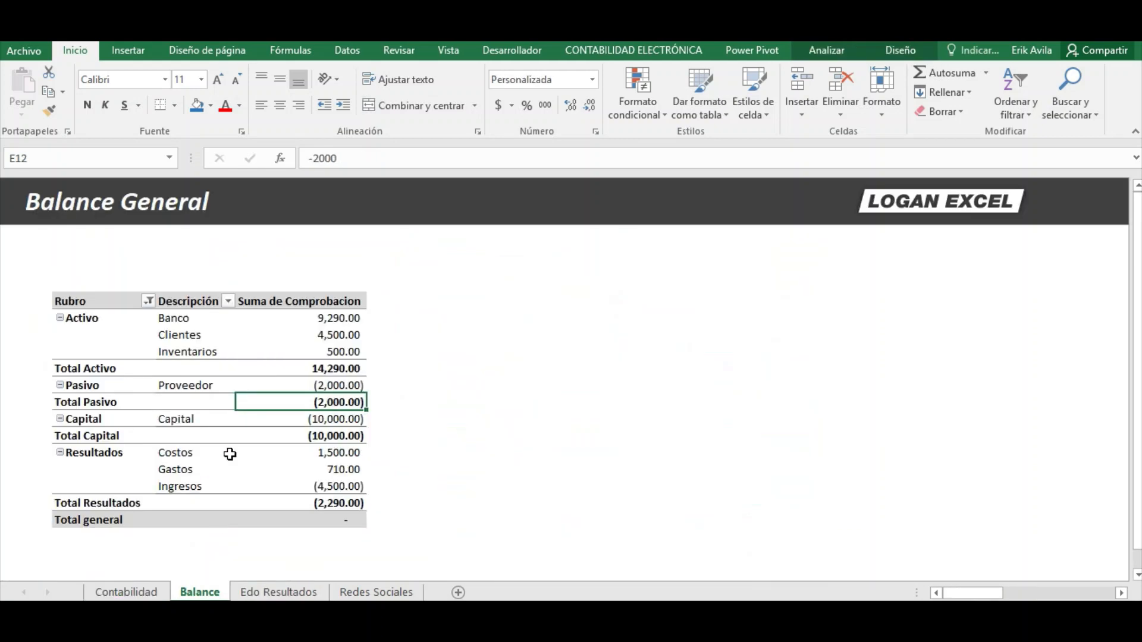
{"action": "left_click", "coordinate": [268, 354]}
{"action": "right_click", "coordinate": [320, 374]}
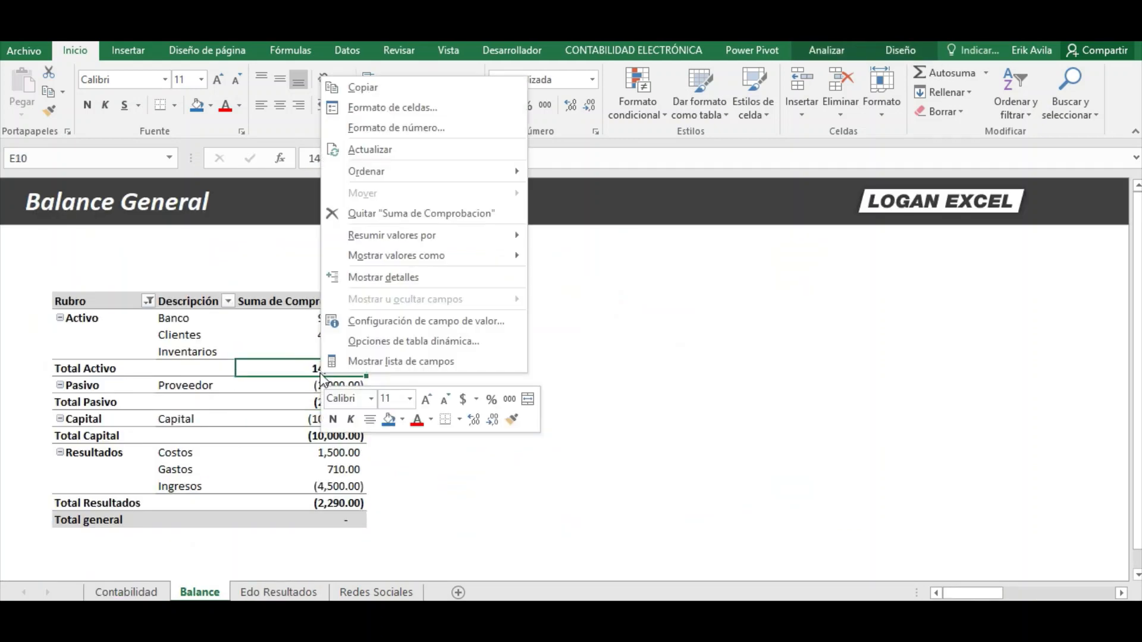
{"action": "left_click", "coordinate": [362, 152]}
{"action": "left_click", "coordinate": [319, 331]}
{"action": "left_click", "coordinate": [308, 403]}
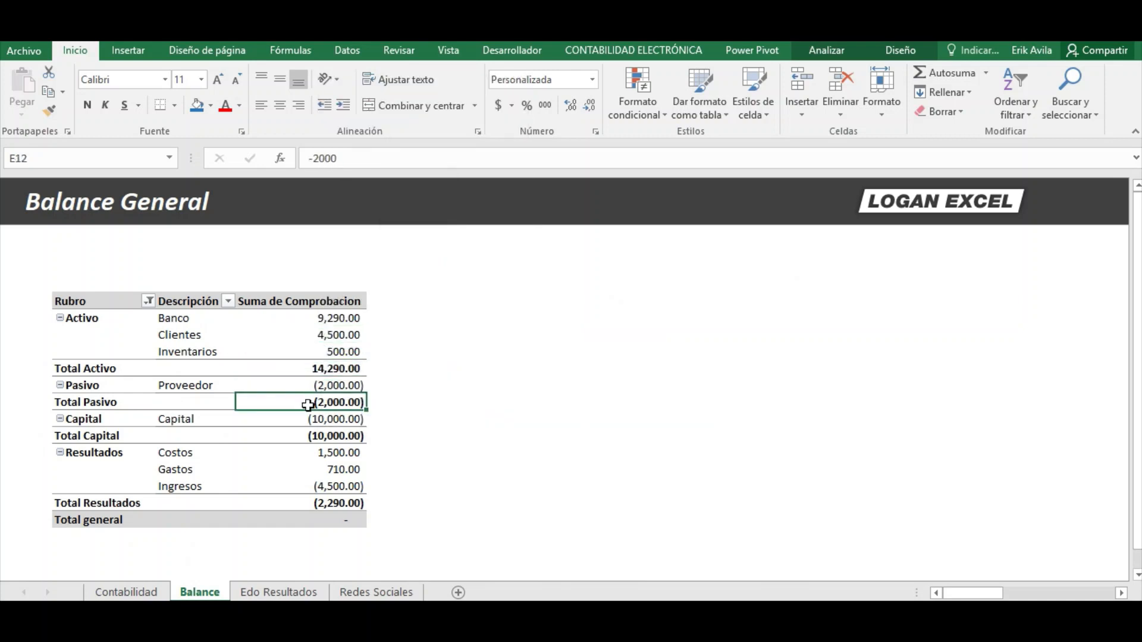
{"action": "scroll", "coordinate": [306, 400], "scroll_direction": "down", "scroll_amount": 2}
{"action": "scroll", "coordinate": [311, 408], "scroll_direction": "up", "scroll_amount": 2}
Review the Costos and Utilidad figures on the Edo Resultados sheet and refresh its pivot table.
{"action": "left_click", "coordinate": [286, 591]}
{"action": "scroll", "coordinate": [371, 442], "scroll_direction": "down", "scroll_amount": 1}
{"action": "scroll", "coordinate": [372, 443], "scroll_direction": "up", "scroll_amount": 1}
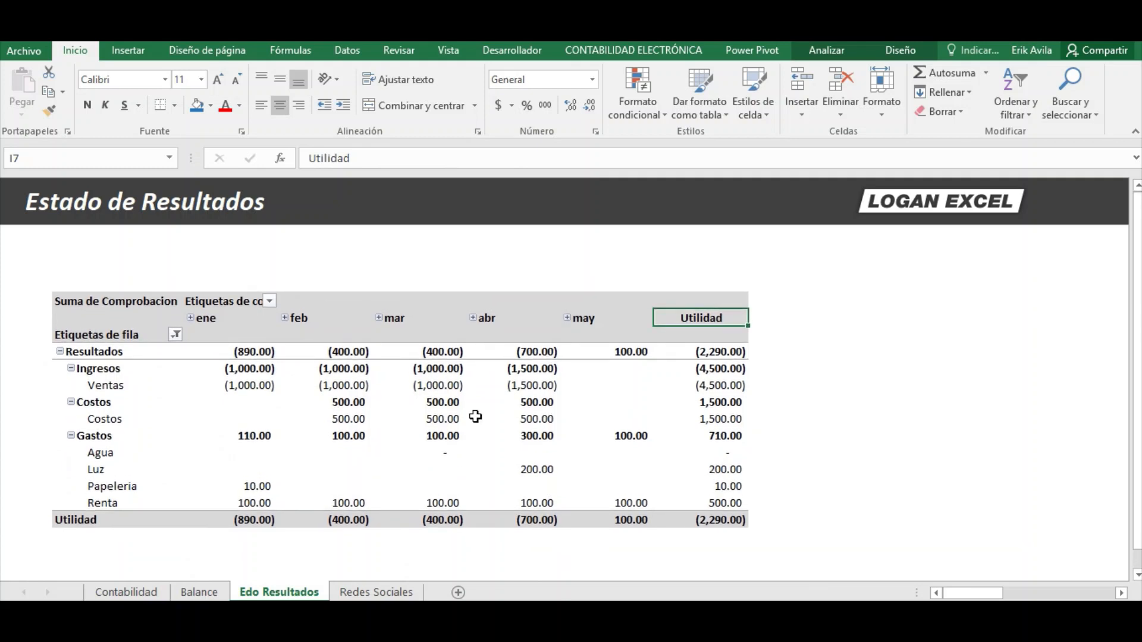
{"action": "left_click", "coordinate": [475, 418]}
{"action": "left_click", "coordinate": [712, 416]}
{"action": "left_click", "coordinate": [707, 526]}
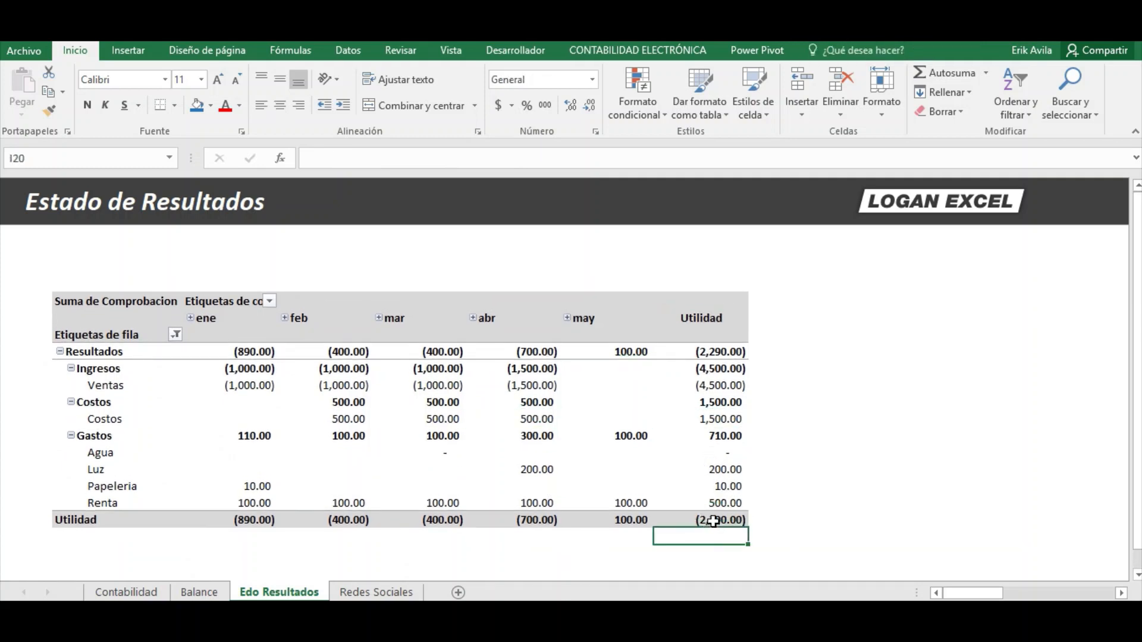
{"action": "left_click", "coordinate": [707, 524]}
{"action": "right_click", "coordinate": [644, 434]}
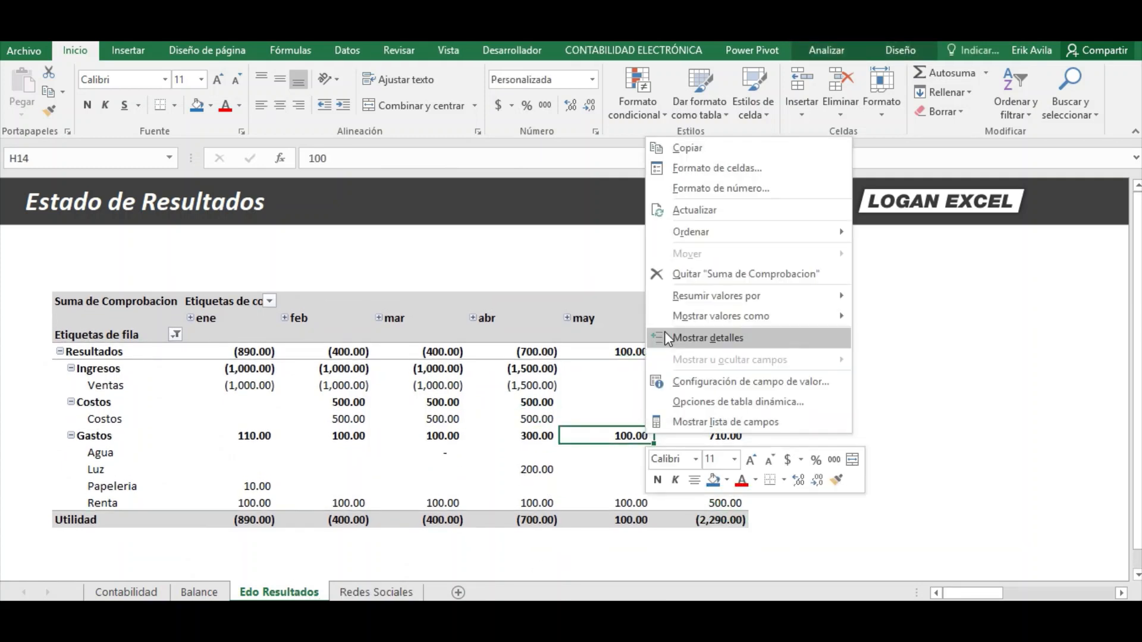
{"action": "left_click", "coordinate": [684, 216]}
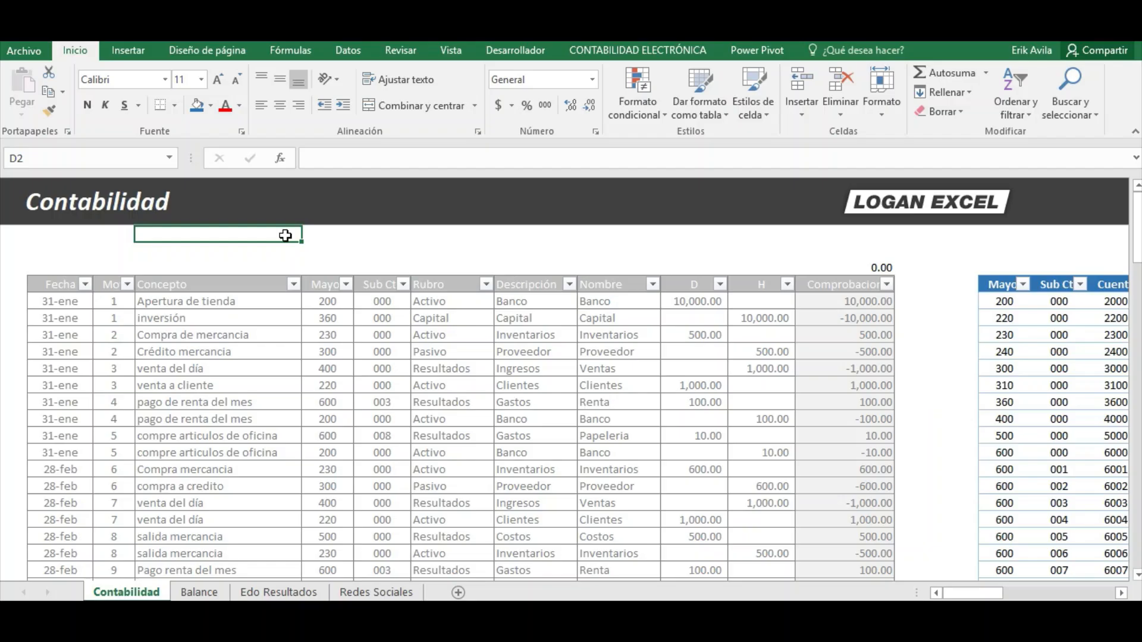
Look through the journal entries in the Contabilidad table from January to May.
{"action": "left_click", "coordinate": [189, 286]}
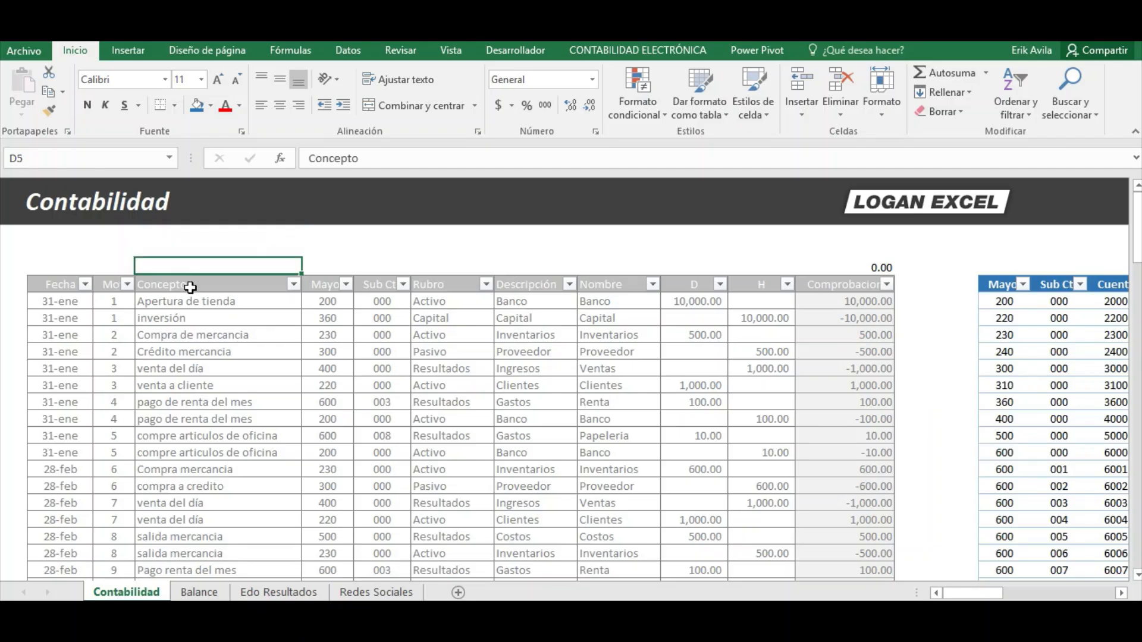
{"action": "scroll", "coordinate": [237, 334], "scroll_direction": "down", "scroll_amount": 5}
{"action": "scroll", "coordinate": [240, 337], "scroll_direction": "down", "scroll_amount": 6}
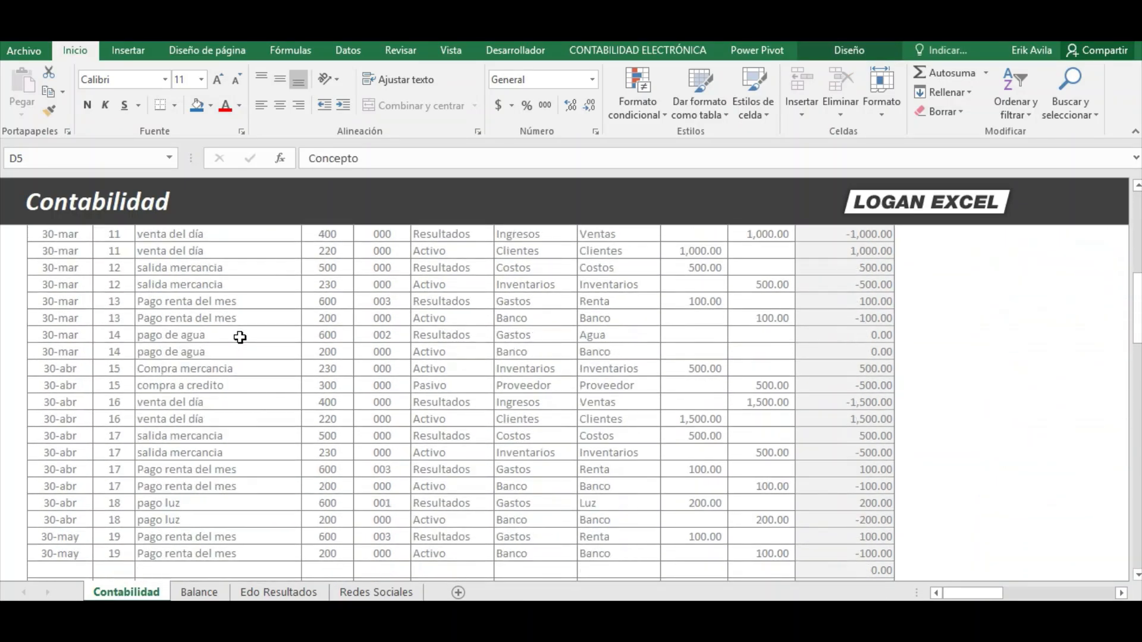
{"action": "scroll", "coordinate": [239, 337], "scroll_direction": "up", "scroll_amount": 4}
{"action": "scroll", "coordinate": [239, 337], "scroll_direction": "up", "scroll_amount": 8}
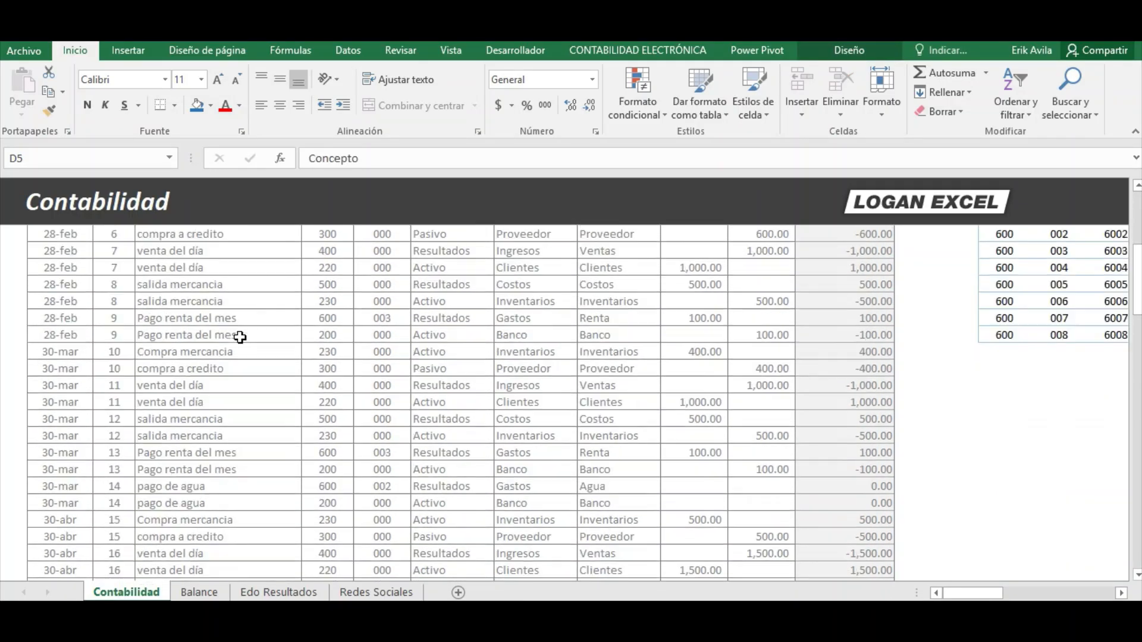
Inspect the lookup formulas for Rubro, Descripción and Nombre in the first journal row and the Comprobacion formula in the third row.
{"action": "left_click", "coordinate": [457, 319]}
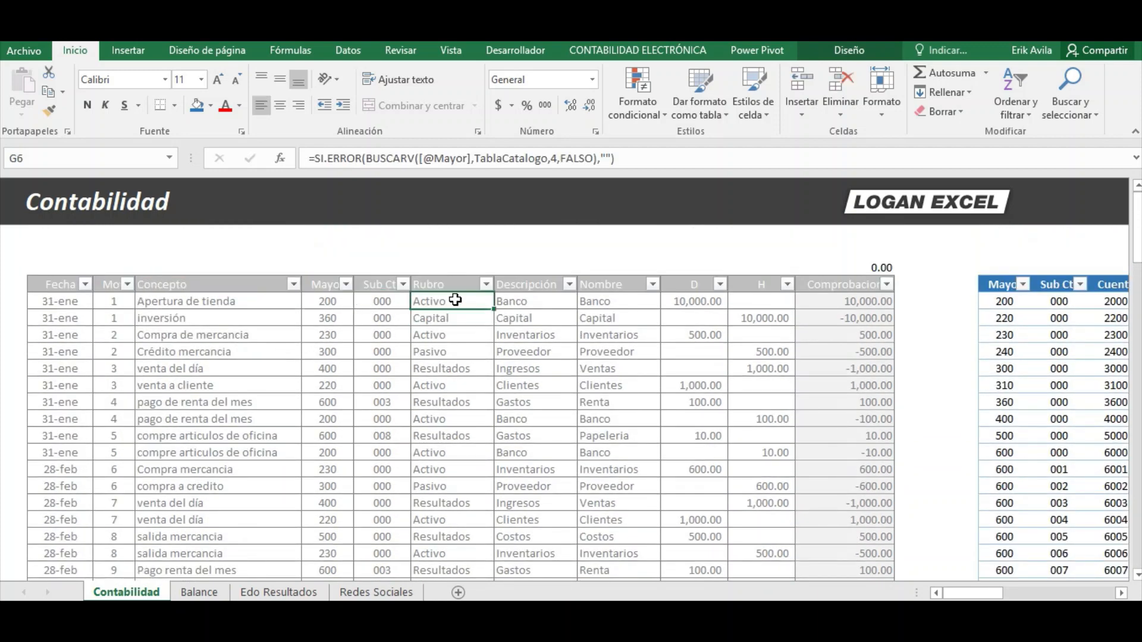
{"action": "double_click", "coordinate": [454, 301]}
{"action": "left_click", "coordinate": [531, 301]}
{"action": "double_click", "coordinate": [531, 301]}
{"action": "left_click", "coordinate": [594, 301]}
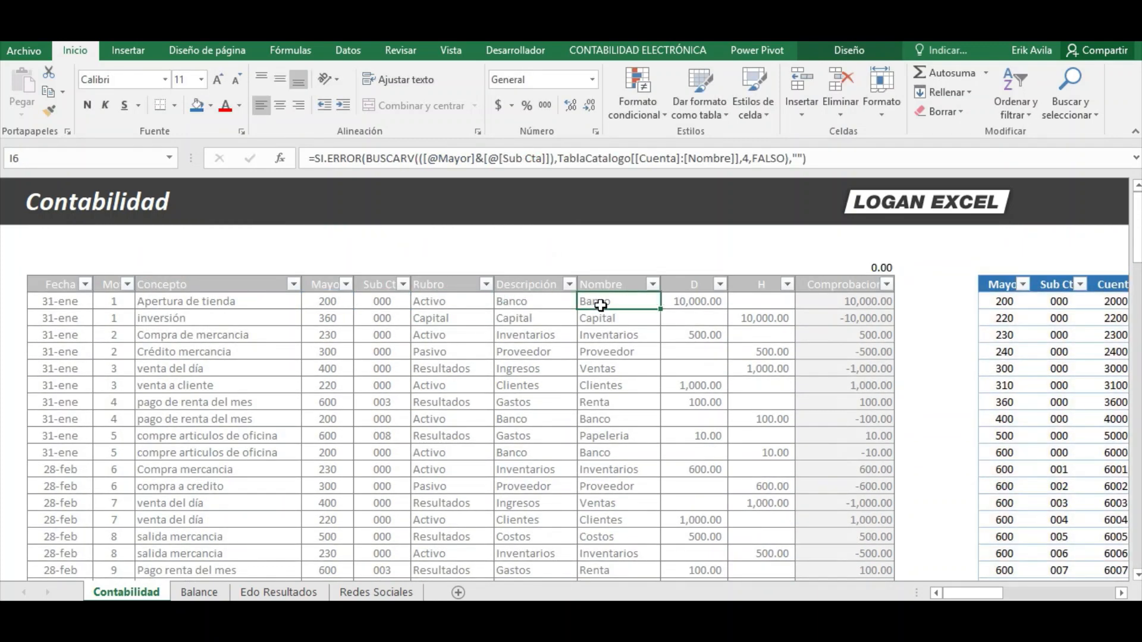
{"action": "double_click", "coordinate": [594, 301]}
{"action": "key", "text": "Escape"}
{"action": "left_click", "coordinate": [855, 332]}
{"action": "double_click", "coordinate": [855, 332]}
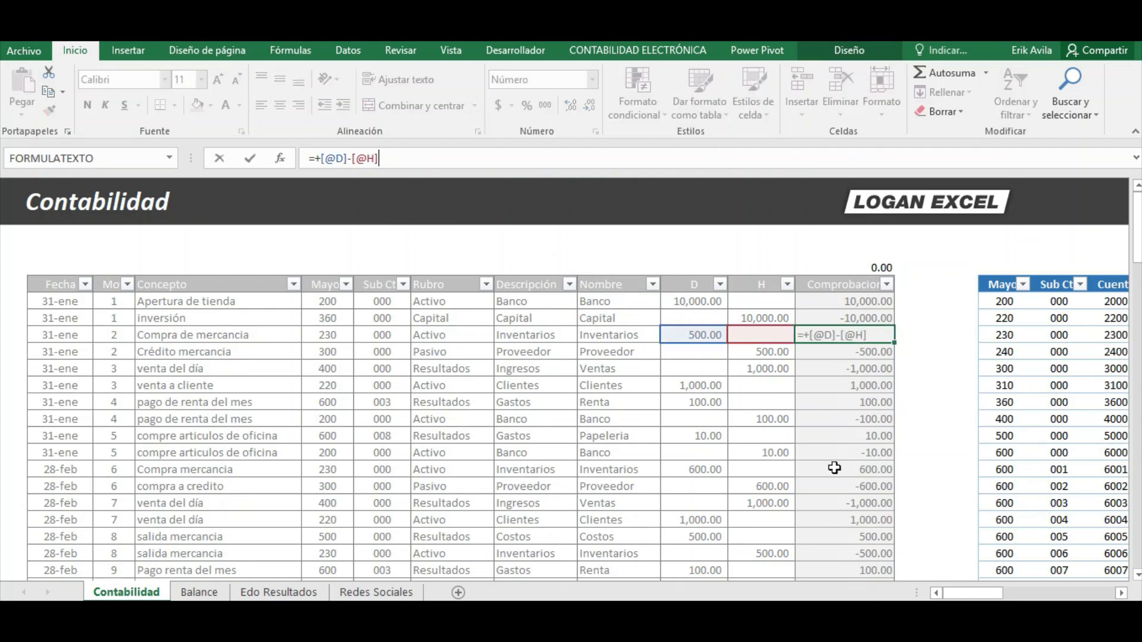
{"action": "key", "text": "Escape"}
Examine the account catalogue's Mayor, Sub Cta, Cuenta, Rubro, Descripción and Nombre columns.
{"action": "left_click_drag", "start_coordinate": [959, 593], "coordinate": [990, 594]}
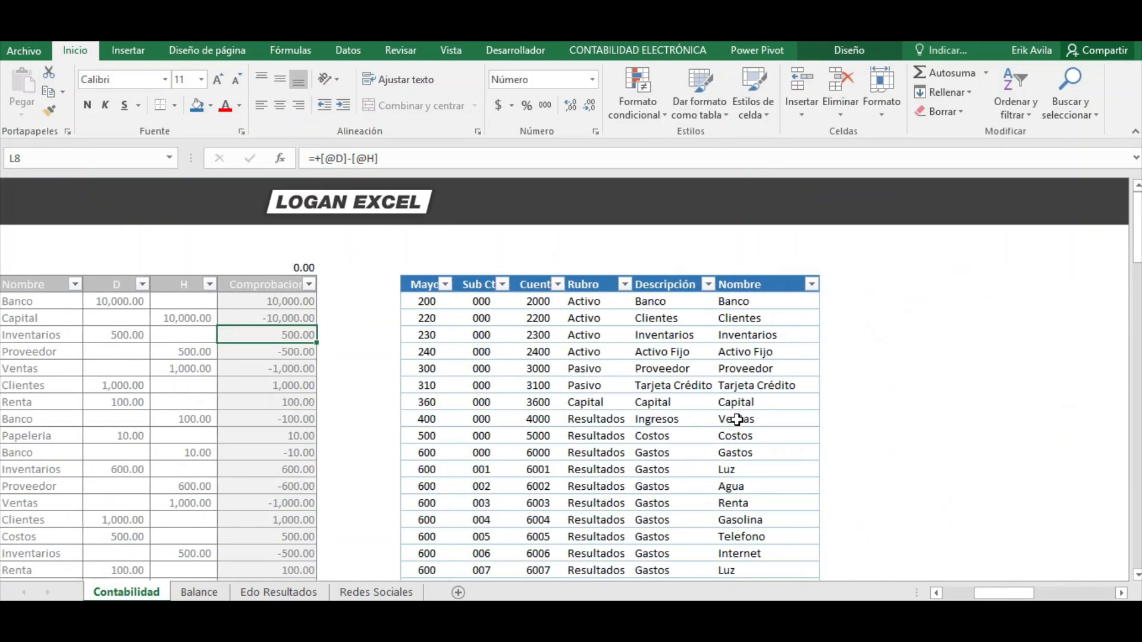
{"action": "scroll", "coordinate": [693, 395], "scroll_direction": "down", "scroll_amount": 3}
{"action": "scroll", "coordinate": [694, 397], "scroll_direction": "up", "scroll_amount": 1}
{"action": "scroll", "coordinate": [694, 397], "scroll_direction": "up", "scroll_amount": 2}
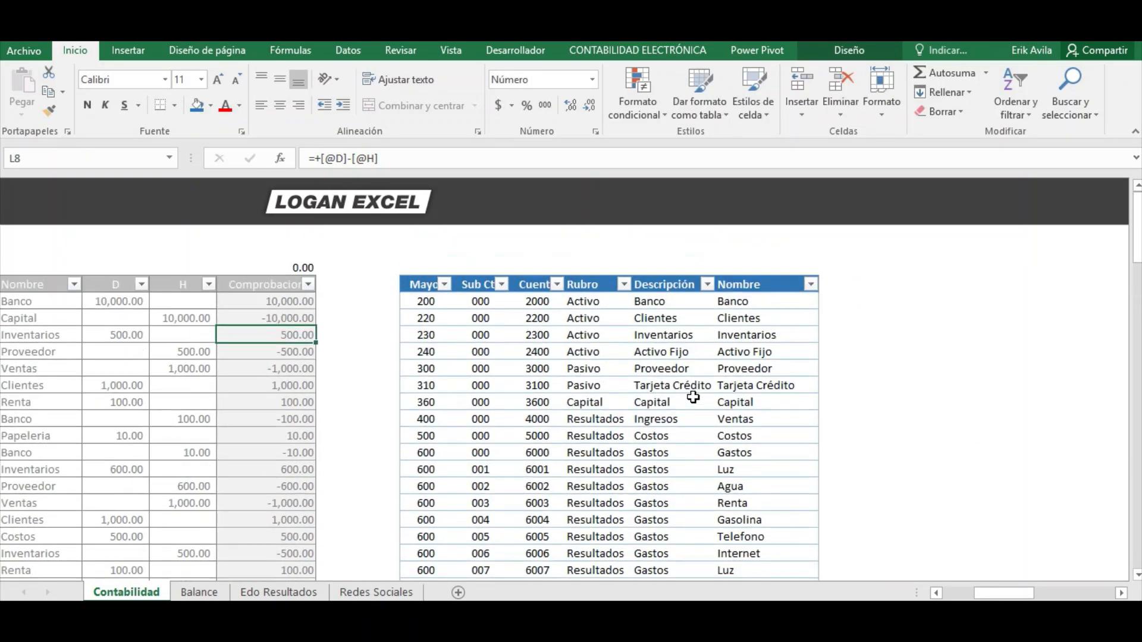
{"action": "scroll", "coordinate": [727, 426], "scroll_direction": "down", "scroll_amount": 3}
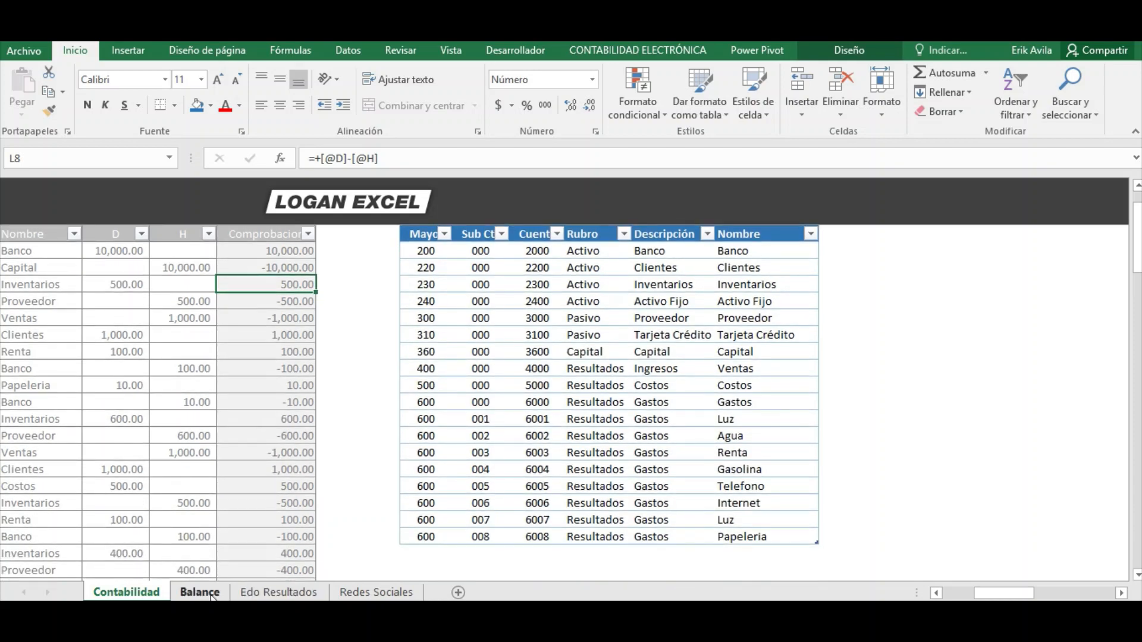
Update the Balance General pivot table with the current journal data and review its Clientes and Total Pasivo amounts.
{"action": "left_click", "coordinate": [200, 592]}
{"action": "left_click", "coordinate": [267, 355]}
{"action": "right_click", "coordinate": [320, 373]}
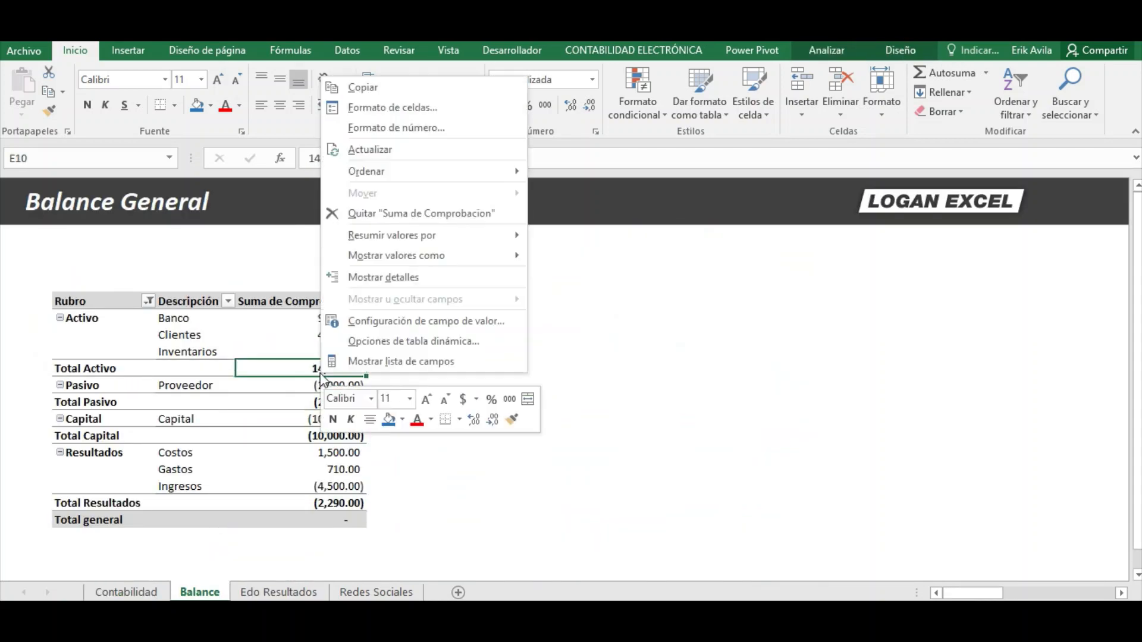
{"action": "left_click", "coordinate": [363, 154]}
{"action": "left_click", "coordinate": [319, 333]}
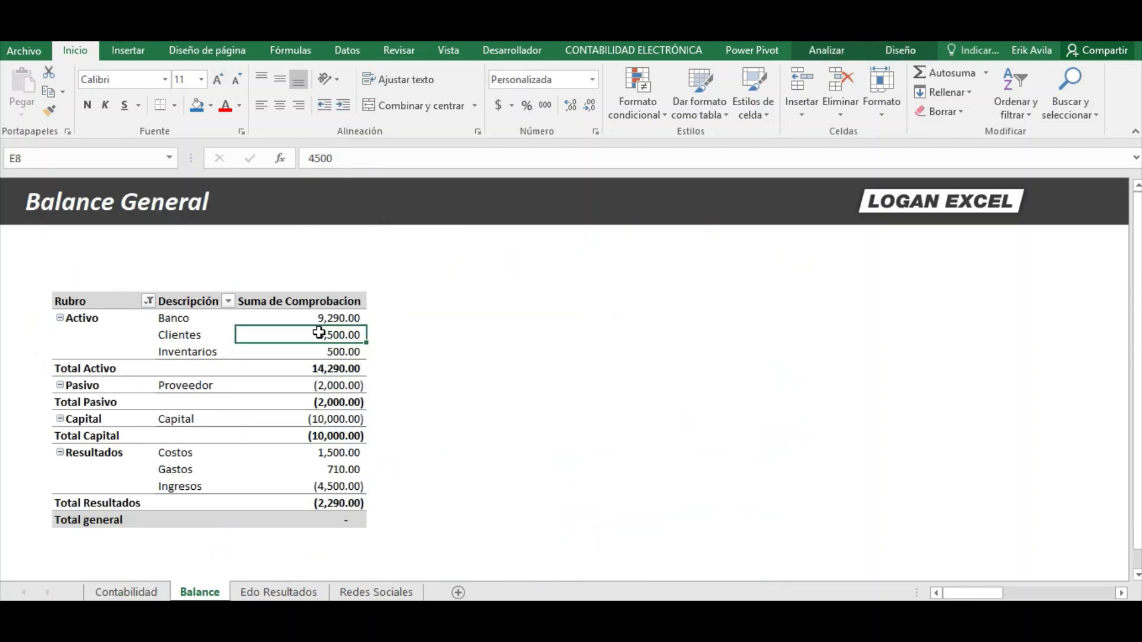
{"action": "left_click", "coordinate": [308, 403]}
{"action": "scroll", "coordinate": [307, 403], "scroll_direction": "down", "scroll_amount": 2}
{"action": "scroll", "coordinate": [302, 436], "scroll_direction": "up", "scroll_amount": 2}
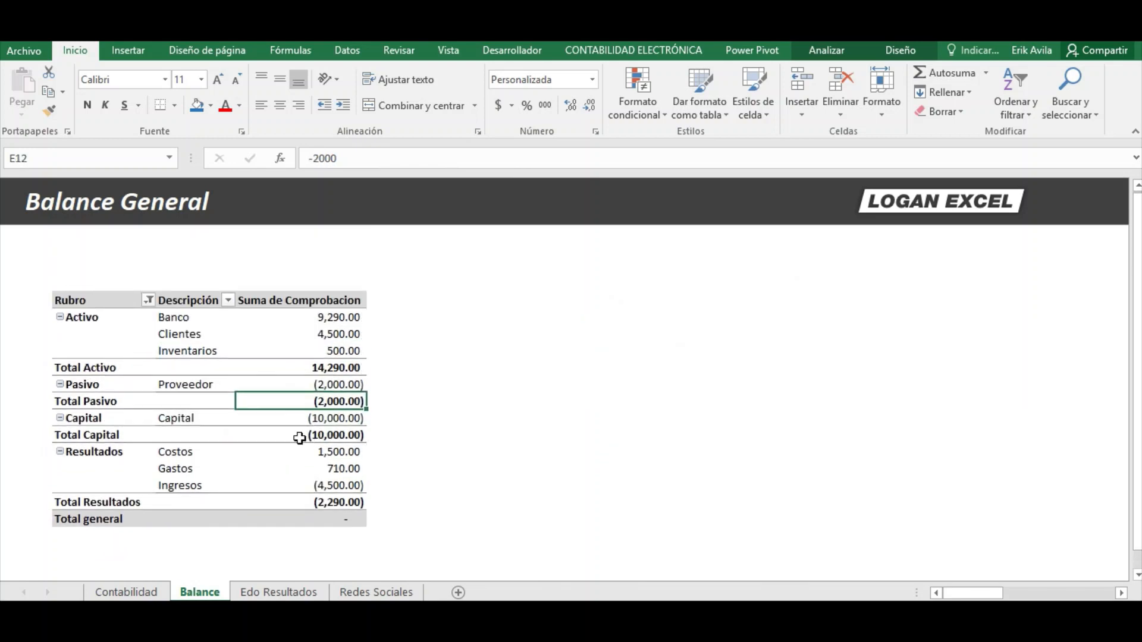
Check the total costs and profit in the Estado de Resultados pivot table and refresh it.
{"action": "left_click", "coordinate": [286, 585]}
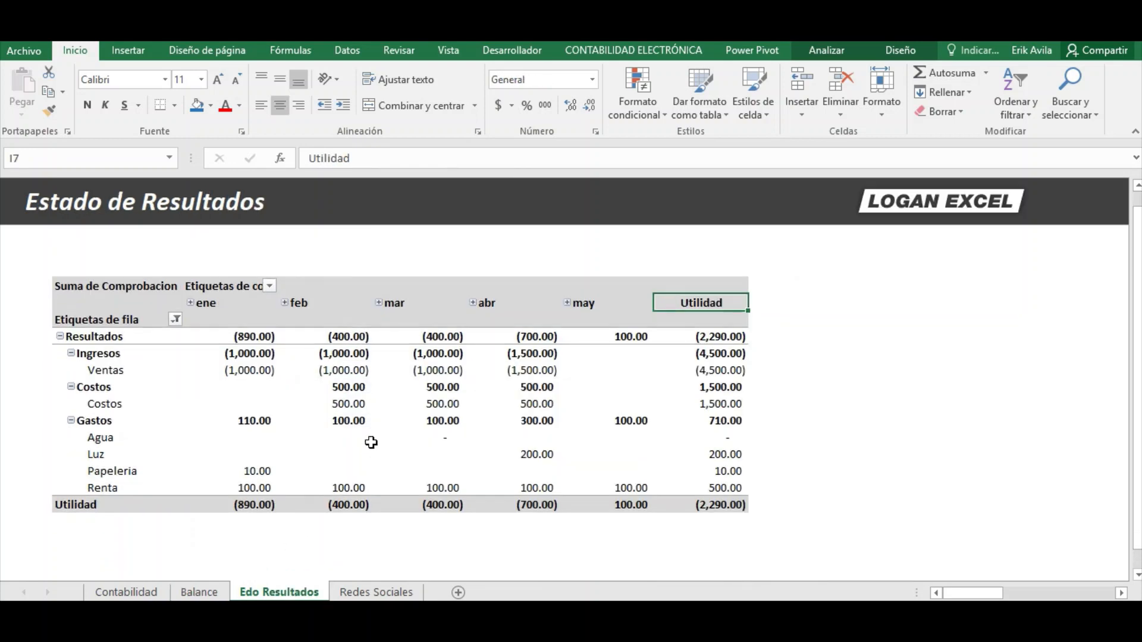
{"action": "left_click", "coordinate": [475, 417]}
{"action": "left_click", "coordinate": [719, 417]}
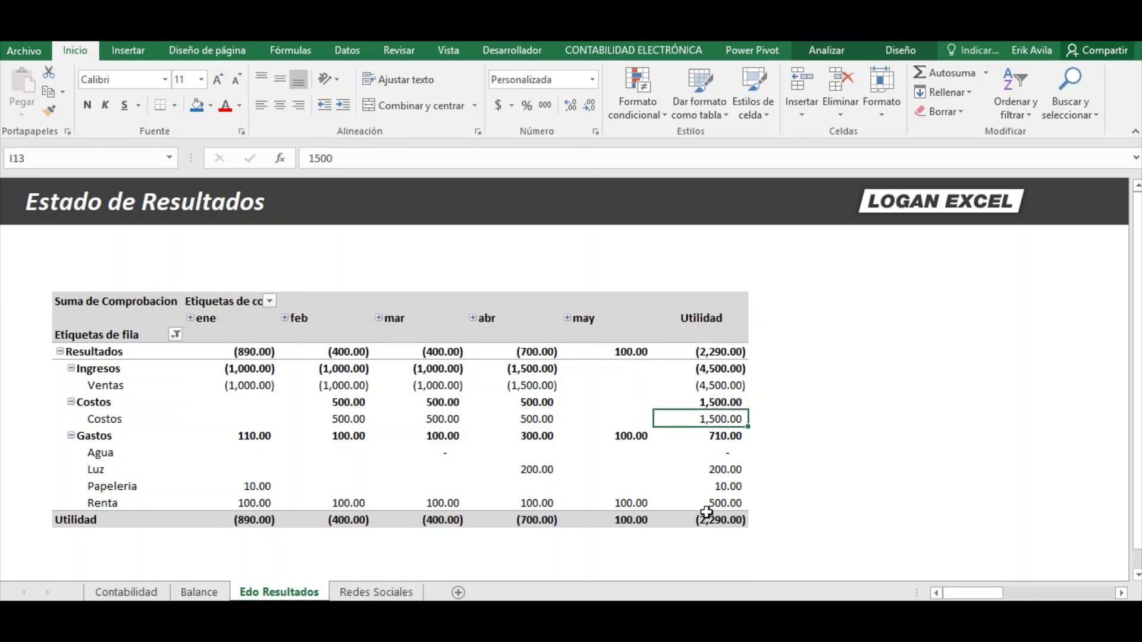
{"action": "left_click", "coordinate": [713, 521]}
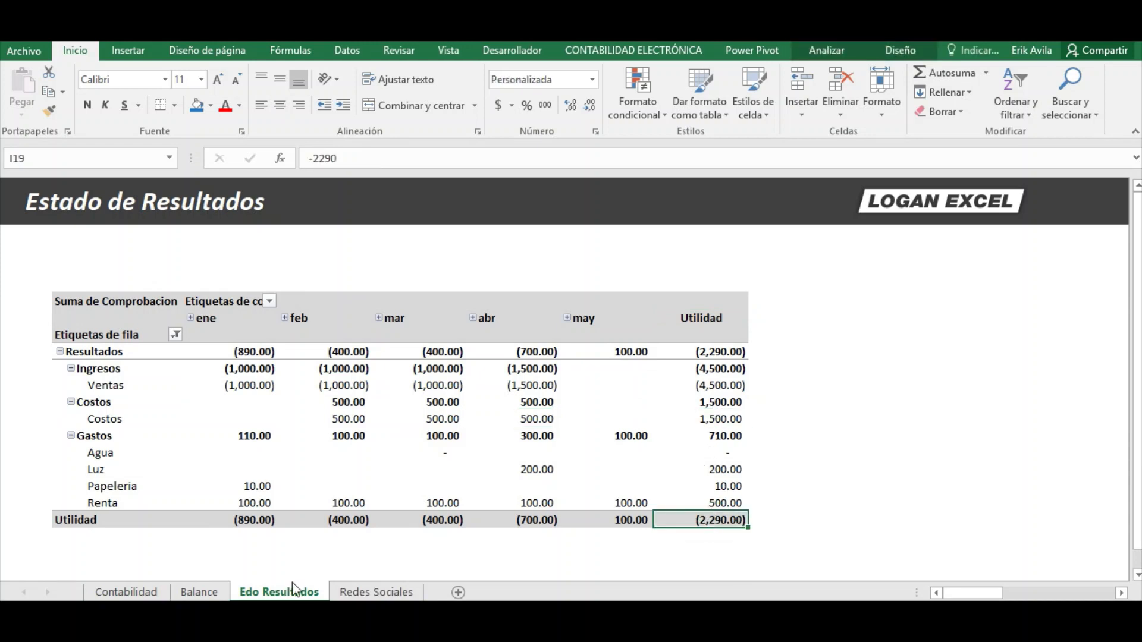
{"action": "right_click", "coordinate": [644, 434]}
{"action": "left_click", "coordinate": [684, 216]}
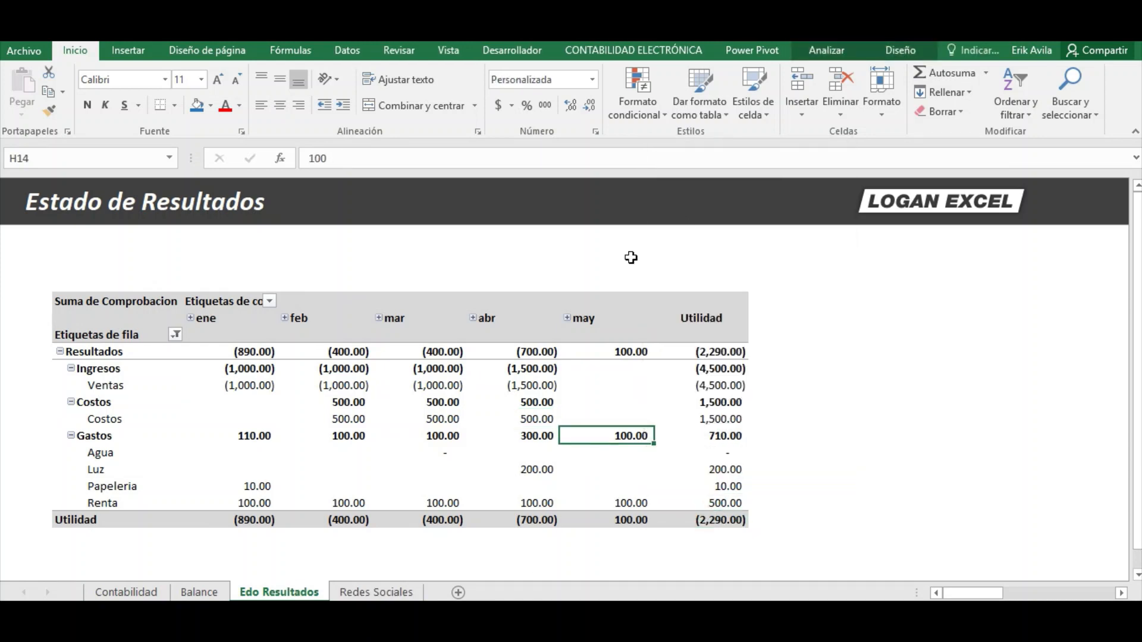
Compare the Balance and Edo Resultados reports with the journal table on the Contabilidad sheet.
{"action": "left_click", "coordinate": [199, 592]}
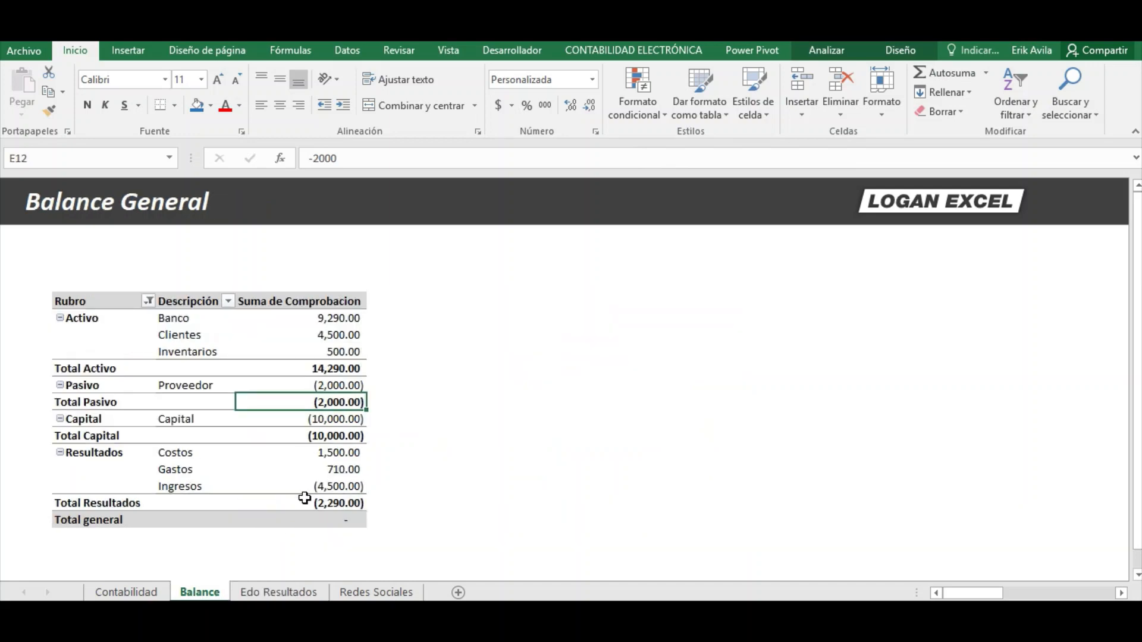
{"action": "left_click", "coordinate": [279, 592]}
{"action": "left_click", "coordinate": [141, 592]}
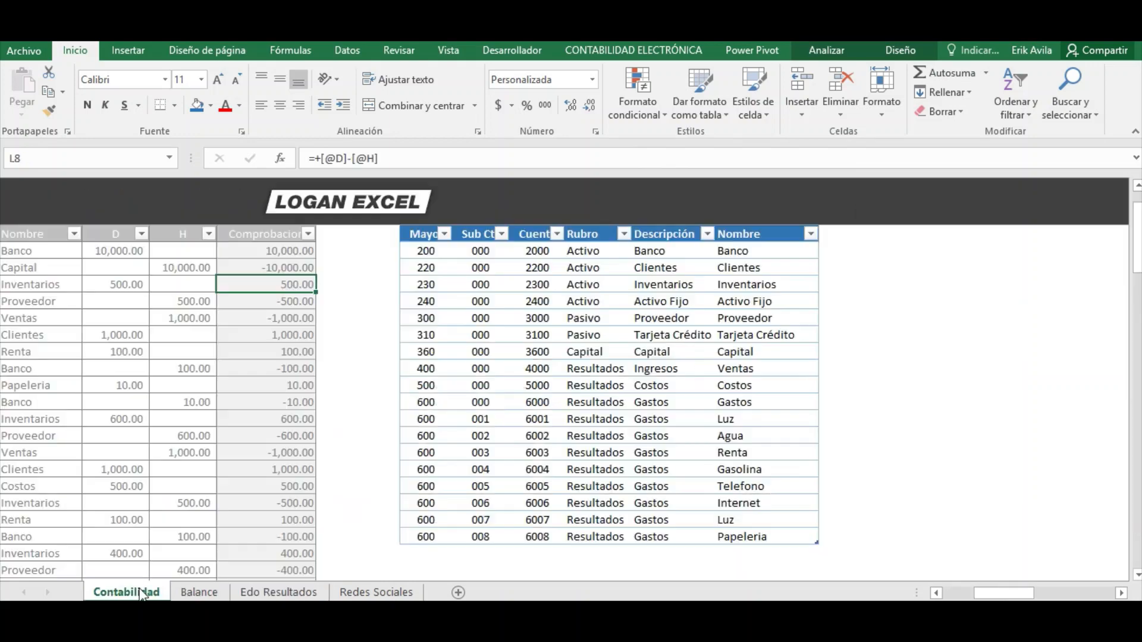
{"action": "left_click_drag", "start_coordinate": [1005, 593], "coordinate": [928, 596]}
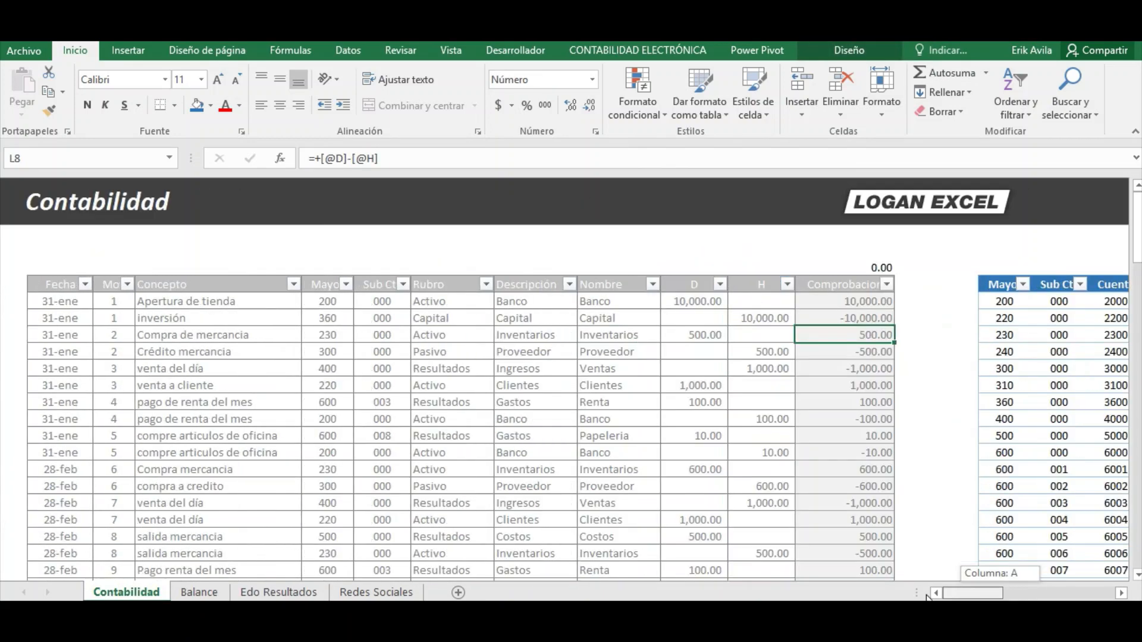
{"action": "left_click", "coordinate": [428, 469]}
{"action": "left_click", "coordinate": [201, 593]}
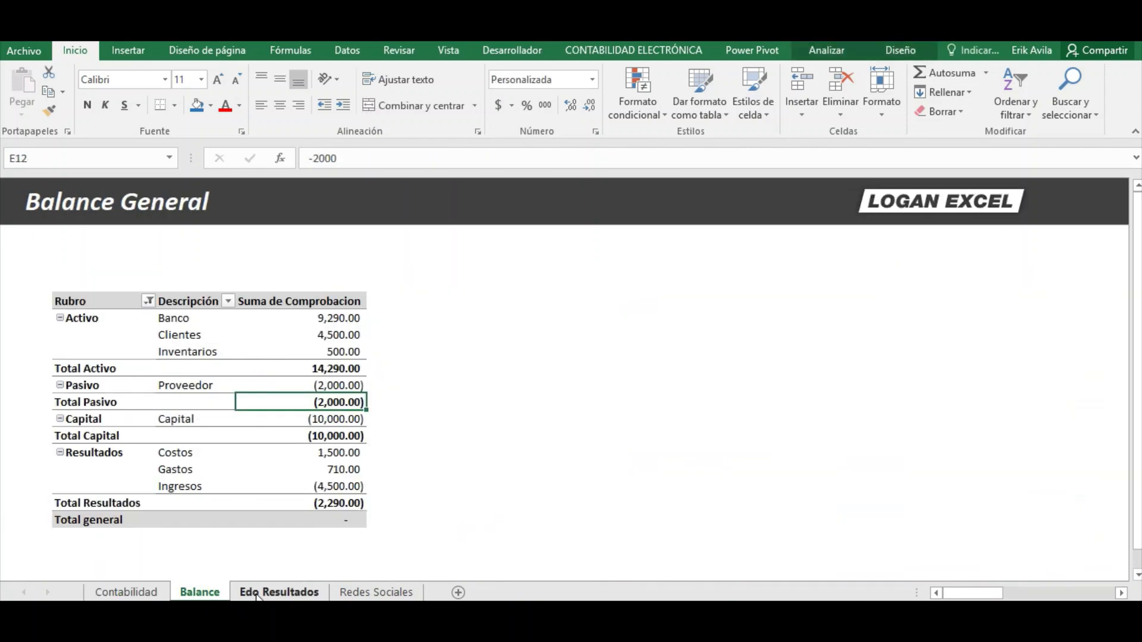
{"action": "left_click", "coordinate": [257, 594]}
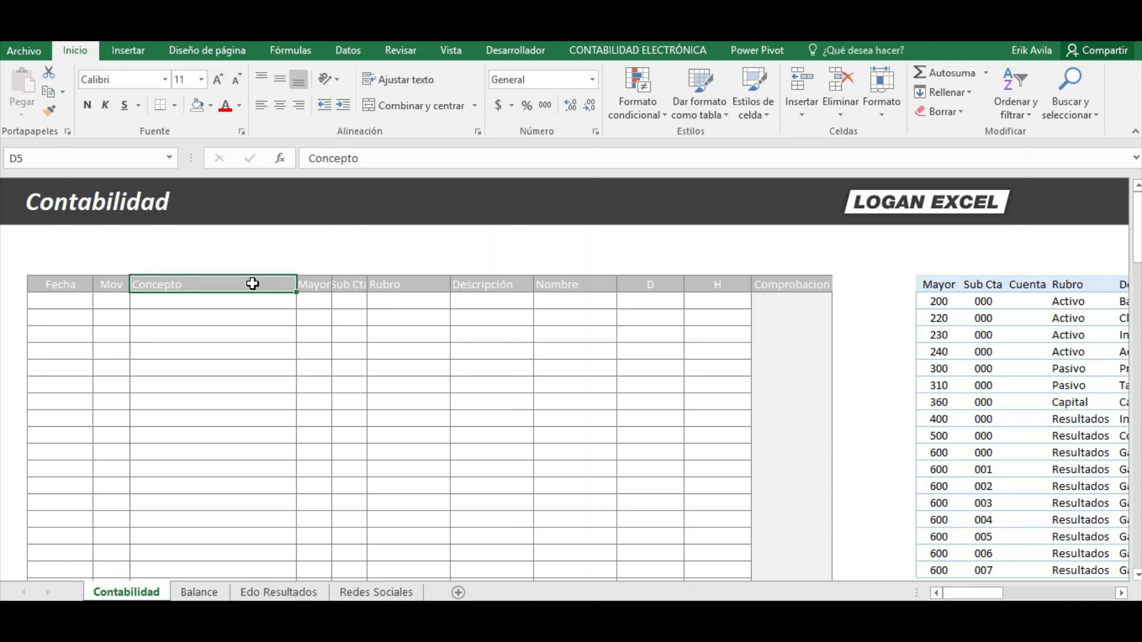
Look over the blank journal table and the account catalogue's column headings on the Contabilidad sheet.
{"action": "left_click", "coordinate": [242, 349]}
{"action": "left_click", "coordinate": [255, 314]}
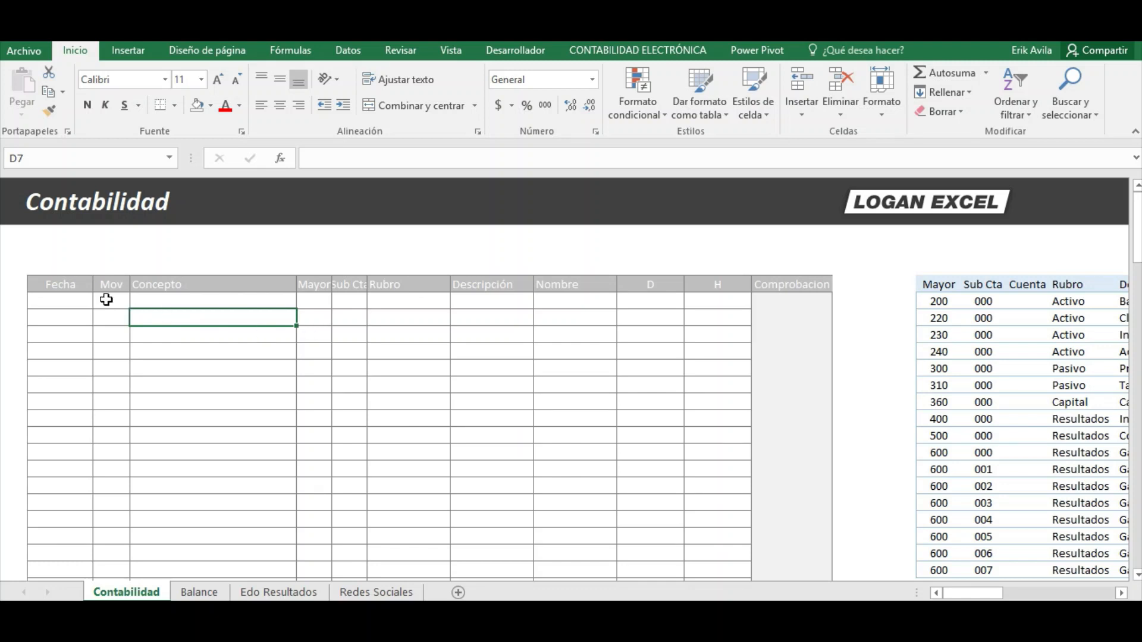
{"action": "left_click", "coordinate": [77, 302]}
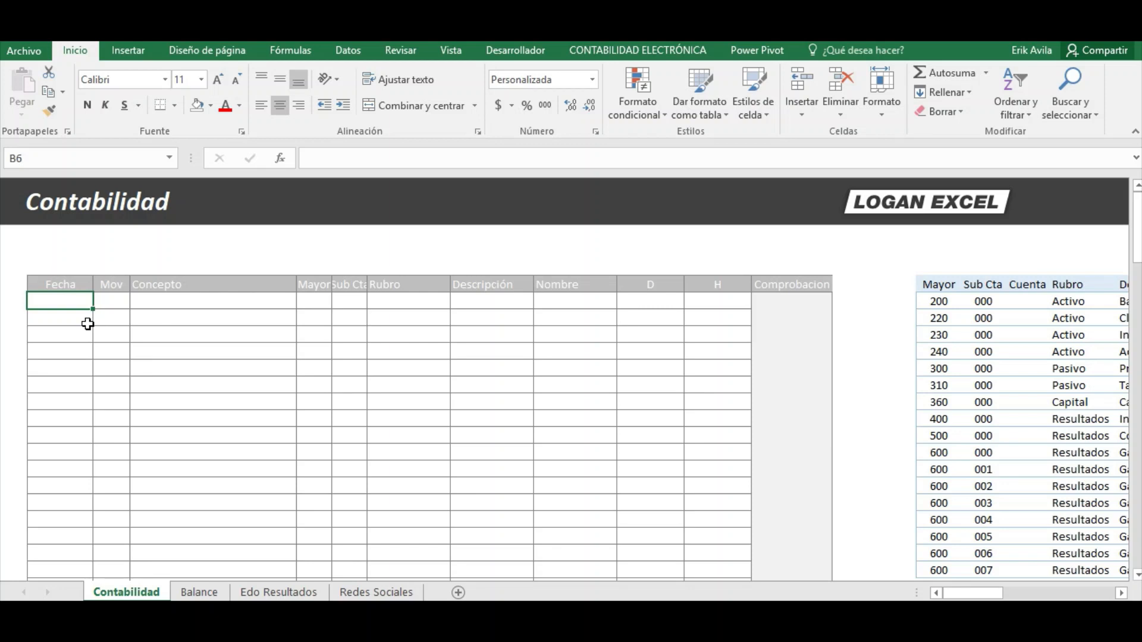
{"action": "left_click", "coordinate": [951, 288]}
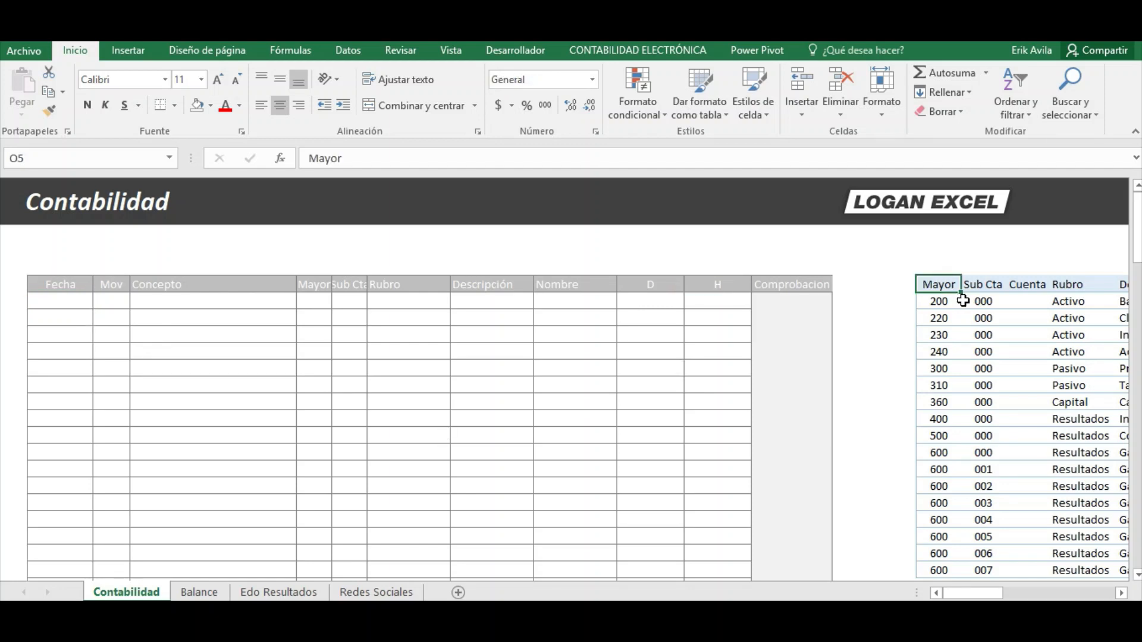
{"action": "key", "text": "Right"}
{"action": "key", "text": "Right"}
{"action": "key", "text": "Right"}
{"action": "key", "text": "Right"}
{"action": "key", "text": "Right"}
{"action": "key", "text": "Right"}
{"action": "key", "text": "Left"}
{"action": "key", "text": "Left"}
{"action": "key", "text": "Left"}
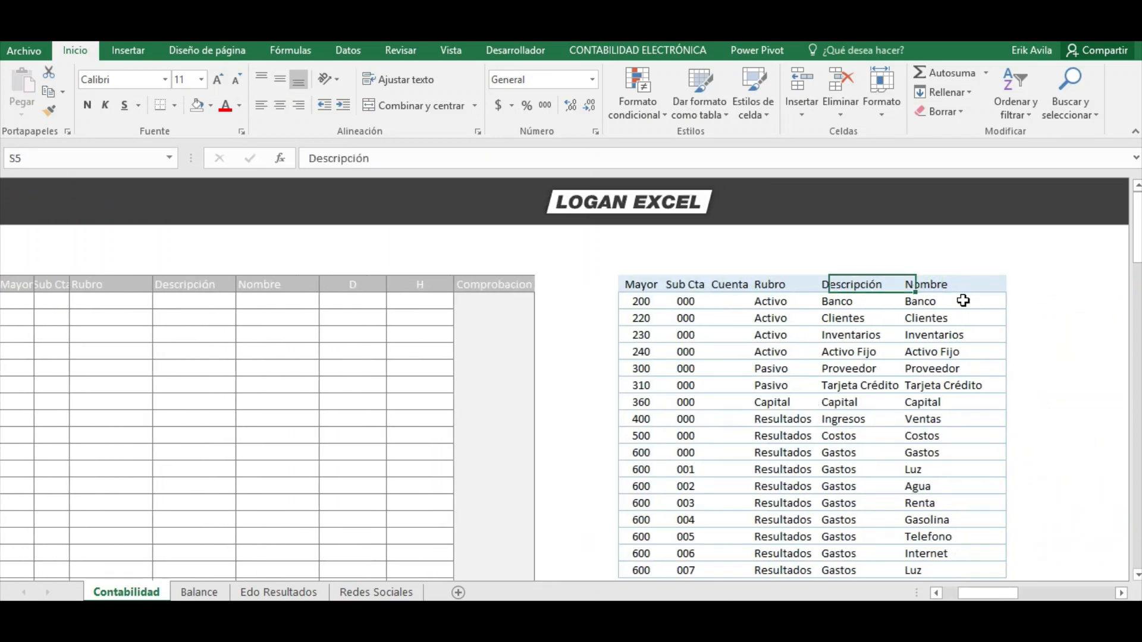
Review the account catalogue's rows from the first account down to the last Gastos entry.
{"action": "left_click", "coordinate": [861, 369]}
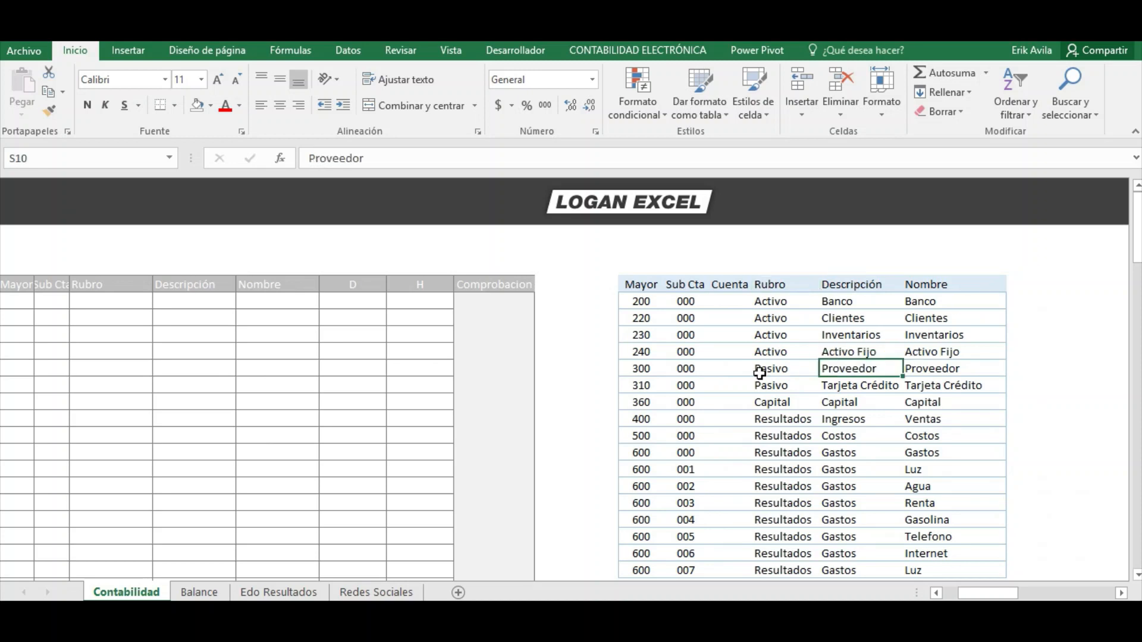
{"action": "scroll", "coordinate": [759, 373], "scroll_direction": "down", "scroll_amount": 1}
{"action": "scroll", "coordinate": [767, 370], "scroll_direction": "down", "scroll_amount": 1}
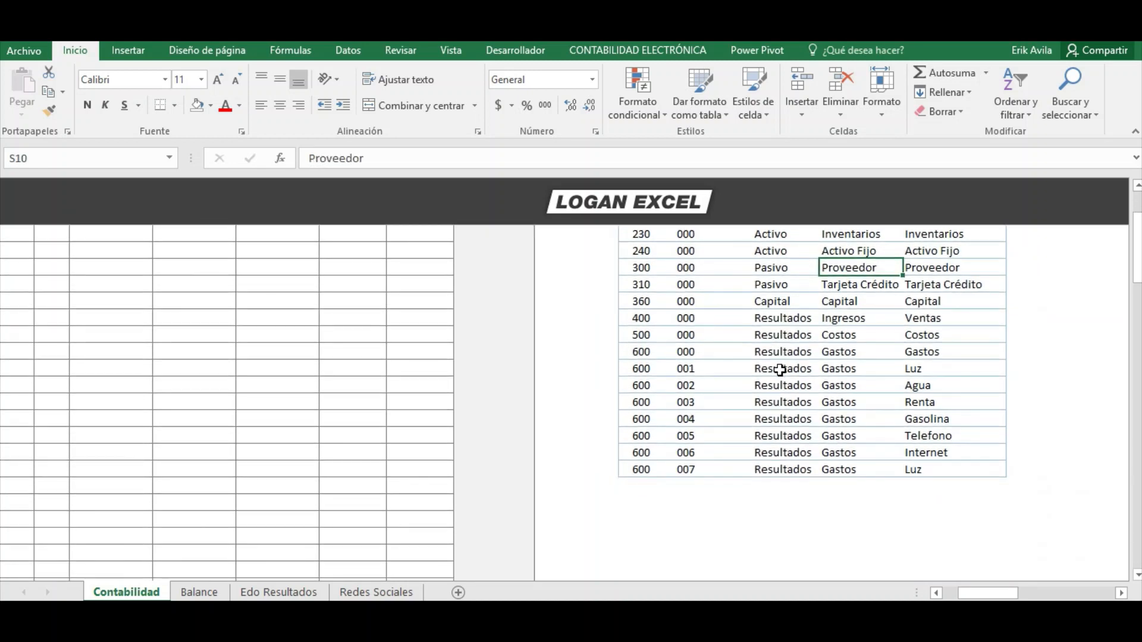
{"action": "scroll", "coordinate": [780, 370], "scroll_direction": "up", "scroll_amount": 2}
{"action": "left_click", "coordinate": [641, 335]}
{"action": "key", "text": "Up"}
{"action": "key", "text": "Up"}
{"action": "key", "text": "Up"}
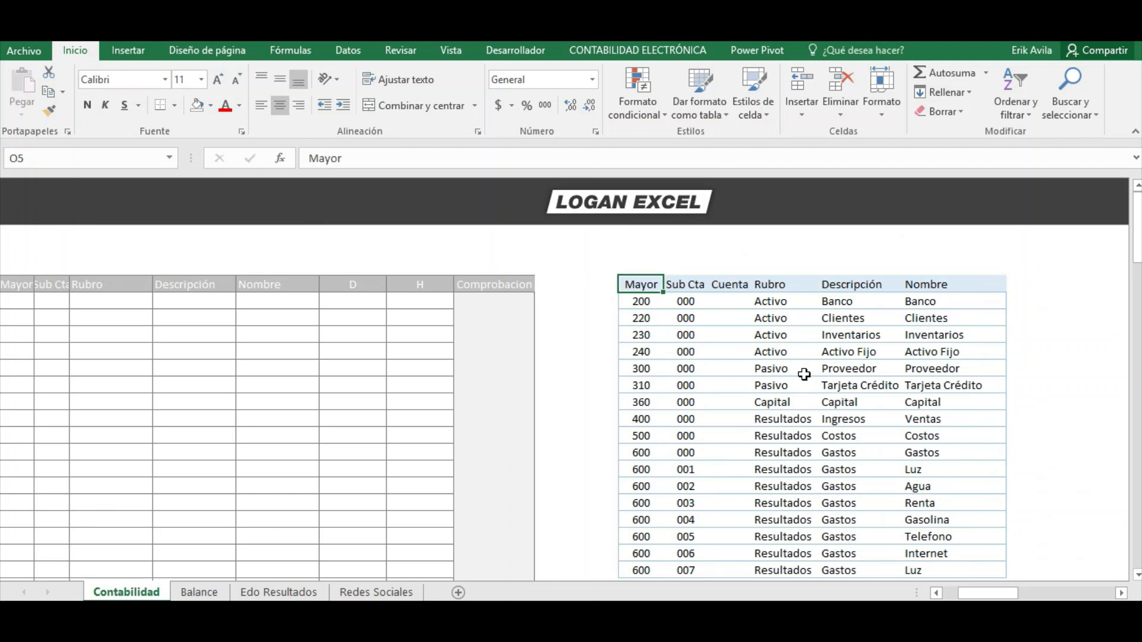
Examine the catalogue's Mayor and Sub Cta code columns from the headings to the end of the list.
{"action": "key", "text": "Right"}
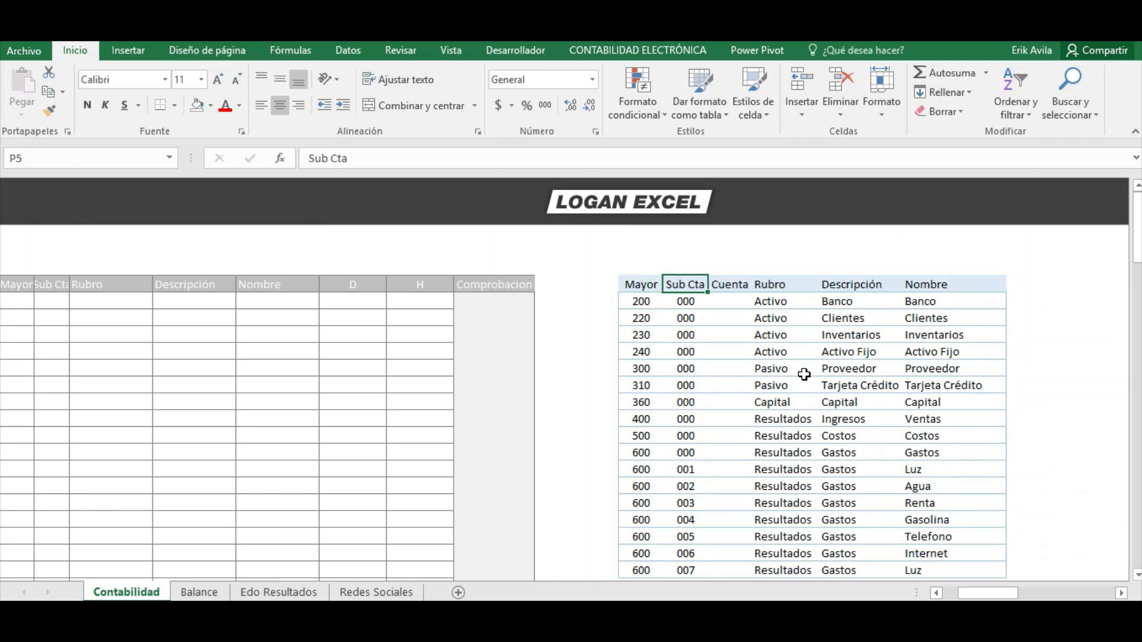
{"action": "key", "text": "Right"}
{"action": "key", "text": "Left"}
{"action": "key", "text": "Left"}
{"action": "key", "text": "Down"}
{"action": "key", "text": "Down"}
{"action": "key", "text": "ctrl+Down"}
{"action": "key", "text": "Down"}
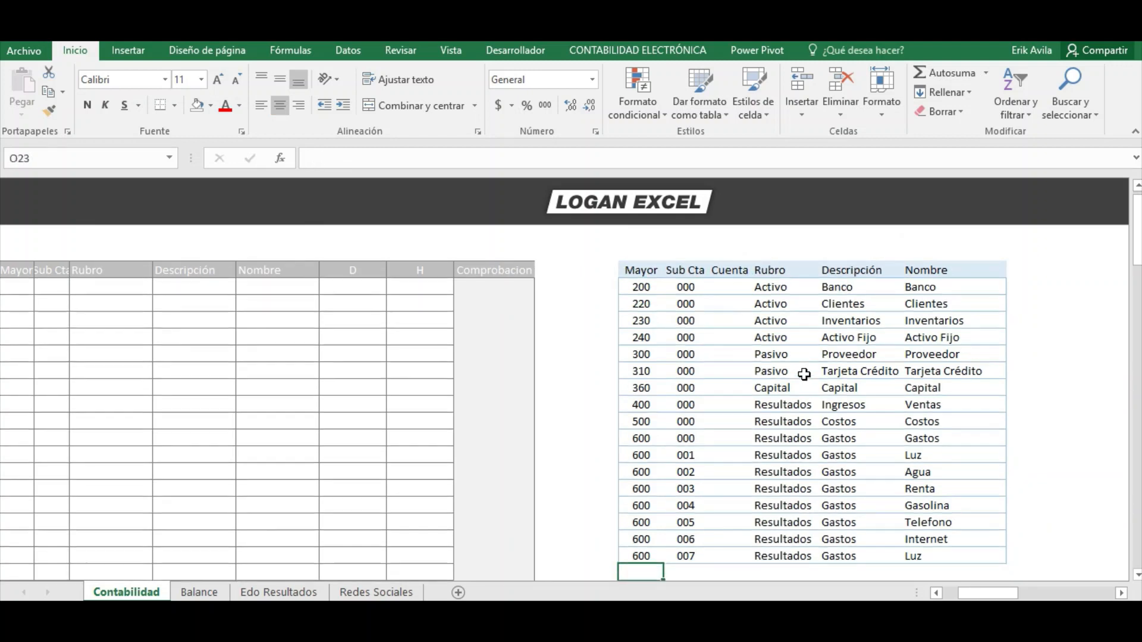
{"action": "key", "text": "Up"}
{"action": "key", "text": "Up"}
{"action": "key", "text": "ctrl+Up"}
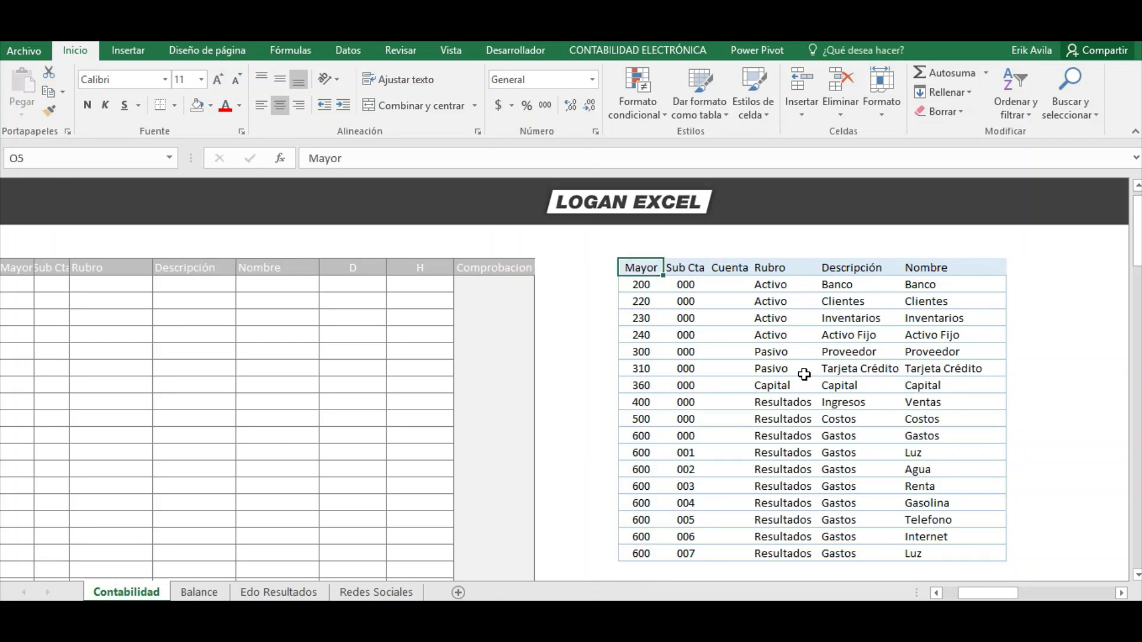
Review how the catalogue's Rubro column classifies accounts as Activo, Pasivo, Capital or Resultados, along with the Descripción column.
{"action": "key", "text": "Right"}
{"action": "key", "text": "Right"}
{"action": "key", "text": "Right"}
{"action": "key", "text": "Right"}
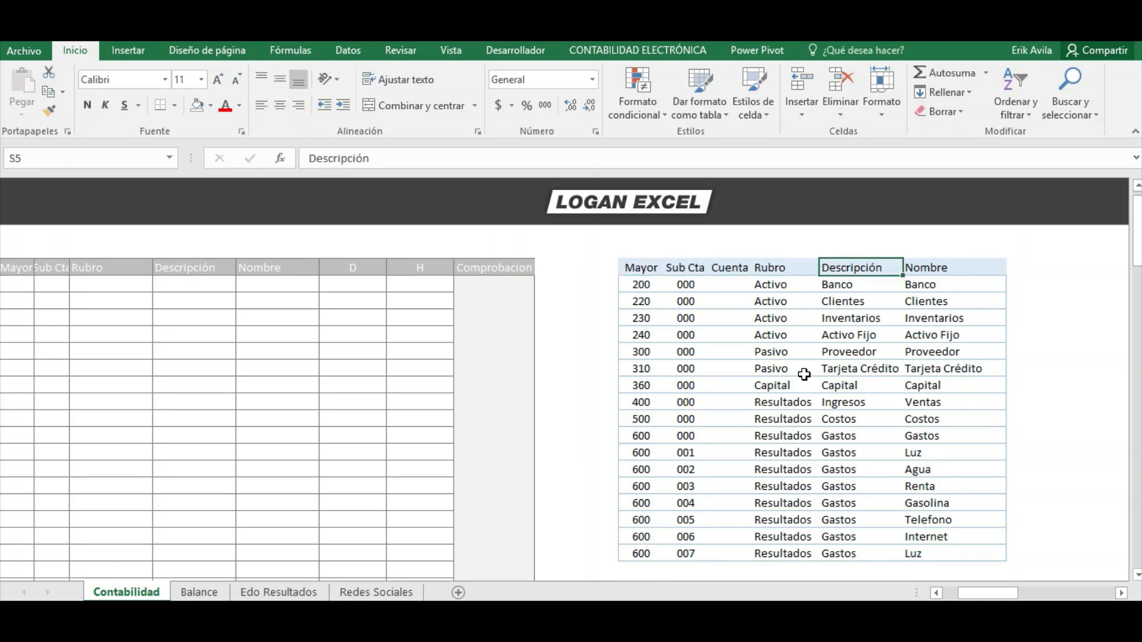
{"action": "key", "text": "Left"}
{"action": "key", "text": "Left"}
{"action": "key", "text": "Down"}
{"action": "key", "text": "Down"}
{"action": "key", "text": "Right"}
{"action": "key", "text": "Up"}
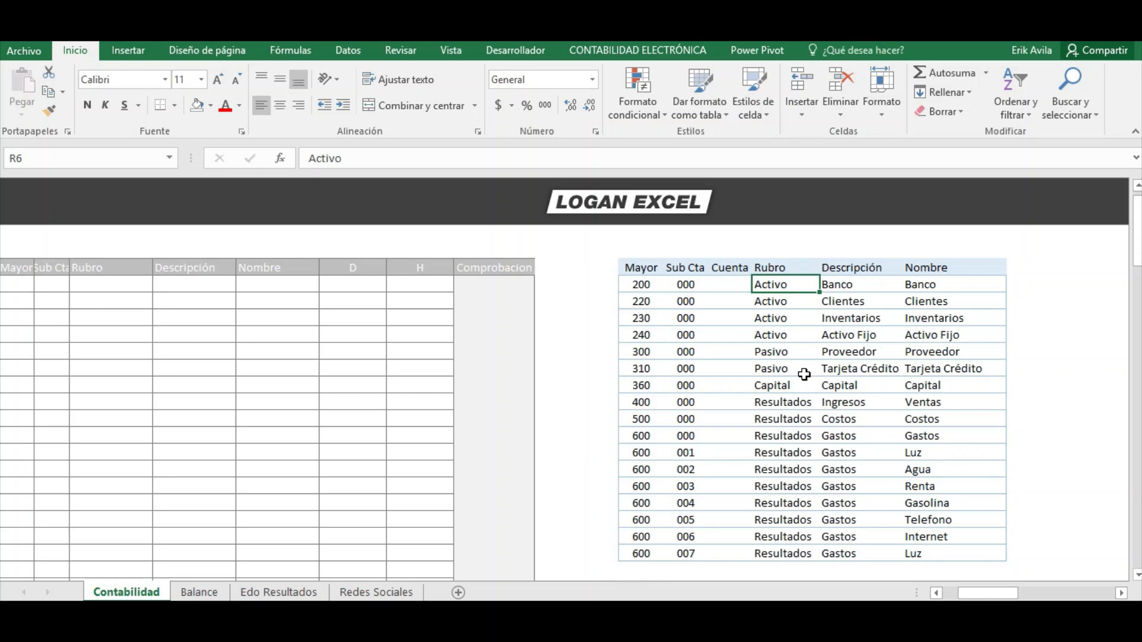
{"action": "left_click", "coordinate": [804, 374]}
{"action": "left_click", "coordinate": [783, 396]}
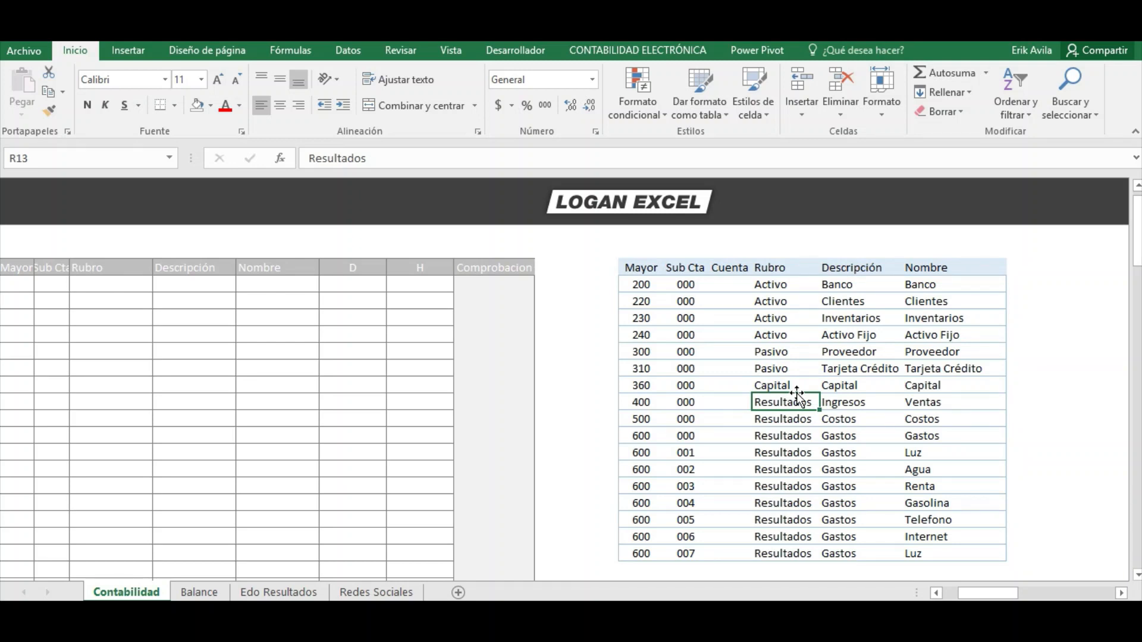
{"action": "key", "text": "Down"}
{"action": "key", "text": "Up"}
{"action": "key", "text": "Up"}
{"action": "key", "text": "Up"}
{"action": "key", "text": "Up"}
{"action": "key", "text": "Up"}
{"action": "key", "text": "Up"}
{"action": "key", "text": "Up"}
{"action": "key", "text": "Up"}
{"action": "key", "text": "Up"}
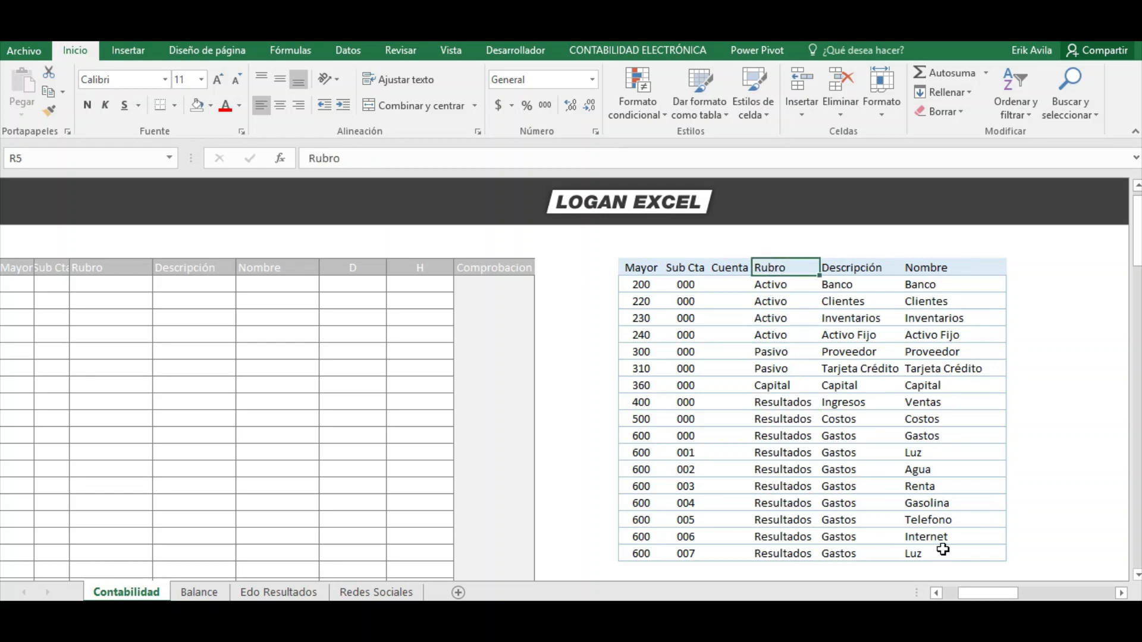
{"action": "left_click", "coordinate": [908, 385]}
{"action": "left_click", "coordinate": [837, 285]}
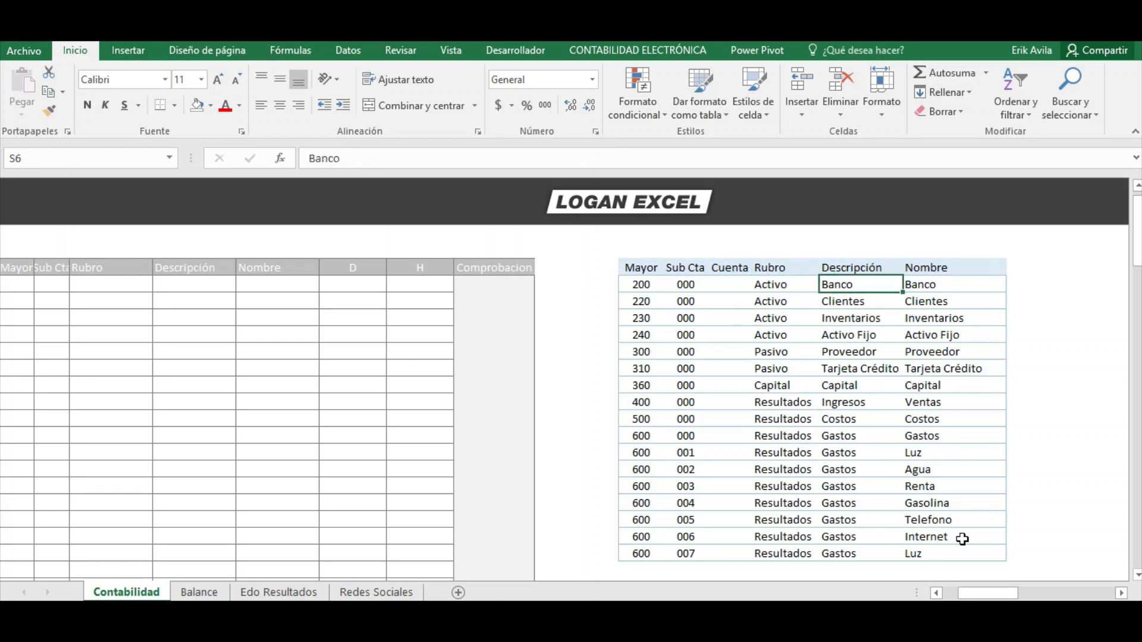
Check the blank Balance and Edo Resultados report sheets and return to the journal on the Contabilidad sheet.
{"action": "left_click_drag", "start_coordinate": [990, 593], "coordinate": [908, 584]}
{"action": "left_click", "coordinate": [48, 303]}
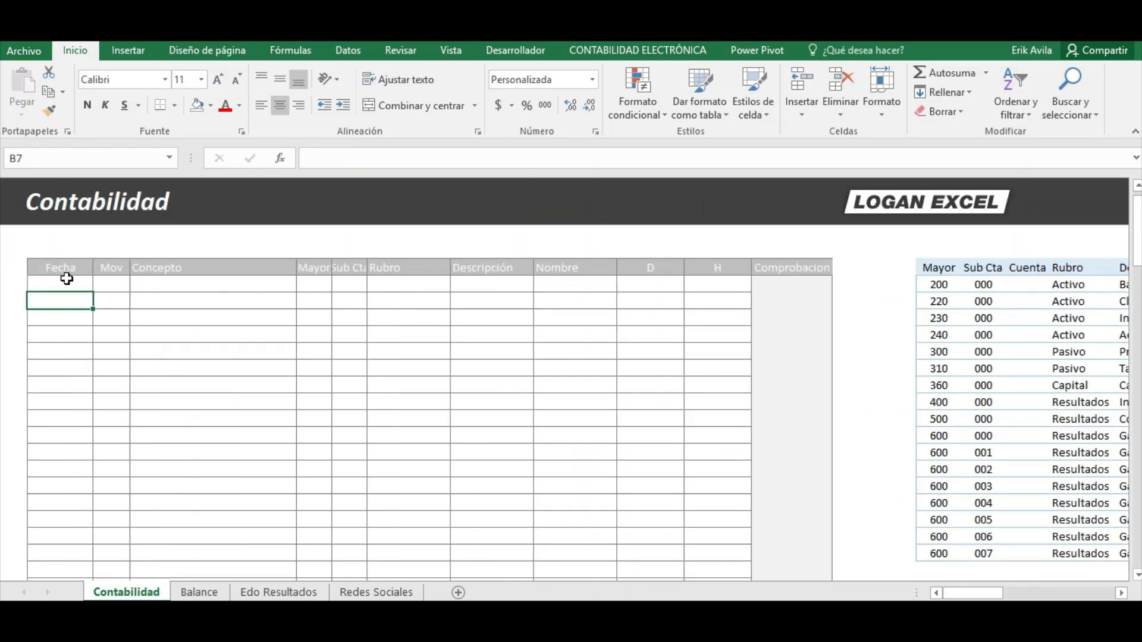
{"action": "left_click", "coordinate": [87, 286]}
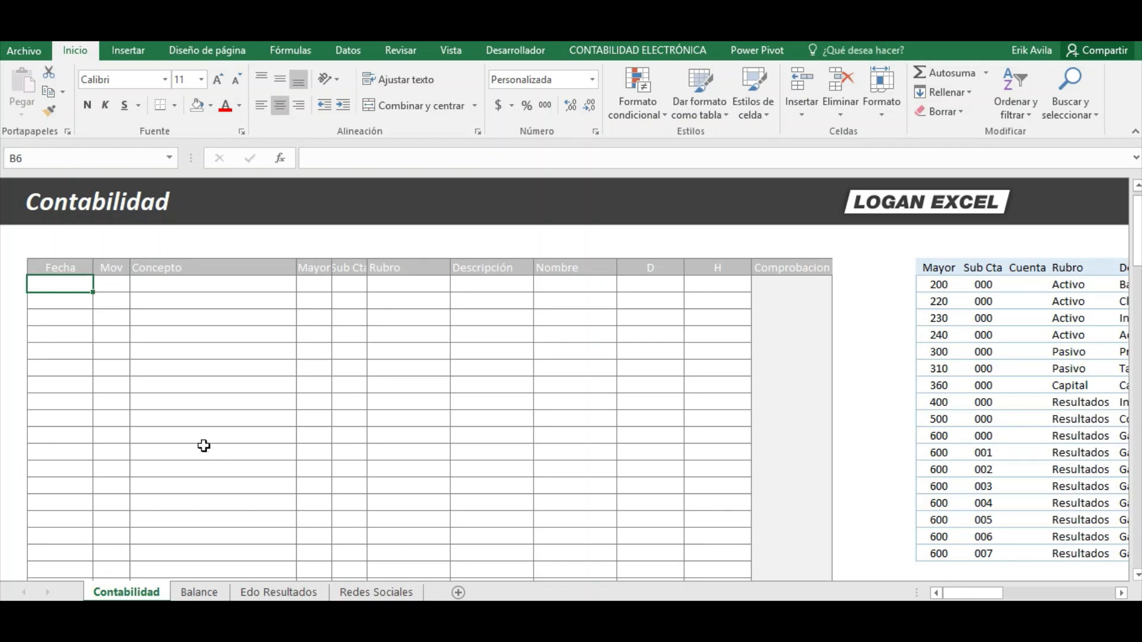
{"action": "left_click", "coordinate": [196, 590]}
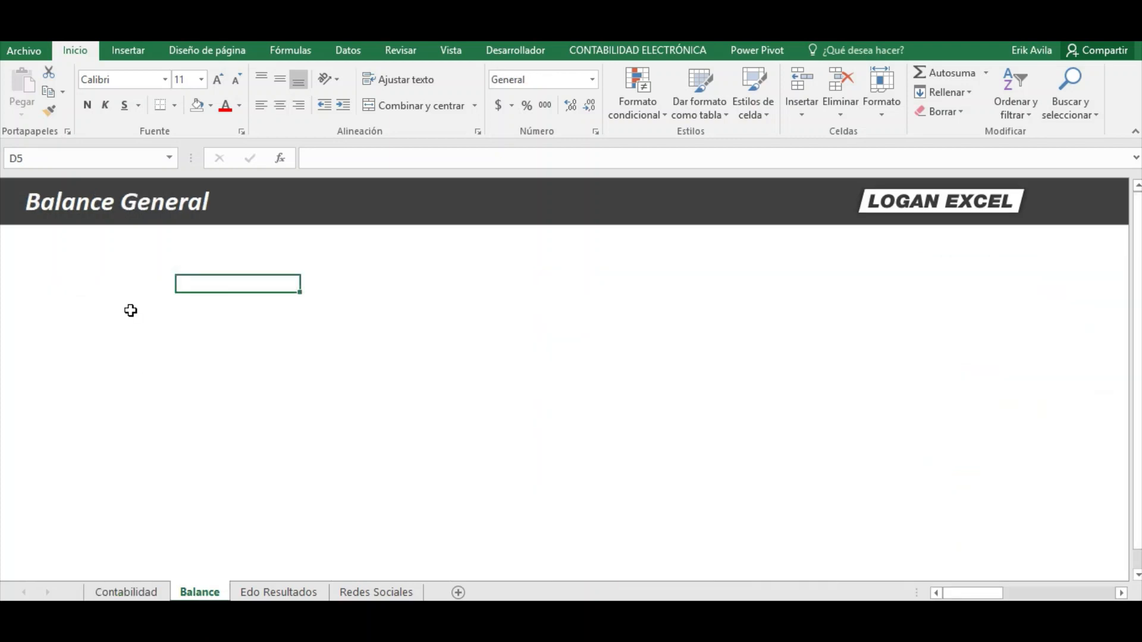
{"action": "left_click", "coordinate": [107, 275]}
{"action": "left_click", "coordinate": [299, 592]}
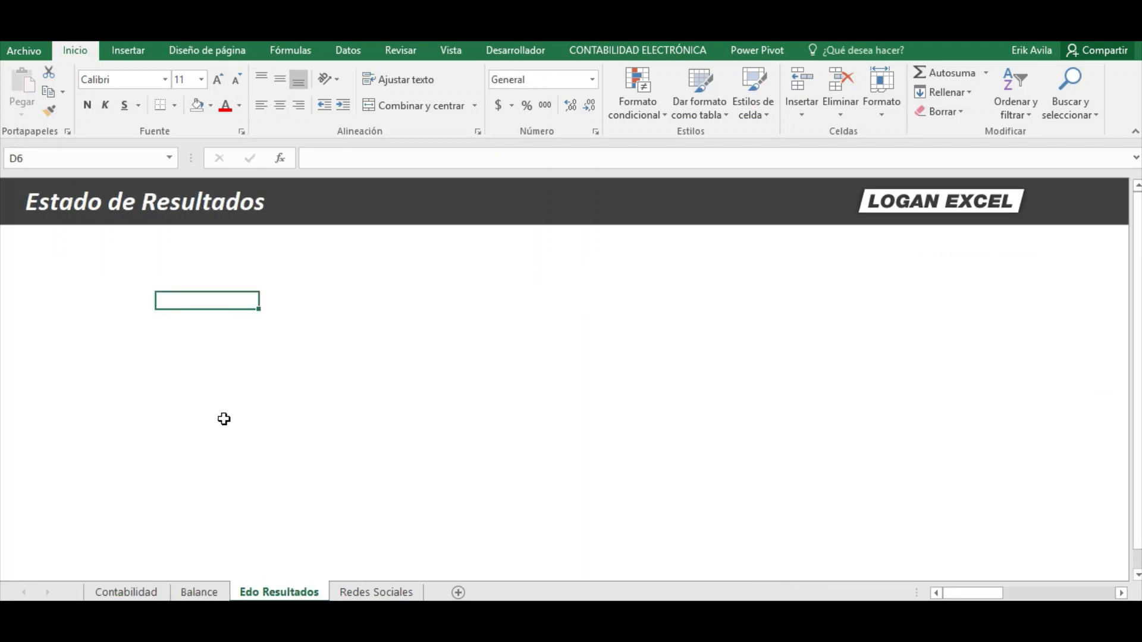
{"action": "left_click", "coordinate": [98, 264]}
{"action": "left_click", "coordinate": [126, 592]}
{"action": "left_click", "coordinate": [103, 332]}
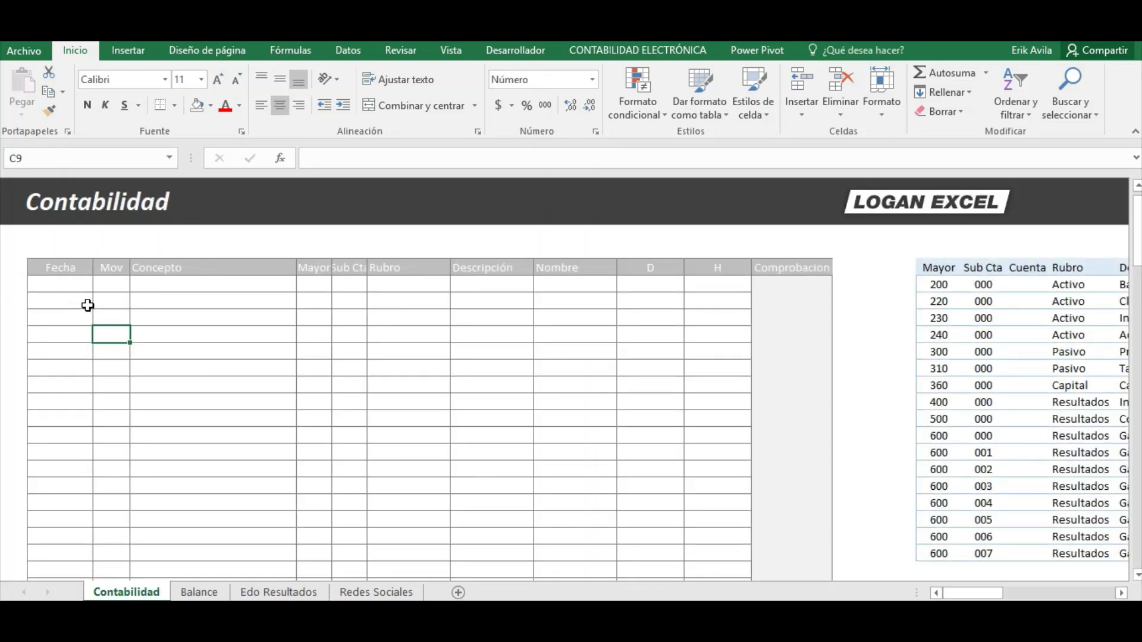
Go through the journal table's column headings from Fecha to Comprobacion.
{"action": "left_click", "coordinate": [80, 286]}
{"action": "left_click", "coordinate": [77, 267]}
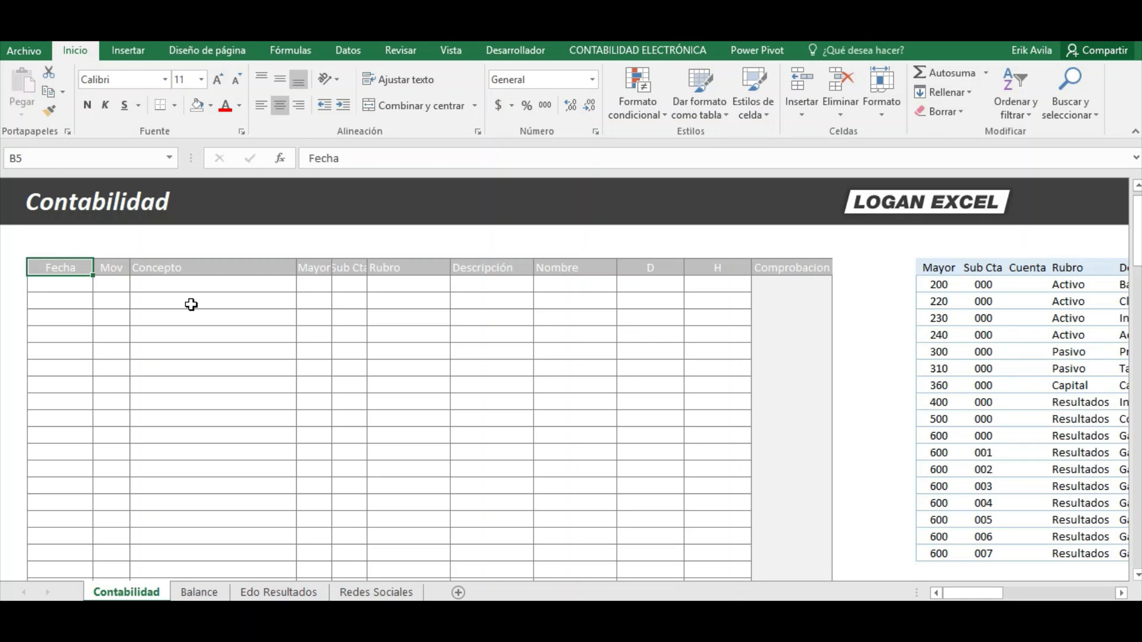
{"action": "key", "text": "Right"}
{"action": "key", "text": "Left"}
{"action": "key", "text": "Right"}
{"action": "key", "text": "Right"}
{"action": "key", "text": "Right"}
{"action": "key", "text": "Right"}
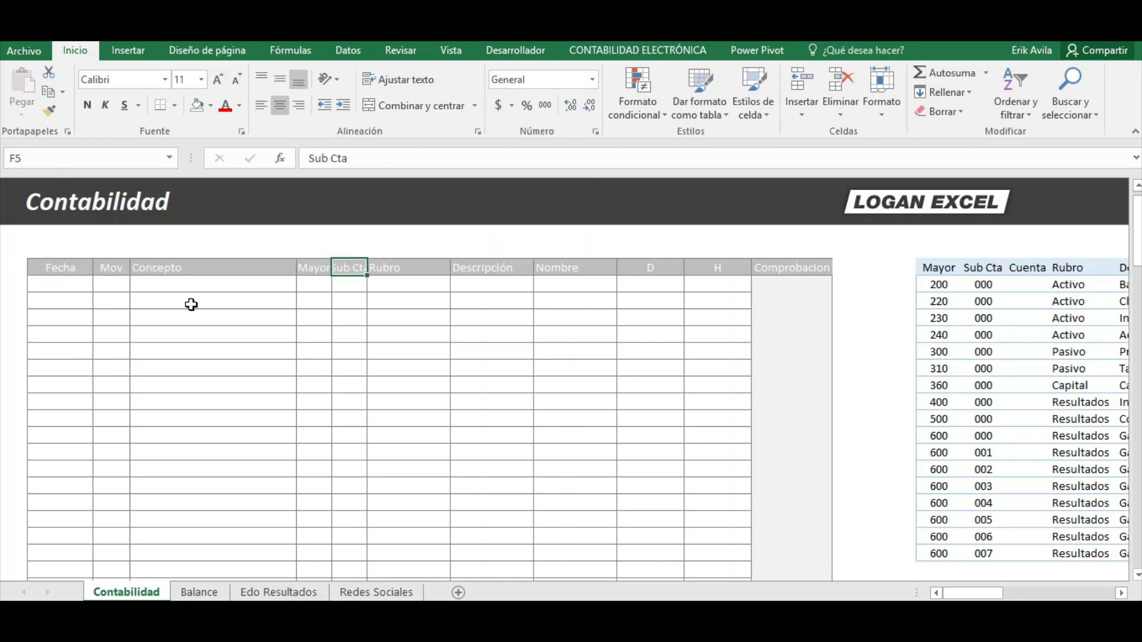
{"action": "key", "text": "Right"}
{"action": "key", "text": "Left"}
{"action": "key", "text": "Left"}
{"action": "key", "text": "Left"}
{"action": "key", "text": "Left"}
{"action": "key", "text": "Left"}
{"action": "key", "text": "Right"}
{"action": "key", "text": "Right"}
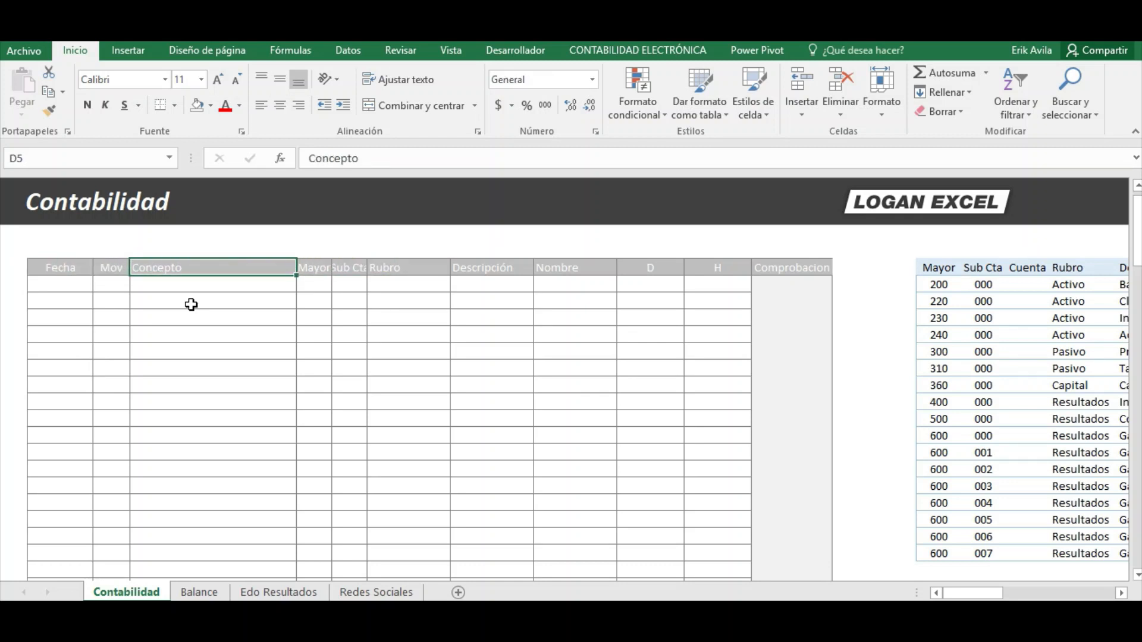
{"action": "key", "text": "ctrl+Right"}
{"action": "key", "text": "Left"}
{"action": "key", "text": "Left"}
{"action": "key", "text": "Left"}
{"action": "key", "text": "Left"}
{"action": "key", "text": "Left"}
{"action": "key", "text": "Left"}
{"action": "key", "text": "Left"}
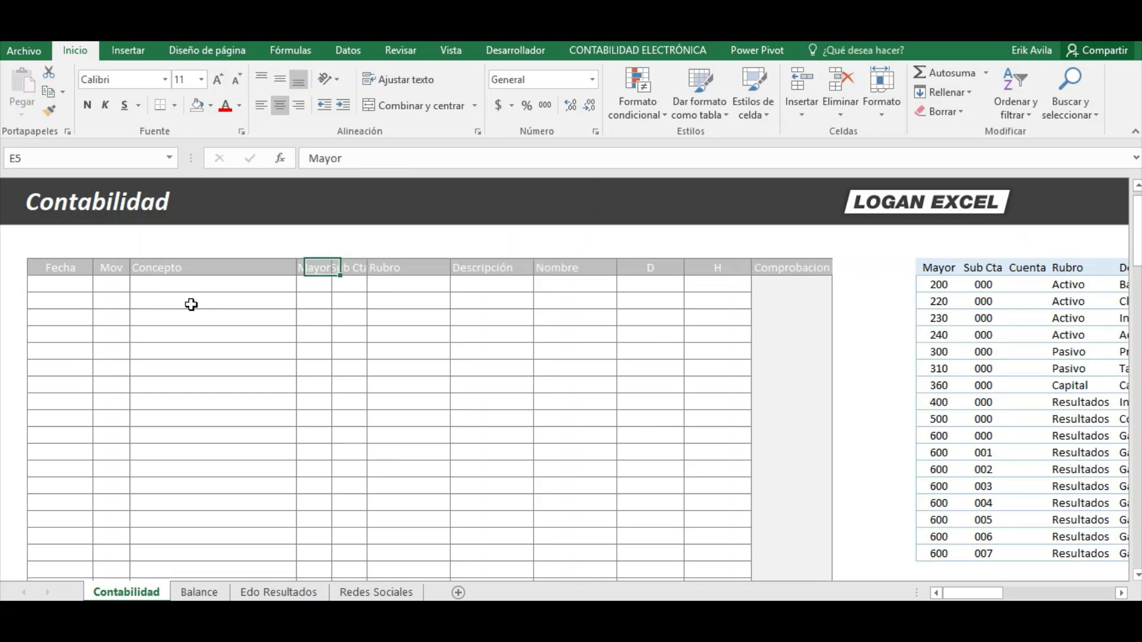
{"action": "key", "text": "Left"}
{"action": "key", "text": "Left"}
{"action": "key", "text": "Left"}
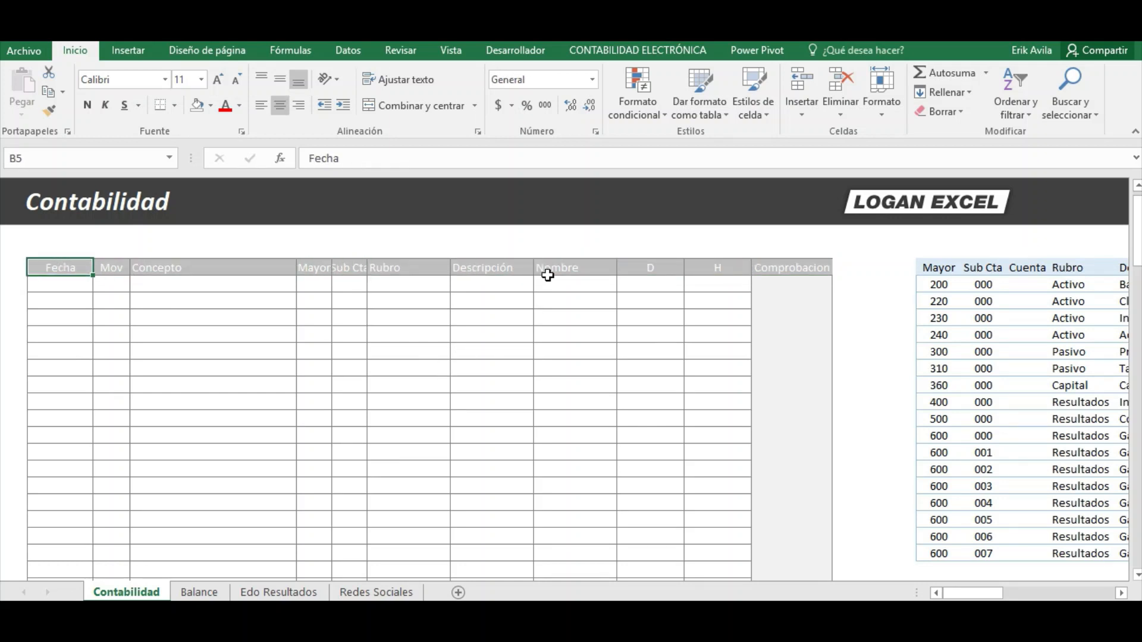
Enter the date 31/1 in the Fecha column of the journal's first row.
{"action": "left_click", "coordinate": [222, 337]}
{"action": "left_click", "coordinate": [83, 271]}
{"action": "key", "text": "Return"}
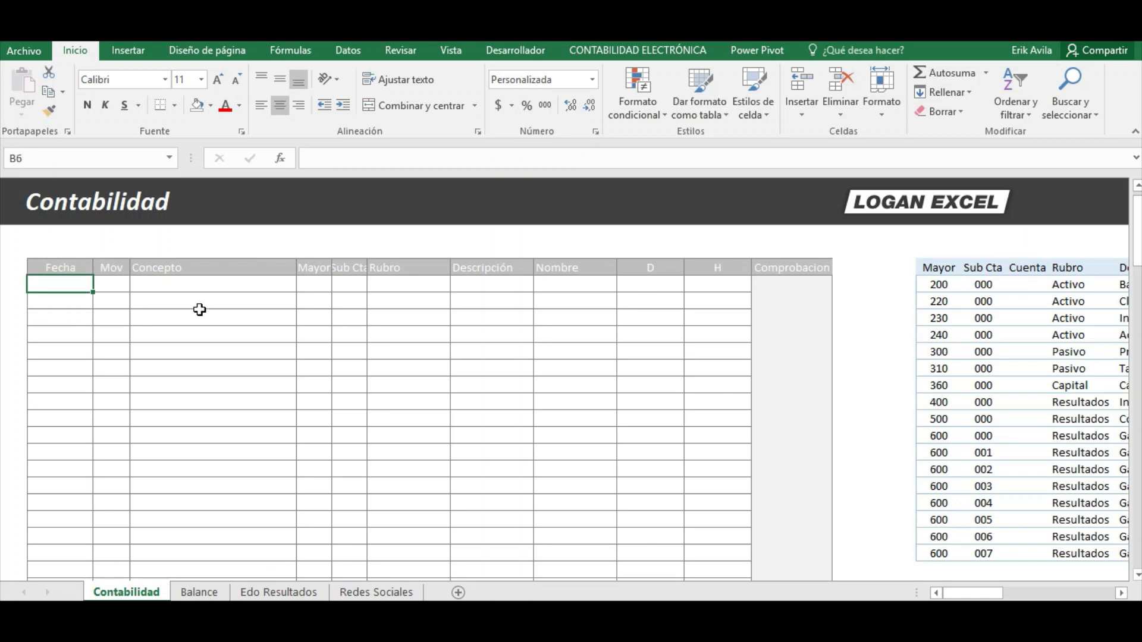
{"action": "key", "text": "Return"}
{"action": "key", "text": "Up"}
{"action": "type", "text": "31"}
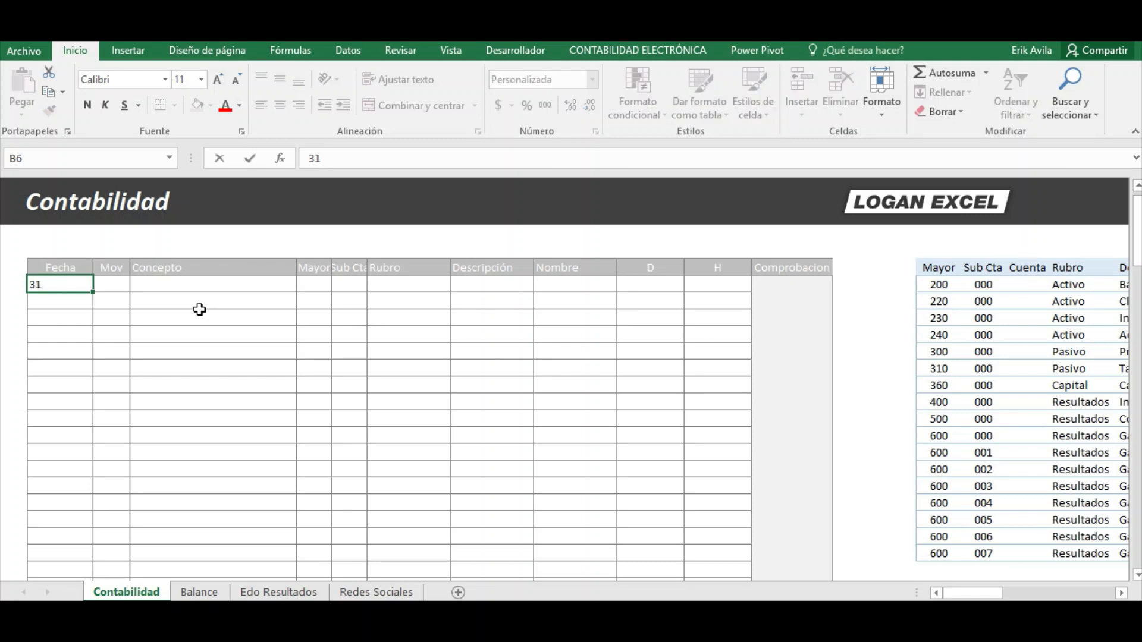
{"action": "type", "text": "/1"}
{"action": "key", "text": "Return"}
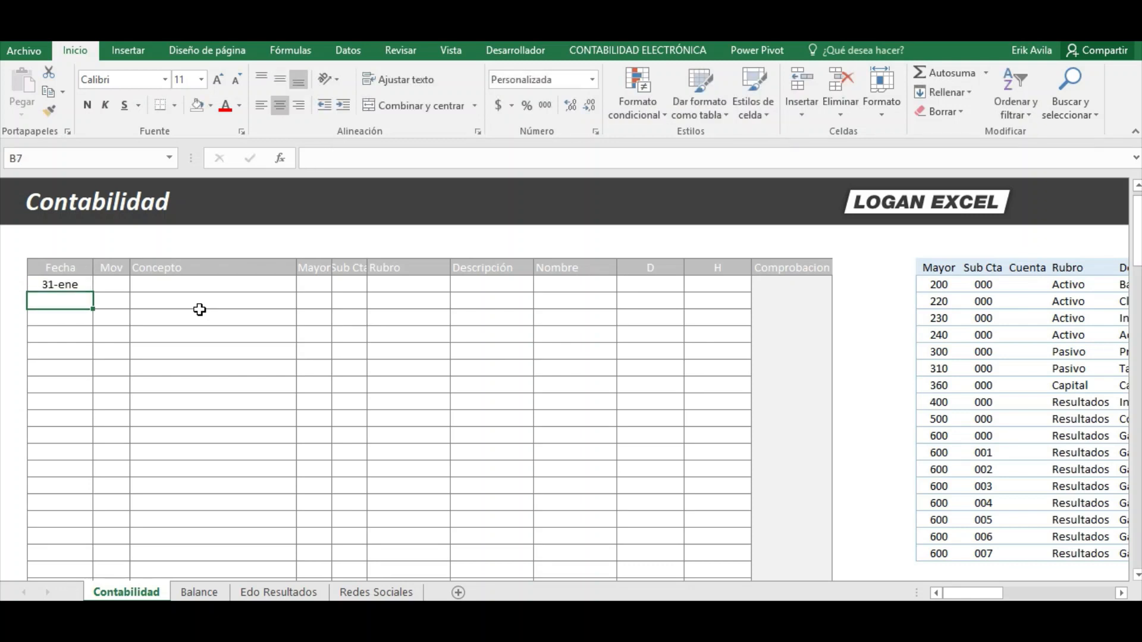
Number the first journal entry as Mov 1 and enter "Apertura de tienda" as its Concepto.
{"action": "key", "text": "Up"}
{"action": "key", "text": "Down"}
{"action": "key", "text": "Down"}
{"action": "key", "text": "Up"}
{"action": "key", "text": "Up"}
{"action": "key", "text": "Right"}
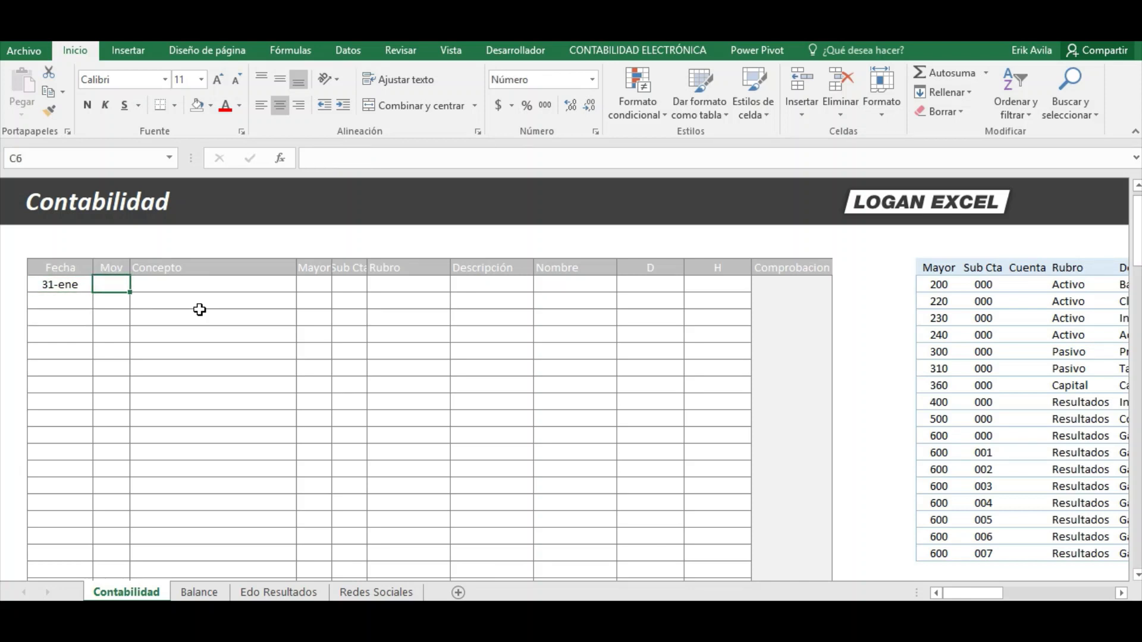
{"action": "type", "text": "1"}
{"action": "key", "text": "Tab"}
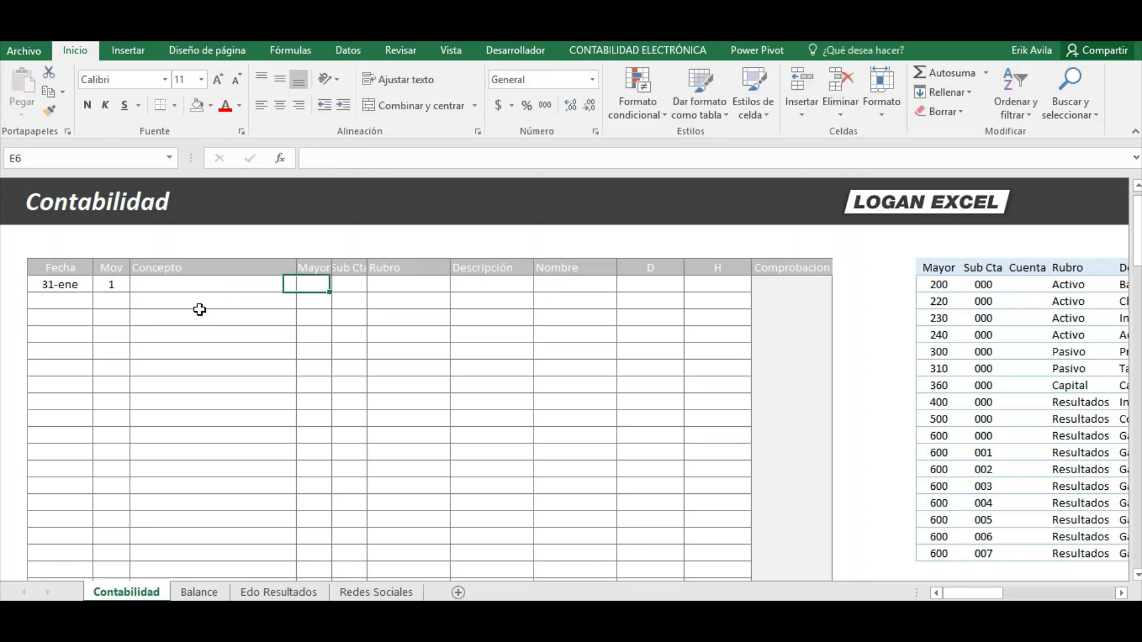
{"action": "type", "text": "Apertura"}
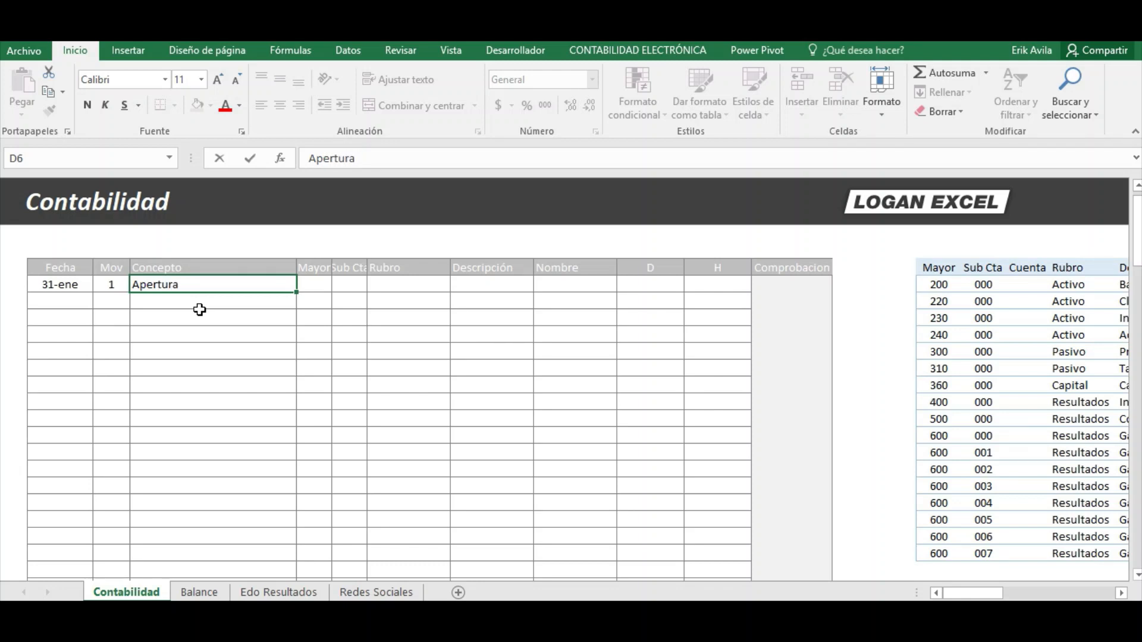
{"action": "type", "text": " de tienda"}
{"action": "key", "text": "Return"}
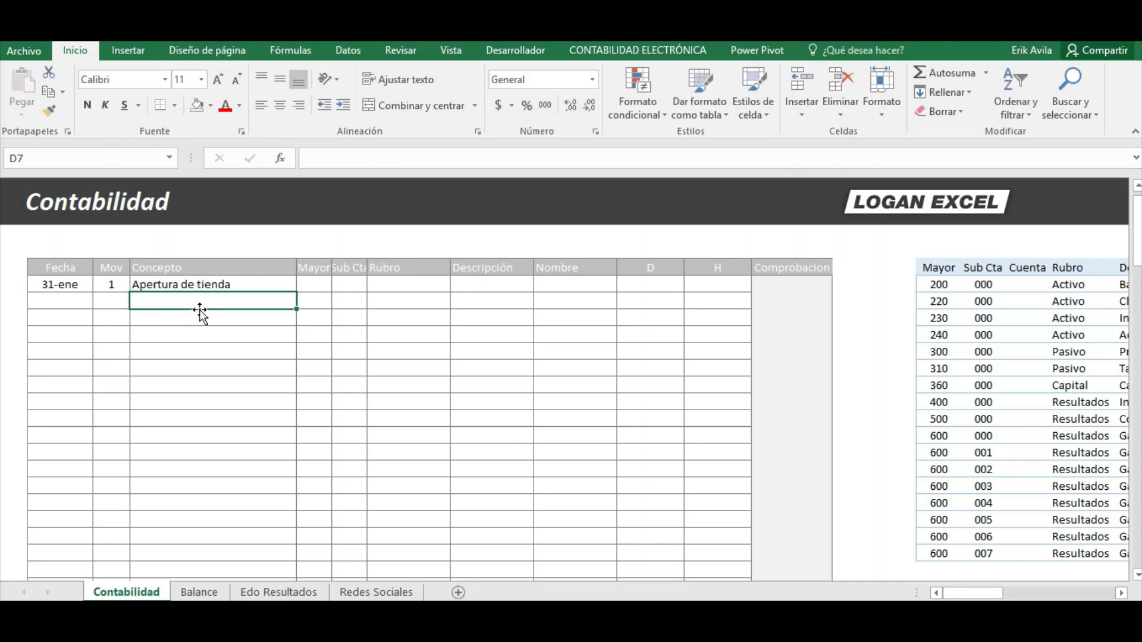
Examine the account catalogue's Mayor, Sub Cta, Rubro, Descripción and Nombre columns for the Banco and Clientes accounts.
{"action": "key", "text": "Up"}
{"action": "key", "text": "Right"}
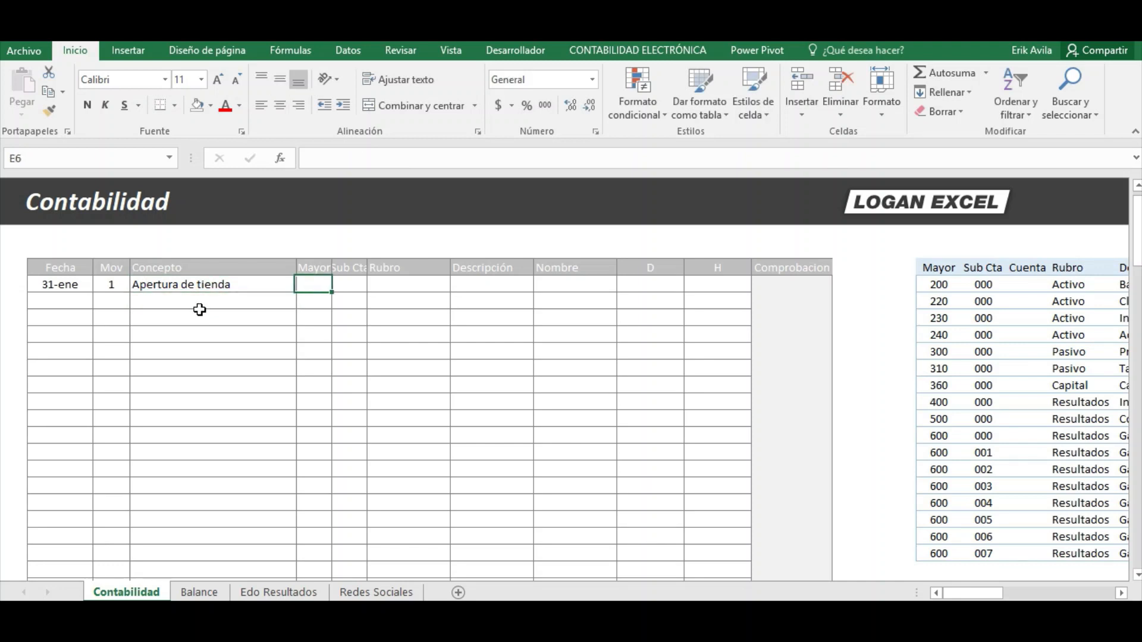
{"action": "key", "text": "Up"}
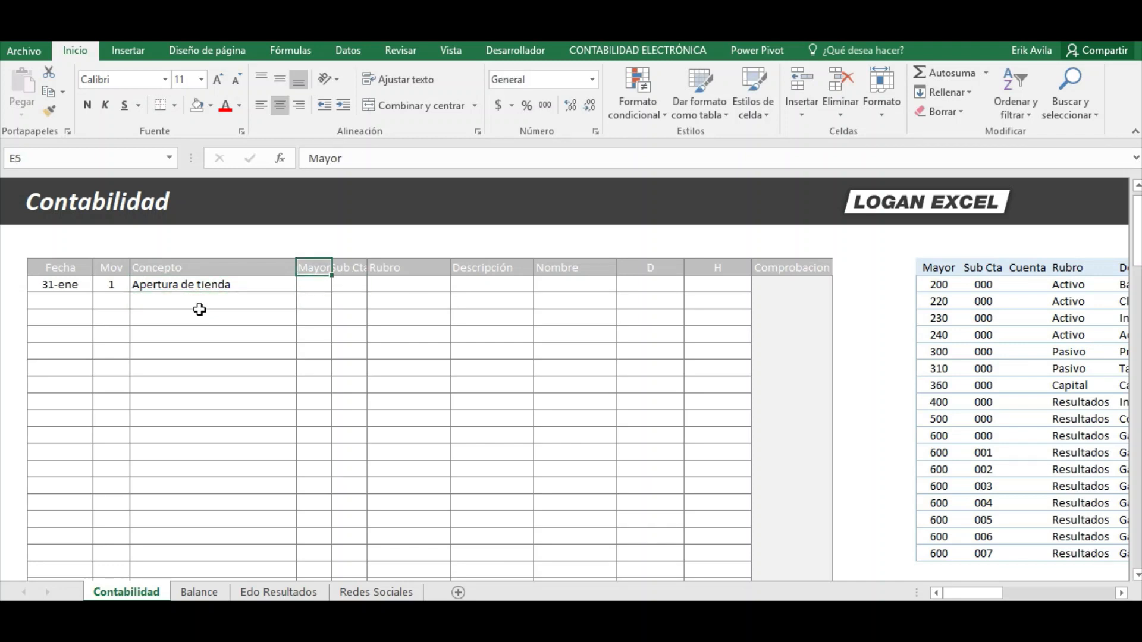
{"action": "left_click", "coordinate": [943, 291]}
{"action": "left_click", "coordinate": [970, 287]}
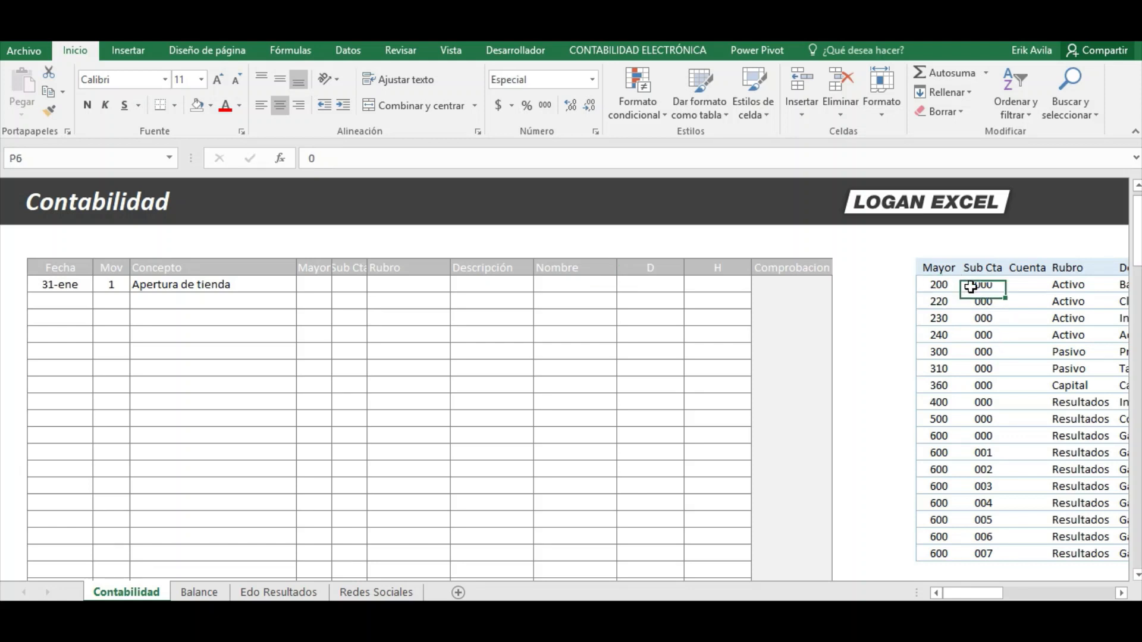
{"action": "left_click", "coordinate": [1023, 350]}
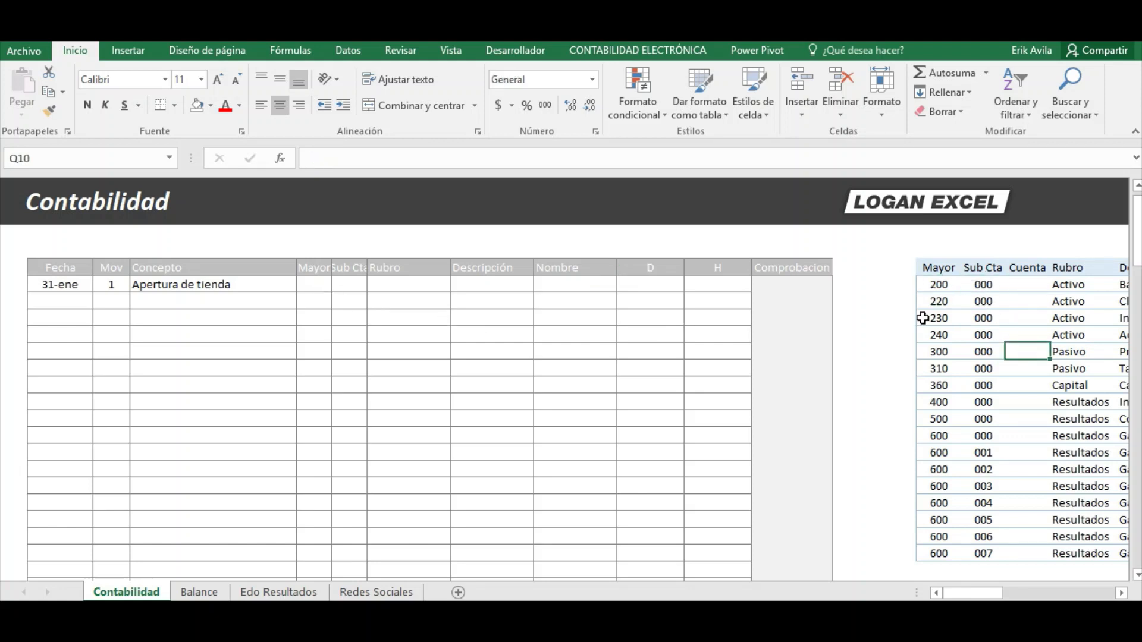
{"action": "left_click", "coordinate": [941, 300]}
{"action": "key", "text": "Right"}
{"action": "key", "text": "Right"}
{"action": "key", "text": "Right"}
{"action": "key", "text": "Right"}
{"action": "key", "text": "Right"}
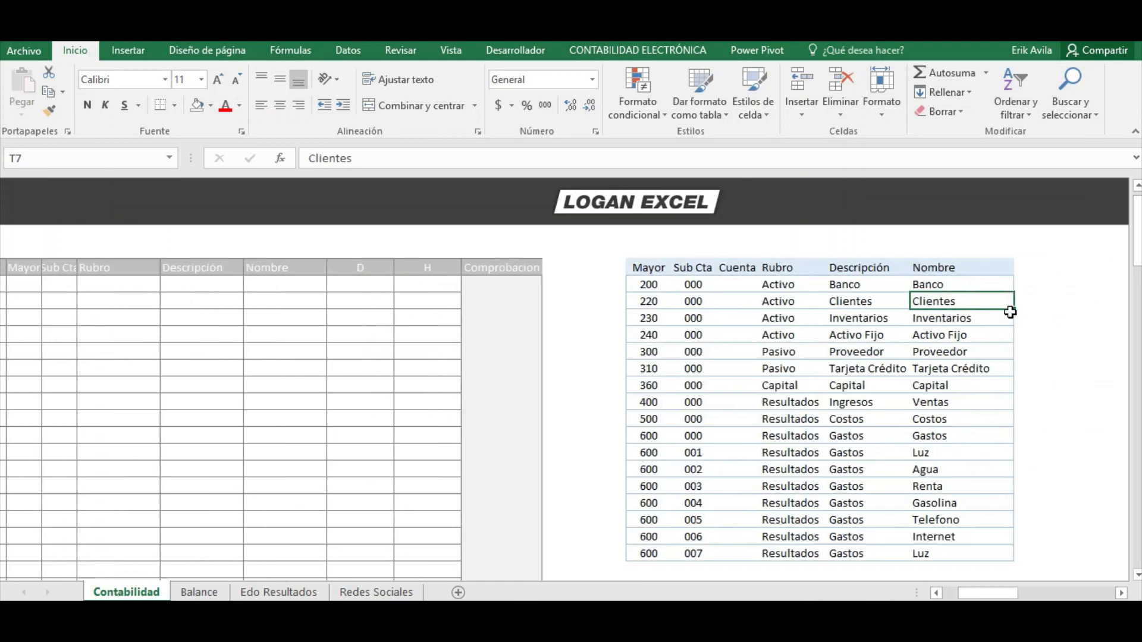
{"action": "key", "text": "Left"}
{"action": "key", "text": "Left"}
{"action": "key", "text": "Up"}
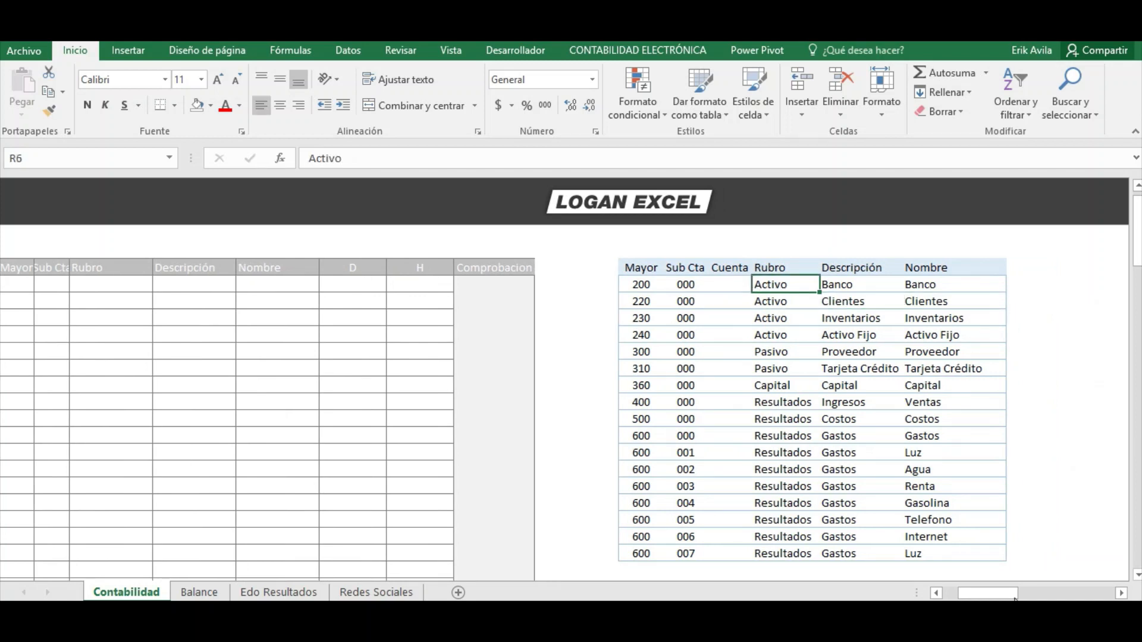
{"action": "left_click_drag", "start_coordinate": [1005, 594], "coordinate": [988, 593]}
{"action": "left_click", "coordinate": [798, 281]}
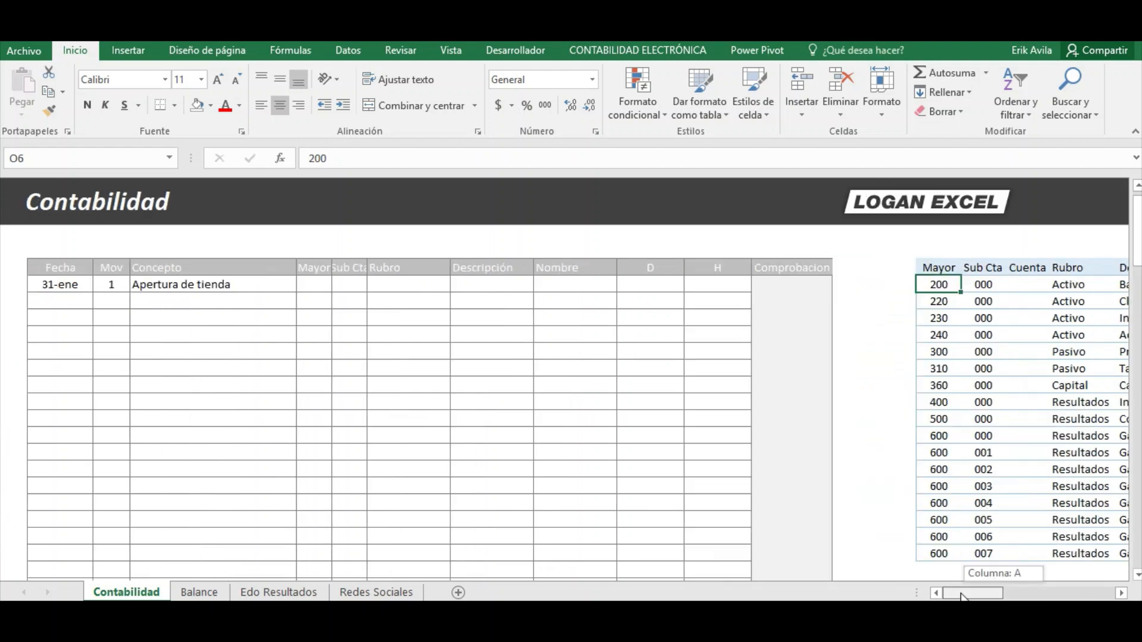
Enter the Banco account's codes in the first journal row: Mayor 200 and Sub Cta 000.
{"action": "left_click", "coordinate": [320, 284]}
{"action": "type", "text": "200"}
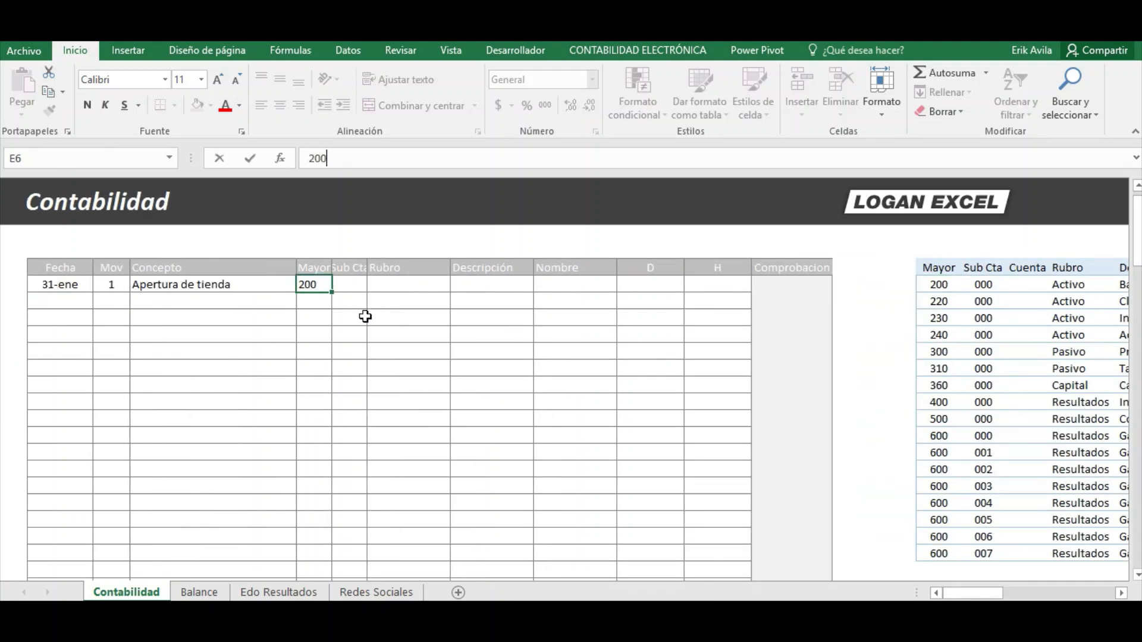
{"action": "key", "text": "Tab"}
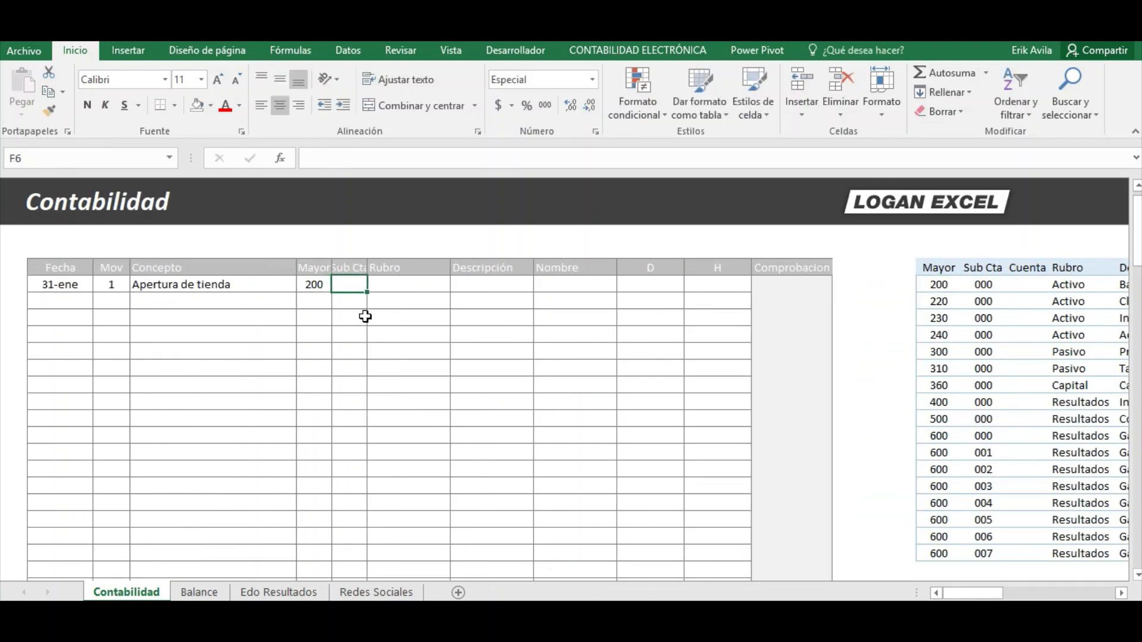
{"action": "left_click", "coordinate": [971, 265]}
{"action": "left_click", "coordinate": [971, 291]}
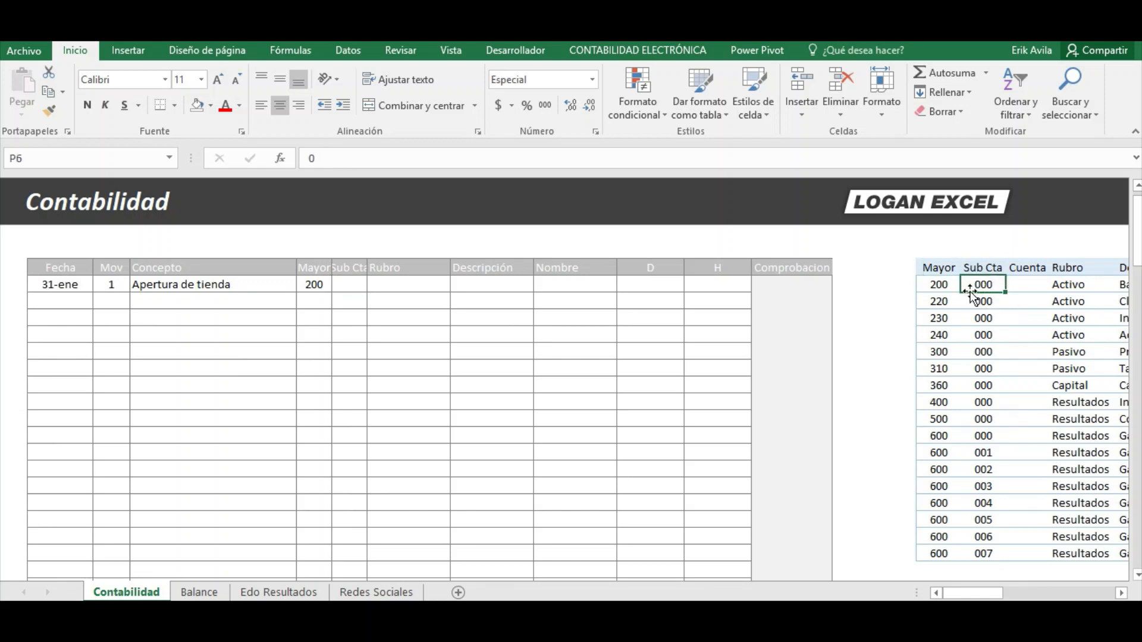
{"action": "left_click", "coordinate": [354, 289]}
{"action": "type", "text": "0"}
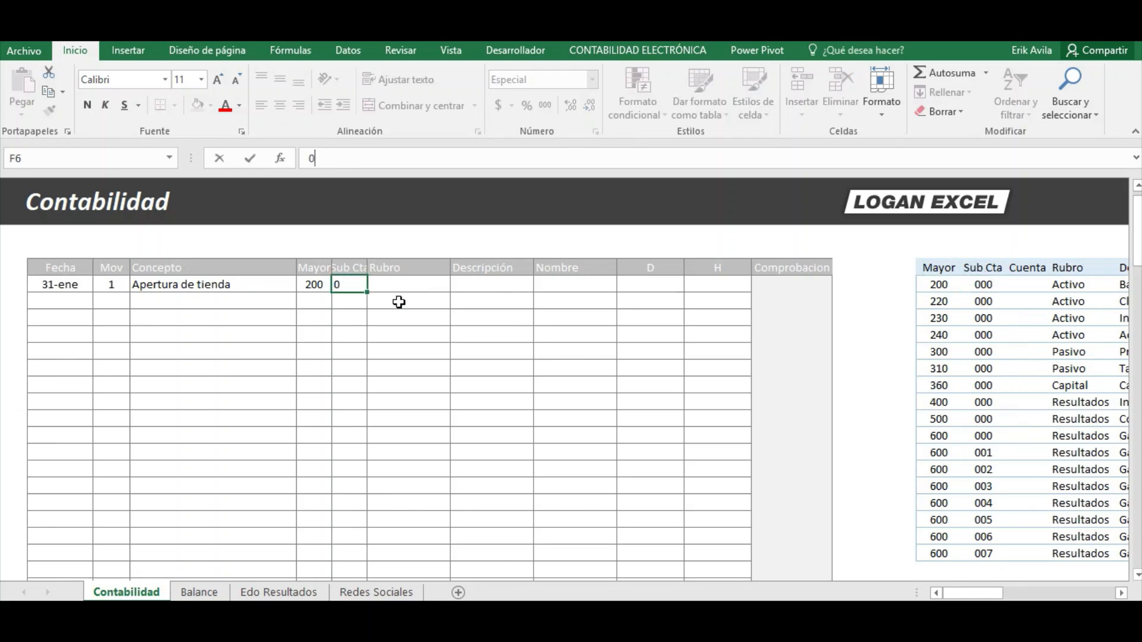
{"action": "type", "text": "00"}
{"action": "key", "text": "Tab"}
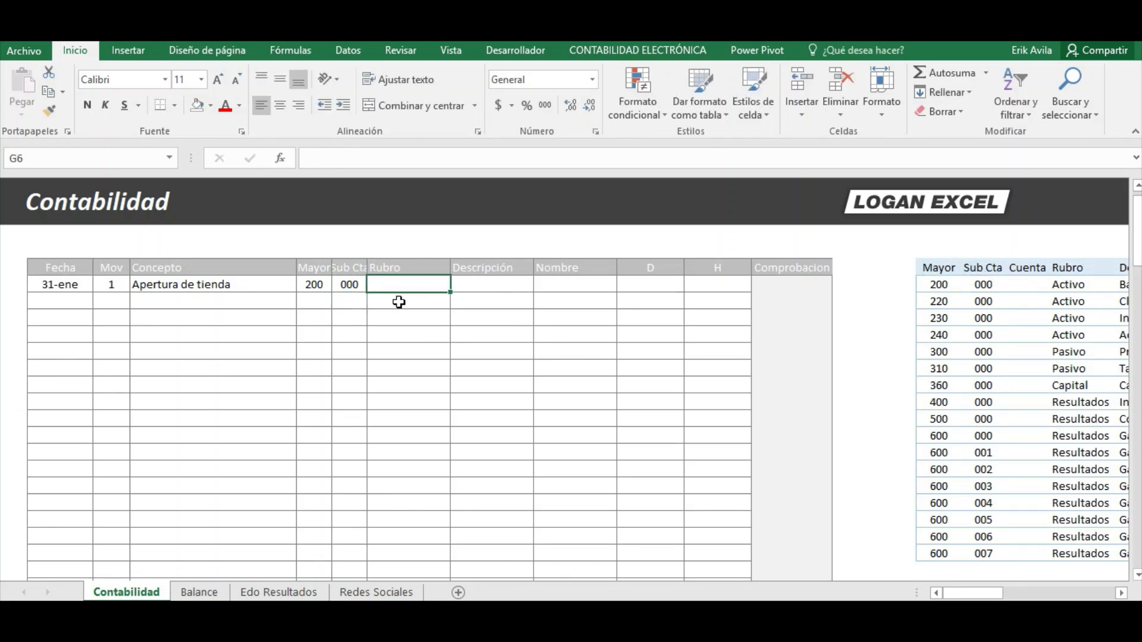
Copy Activo from the Banco account's Rubro in the catalogue and paste it as a value into the first journal row's Rubro.
{"action": "key", "text": "Up"}
{"action": "key", "text": "Right"}
{"action": "key", "text": "Right"}
{"action": "key", "text": "Right"}
{"action": "key", "text": "Right"}
{"action": "key", "text": "Right"}
{"action": "key", "text": "Right"}
{"action": "key", "text": "Right"}
{"action": "key", "text": "Right"}
{"action": "key", "text": "Right"}
{"action": "key", "text": "Right"}
{"action": "key", "text": "Right"}
{"action": "key", "text": "Right"}
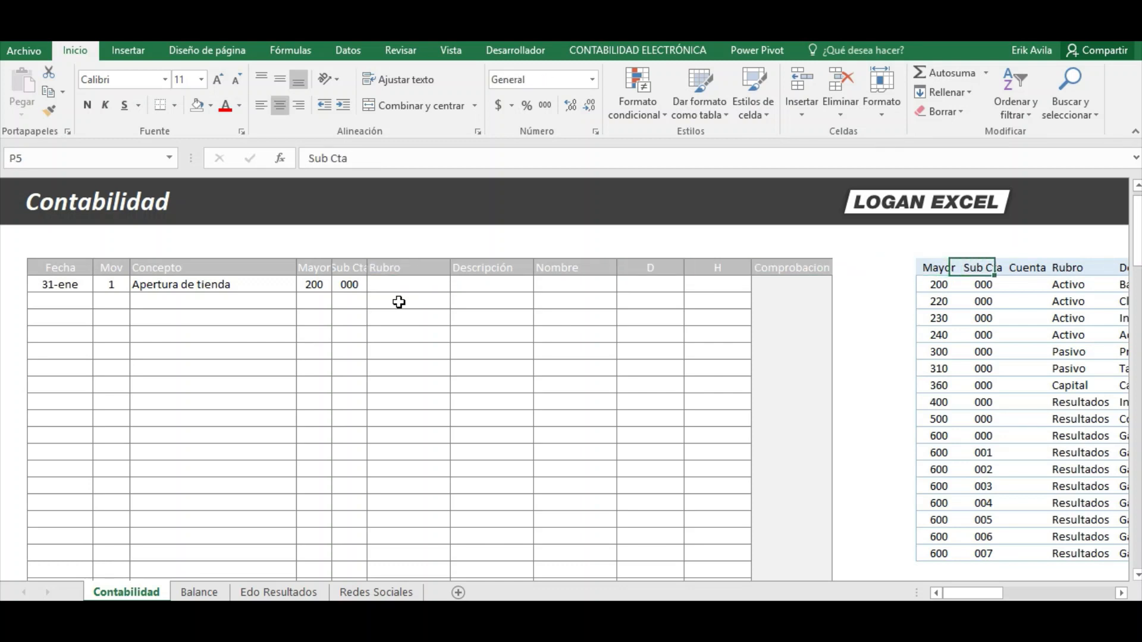
{"action": "key", "text": "Down"}
{"action": "key", "text": "Left"}
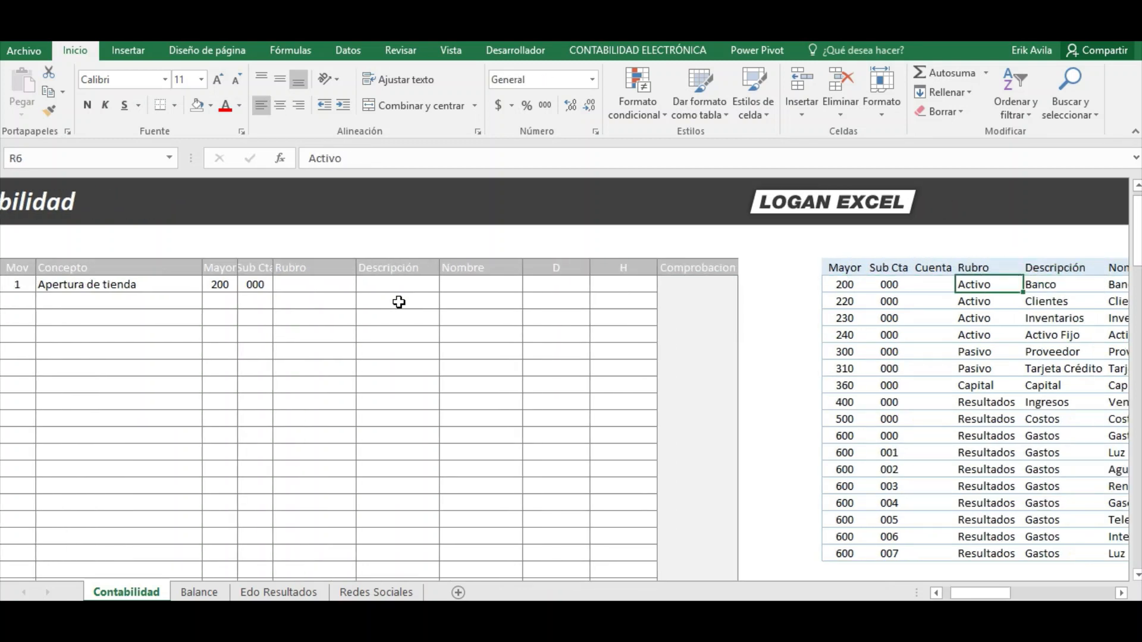
{"action": "key", "text": "ctrl+c"}
{"action": "left_click", "coordinate": [302, 285]}
{"action": "right_click", "coordinate": [303, 286]}
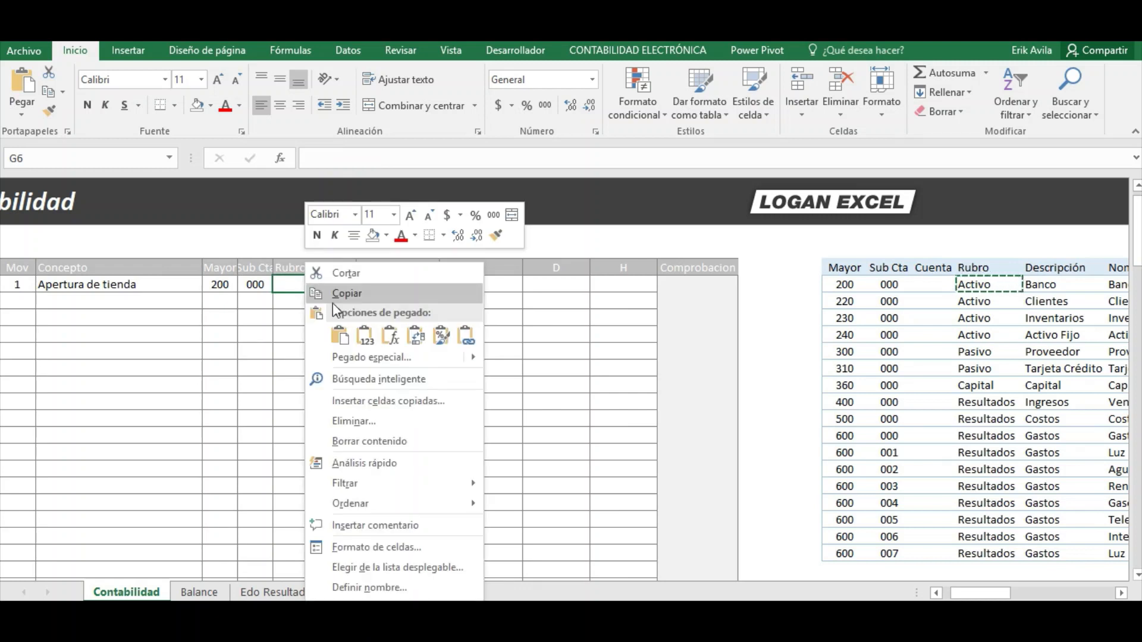
{"action": "left_click", "coordinate": [363, 336]}
Copy Banco from the catalogue's Descripción column and paste it as a value into the first journal row's Descripción.
{"action": "left_click", "coordinate": [386, 267]}
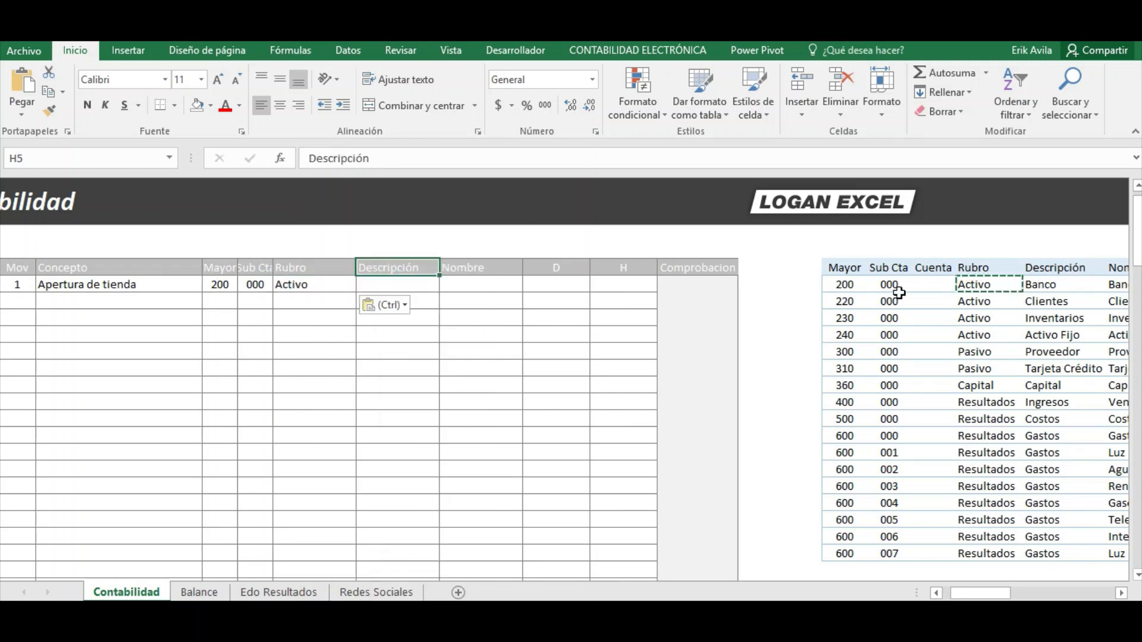
{"action": "left_click", "coordinate": [1029, 284]}
{"action": "key", "text": "ctrl+c"}
{"action": "left_click", "coordinate": [426, 284]}
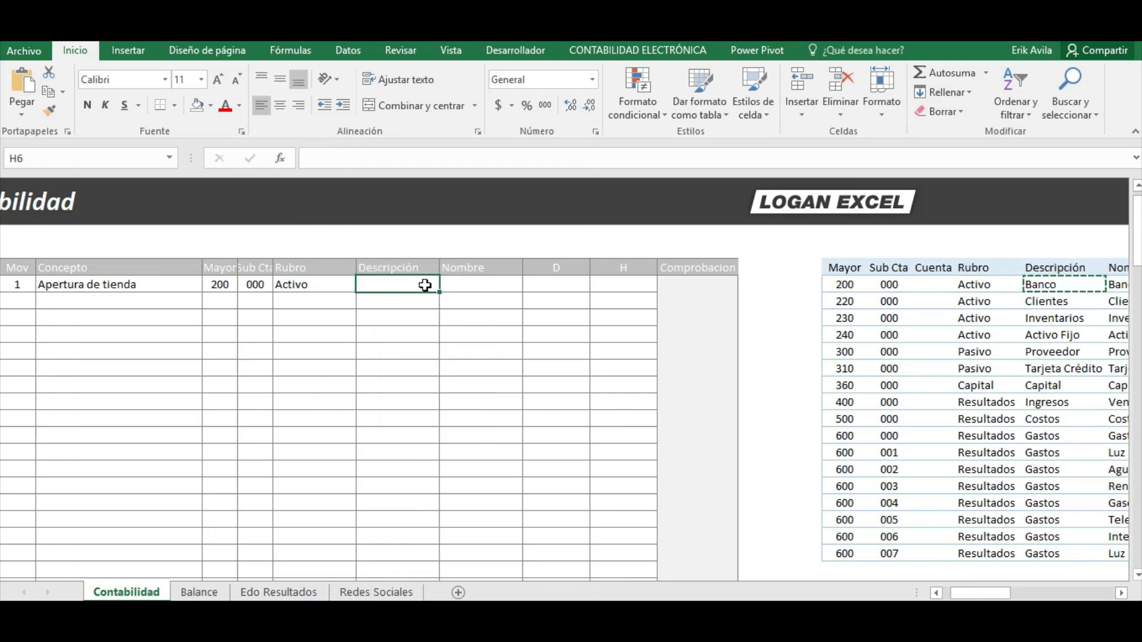
{"action": "right_click", "coordinate": [426, 284]}
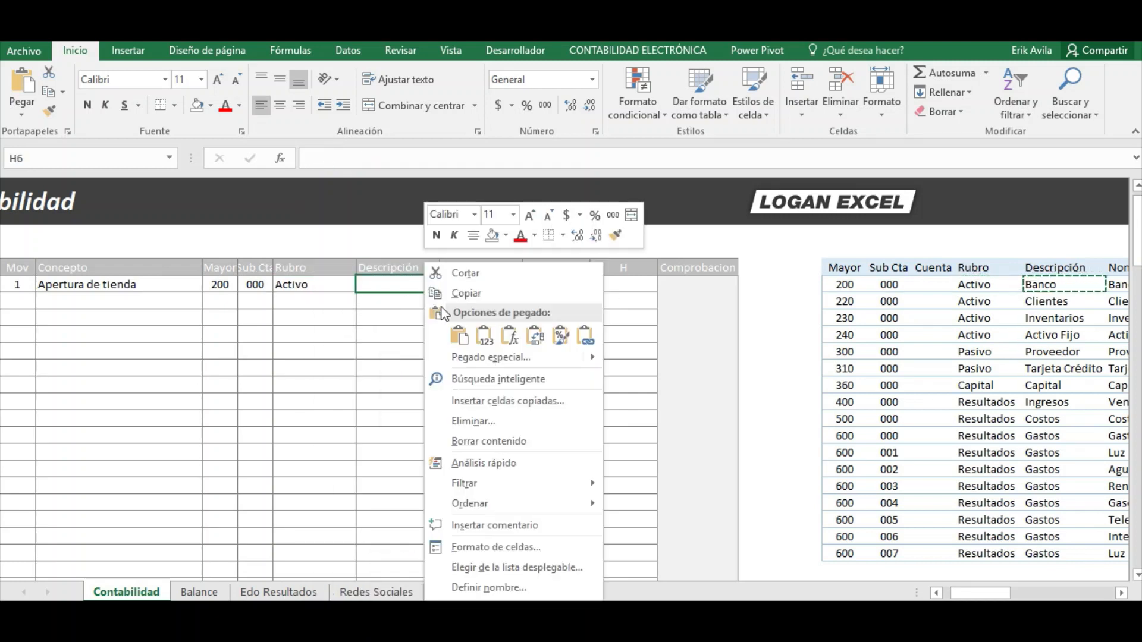
{"action": "left_click", "coordinate": [489, 335]}
Copy Banco from the catalogue's Nombre column and paste it as a value into the first journal row's Nombre.
{"action": "left_click", "coordinate": [473, 285]}
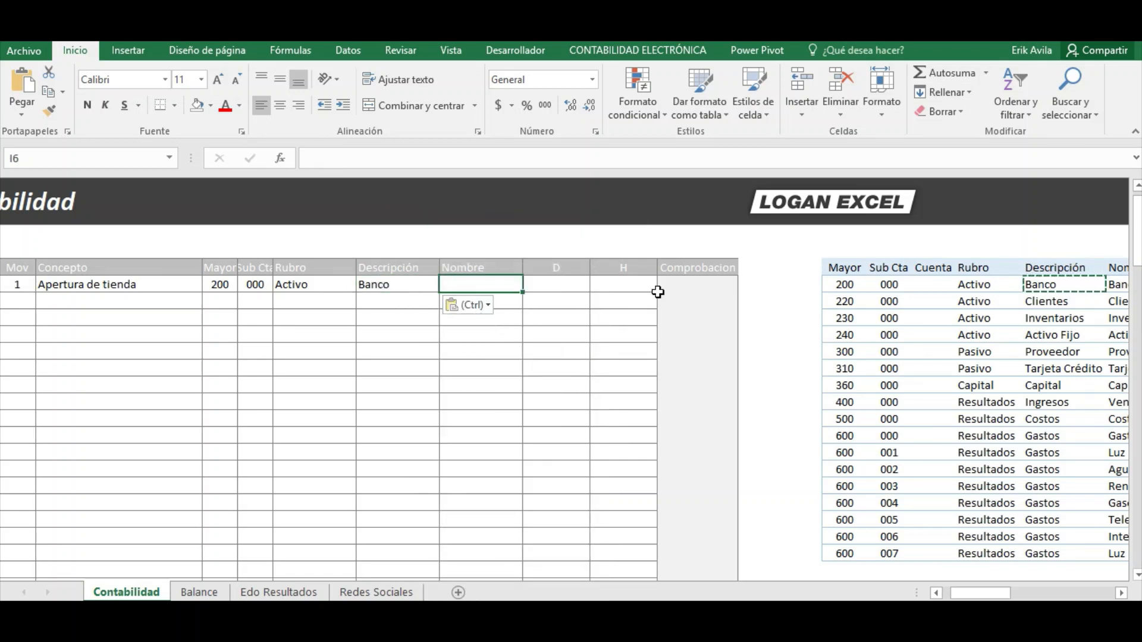
{"action": "left_click", "coordinate": [1072, 283]}
{"action": "key", "text": "Right"}
{"action": "key", "text": "ctrl+c"}
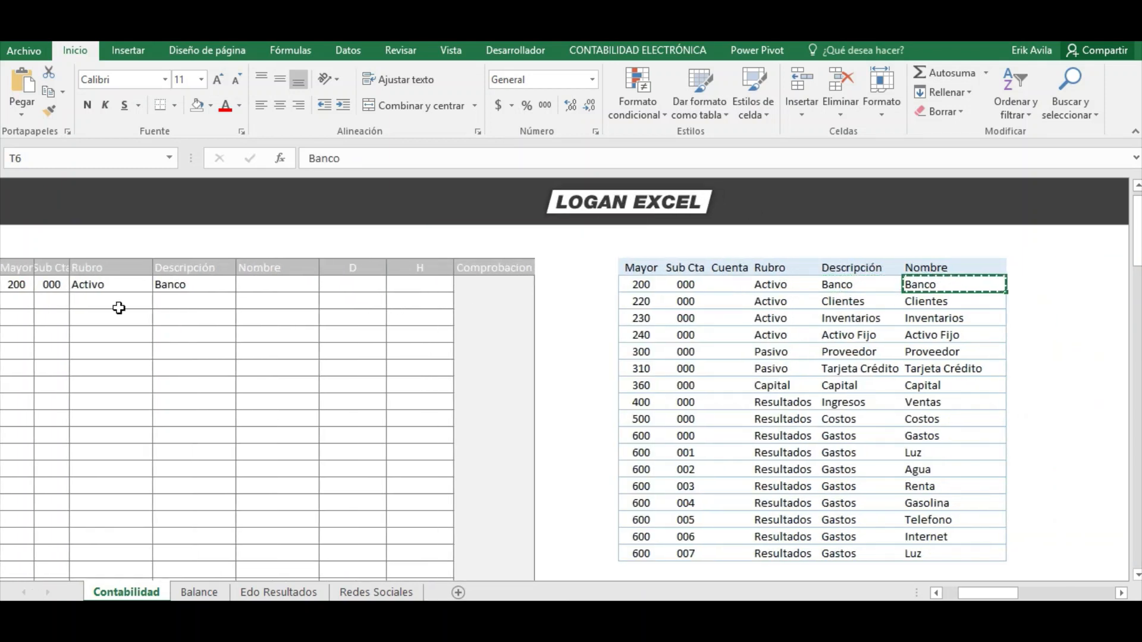
{"action": "left_click", "coordinate": [265, 289]}
{"action": "right_click", "coordinate": [265, 289]}
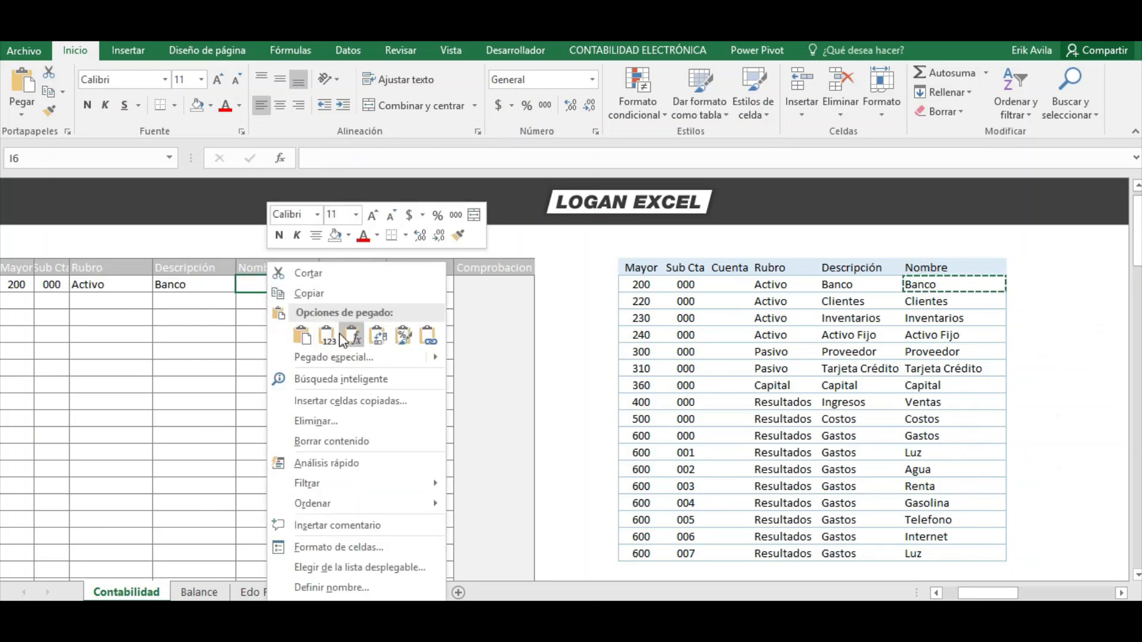
{"action": "left_click", "coordinate": [328, 336]}
Review the first journal row's entries across its columns up to the D column.
{"action": "left_click", "coordinate": [359, 283]}
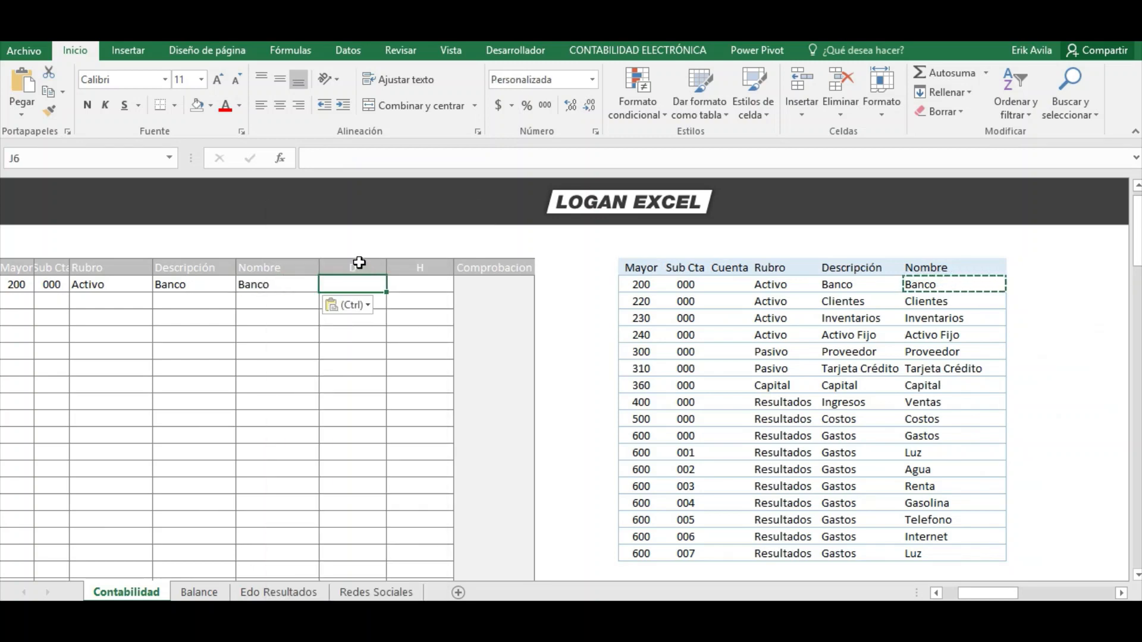
{"action": "left_click", "coordinate": [360, 266]}
{"action": "key", "text": "Left"}
{"action": "key", "text": "ctrl+Left"}
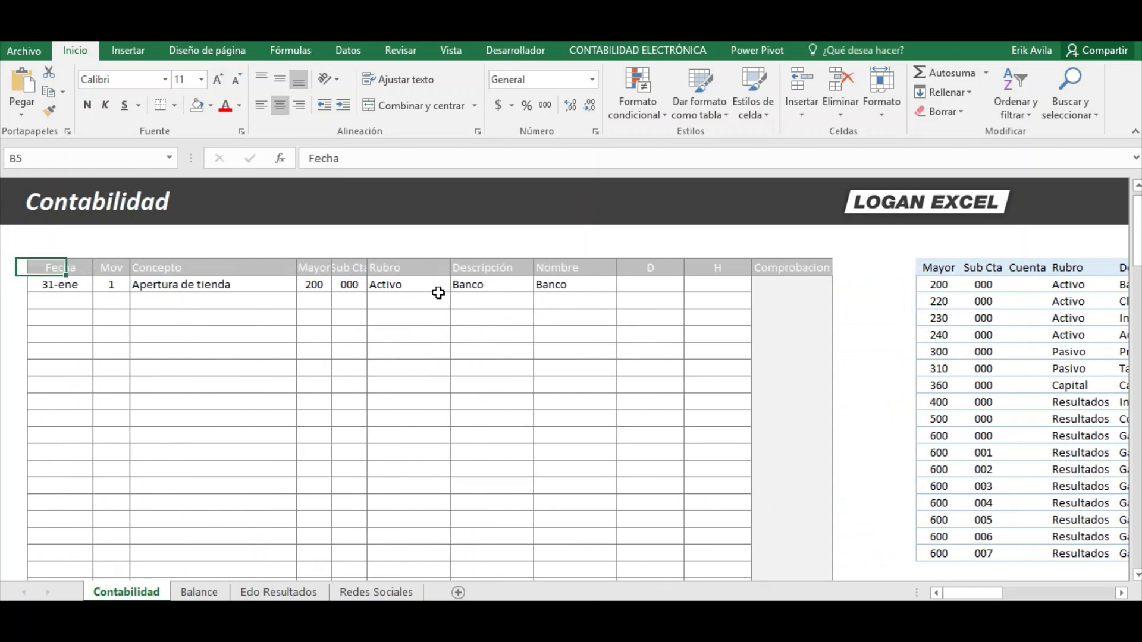
{"action": "key", "text": "Left"}
{"action": "key", "text": "Right"}
{"action": "key", "text": "Right"}
{"action": "key", "text": "Down"}
{"action": "key", "text": "Right"}
{"action": "key", "text": "Right"}
{"action": "key", "text": "Right"}
{"action": "key", "text": "Right"}
{"action": "key", "text": "Right"}
{"action": "key", "text": "Right"}
{"action": "key", "text": "Right"}
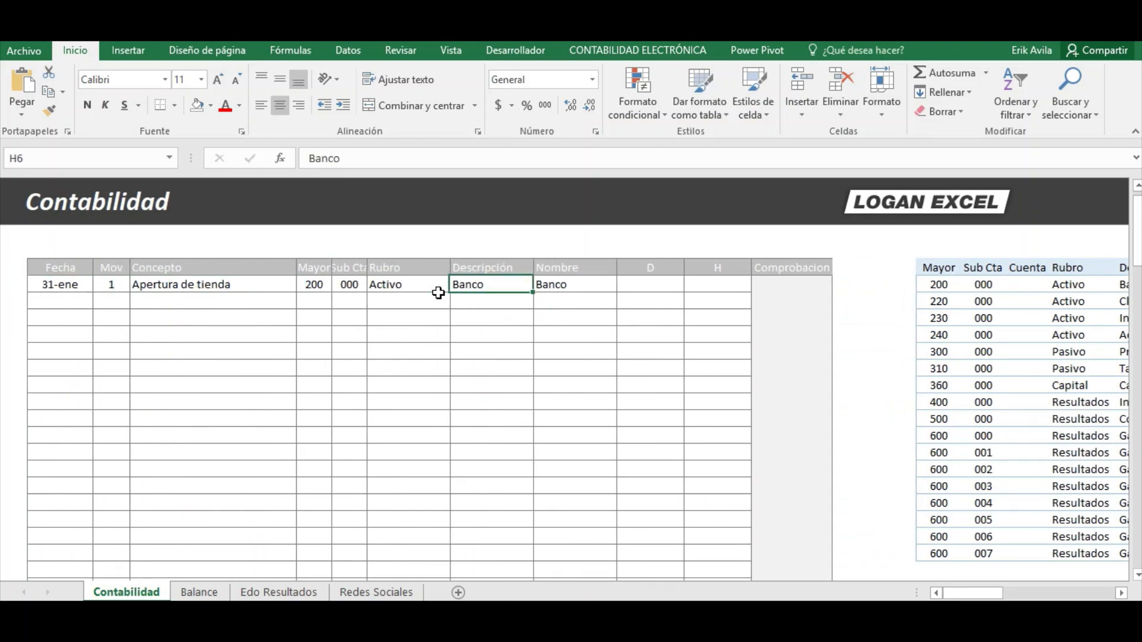
{"action": "key", "text": "Left"}
{"action": "key", "text": "Right"}
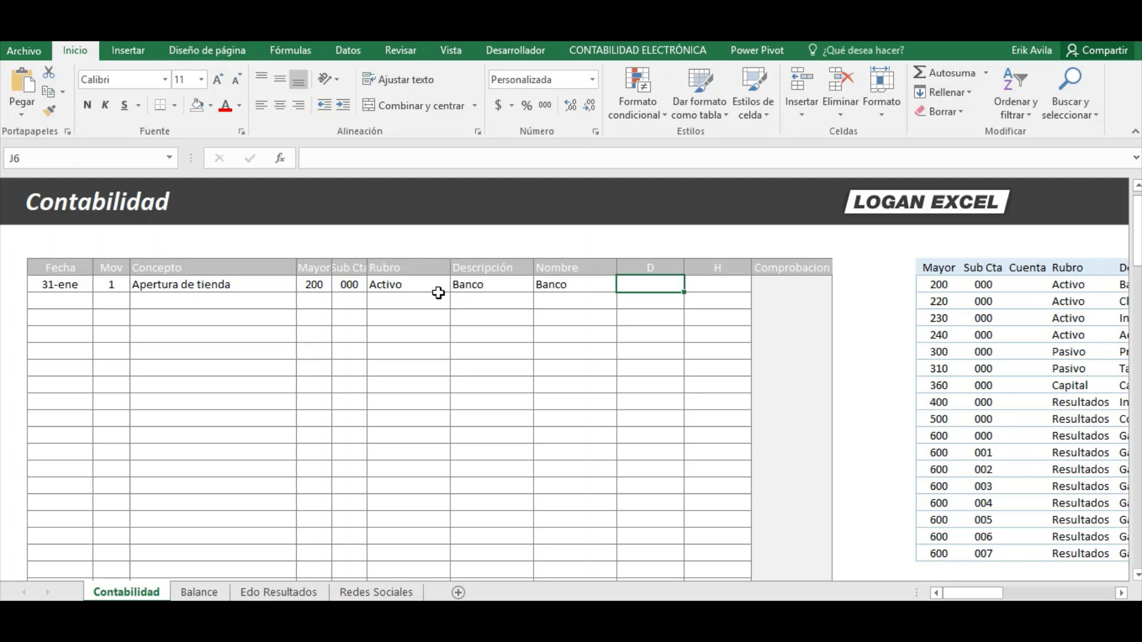
Enter 10,000 in the D column of the Apertura de tienda row.
{"action": "type", "text": "1"}
{"action": "type", "text": "0,000"}
{"action": "key", "text": "Return"}
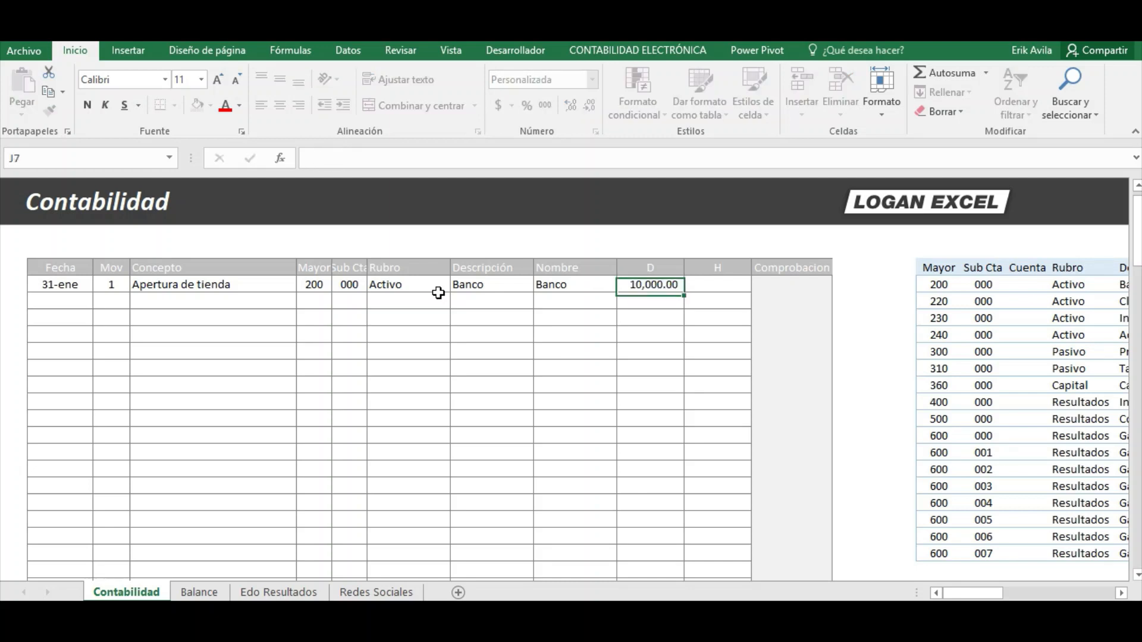
Copy the first row's date 31-ene into the second journal row and number that row as Mov 1.
{"action": "key", "text": "Up"}
{"action": "key", "text": "Right"}
{"action": "key", "text": "Down"}
{"action": "key", "text": "Left"}
{"action": "key", "text": "Left"}
{"action": "left_click", "coordinate": [440, 297]}
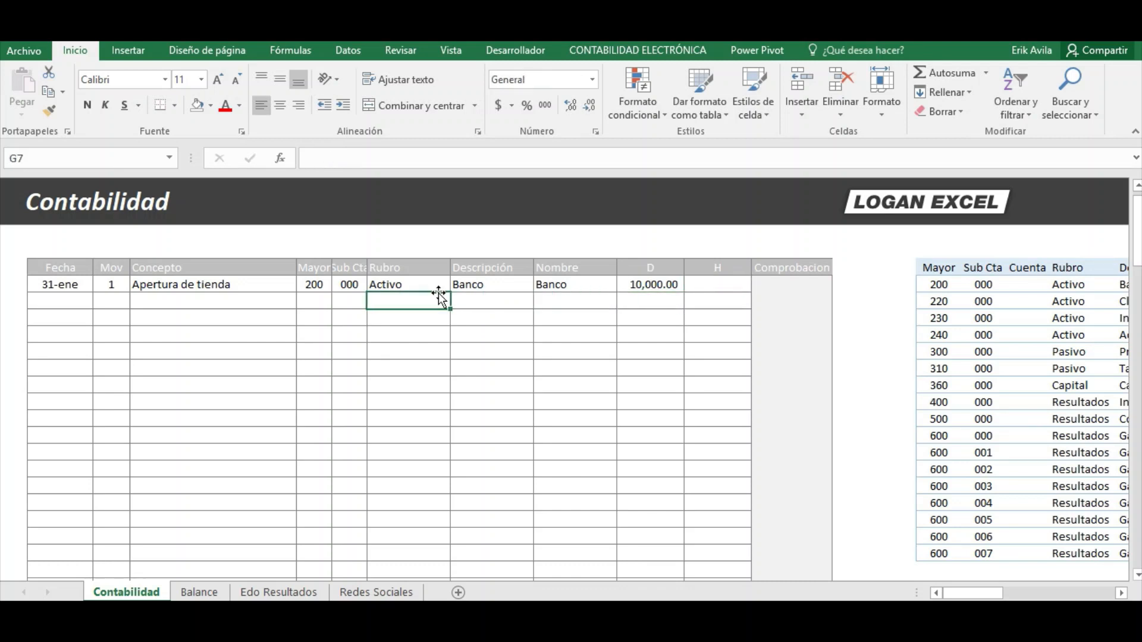
{"action": "key", "text": "Left"}
{"action": "key", "text": "Left"}
{"action": "key", "text": "Left"}
{"action": "key", "text": "Left"}
{"action": "key", "text": "Left"}
{"action": "key", "text": "Up"}
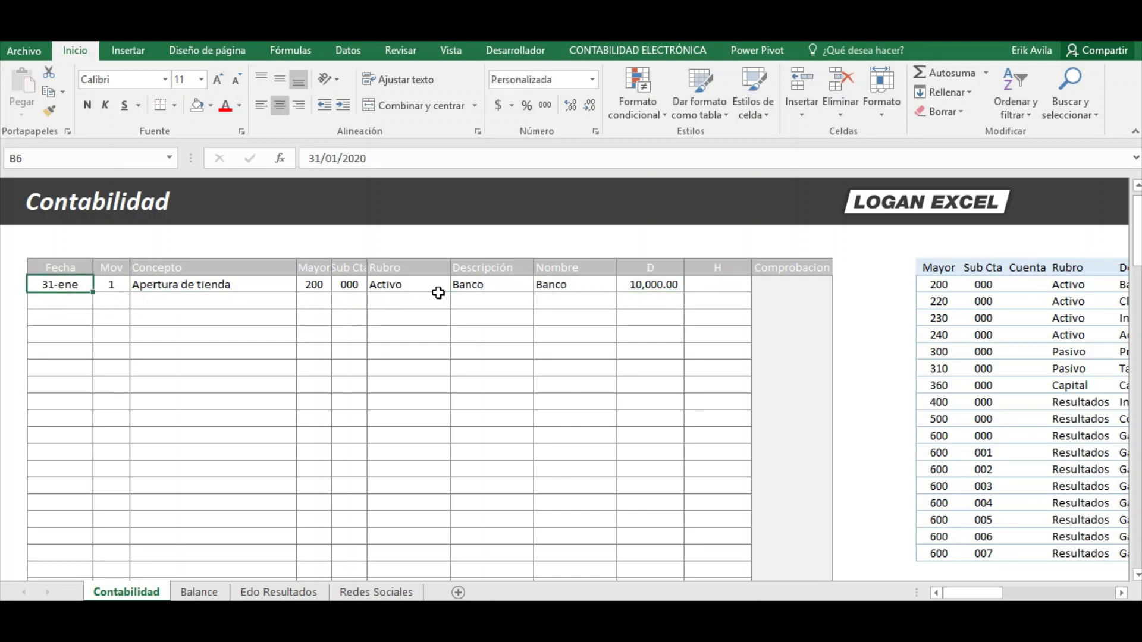
{"action": "key", "text": "ctrl+c"}
{"action": "key", "text": "Down"}
{"action": "key", "text": "ctrl+v"}
{"action": "key", "text": "Right"}
{"action": "type", "text": "1"}
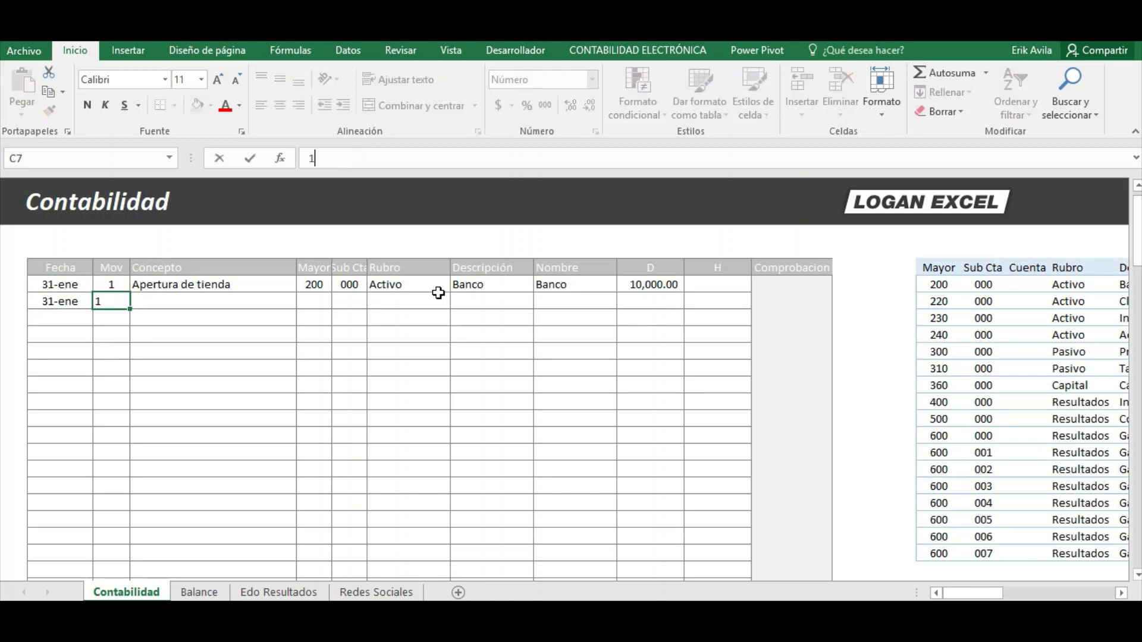
{"action": "key", "text": "Tab"}
Enter "inversión" as the second journal row's Concepto.
{"action": "key", "text": "Up"}
{"action": "key", "text": "Up"}
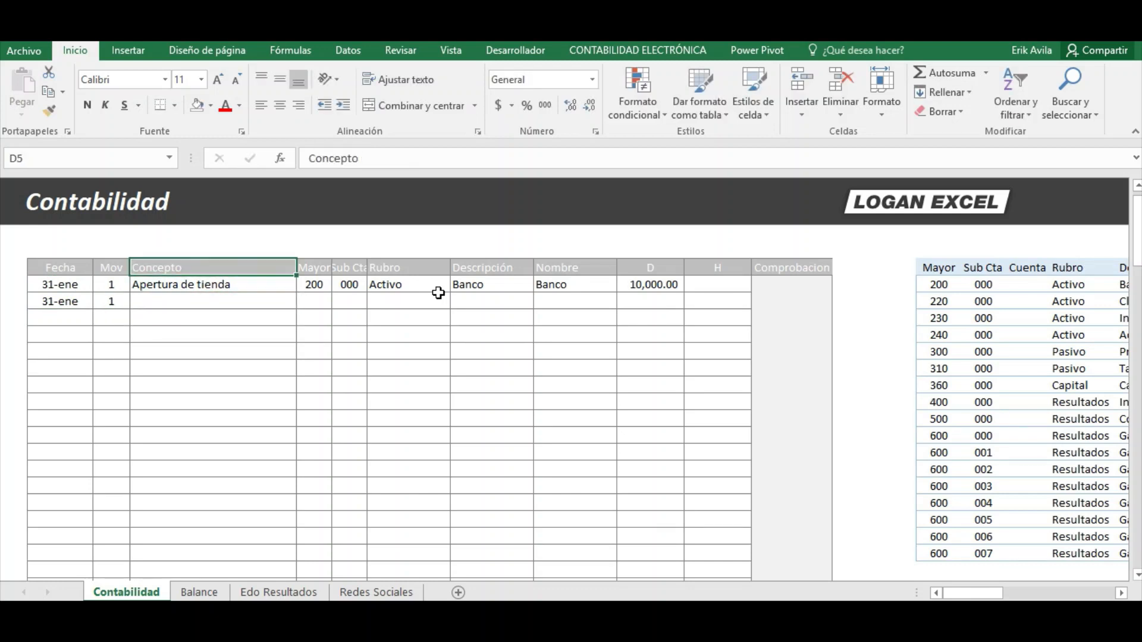
{"action": "key", "text": "Down"}
{"action": "key", "text": "Down"}
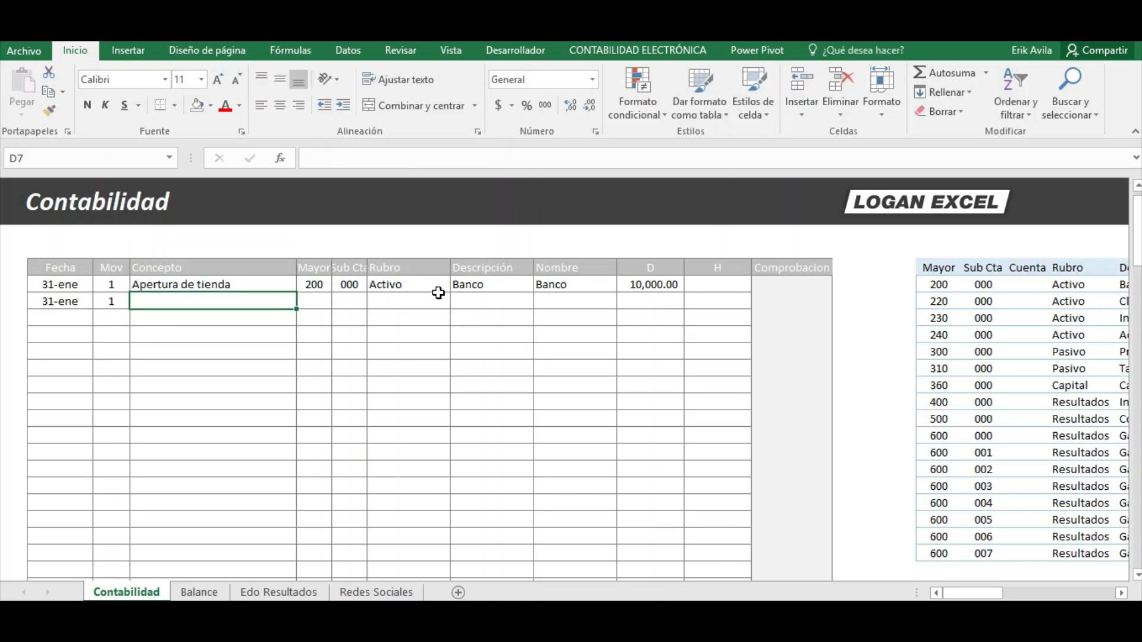
{"action": "type", "text": "inversion"}
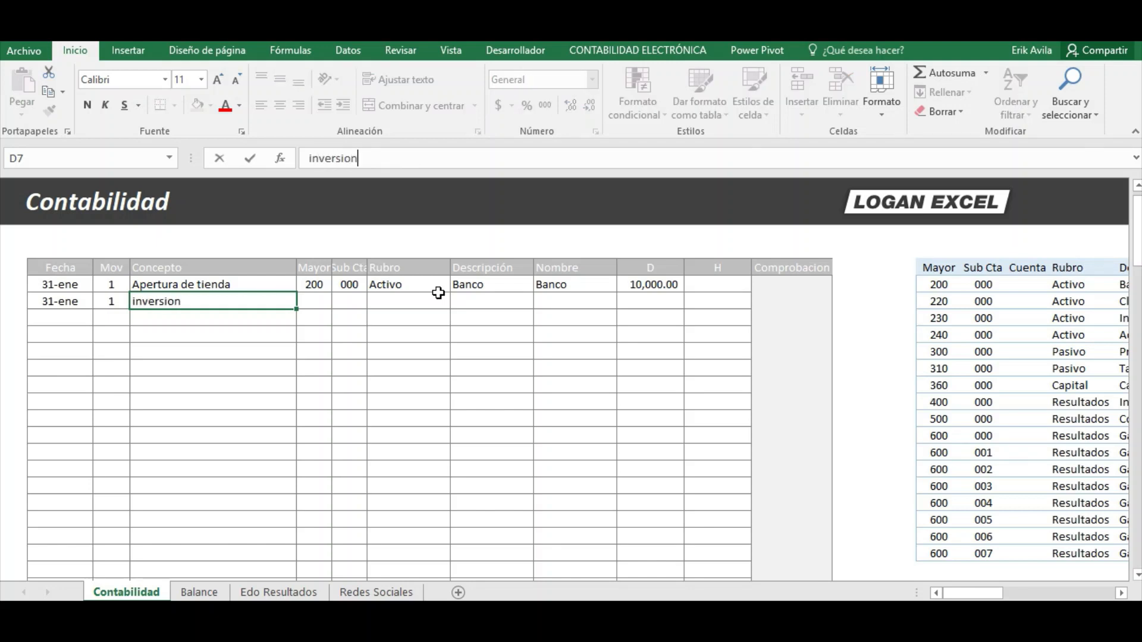
{"action": "key", "text": "Tab"}
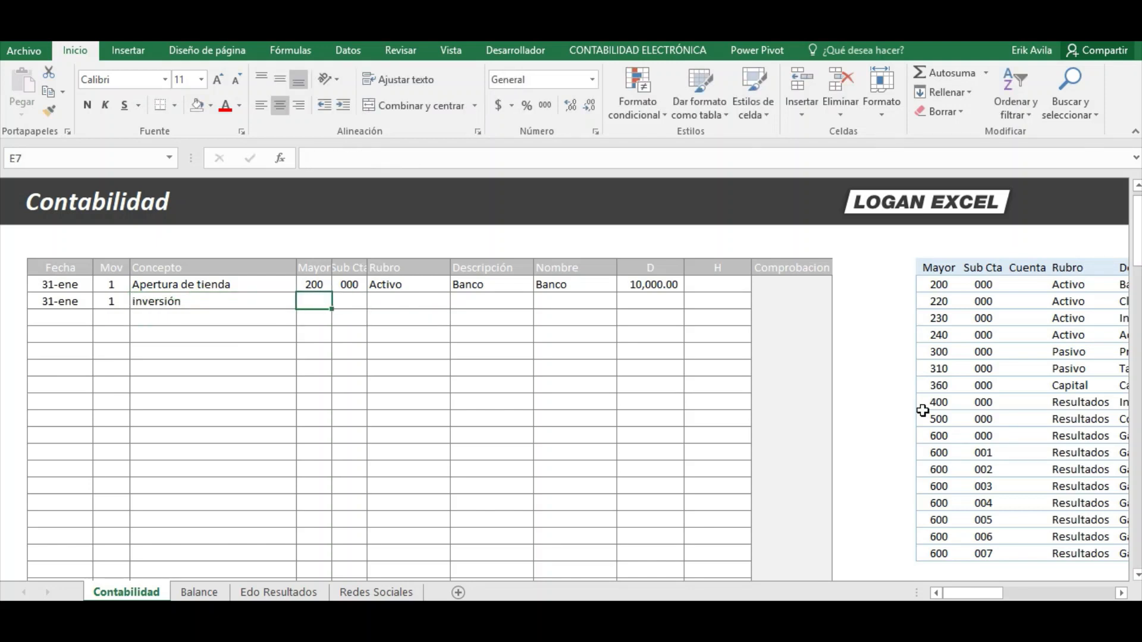
Enter the Capital account's code 360 in the second journal row's Mayor column.
{"action": "left_click", "coordinate": [940, 396]}
{"action": "left_click", "coordinate": [327, 303]}
{"action": "type", "text": "3"}
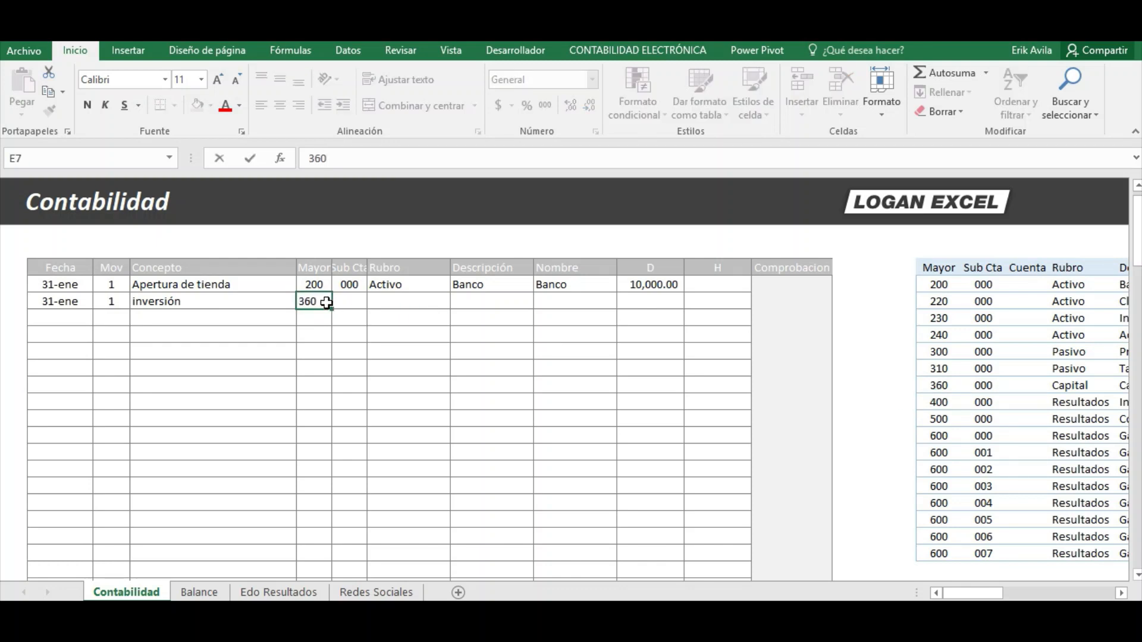
{"action": "type", "text": "60"}
{"action": "key", "text": "Tab"}
Copy the Sub Cta code 000 from the Apertura de tienda row into the inversión row.
{"action": "key", "text": "Up"}
{"action": "key", "text": "ctrl+c"}
{"action": "key", "text": "Down"}
{"action": "key", "text": "Right"}
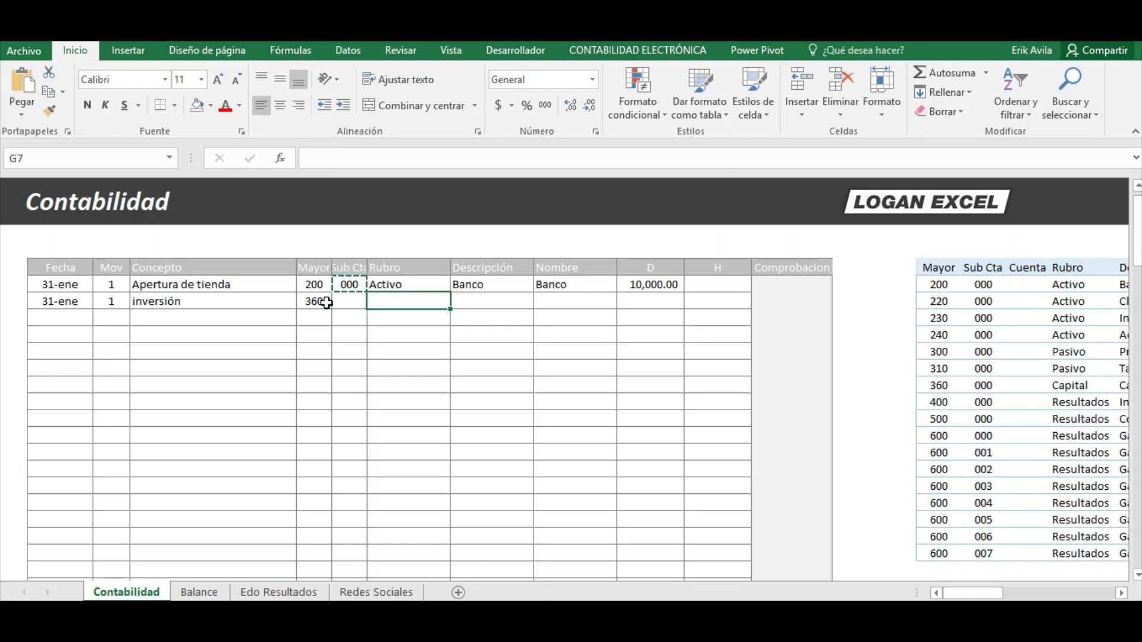
{"action": "key", "text": "Left"}
{"action": "key", "text": "Return"}
Copy the Rubro, Descripción and Nombre of account 360 (Capital) from the catalogue into the inversión row.
{"action": "key", "text": "Right"}
{"action": "left_click", "coordinate": [1059, 386]}
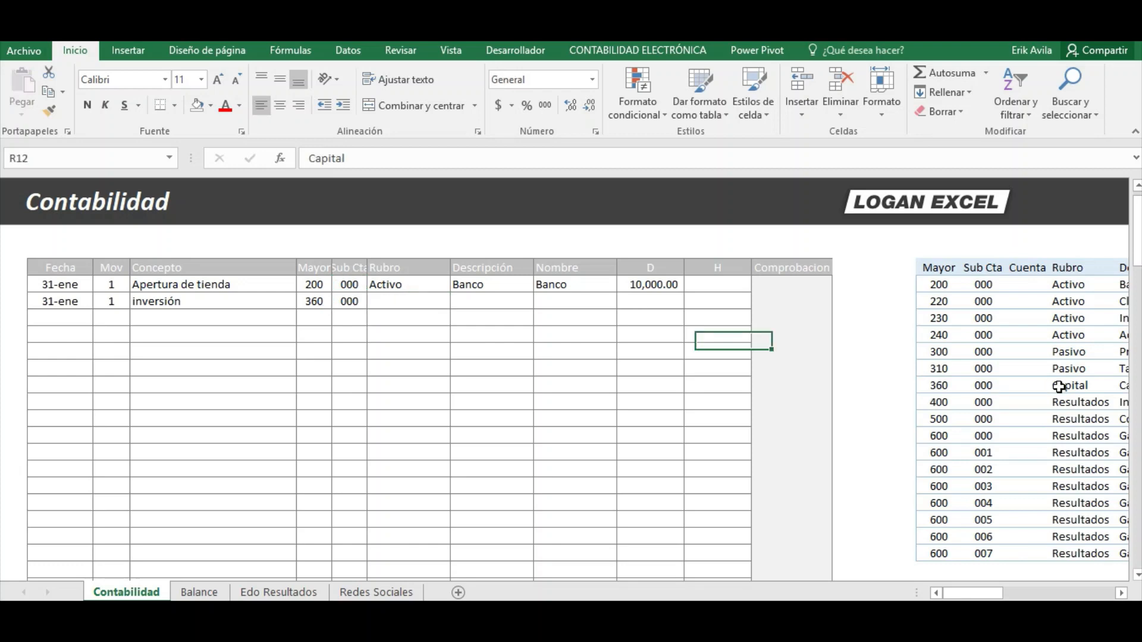
{"action": "left_click_drag", "start_coordinate": [1059, 387], "coordinate": [983, 386]}
{"action": "key", "text": "ctrl+c"}
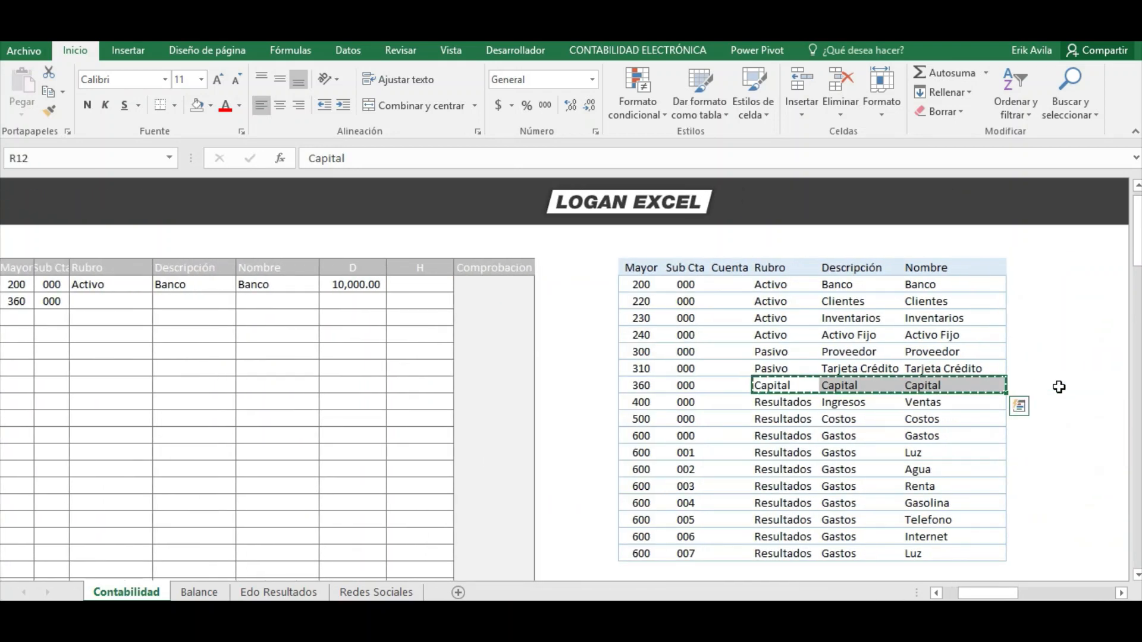
{"action": "left_click", "coordinate": [124, 299]}
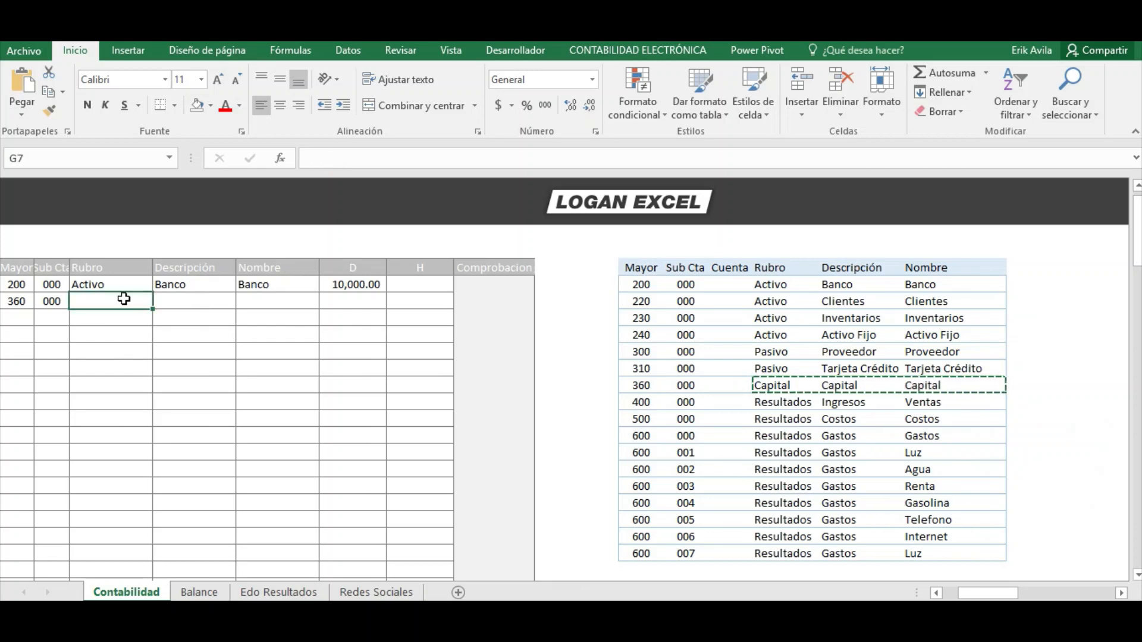
{"action": "right_click", "coordinate": [123, 300]}
{"action": "left_click", "coordinate": [178, 331]}
{"action": "left_click", "coordinate": [160, 324]}
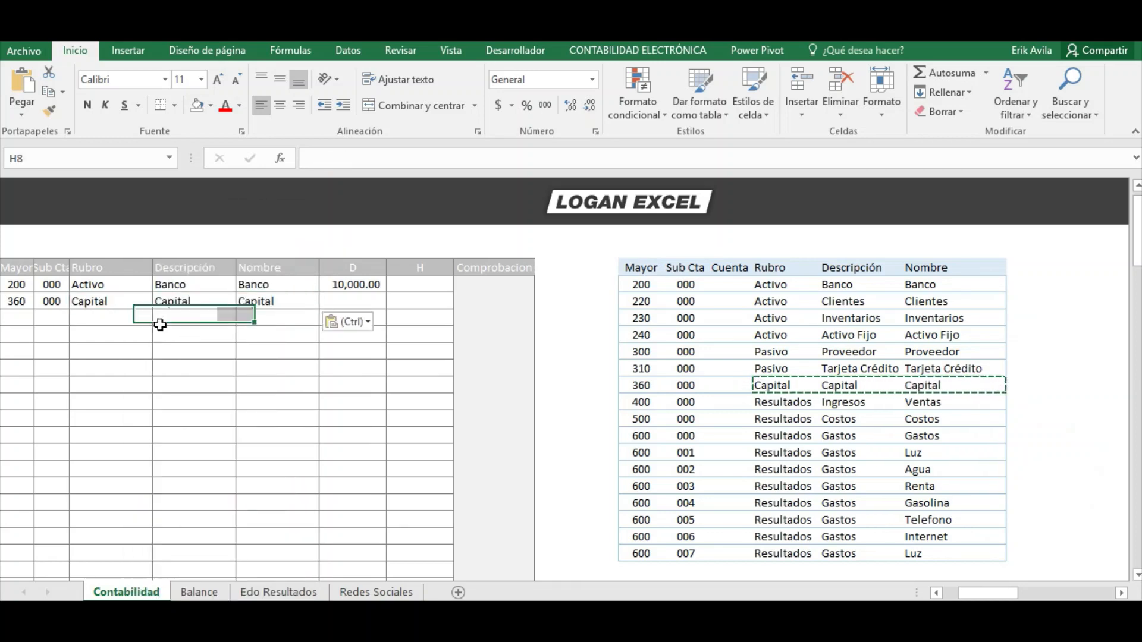
{"action": "key", "text": "Home"}
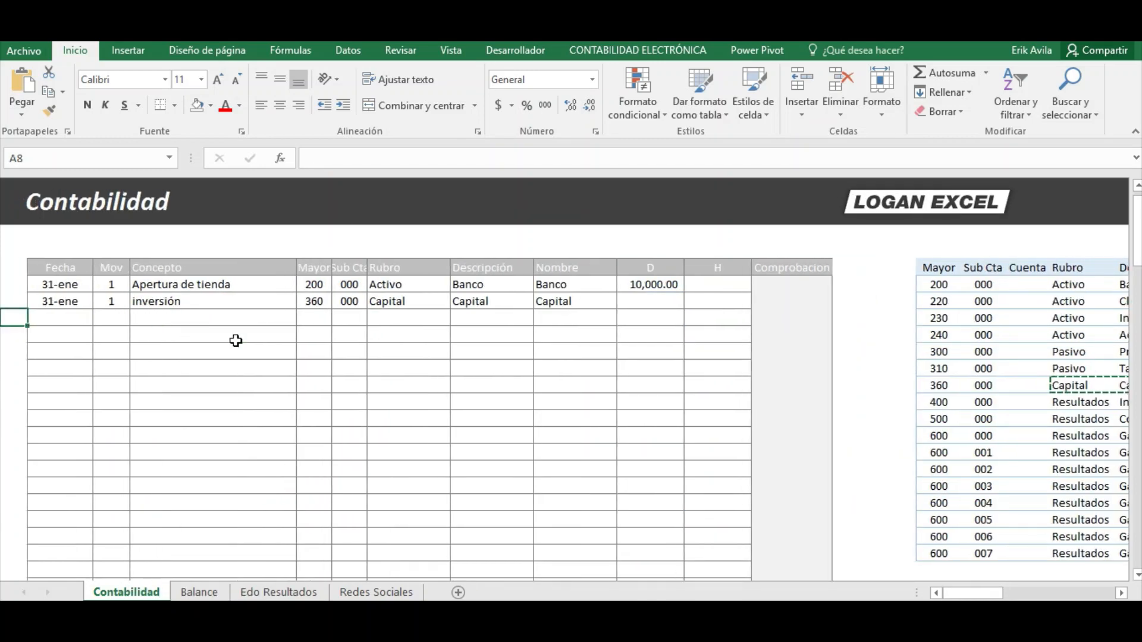
Copy the 10,000 amount from the Apertura de tienda row's D column into the inversión row's H column.
{"action": "left_click", "coordinate": [639, 285]}
{"action": "key", "text": "ctrl+c"}
{"action": "key", "text": "Down"}
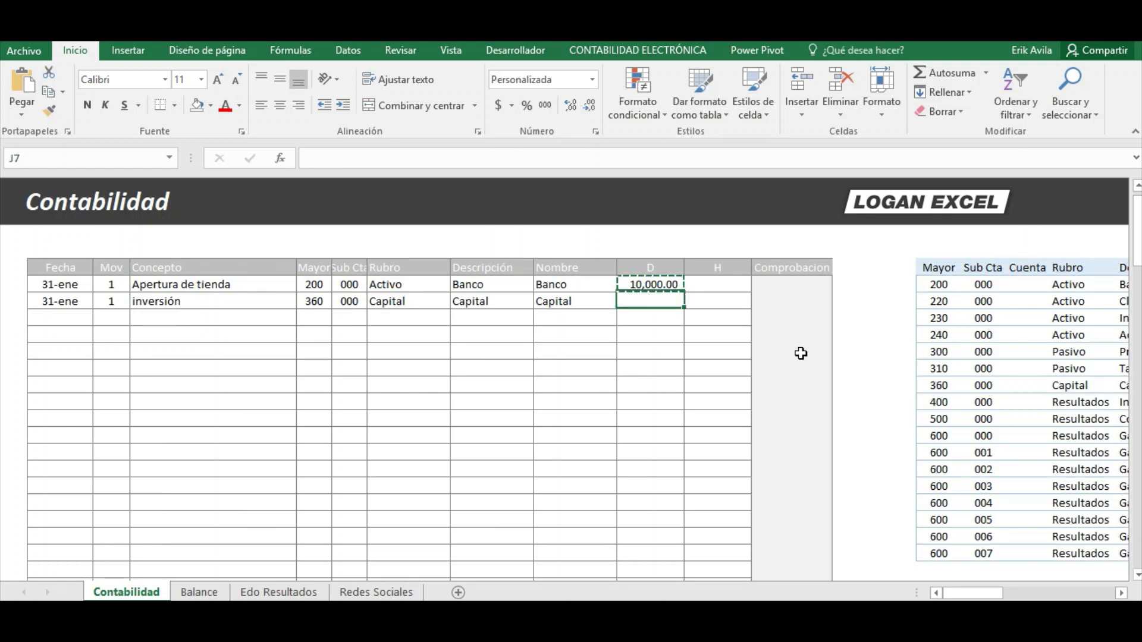
{"action": "key", "text": "Right"}
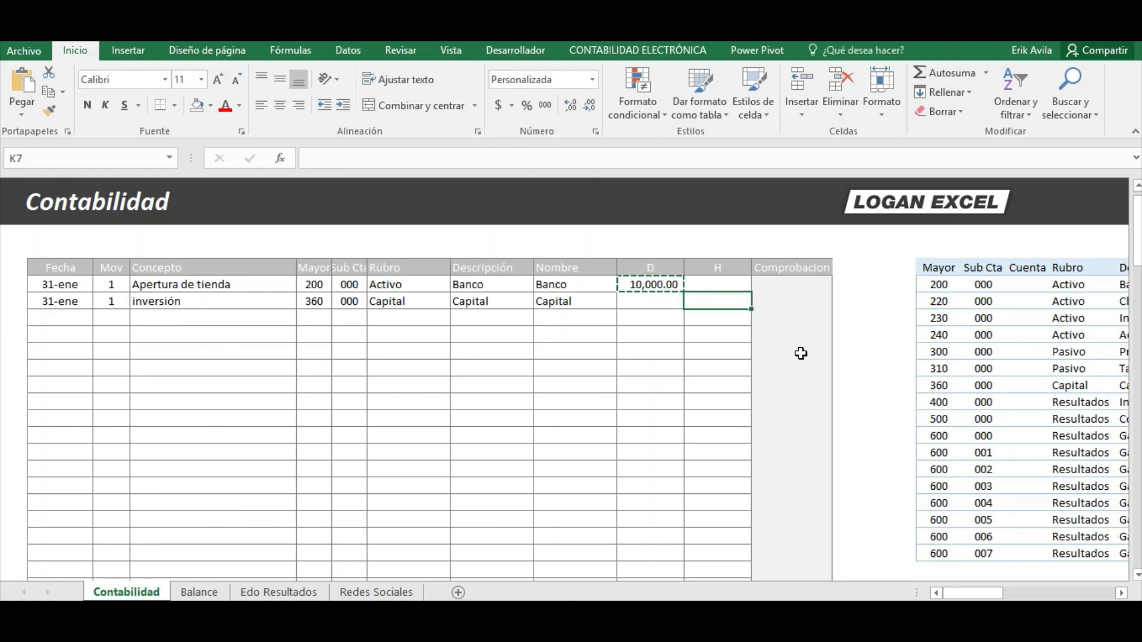
{"action": "key", "text": "Return"}
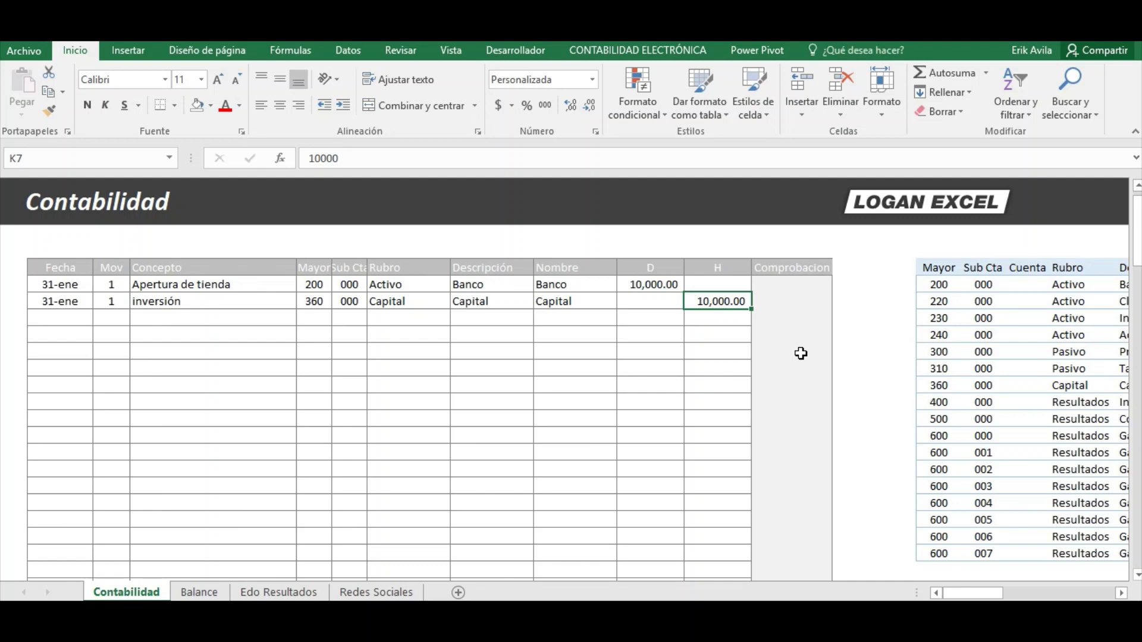
Enter the formula =+J6-K6 in the first journal row's Comprobacion cell to subtract H from D.
{"action": "key", "text": "Up"}
{"action": "key", "text": "Right"}
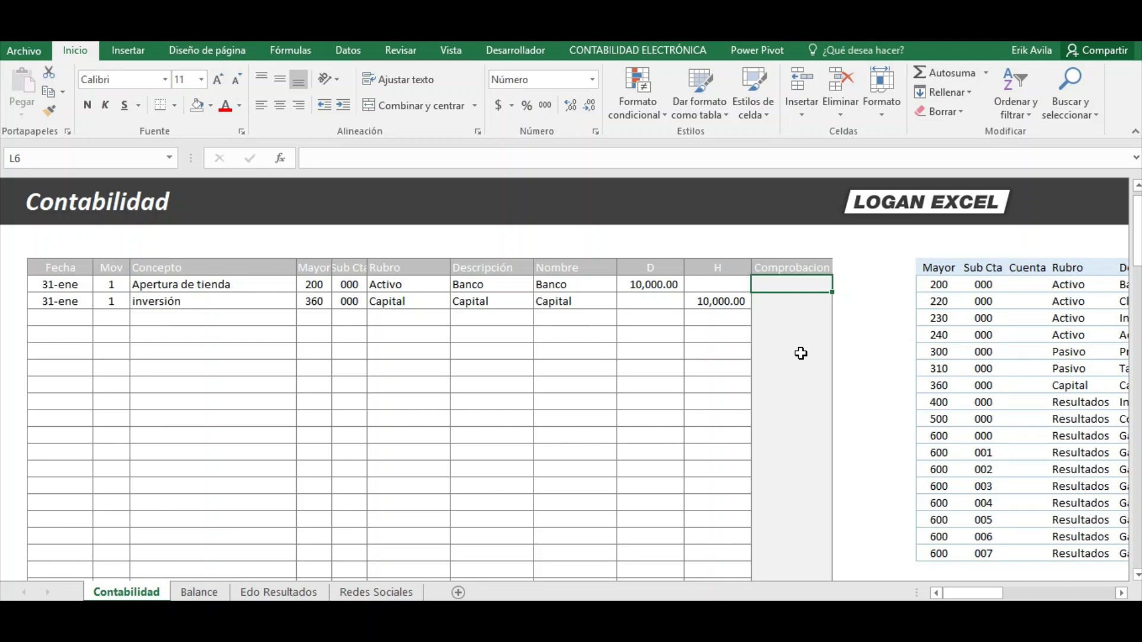
{"action": "type", "text": "+"}
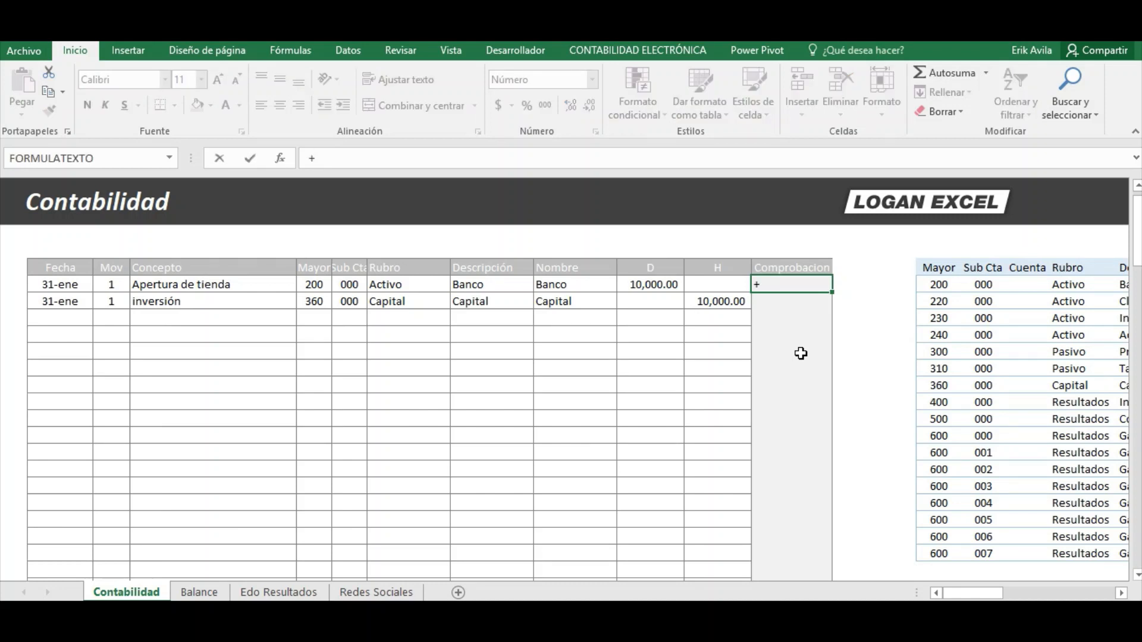
{"action": "key", "text": "Left"}
{"action": "key", "text": "Left"}
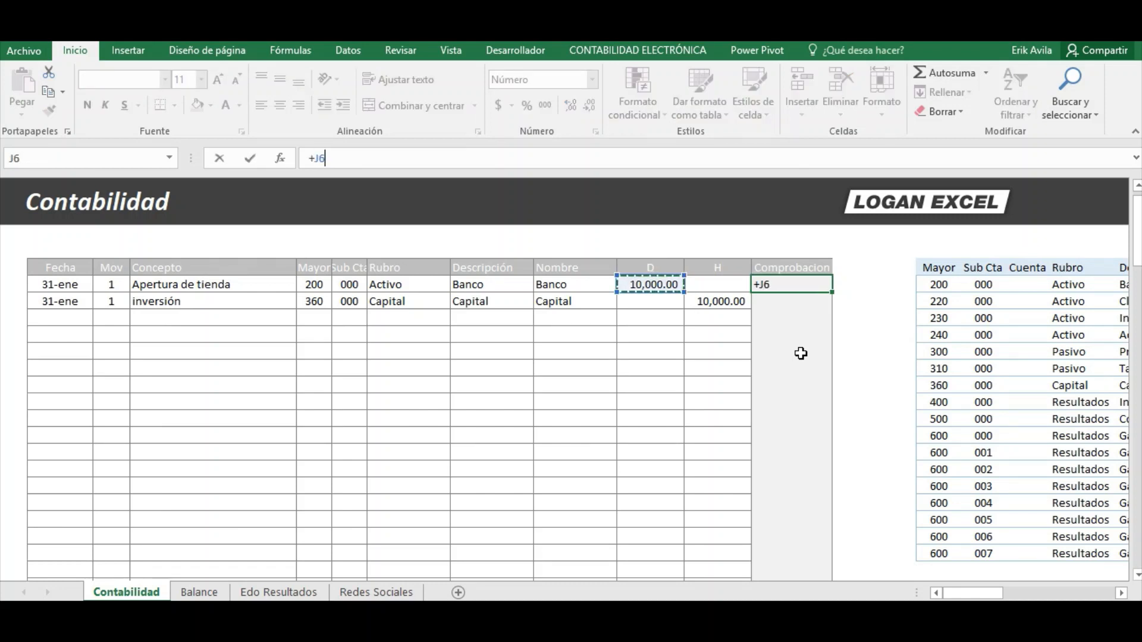
{"action": "type", "text": "+"}
{"action": "key", "text": "Left"}
{"action": "key", "text": "Return"}
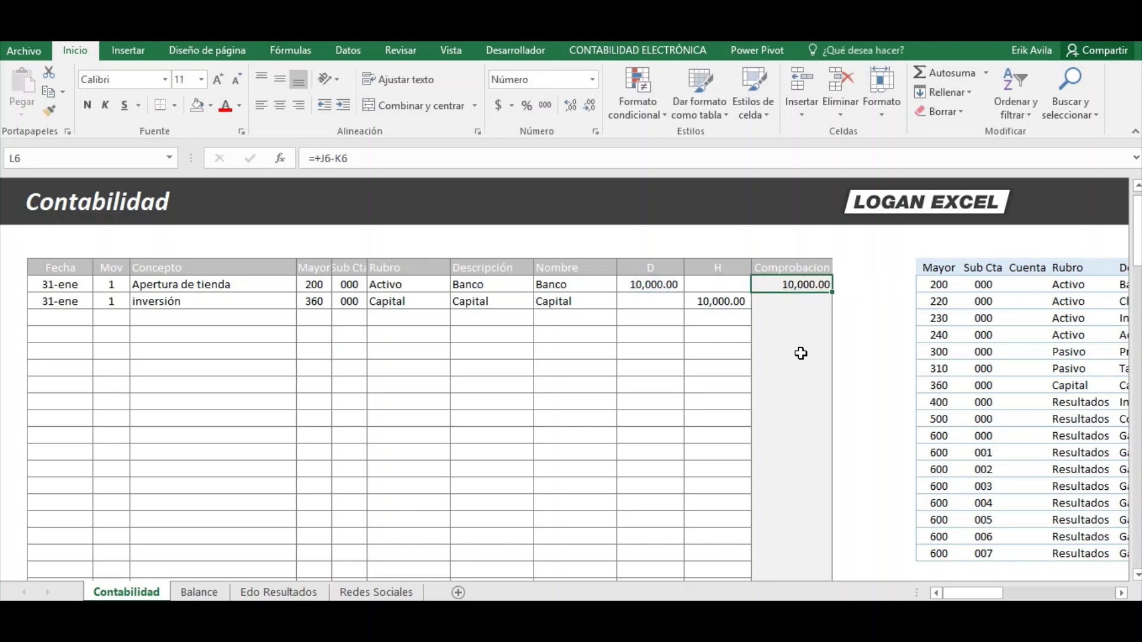
Copy the first row's Comprobacion formula into the inversión row.
{"action": "key", "text": "ctrl+c"}
{"action": "key", "text": "Down"}
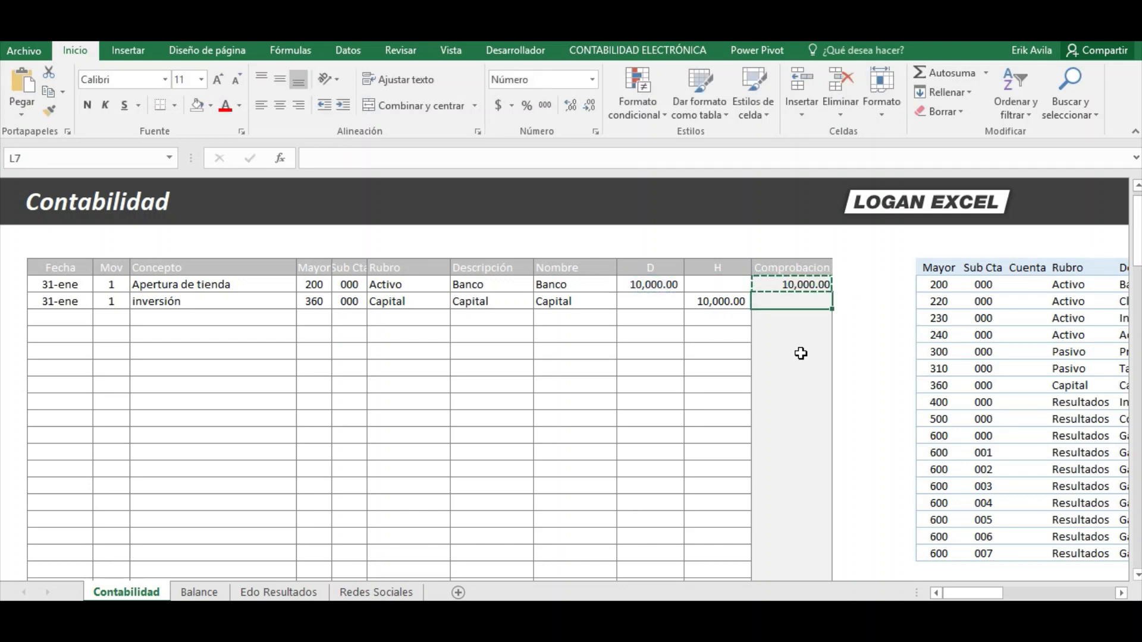
{"action": "right_click", "coordinate": [789, 302]}
{"action": "left_click", "coordinate": [879, 347]}
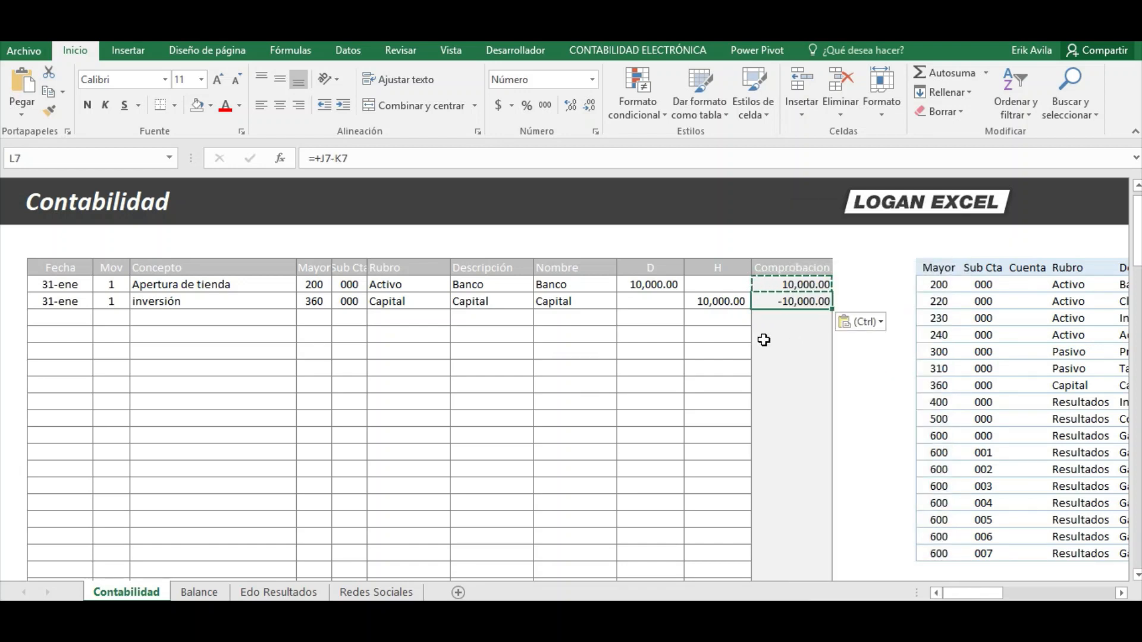
{"action": "left_click", "coordinate": [782, 318]}
Add the total =SUMA(L6:L7) in cell L4, above the Comprobacion header.
{"action": "scroll", "coordinate": [755, 330], "scroll_direction": "up", "scroll_amount": 1}
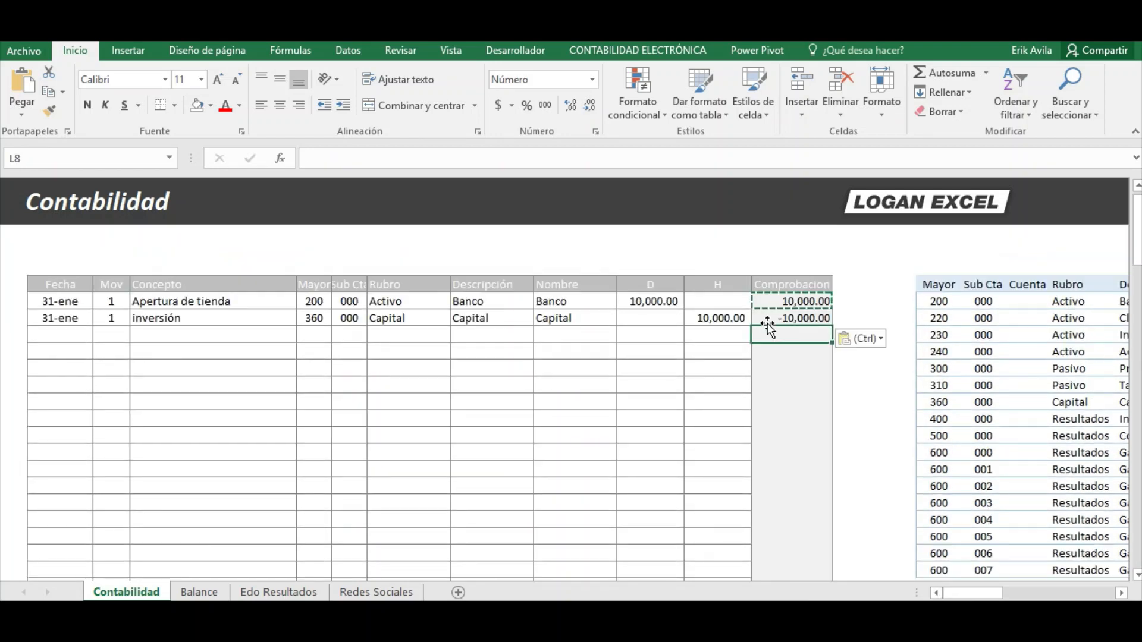
{"action": "left_click_drag", "start_coordinate": [787, 302], "coordinate": [785, 319]}
{"action": "scroll", "coordinate": [778, 363], "scroll_direction": "down", "scroll_amount": 8}
{"action": "scroll", "coordinate": [776, 366], "scroll_direction": "up", "scroll_amount": 4}
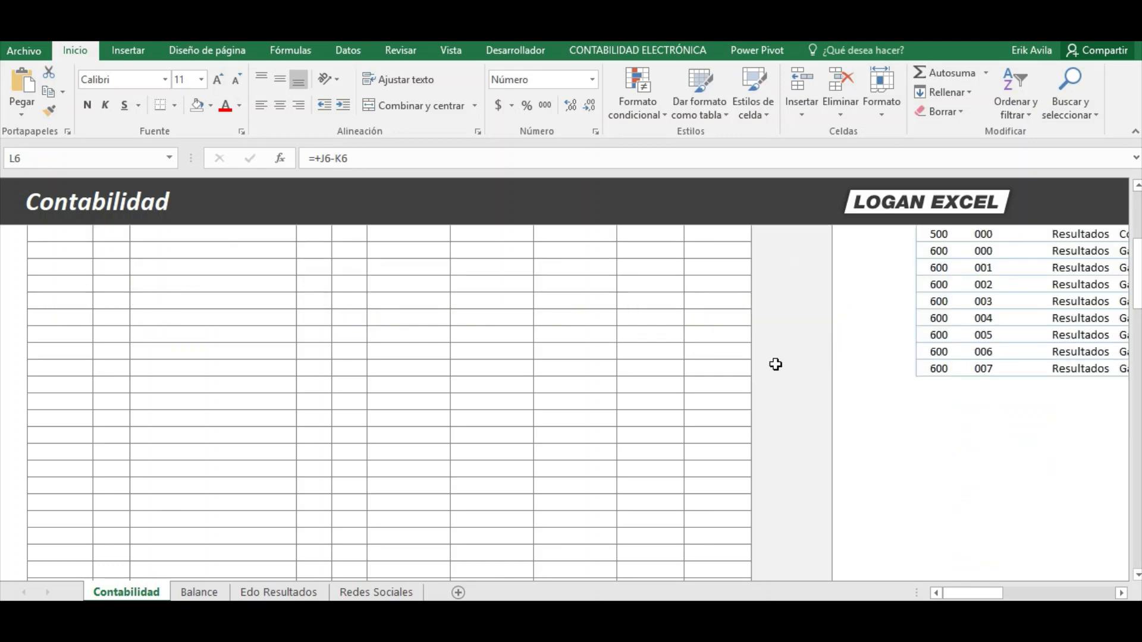
{"action": "scroll", "coordinate": [775, 364], "scroll_direction": "up", "scroll_amount": 4}
{"action": "left_click", "coordinate": [791, 267]}
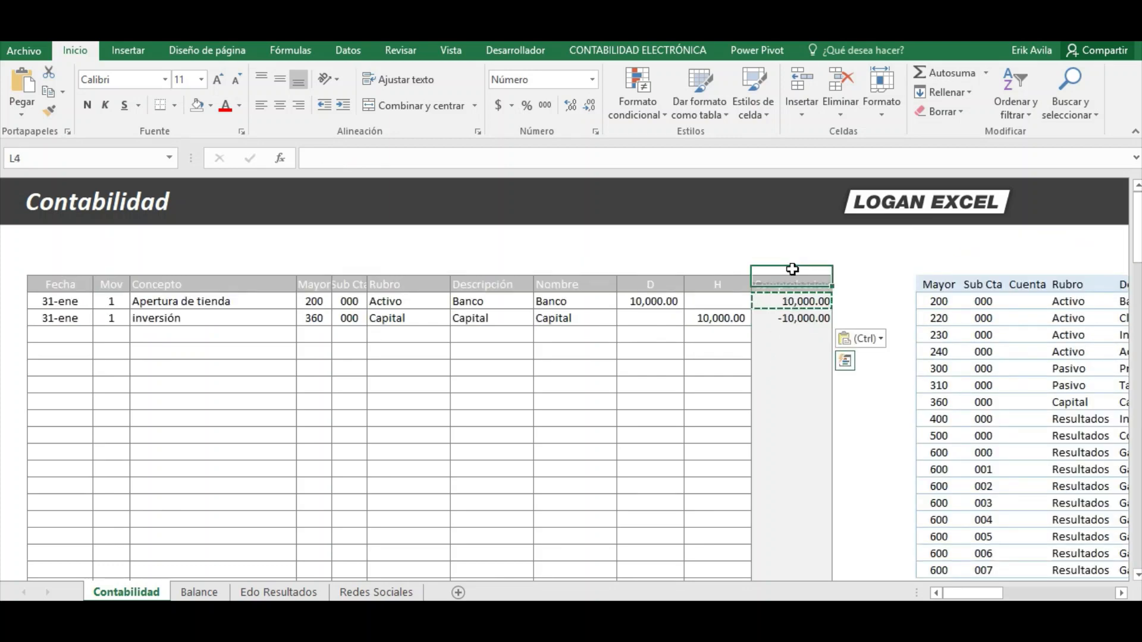
{"action": "left_click", "coordinate": [923, 77]}
{"action": "left_click_drag", "start_coordinate": [797, 301], "coordinate": [799, 314]}
{"action": "key", "text": "Return"}
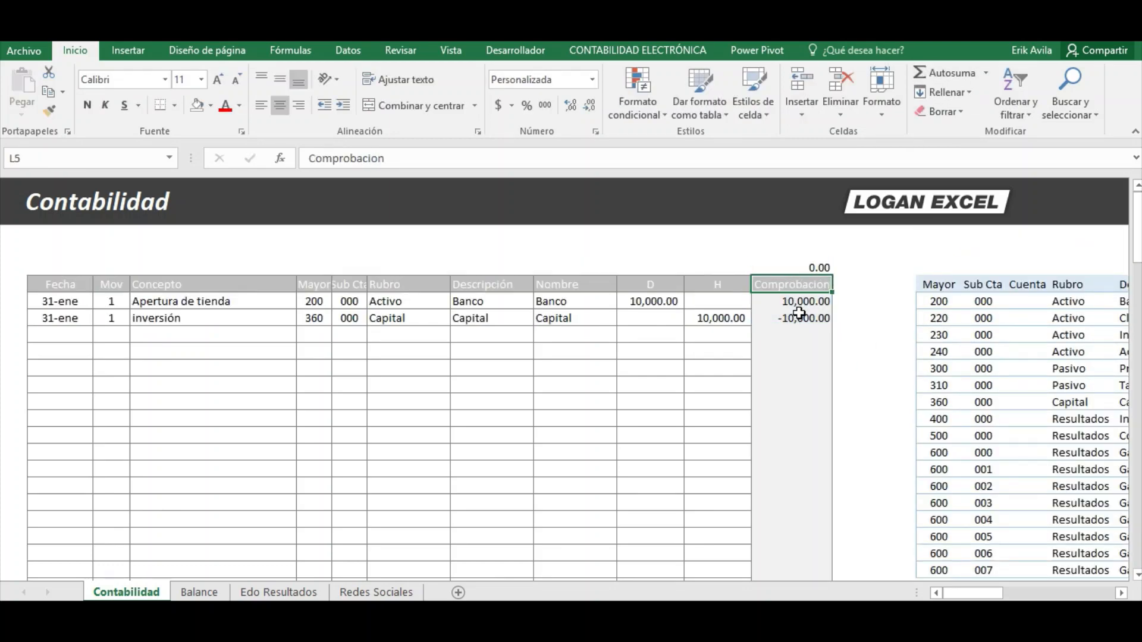
{"action": "key", "text": "Up"}
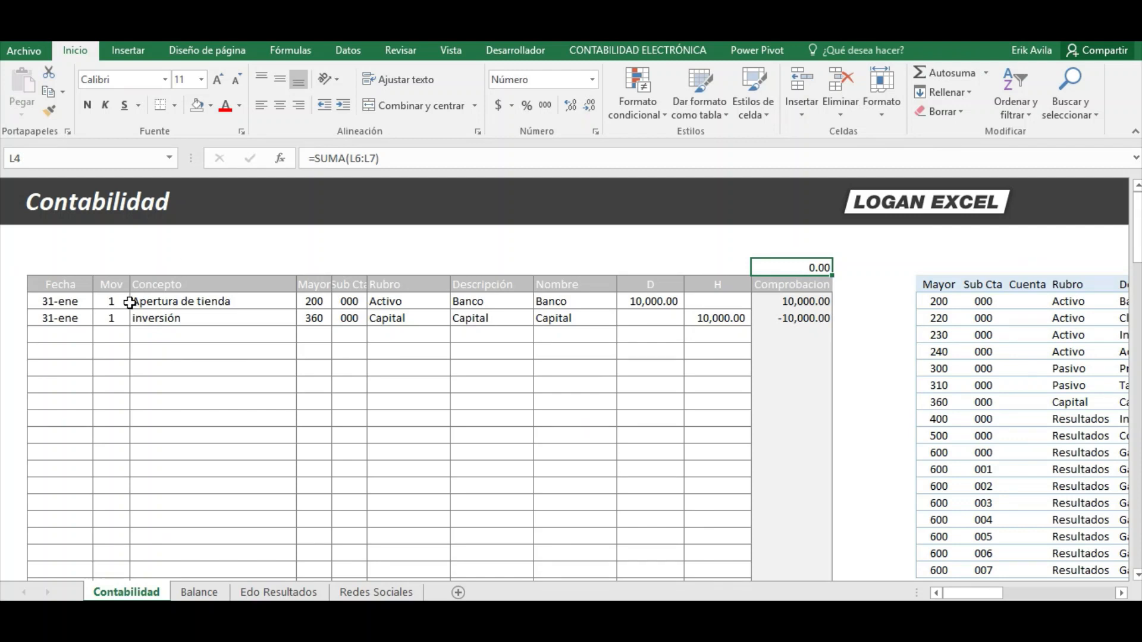
Convert the whole journal range B5:L111, including its empty rows, into a table with headers.
{"action": "left_click", "coordinate": [49, 285]}
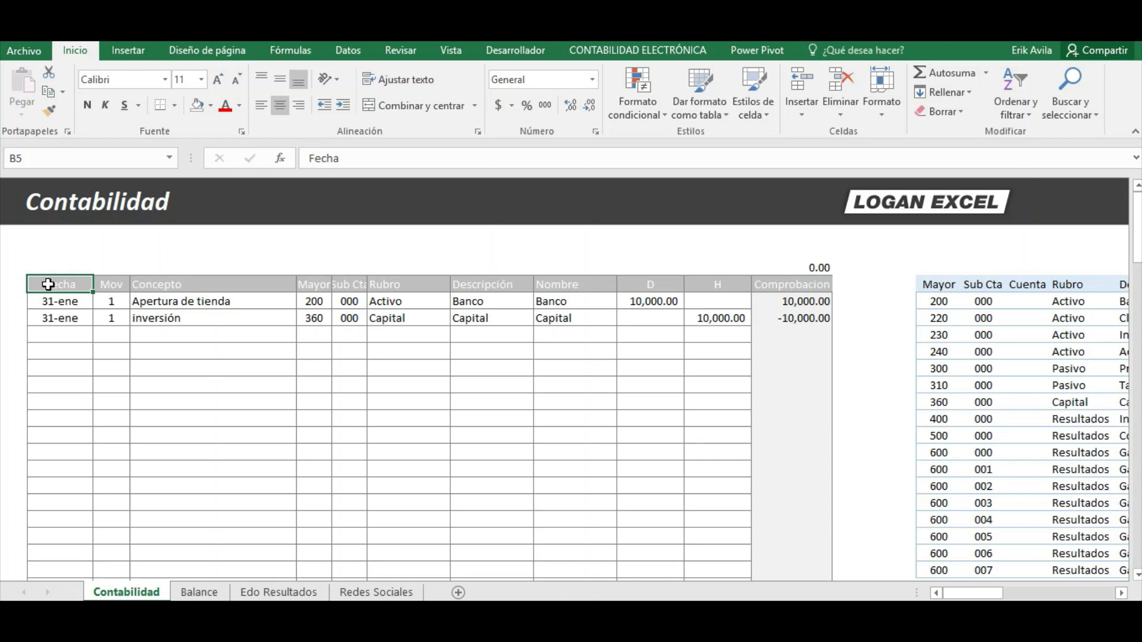
{"action": "key", "text": "ctrl+shift+Down"}
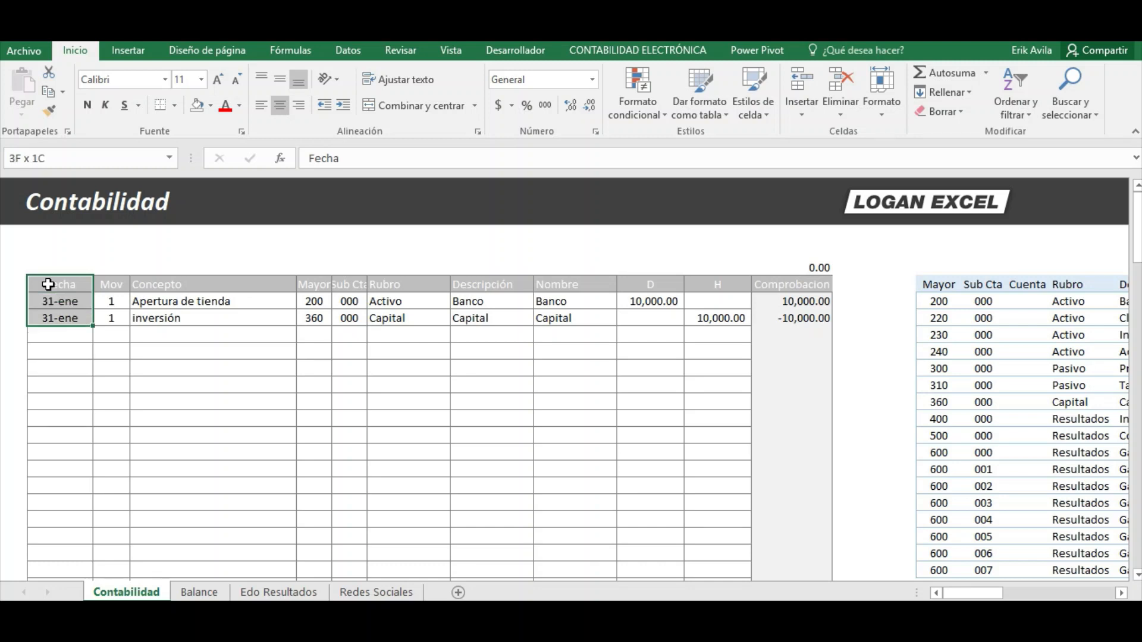
{"action": "key", "text": "ctrl+shift+Right"}
{"action": "key", "text": "ctrl+q"}
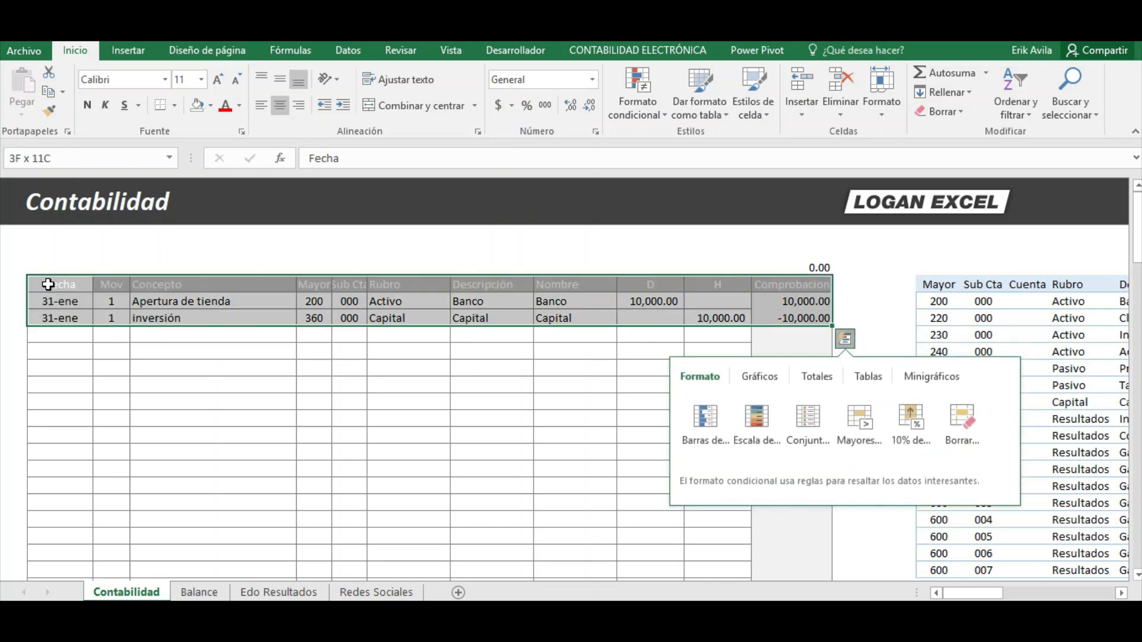
{"action": "key", "text": "Escape"}
{"action": "scroll", "coordinate": [562, 464], "scroll_direction": "down", "scroll_amount": 15}
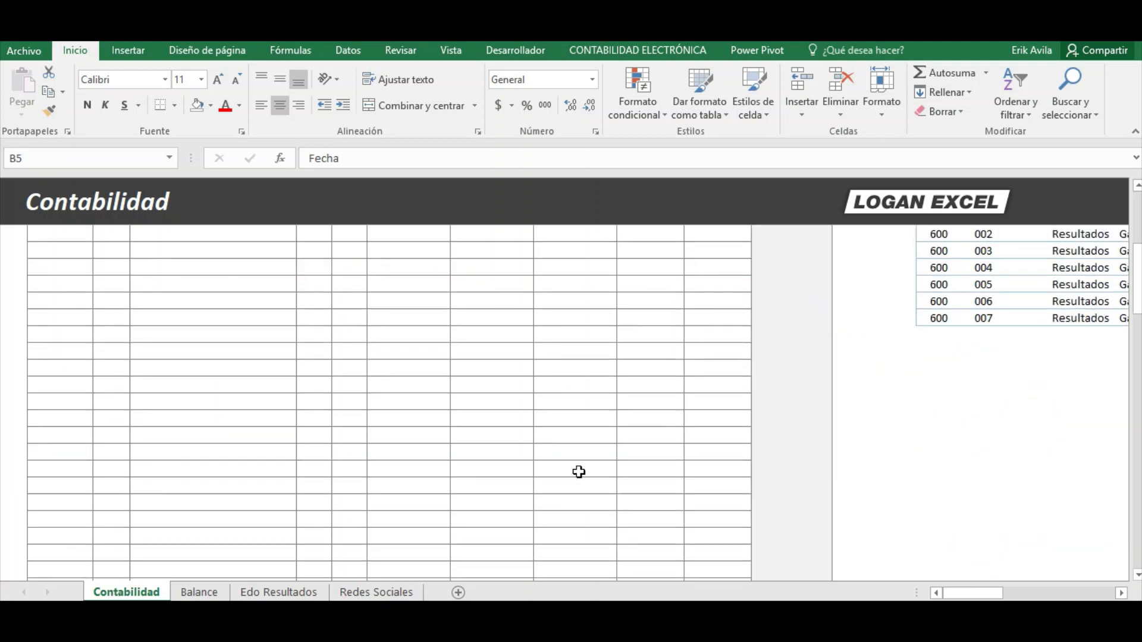
{"action": "scroll", "coordinate": [765, 402], "scroll_direction": "up", "scroll_amount": 1}
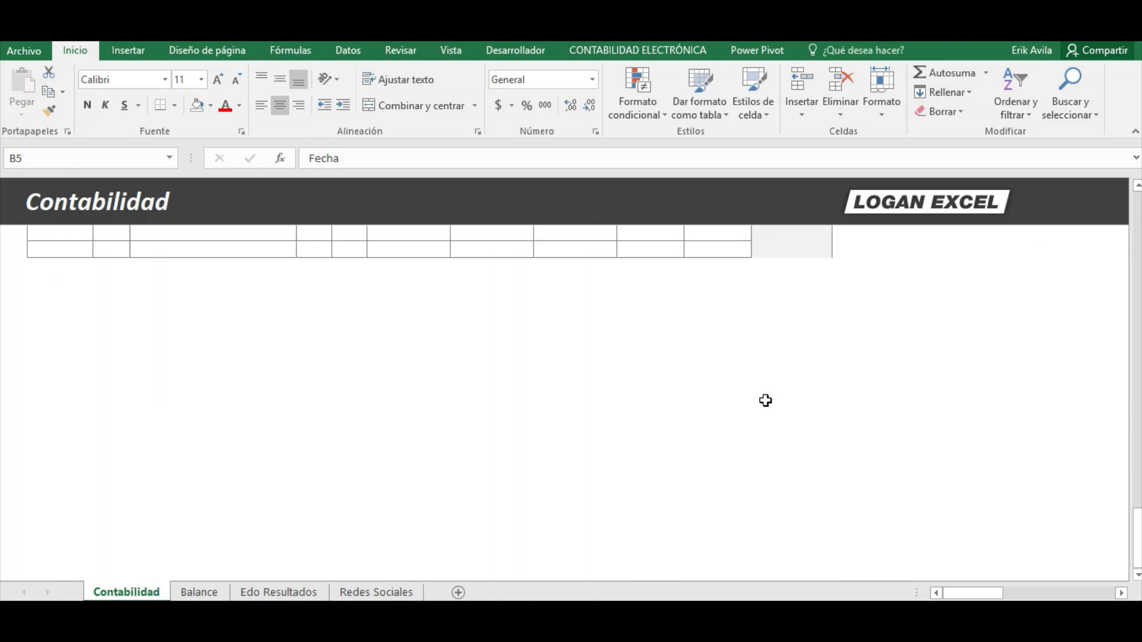
{"action": "left_click", "coordinate": [806, 261], "text": "shift"}
{"action": "left_click", "coordinate": [806, 249], "text": "shift"}
{"action": "scroll", "coordinate": [678, 322], "scroll_direction": "up", "scroll_amount": 10}
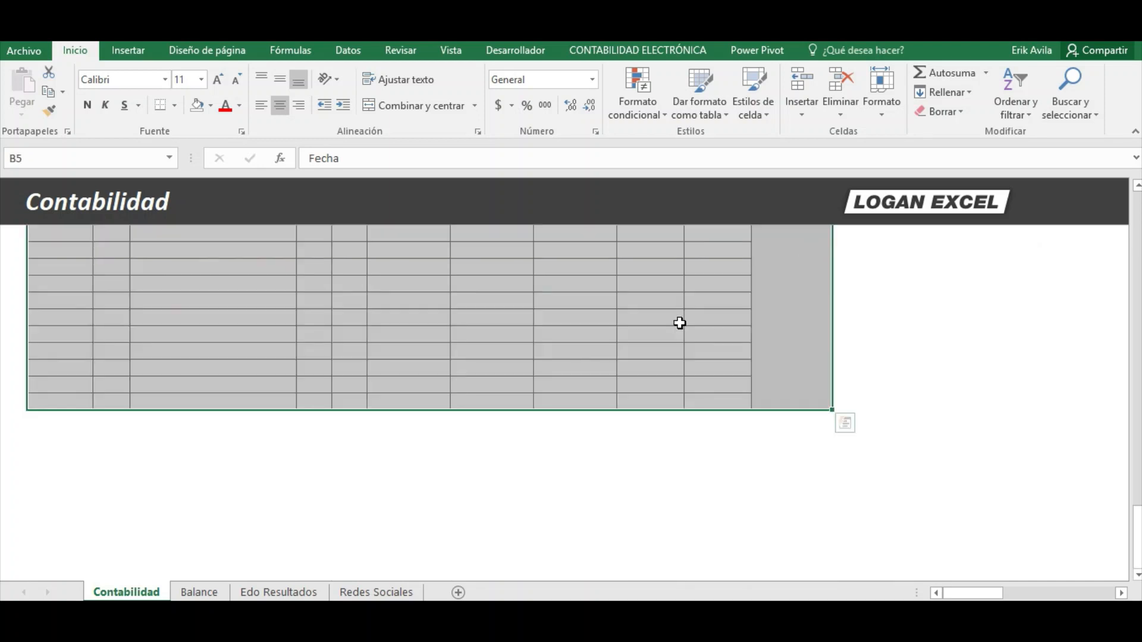
{"action": "scroll", "coordinate": [392, 317], "scroll_direction": "up", "scroll_amount": 6}
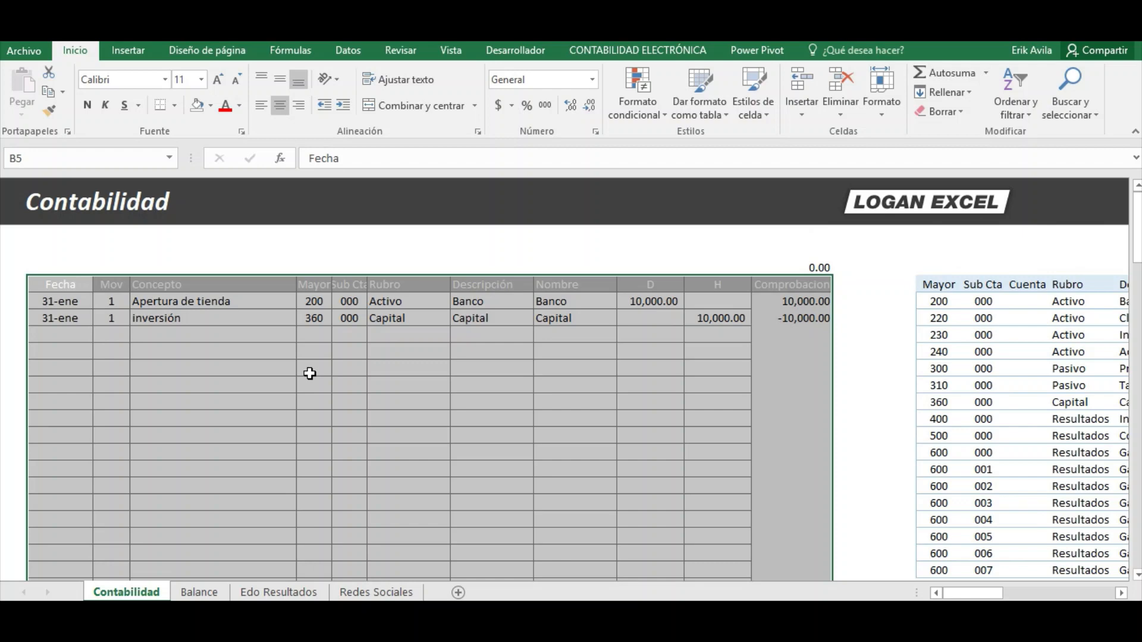
{"action": "key", "text": "ctrl+t"}
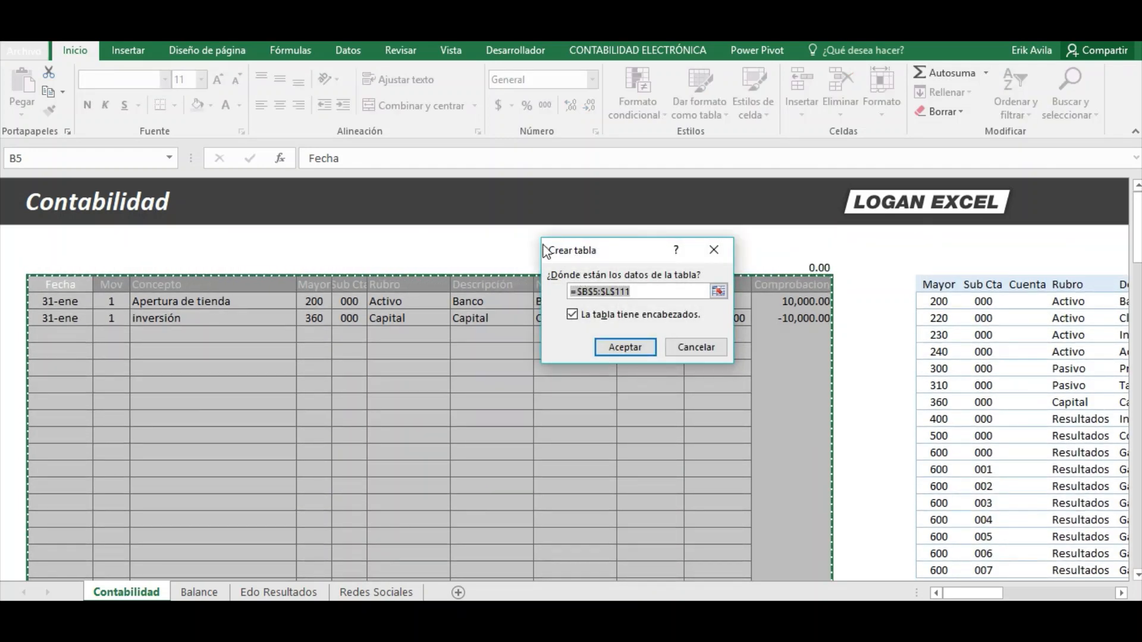
{"action": "left_click_drag", "start_coordinate": [596, 246], "coordinate": [426, 271]}
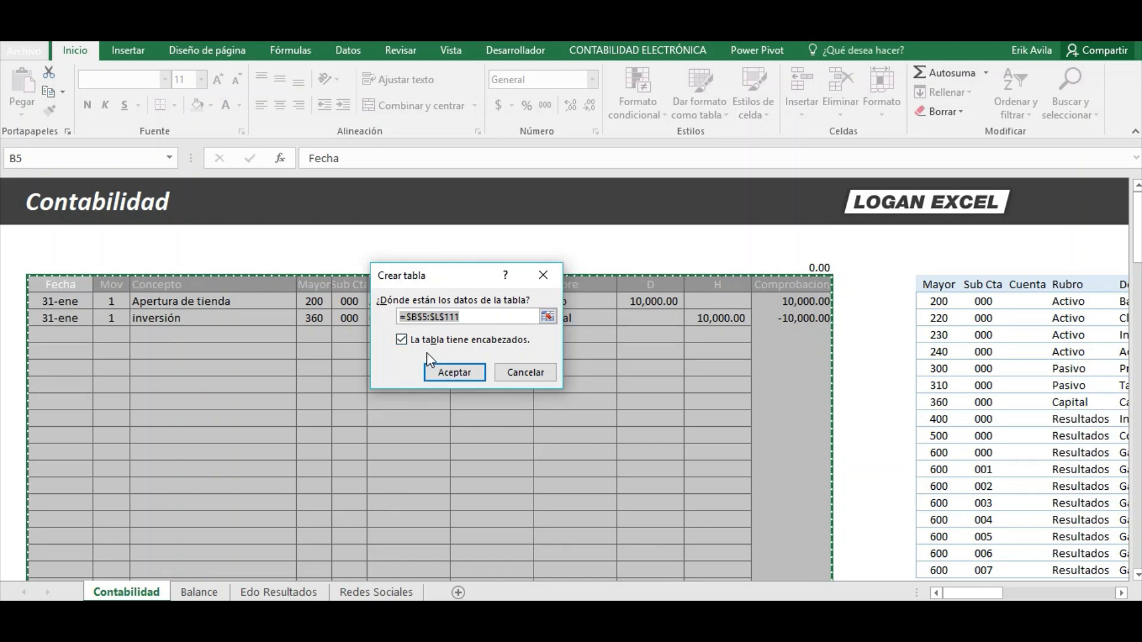
{"action": "left_click", "coordinate": [475, 372]}
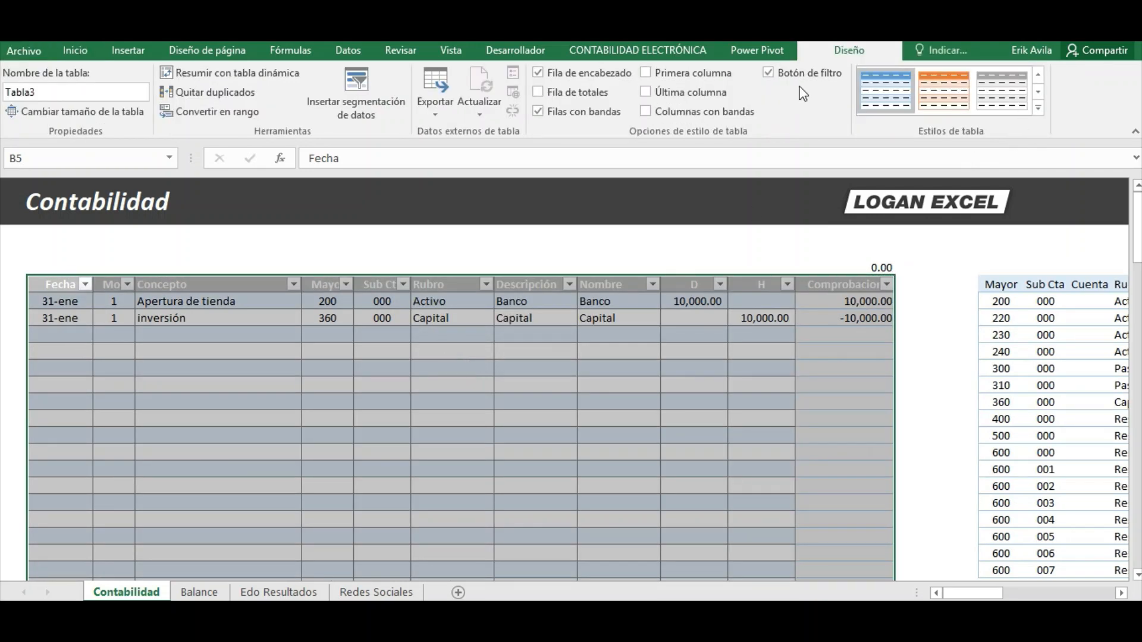
Apply the custom (Personalizada) table style to the journal table.
{"action": "left_click", "coordinate": [1038, 109]}
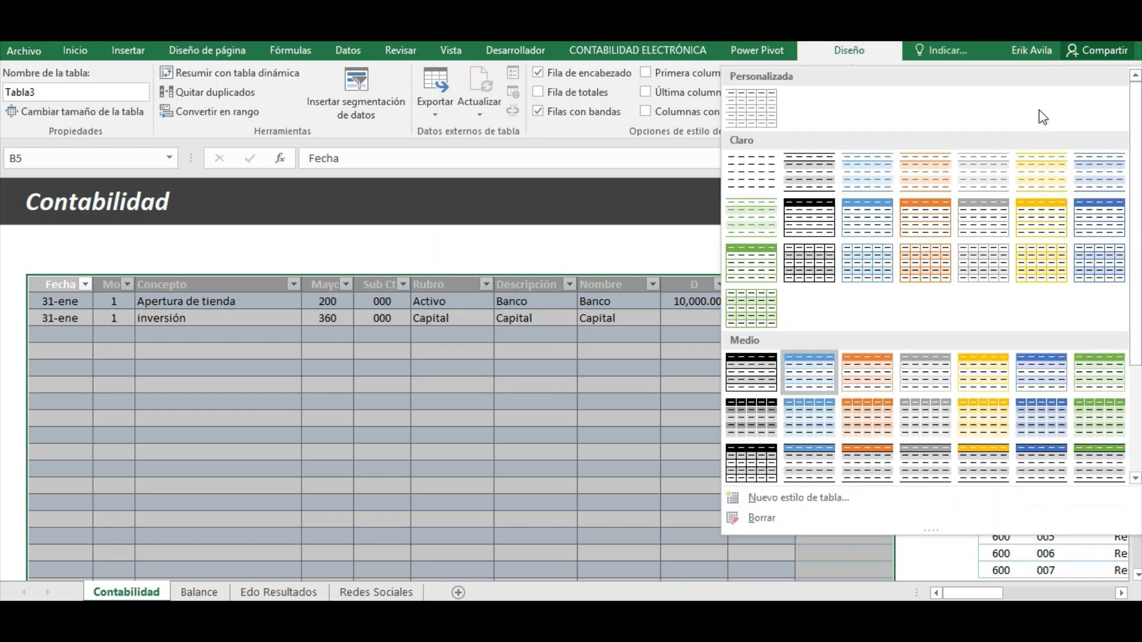
{"action": "left_click", "coordinate": [752, 116]}
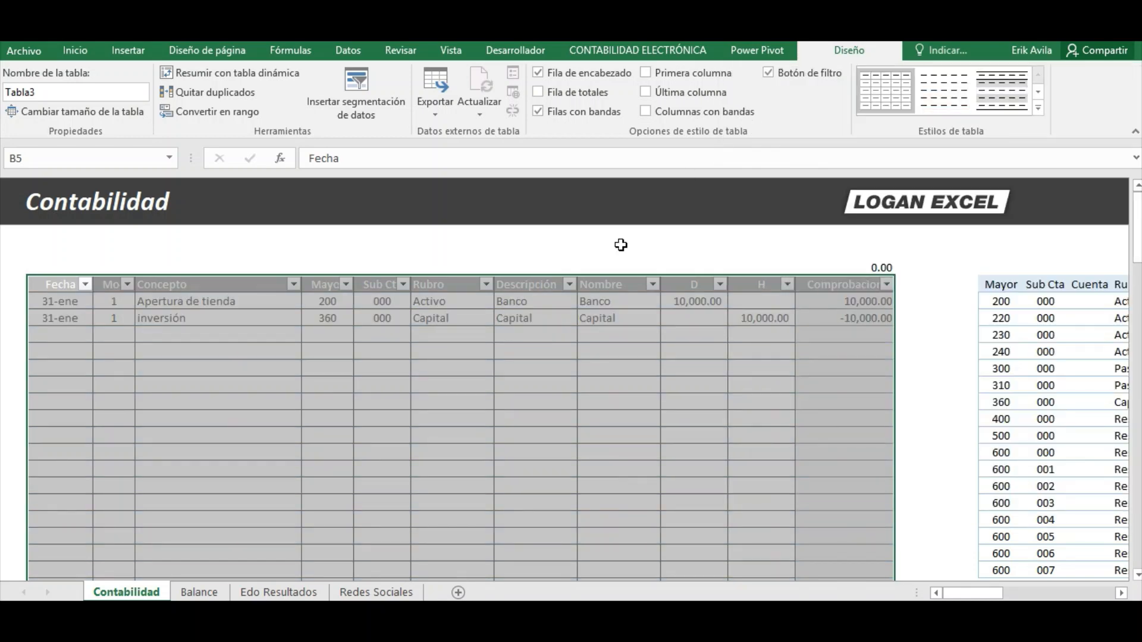
{"action": "left_click", "coordinate": [258, 333]}
{"action": "left_click", "coordinate": [238, 319]}
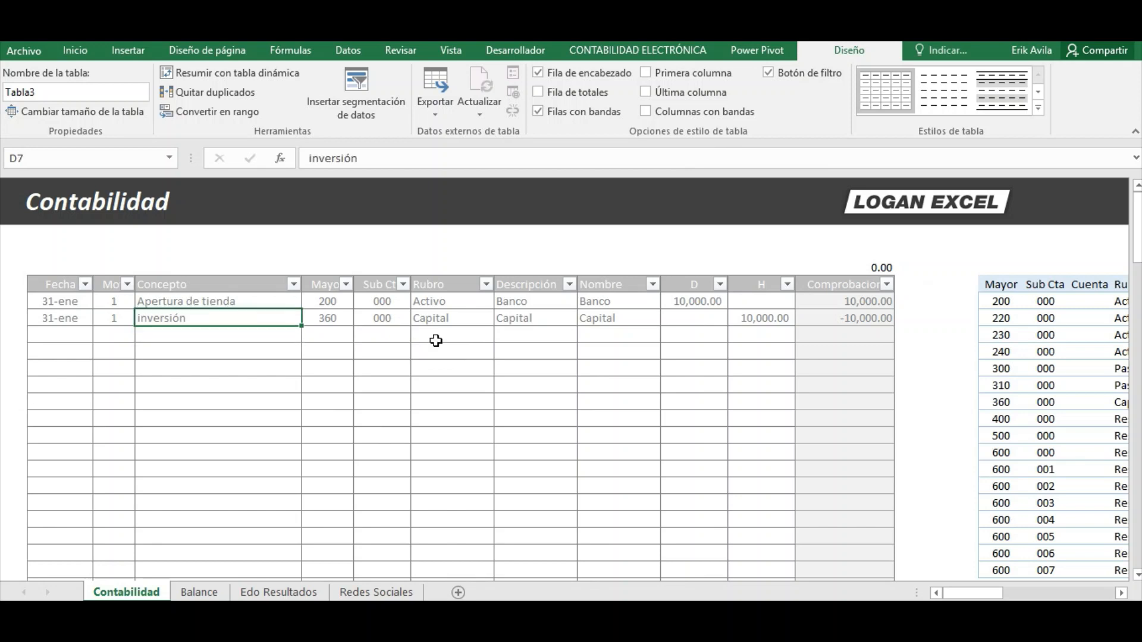
{"action": "left_click", "coordinate": [619, 335]}
{"action": "left_click", "coordinate": [480, 304]}
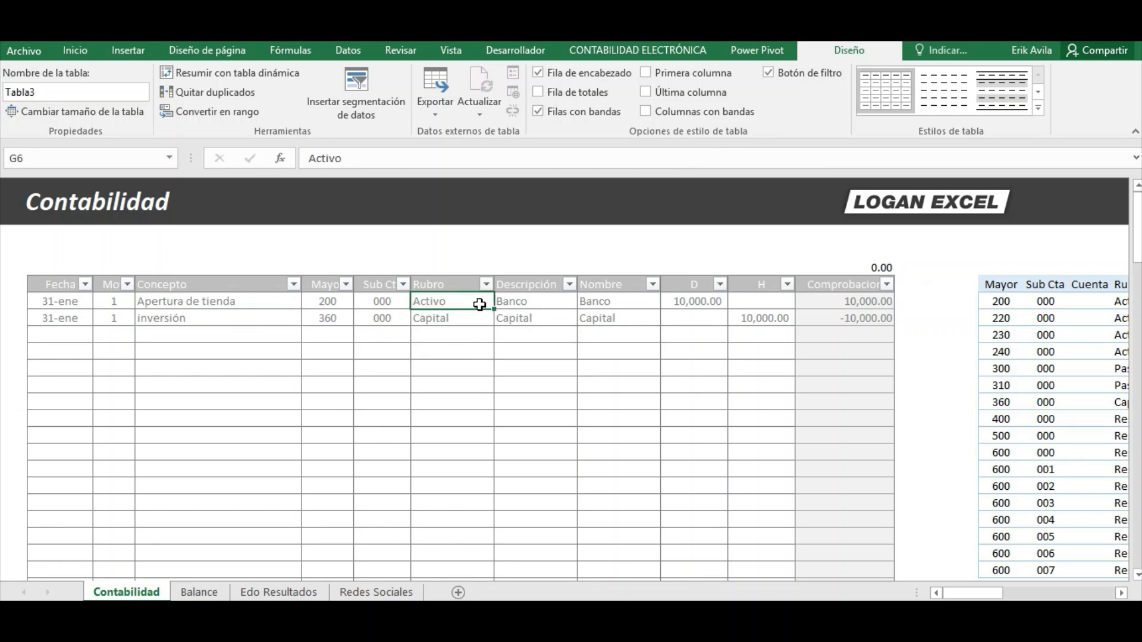
Rename the journal table as TablaContabilidad.
{"action": "left_click", "coordinate": [67, 94]}
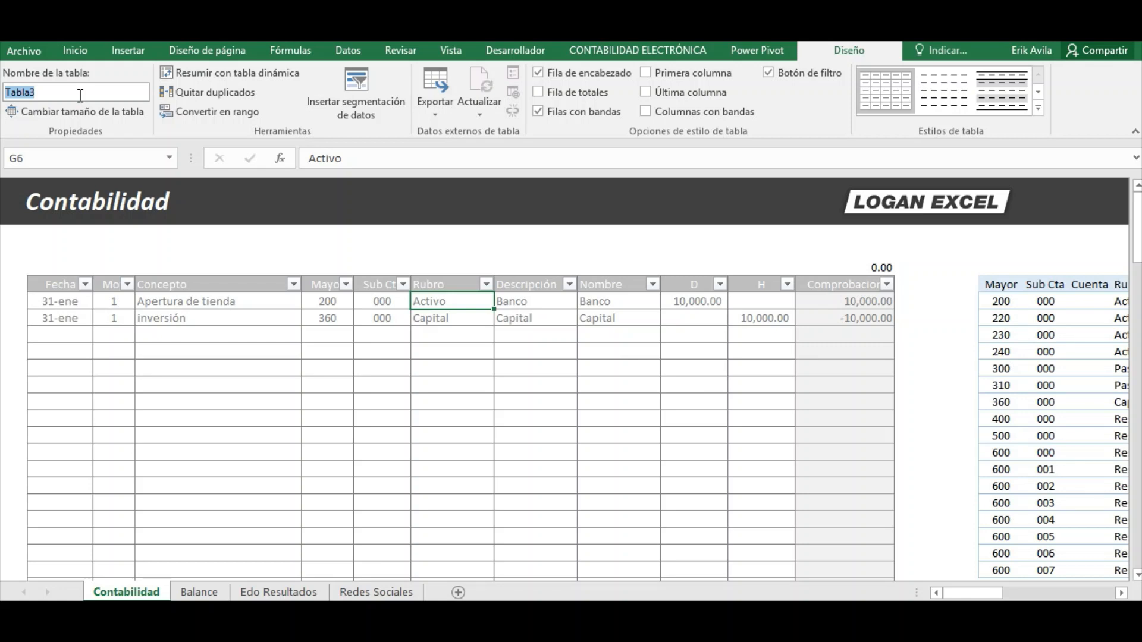
{"action": "type", "text": "Tab"}
{"action": "key", "text": "Return"}
{"action": "left_click", "coordinate": [623, 327]}
{"action": "left_click", "coordinate": [813, 321]}
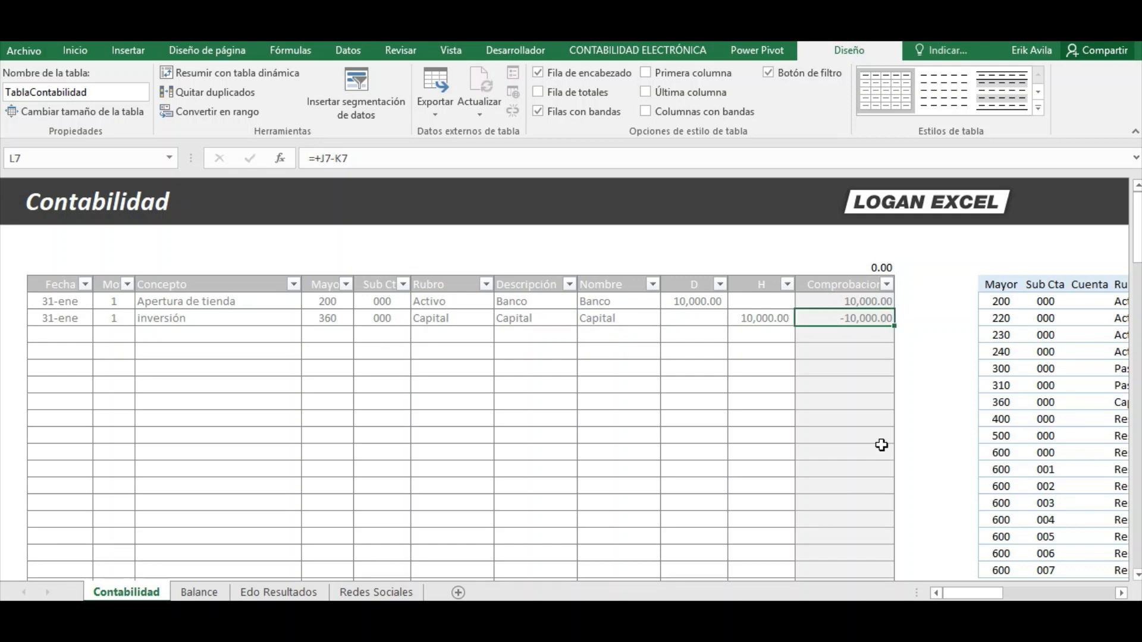
Examine the Mayor, Sub Cta, Rubro and Descripción entries of the account catalogue beside the journal.
{"action": "left_click_drag", "start_coordinate": [988, 586], "coordinate": [1012, 580]}
{"action": "left_click", "coordinate": [619, 409]}
{"action": "left_click", "coordinate": [586, 285]}
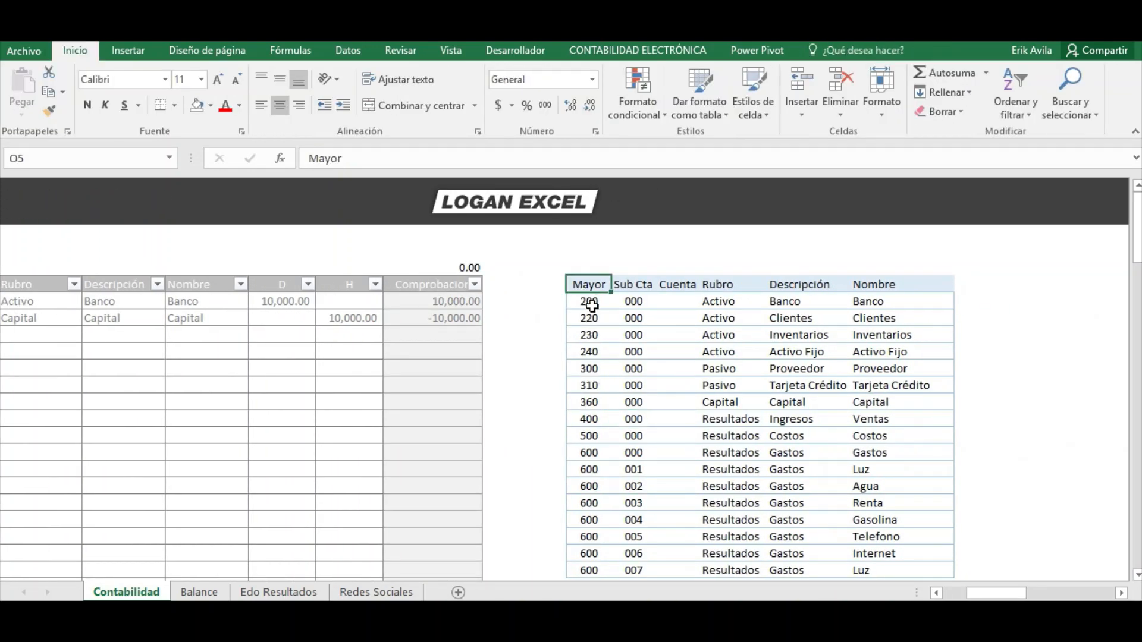
{"action": "left_click", "coordinate": [652, 319]}
{"action": "scroll", "coordinate": [654, 320], "scroll_direction": "down", "scroll_amount": 1}
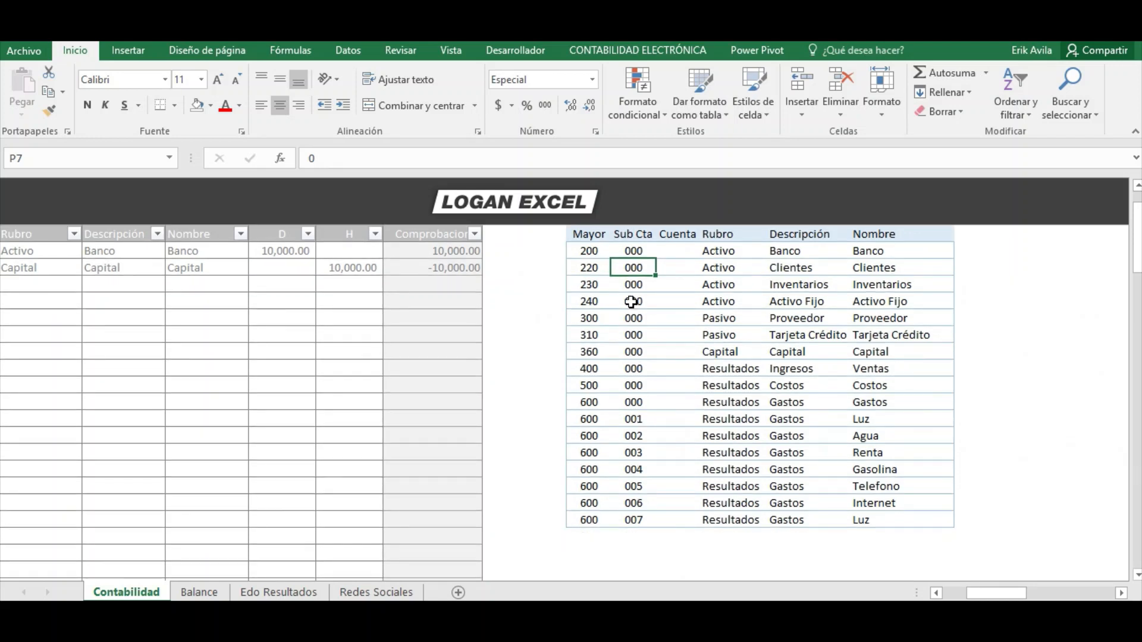
{"action": "left_click", "coordinate": [732, 319]}
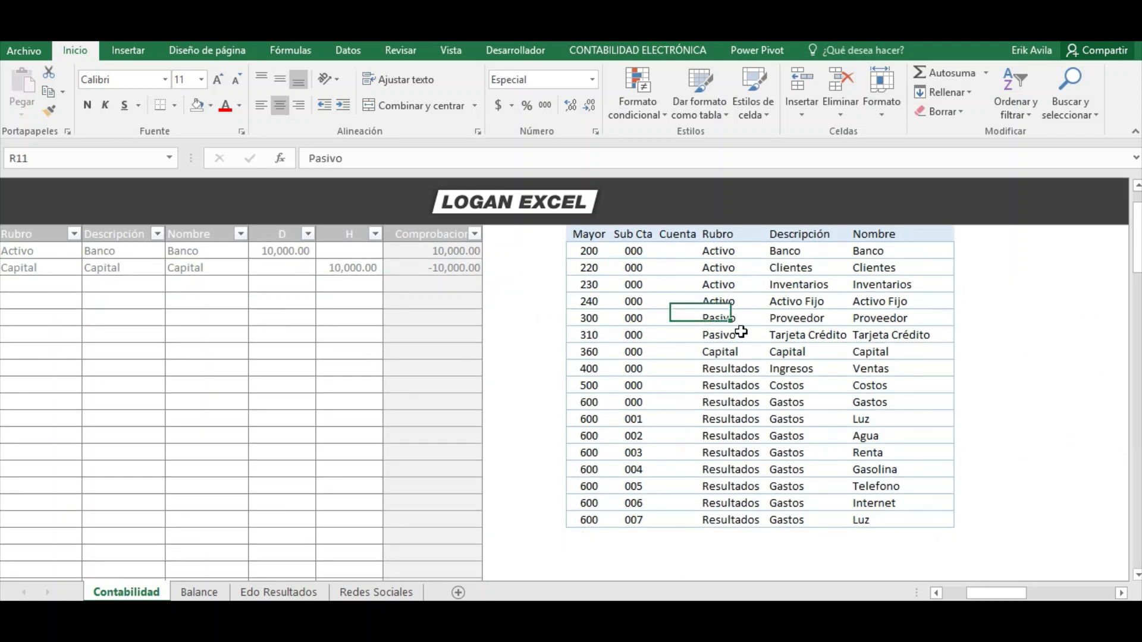
{"action": "scroll", "coordinate": [787, 333], "scroll_direction": "up", "scroll_amount": 1}
{"action": "left_click", "coordinate": [795, 364]}
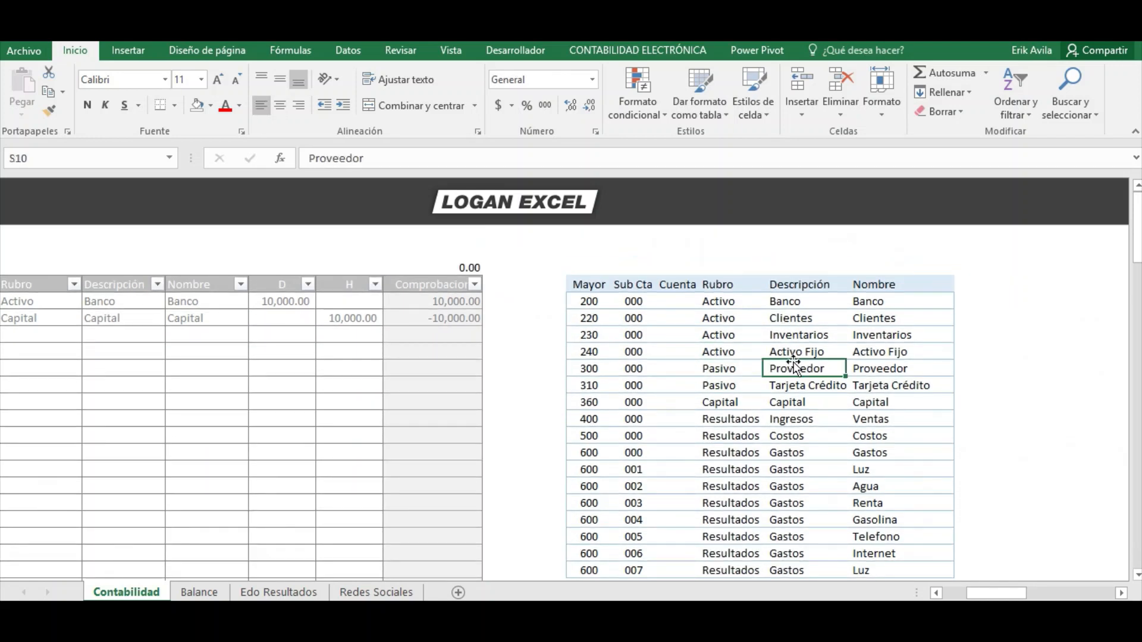
Convert the account catalogue range O5:T22 into a table with headers.
{"action": "left_click", "coordinate": [590, 286]}
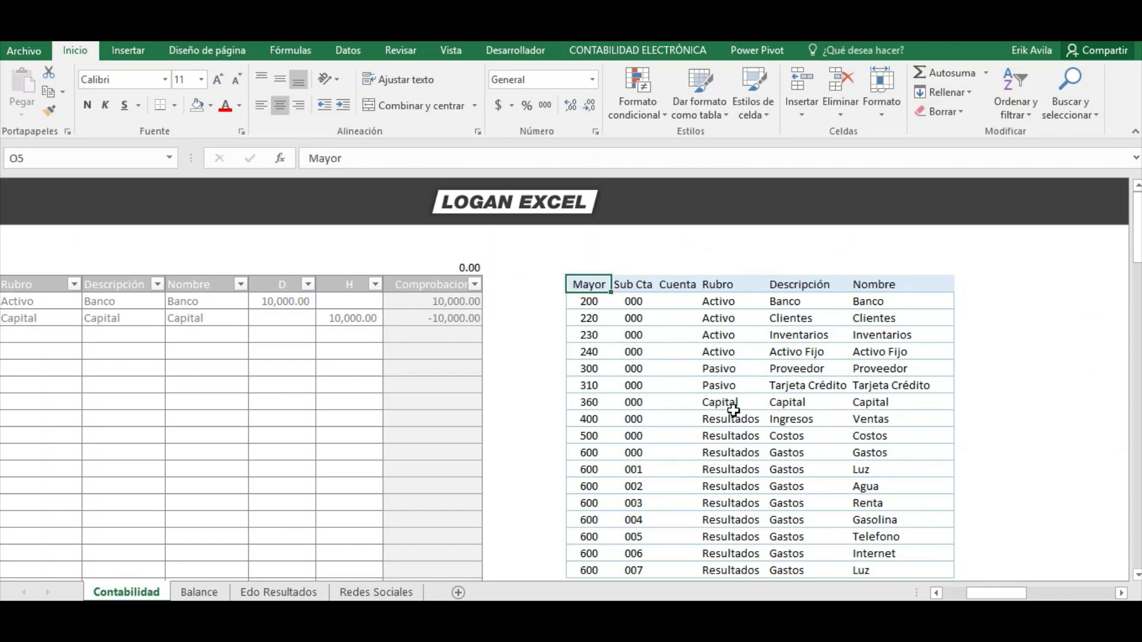
{"action": "scroll", "coordinate": [704, 441], "scroll_direction": "down", "scroll_amount": 1}
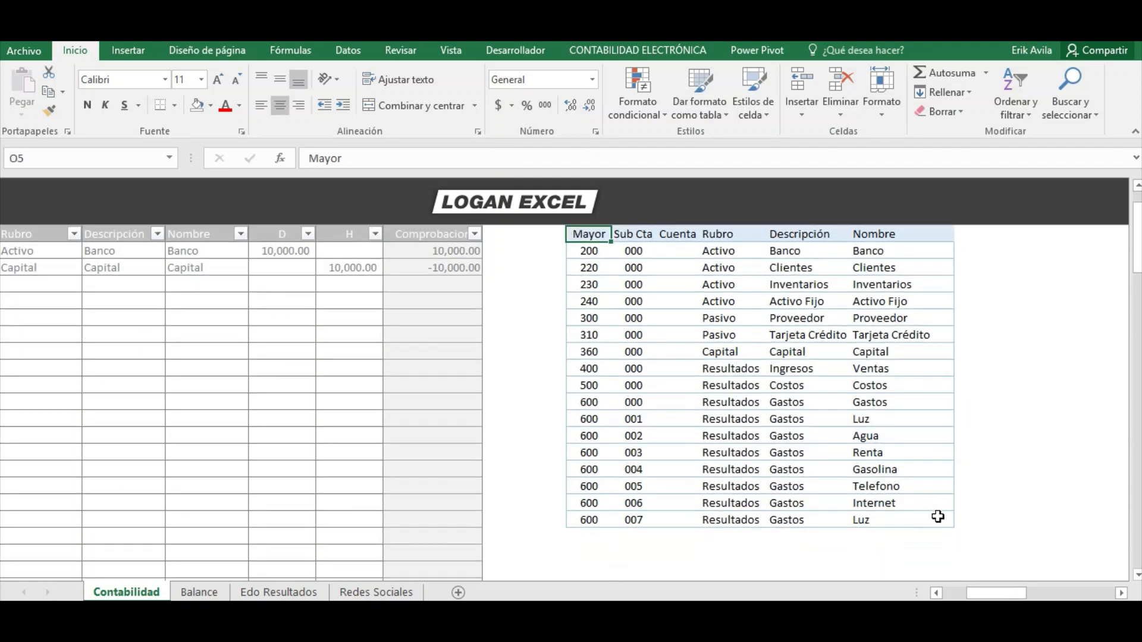
{"action": "left_click", "coordinate": [941, 519], "text": "shift"}
{"action": "scroll", "coordinate": [787, 454], "scroll_direction": "up", "scroll_amount": 1}
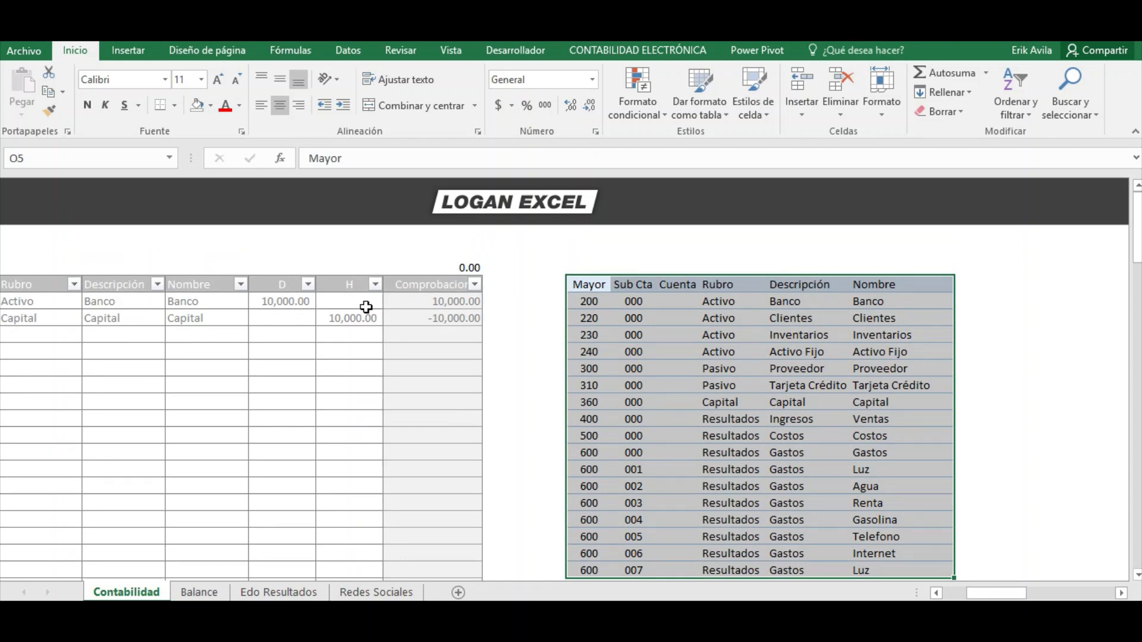
{"action": "key", "text": "ctrl+t"}
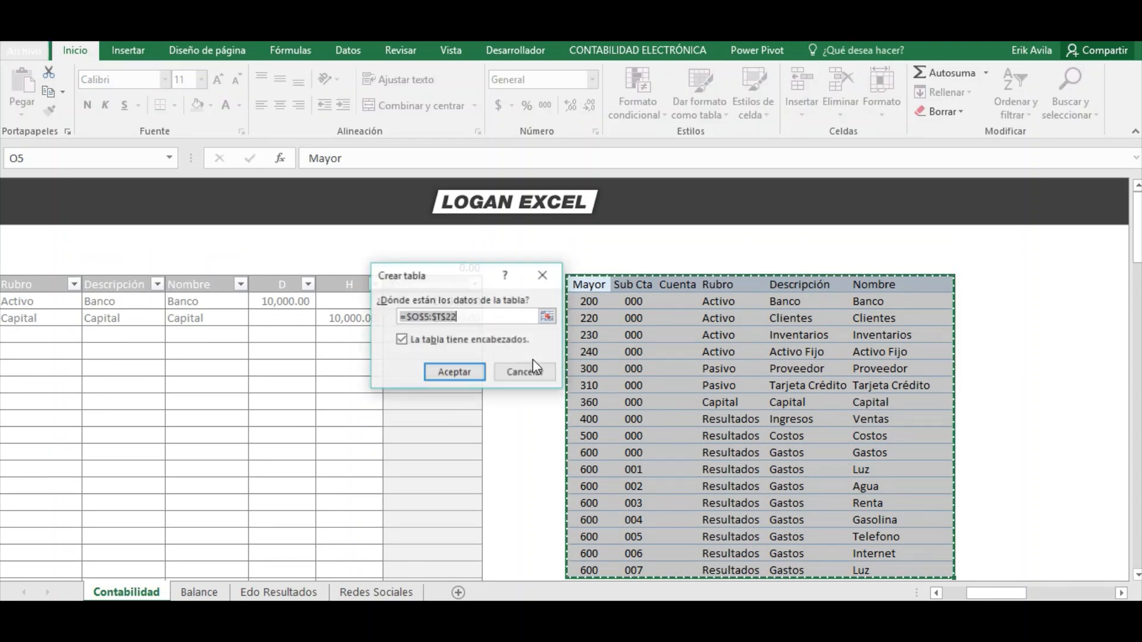
{"action": "left_click", "coordinate": [443, 371]}
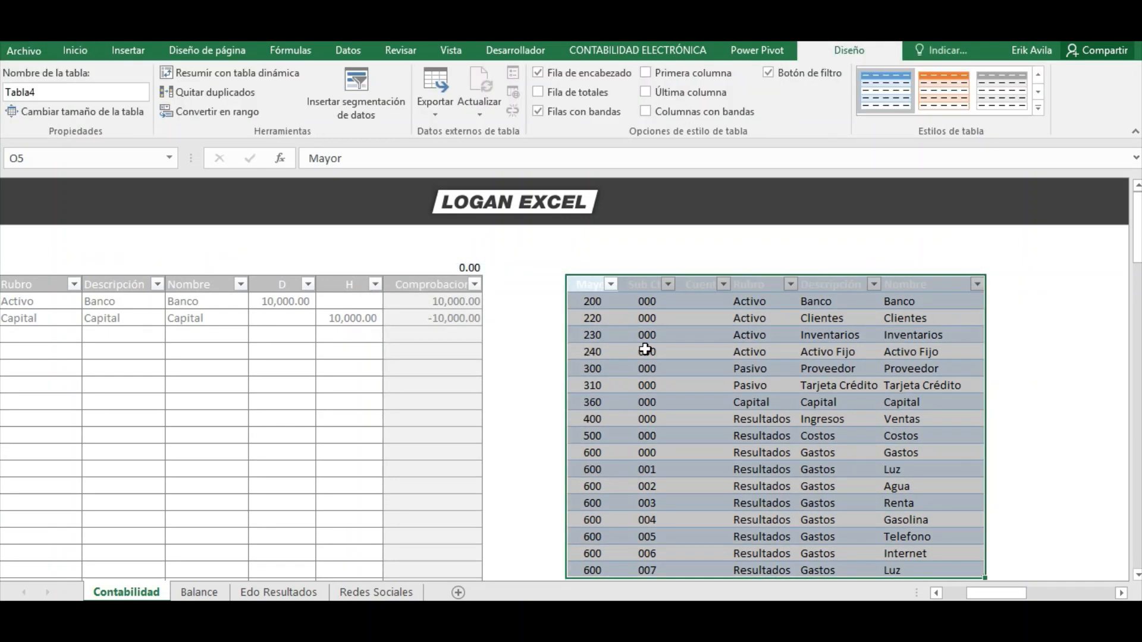
Apply a light (Claro) blue table style to the account catalogue and fill its header row with a darker theme blue.
{"action": "left_click", "coordinate": [1039, 107]}
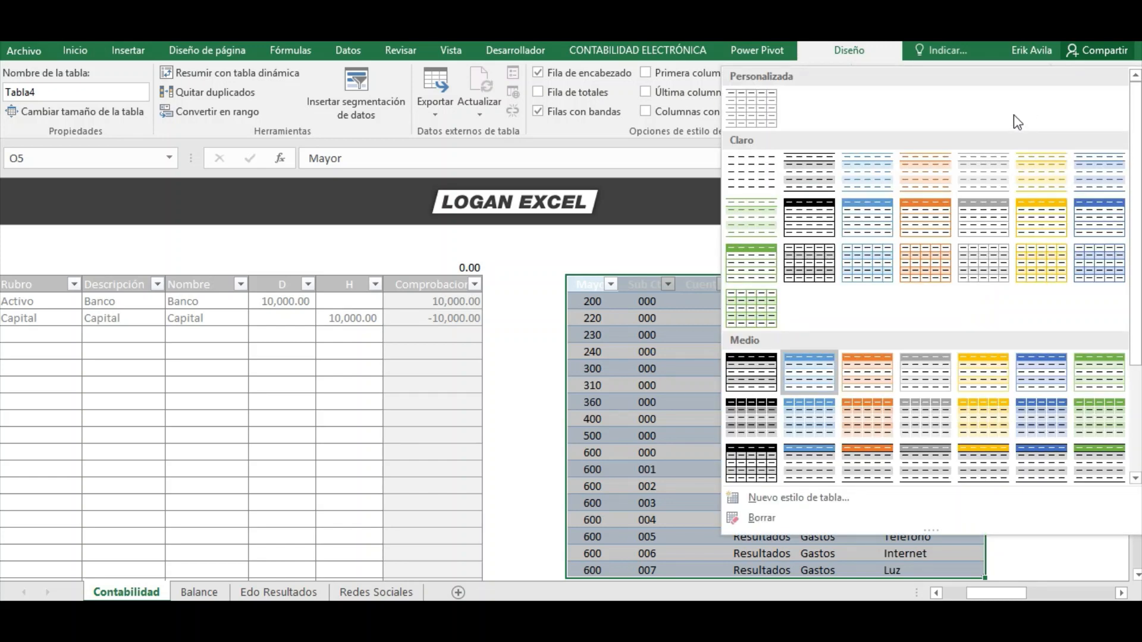
{"action": "left_click", "coordinate": [875, 226]}
{"action": "mouse_move", "coordinate": [584, 288]}
{"action": "left_mouse_down"}
{"action": "mouse_move", "coordinate": [877, 283]}
{"action": "mouse_move", "coordinate": [931, 295]}
{"action": "mouse_move", "coordinate": [589, 285]}
{"action": "left_mouse_up"}
{"action": "left_click", "coordinate": [74, 50]}
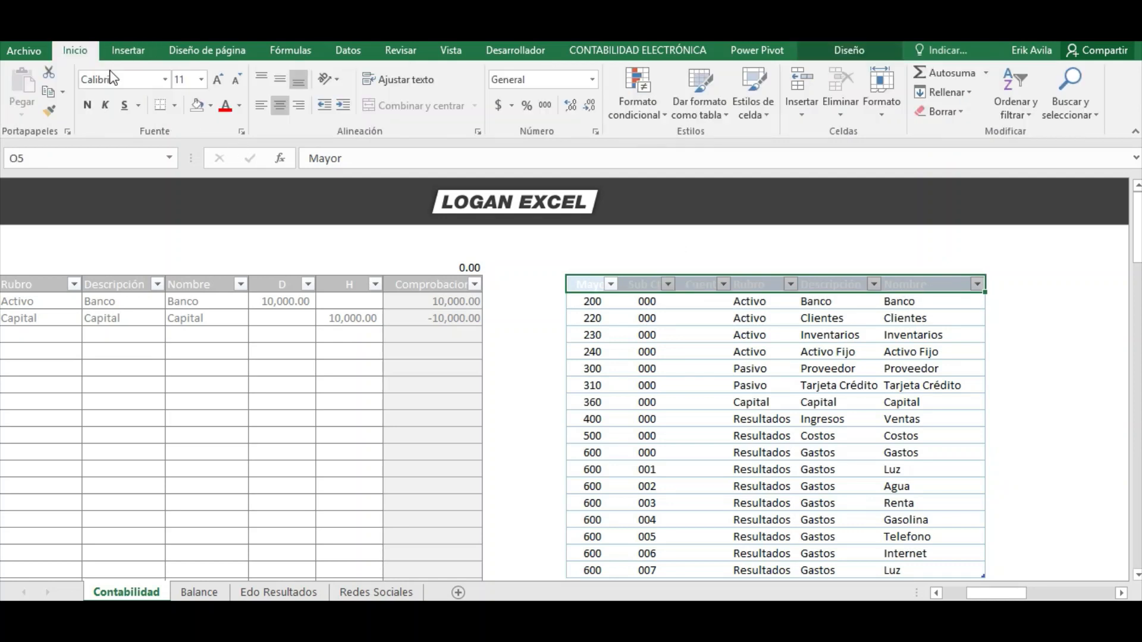
{"action": "left_click", "coordinate": [211, 106]}
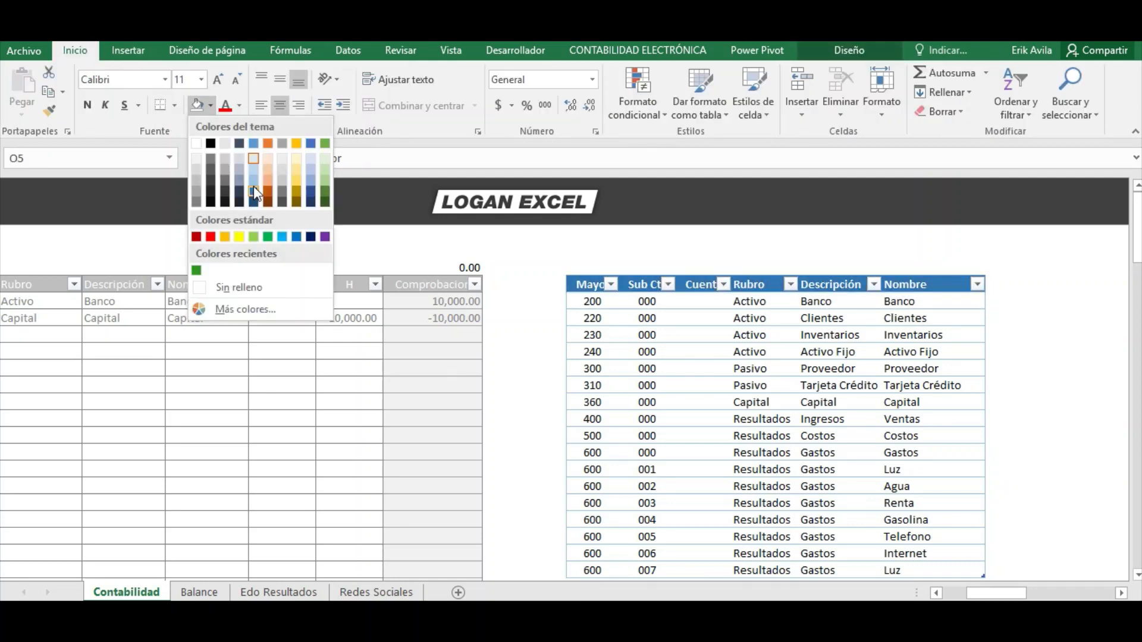
{"action": "left_click", "coordinate": [255, 191]}
{"action": "left_click", "coordinate": [532, 266]}
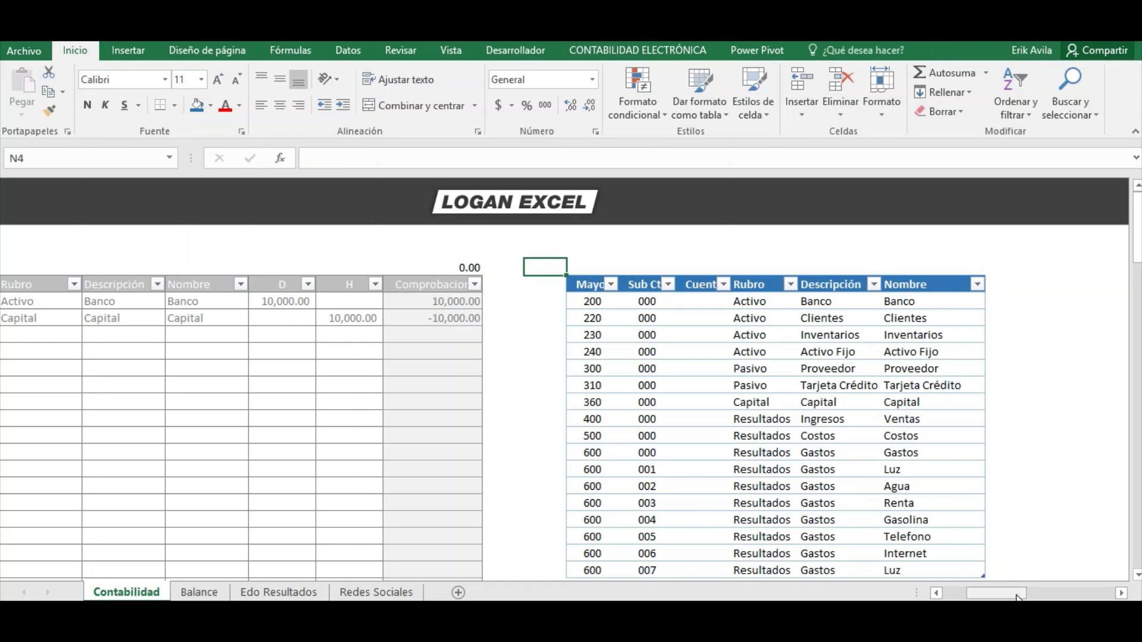
{"action": "left_click_drag", "start_coordinate": [1015, 593], "coordinate": [994, 594]}
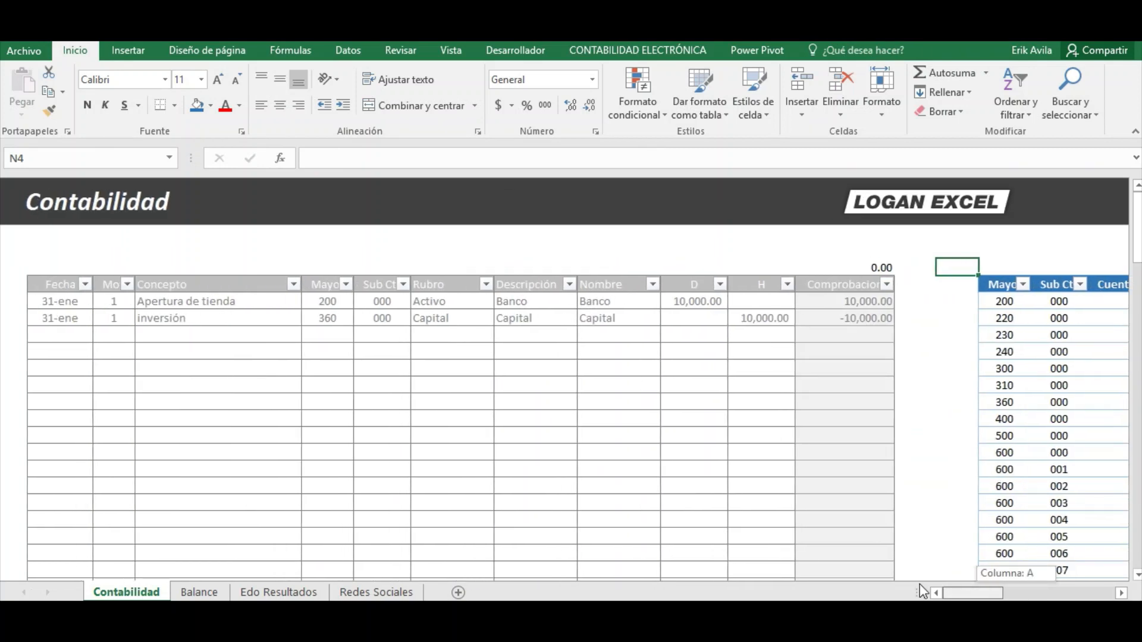
{"action": "left_click", "coordinate": [690, 418]}
{"action": "left_click", "coordinate": [1109, 333]}
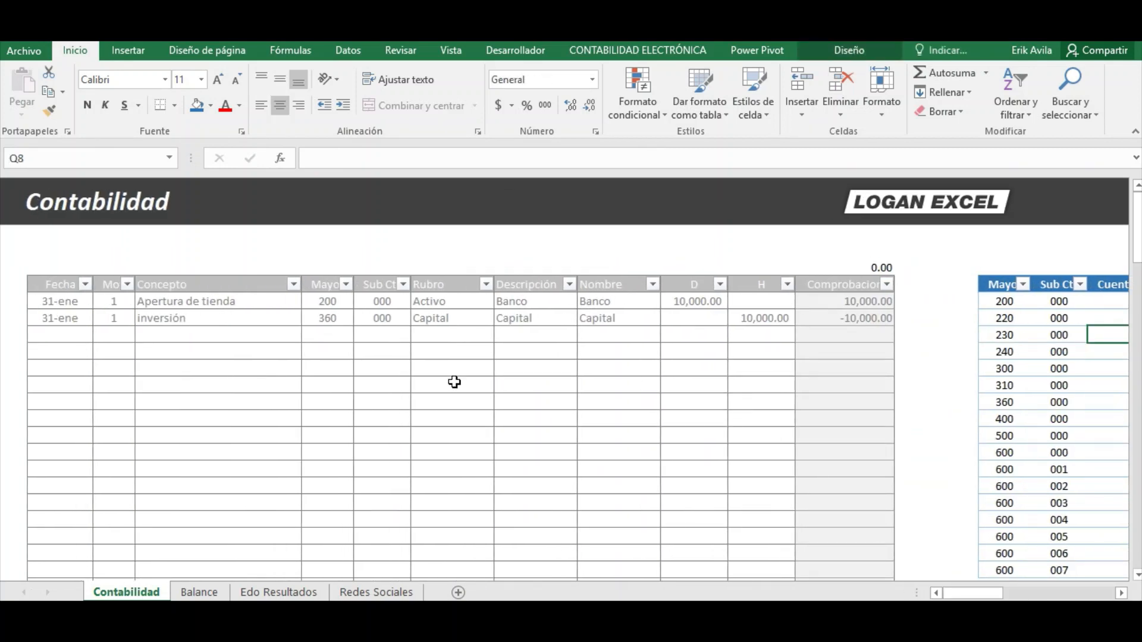
{"action": "left_click", "coordinate": [1033, 430]}
{"action": "scroll", "coordinate": [1017, 476], "scroll_direction": "down", "scroll_amount": 1}
{"action": "scroll", "coordinate": [952, 493], "scroll_direction": "up", "scroll_amount": 1}
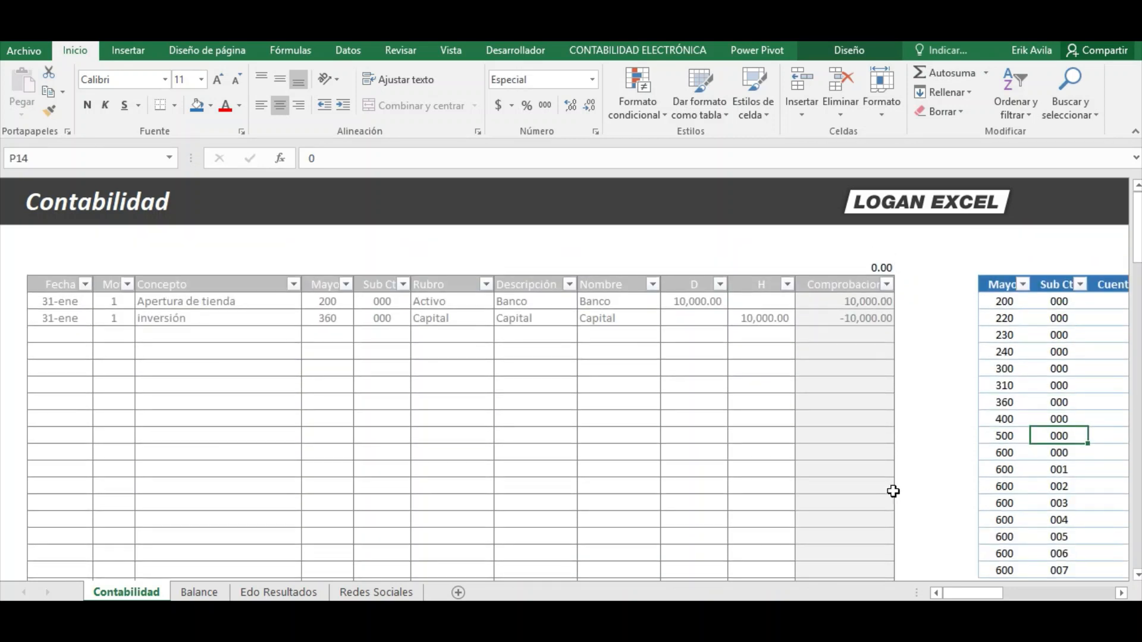
{"action": "left_click", "coordinate": [389, 335]}
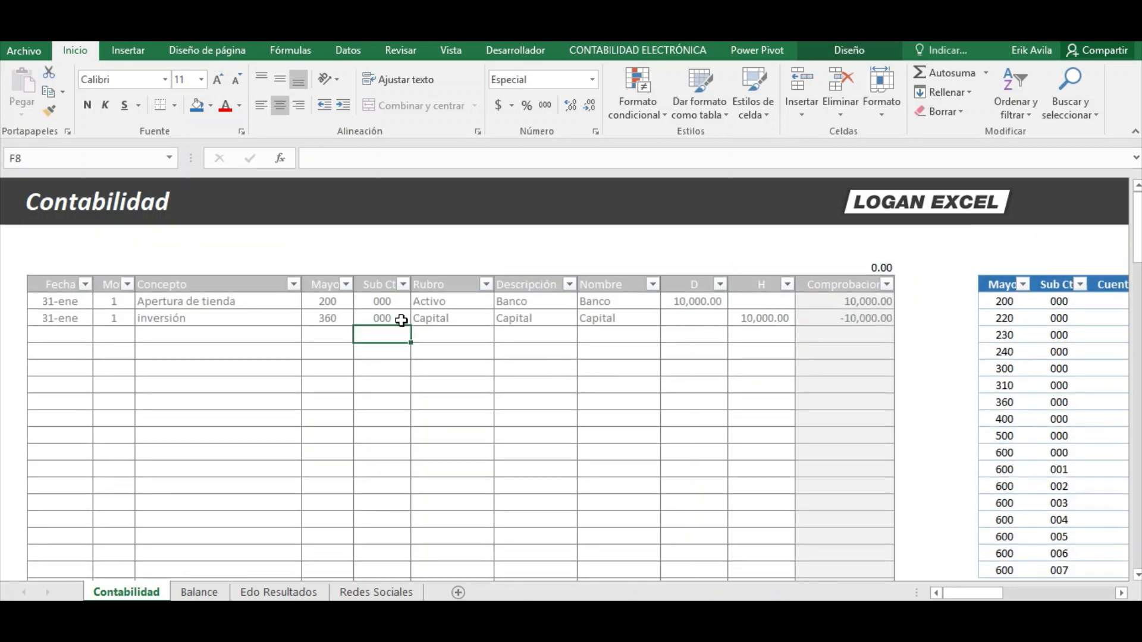
{"action": "left_click", "coordinate": [401, 320]}
{"action": "left_click", "coordinate": [113, 335]}
Copy the two existing 31-ene dates into the next two journal rows, B8:B9.
{"action": "left_click", "coordinate": [74, 306]}
{"action": "left_click_drag", "start_coordinate": [74, 306], "coordinate": [81, 318]}
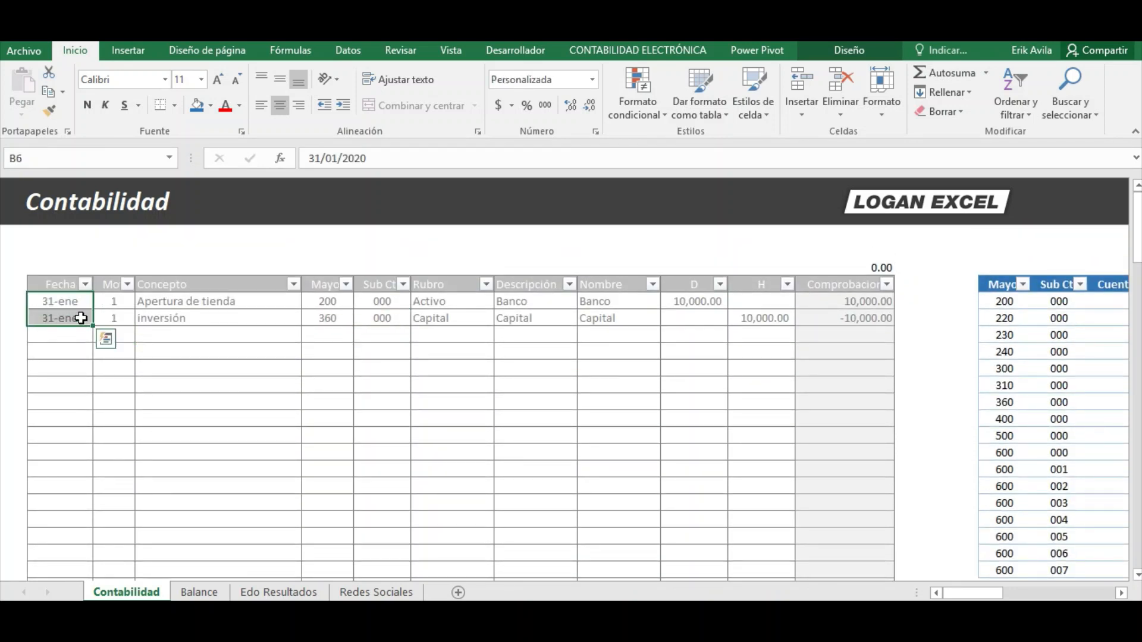
{"action": "key", "text": "ctrl+c"}
{"action": "left_click", "coordinate": [77, 336]}
{"action": "key", "text": "Return"}
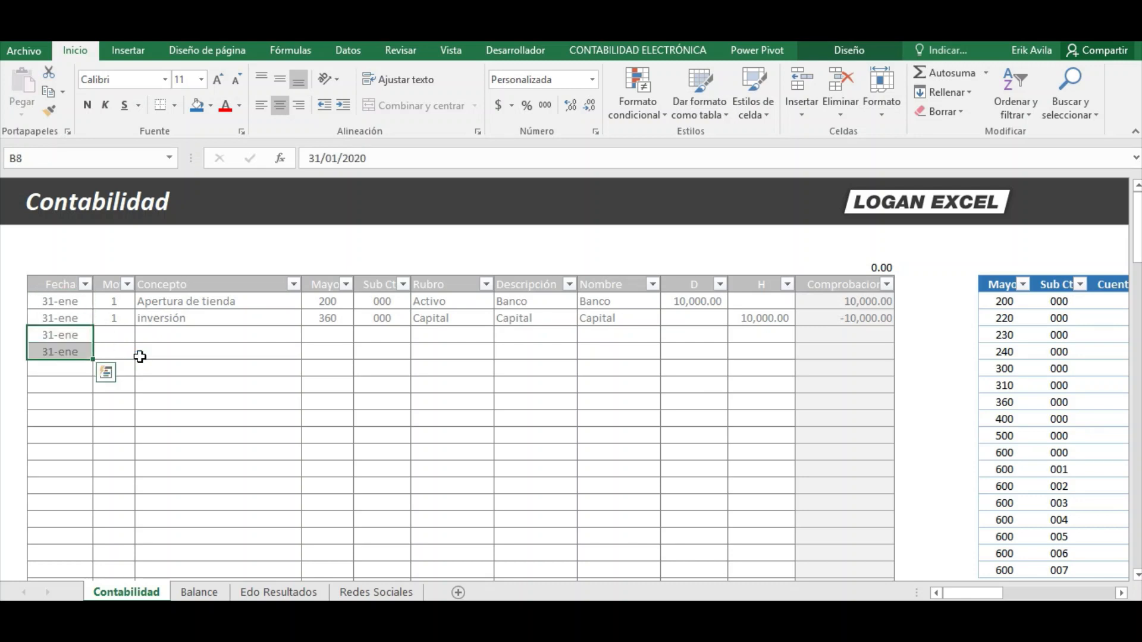
Enter movement number 2 in both new journal rows, cells C8 and C9.
{"action": "key", "text": "Right"}
{"action": "key", "text": "Right"}
{"action": "key", "text": "Left"}
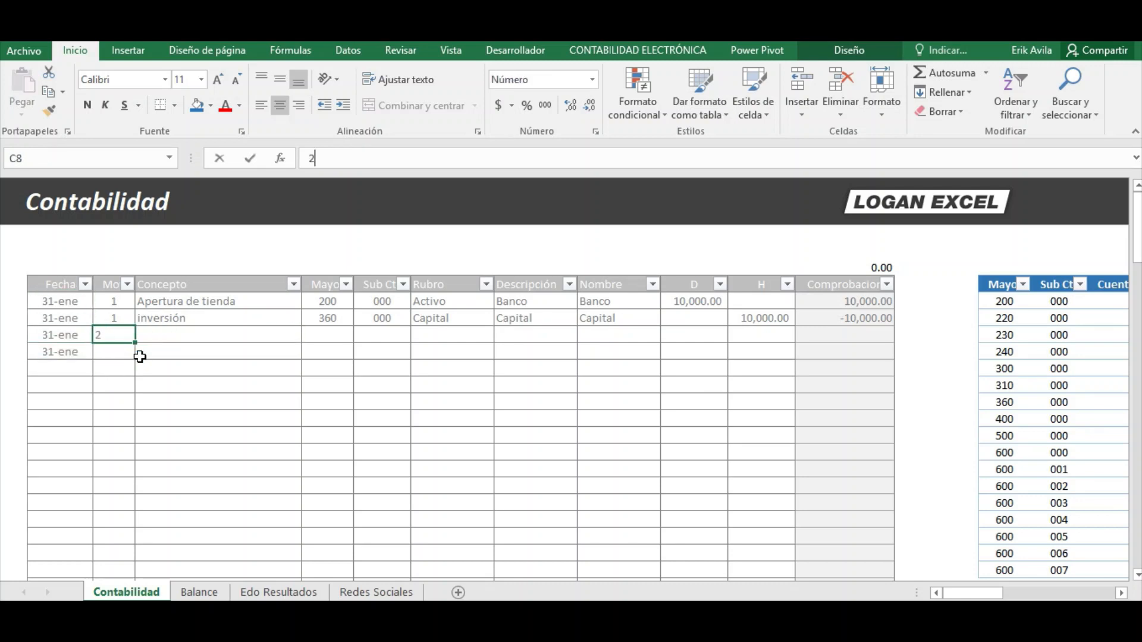
{"action": "key", "text": "Return"}
{"action": "type", "text": "2"}
{"action": "key", "text": "Return"}
Enter the Concepto "Compra de mercancia" in the first row of movement 2, cell D8.
{"action": "key", "text": "Up"}
{"action": "key", "text": "Right"}
{"action": "key", "text": "Up"}
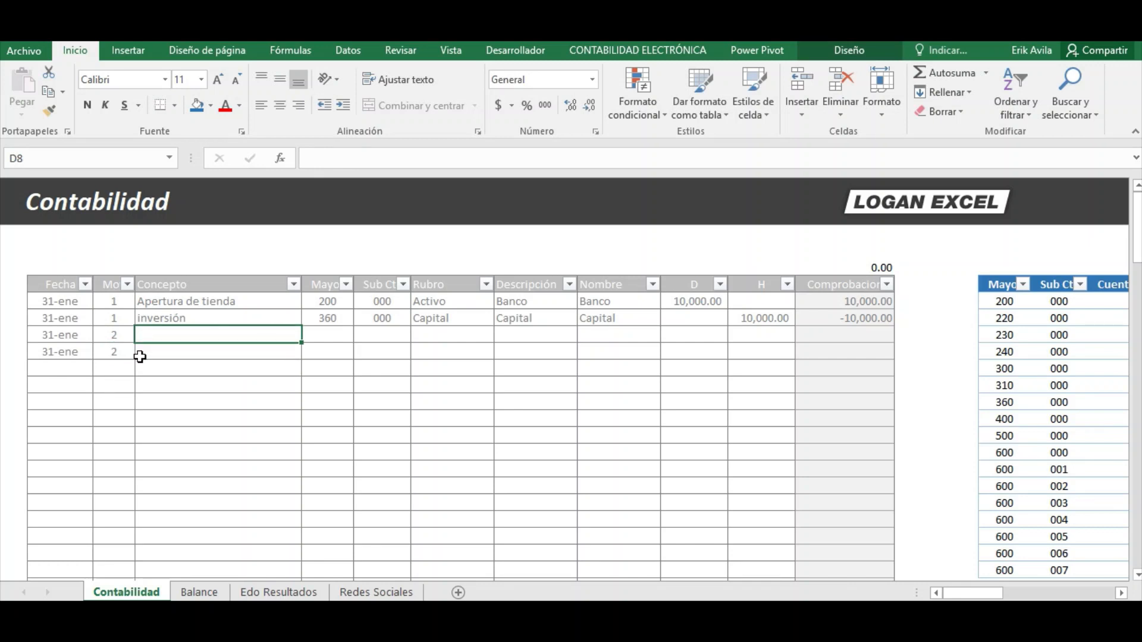
{"action": "type", "text": "Compra de"}
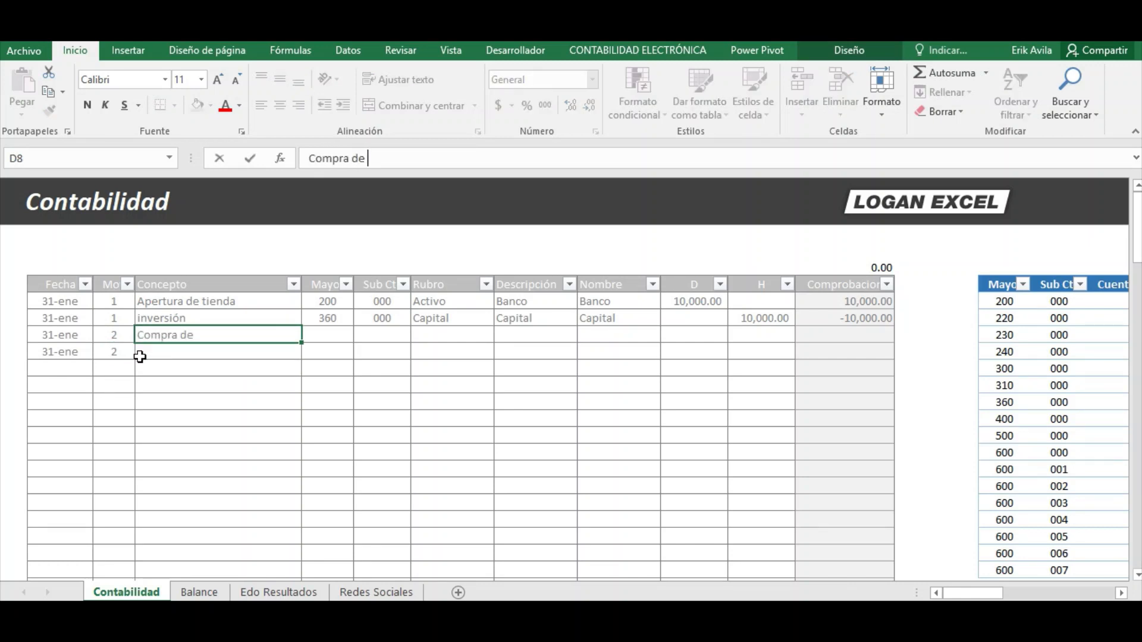
{"action": "type", "text": " mercancia"}
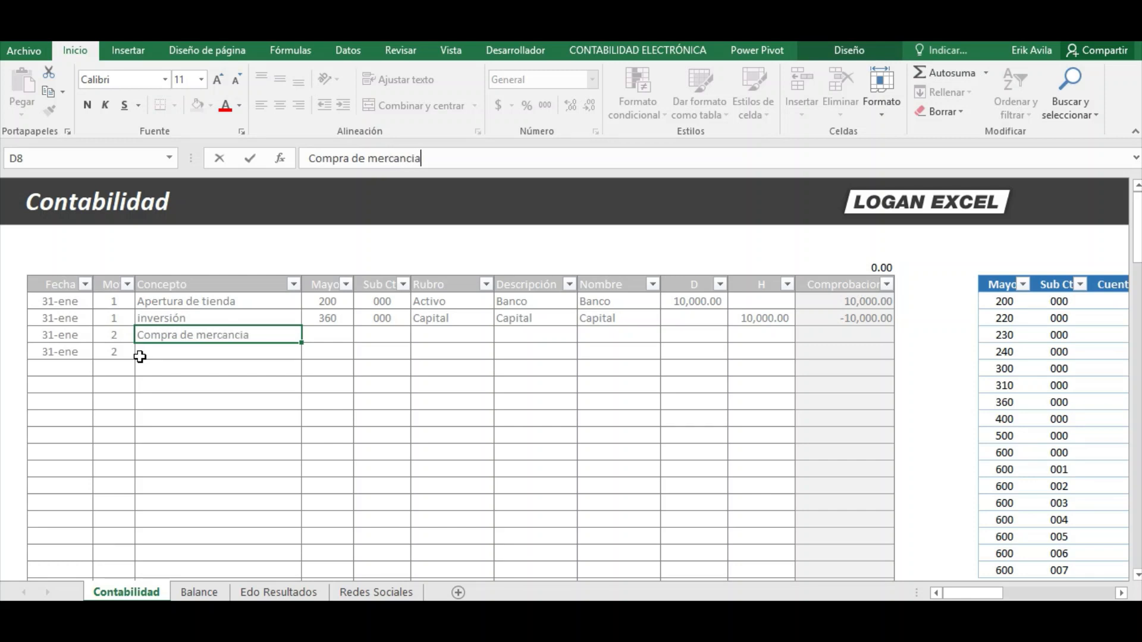
{"action": "key", "text": "Tab"}
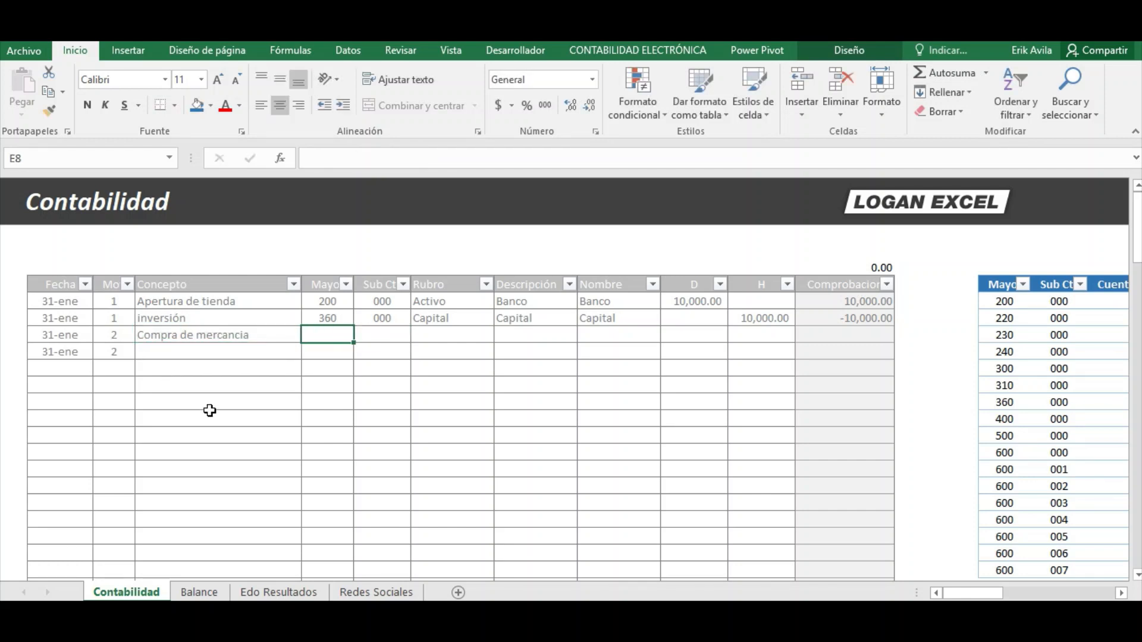
Look up the Inventarios account and its Mayor code in the account catalogue.
{"action": "left_click_drag", "start_coordinate": [945, 595], "coordinate": [973, 596]}
{"action": "scroll", "coordinate": [781, 453], "scroll_direction": "down", "scroll_amount": 1}
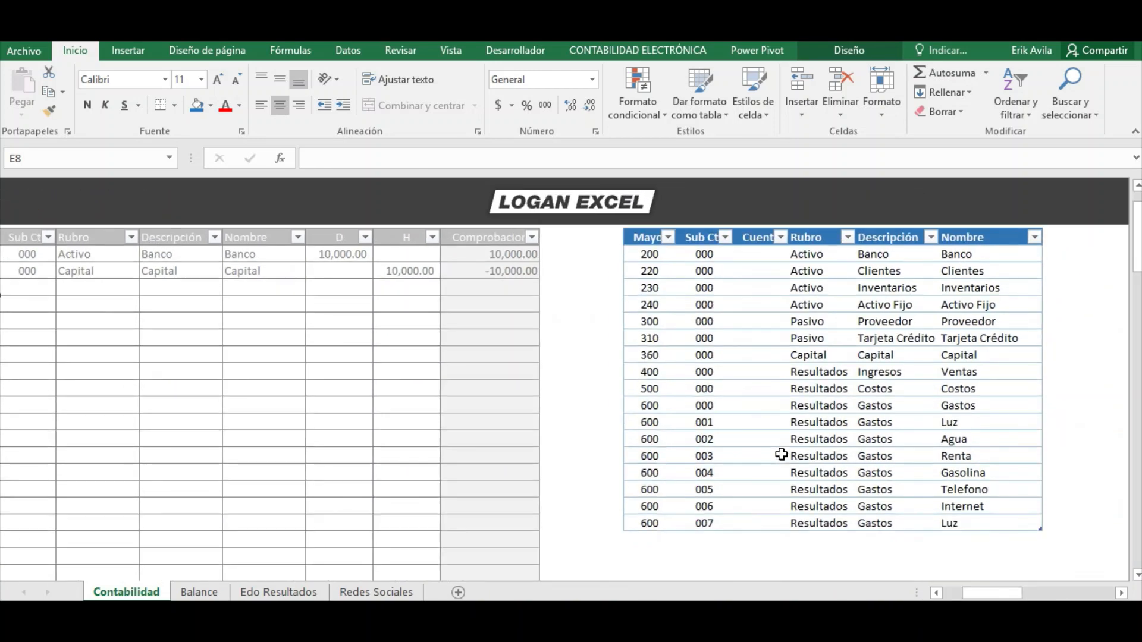
{"action": "scroll", "coordinate": [780, 453], "scroll_direction": "up", "scroll_amount": 1}
{"action": "left_click", "coordinate": [859, 401]}
{"action": "left_click", "coordinate": [831, 369]}
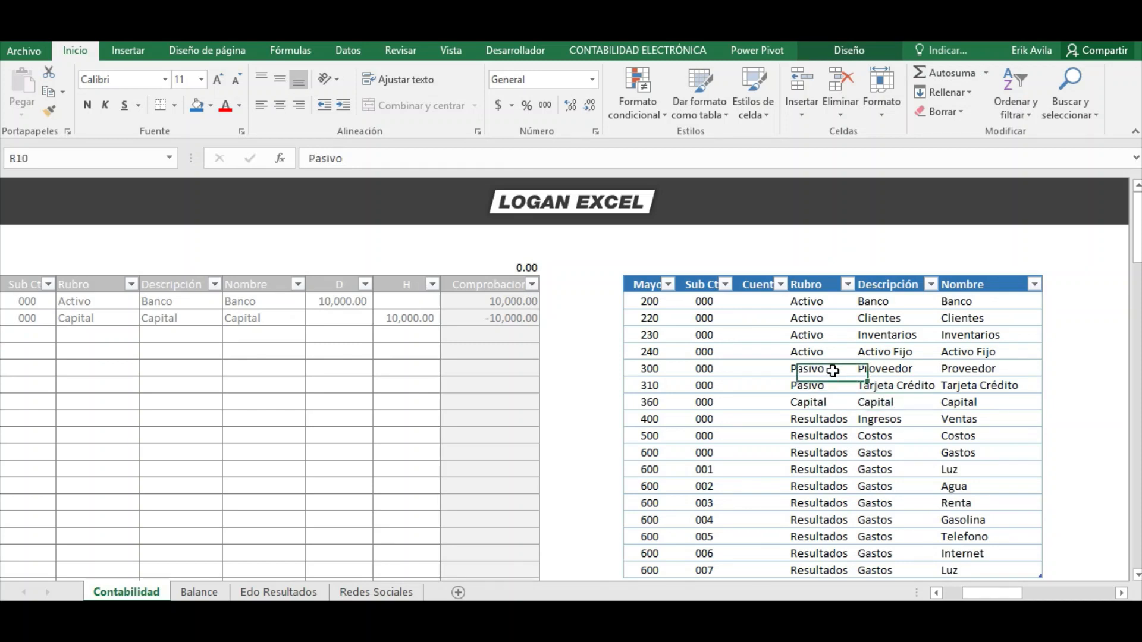
{"action": "left_click", "coordinate": [820, 385]}
{"action": "left_click", "coordinate": [844, 334]}
{"action": "left_click", "coordinate": [870, 337]}
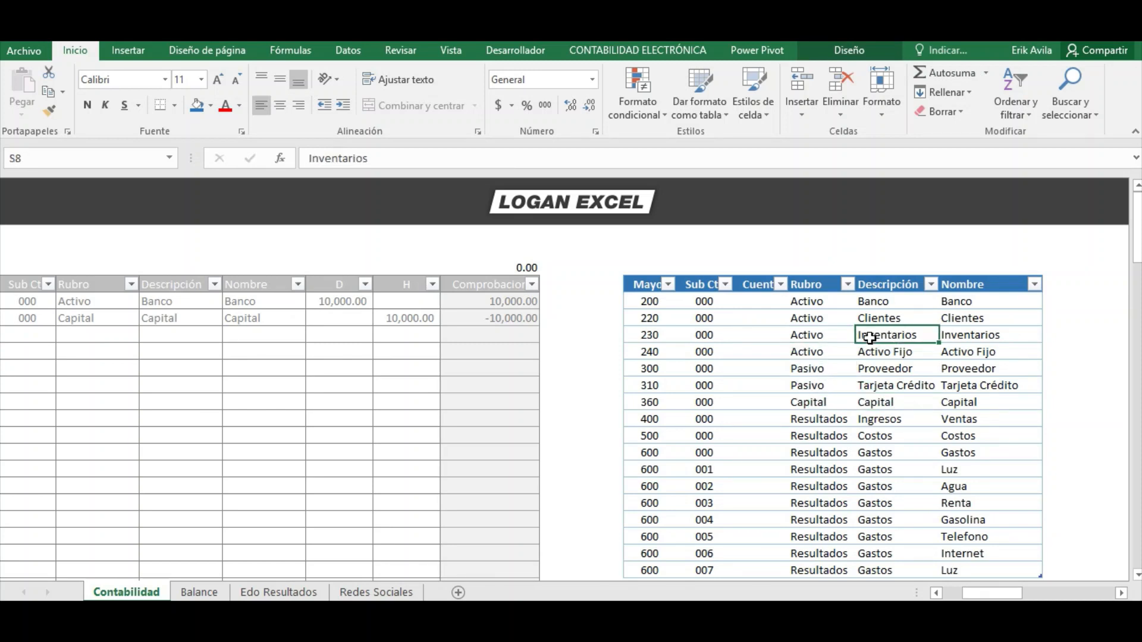
{"action": "left_click", "coordinate": [627, 335]}
Enter 230 as the Mayor account of the Compra de mercancia row.
{"action": "left_click_drag", "start_coordinate": [1022, 595], "coordinate": [1002, 595]}
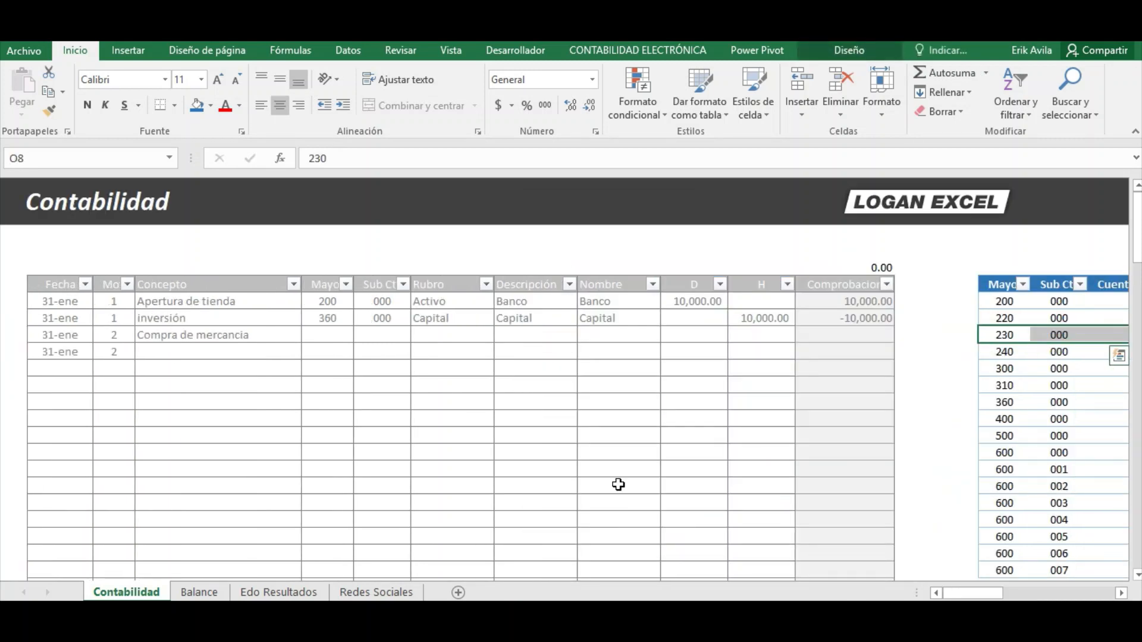
{"action": "left_click", "coordinate": [333, 335]}
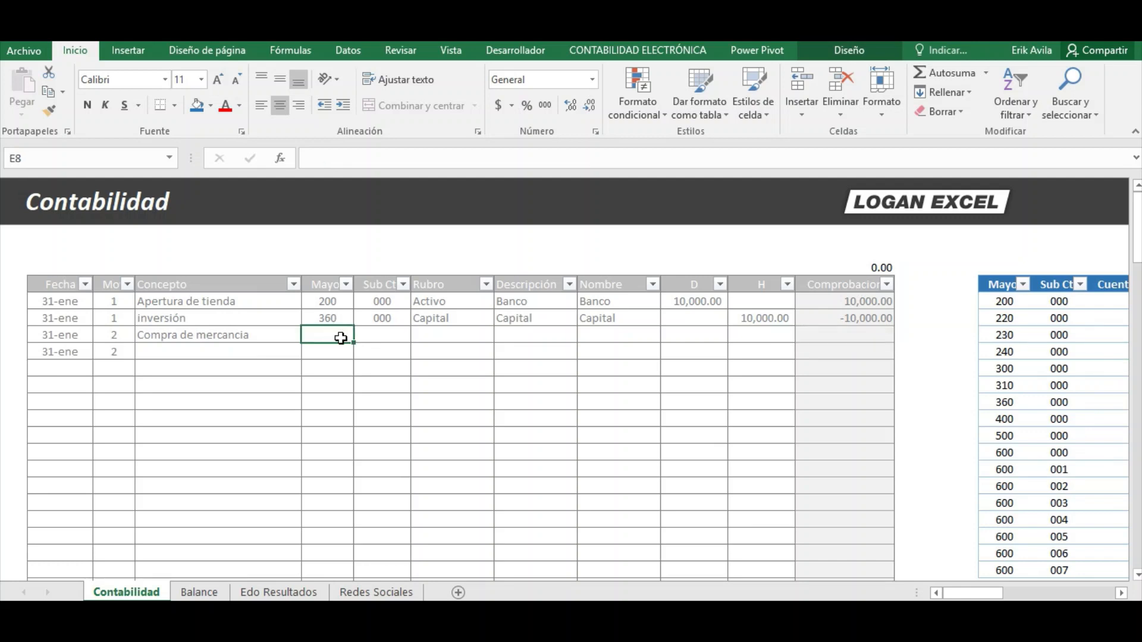
{"action": "type", "text": "230"}
{"action": "key", "text": "Tab"}
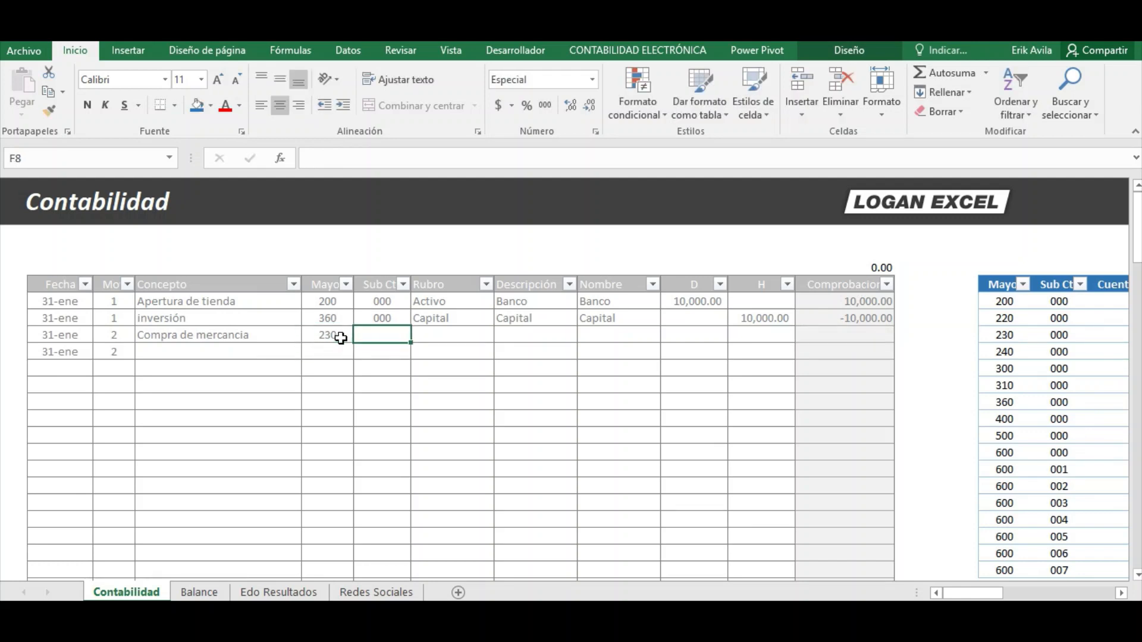
{"action": "left_click", "coordinate": [340, 338]}
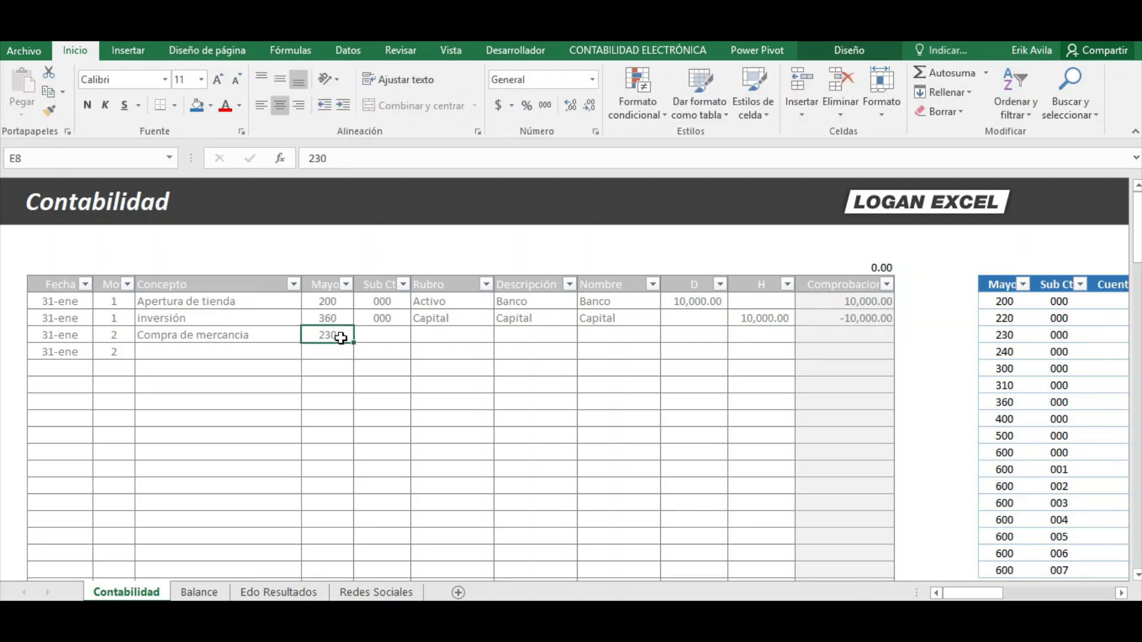
{"action": "key", "text": "Tab"}
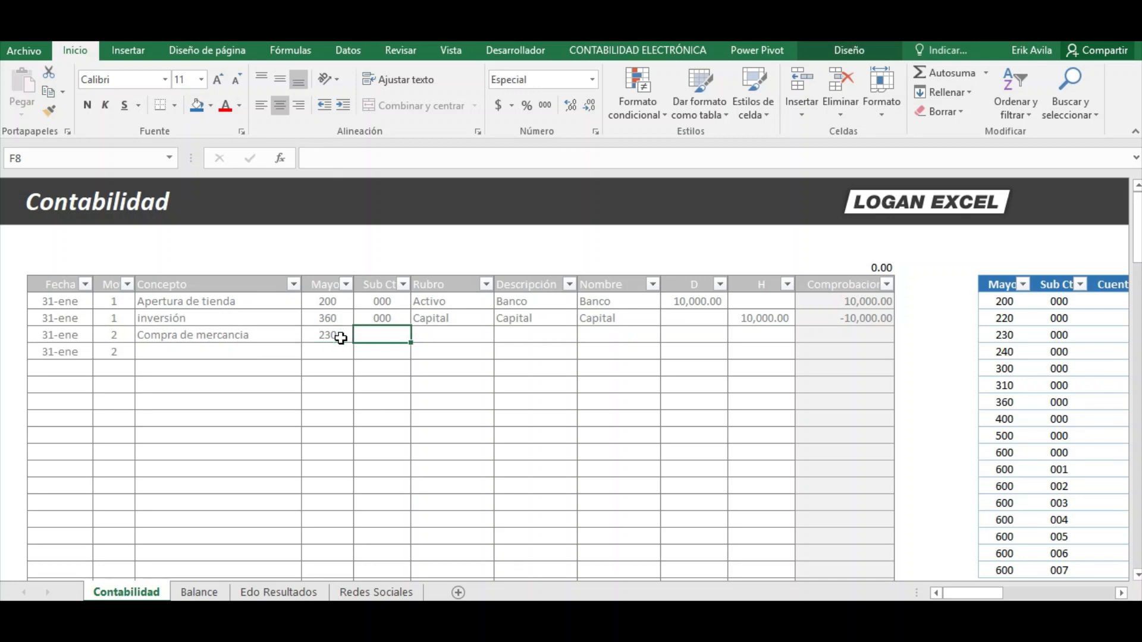
{"action": "type", "text": "=bus"}
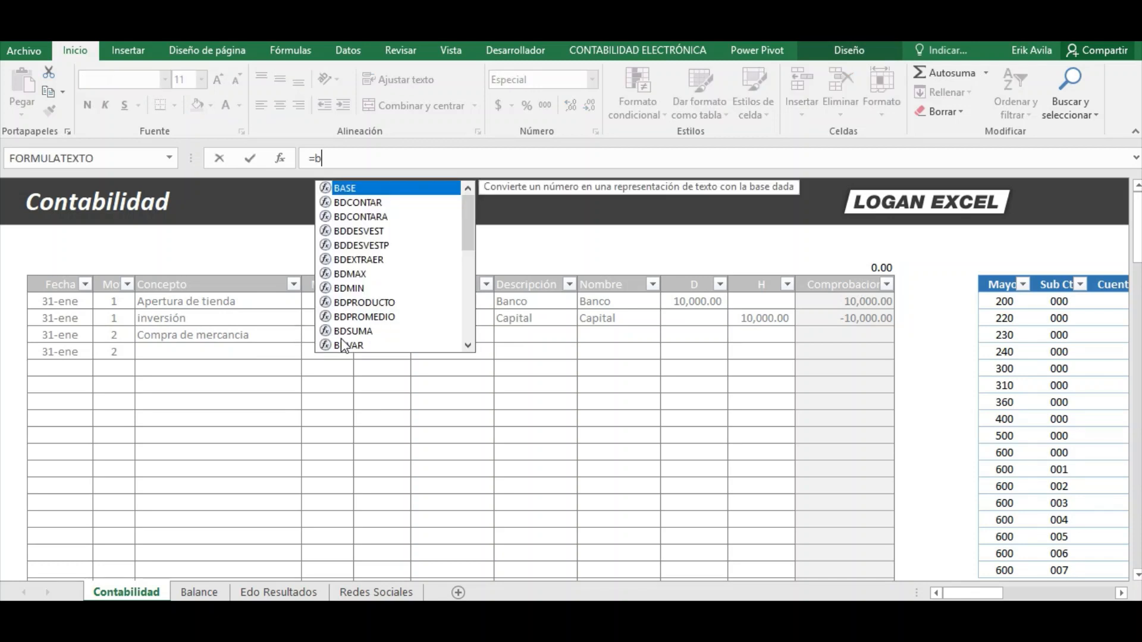
{"action": "key", "text": "Down"}
{"action": "key", "text": "Down"}
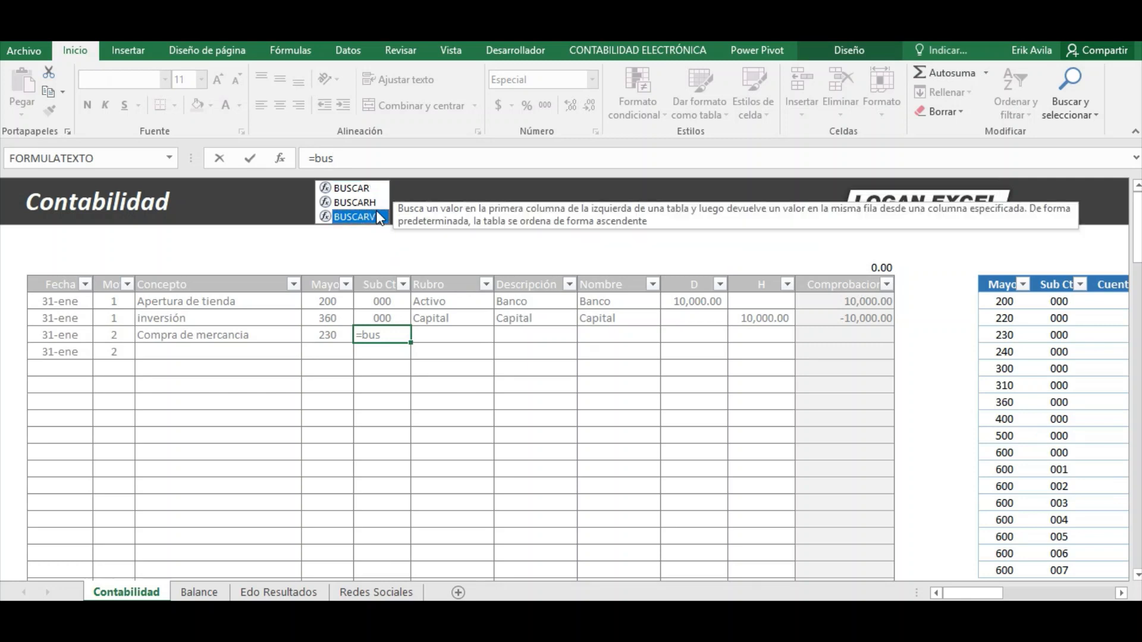
{"action": "key", "text": "Tab"}
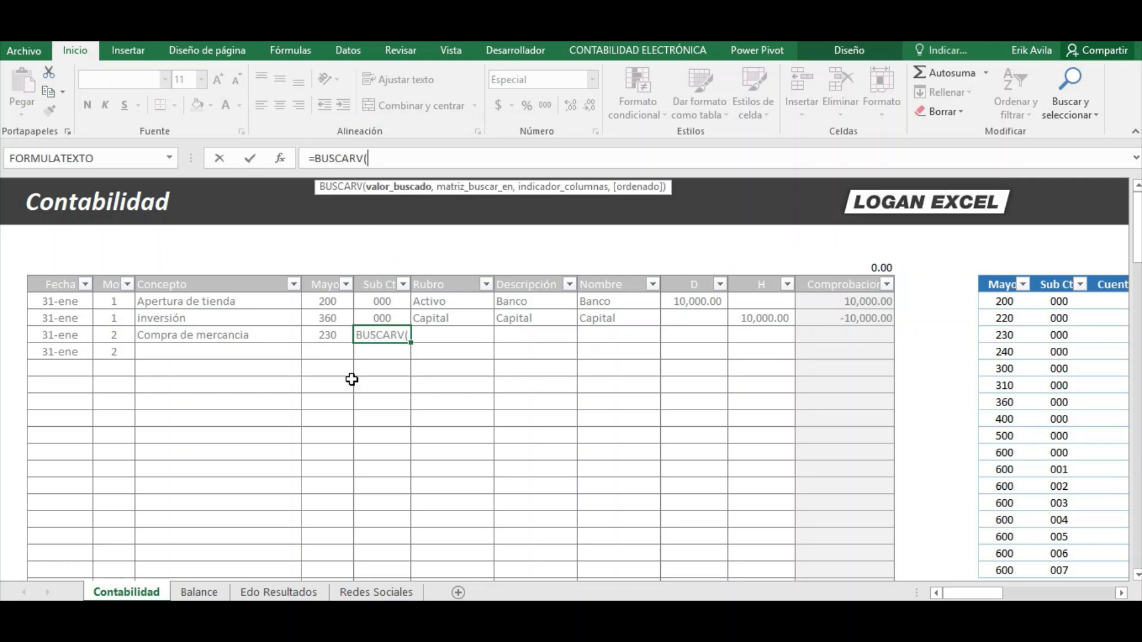
{"action": "left_click", "coordinate": [338, 338]}
{"action": "type", "text": ","}
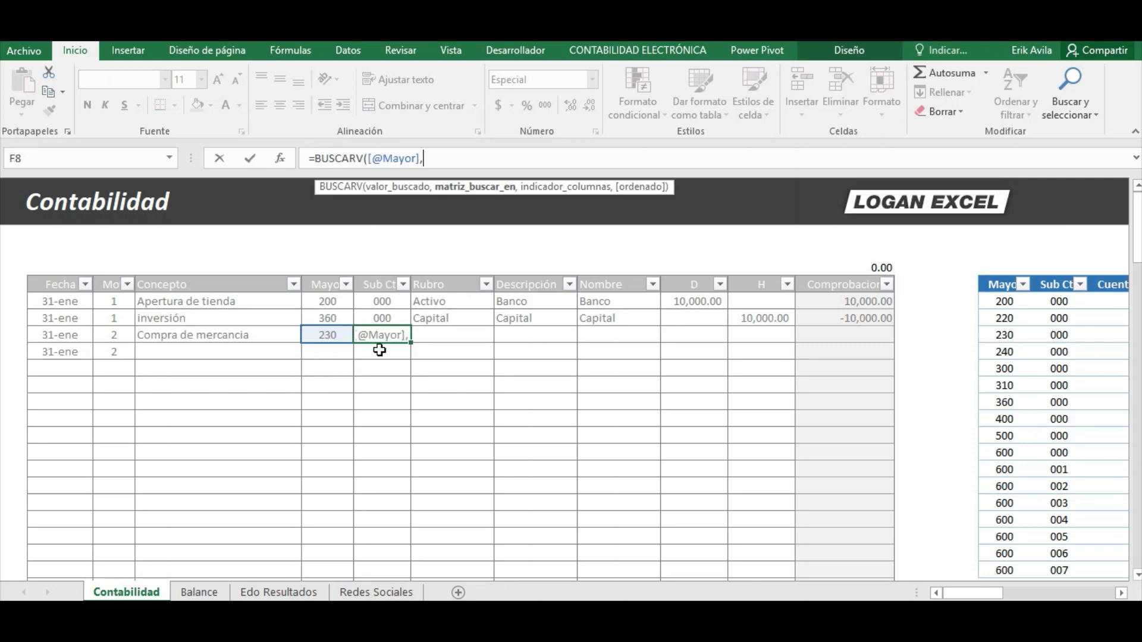
{"action": "left_click_drag", "start_coordinate": [973, 593], "coordinate": [1011, 593]}
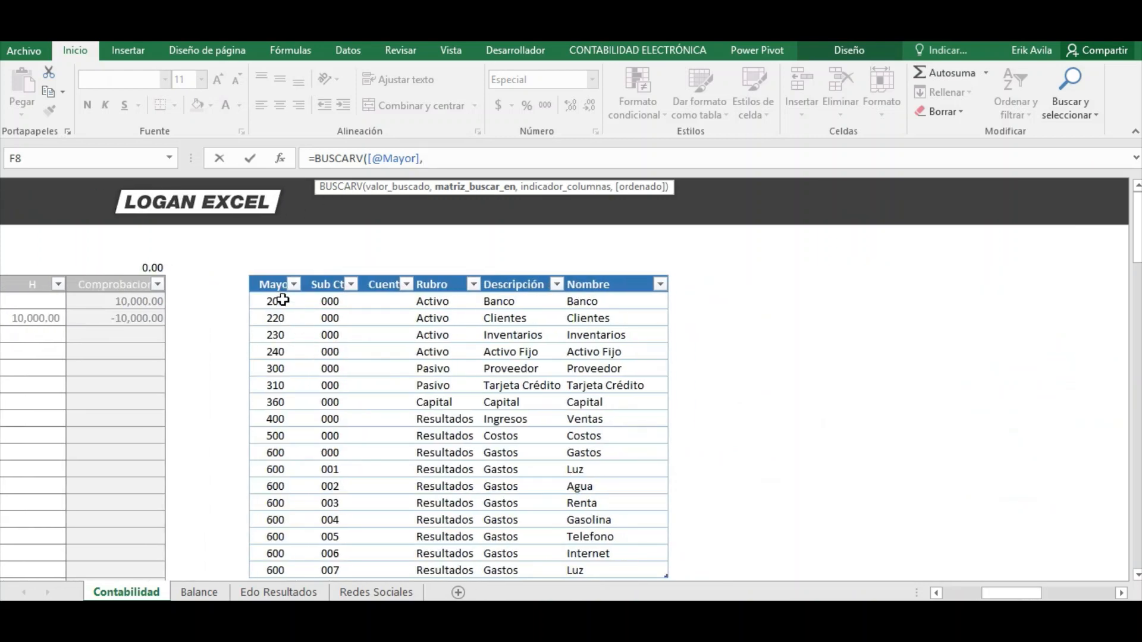
{"action": "left_click_drag", "start_coordinate": [282, 300], "coordinate": [642, 513]}
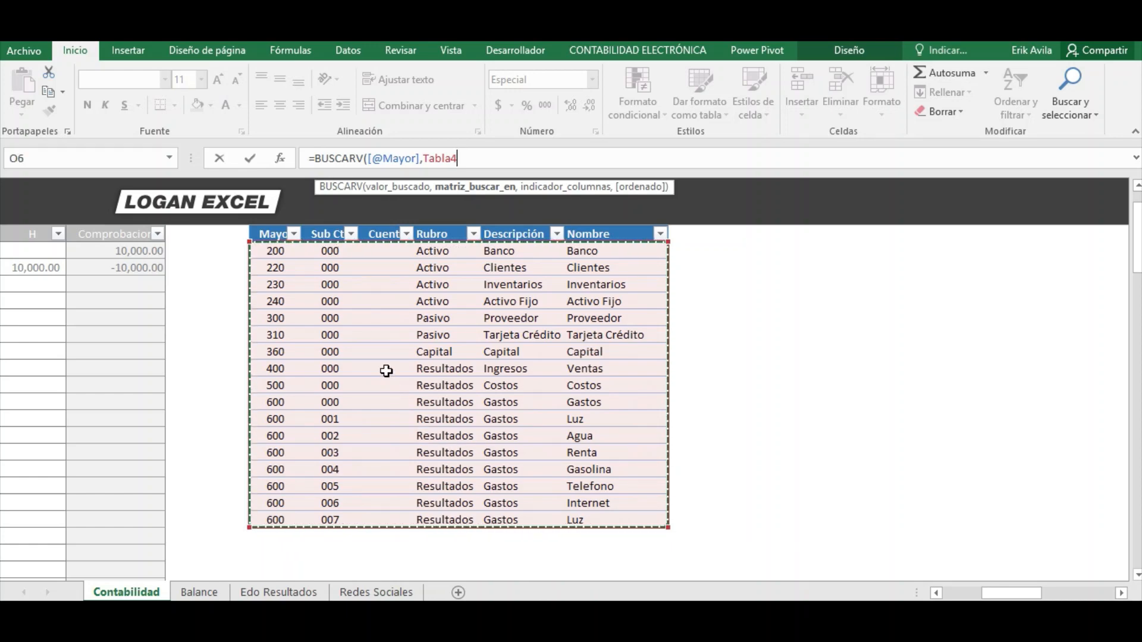
{"action": "key", "text": "Escape"}
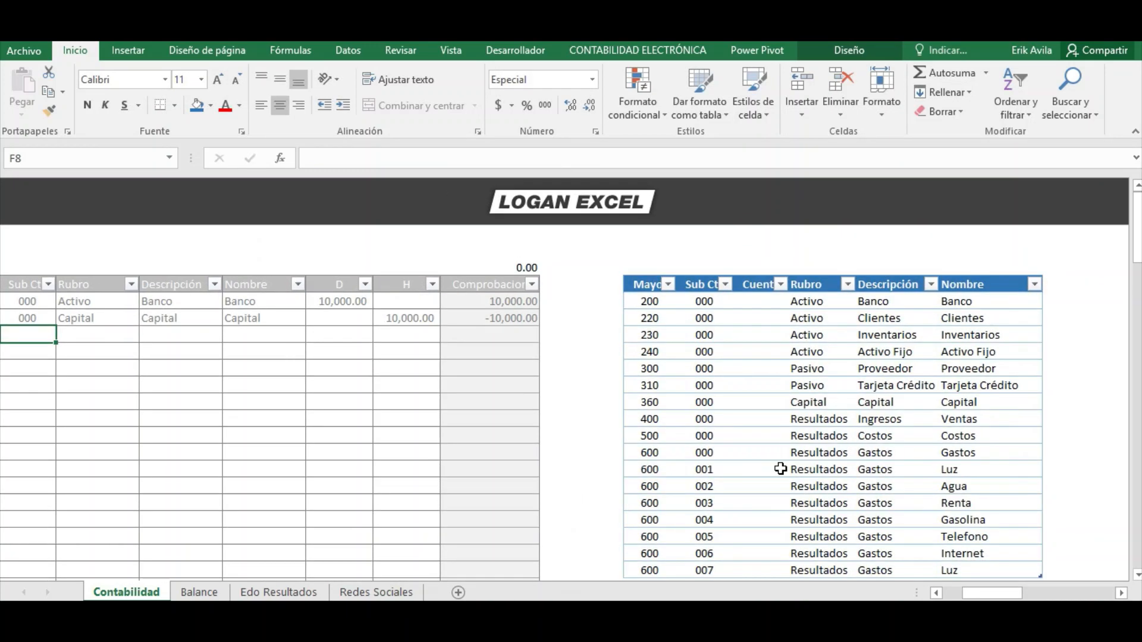
Rename the account catalogue table as TablaCatalogo.
{"action": "left_click", "coordinate": [829, 322]}
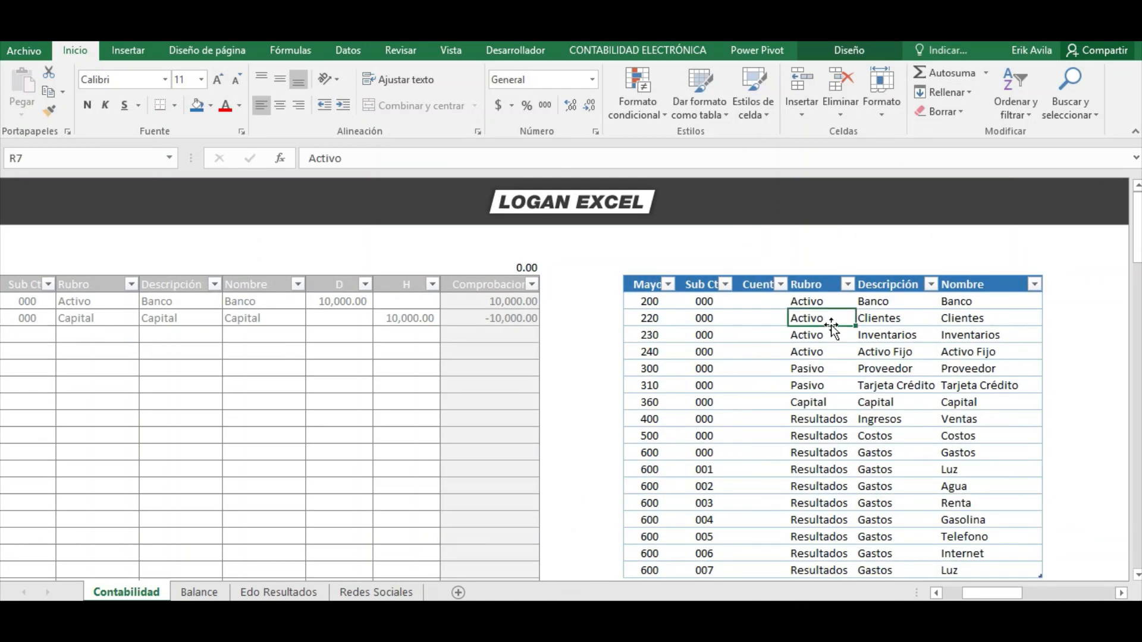
{"action": "left_click", "coordinate": [827, 51]}
{"action": "left_click", "coordinate": [90, 92]}
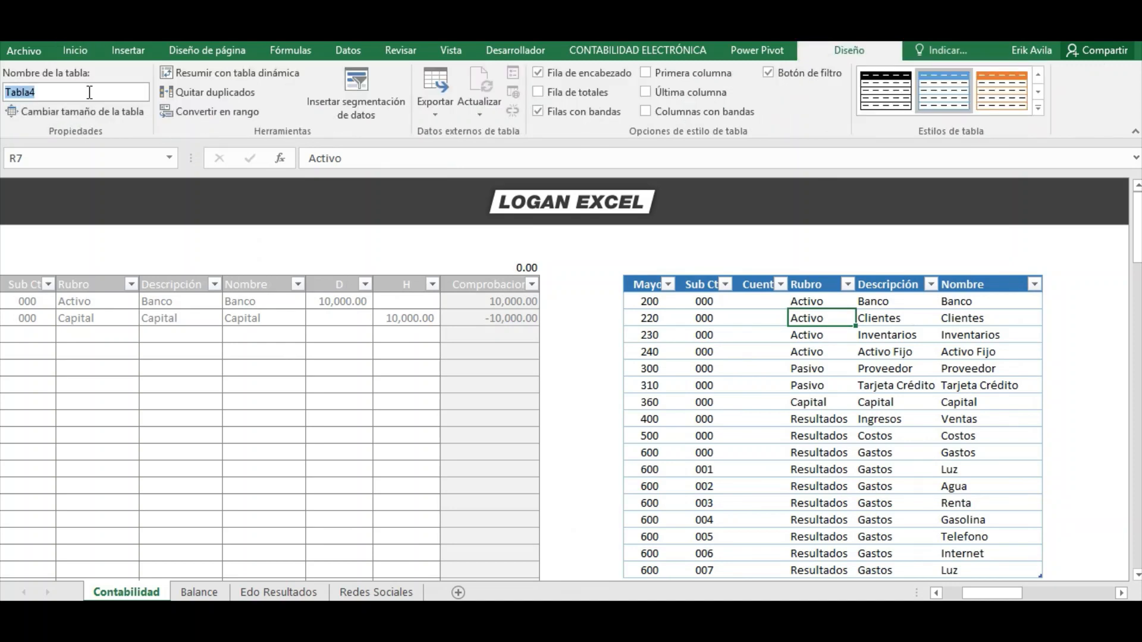
{"action": "left_click", "coordinate": [89, 92]}
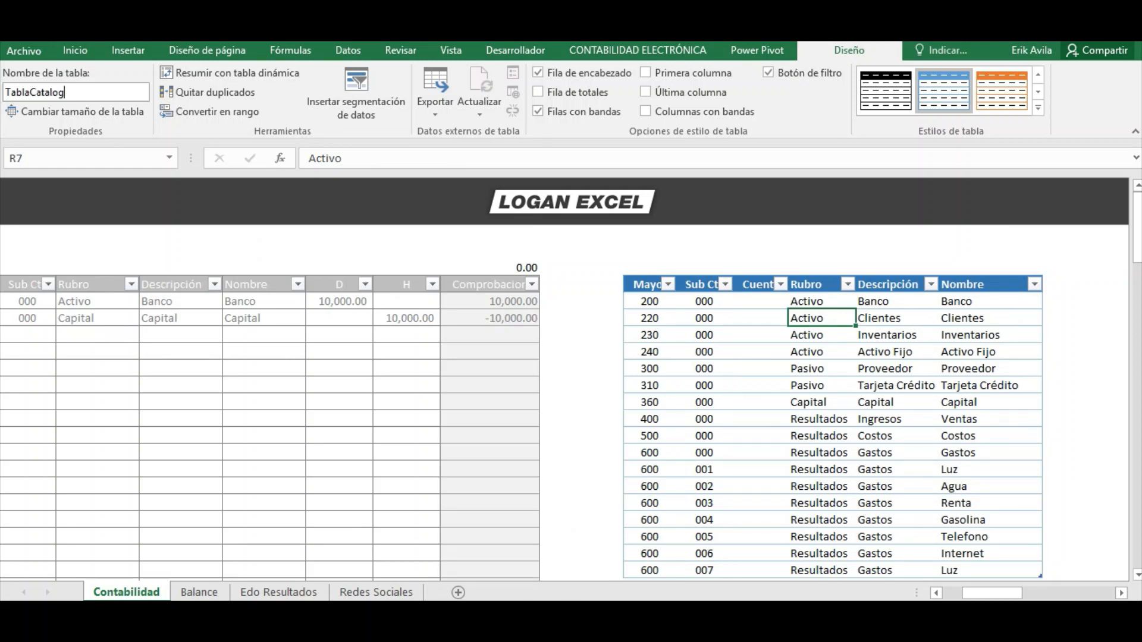
{"action": "left_click", "coordinate": [901, 351]}
Begin a BUSCARV formula in the Sub Cta cell F8, using the row's Mayor account as the lookup value.
{"action": "left_click", "coordinate": [685, 365]}
{"action": "key", "text": "Left"}
{"action": "key", "text": "Left"}
{"action": "key", "text": "Left"}
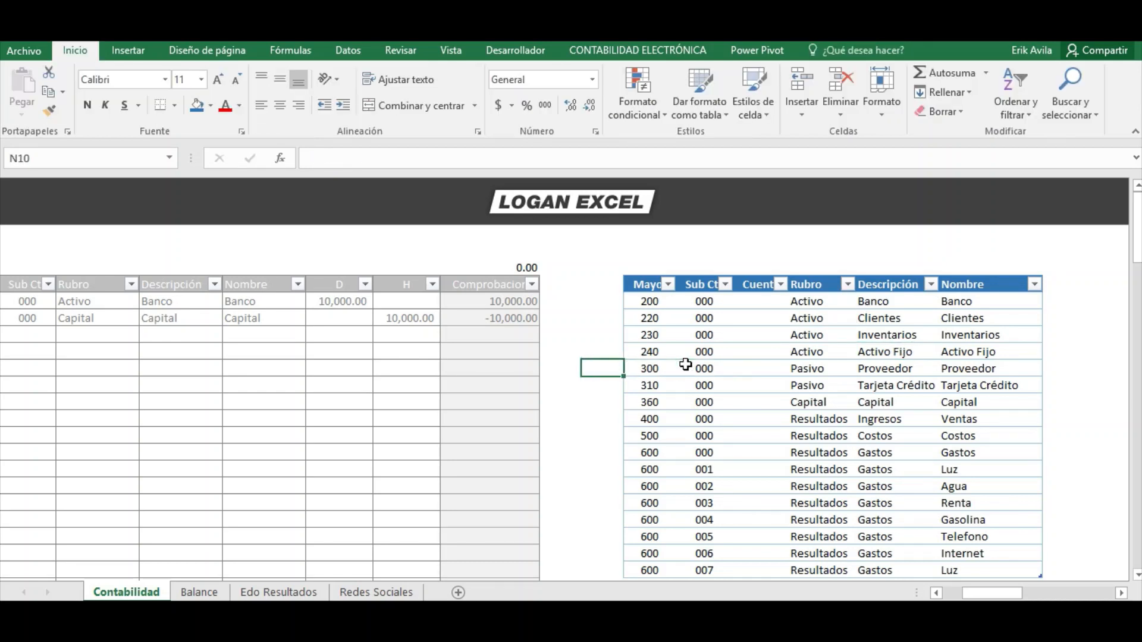
{"action": "key", "text": "Home"}
{"action": "key", "text": "Right"}
{"action": "key", "text": "Right"}
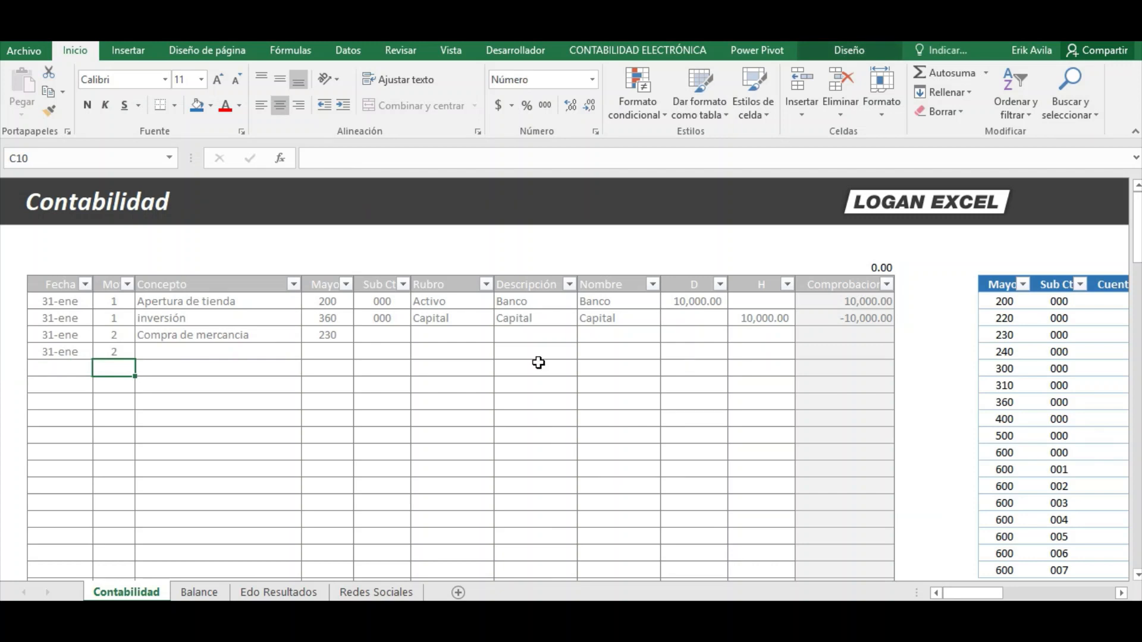
{"action": "left_click", "coordinate": [382, 334]}
{"action": "type", "text": "=bus"}
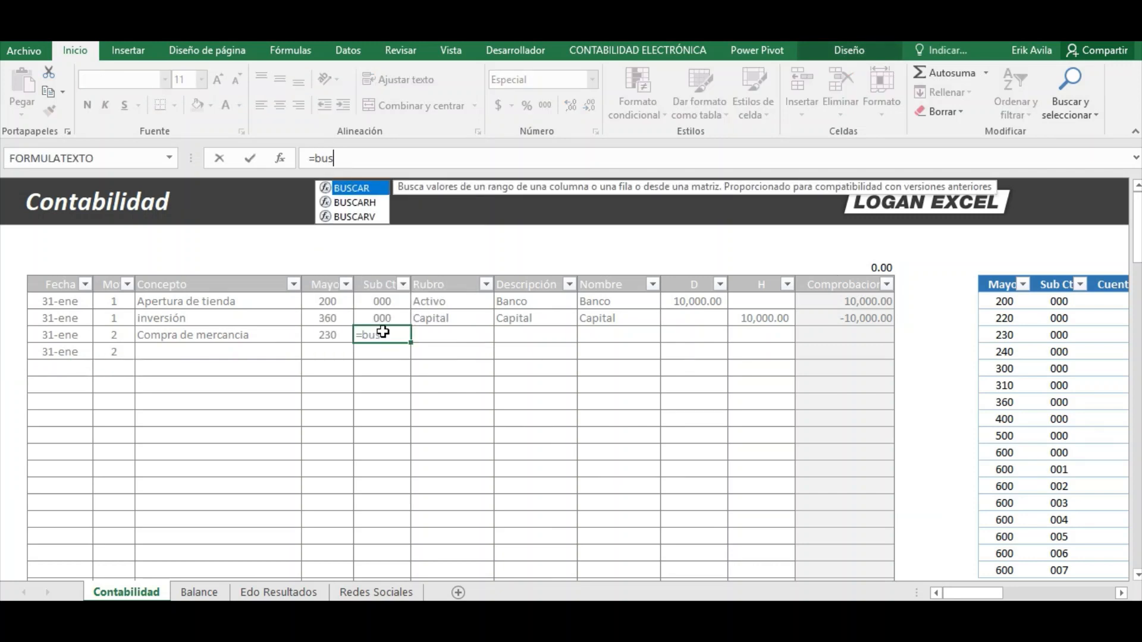
{"action": "double_click", "coordinate": [374, 218]}
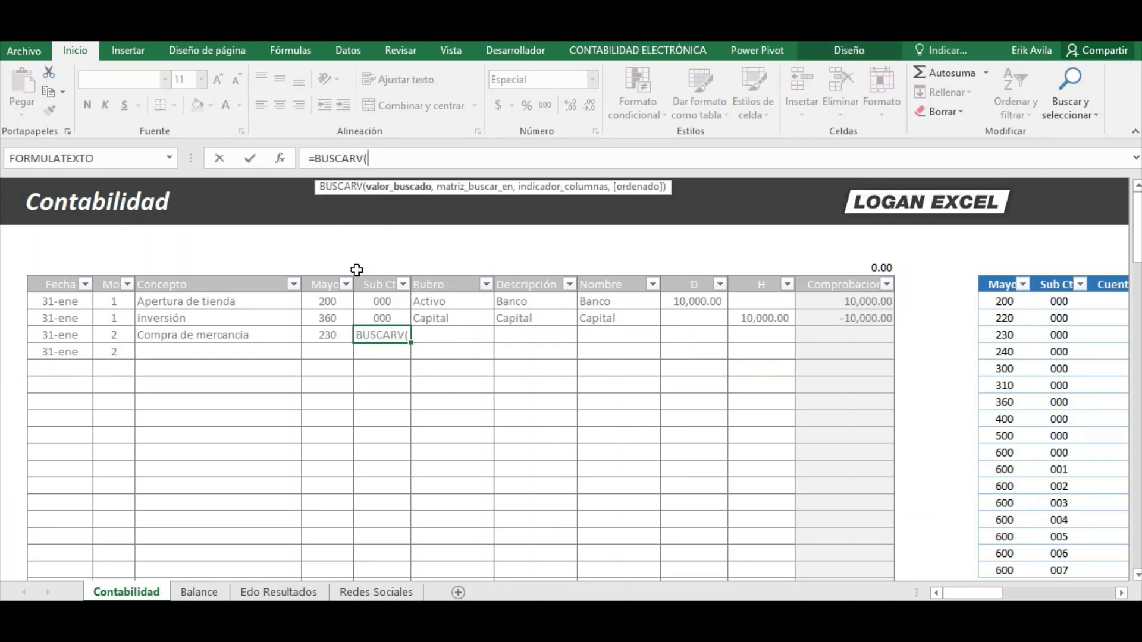
{"action": "left_click", "coordinate": [339, 330]}
{"action": "type", "text": ","}
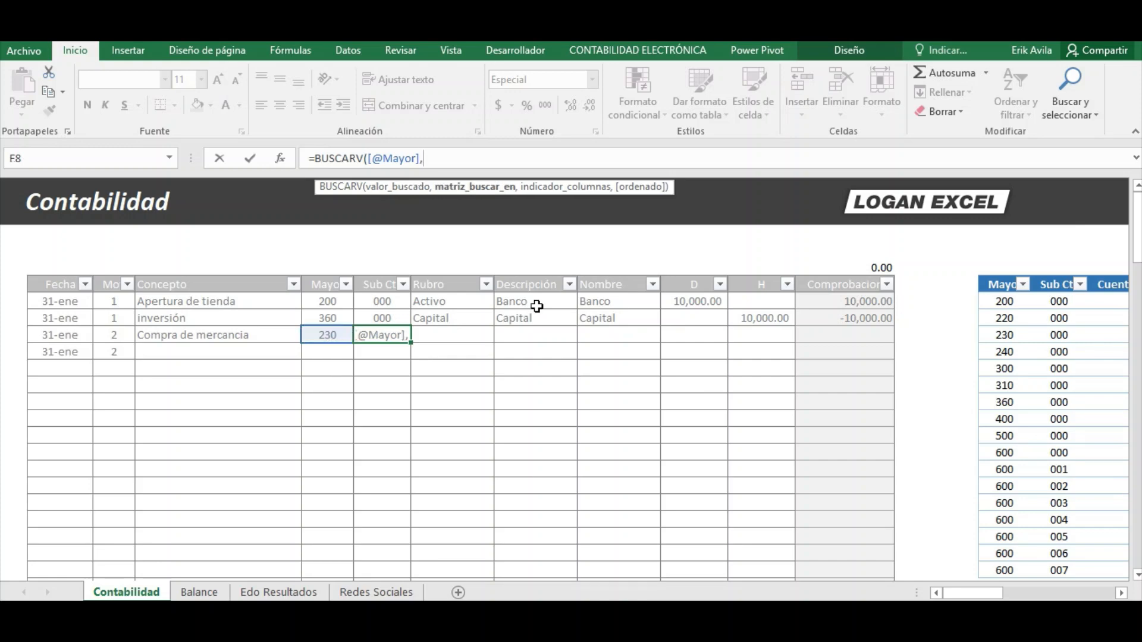
Complete the BUSCARV formula with TablaCatalogo as the lookup range, column index 2 and FALSO for an exact match.
{"action": "left_click_drag", "start_coordinate": [1015, 303], "coordinate": [1044, 569]}
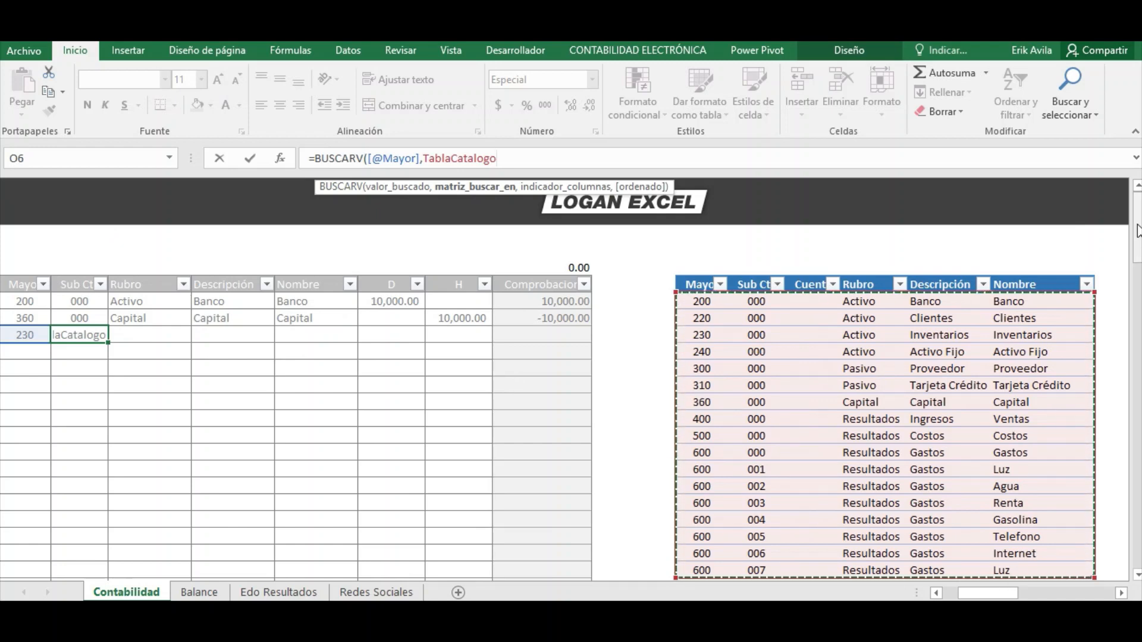
{"action": "left_click_drag", "start_coordinate": [1137, 219], "coordinate": [1138, 229]}
{"action": "left_click", "coordinate": [619, 166]}
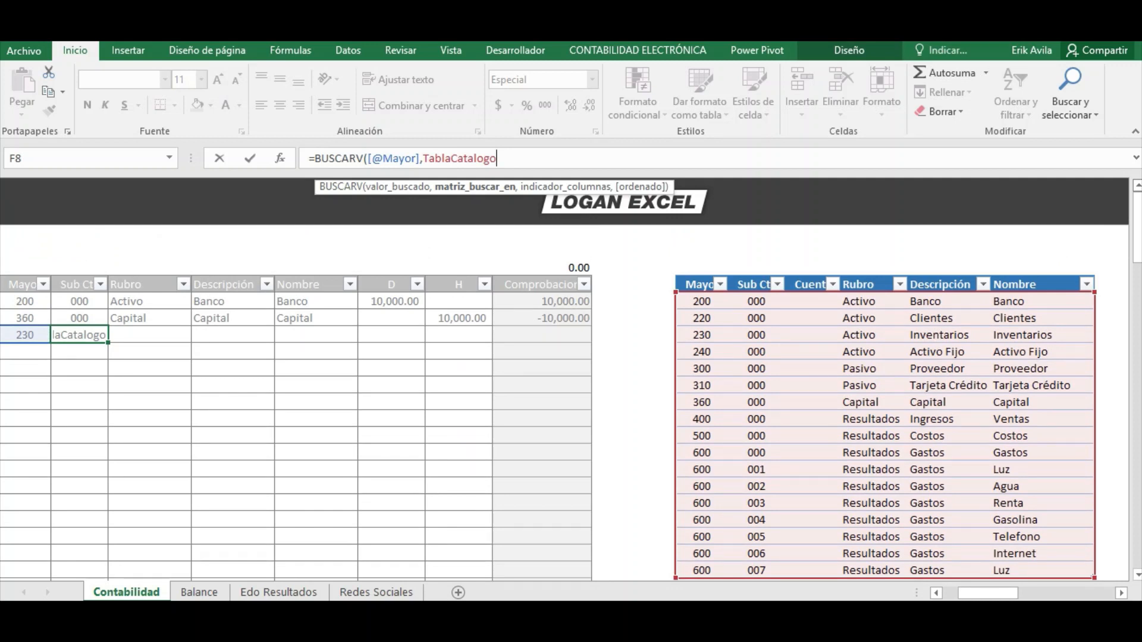
{"action": "type", "text": ","}
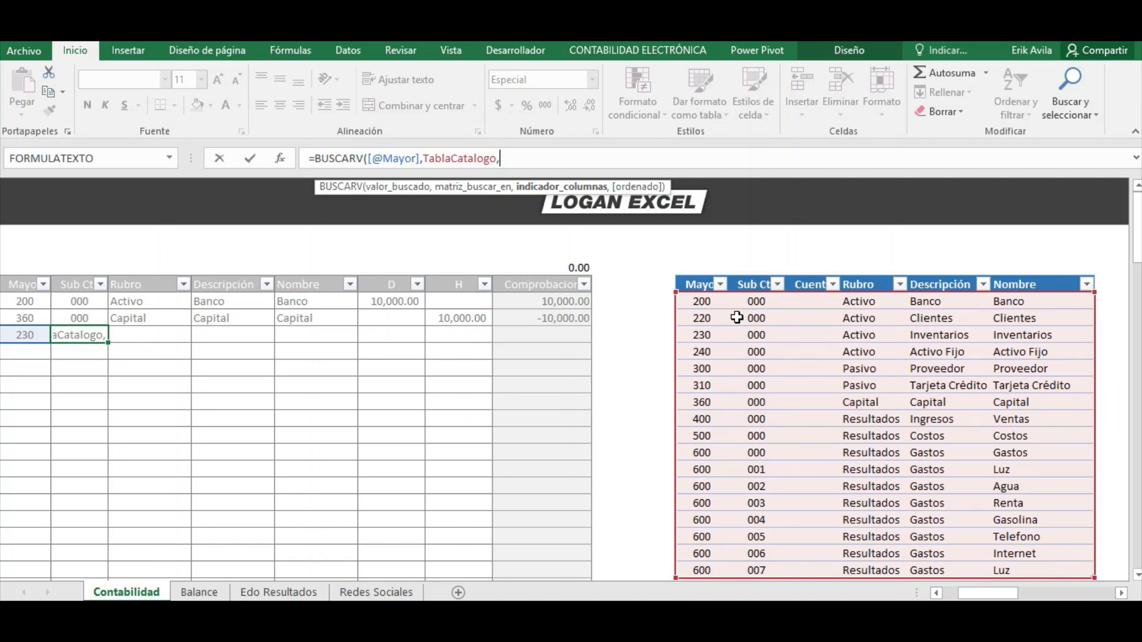
{"action": "type", "text": "2,"}
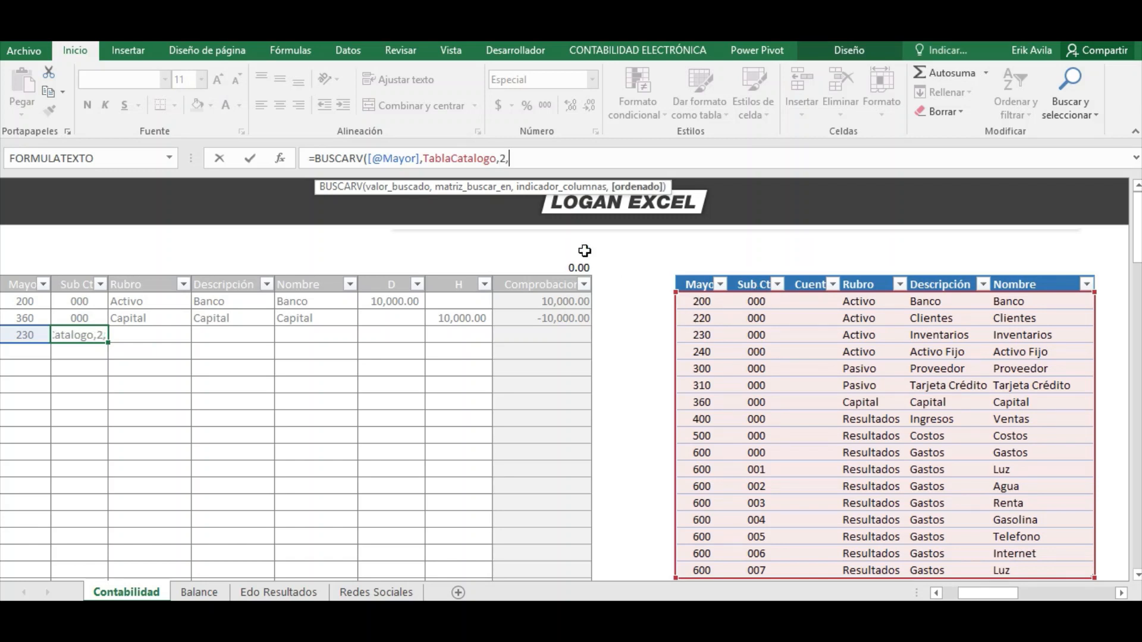
{"action": "type", "text": "falso"}
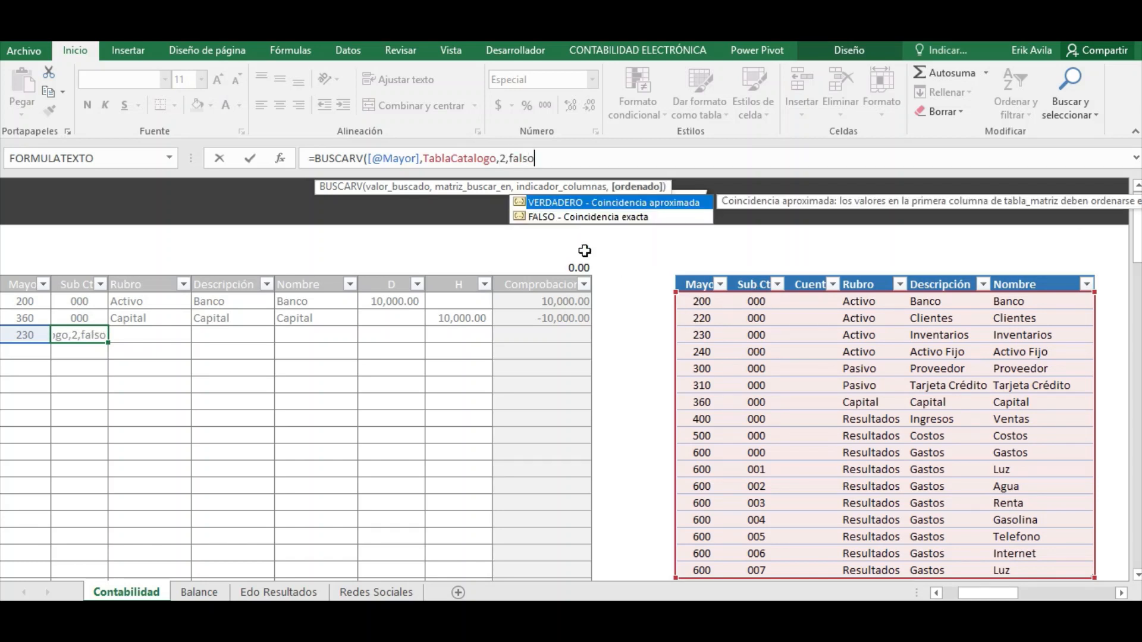
{"action": "key", "text": "ctrl+Return"}
Copy the Sub Cta formula from F8 over cells F6 to F8, replacing the manually entered codes.
{"action": "key", "text": "ctrl+c"}
{"action": "key", "text": "Up"}
{"action": "key", "text": "Up"}
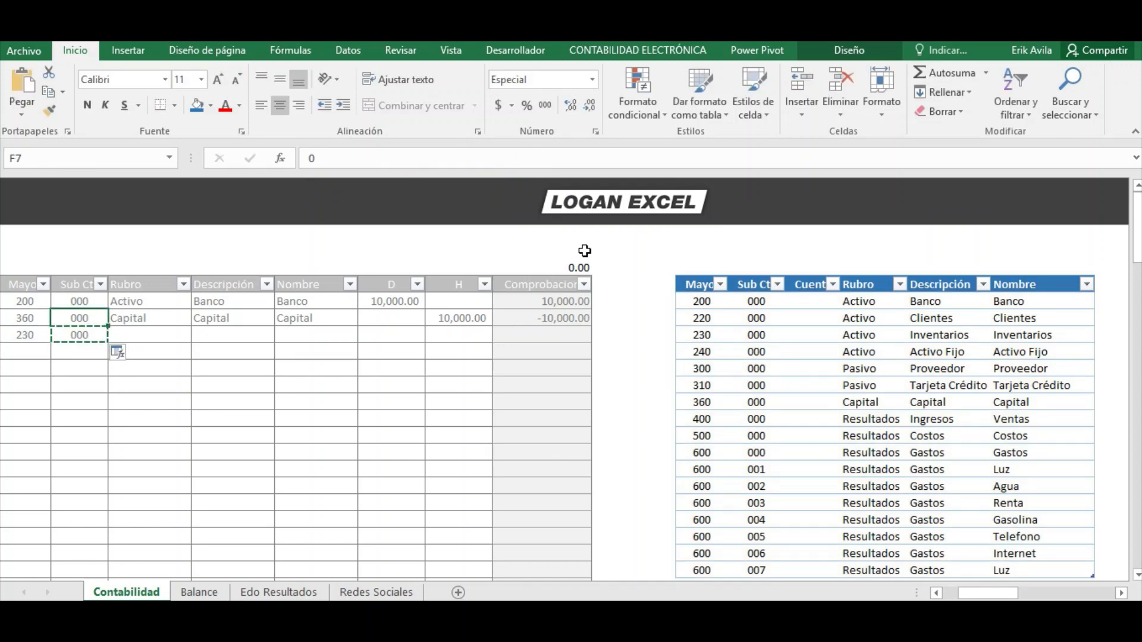
{"action": "key", "text": "shift+Down"}
{"action": "key", "text": "shift+Down"}
{"action": "key", "text": "ctrl+v"}
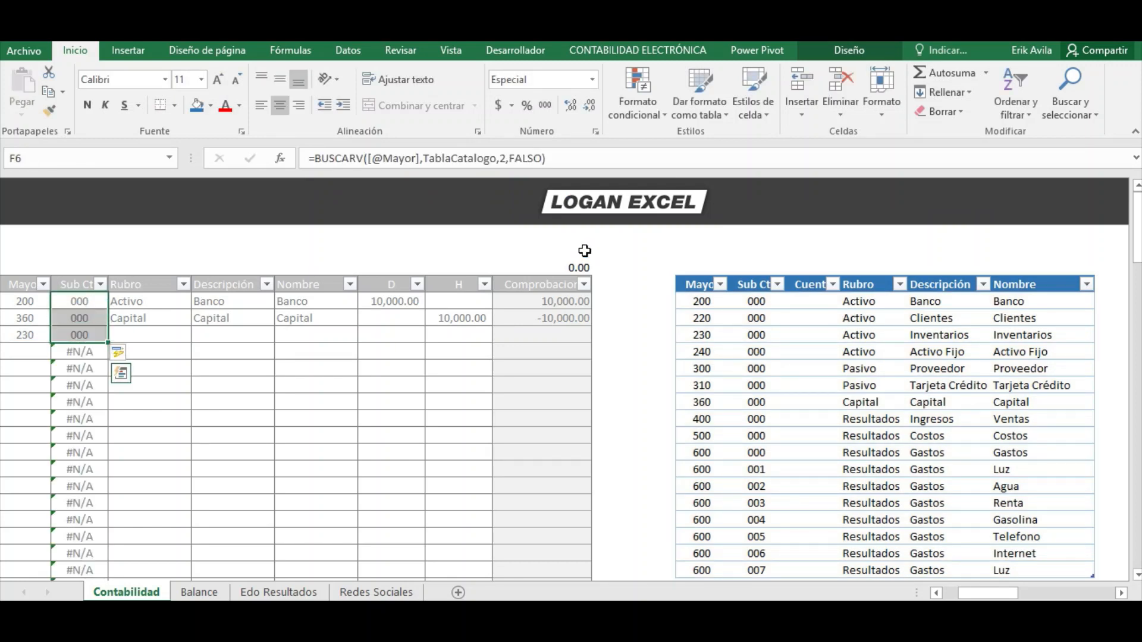
Examine the Sub Cta formula results in the journal rows that have no Mayor account, from row 9 down.
{"action": "left_click_drag", "start_coordinate": [988, 593], "coordinate": [973, 593]}
{"action": "left_click", "coordinate": [375, 347]}
{"action": "key", "text": "Down"}
{"action": "key", "text": "Down"}
{"action": "key", "text": "Down"}
{"action": "key", "text": "Down"}
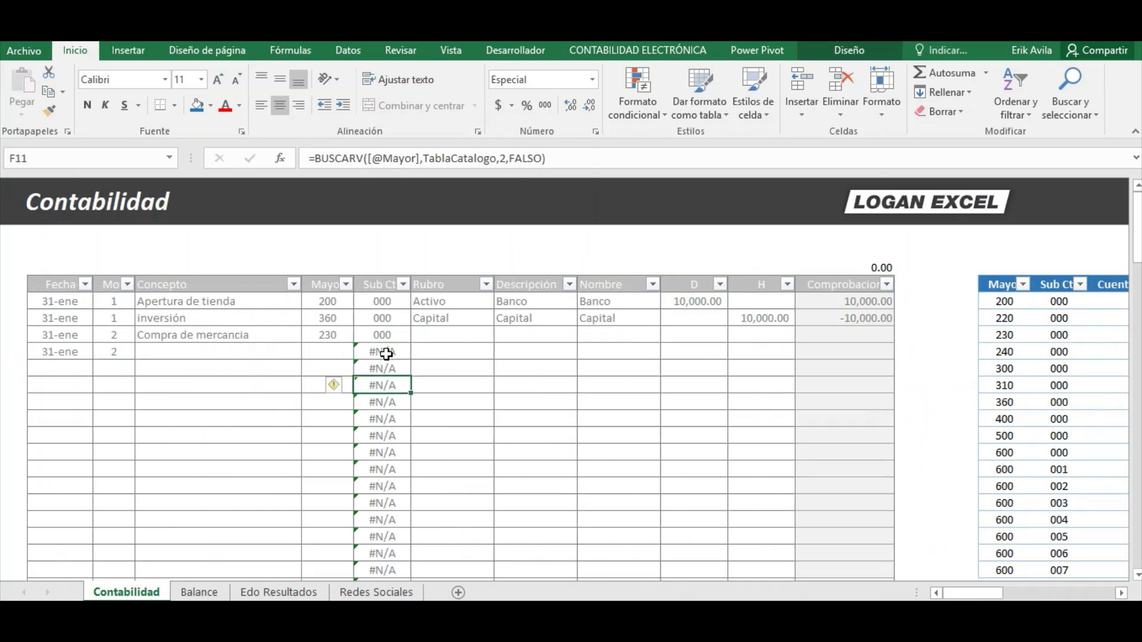
{"action": "left_click", "coordinate": [332, 351]}
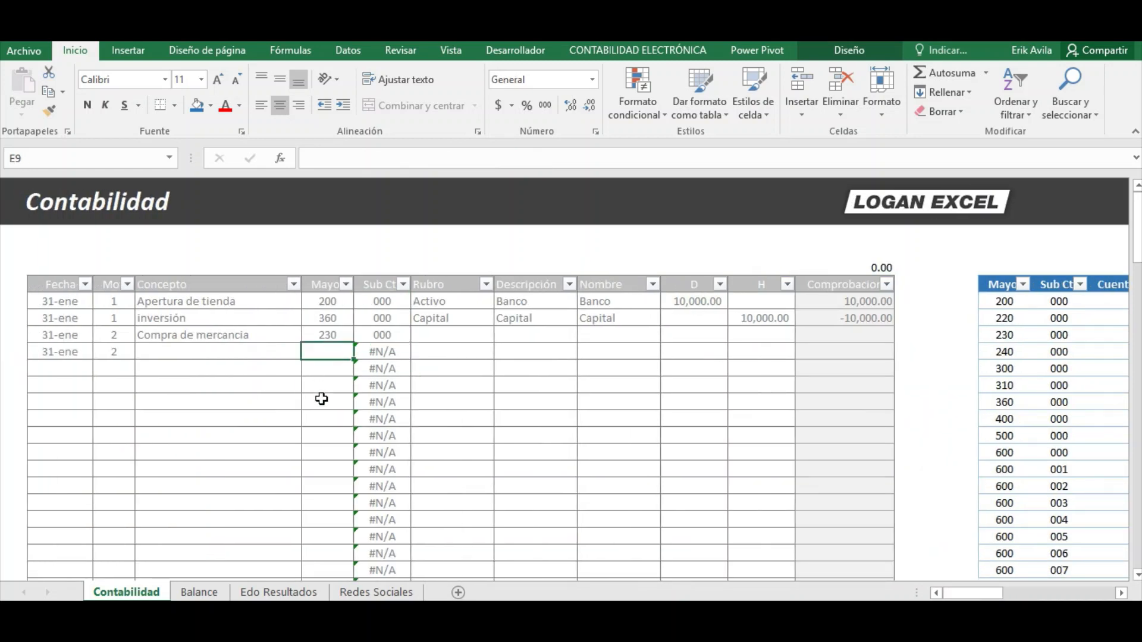
{"action": "left_click", "coordinate": [321, 399]}
{"action": "left_click", "coordinate": [347, 351]}
{"action": "left_click", "coordinate": [375, 352]}
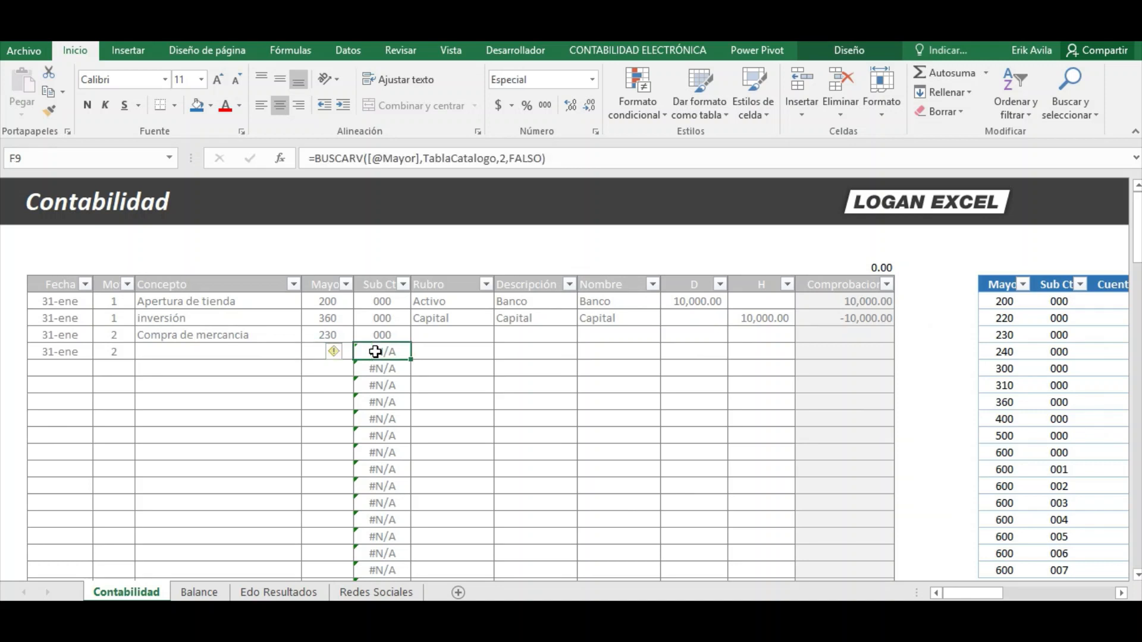
{"action": "left_click", "coordinate": [380, 383]}
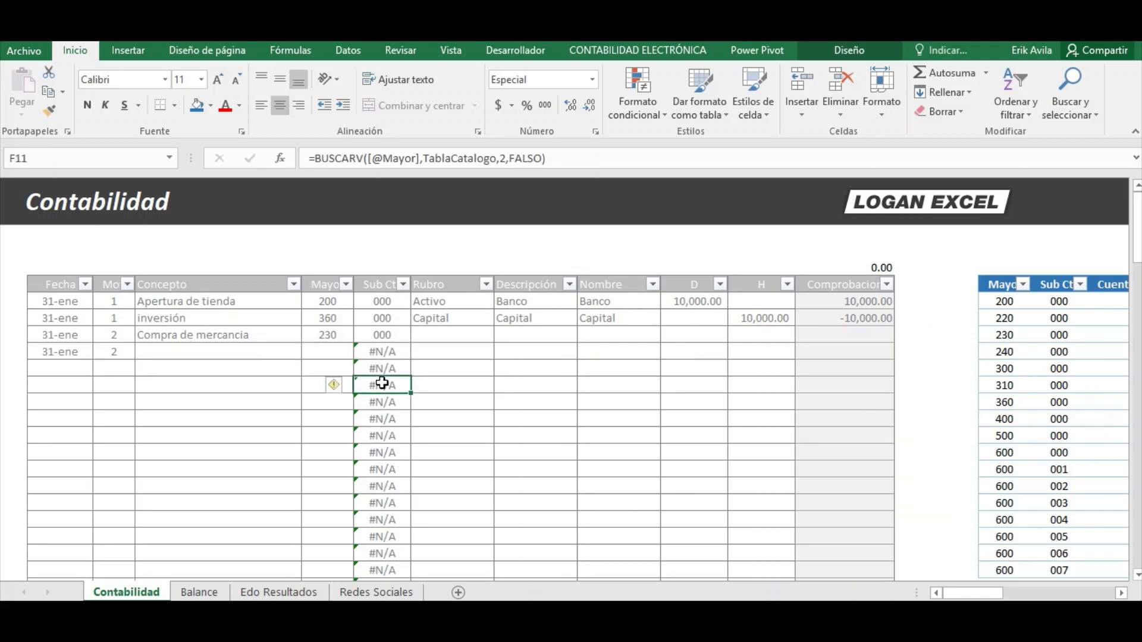
{"action": "left_click", "coordinate": [399, 352]}
Review the Rubro, Descripción and Nombre cells of movement 2 and compare the Sub Cta formulas in F8 and F9.
{"action": "left_click", "coordinate": [434, 336]}
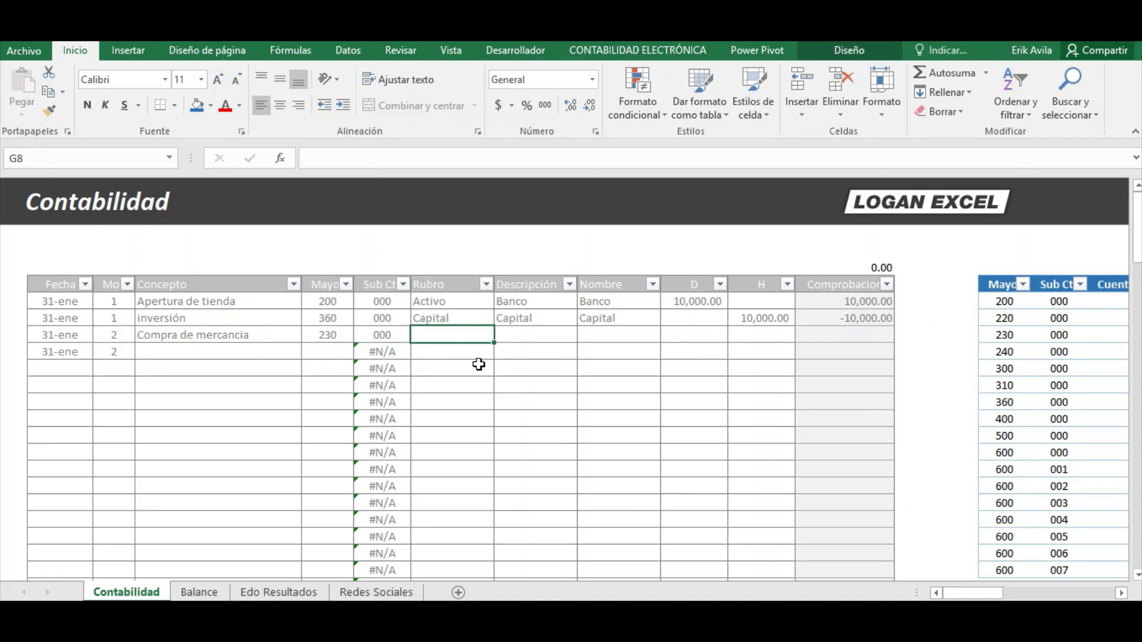
{"action": "left_click", "coordinate": [455, 325]}
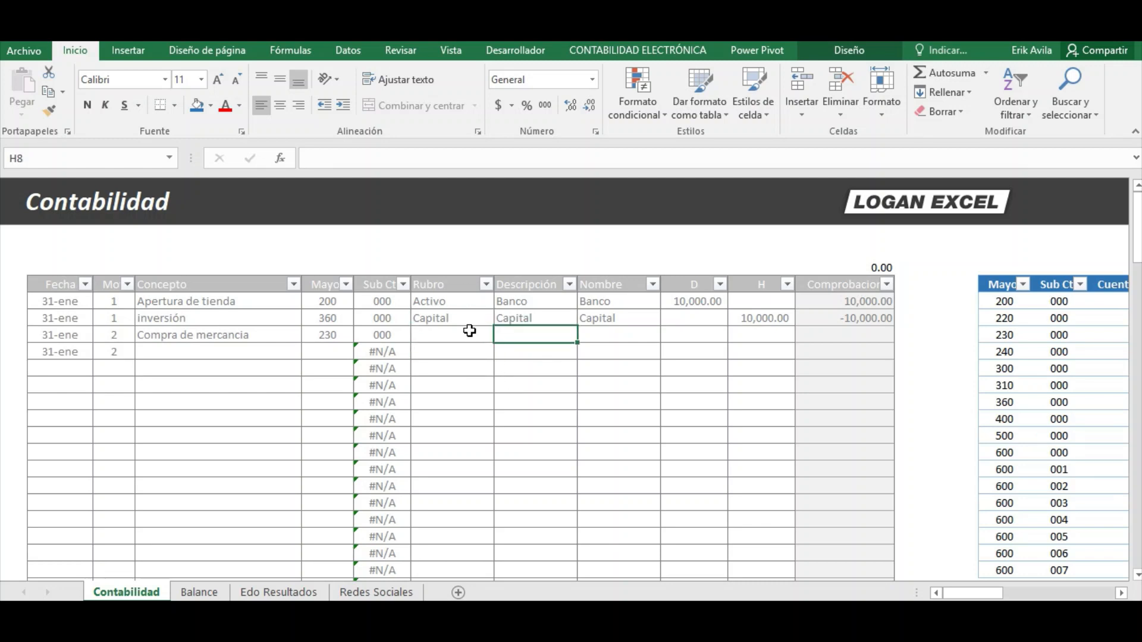
{"action": "left_click_drag", "start_coordinate": [468, 329], "coordinate": [635, 326]}
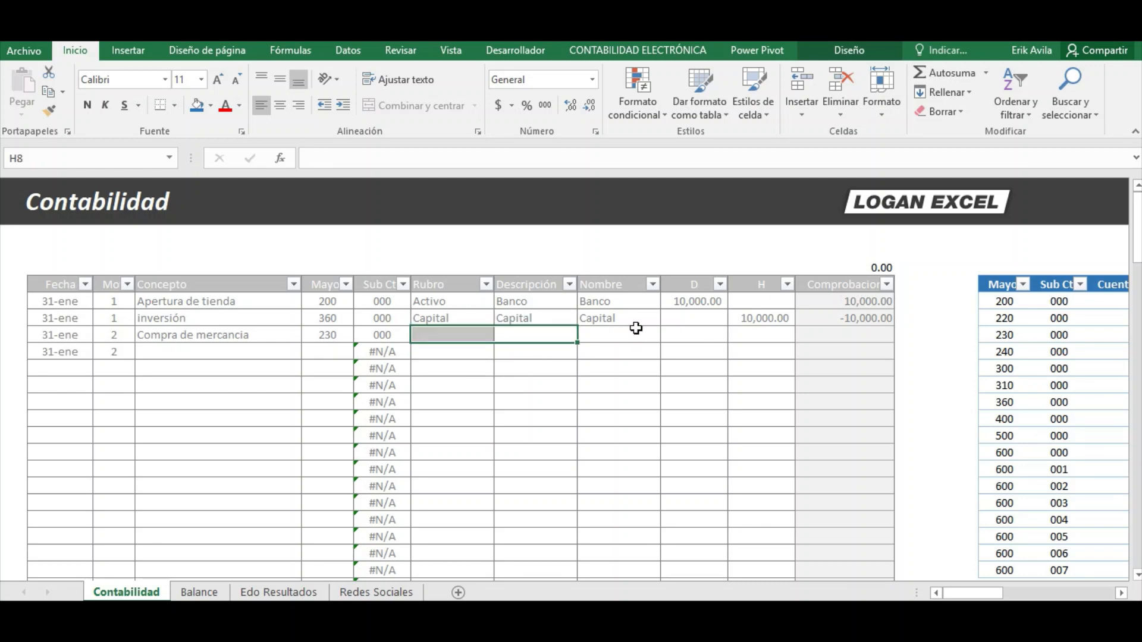
{"action": "left_click", "coordinate": [471, 318]}
{"action": "left_click", "coordinate": [538, 331]}
{"action": "left_click", "coordinate": [321, 351]}
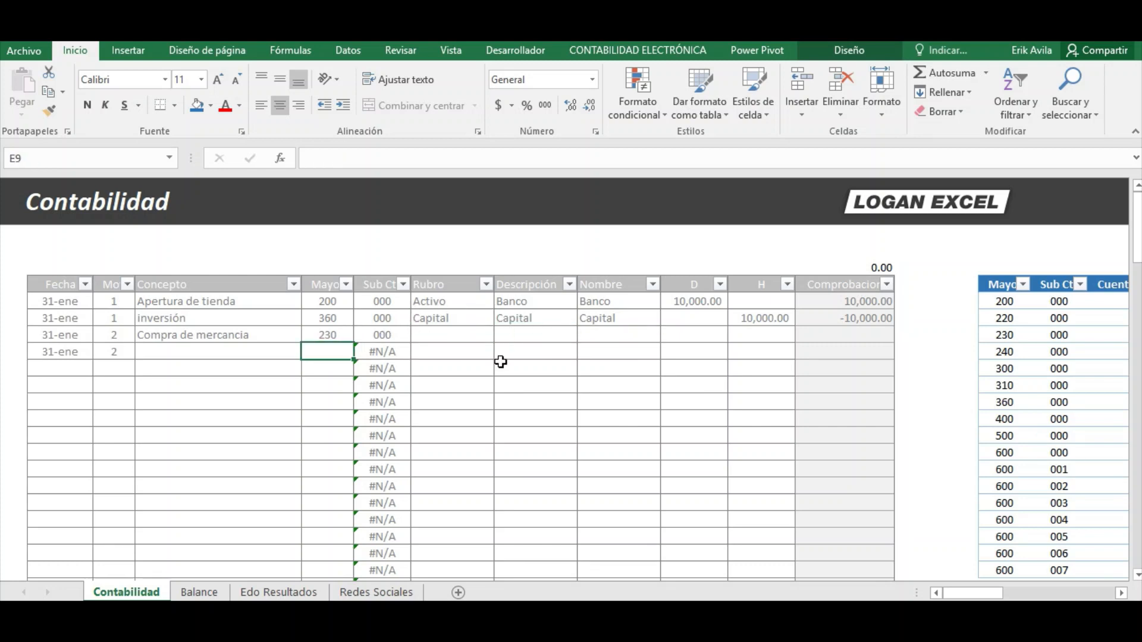
{"action": "left_click", "coordinate": [470, 342]}
{"action": "left_click", "coordinate": [470, 355]}
{"action": "left_click", "coordinate": [465, 333]}
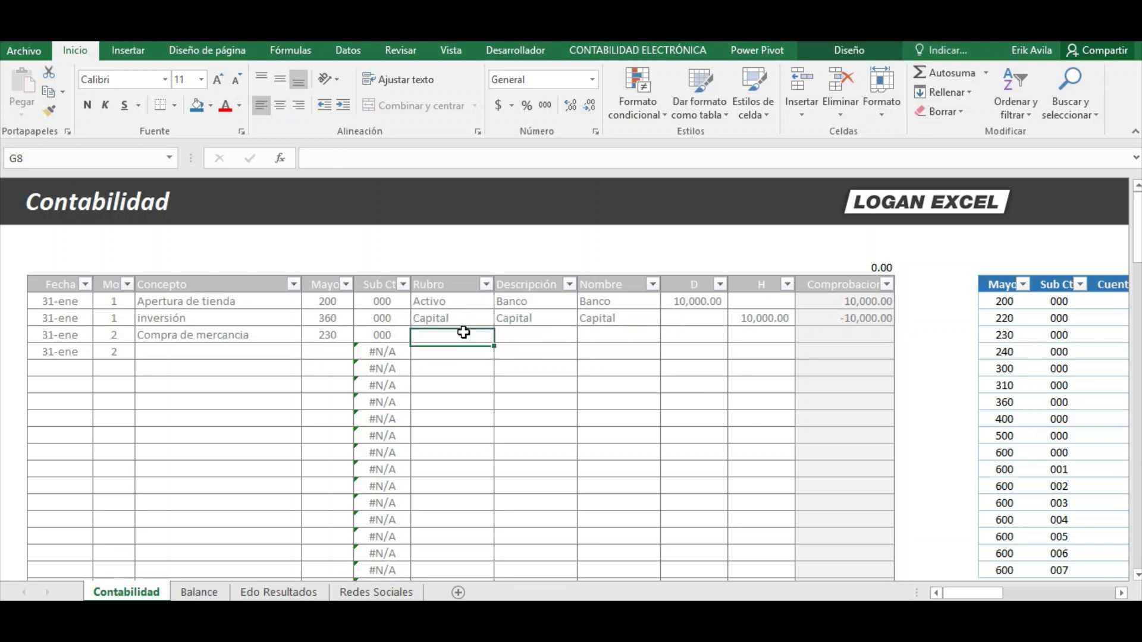
{"action": "left_click", "coordinate": [391, 350]}
{"action": "left_click", "coordinate": [390, 329]}
{"action": "left_click", "coordinate": [391, 361]}
{"action": "left_click", "coordinate": [387, 334]}
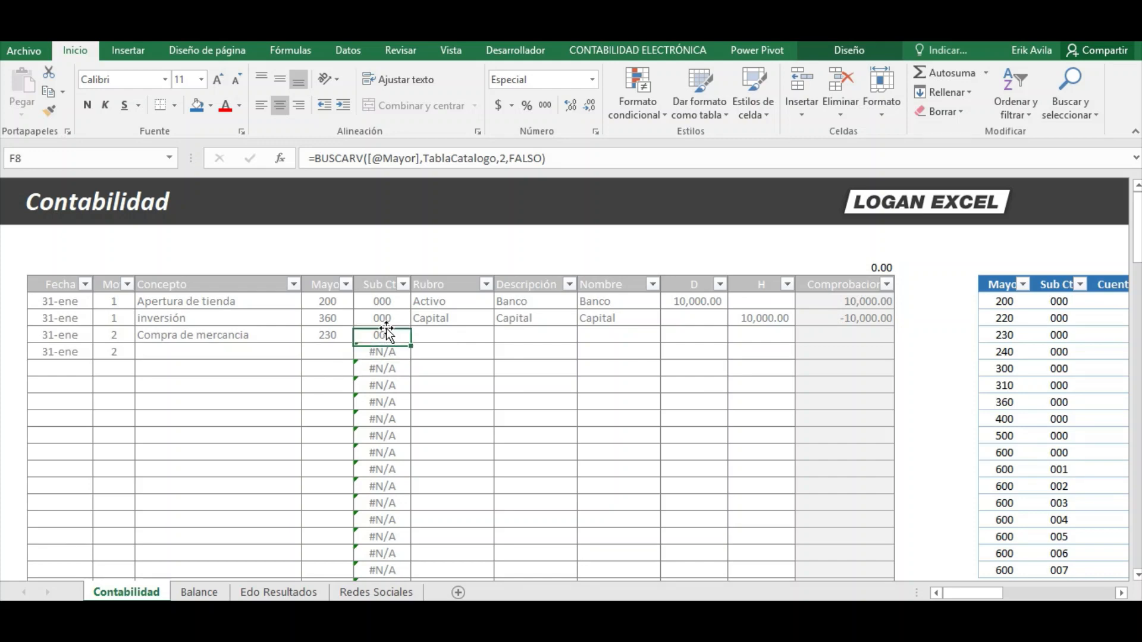
{"action": "left_click", "coordinate": [392, 355]}
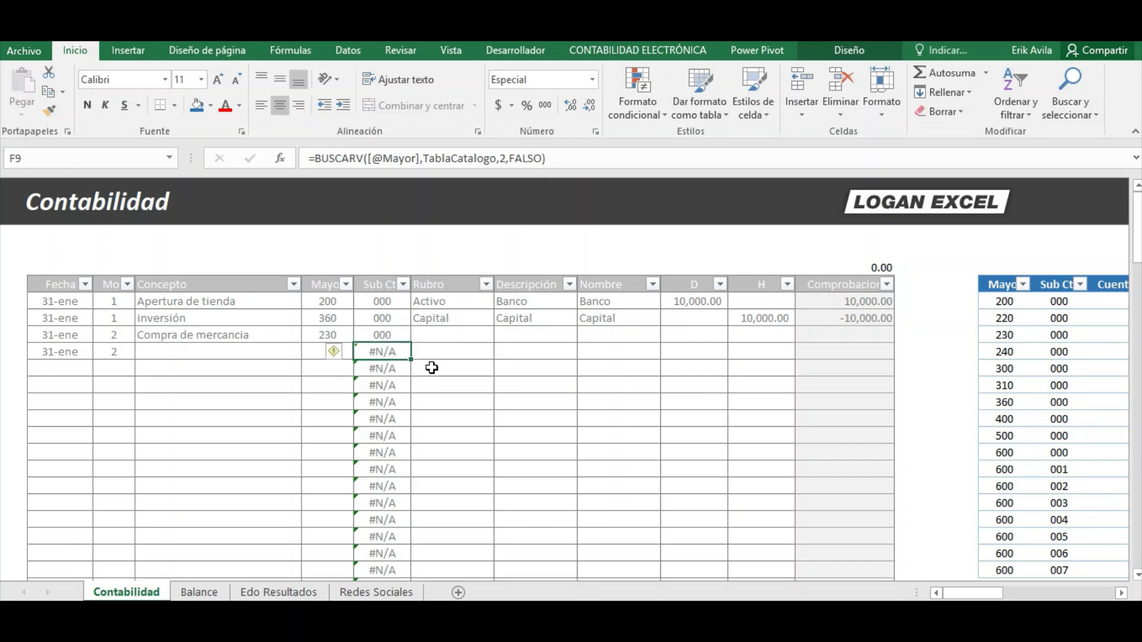
Clear the BUSCARV formulas from the entire Sub Cta column of the journal table.
{"action": "key", "text": "ctrl+shift+Down"}
{"action": "key", "text": "Up"}
{"action": "key", "text": "Up"}
{"action": "key", "text": "Up"}
{"action": "key", "text": "Up"}
{"action": "key", "text": "Up"}
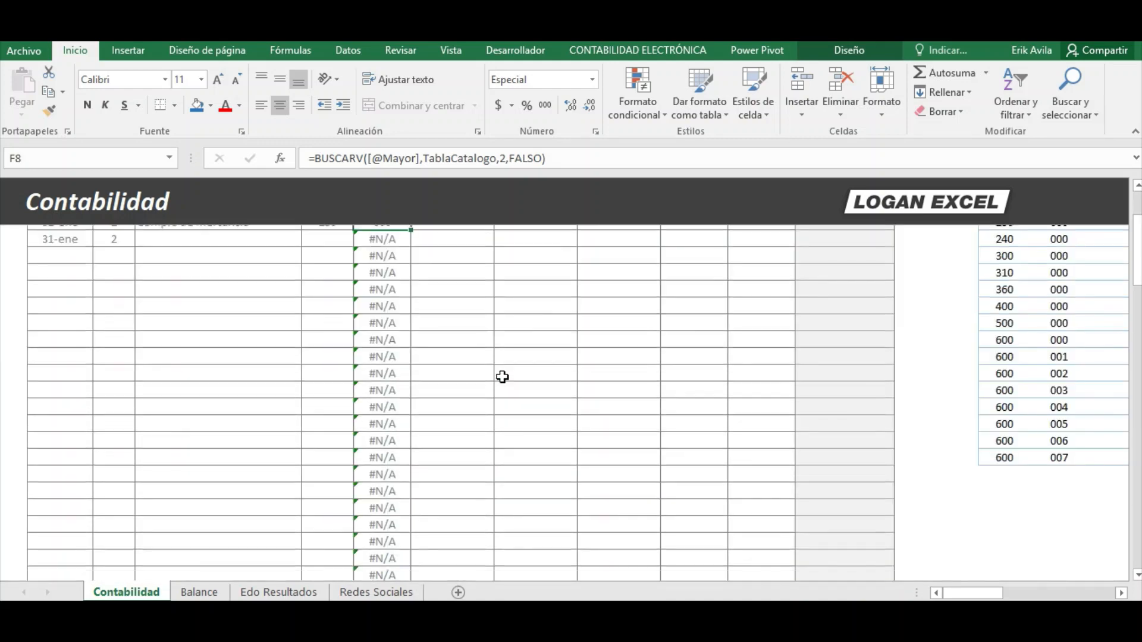
{"action": "key", "text": "Down"}
{"action": "key", "text": "Down"}
{"action": "key", "text": "ctrl+shift+Down"}
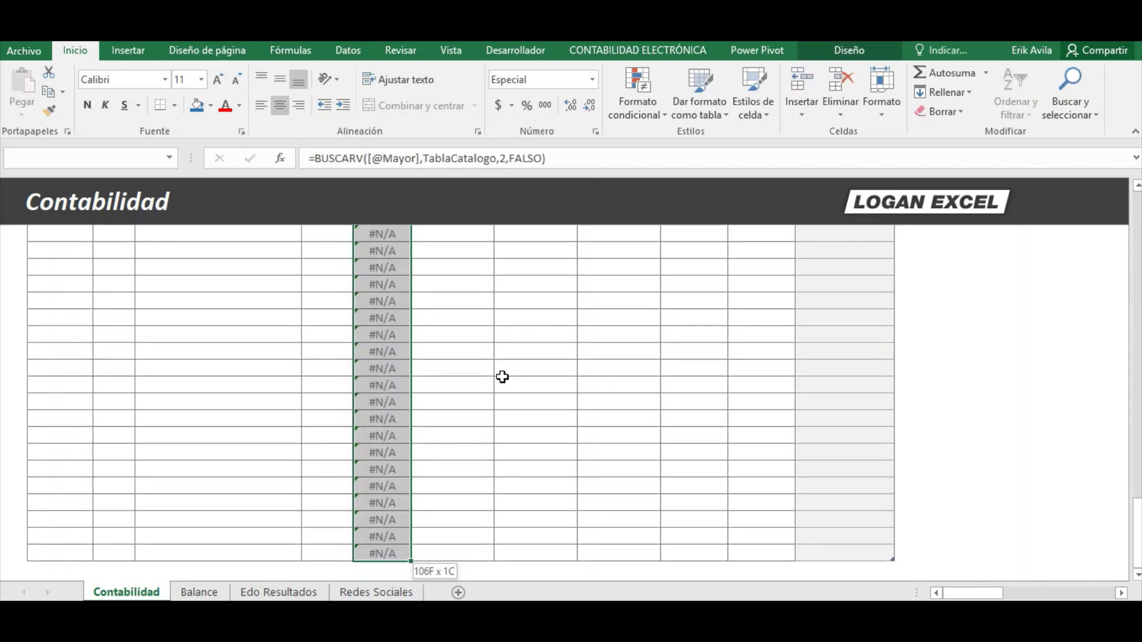
{"action": "key", "text": "Delete"}
{"action": "key", "text": "ctrl+Up"}
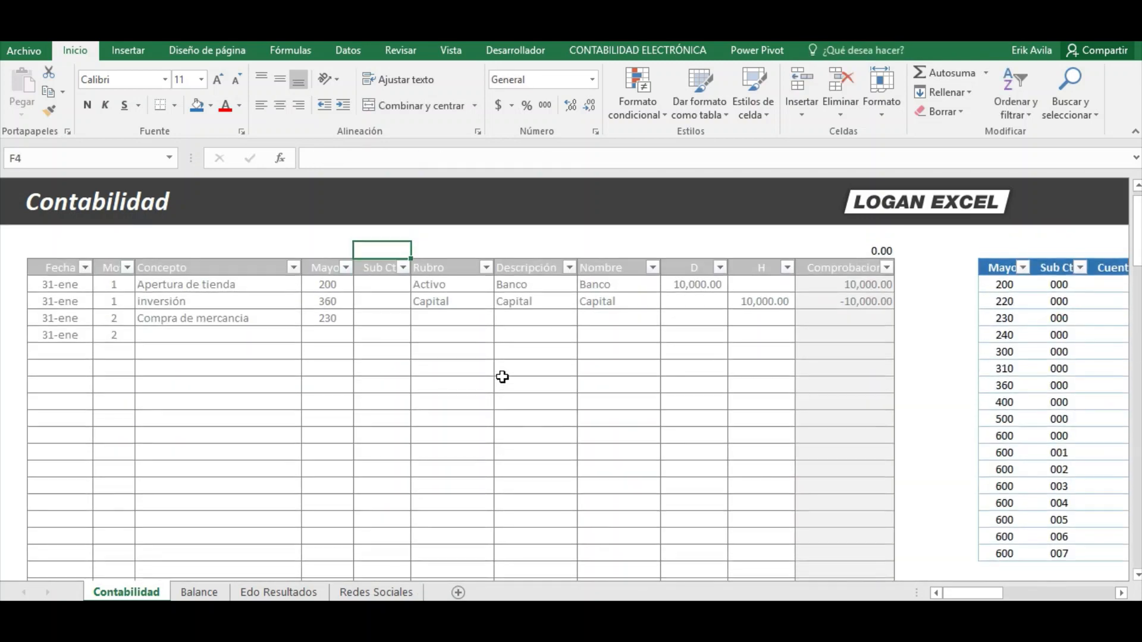
Enter the code 000 as Sub Cta in the first three journal rows, cells F6 to F8.
{"action": "key", "text": "Down"}
{"action": "type", "text": "0"}
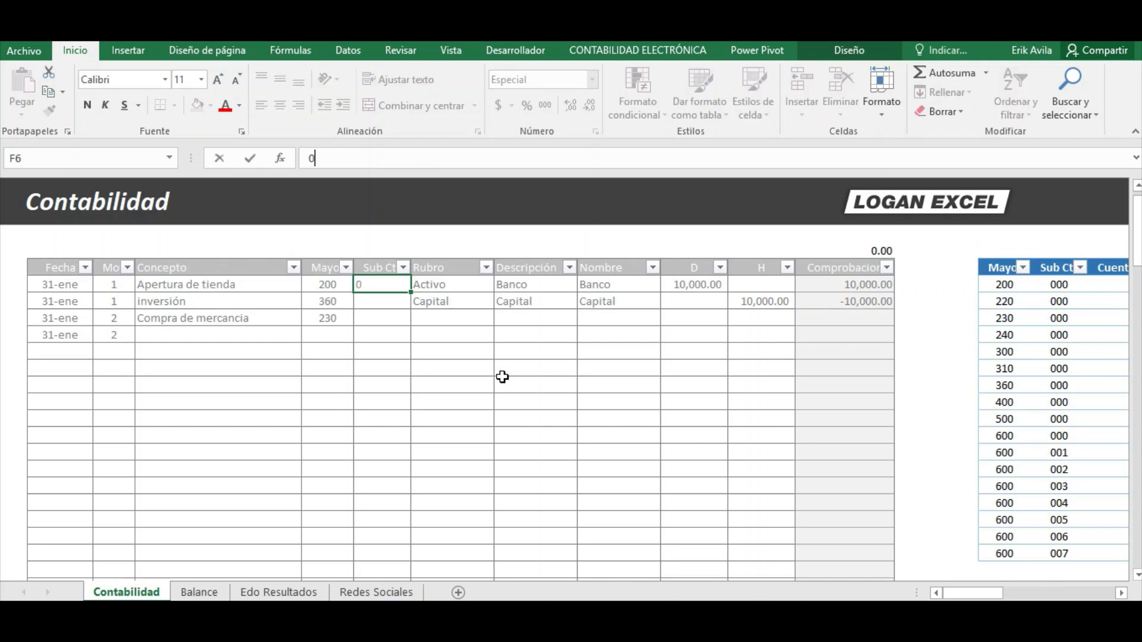
{"action": "key", "text": "Return"}
{"action": "key", "text": "Return"}
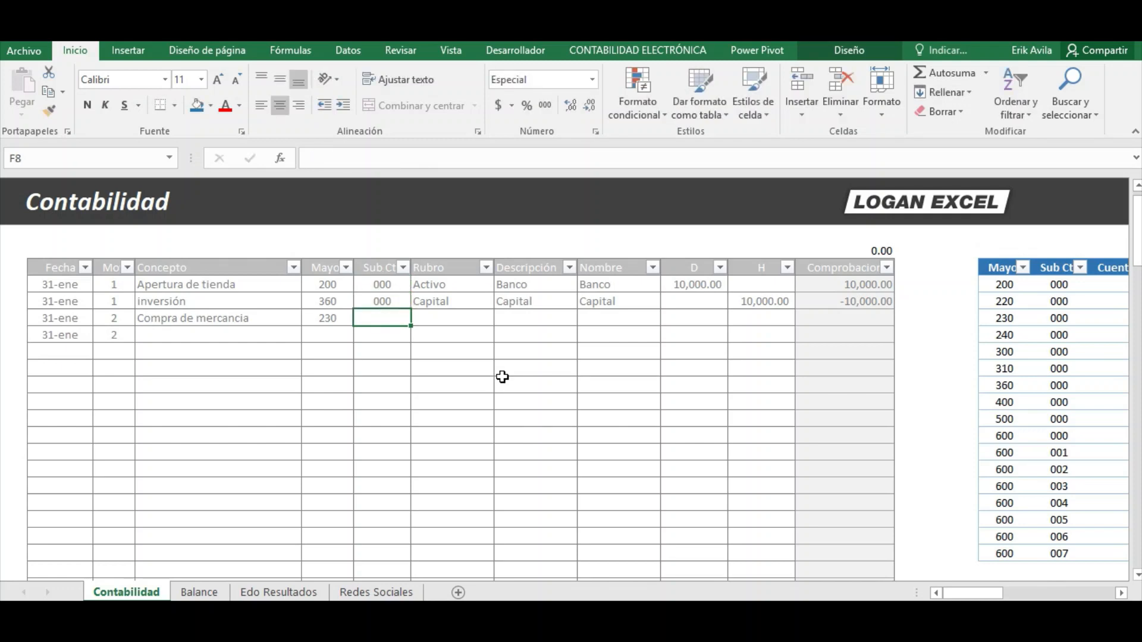
{"action": "type", "text": "000"}
{"action": "key", "text": "Up"}
{"action": "key", "text": "Right"}
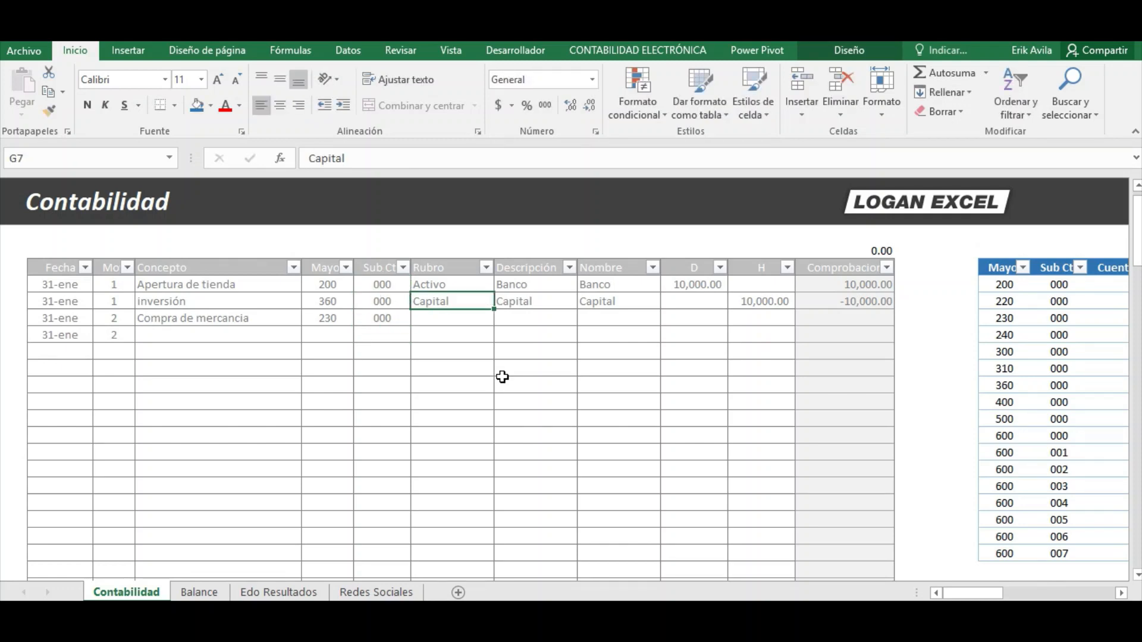
{"action": "key", "text": "Up"}
{"action": "key", "text": "Up"}
{"action": "key", "text": "Left"}
{"action": "key", "text": "Left"}
{"action": "key", "text": "Left"}
{"action": "key", "text": "Right"}
{"action": "key", "text": "Right"}
{"action": "key", "text": "Left"}
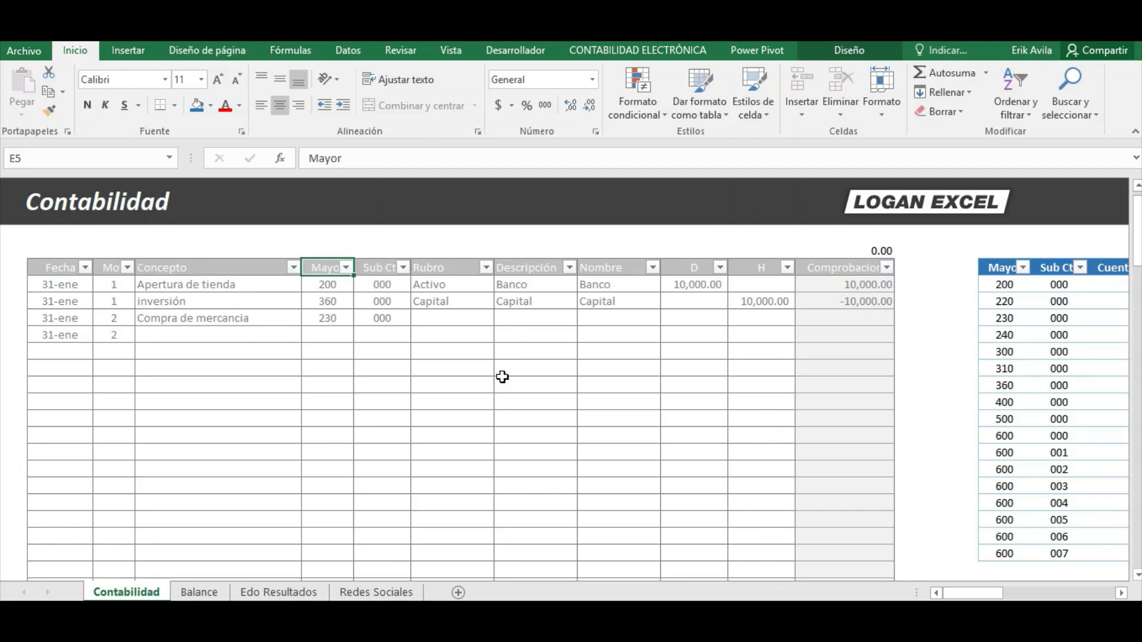
{"action": "key", "text": "Right"}
Start a BUSCARV formula in Rubro cell G8 of the Compra de mercancia row, using that row's Mayor code as lookup value.
{"action": "scroll", "coordinate": [501, 380], "scroll_direction": "up", "scroll_amount": 1}
{"action": "left_click", "coordinate": [459, 304]}
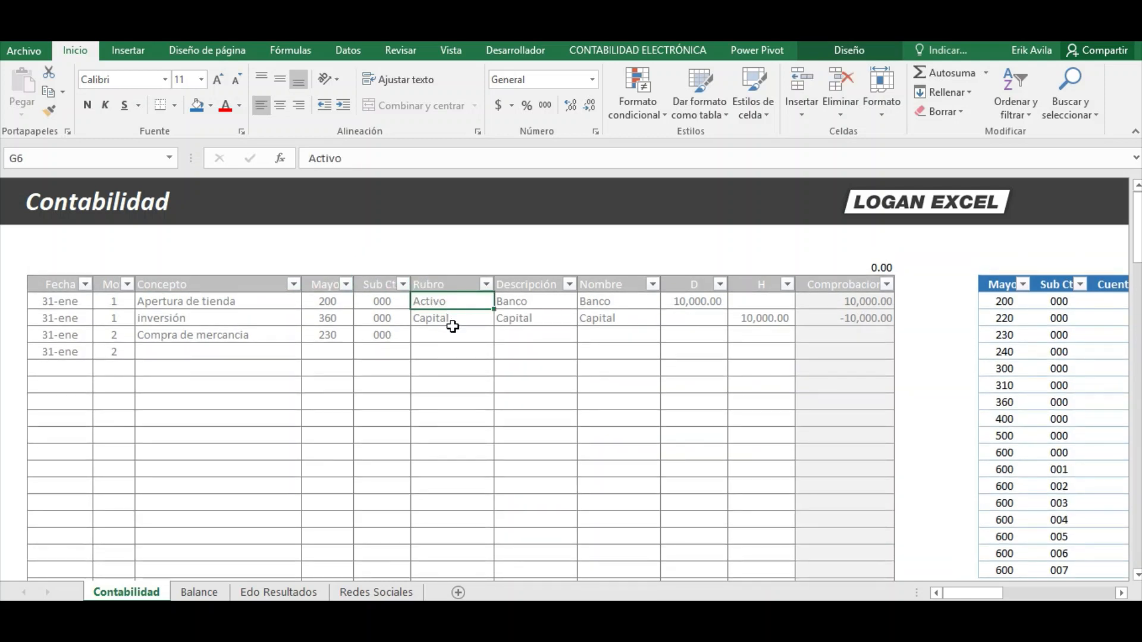
{"action": "left_click", "coordinate": [458, 335]}
{"action": "left_click", "coordinate": [340, 335]}
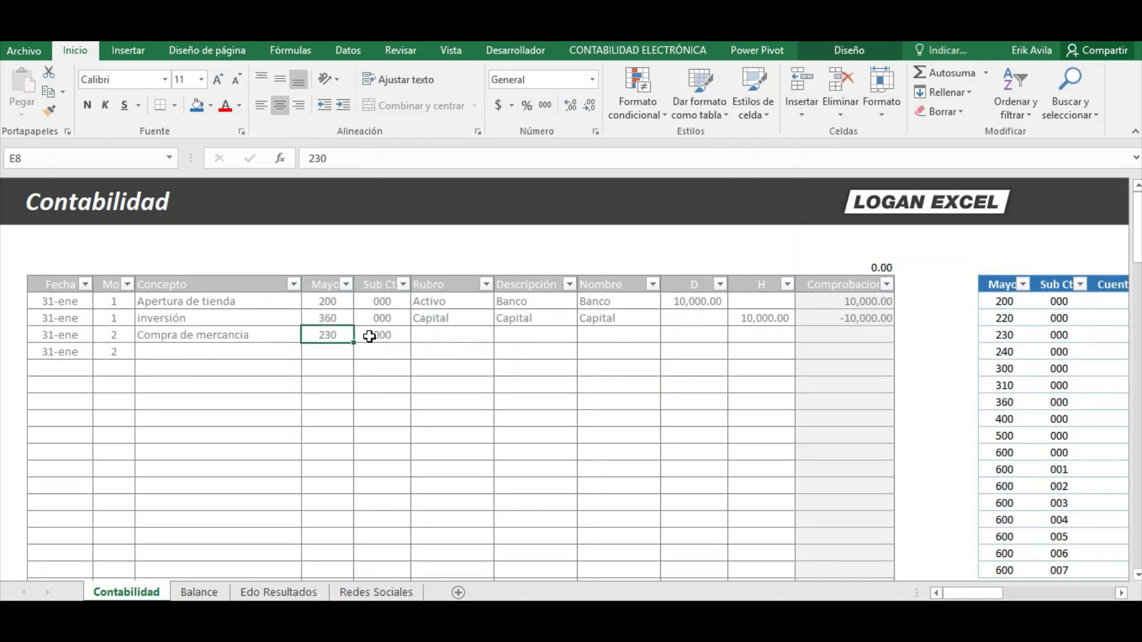
{"action": "left_click", "coordinate": [455, 334]}
{"action": "type", "text": "=bu"}
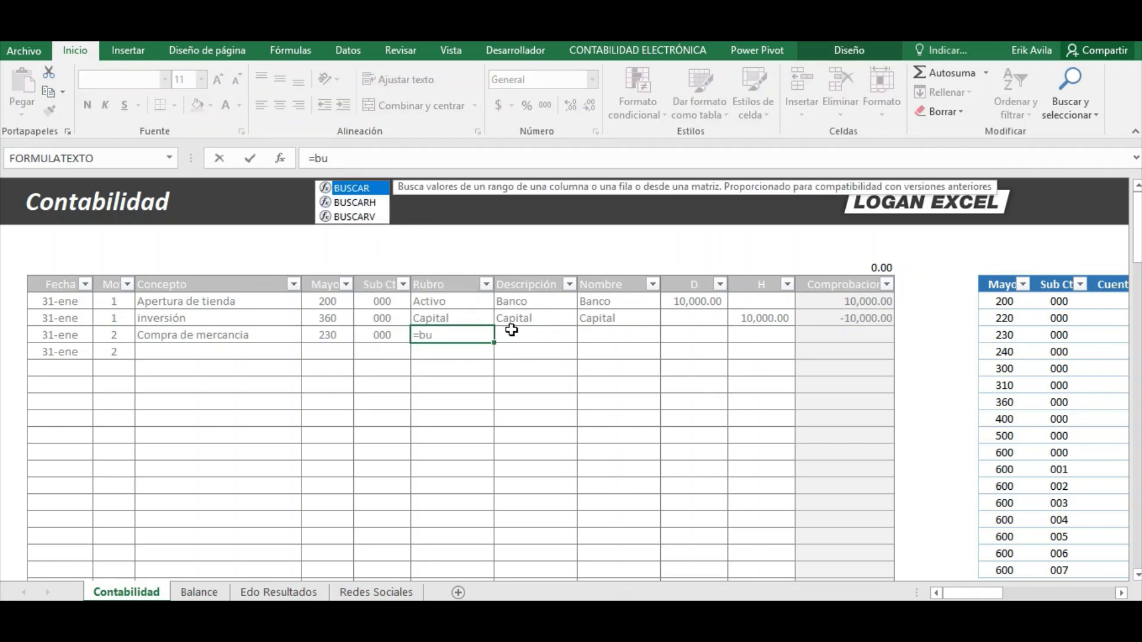
{"action": "double_click", "coordinate": [355, 217]}
{"action": "left_click", "coordinate": [338, 337]}
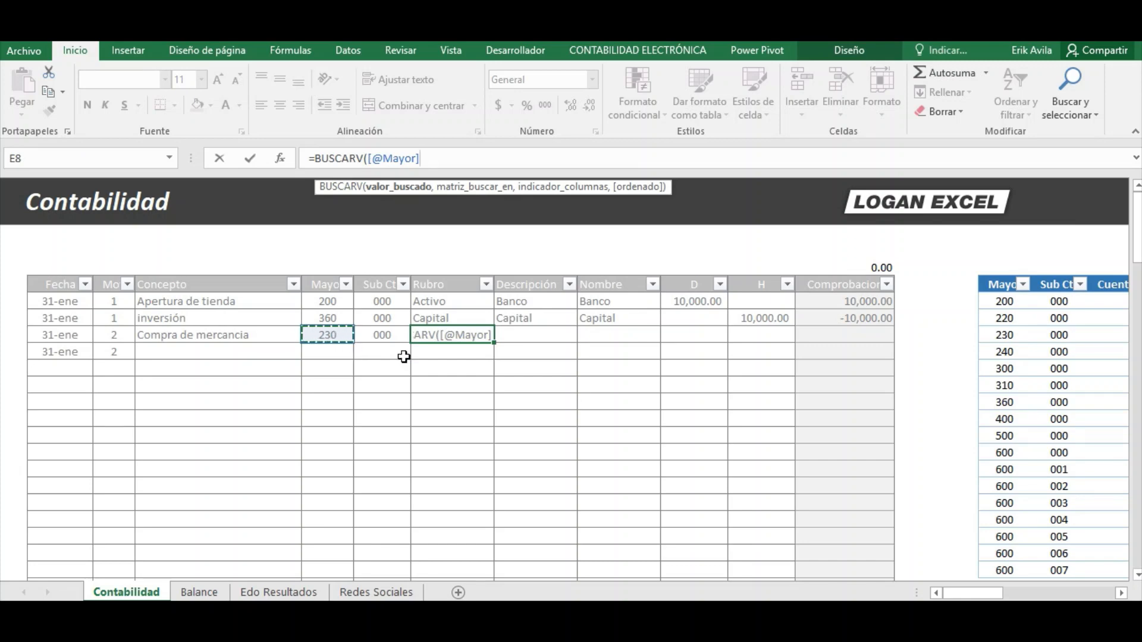
{"action": "type", "text": ","}
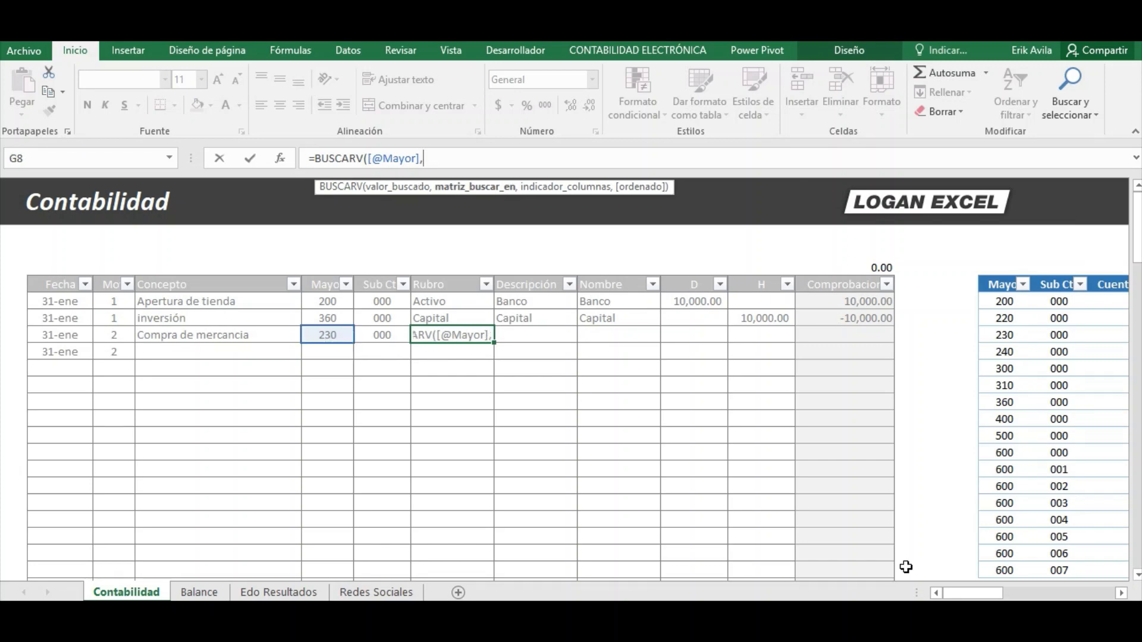
Complete the Rubro formula with TablaCatalogo as the lookup range, column index 4 and FALSO for an exact match.
{"action": "left_click_drag", "start_coordinate": [977, 593], "coordinate": [999, 597]}
{"action": "left_click_drag", "start_coordinate": [586, 285], "coordinate": [963, 553]}
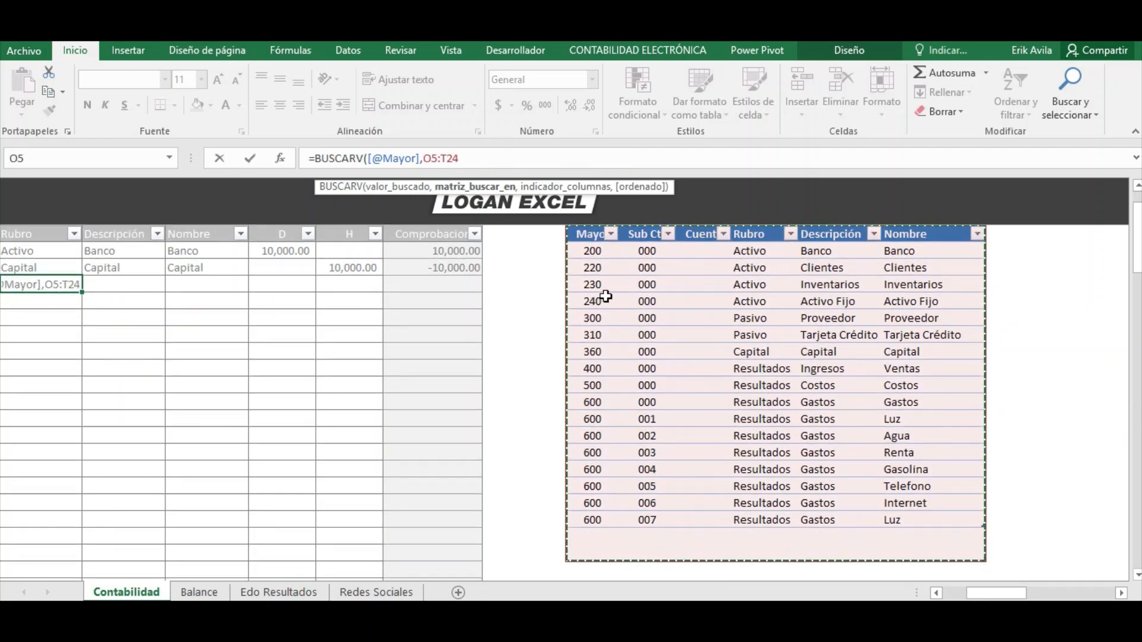
{"action": "left_click_drag", "start_coordinate": [593, 250], "coordinate": [950, 521]}
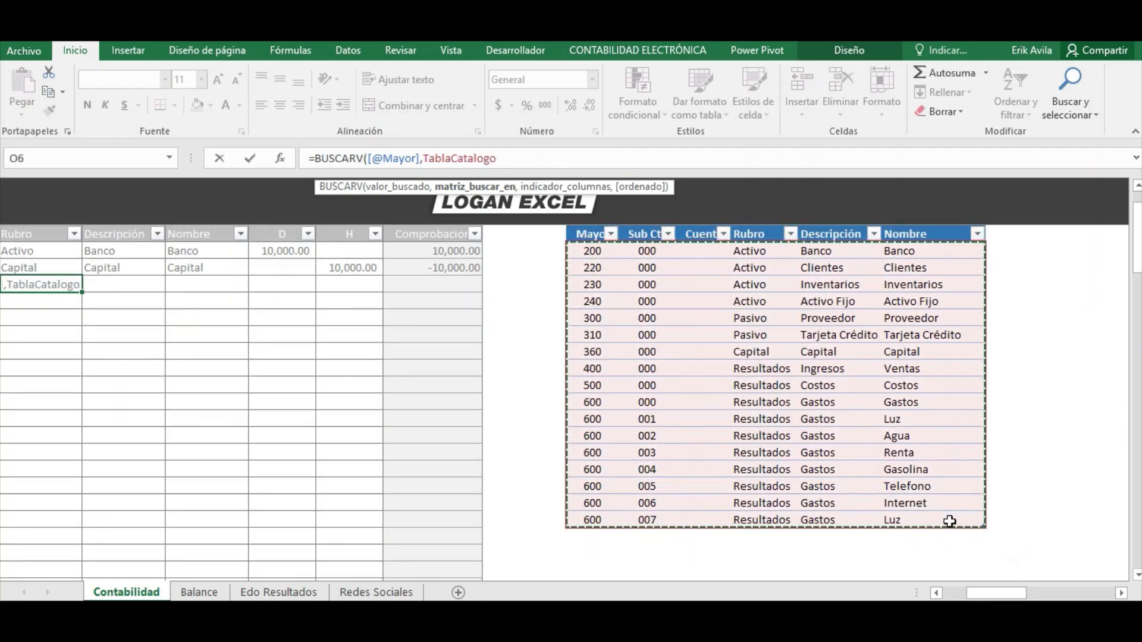
{"action": "type", "text": ","}
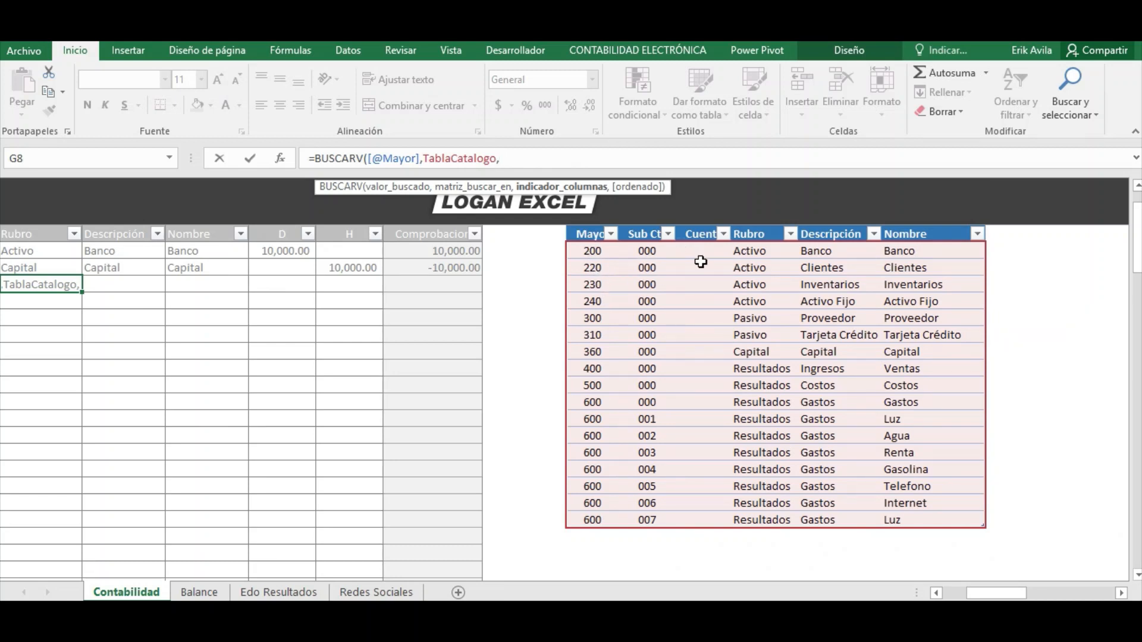
{"action": "type", "text": "4"}
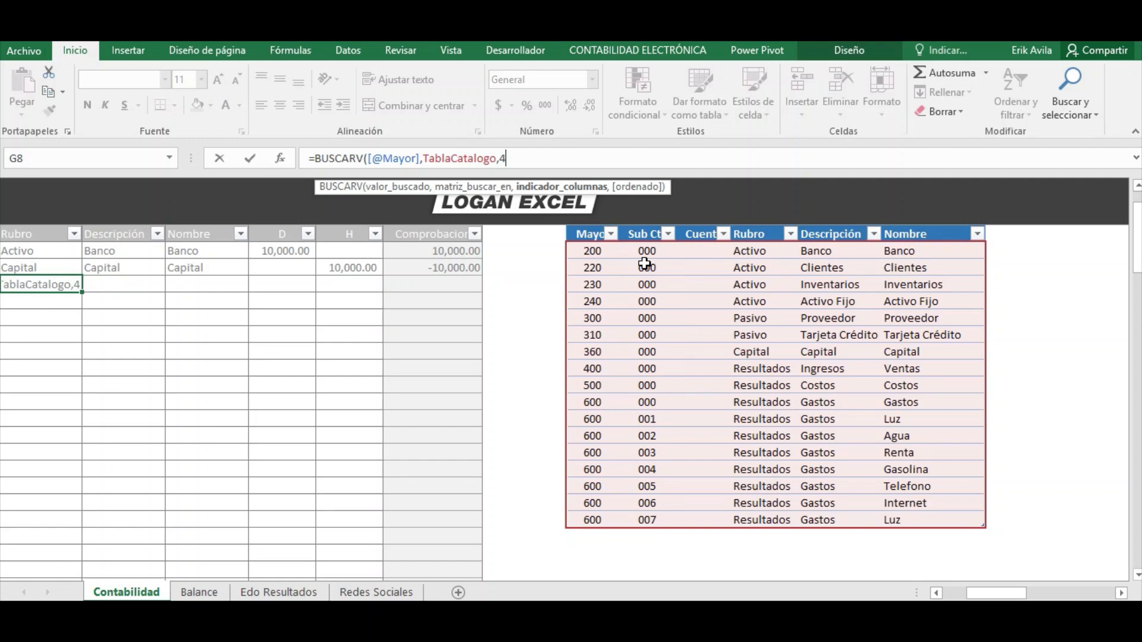
{"action": "type", "text": ",falso)"}
{"action": "key", "text": "Return"}
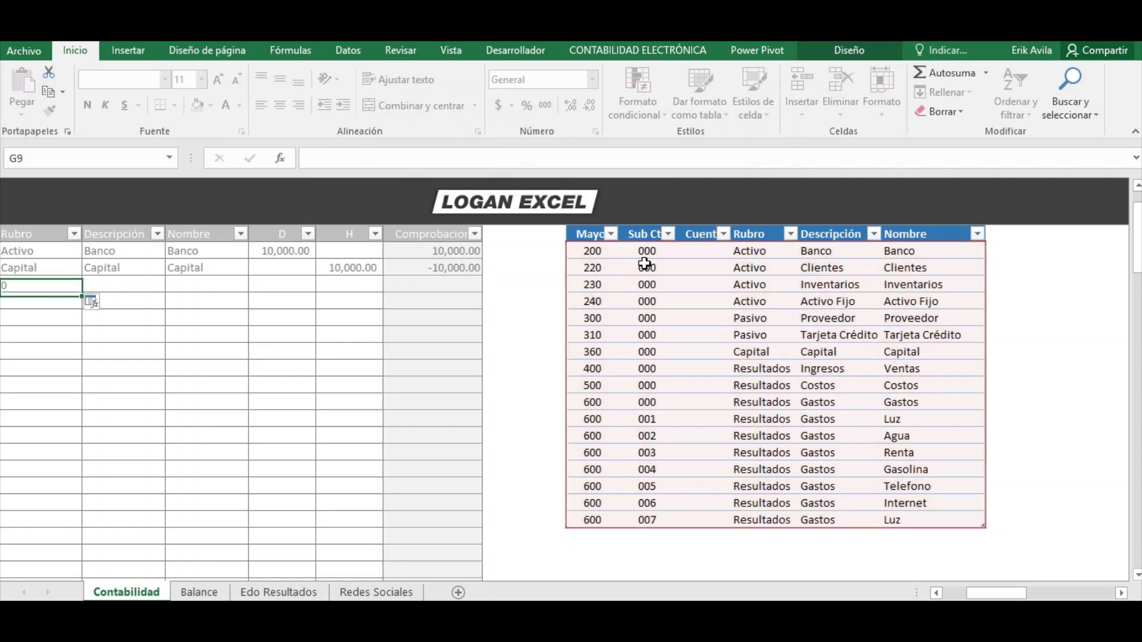
Check the Rubro formula in G8 and examine the Descripción column of the account catalogue.
{"action": "key", "text": "Left"}
{"action": "key", "text": "Left"}
{"action": "key", "text": "Left"}
{"action": "key", "text": "Up"}
{"action": "key", "text": "Right"}
{"action": "key", "text": "Right"}
{"action": "key", "text": "Right"}
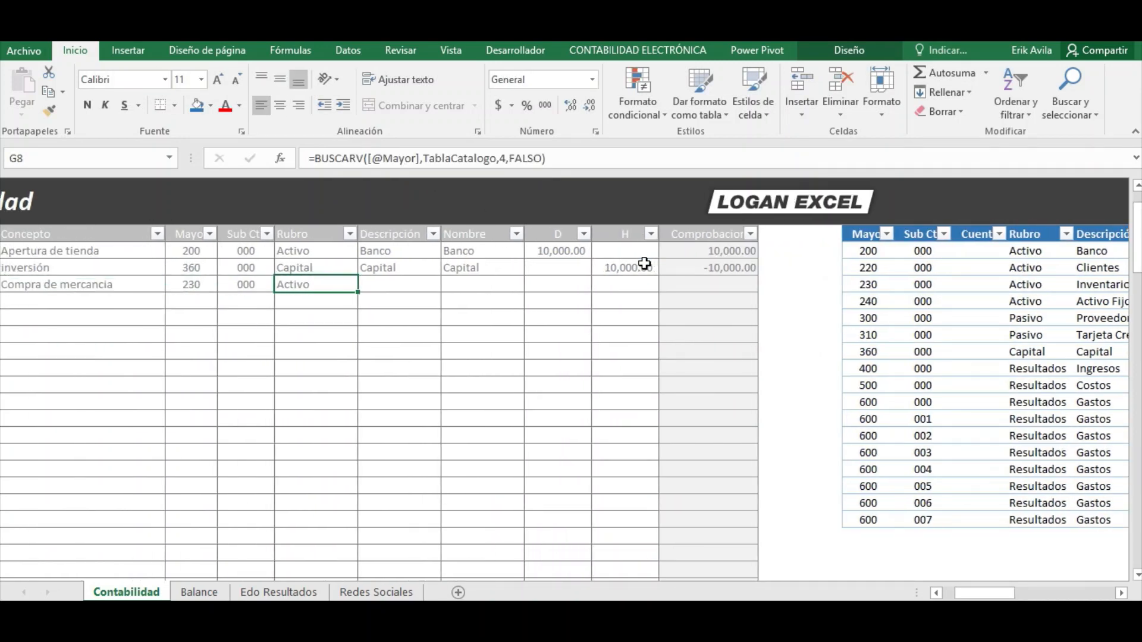
{"action": "scroll", "coordinate": [386, 369], "scroll_direction": "up", "scroll_amount": 1}
{"action": "left_click", "coordinate": [352, 372]}
{"action": "left_click", "coordinate": [325, 339]}
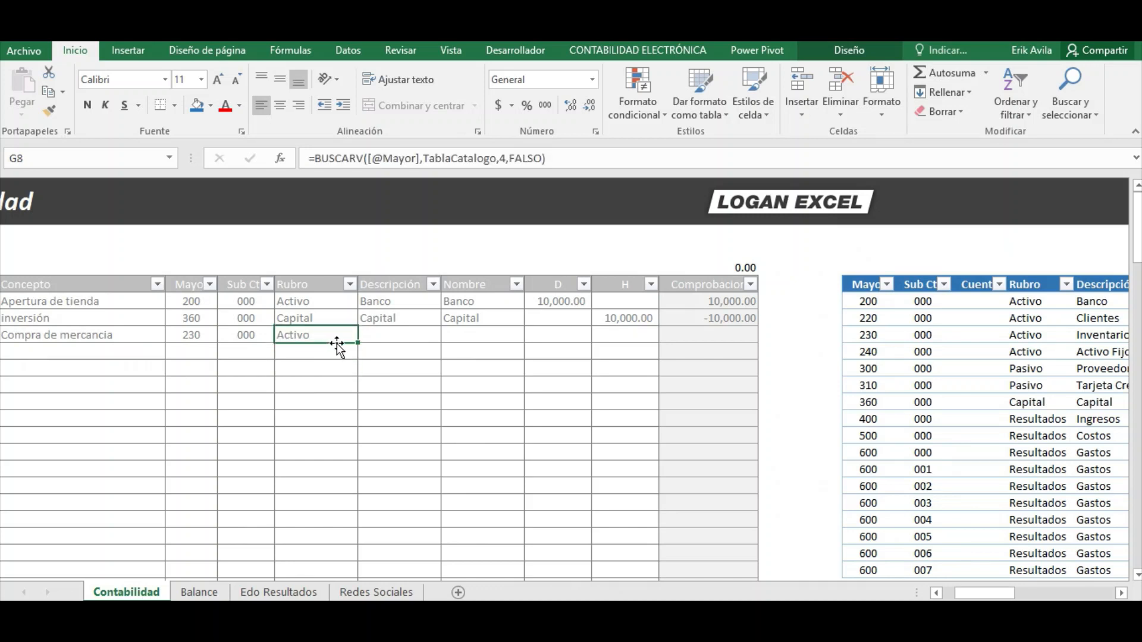
{"action": "left_click", "coordinate": [403, 334]}
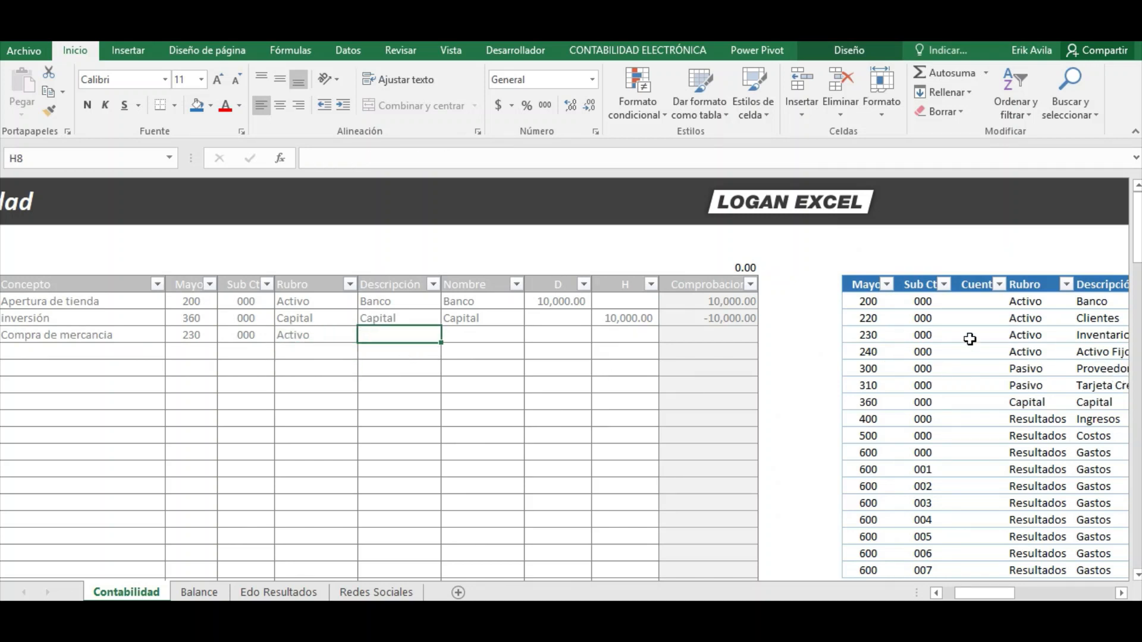
{"action": "left_click", "coordinate": [1082, 308]}
{"action": "left_click", "coordinate": [1097, 452]}
{"action": "left_click", "coordinate": [1087, 319]}
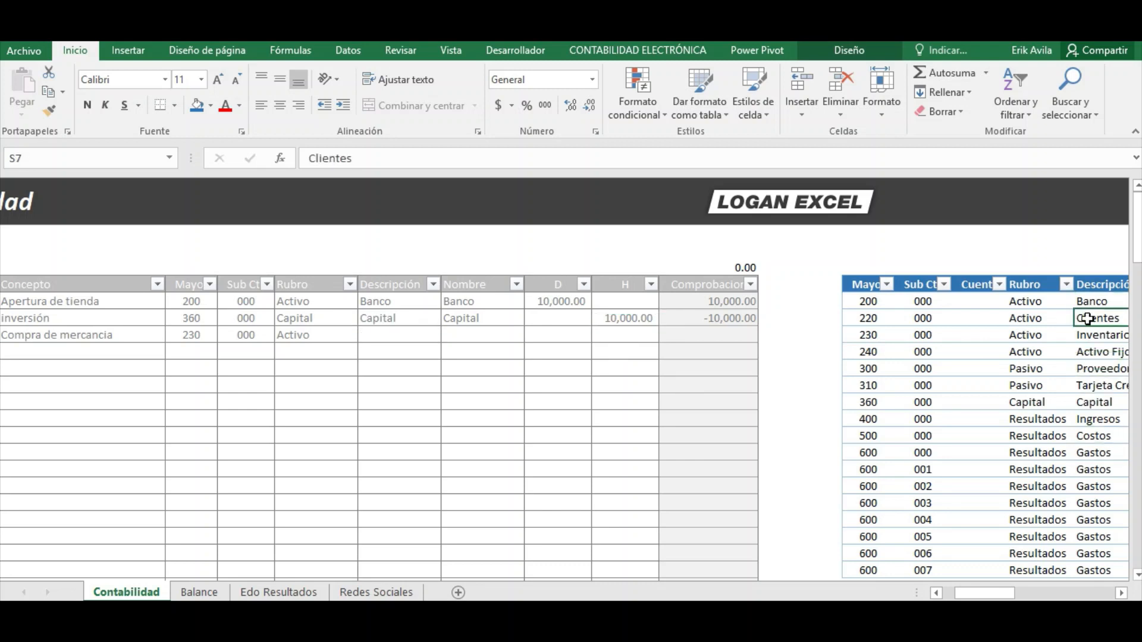
{"action": "left_click", "coordinate": [1121, 593]}
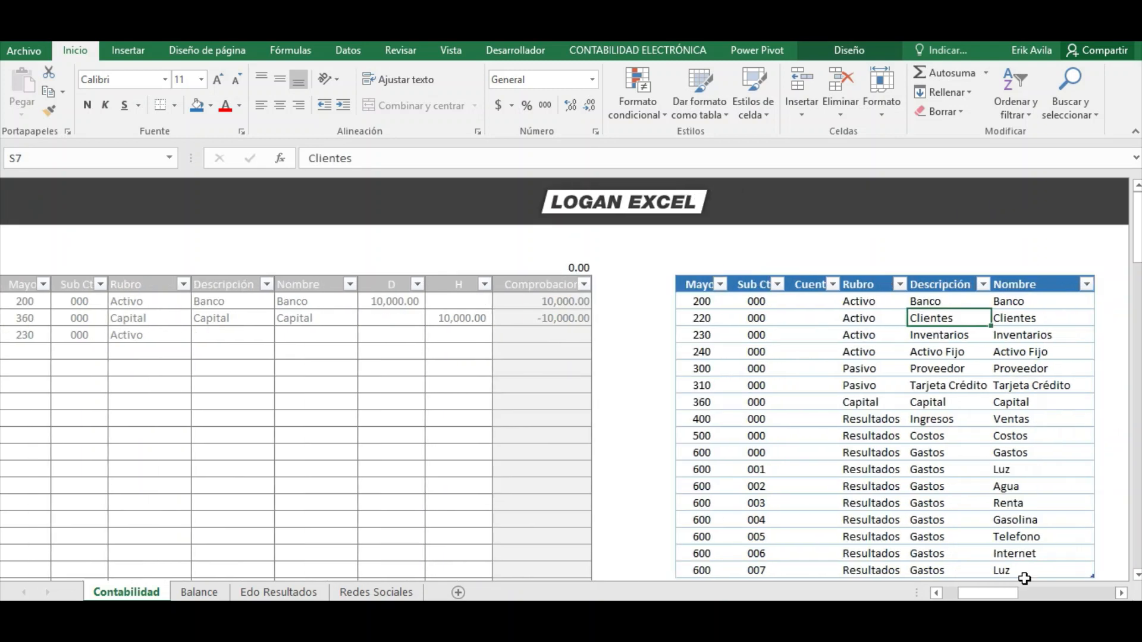
Copy the Rubro formula from G8 to H8 and change its column index to return the catalogue's Descripción column.
{"action": "left_click", "coordinate": [116, 336]}
{"action": "key", "text": "ctrl+c"}
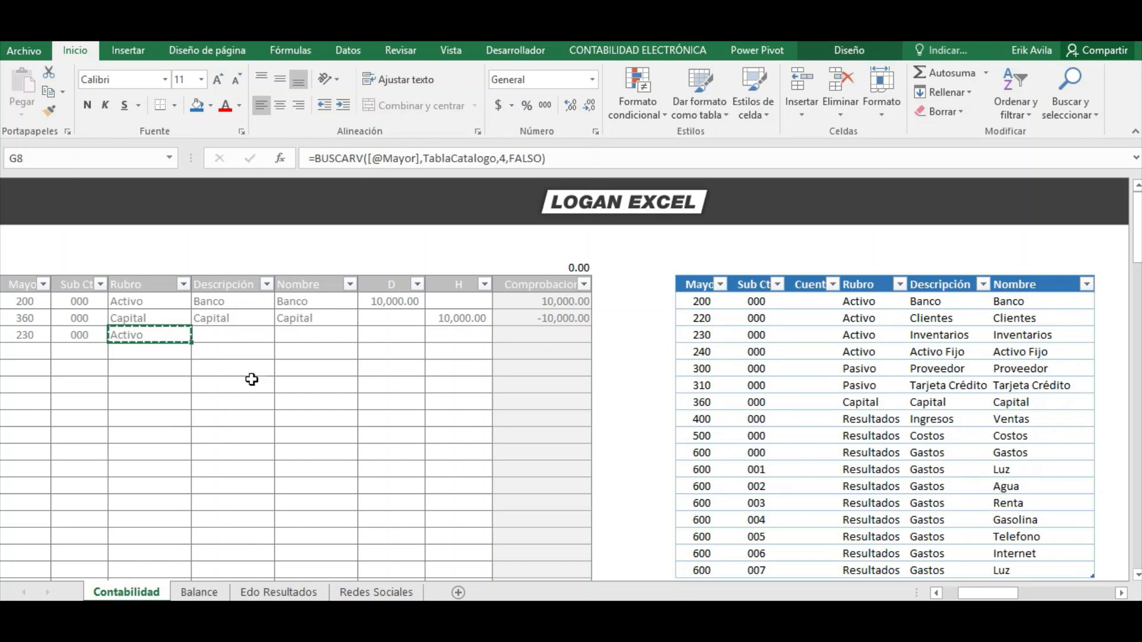
{"action": "key", "text": "Right"}
{"action": "key", "text": "ctrl+v"}
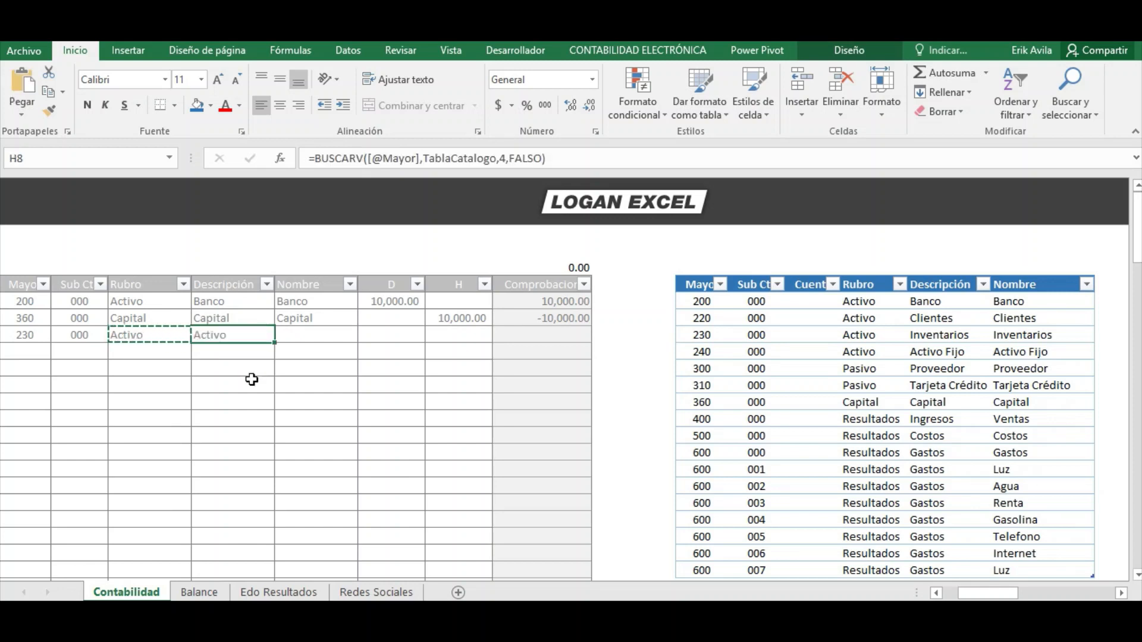
{"action": "key", "text": "Escape"}
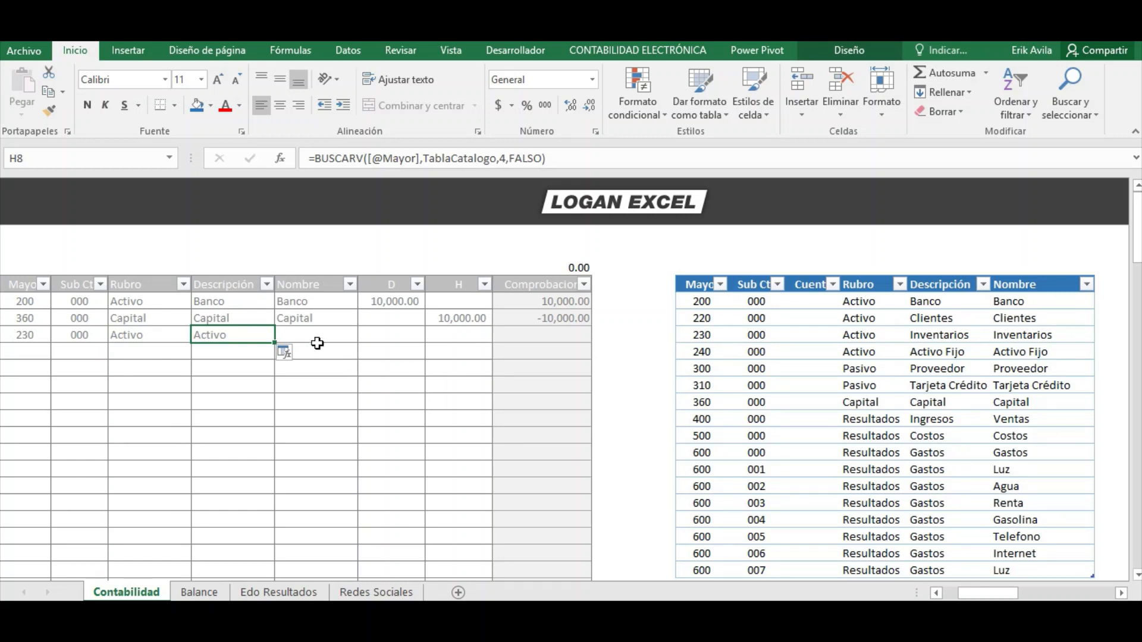
{"action": "left_click", "coordinate": [501, 158]}
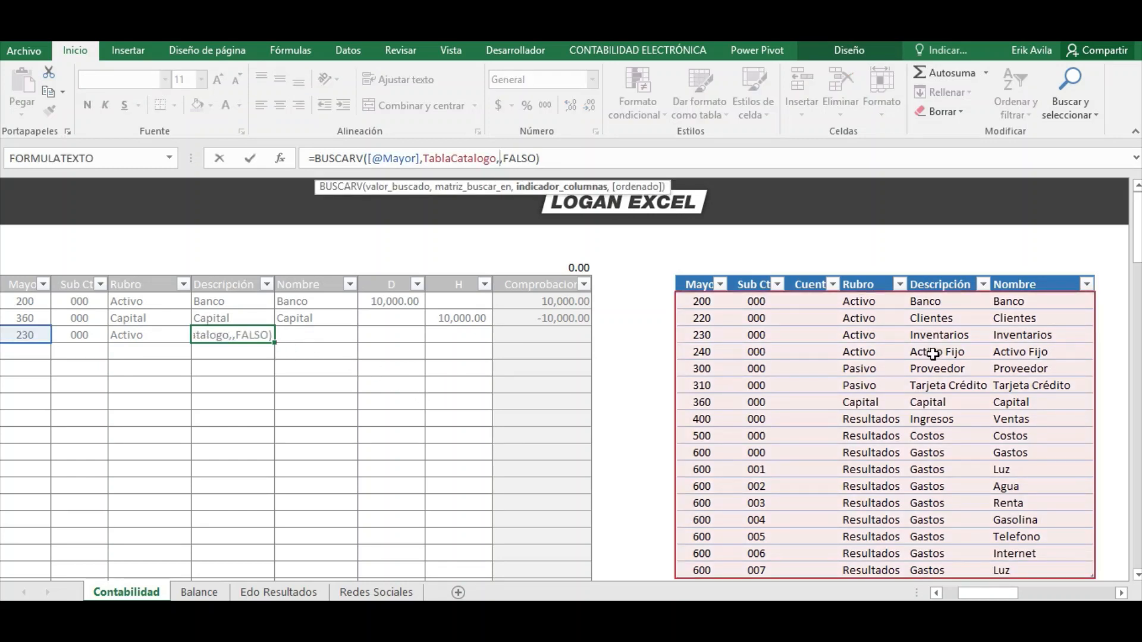
{"action": "key", "text": "ctrl+Return"}
{"action": "key", "text": "ctrl+c"}
{"action": "key", "text": "Right"}
{"action": "key", "text": "Right"}
{"action": "key", "text": "Up"}
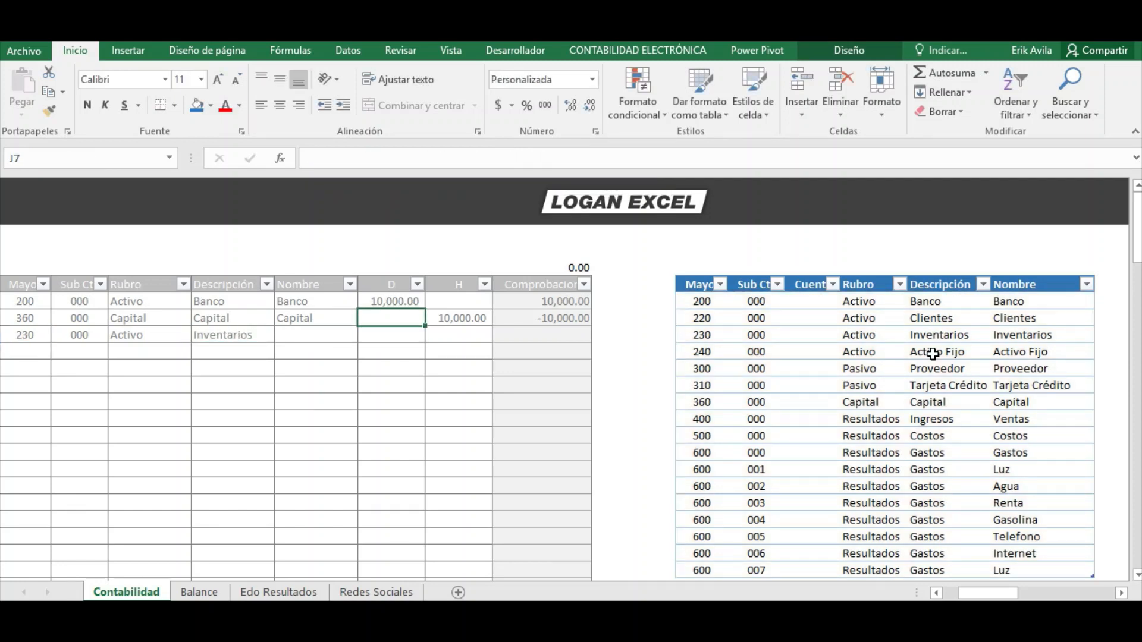
{"action": "key", "text": "Left"}
{"action": "key", "text": "Left"}
{"action": "key", "text": "Left"}
{"action": "key", "text": "Left"}
{"action": "key", "text": "Left"}
{"action": "key", "text": "Right"}
{"action": "key", "text": "Right"}
{"action": "key", "text": "Right"}
{"action": "key", "text": "Right"}
{"action": "key", "text": "Down"}
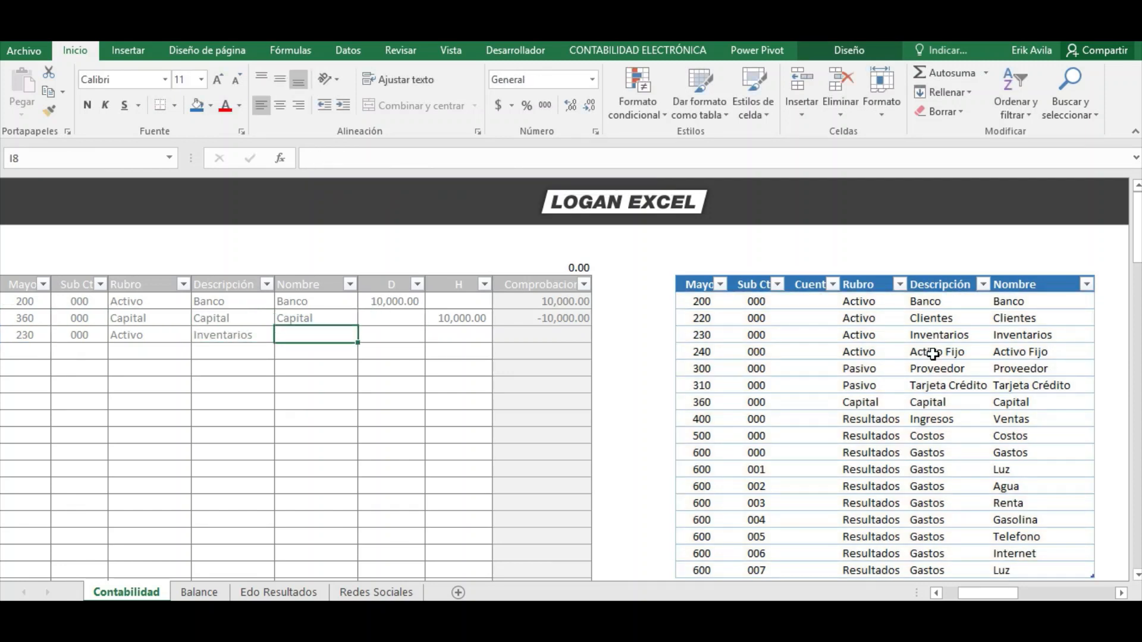
Examine how the catalogue's Mayor codes, Sub Cta codes and names relate, especially the repeated 600 accounts, and the empty Cuenta column.
{"action": "left_click", "coordinate": [1038, 482]}
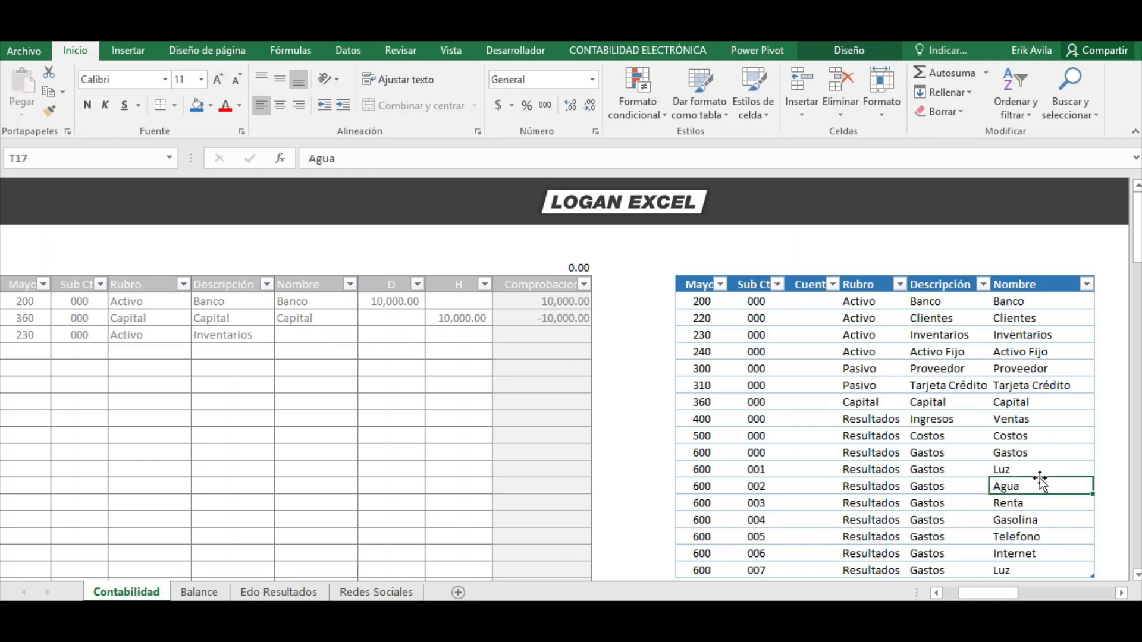
{"action": "left_click", "coordinate": [820, 459]}
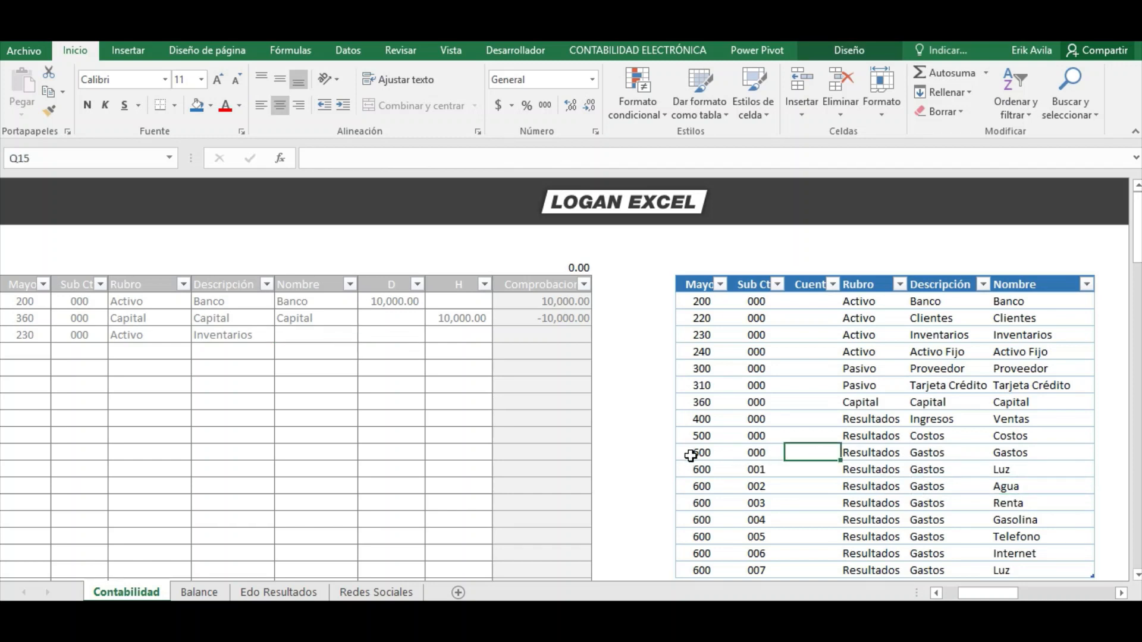
{"action": "left_click_drag", "start_coordinate": [693, 459], "coordinate": [737, 469]}
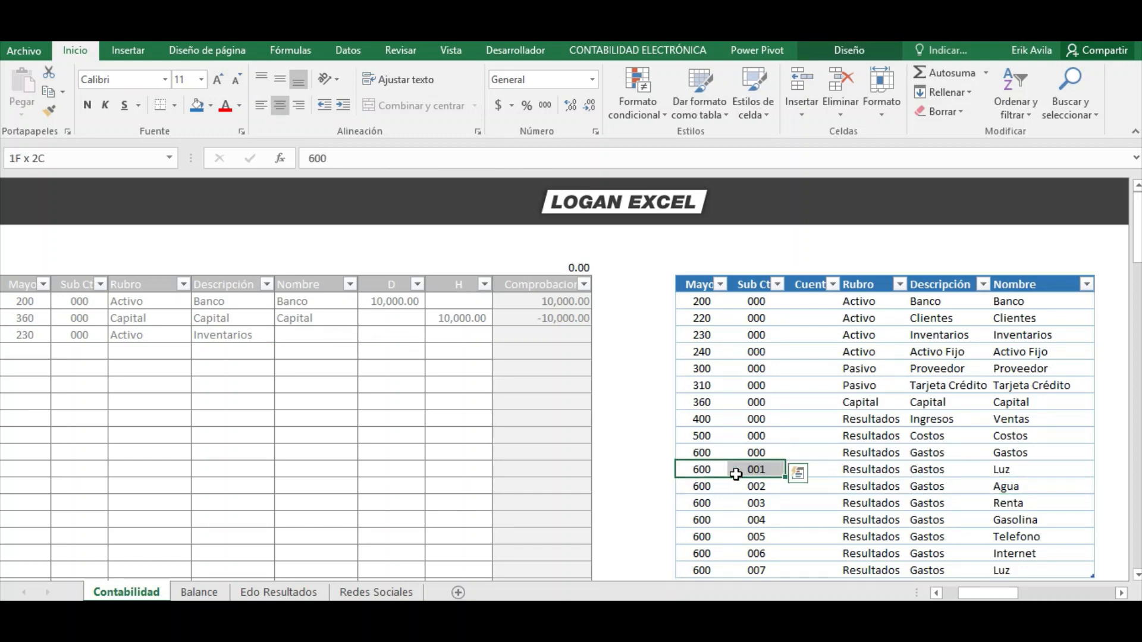
{"action": "left_click", "coordinate": [708, 419]}
{"action": "left_click_drag", "start_coordinate": [707, 307], "coordinate": [706, 457]}
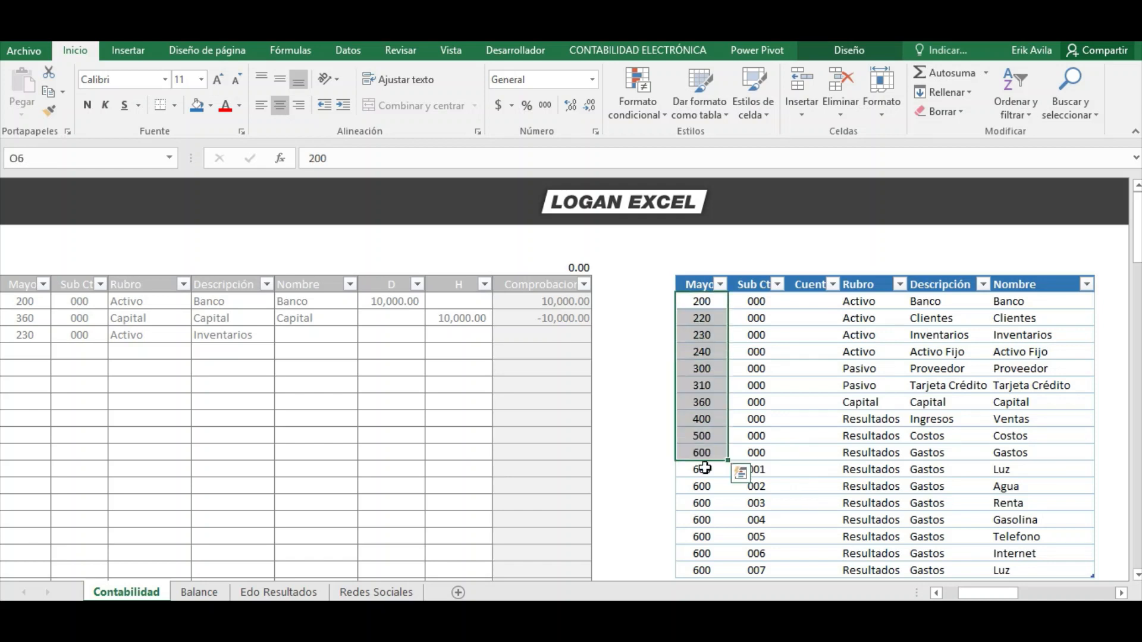
{"action": "left_click", "coordinate": [707, 505]}
{"action": "left_click", "coordinate": [760, 352]}
{"action": "left_click", "coordinate": [823, 305]}
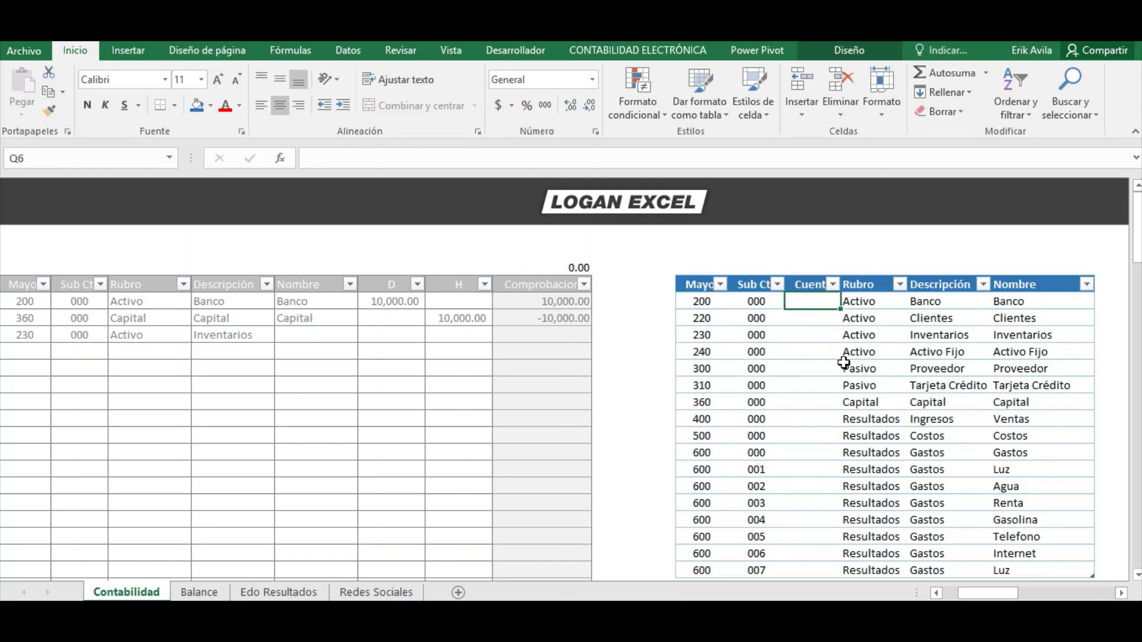
{"action": "key", "text": "Down"}
{"action": "key", "text": "Down"}
{"action": "key", "text": "Up"}
{"action": "key", "text": "Up"}
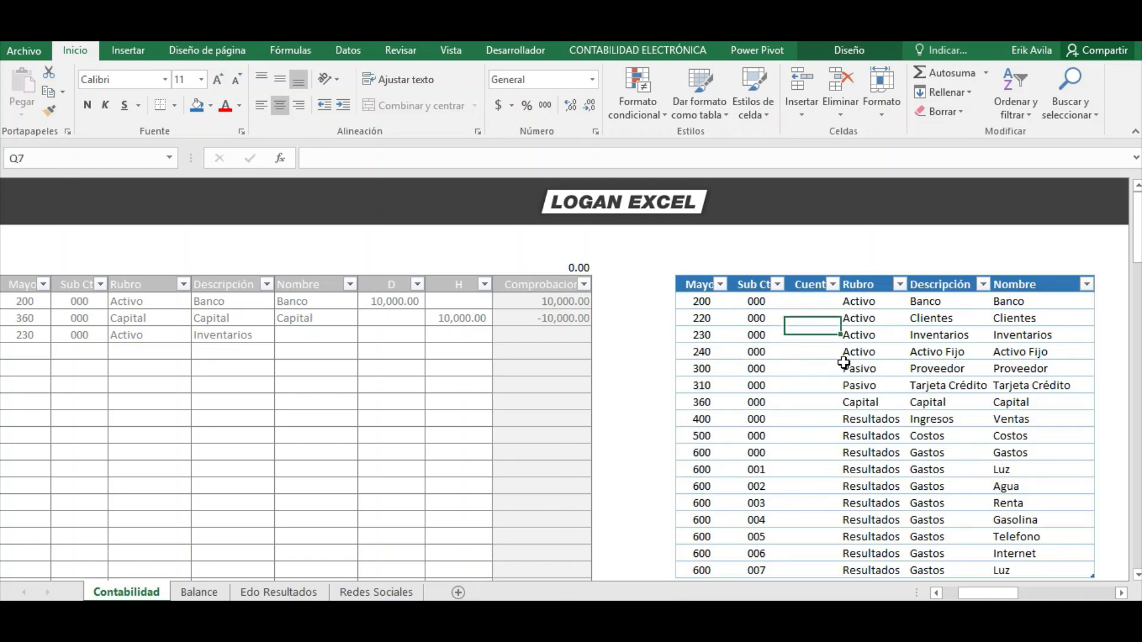
{"action": "key", "text": "Down"}
{"action": "key", "text": "Down"}
{"action": "key", "text": "Up"}
{"action": "key", "text": "Up"}
{"action": "key", "text": "Down"}
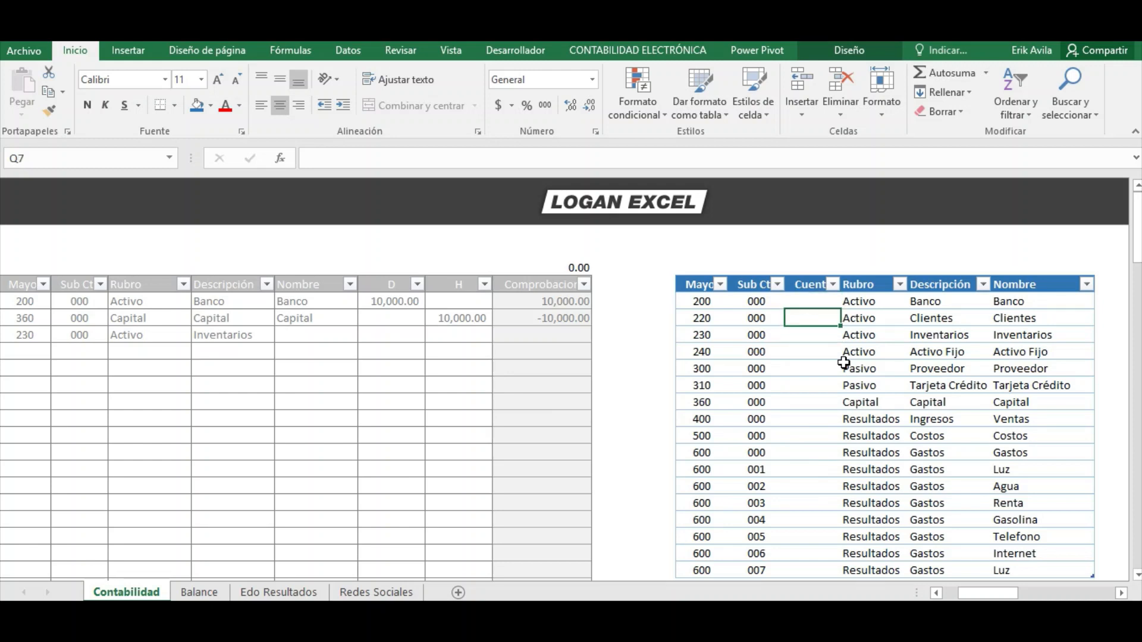
Examine the Compra de mercancia row's Mayor, Sub Cta and empty Nombre cells against the account catalogue.
{"action": "left_click", "coordinate": [306, 338]}
{"action": "left_click", "coordinate": [101, 335]}
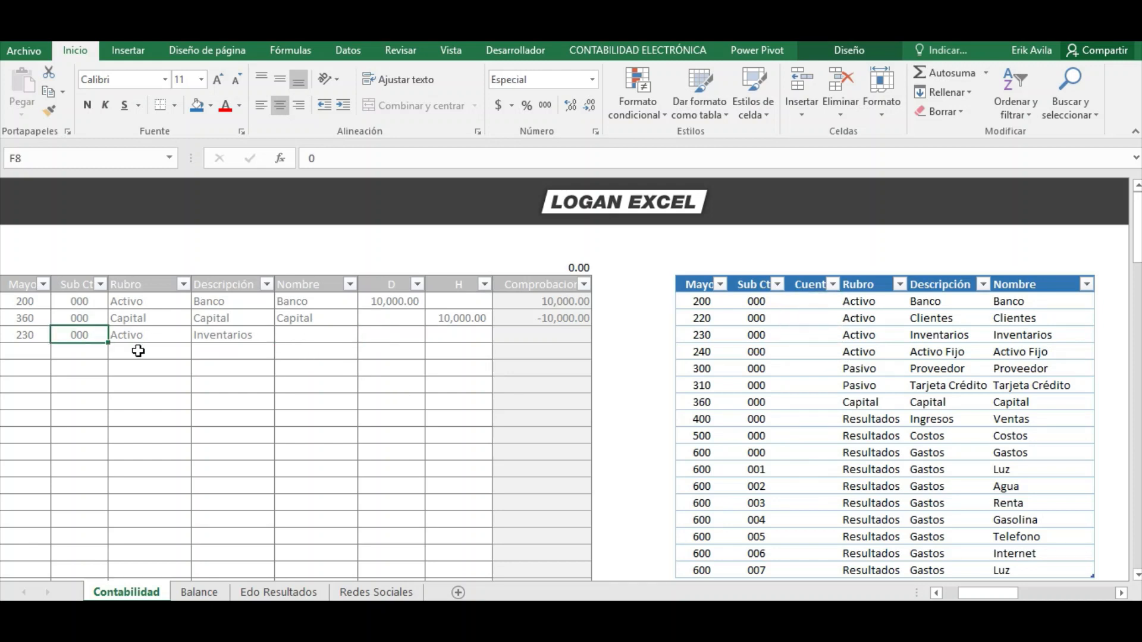
{"action": "left_click_drag", "start_coordinate": [966, 593], "coordinate": [963, 593]}
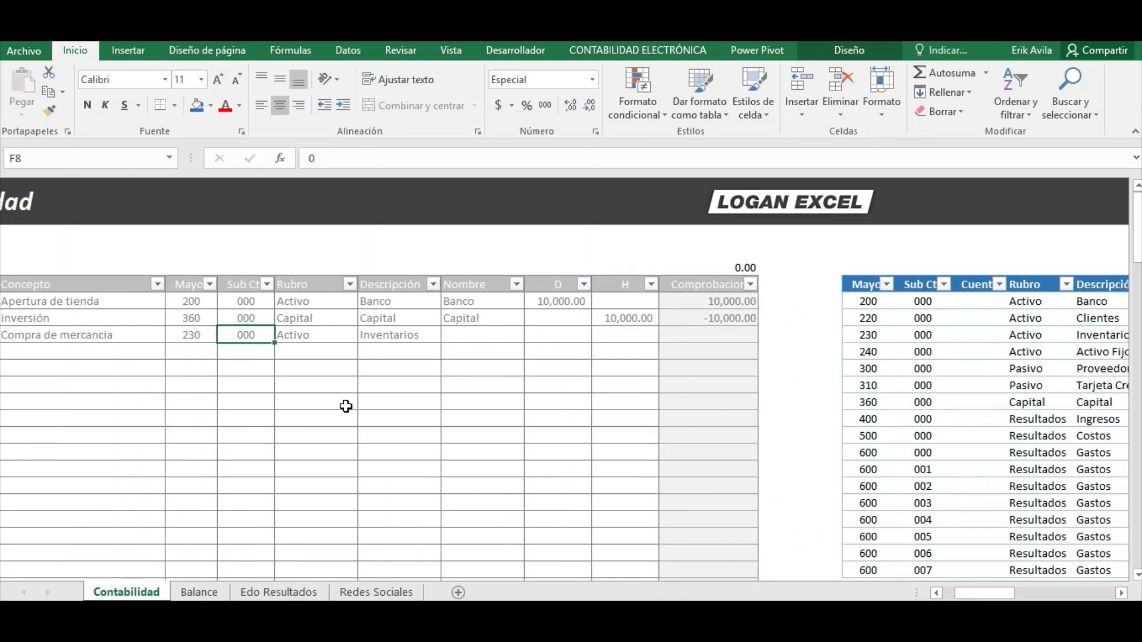
{"action": "left_click", "coordinate": [298, 353]}
{"action": "left_click", "coordinate": [306, 336]}
{"action": "left_click", "coordinate": [550, 336]}
{"action": "left_click", "coordinate": [476, 337]}
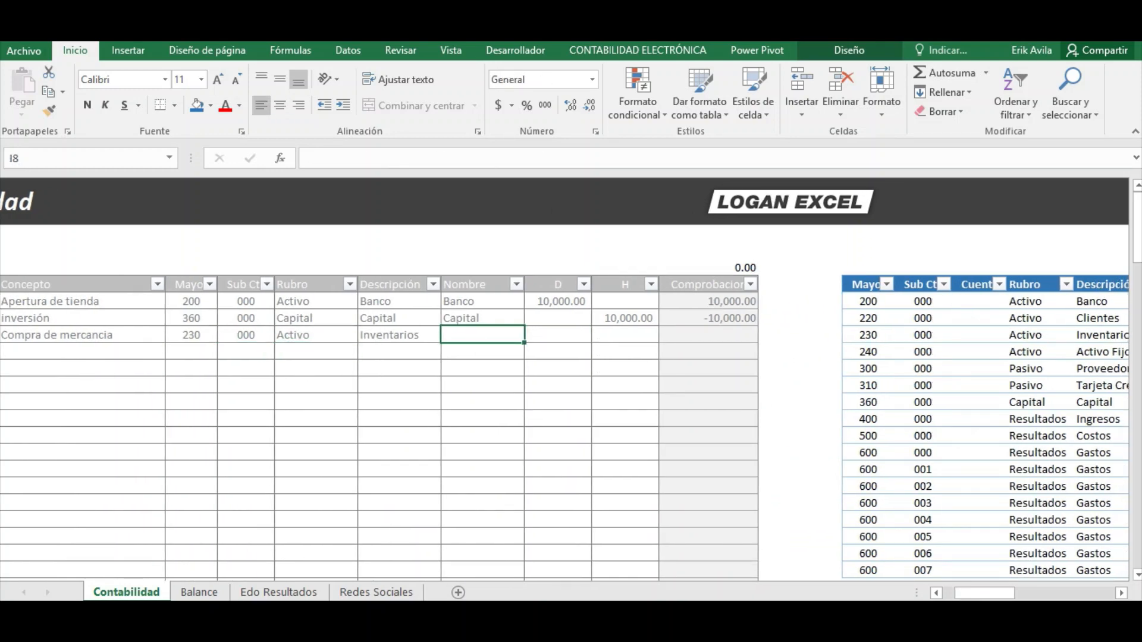
{"action": "left_click_drag", "start_coordinate": [982, 597], "coordinate": [1000, 594]}
{"action": "left_click", "coordinate": [398, 384]}
{"action": "left_click", "coordinate": [253, 320]}
{"action": "left_click", "coordinate": [617, 302]}
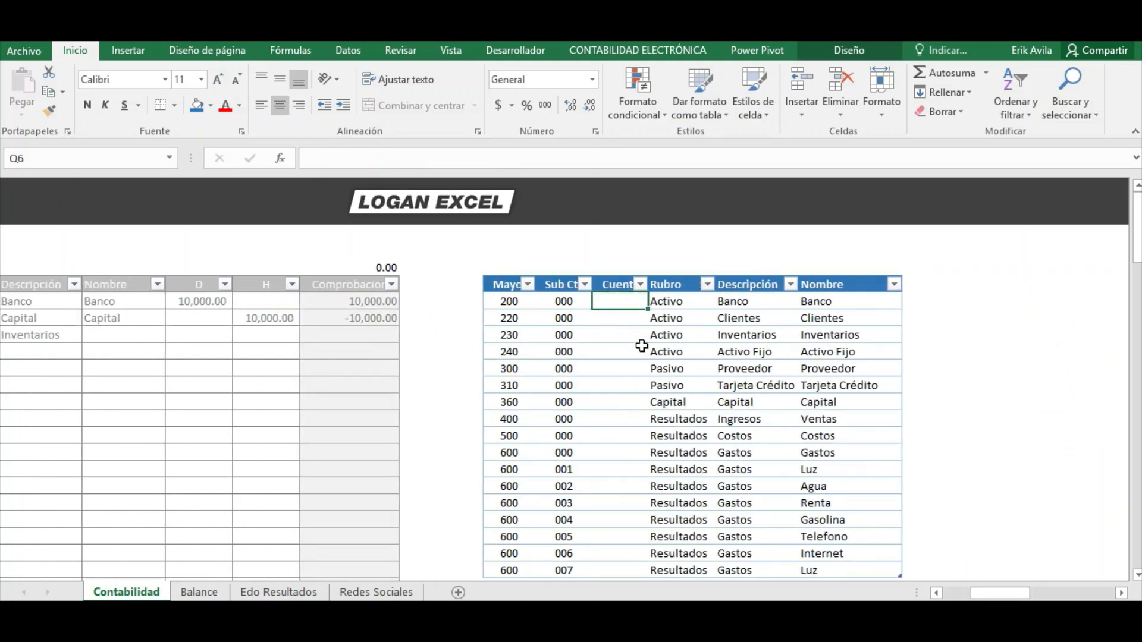
{"action": "type", "text": "="}
{"action": "key", "text": "Left"}
{"action": "key", "text": "Left"}
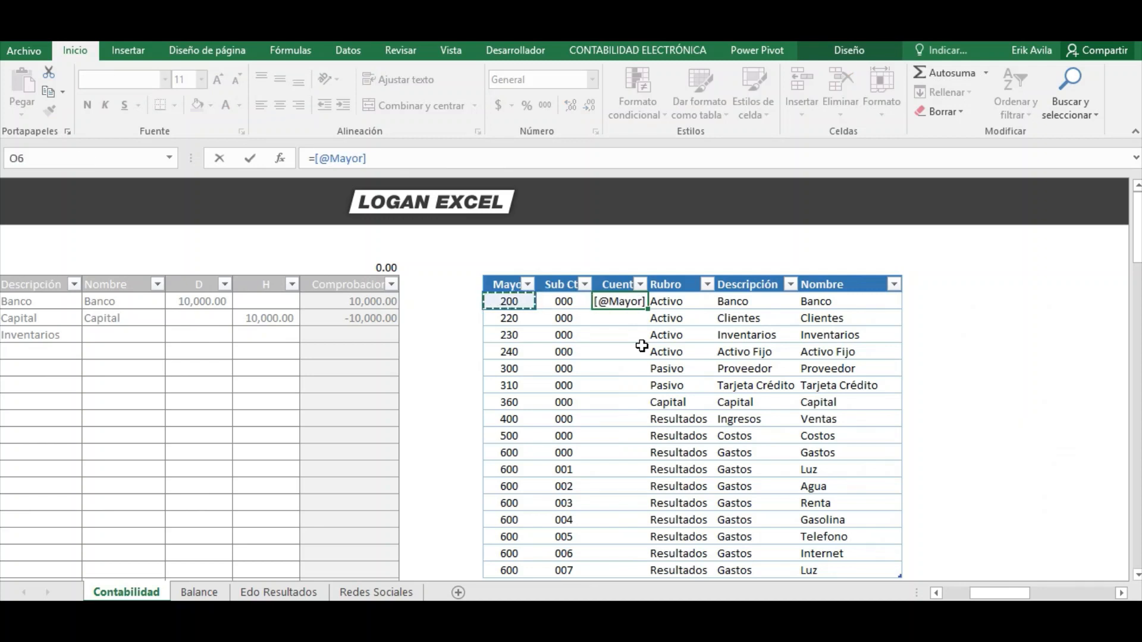
{"action": "type", "text": "&"}
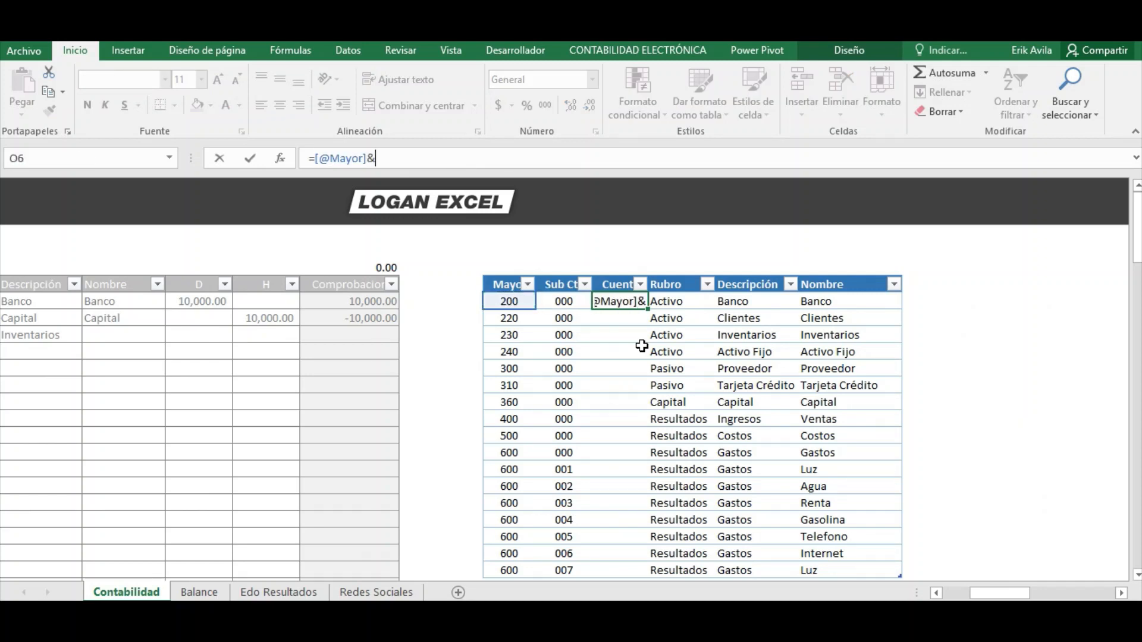
{"action": "left_click", "coordinate": [574, 304]}
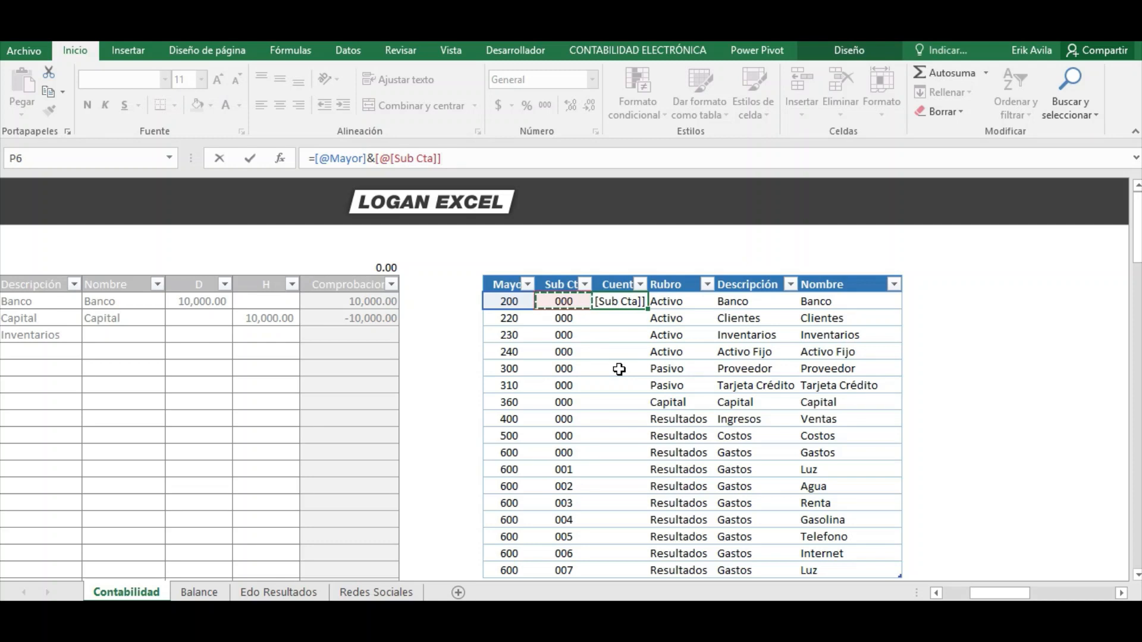
{"action": "key", "text": "Return"}
{"action": "key", "text": "Up"}
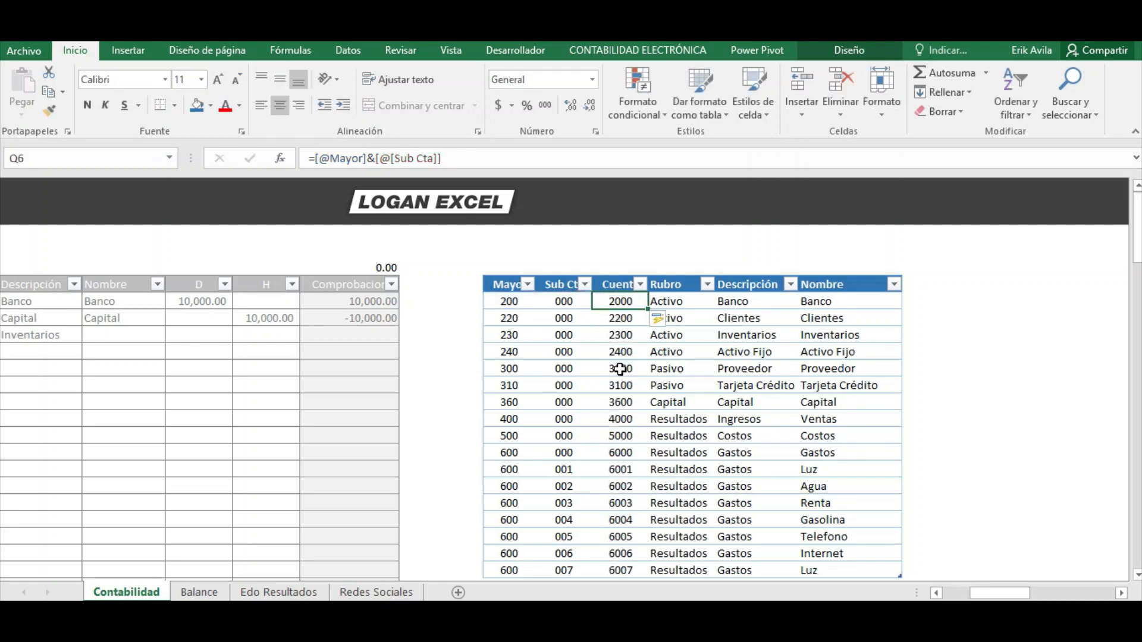
Examine how the catalogue's Cuenta codes combine Mayor and Sub Cta, and compare them with the Nombre column.
{"action": "key", "text": "Up"}
{"action": "key", "text": "Down"}
{"action": "key", "text": "Down"}
{"action": "key", "text": "Down"}
{"action": "key", "text": "Up"}
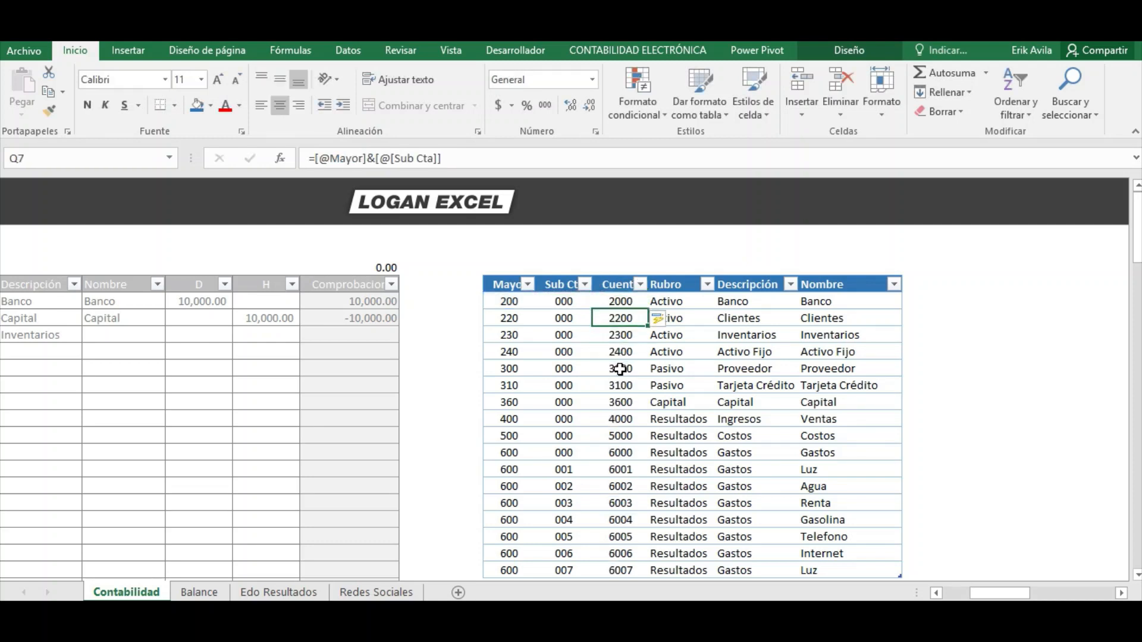
{"action": "key", "text": "Up"}
{"action": "left_click", "coordinate": [636, 373]}
{"action": "left_click", "coordinate": [562, 333]}
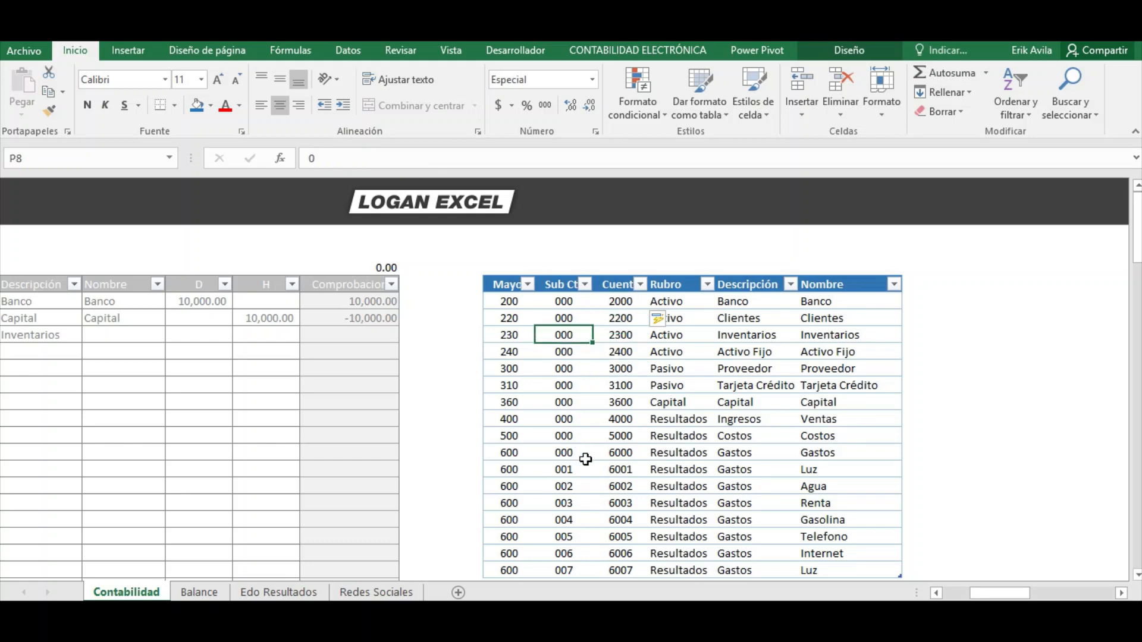
{"action": "left_click", "coordinate": [605, 465]}
{"action": "left_click", "coordinate": [506, 373]}
{"action": "left_click", "coordinate": [513, 317]}
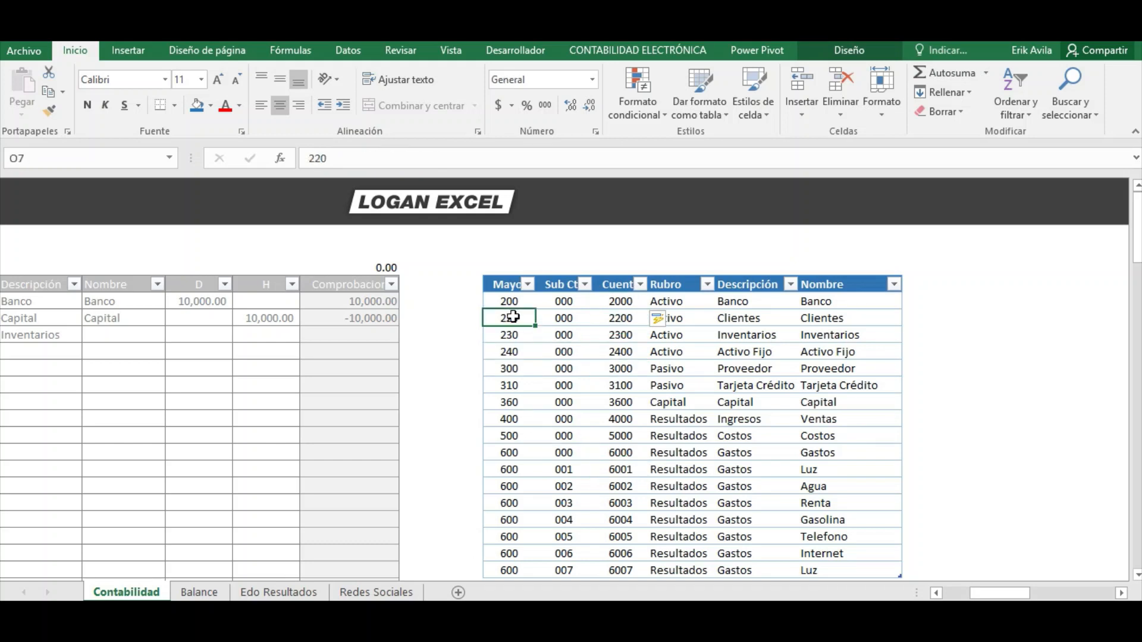
{"action": "left_click", "coordinate": [555, 319]}
{"action": "left_click_drag", "start_coordinate": [611, 303], "coordinate": [636, 507]}
{"action": "left_click", "coordinate": [632, 420]}
{"action": "mouse_move", "coordinate": [1018, 593]}
{"action": "left_mouse_down"}
{"action": "mouse_move", "coordinate": [997, 594]}
{"action": "mouse_move", "coordinate": [1010, 594]}
{"action": "left_mouse_up"}
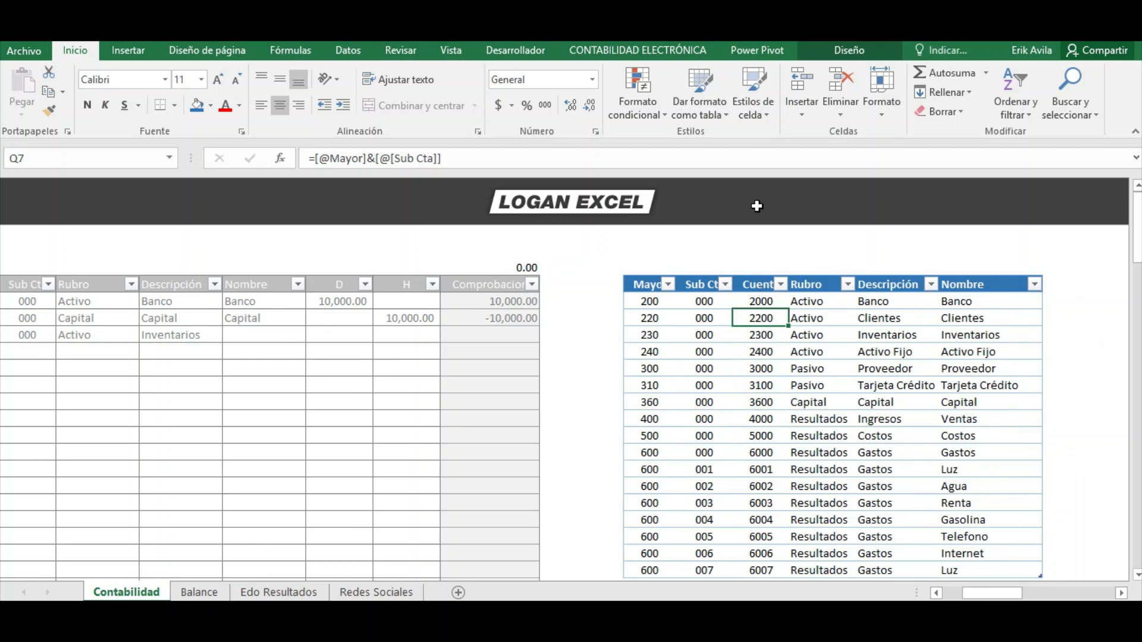
{"action": "left_click_drag", "start_coordinate": [750, 254], "coordinate": [758, 477]}
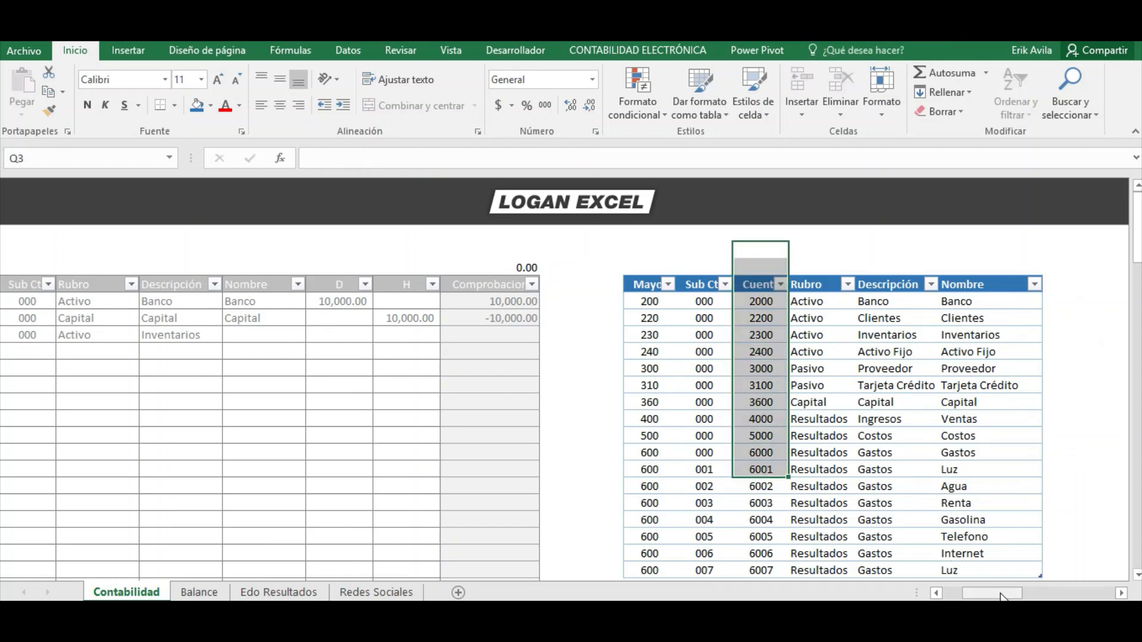
{"action": "left_click_drag", "start_coordinate": [1000, 594], "coordinate": [1004, 595]}
{"action": "left_click", "coordinate": [915, 387]}
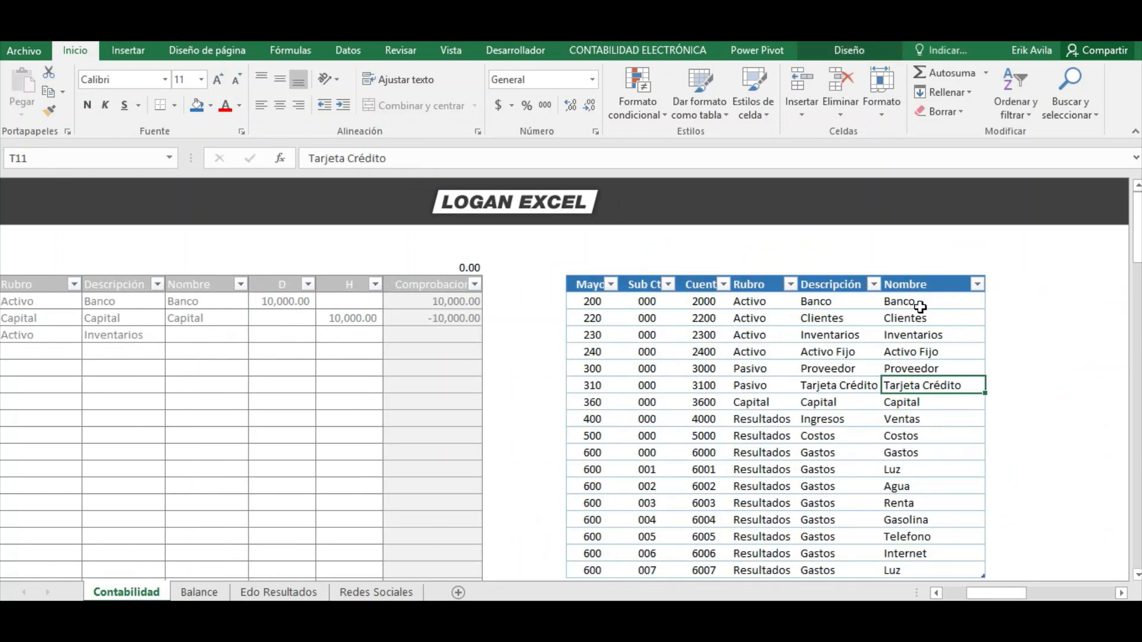
{"action": "left_click_drag", "start_coordinate": [899, 301], "coordinate": [940, 503]}
{"action": "left_click_drag", "start_coordinate": [1008, 598], "coordinate": [977, 594]}
{"action": "left_click", "coordinate": [612, 346]}
{"action": "left_click", "coordinate": [556, 336]}
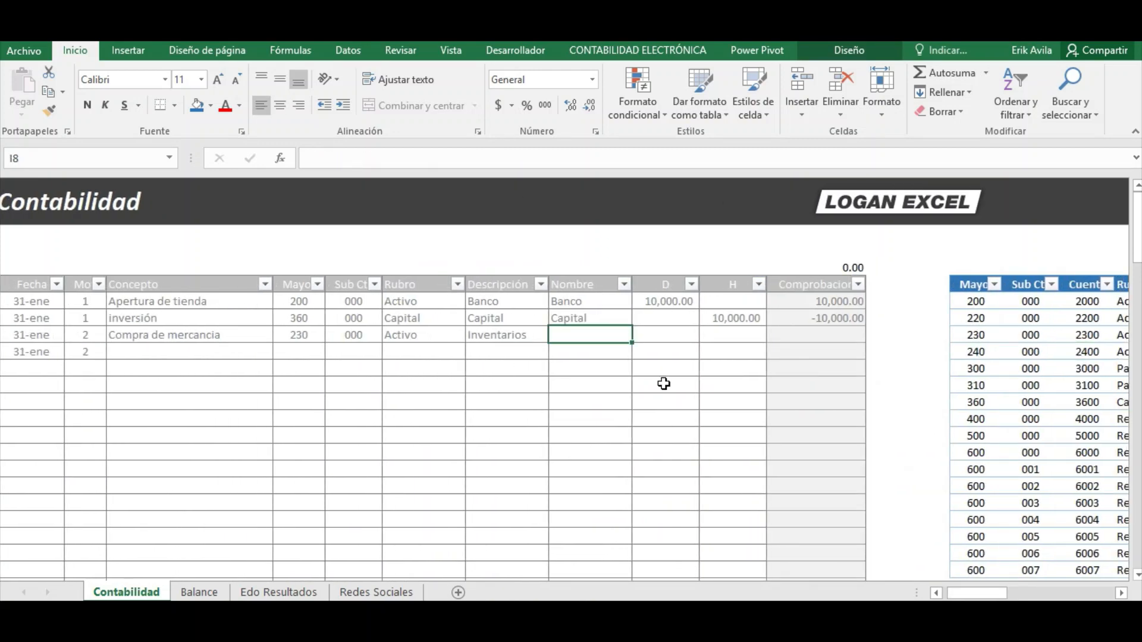
{"action": "type", "text": "=bus"}
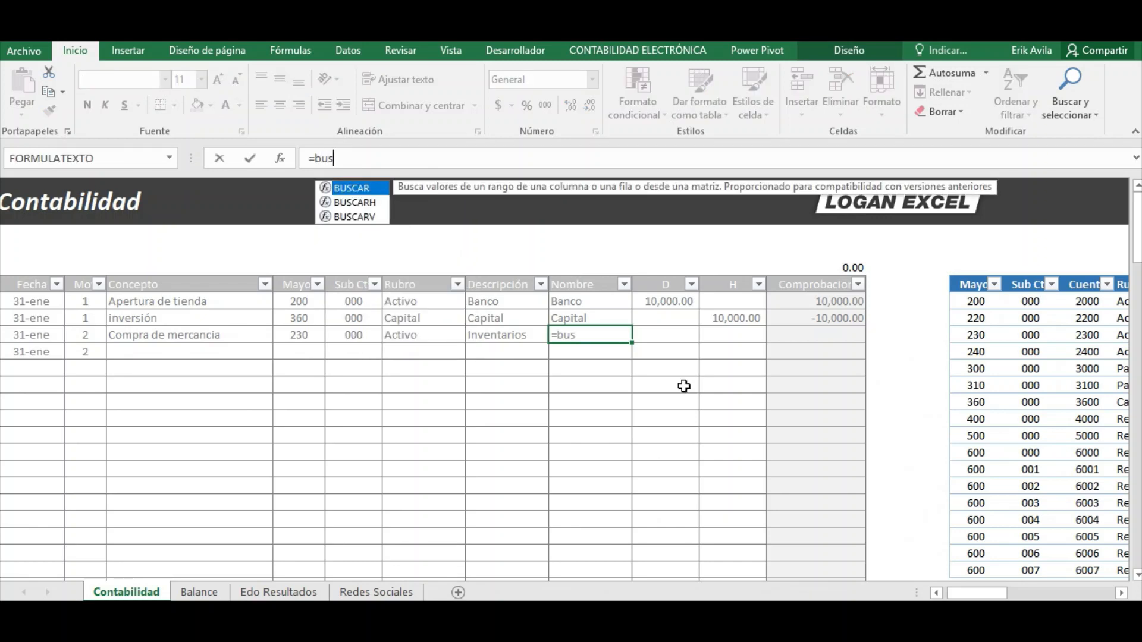
{"action": "double_click", "coordinate": [357, 216]}
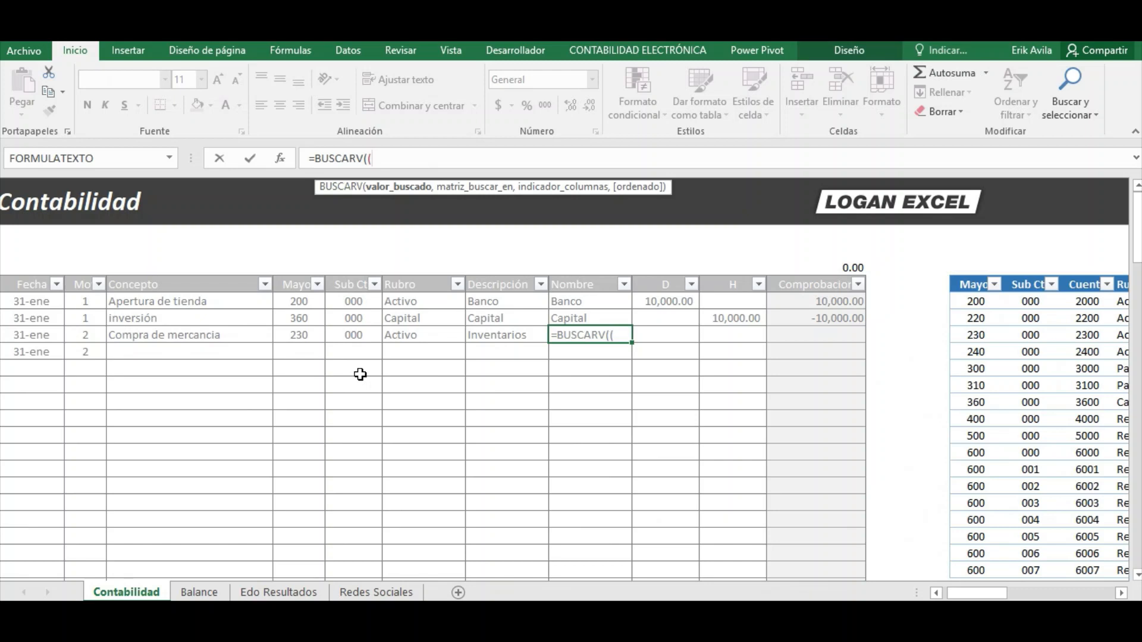
{"action": "type", "text": "("}
{"action": "left_click", "coordinate": [282, 340]}
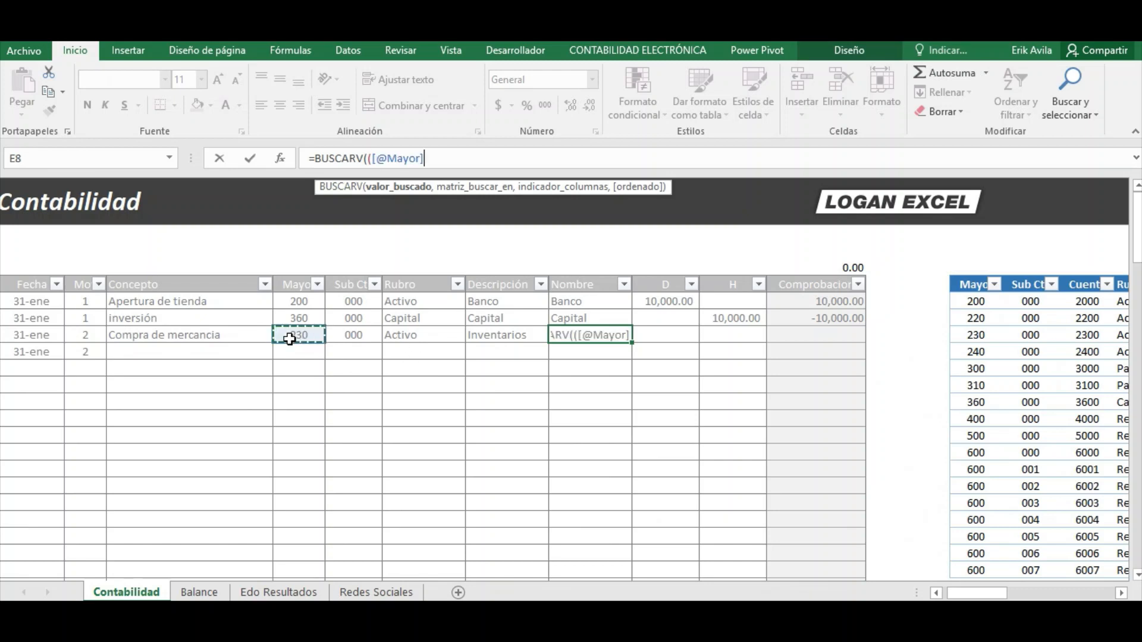
{"action": "type", "text": "&"}
{"action": "left_click", "coordinate": [359, 336]}
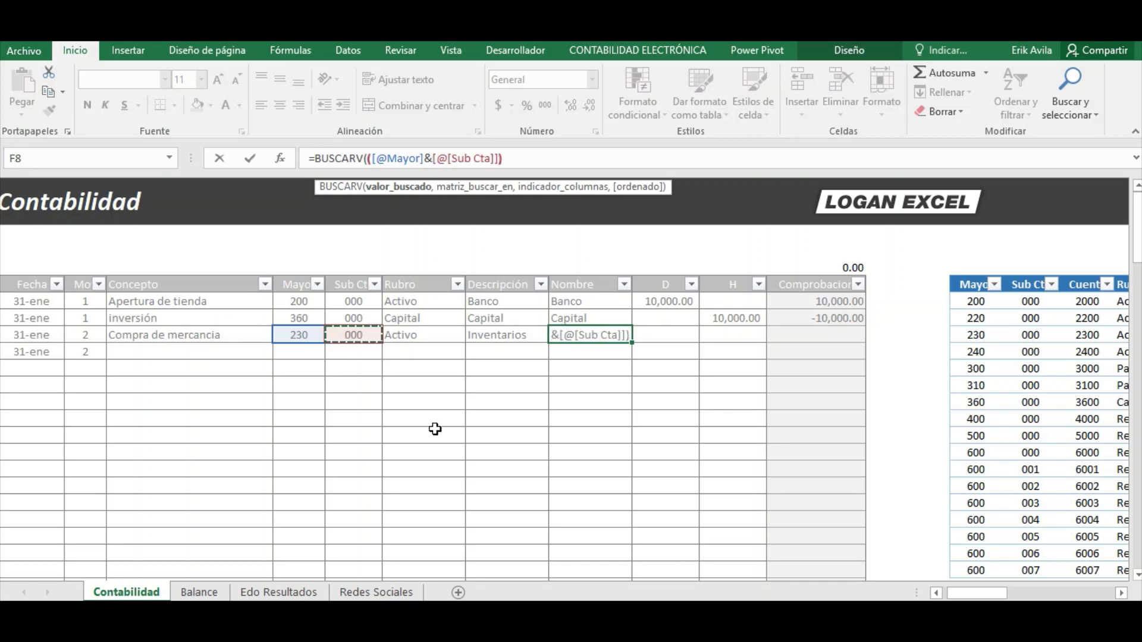
{"action": "type", "text": ")"}
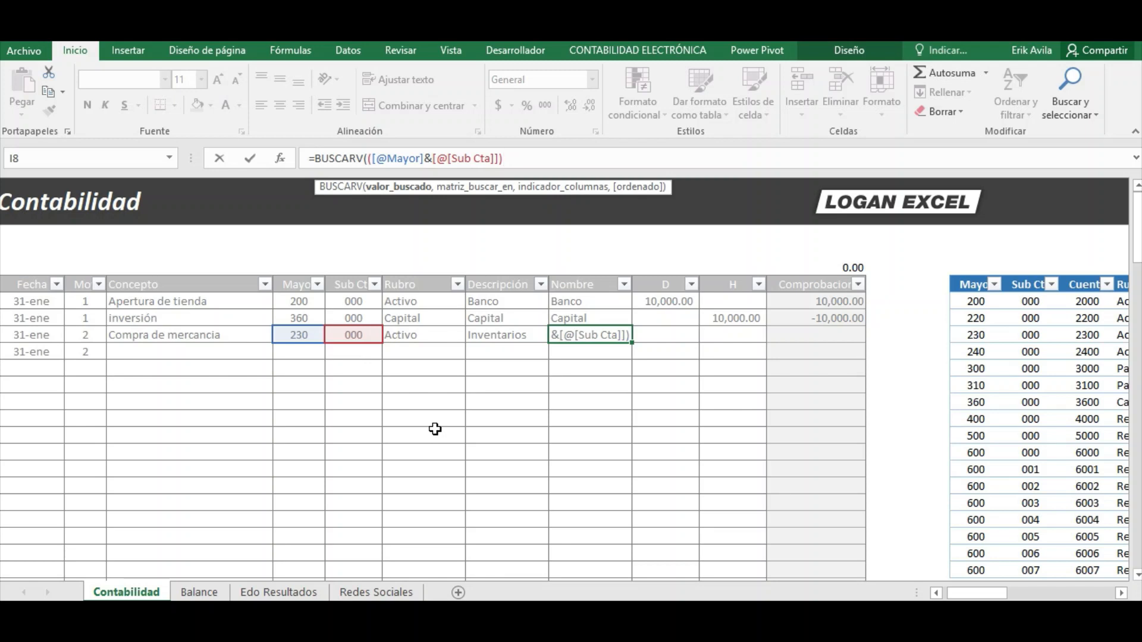
{"action": "type", "text": ","}
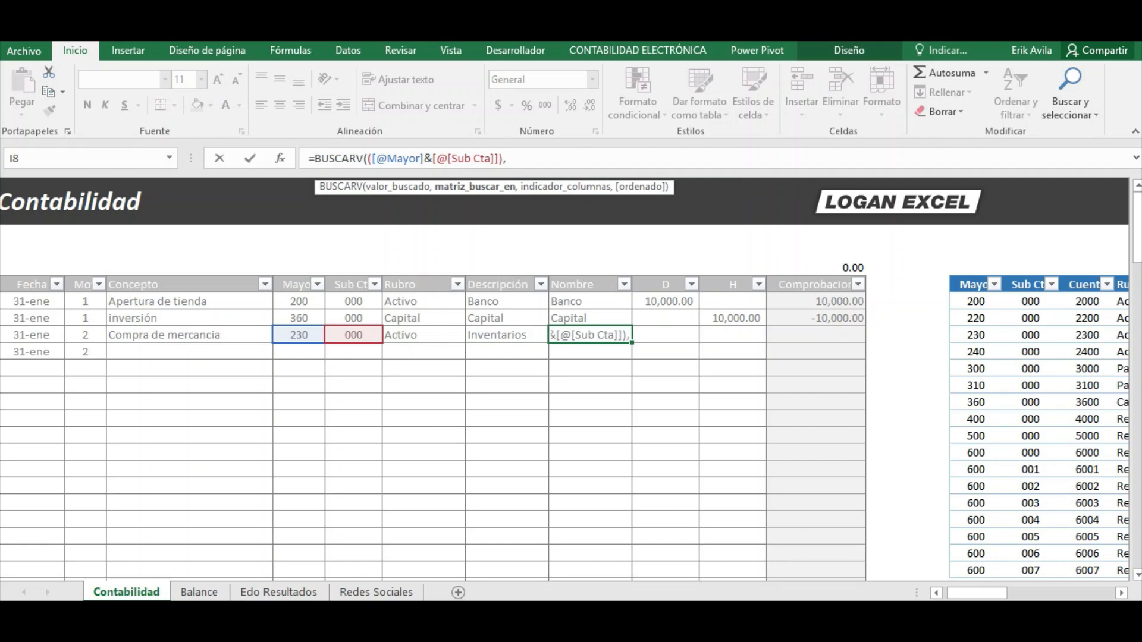
Complete the Nombre formula with TablaCatalogo[[Cuenta]:[Nombre]] as the lookup range, column index 4 and FALSO for an exact match.
{"action": "scroll", "coordinate": [955, 561], "scroll_direction": "right", "scroll_amount": 6}
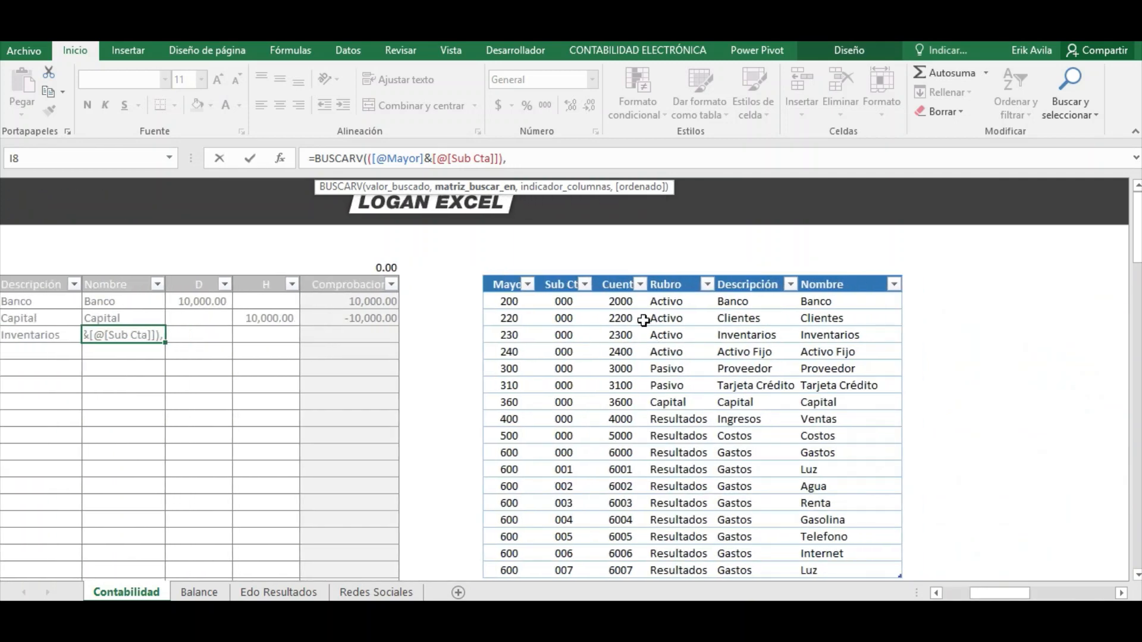
{"action": "left_click_drag", "start_coordinate": [628, 297], "coordinate": [837, 569]}
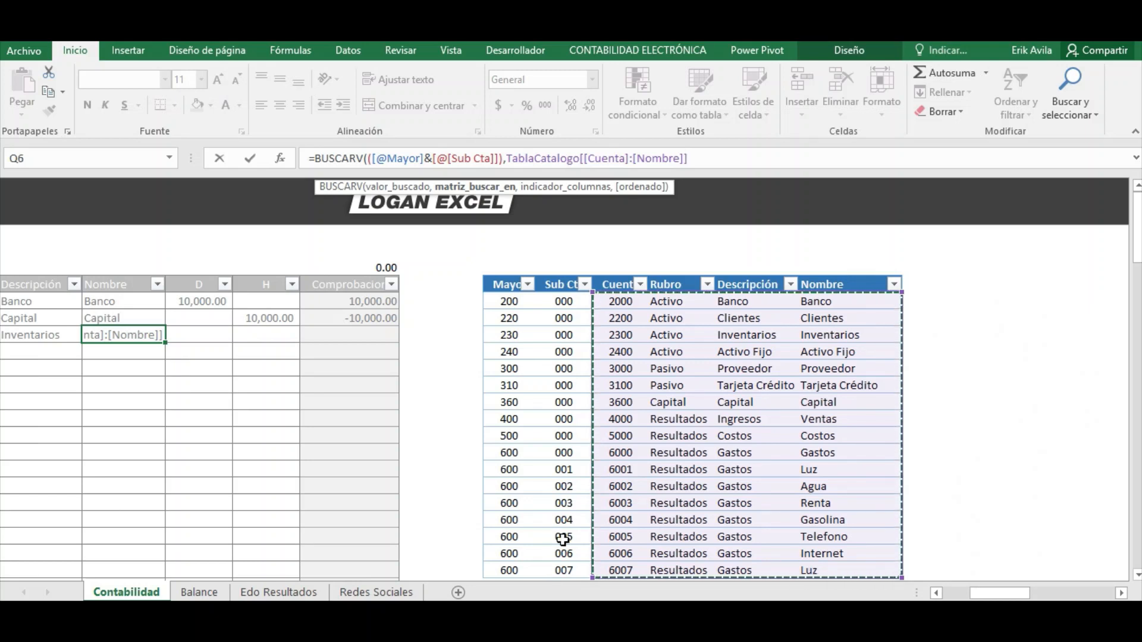
{"action": "type", "text": ","}
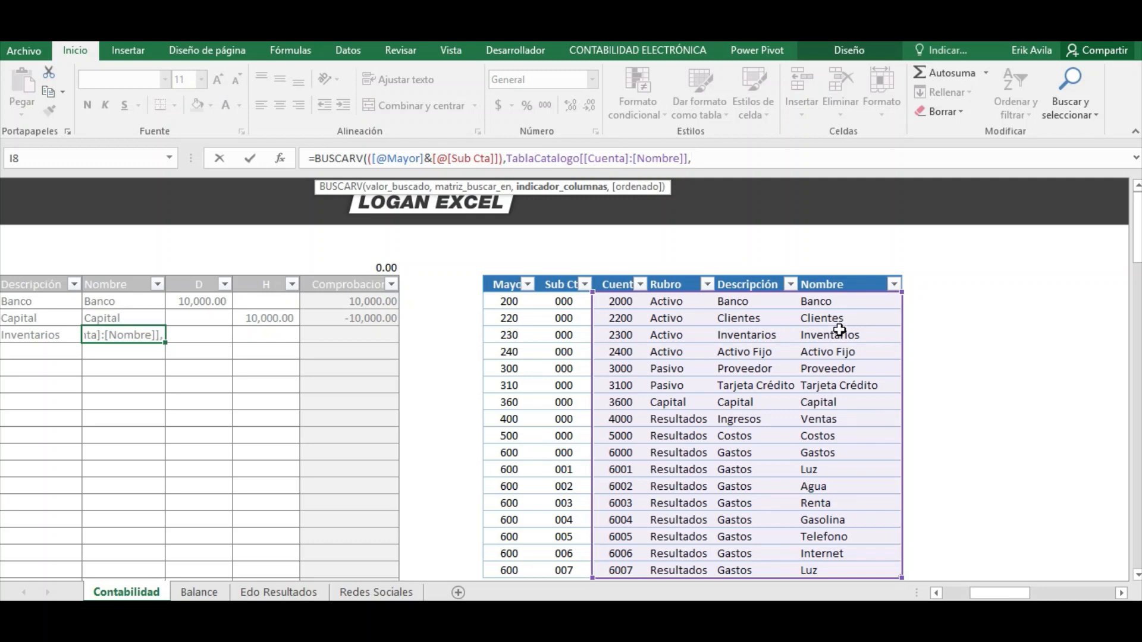
{"action": "type", "text": "4,falso)"}
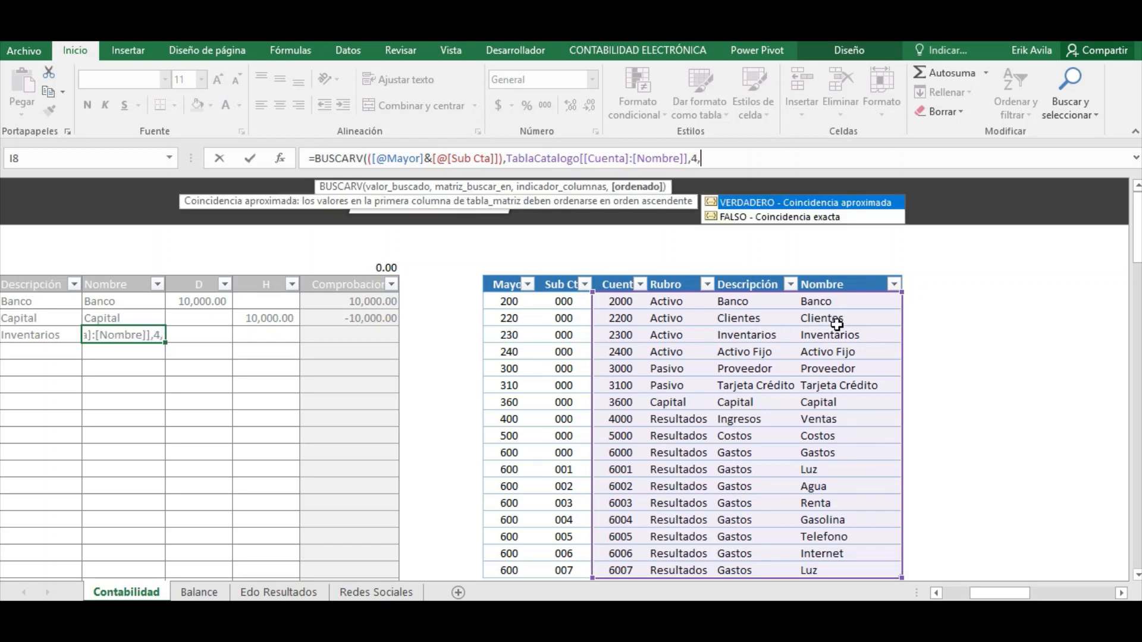
{"action": "key", "text": "Return"}
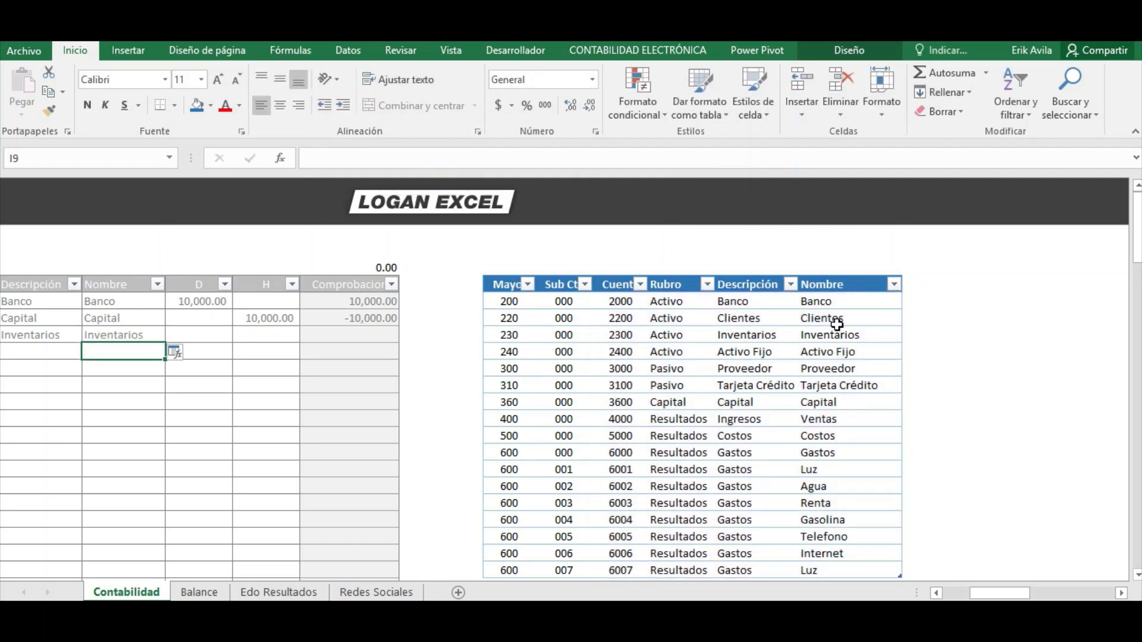
Copy the Rubro, Descripción and Nombre formulas from row 8 into rows 6 and 7 of the journal.
{"action": "key", "text": "Up"}
{"action": "key", "text": "Left"}
{"action": "key", "text": "Left"}
{"action": "key", "text": "Left"}
{"action": "key", "text": "Left"}
{"action": "key", "text": "Left"}
{"action": "key", "text": "Left"}
{"action": "key", "text": "Right"}
{"action": "key", "text": "Right"}
{"action": "key", "text": "Right"}
{"action": "key", "text": "Right"}
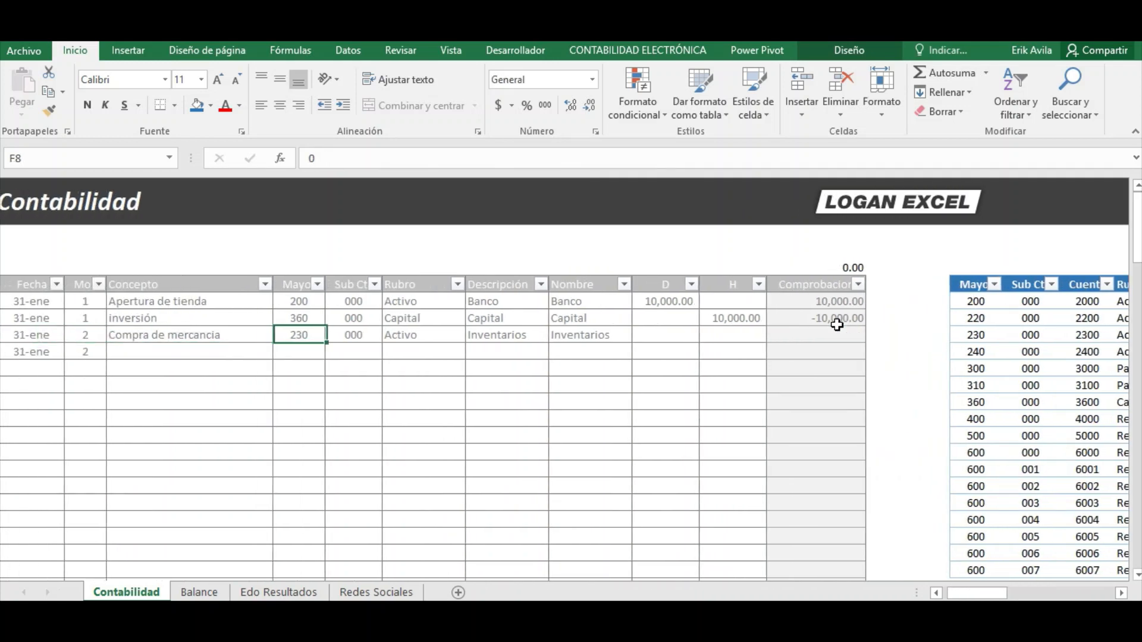
{"action": "key", "text": "shift+Right"}
{"action": "key", "text": "shift+Right"}
{"action": "key", "text": "ctrl+c"}
{"action": "key", "text": "shift+Up"}
{"action": "key", "text": "shift+Up"}
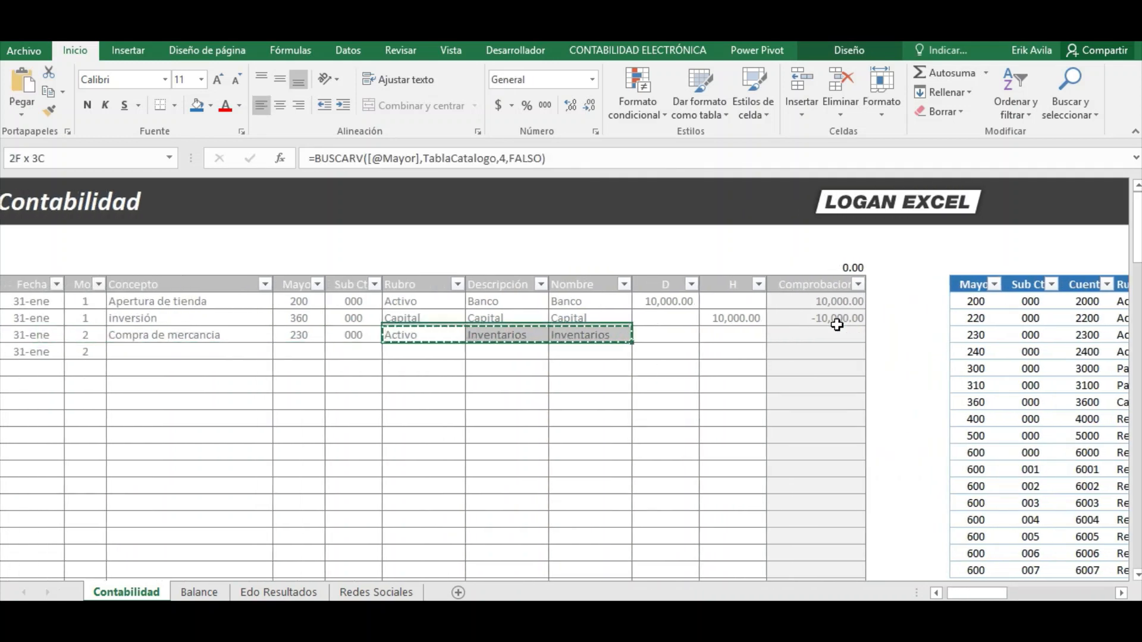
{"action": "key", "text": "Return"}
Inspect the Rubro formula in rows 8 and 9 and the Nombre formula in I8.
{"action": "key", "text": "Down"}
{"action": "key", "text": "Down"}
{"action": "key", "text": "Up"}
{"action": "key", "text": "Up"}
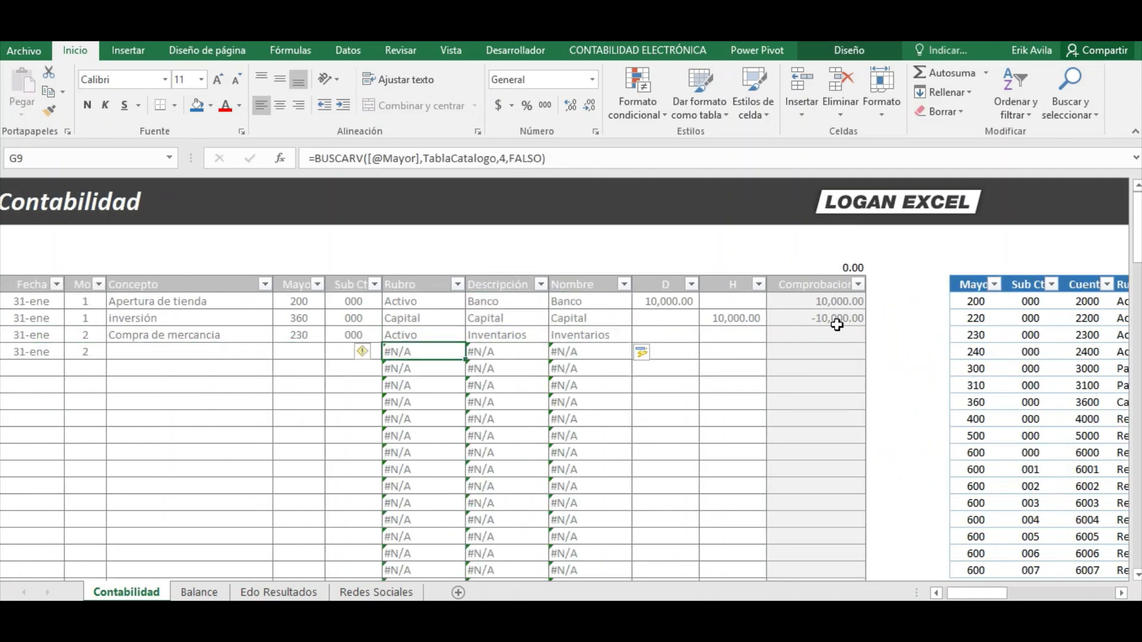
{"action": "key", "text": "Right"}
{"action": "key", "text": "Left"}
{"action": "key", "text": "Left"}
{"action": "key", "text": "Left"}
{"action": "key", "text": "Right"}
{"action": "key", "text": "Right"}
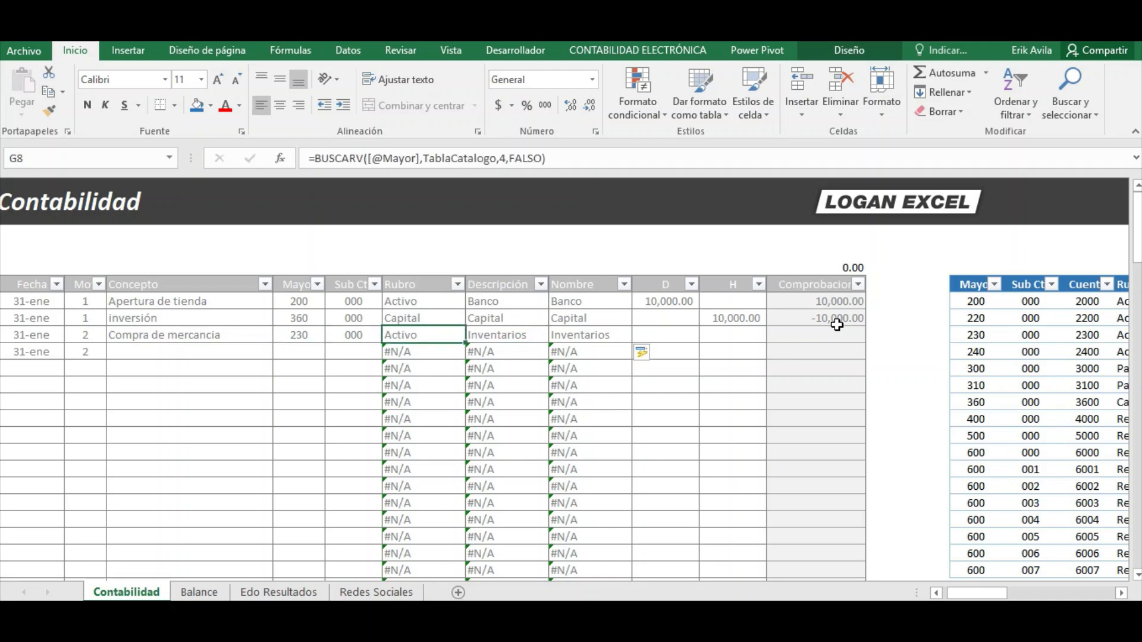
{"action": "key", "text": "Right"}
{"action": "key", "text": "Right"}
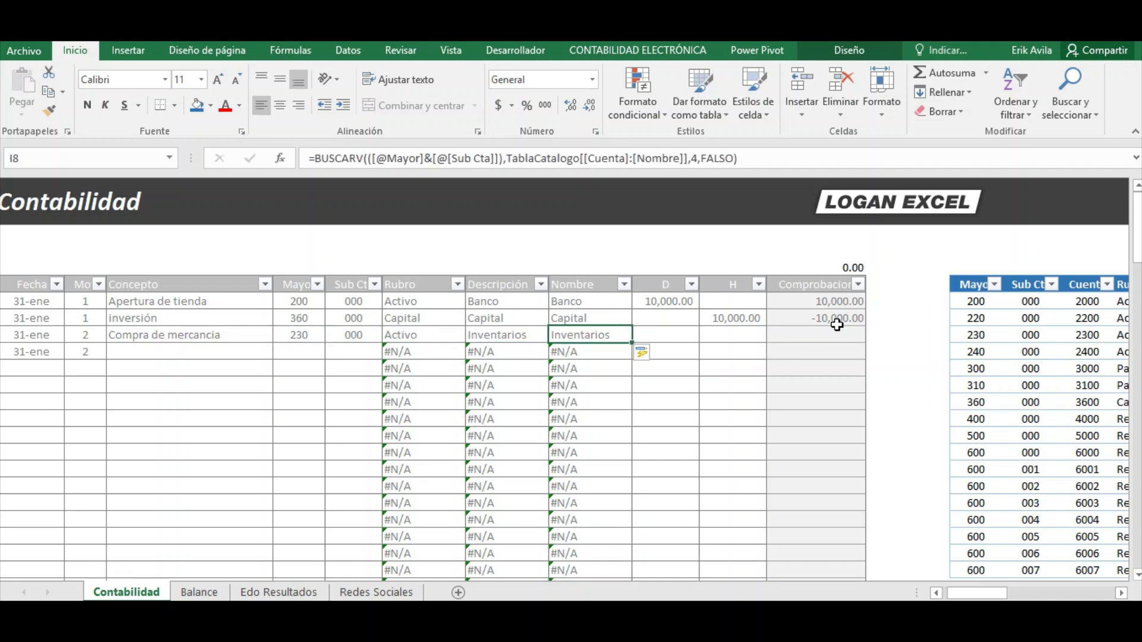
Look over row 8's D, H and Comprobación cells and recheck its Nombre and Descripción formulas.
{"action": "key", "text": "Right"}
{"action": "key", "text": "Right"}
{"action": "key", "text": "Right"}
{"action": "key", "text": "Right"}
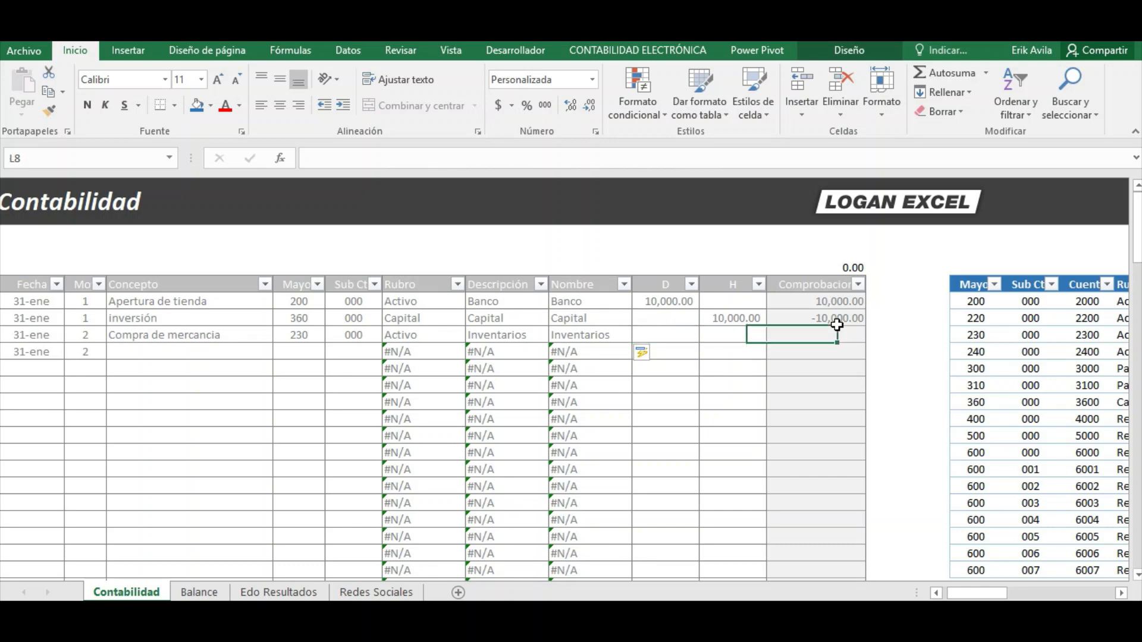
{"action": "key", "text": "Left"}
{"action": "key", "text": "Left"}
{"action": "key", "text": "Left"}
{"action": "key", "text": "Right"}
{"action": "key", "text": "Left"}
{"action": "key", "text": "Left"}
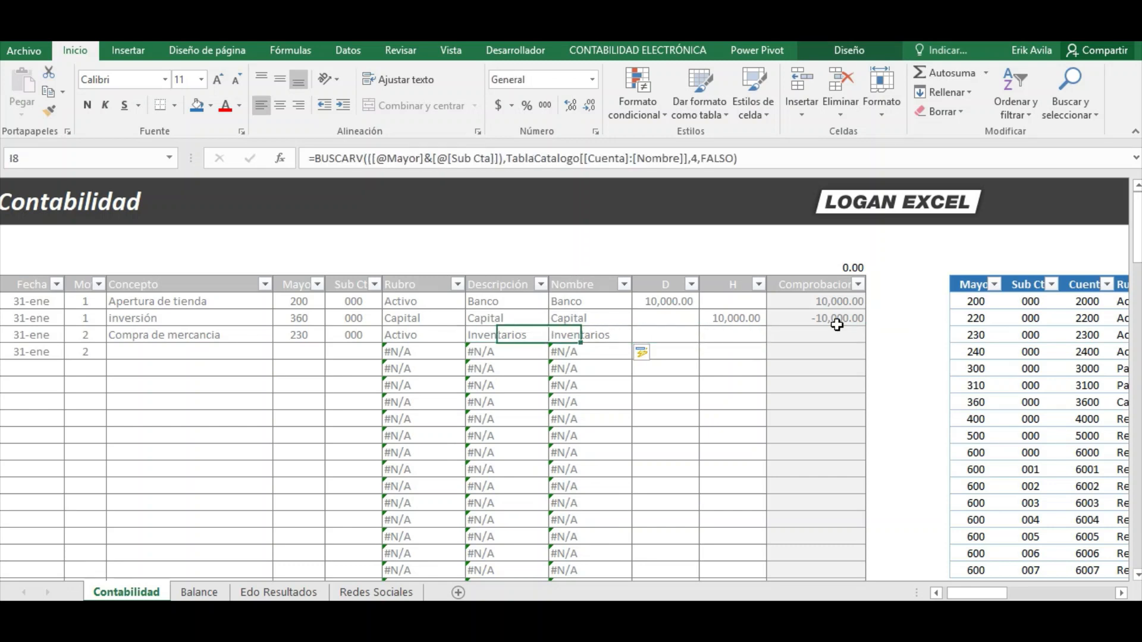
{"action": "key", "text": "Left"}
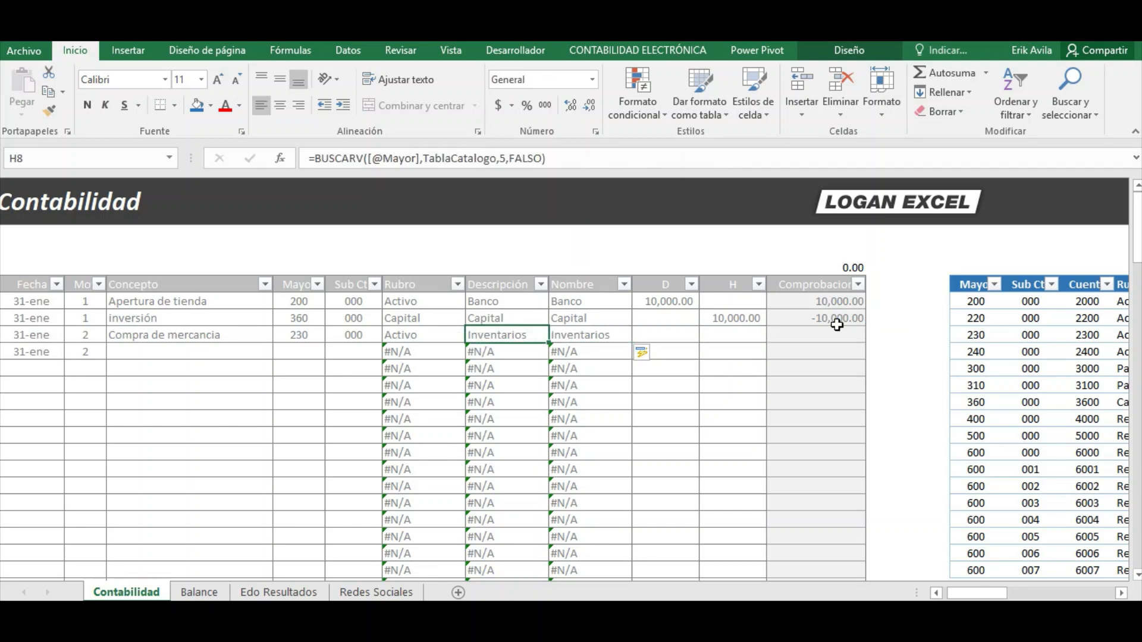
{"action": "key", "text": "Right"}
{"action": "key", "text": "Right"}
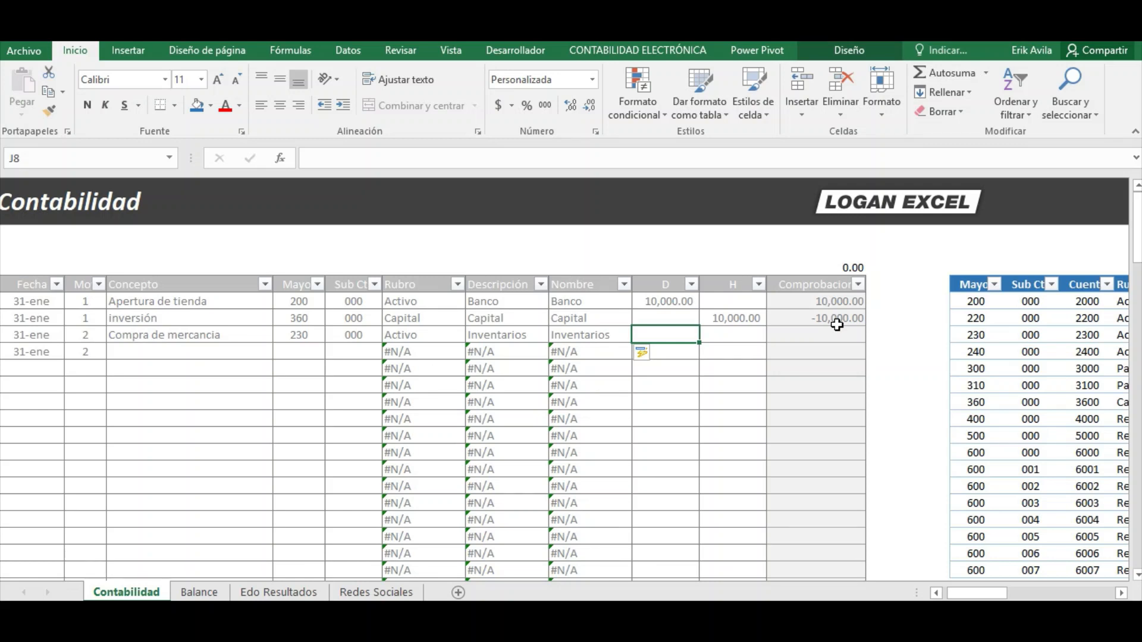
Enter 500 in the D column of the journal's Compra de mercancia row.
{"action": "key", "text": "Left"}
{"action": "key", "text": "Right"}
{"action": "type", "text": "50"}
{"action": "key", "text": "Return"}
{"action": "key", "text": "Up"}
{"action": "key", "text": "Up"}
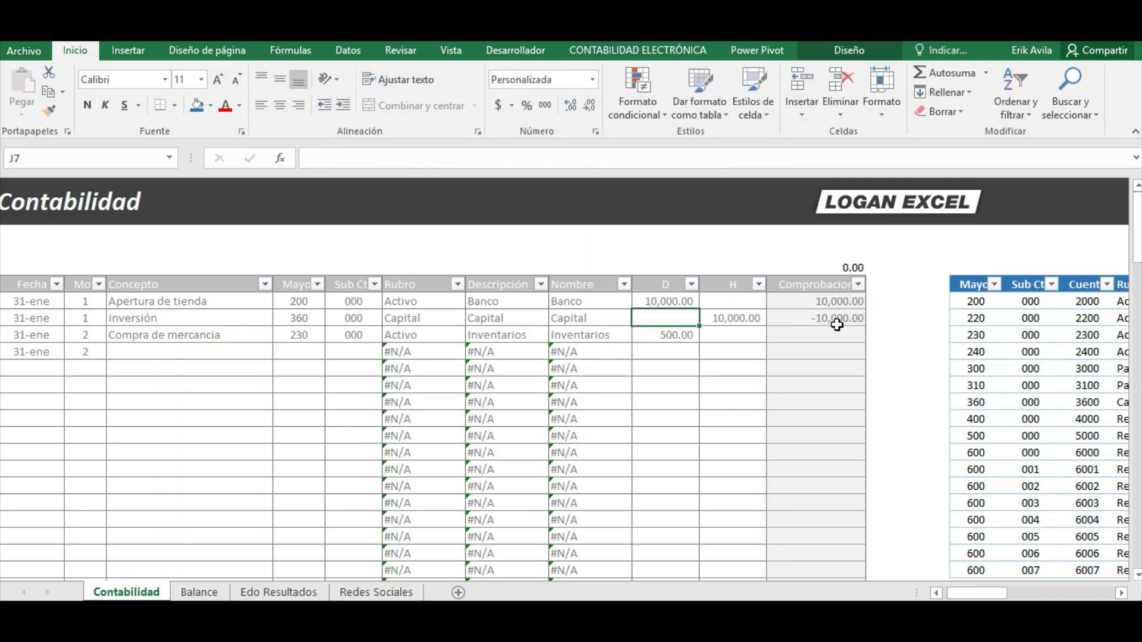
{"action": "key", "text": "Right"}
{"action": "key", "text": "Right"}
{"action": "key", "text": "Up"}
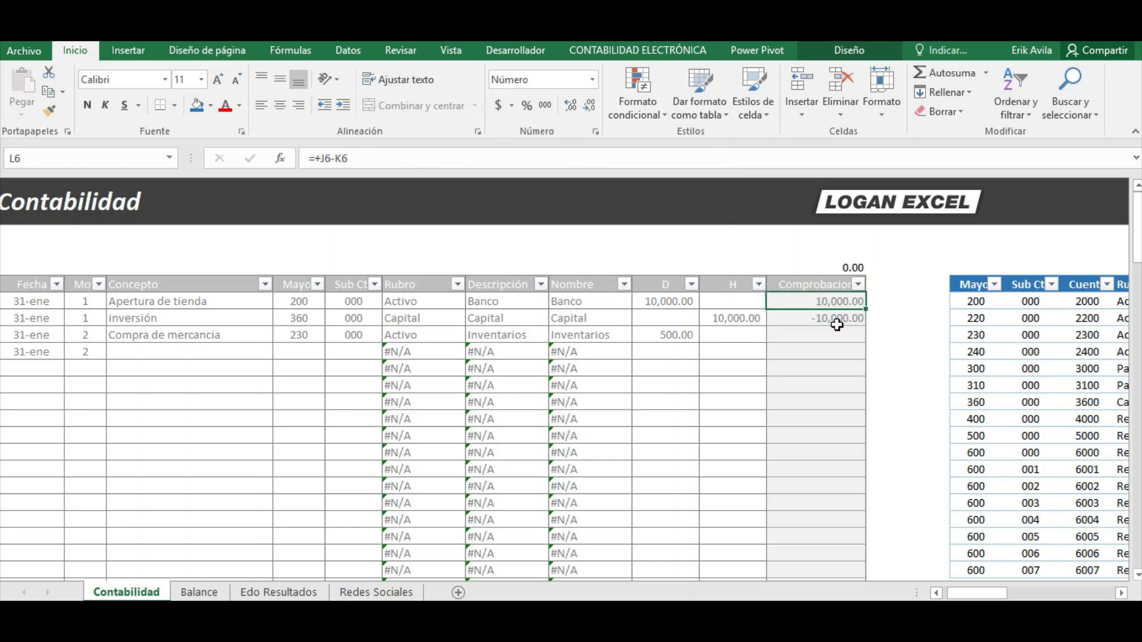
{"action": "key", "text": "Down"}
{"action": "key", "text": "Down"}
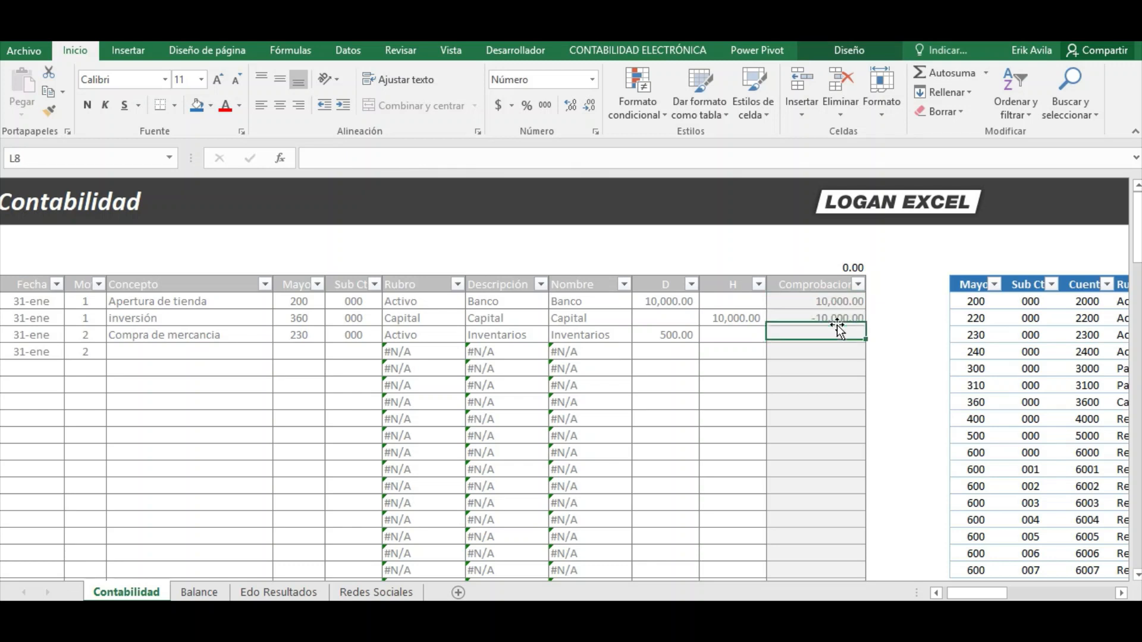
{"action": "key", "text": "Up"}
{"action": "key", "text": "ctrl+c"}
{"action": "key", "text": "Down"}
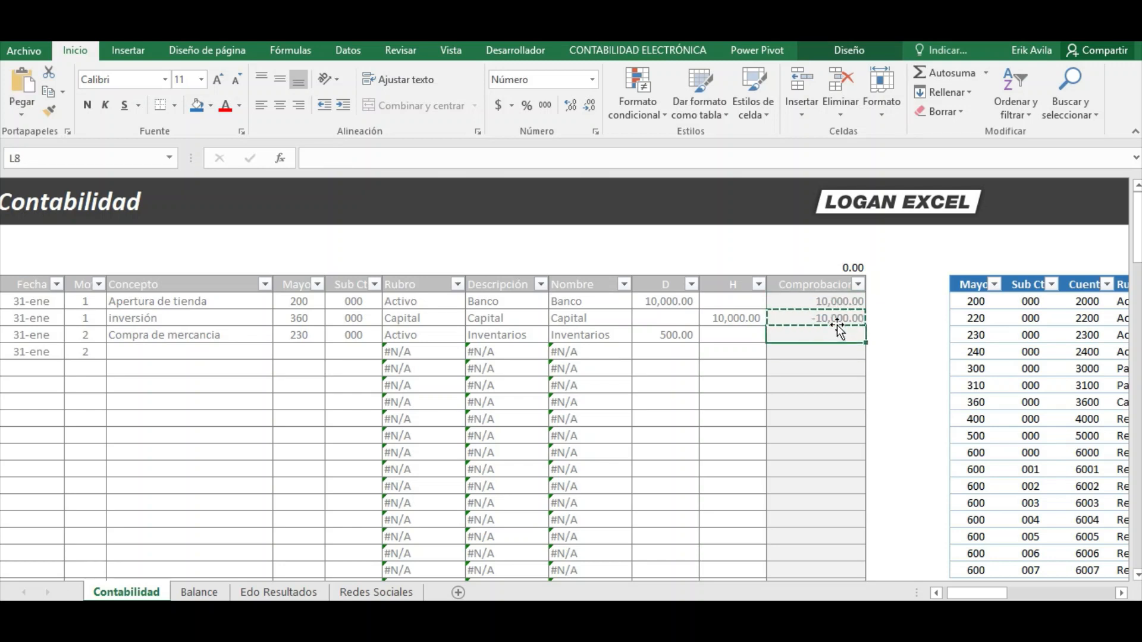
Replace the Comprobacion formula in the first journal row with the structured formula =+[@D]-[@H].
{"action": "key", "text": "Up"}
{"action": "key", "text": "Up"}
{"action": "type", "text": "+"}
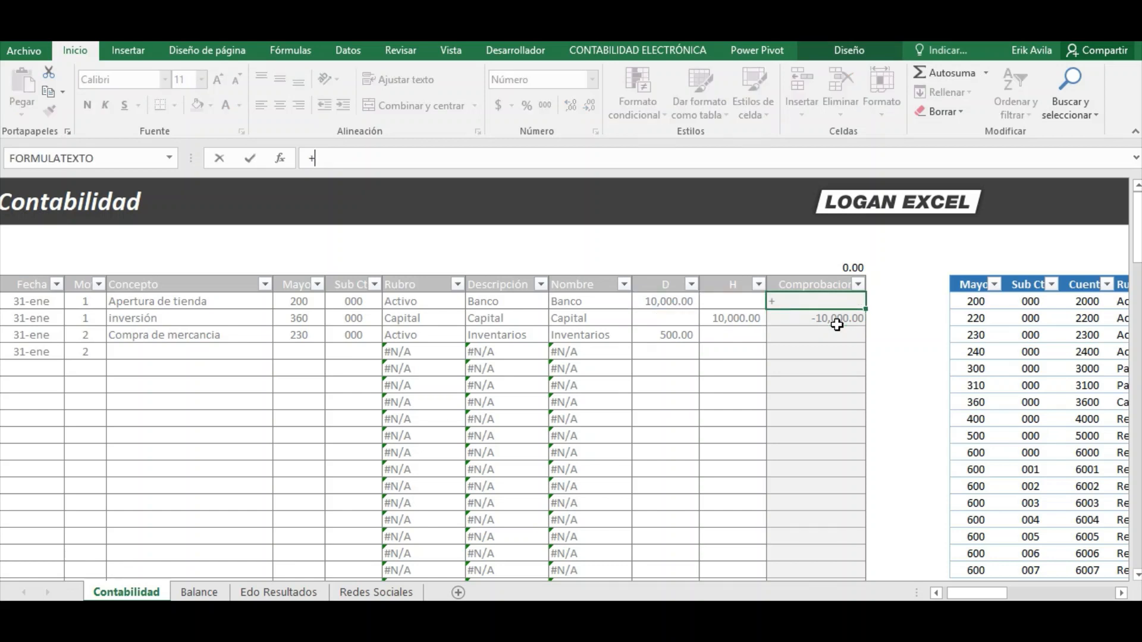
{"action": "key", "text": "Left"}
{"action": "key", "text": "Left"}
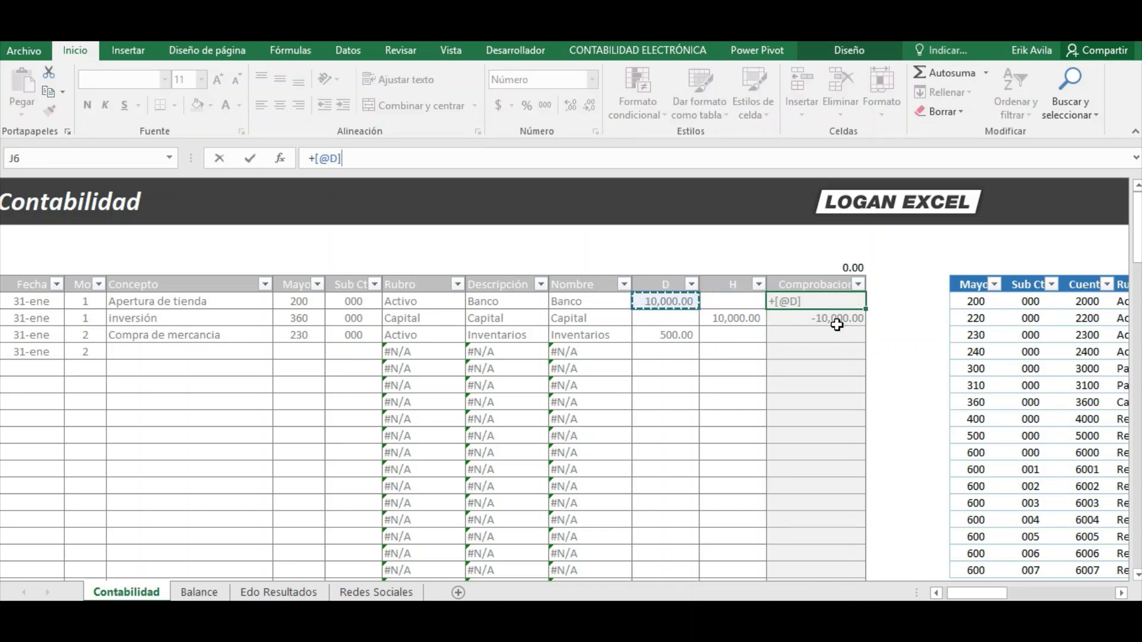
{"action": "type", "text": "-"}
{"action": "key", "text": "Left"}
{"action": "key", "text": "Return"}
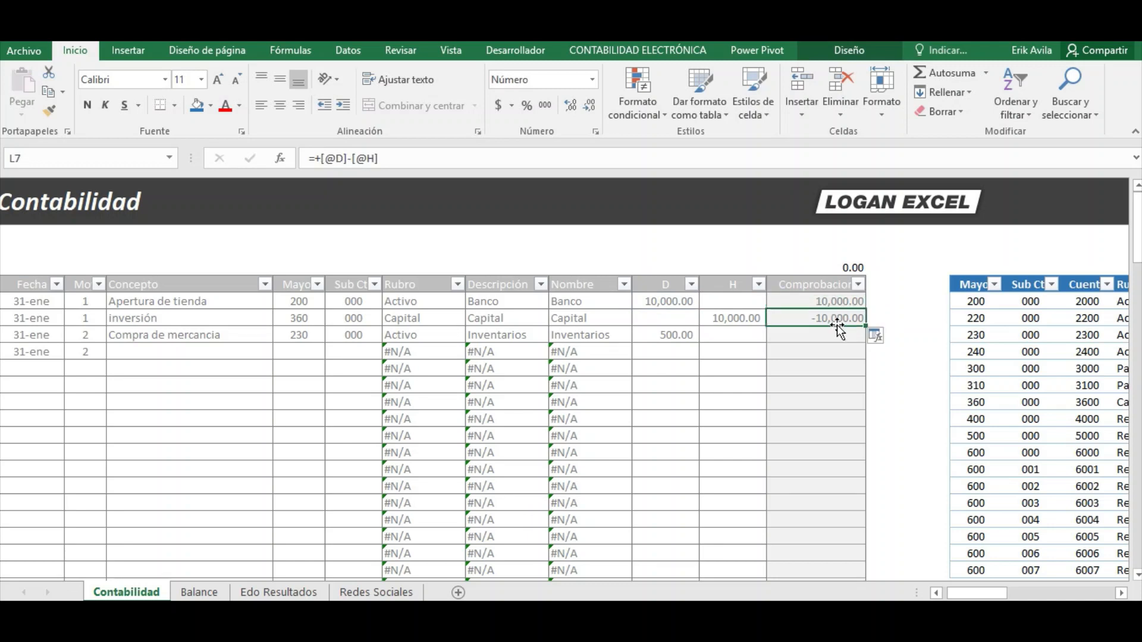
{"action": "key", "text": "Down"}
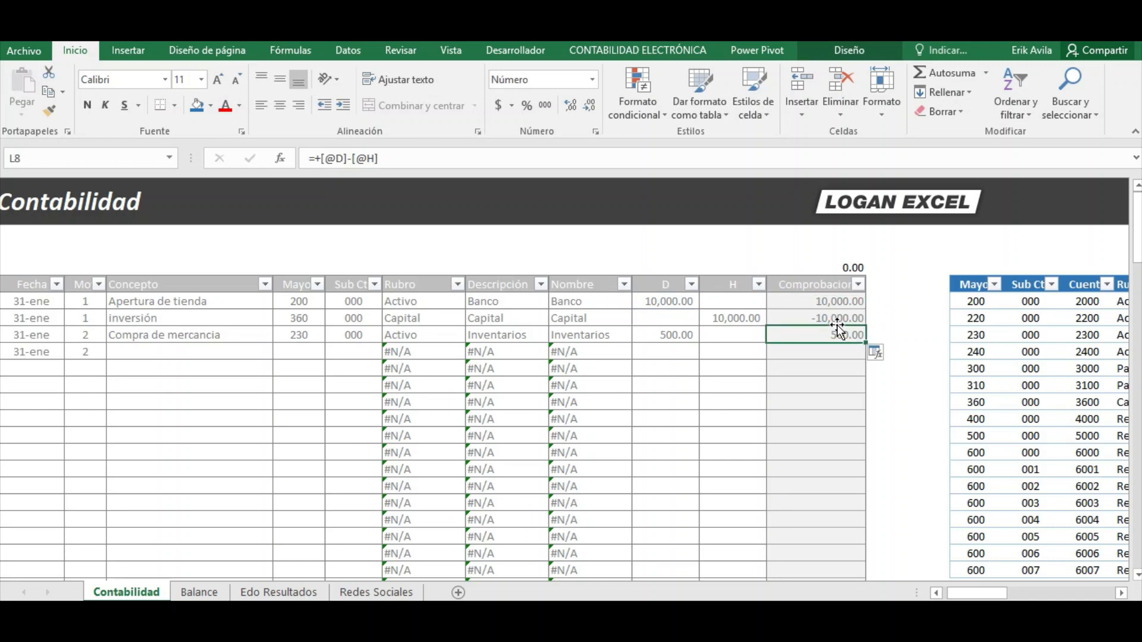
Copy the Comprobacion formula from row 7 down through the rest of the journal column.
{"action": "key", "text": "Up"}
{"action": "key", "text": "Up"}
{"action": "key", "text": "Down"}
{"action": "key", "text": "ctrl+c"}
{"action": "key", "text": "ctrl+shift+Down"}
{"action": "key", "text": "ctrl+shift+Down"}
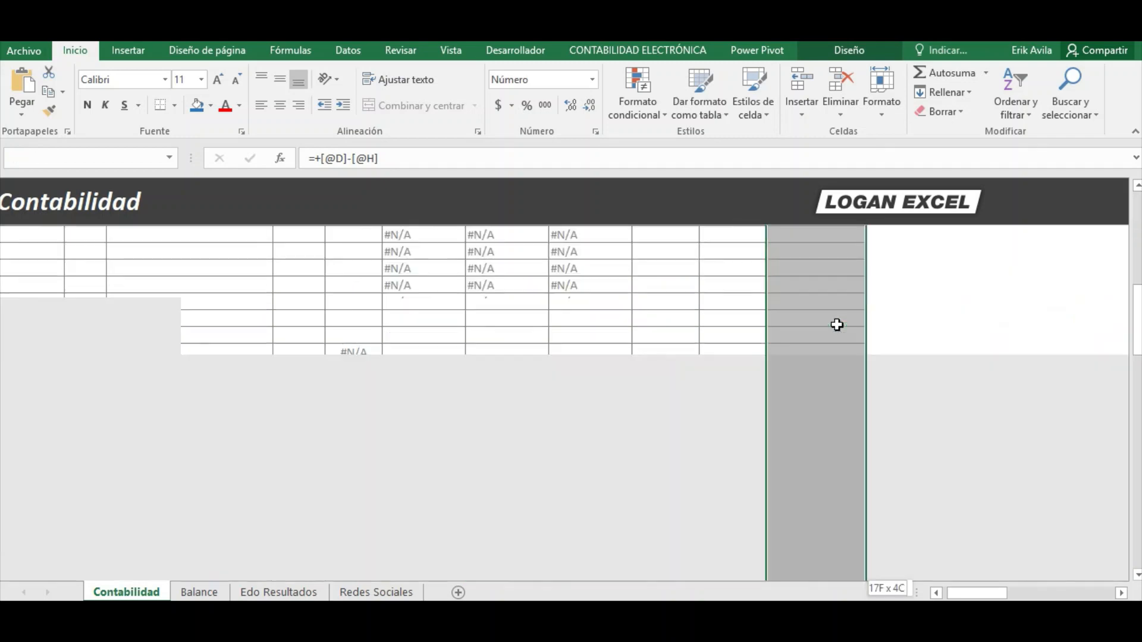
{"action": "key", "text": "ctrl+v"}
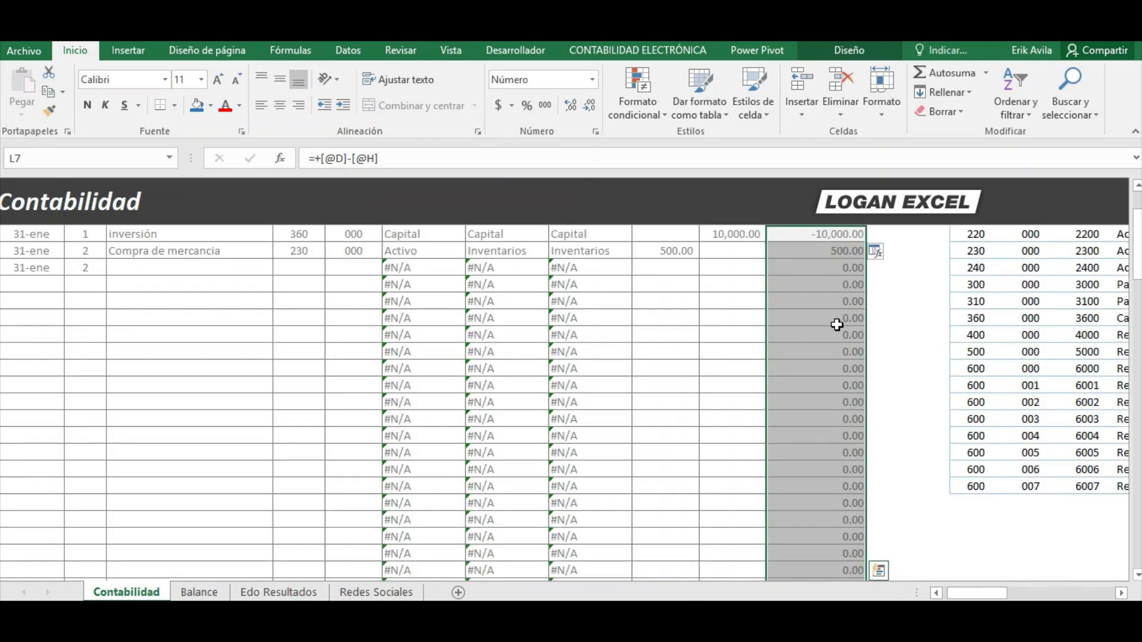
{"action": "key", "text": "Up"}
{"action": "key", "text": "Down"}
{"action": "key", "text": "Down"}
{"action": "key", "text": "Down"}
{"action": "scroll", "coordinate": [837, 324], "scroll_direction": "up", "scroll_amount": 2}
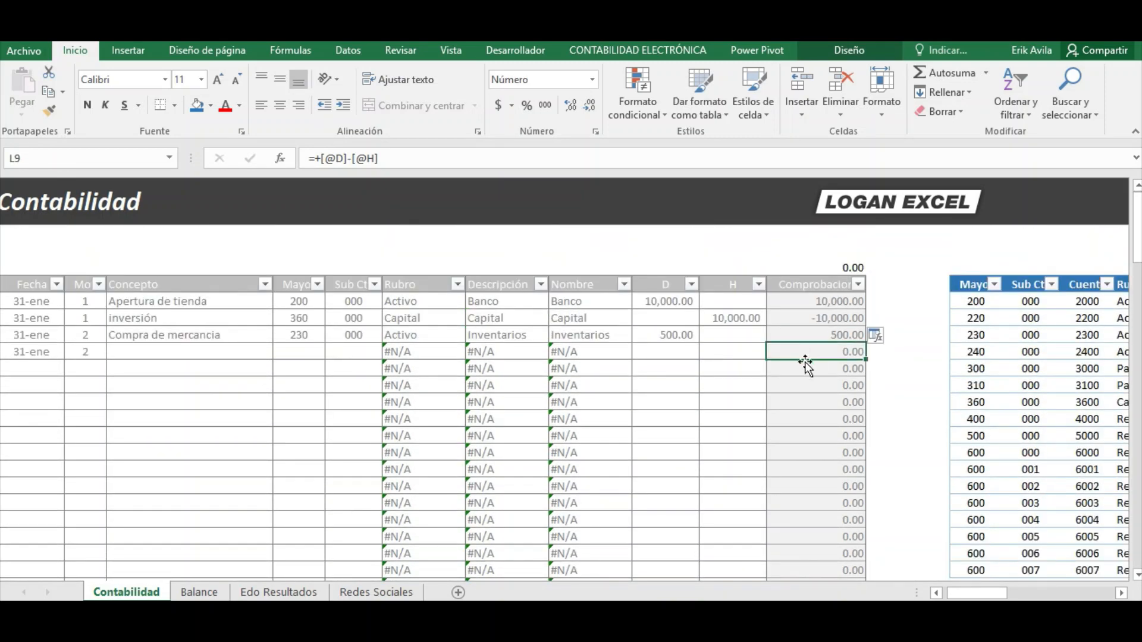
{"action": "left_click", "coordinate": [722, 337]}
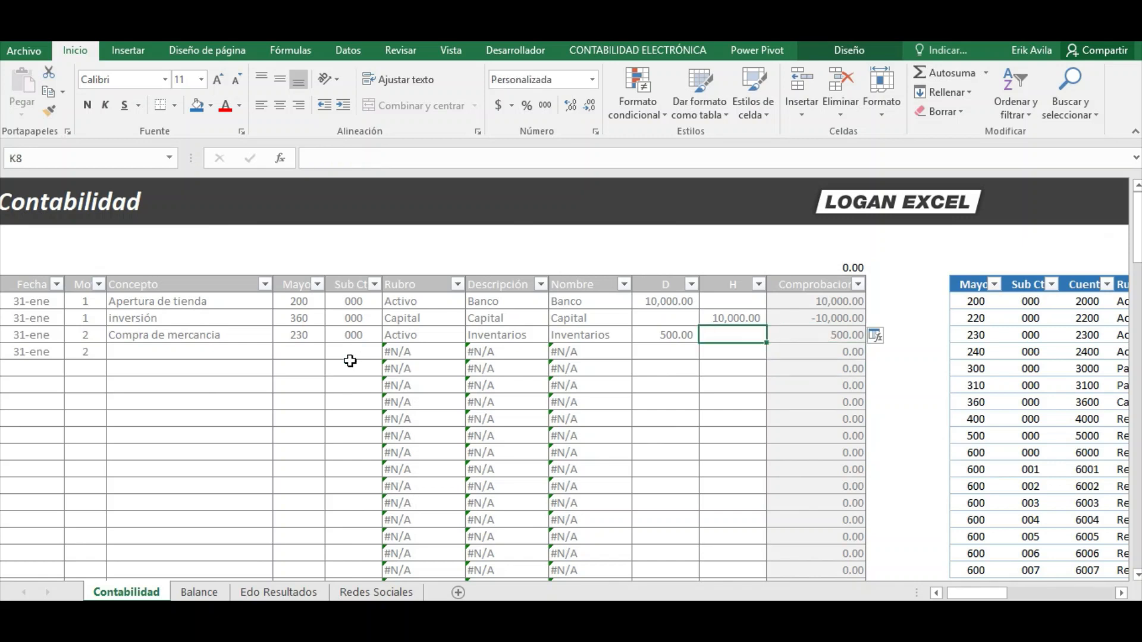
{"action": "left_click", "coordinate": [303, 354]}
{"action": "key", "text": "Left"}
{"action": "key", "text": "Left"}
{"action": "key", "text": "Left"}
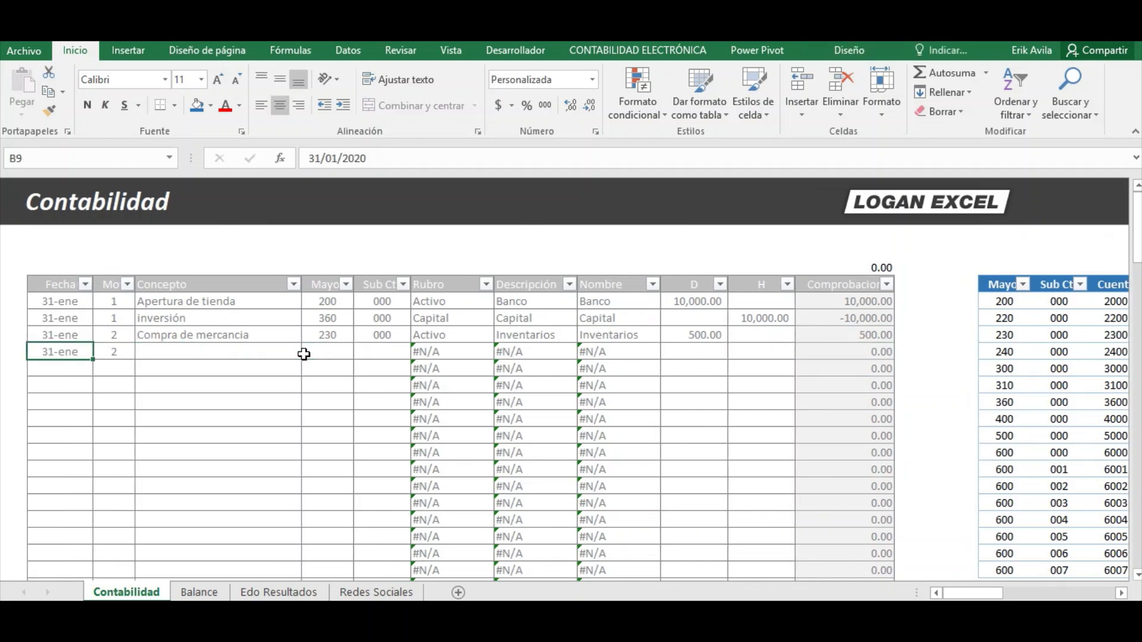
Replace the check total in L4 with a SUMA of the whole Comprobacion column, =SUMA(TablaContabilidad[Comprobacion]).
{"action": "left_click", "coordinate": [832, 268]}
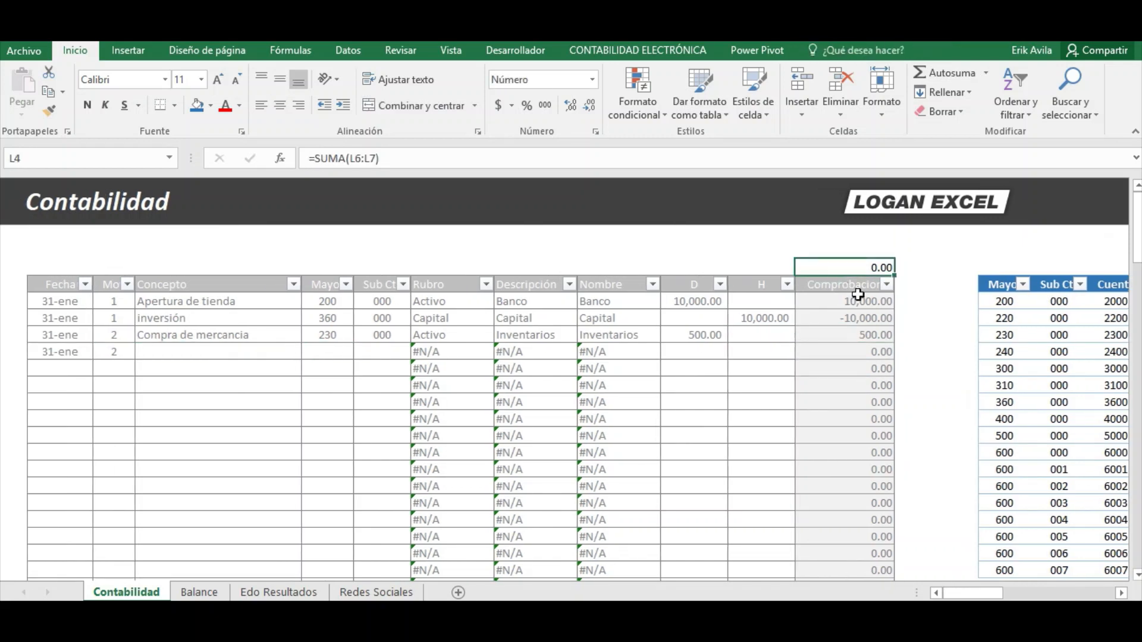
{"action": "left_click", "coordinate": [949, 72]}
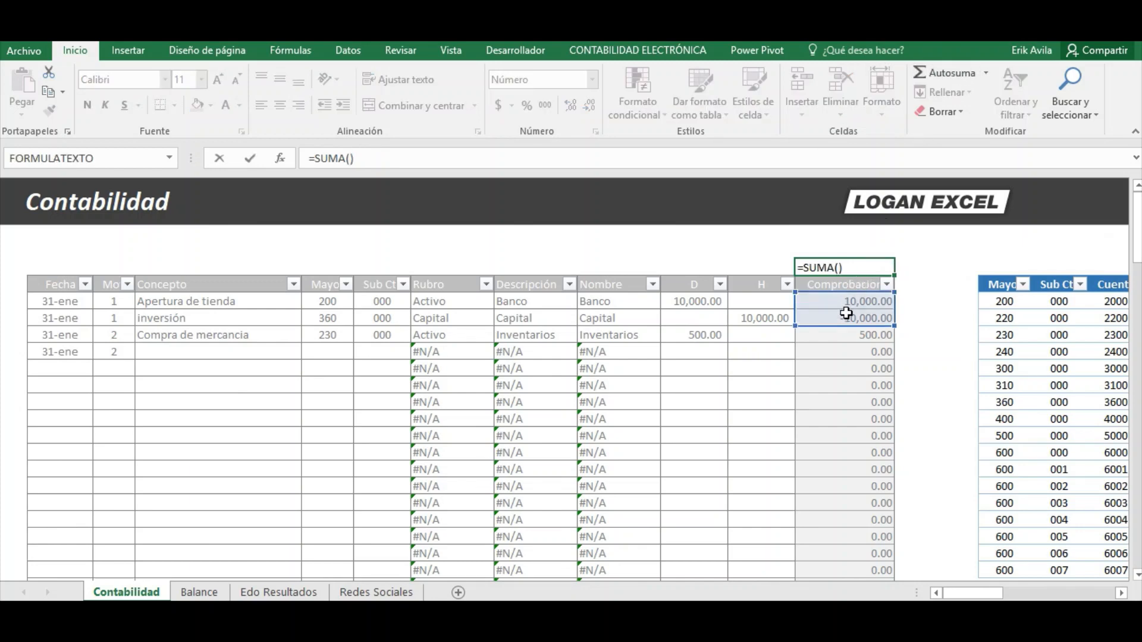
{"action": "left_click_drag", "start_coordinate": [844, 298], "coordinate": [844, 382]}
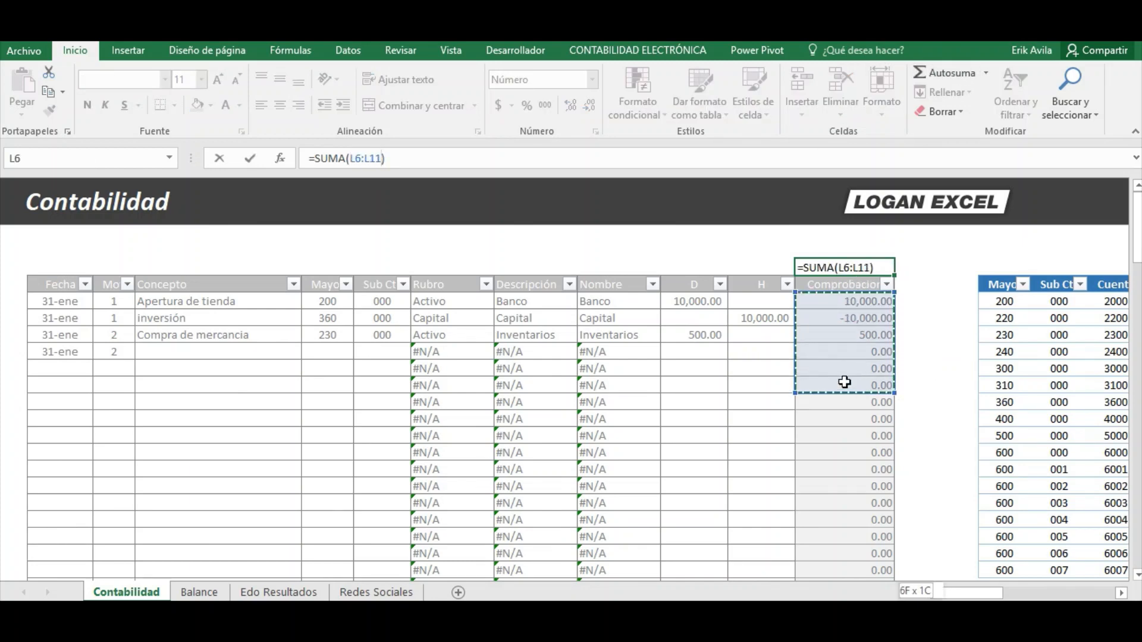
{"action": "key", "text": "ctrl+shift+Down"}
{"action": "key", "text": "Return"}
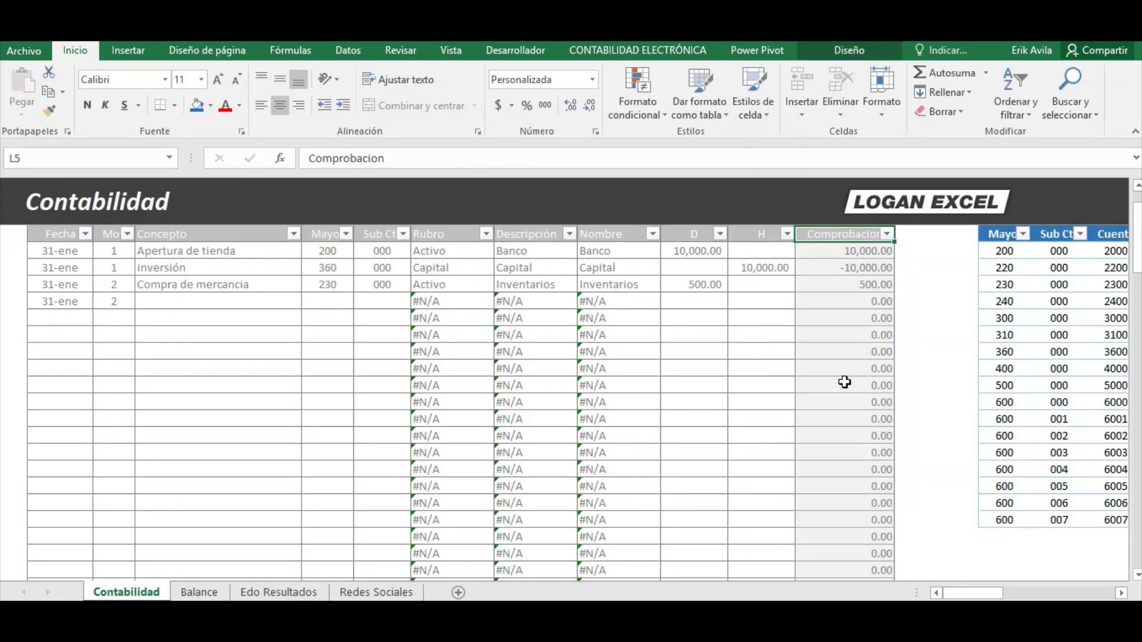
{"action": "key", "text": "Up"}
{"action": "key", "text": "Down"}
{"action": "key", "text": "Down"}
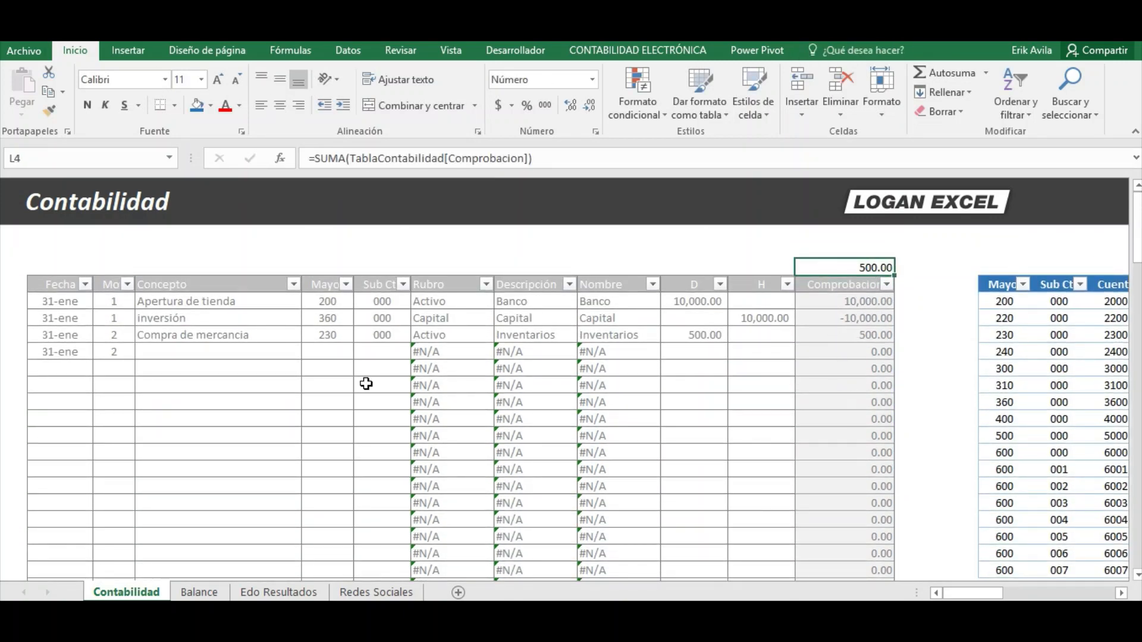
Enter the concept "Crédito mercancia" in the second row of movement 2.
{"action": "left_click", "coordinate": [216, 355]}
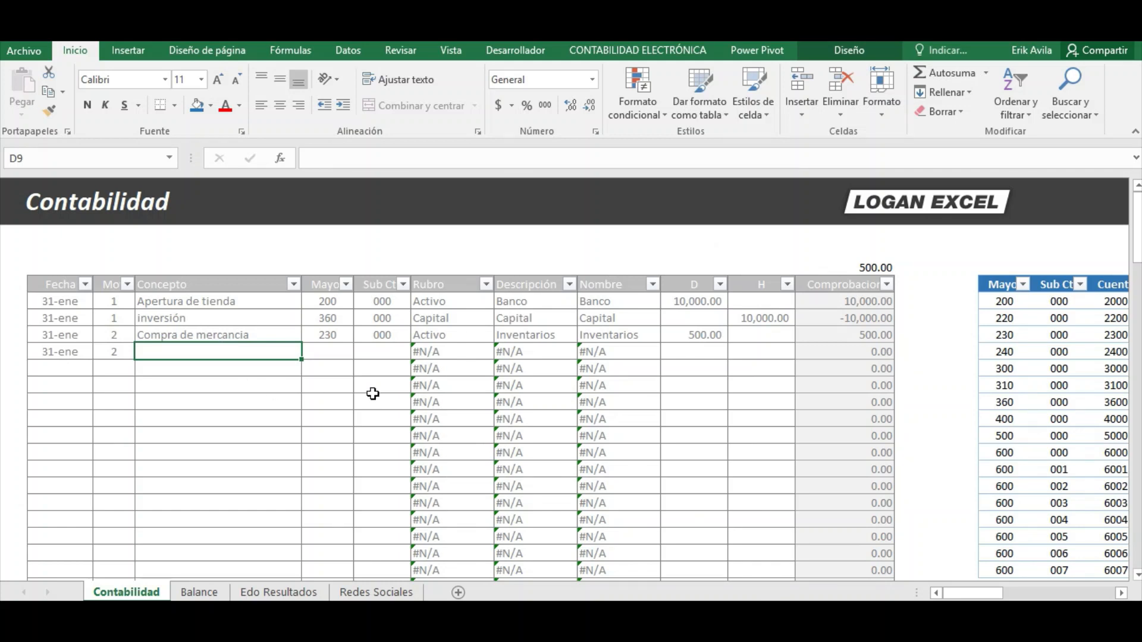
{"action": "type", "text": "Crédito me"}
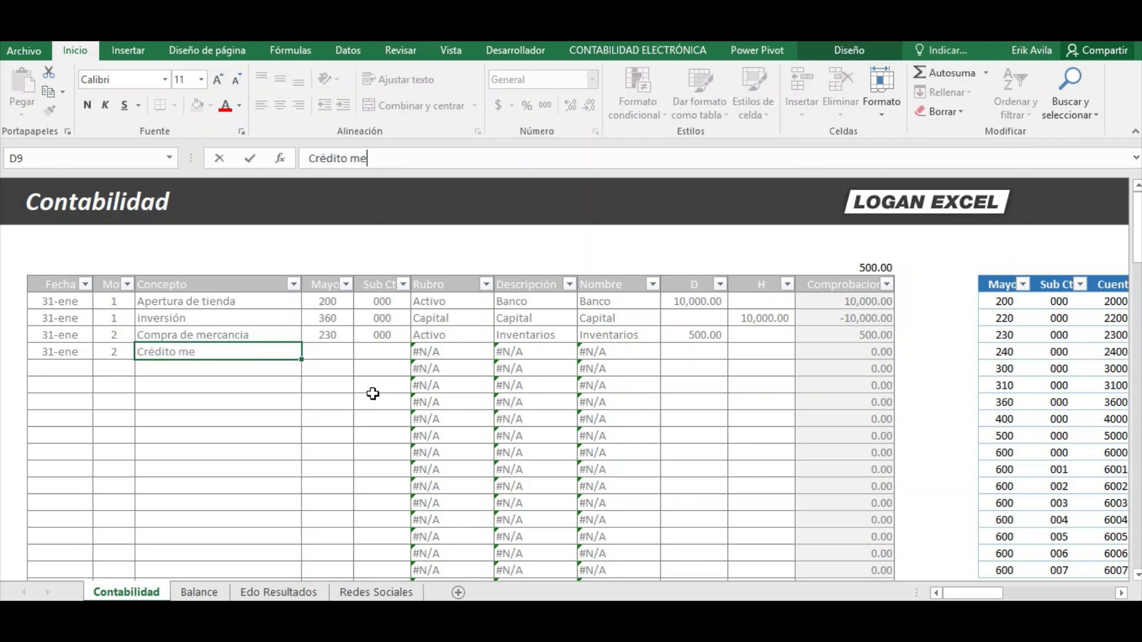
{"action": "type", "text": "rcancia"}
{"action": "key", "text": "Up"}
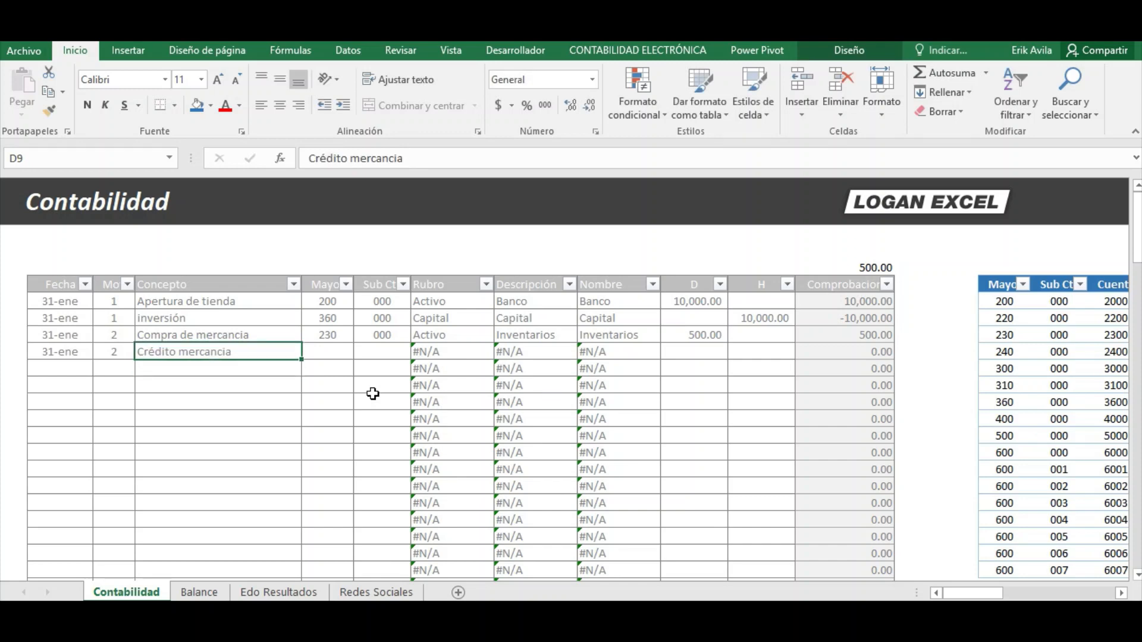
Find the Proveedor account in the catalogue and assign Mayor 300 and Sub Cta 000 to the Crédito mercancia row.
{"action": "key", "text": "Right"}
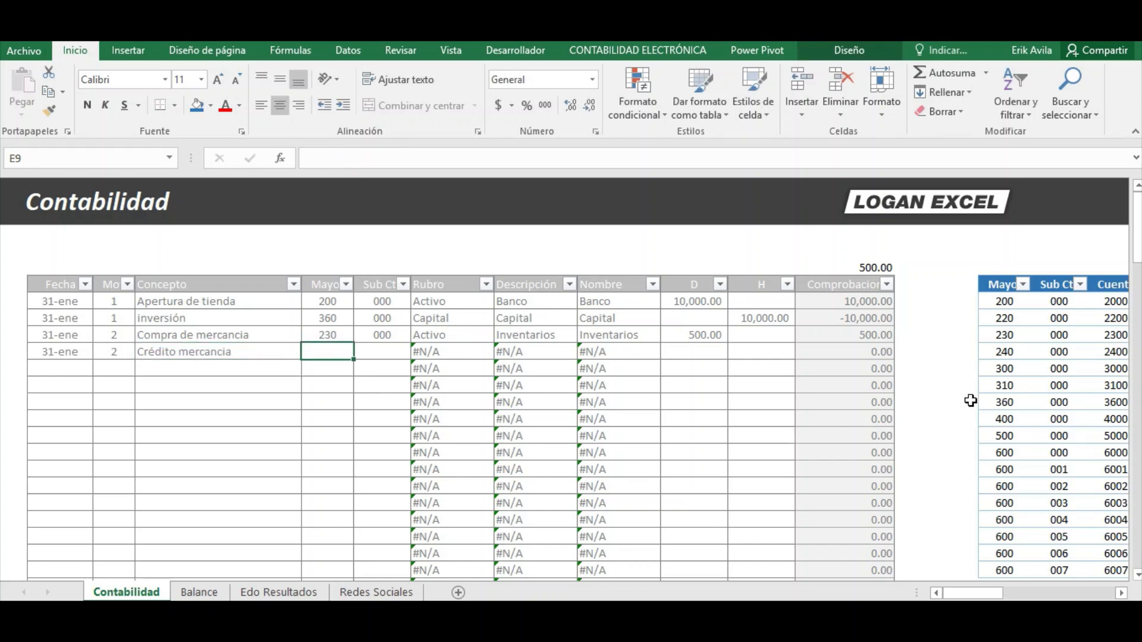
{"action": "mouse_move", "coordinate": [996, 595]}
{"action": "left_mouse_down"}
{"action": "mouse_move", "coordinate": [1011, 597]}
{"action": "mouse_move", "coordinate": [985, 593]}
{"action": "left_mouse_up"}
{"action": "left_click", "coordinate": [956, 370]}
{"action": "left_click", "coordinate": [704, 369]}
{"action": "left_click", "coordinate": [353, 357]}
{"action": "type", "text": "300"}
{"action": "key", "text": "Tab"}
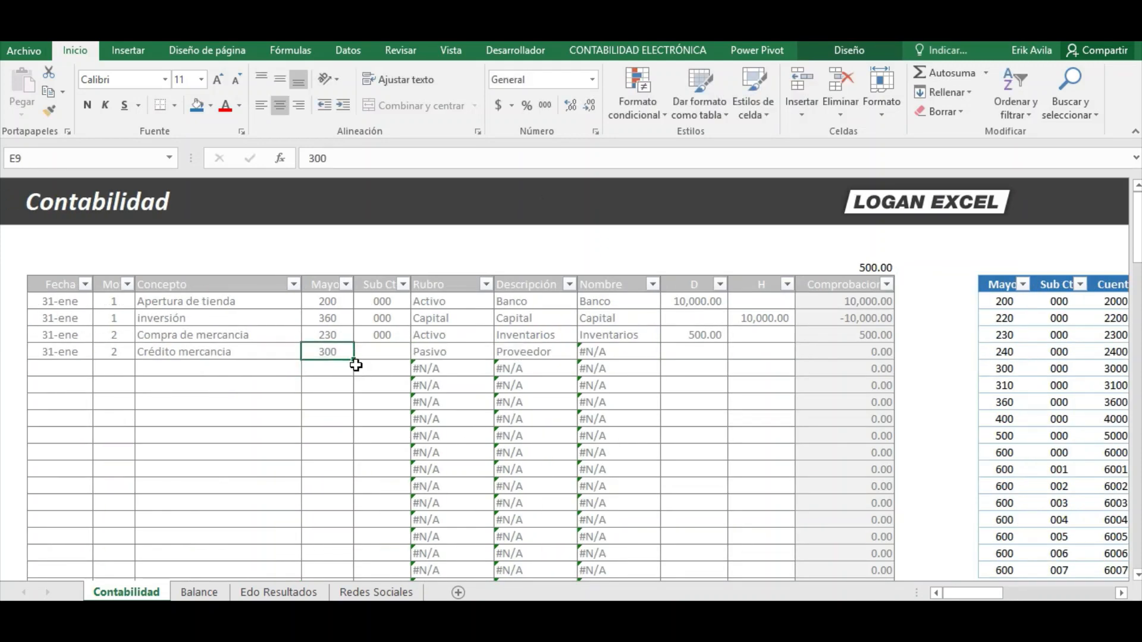
{"action": "type", "text": "000"}
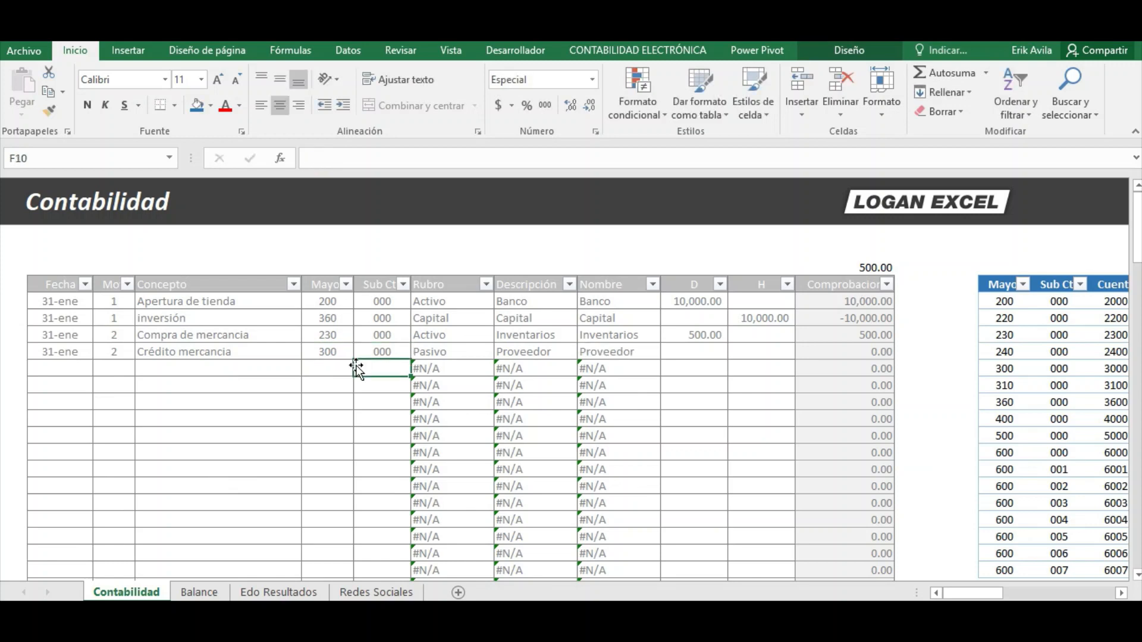
Record 500 in the H column of the Crédito mercancia row and check the Comprobacion values of the entries.
{"action": "key", "text": "Tab"}
{"action": "key", "text": "Tab"}
{"action": "key", "text": "Tab"}
{"action": "key", "text": "Tab"}
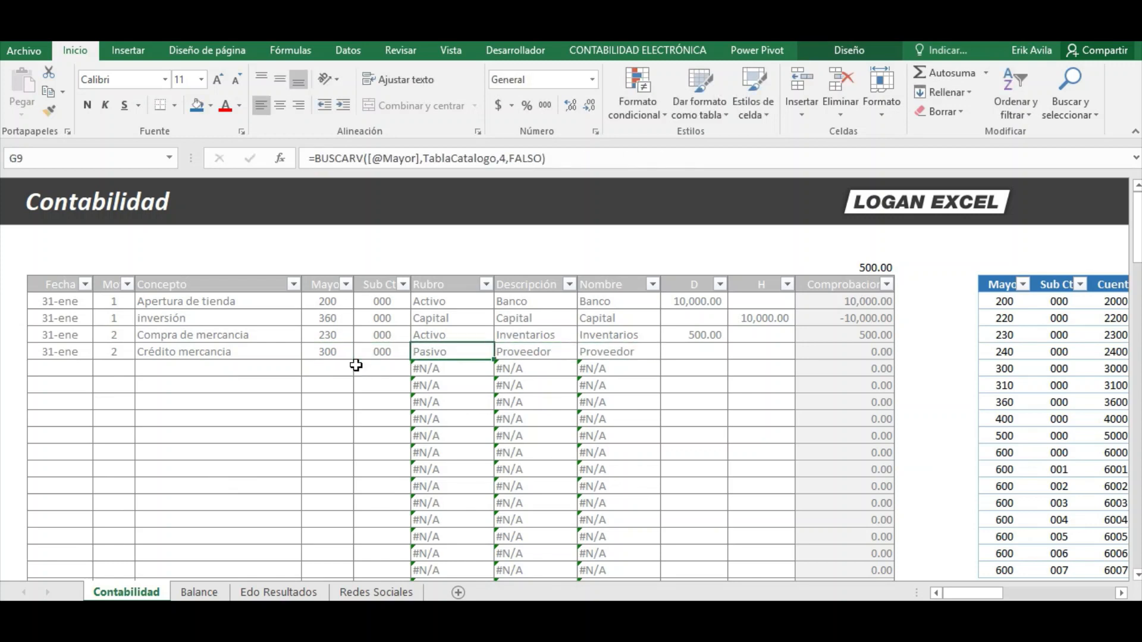
{"action": "key", "text": "Tab"}
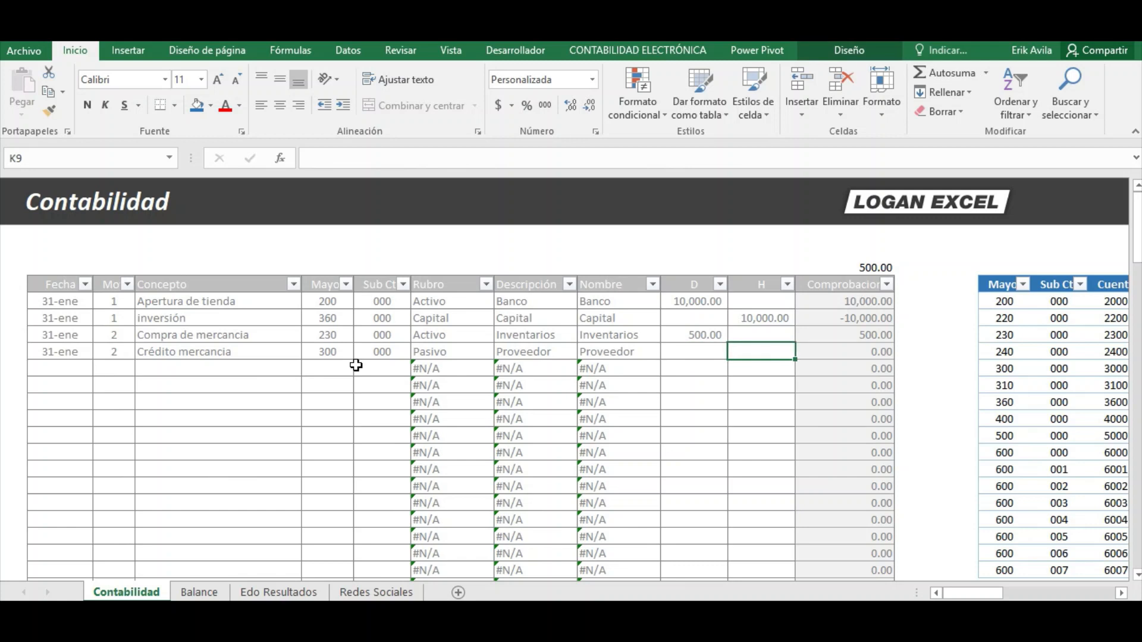
{"action": "type", "text": "500"}
{"action": "key", "text": "Return"}
{"action": "key", "text": "Up"}
{"action": "key", "text": "Tab"}
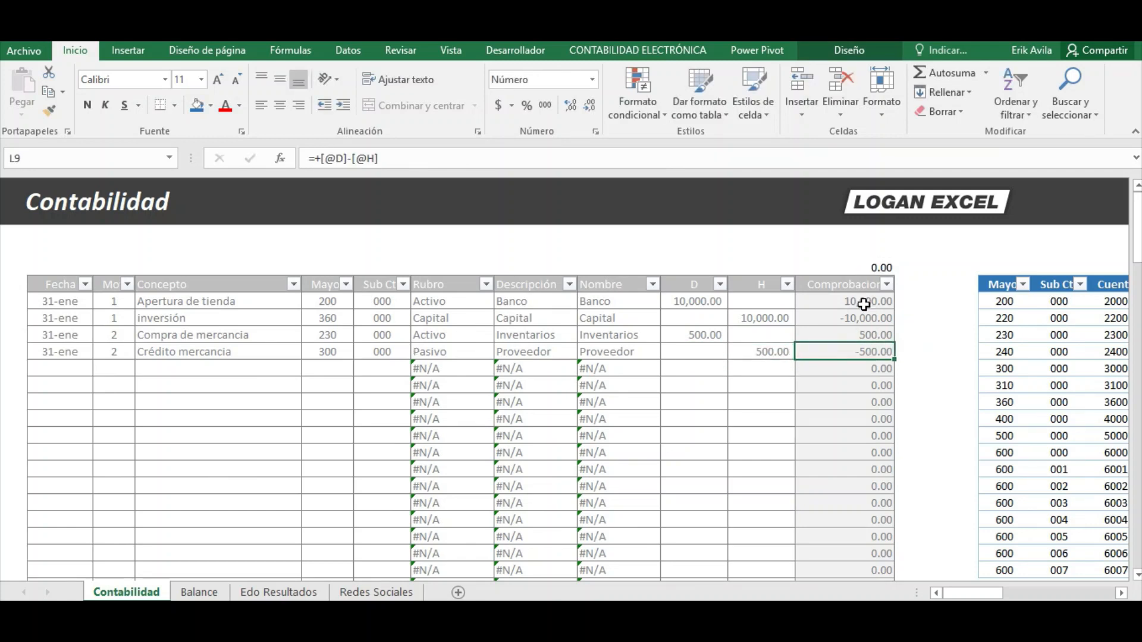
{"action": "left_click_drag", "start_coordinate": [861, 301], "coordinate": [854, 348]}
Copy the two 31-ene dates of movement 2 into the next two empty rows of the Fecha column.
{"action": "left_click", "coordinate": [29, 372]}
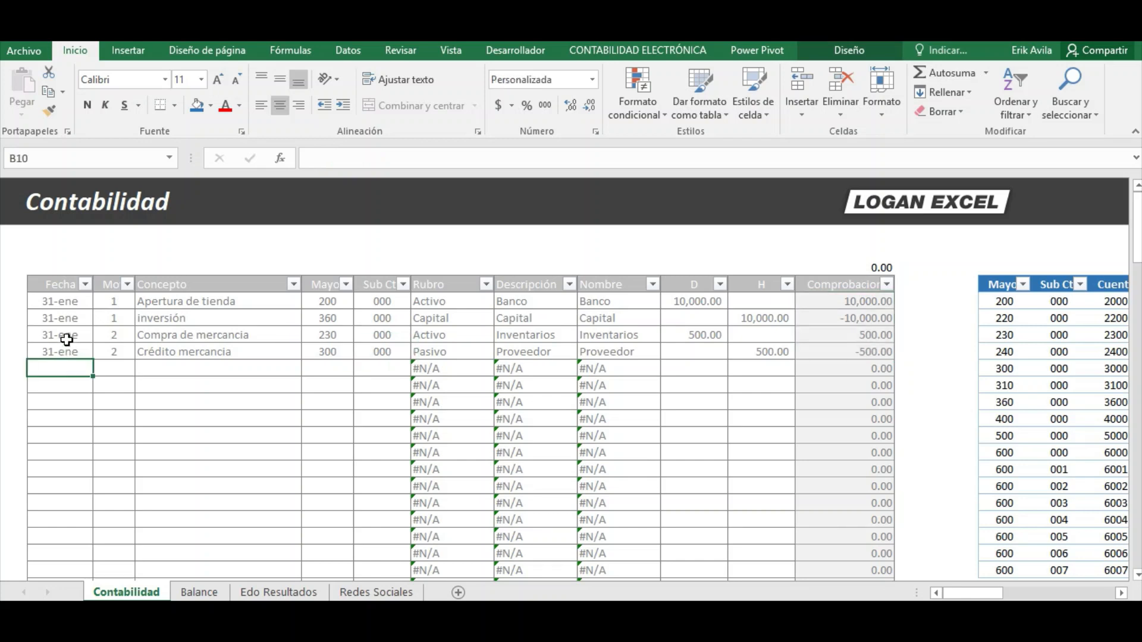
{"action": "left_click_drag", "start_coordinate": [64, 334], "coordinate": [74, 354]}
{"action": "key", "text": "ctrl+c"}
{"action": "left_click", "coordinate": [71, 368]}
{"action": "key", "text": "ctrl+v"}
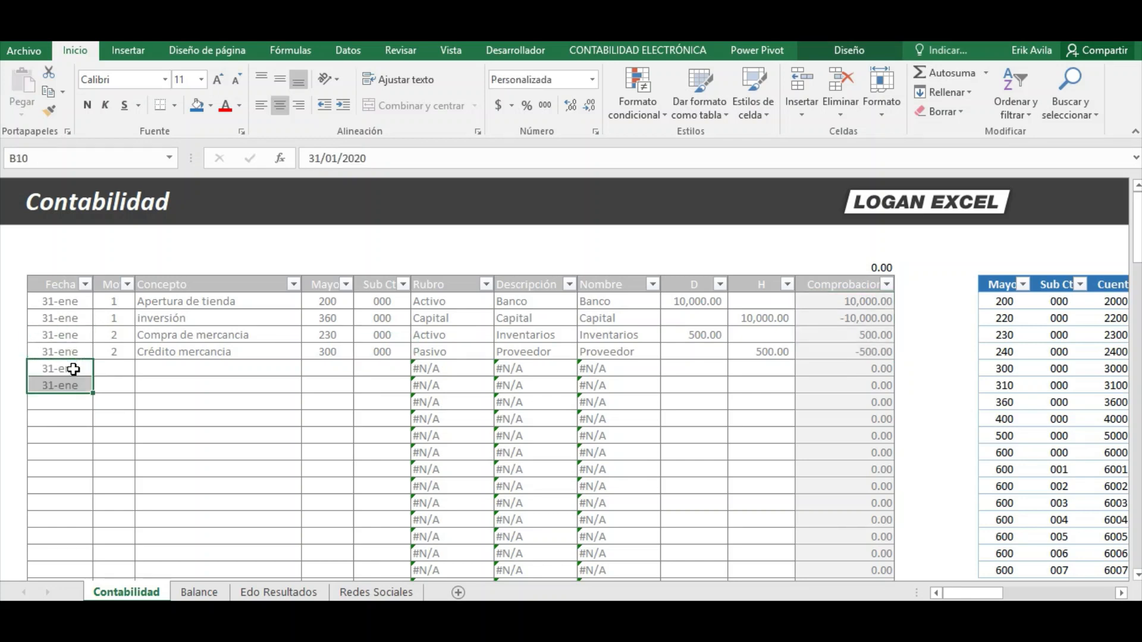
Number both newly dated rows as movement 3.
{"action": "key", "text": "Tab"}
{"action": "type", "text": "3"}
{"action": "key", "text": "Return"}
{"action": "type", "text": "3"}
{"action": "key", "text": "Return"}
{"action": "key", "text": "Up"}
{"action": "key", "text": "Right"}
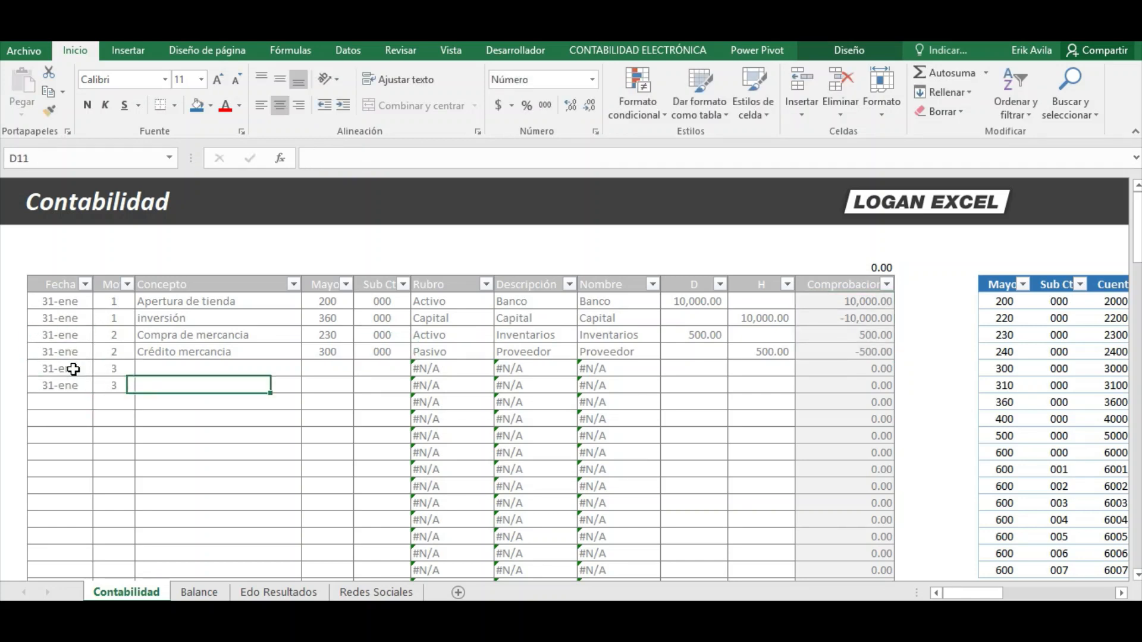
Enter the concept "venta del día" in the first row of movement 3.
{"action": "key", "text": "Up"}
{"action": "key", "text": "Up"}
{"action": "key", "text": "Down"}
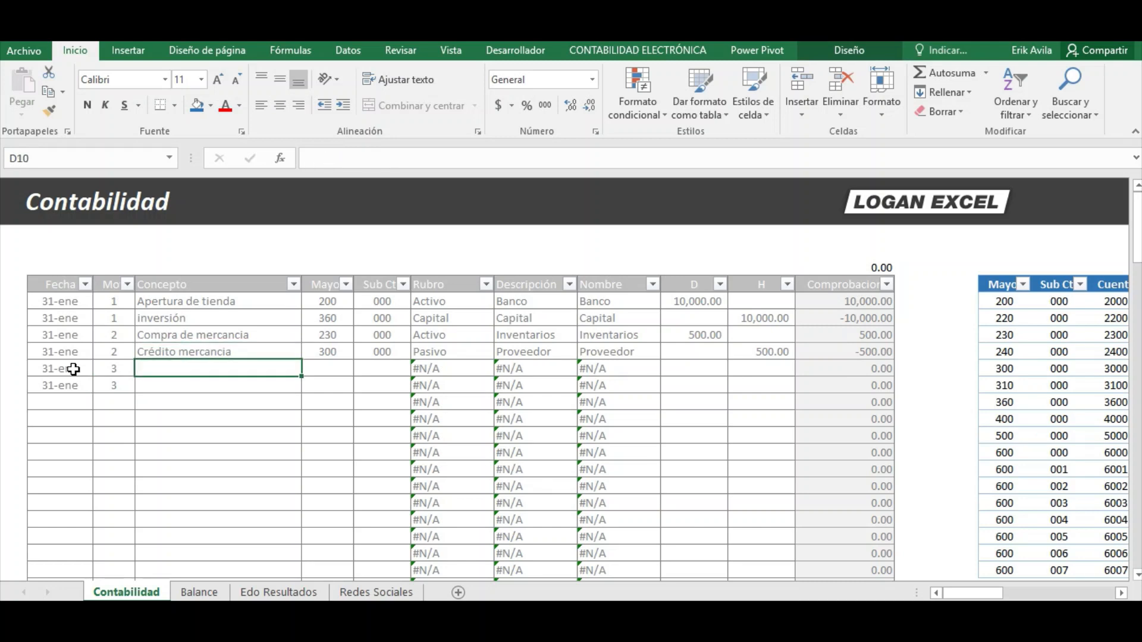
{"action": "type", "text": "ven"}
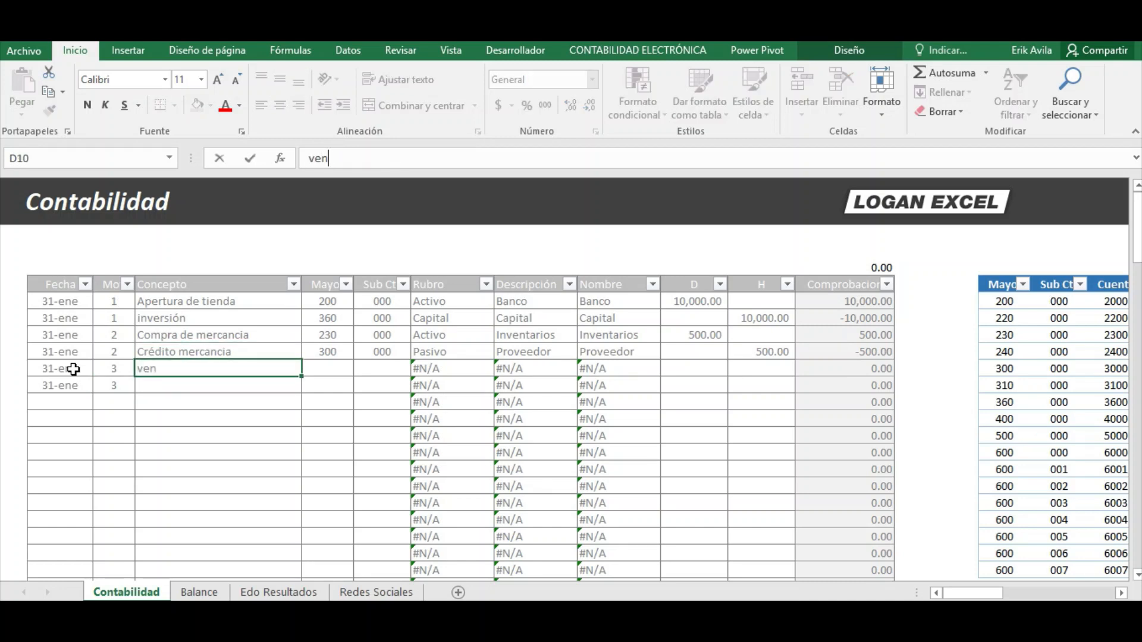
{"action": "type", "text": "ta del"}
{"action": "key", "text": "Return"}
Find the Ventas account in the catalogue and assign Mayor 400 and Sub Cta 000 to the venta del día row.
{"action": "key", "text": "Up"}
{"action": "key", "text": "Up"}
{"action": "key", "text": "Right"}
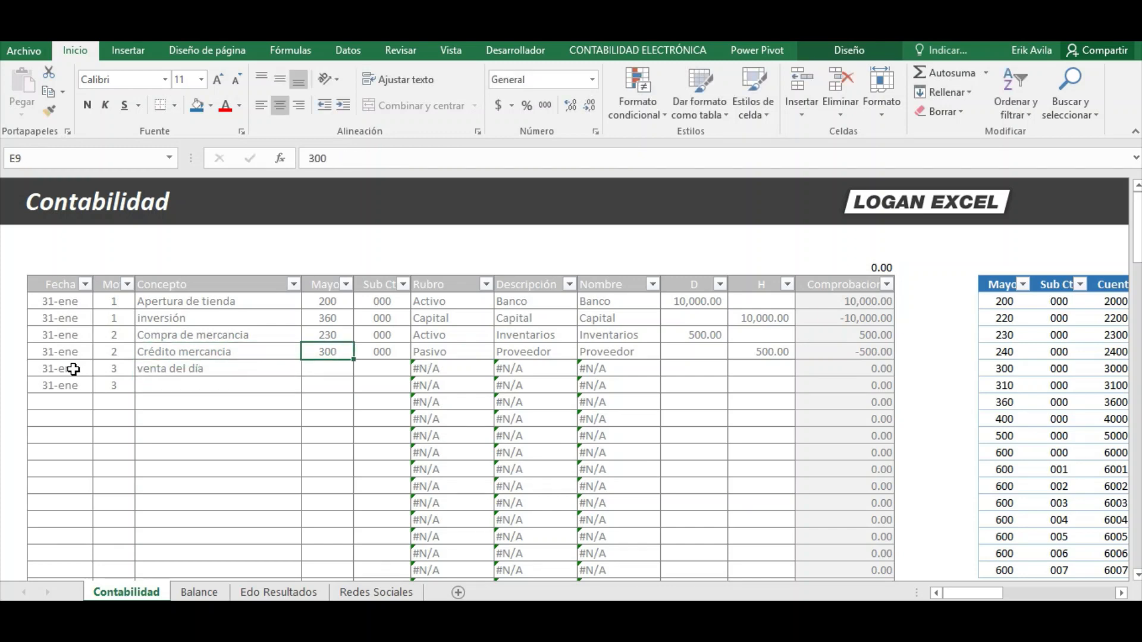
{"action": "key", "text": "Down"}
{"action": "left_click_drag", "start_coordinate": [990, 593], "coordinate": [1007, 593]}
{"action": "left_click", "coordinate": [806, 423]}
{"action": "left_click", "coordinate": [945, 424]}
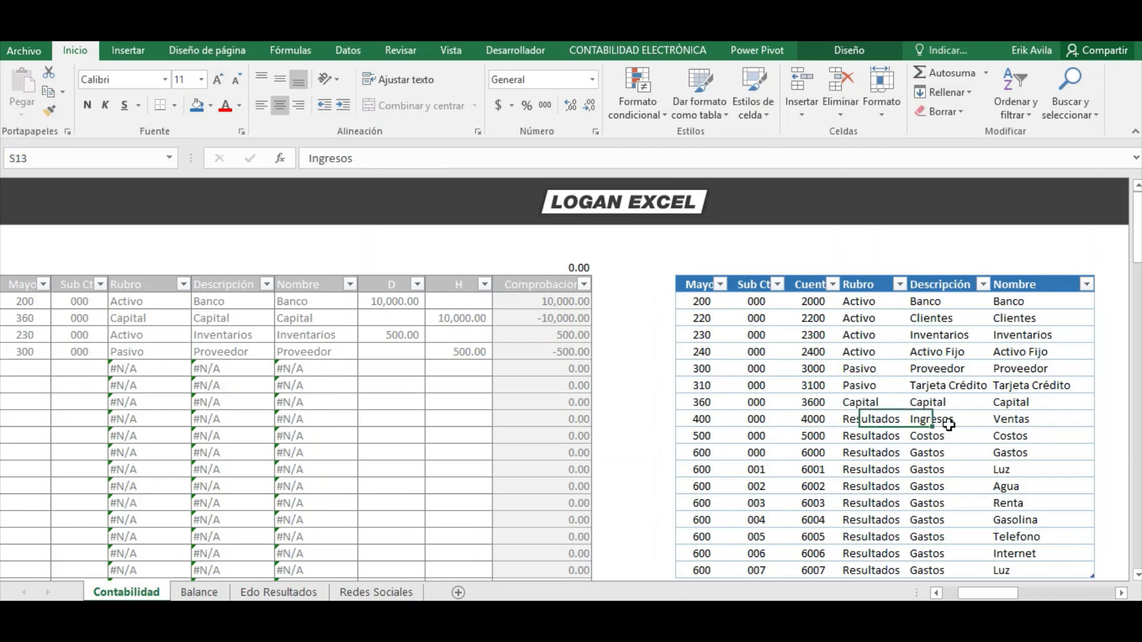
{"action": "left_click", "coordinate": [1051, 424]}
{"action": "left_click", "coordinate": [721, 423]}
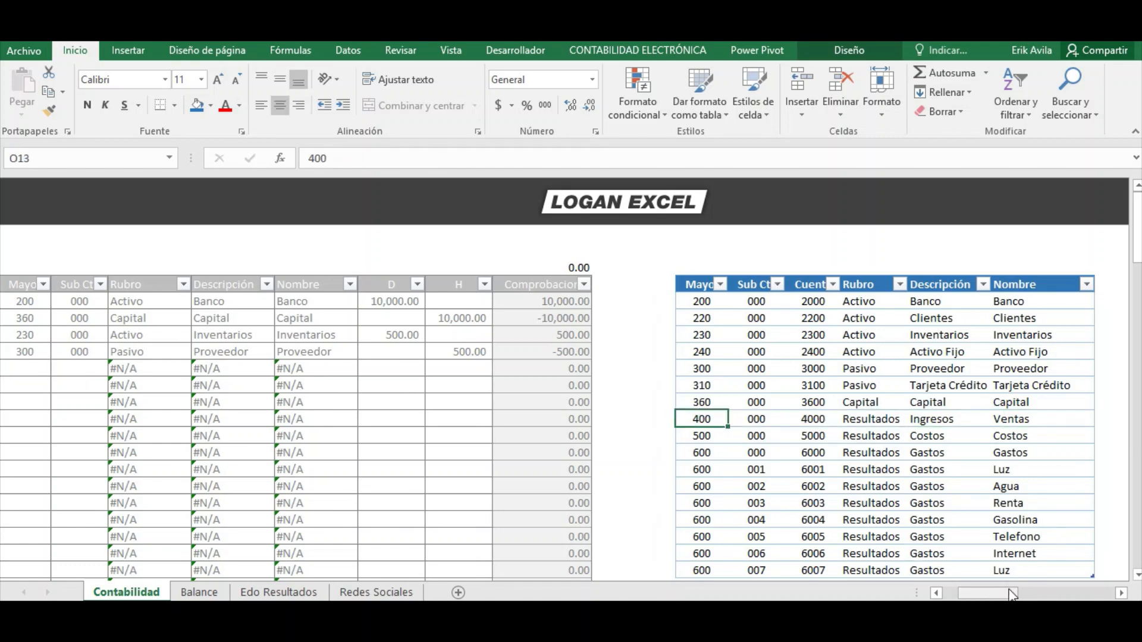
{"action": "left_click_drag", "start_coordinate": [975, 593], "coordinate": [961, 593]}
{"action": "left_click", "coordinate": [336, 370]}
{"action": "type", "text": "4"}
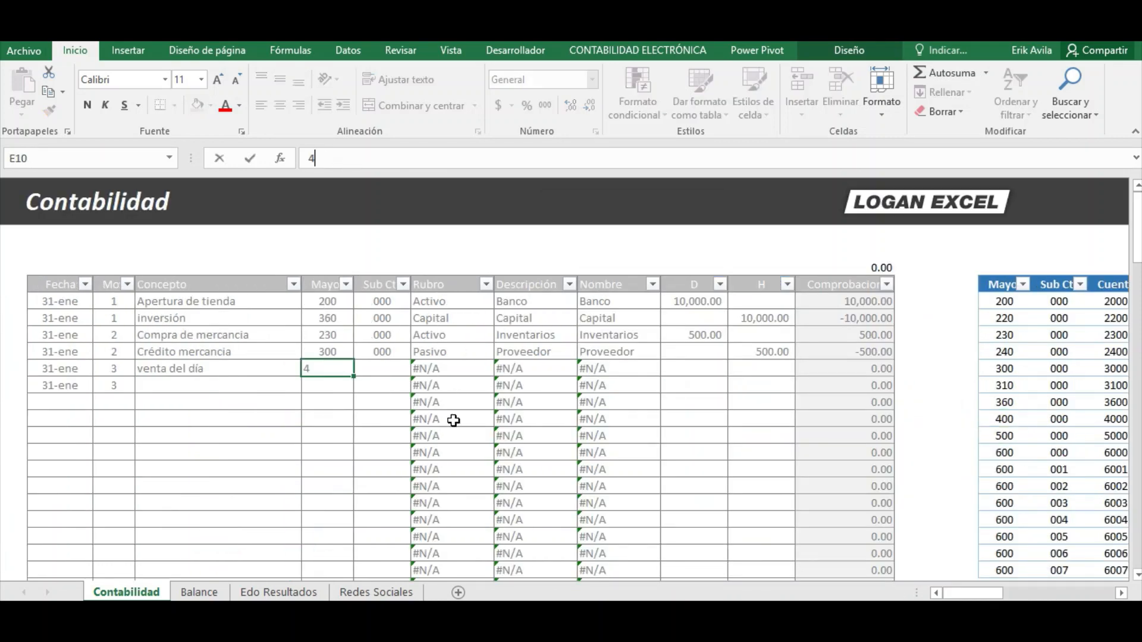
{"action": "type", "text": "00"}
{"action": "key", "text": "Return"}
{"action": "key", "text": "Up"}
{"action": "key", "text": "Right"}
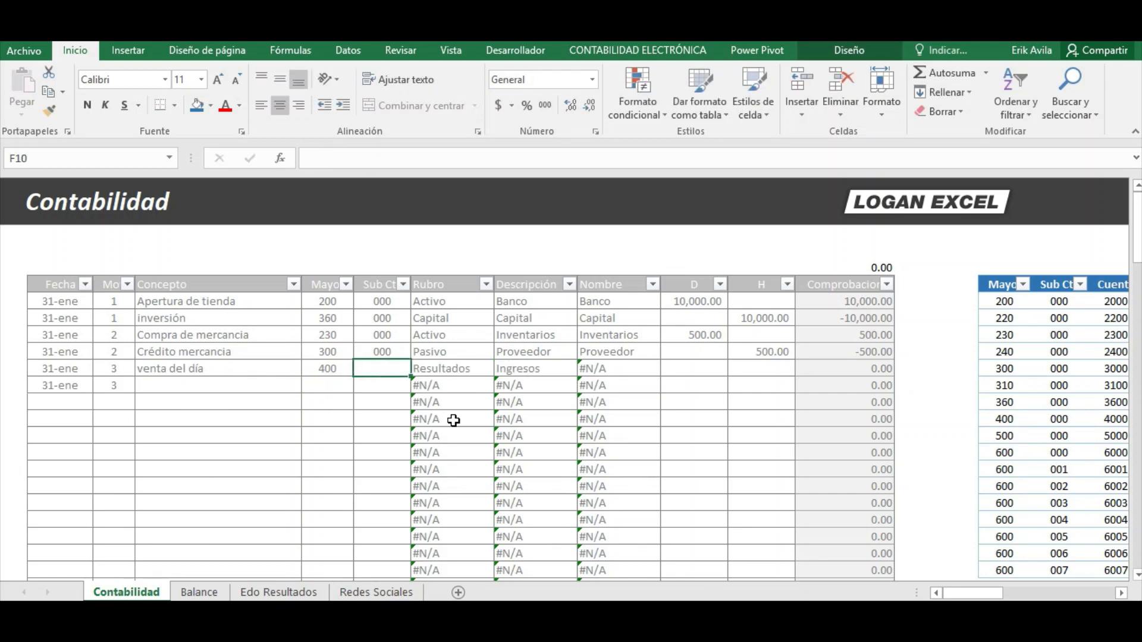
{"action": "type", "text": "000"}
{"action": "key", "text": "Return"}
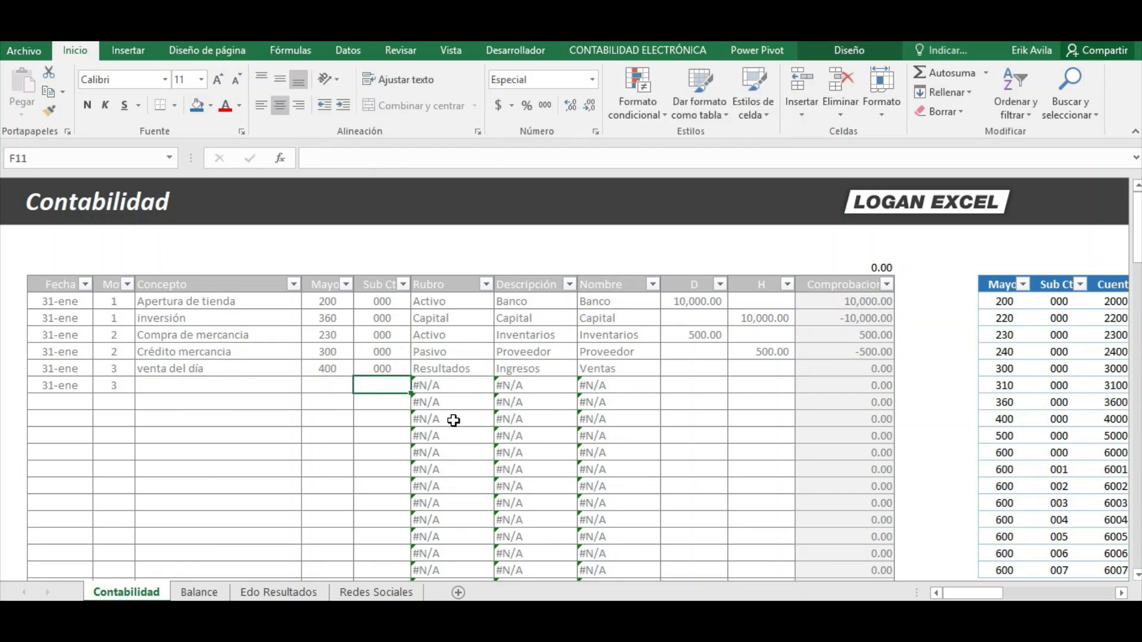
Record 1000 in the H column of the venta del día row.
{"action": "key", "text": "Up"}
{"action": "key", "text": "Right"}
{"action": "key", "text": "Right"}
{"action": "key", "text": "Right"}
{"action": "key", "text": "Right"}
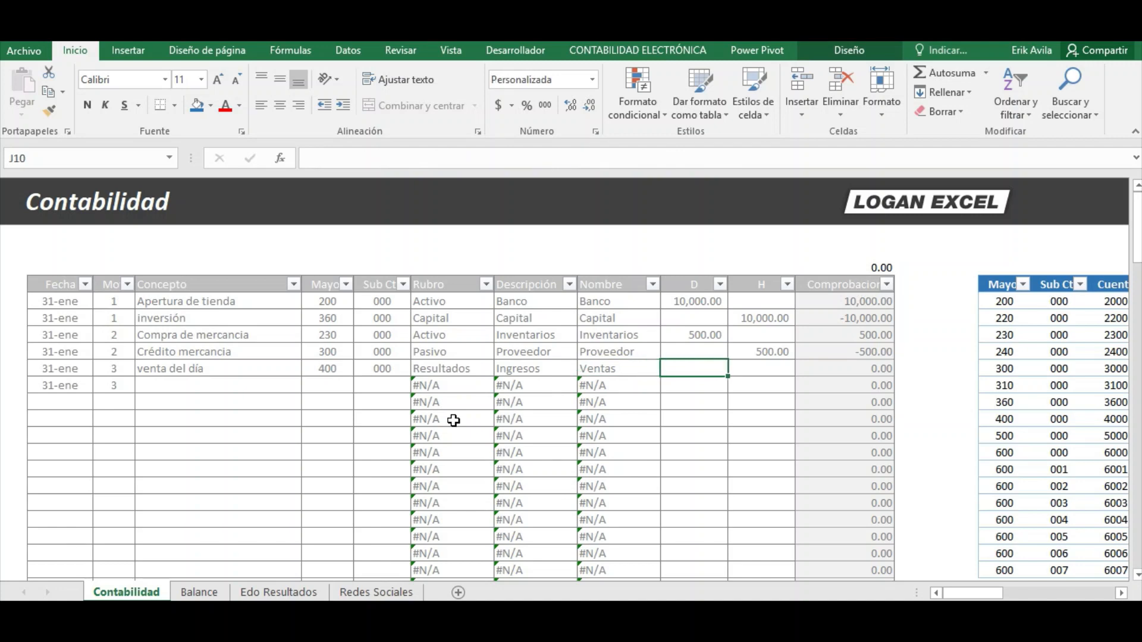
{"action": "key", "text": "Right"}
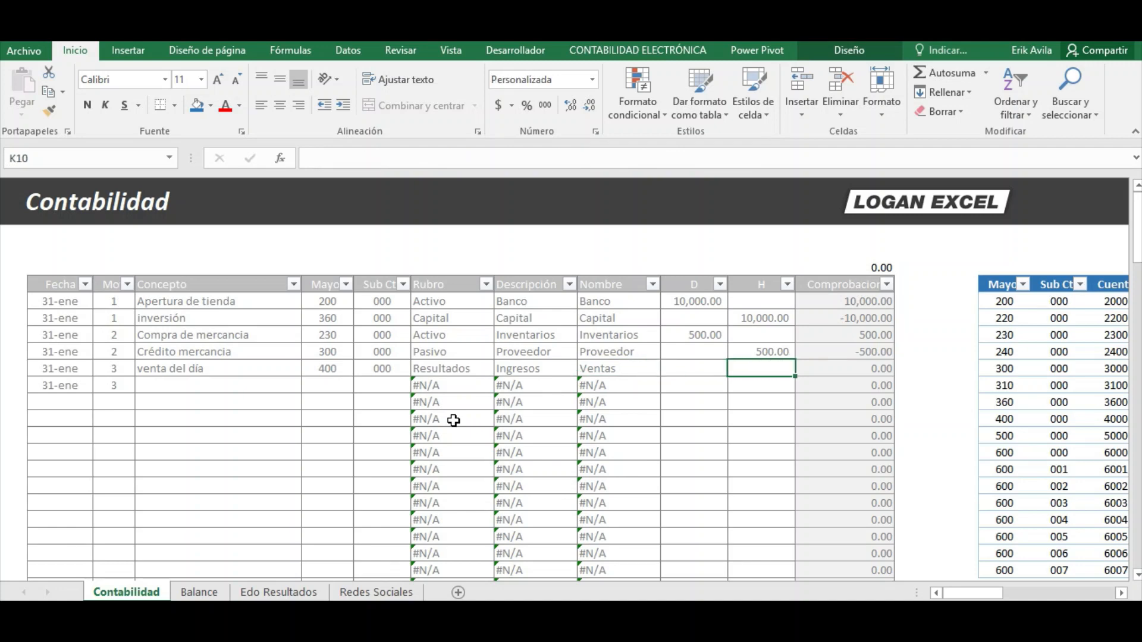
{"action": "type", "text": "1000"}
{"action": "key", "text": "Return"}
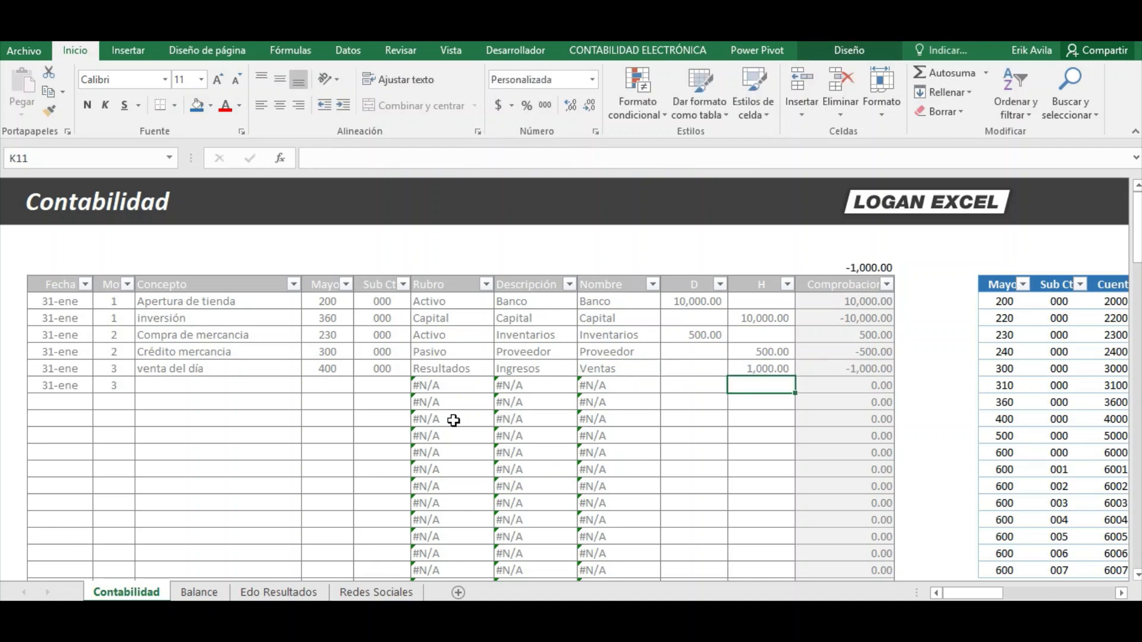
Enter the concept "venta a cliente" in the second row of movement 3.
{"action": "key", "text": "Left"}
{"action": "key", "text": "Left"}
{"action": "key", "text": "Left"}
{"action": "key", "text": "Left"}
{"action": "key", "text": "Left"}
{"action": "key", "text": "Left"}
{"action": "key", "text": "Left"}
{"action": "key", "text": "Left"}
{"action": "key", "text": "Right"}
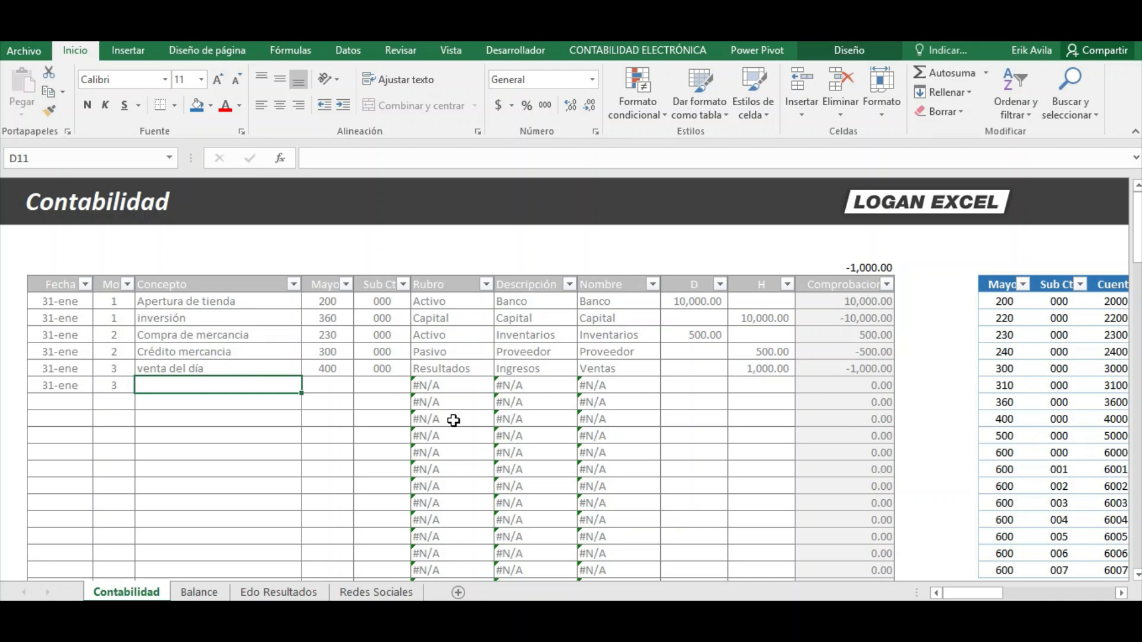
{"action": "type", "text": "c"}
{"action": "type", "text": "venta "}
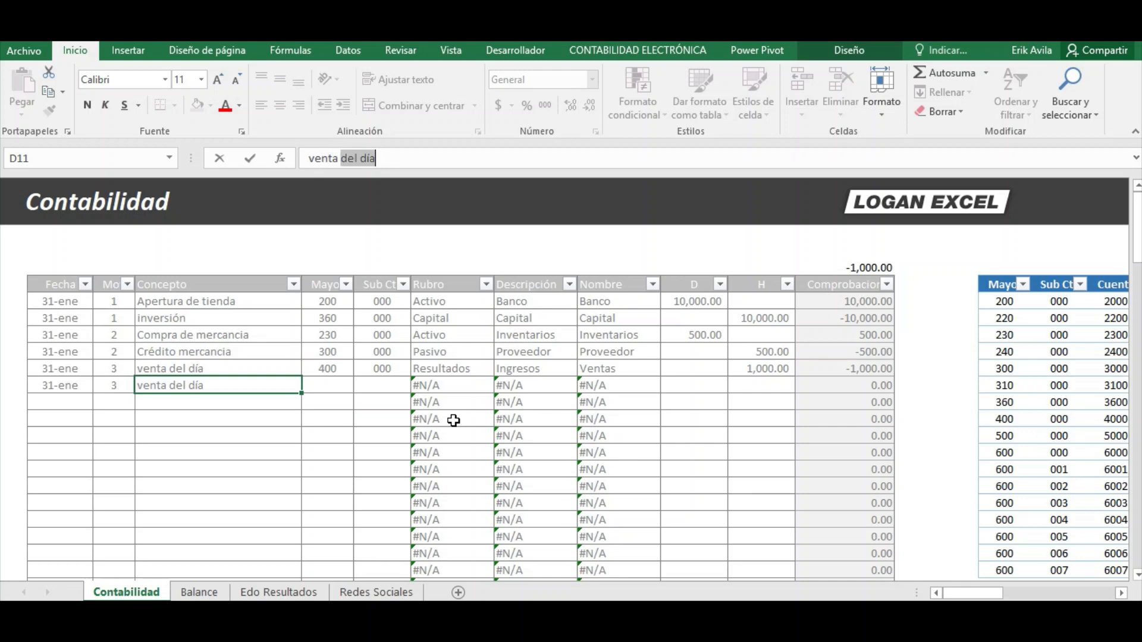
{"action": "type", "text": "a cliente"}
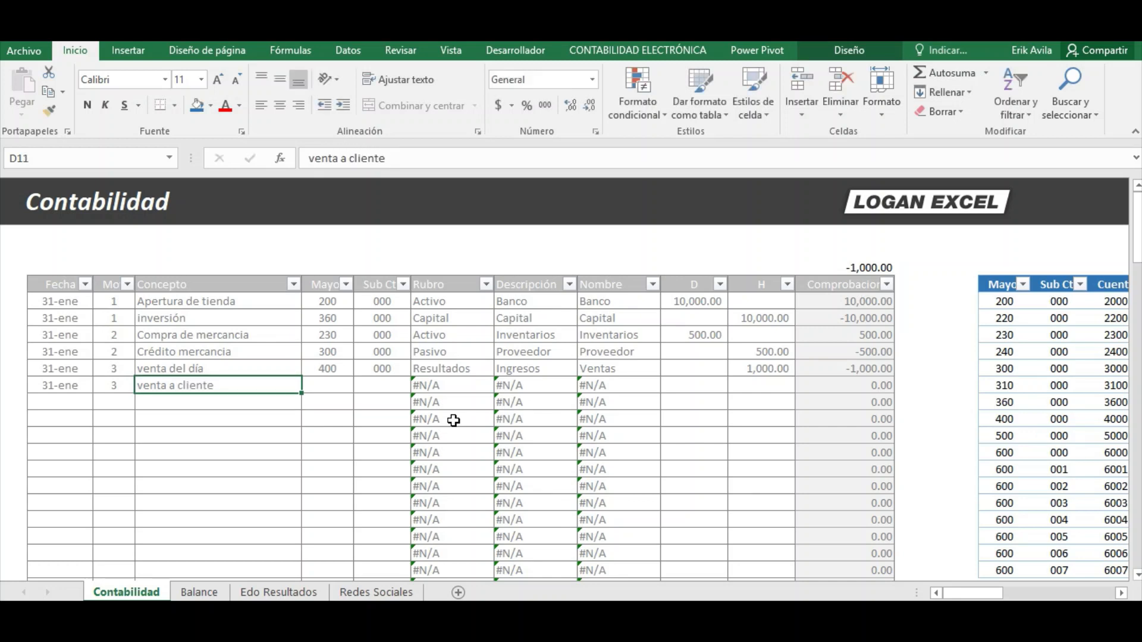
Find the Clientes account in the catalogue and assign Mayor 220 and Sub Cta 000 to the venta a cliente row.
{"action": "key", "text": "Tab"}
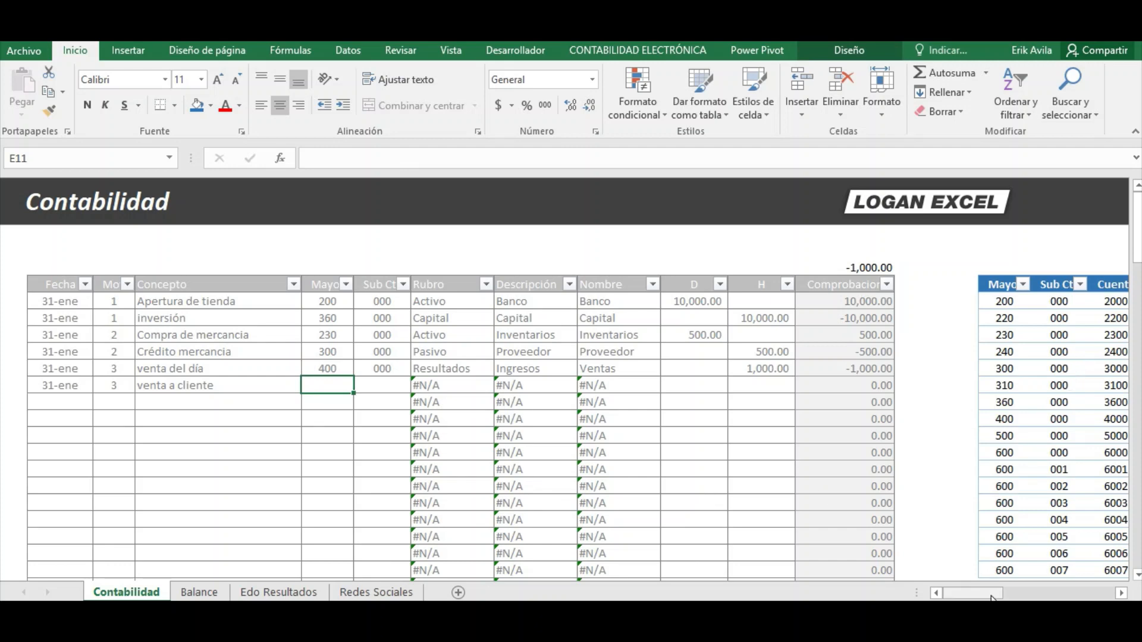
{"action": "left_click_drag", "start_coordinate": [984, 593], "coordinate": [992, 592]}
{"action": "left_click", "coordinate": [1044, 336]}
{"action": "key", "text": "Right"}
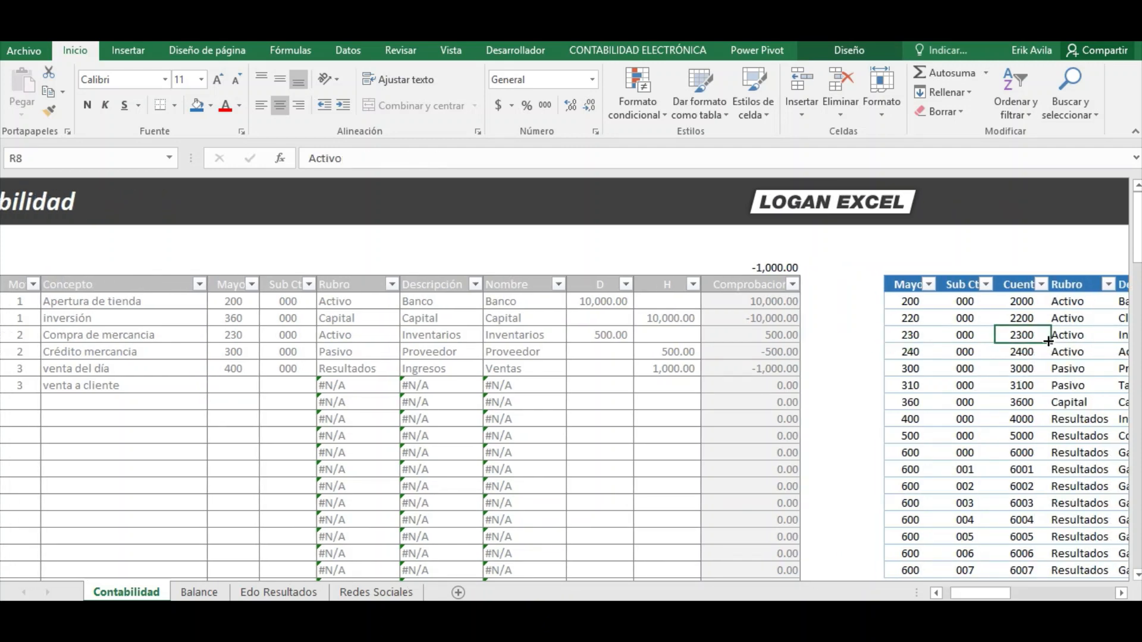
{"action": "key", "text": "Right"}
{"action": "key", "text": "Up"}
{"action": "key", "text": "Left"}
{"action": "key", "text": "Left"}
{"action": "key", "text": "Left"}
{"action": "key", "text": "Left"}
{"action": "key", "text": "Left"}
{"action": "key", "text": "Left"}
{"action": "key", "text": "Left"}
{"action": "key", "text": "Left"}
{"action": "key", "text": "Left"}
{"action": "key", "text": "Left"}
{"action": "key", "text": "Left"}
{"action": "key", "text": "Left"}
{"action": "key", "text": "Left"}
{"action": "key", "text": "Left"}
{"action": "key", "text": "Left"}
{"action": "key", "text": "Left"}
{"action": "key", "text": "Left"}
{"action": "key", "text": "Left"}
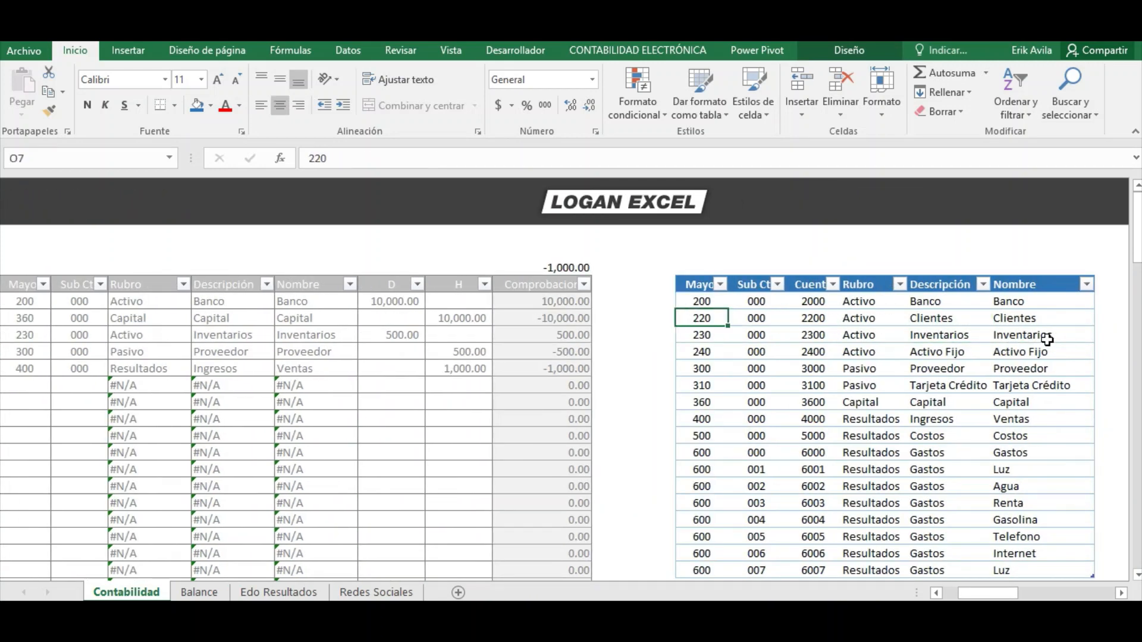
{"action": "key", "text": "Down"}
{"action": "key", "text": "Down"}
{"action": "key", "text": "Down"}
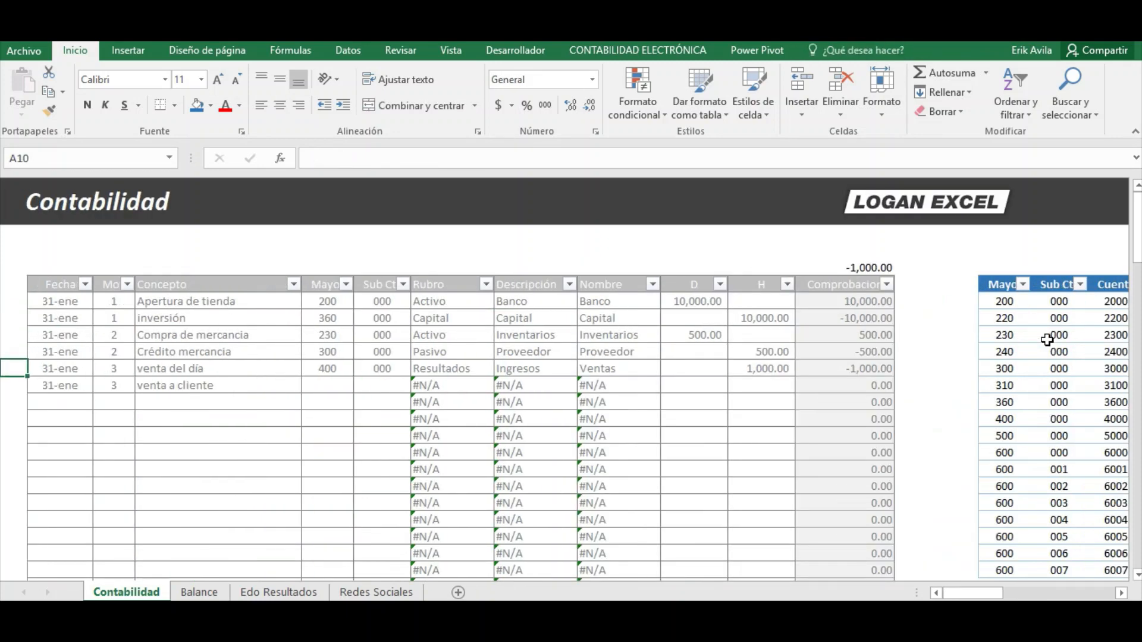
{"action": "key", "text": "Right"}
{"action": "key", "text": "Right"}
{"action": "key", "text": "Right"}
{"action": "key", "text": "Down"}
{"action": "type", "text": "2"}
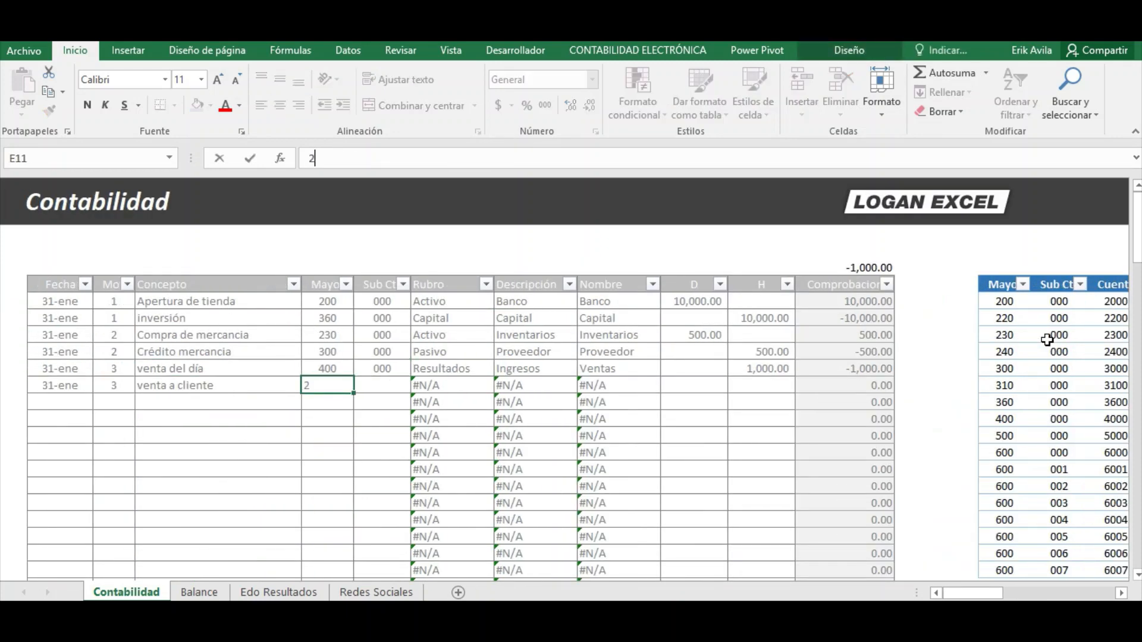
{"action": "key", "text": "Tab"}
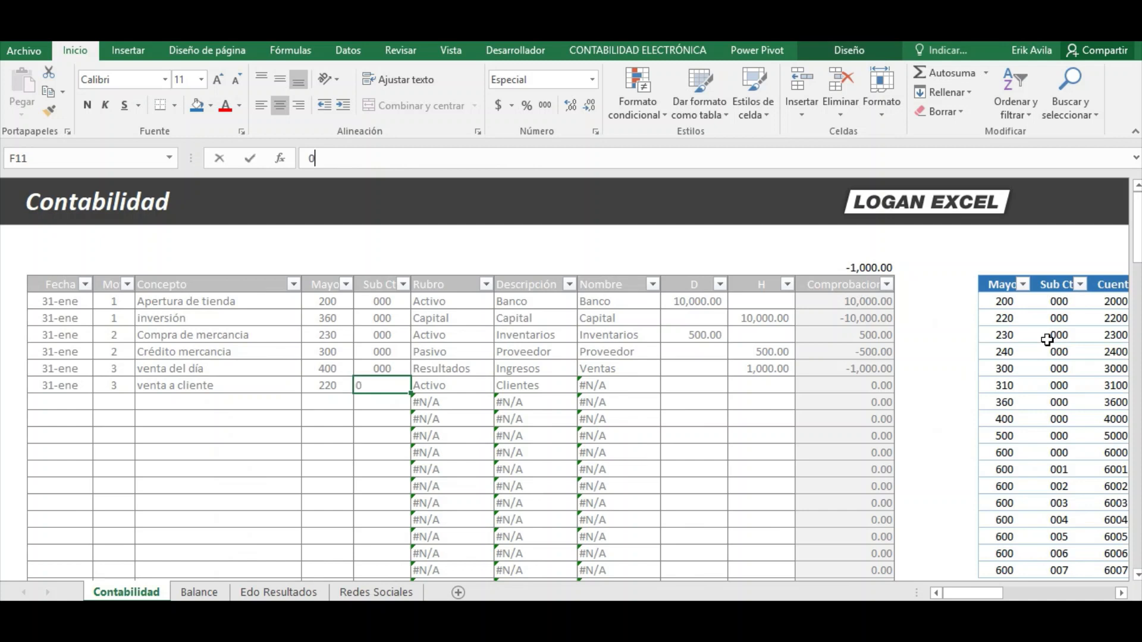
{"action": "type", "text": "0"}
Record 1,000 in the D column of the venta a cliente row.
{"action": "key", "text": "Tab"}
{"action": "key", "text": "Tab"}
{"action": "key", "text": "Tab"}
{"action": "key", "text": "Tab"}
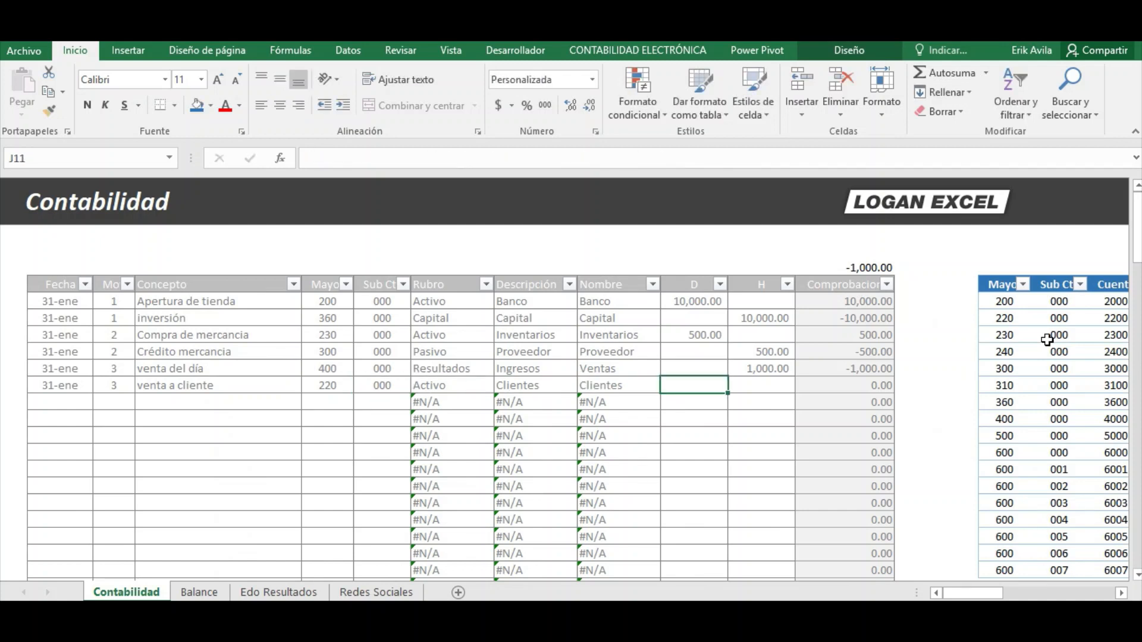
{"action": "type", "text": "1,"}
{"action": "type", "text": "000"}
{"action": "key", "text": "Return"}
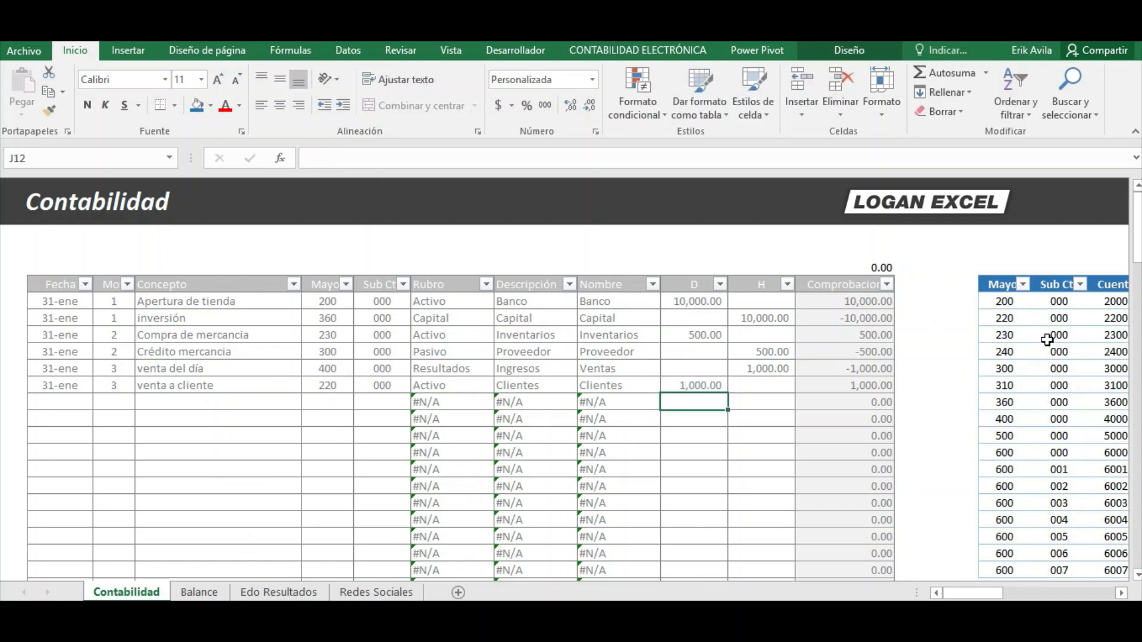
{"action": "key", "text": "Up"}
{"action": "key", "text": "Right"}
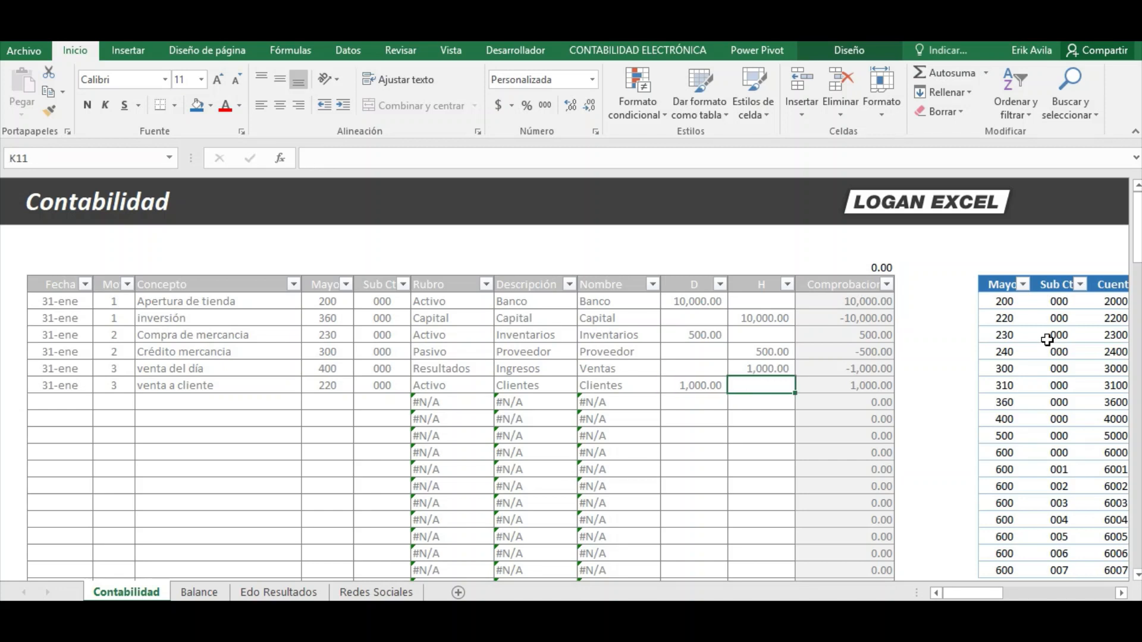
Copy the two 31-ene dates of movement 3 into the next two empty rows.
{"action": "left_click", "coordinate": [864, 269]}
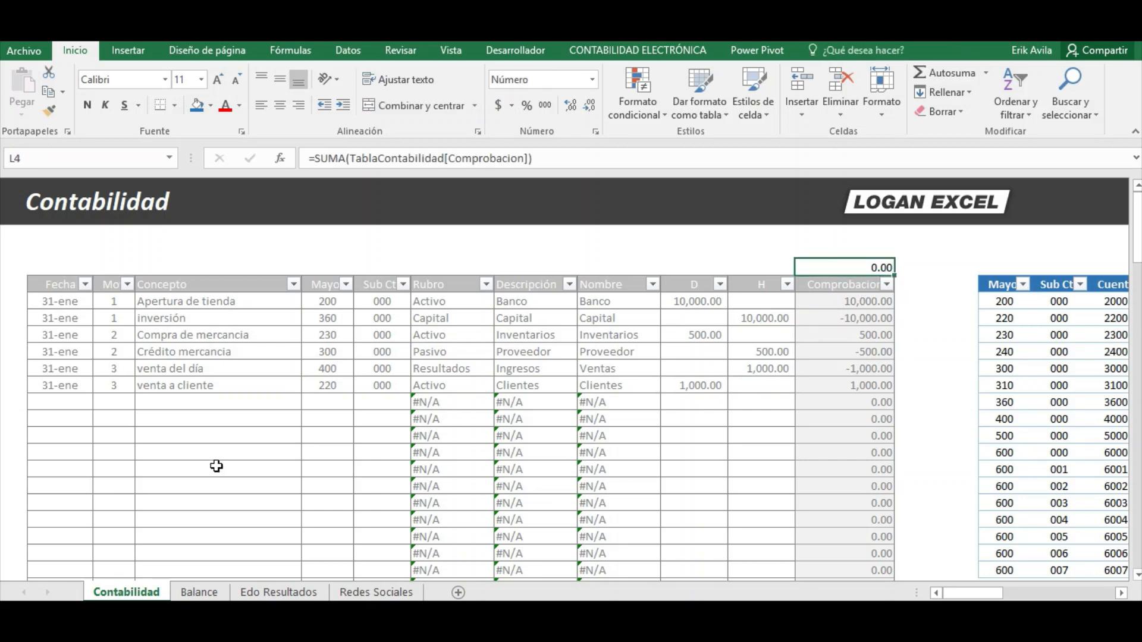
{"action": "left_click_drag", "start_coordinate": [70, 370], "coordinate": [72, 385]}
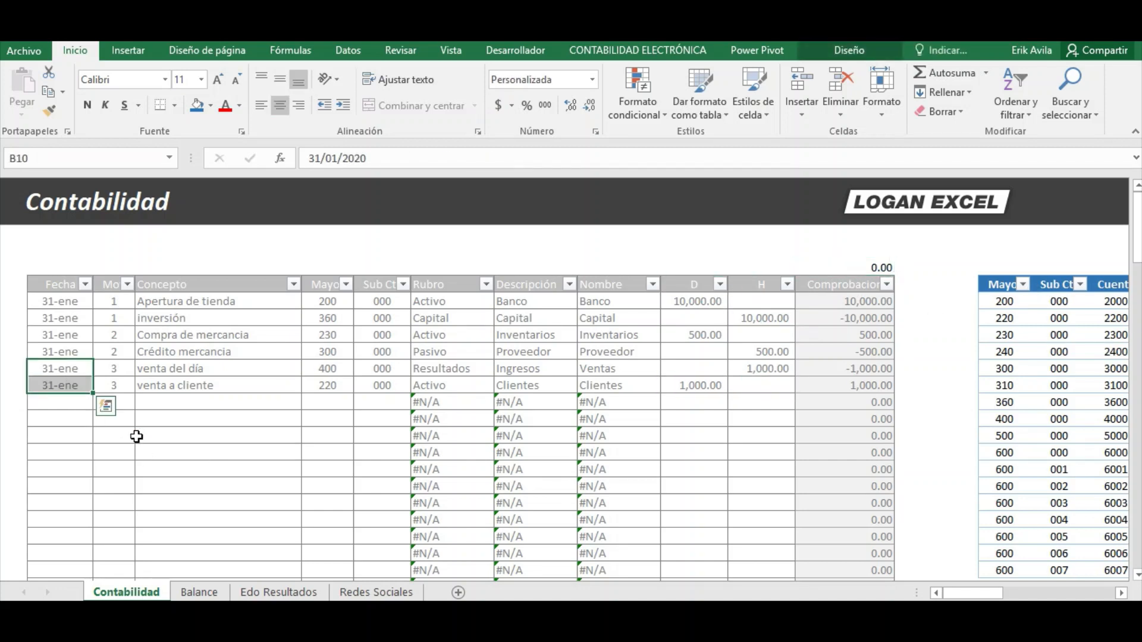
{"action": "key", "text": "ctrl+c"}
{"action": "key", "text": "Down"}
{"action": "key", "text": "Down"}
{"action": "key", "text": "Return"}
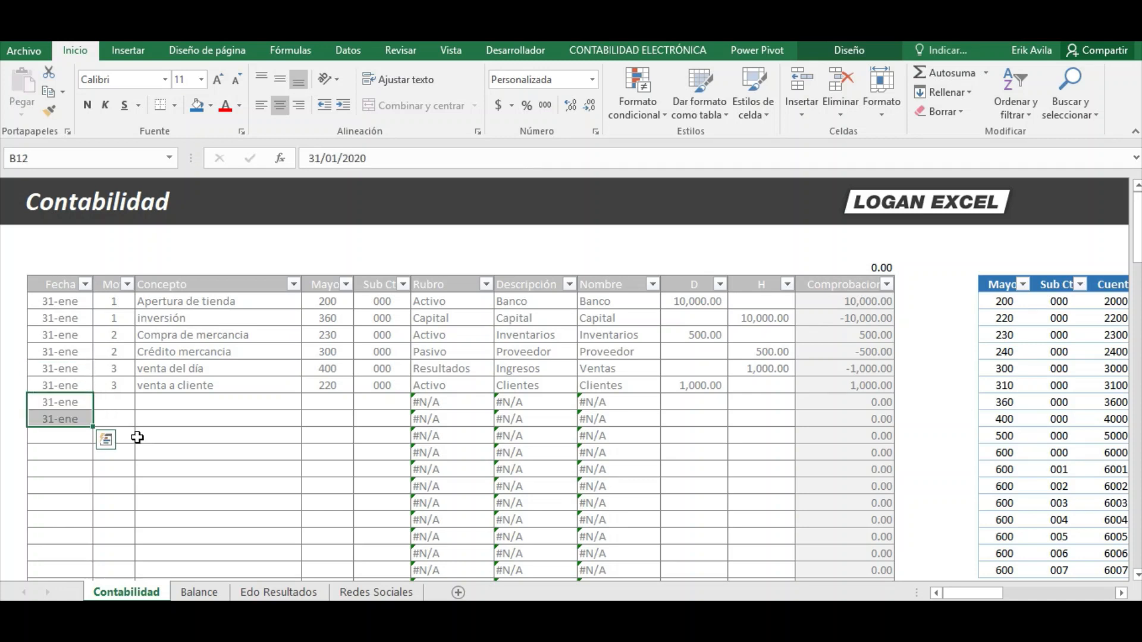
Number both new rows as movement 4.
{"action": "key", "text": "Right"}
{"action": "type", "text": "4"}
{"action": "key", "text": "Return"}
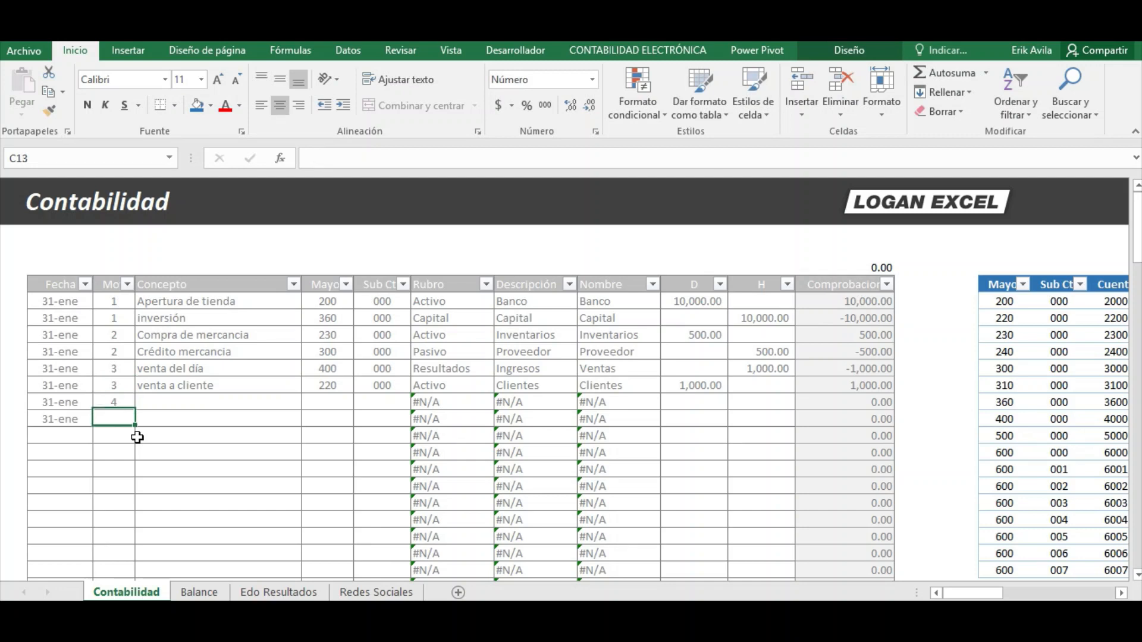
{"action": "type", "text": "4"}
Enter the concept "pago de renta del mes" in the first row of movement 4.
{"action": "key", "text": "Up"}
{"action": "key", "text": "Right"}
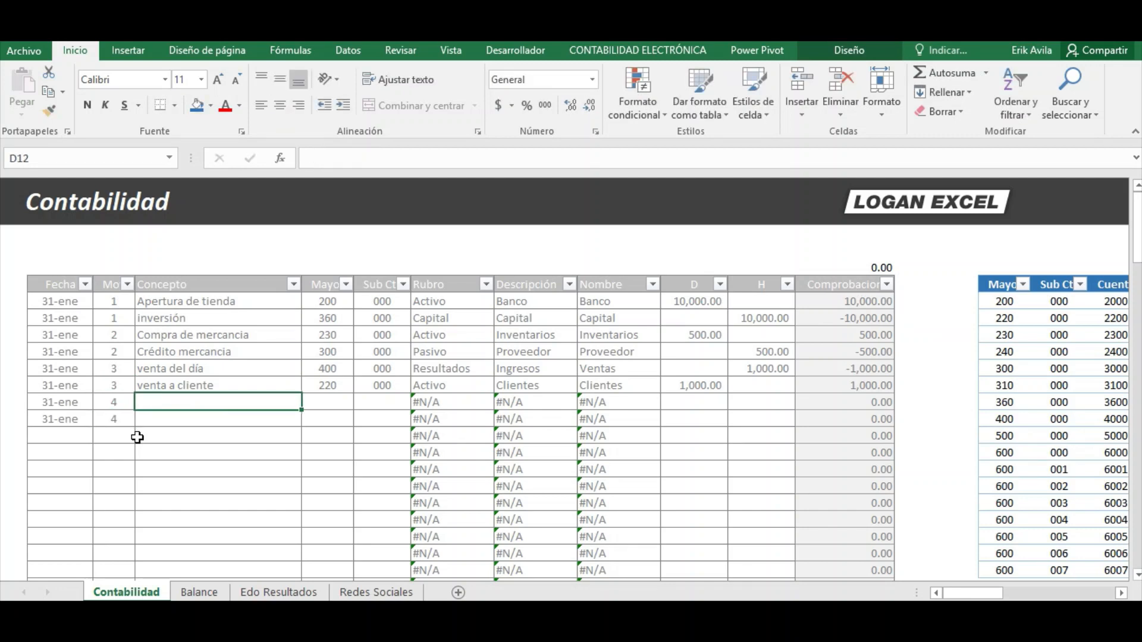
{"action": "type", "text": "pago de renta del mes"}
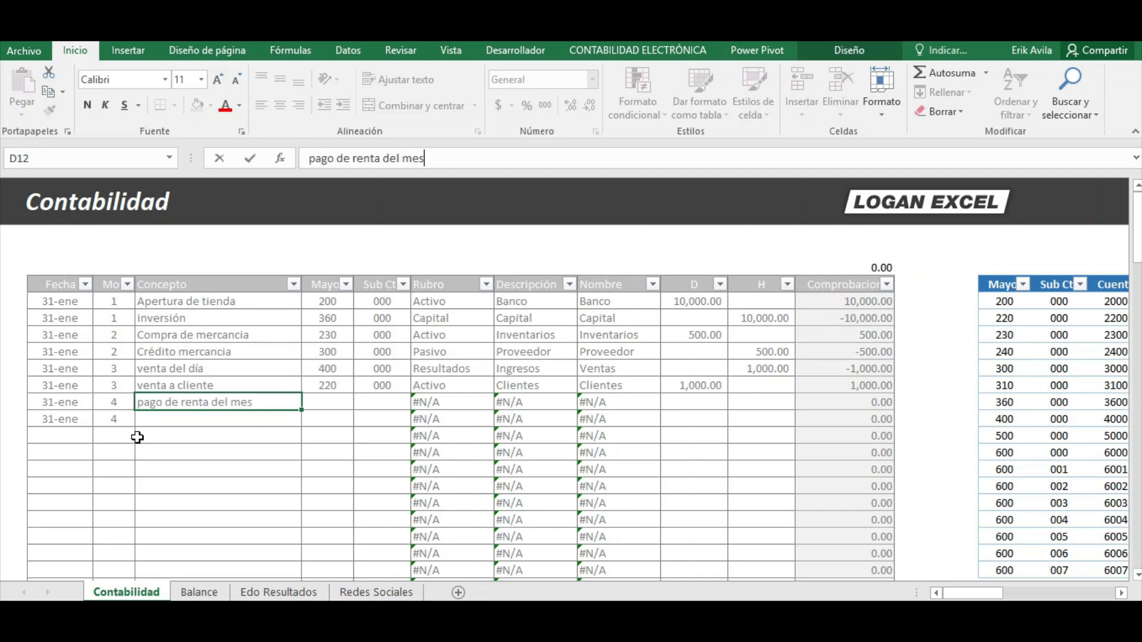
{"action": "key", "text": "Tab"}
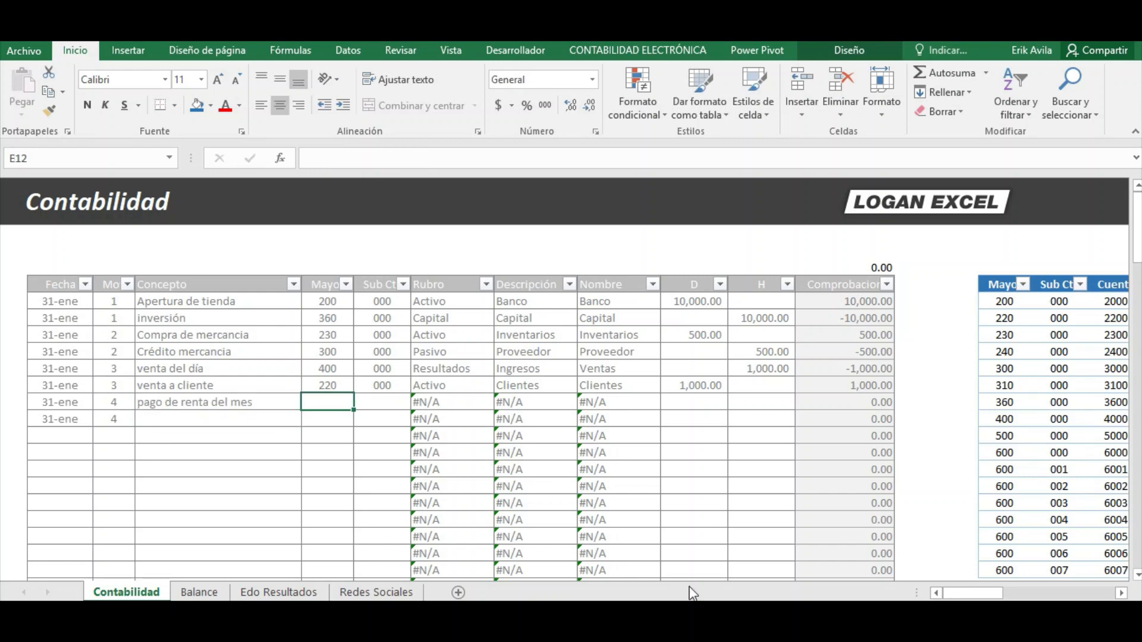
Find the Gastos accounts in the catalogue and assign Mayor 600 to the first pago de renta row.
{"action": "left_click_drag", "start_coordinate": [983, 593], "coordinate": [995, 593]}
{"action": "left_click", "coordinate": [868, 504]}
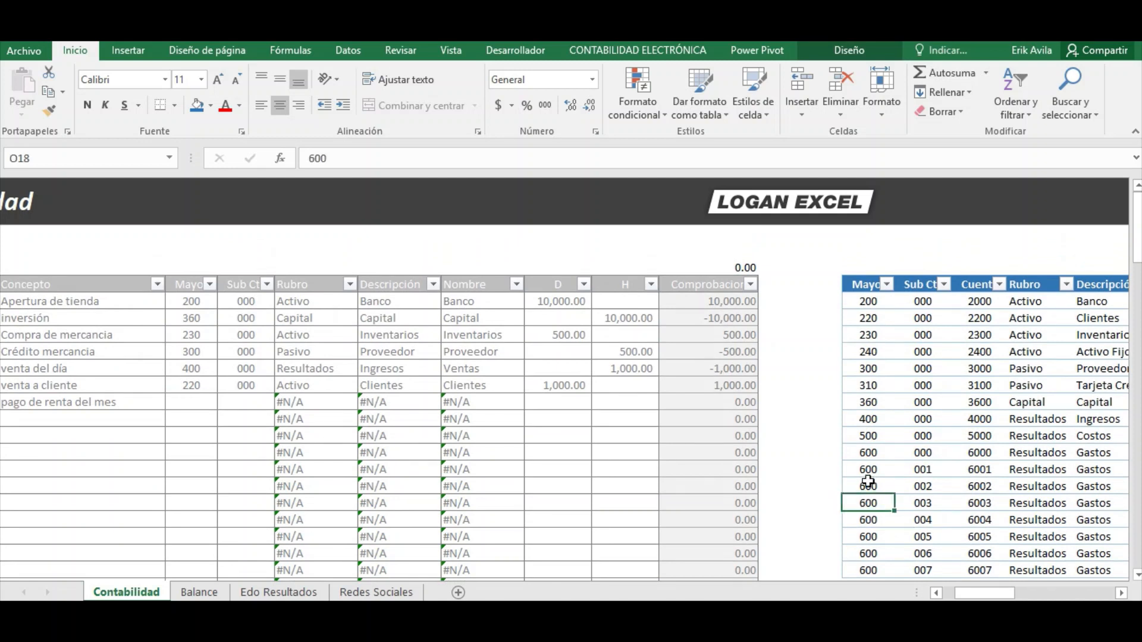
{"action": "left_click", "coordinate": [868, 486]}
{"action": "left_click", "coordinate": [187, 403]}
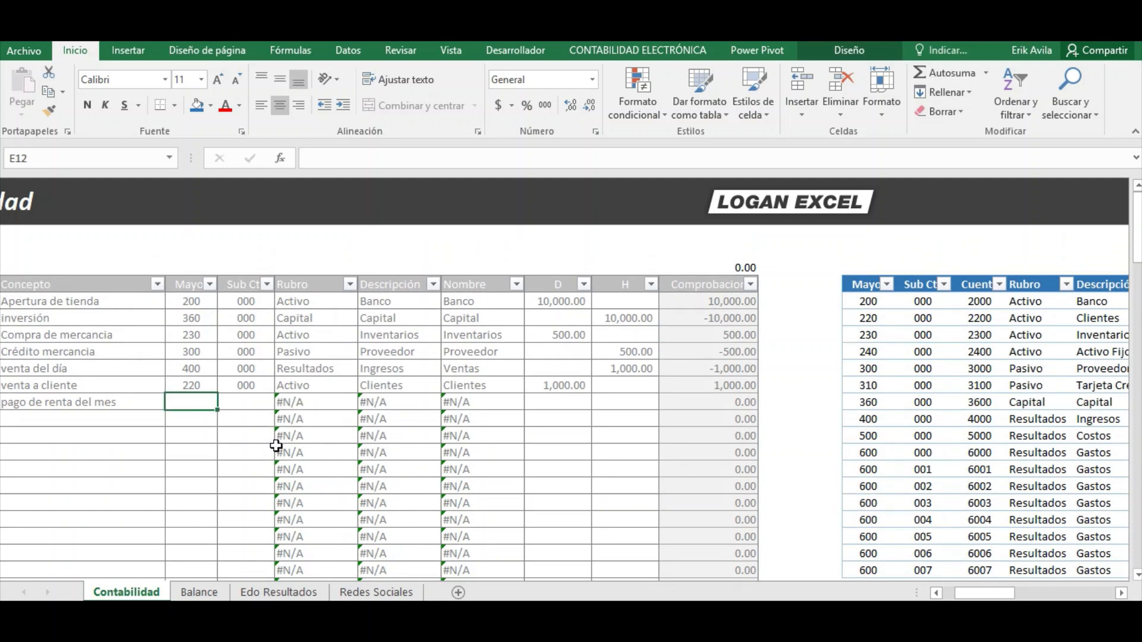
{"action": "type", "text": "600"}
{"action": "key", "text": "Tab"}
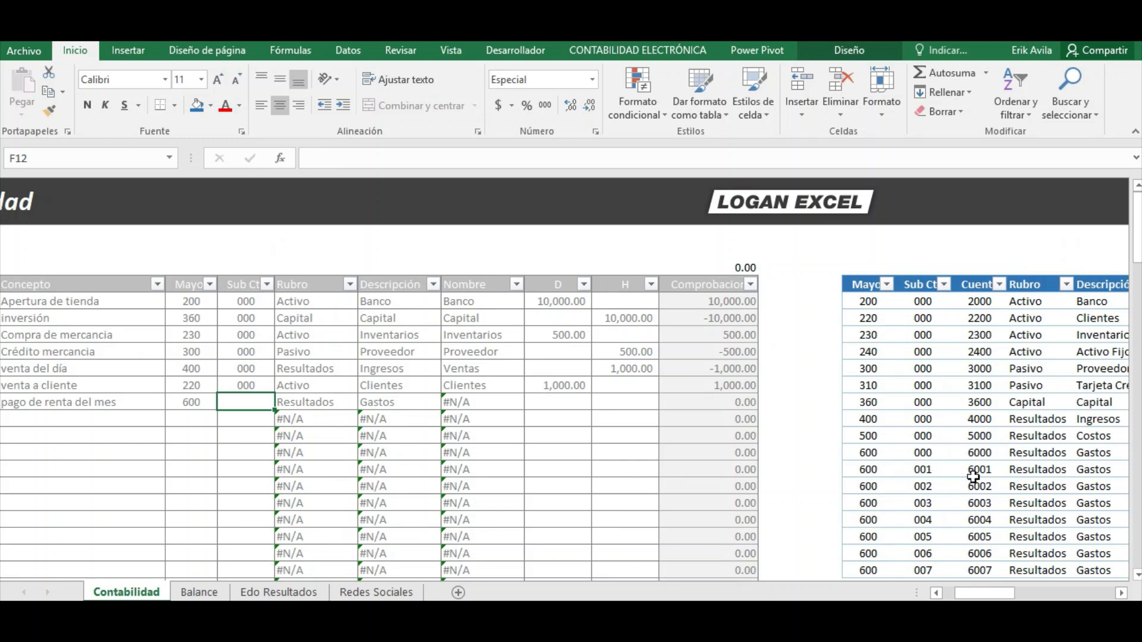
Examine the Gastos sub-account codes and their names in the account catalogue.
{"action": "left_click", "coordinate": [922, 467]}
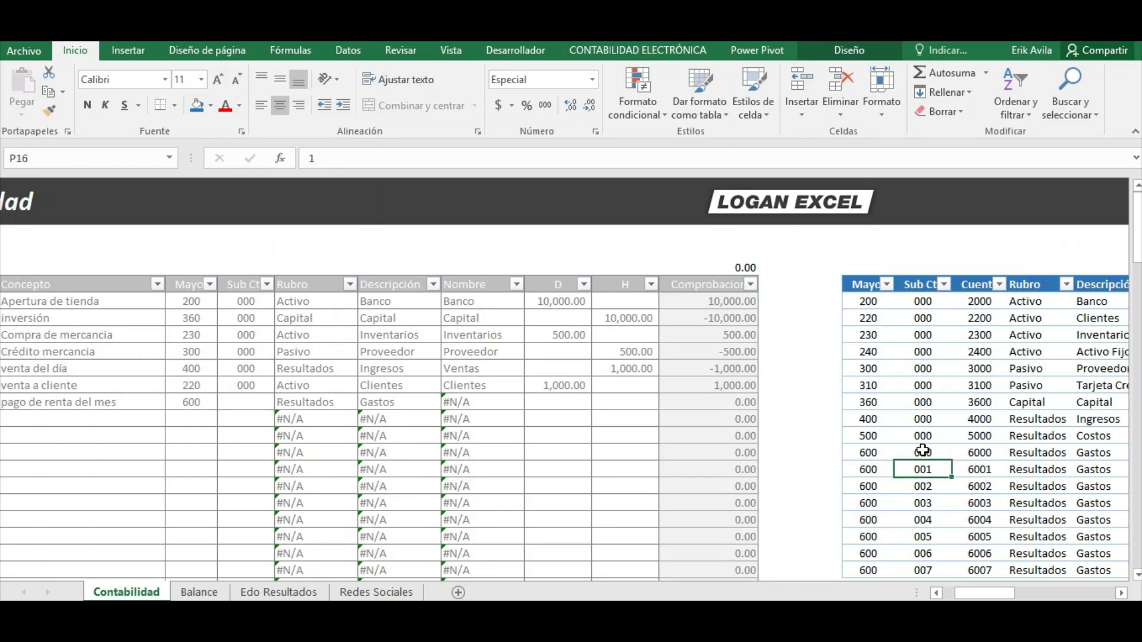
{"action": "left_click_drag", "start_coordinate": [923, 470], "coordinate": [923, 503]}
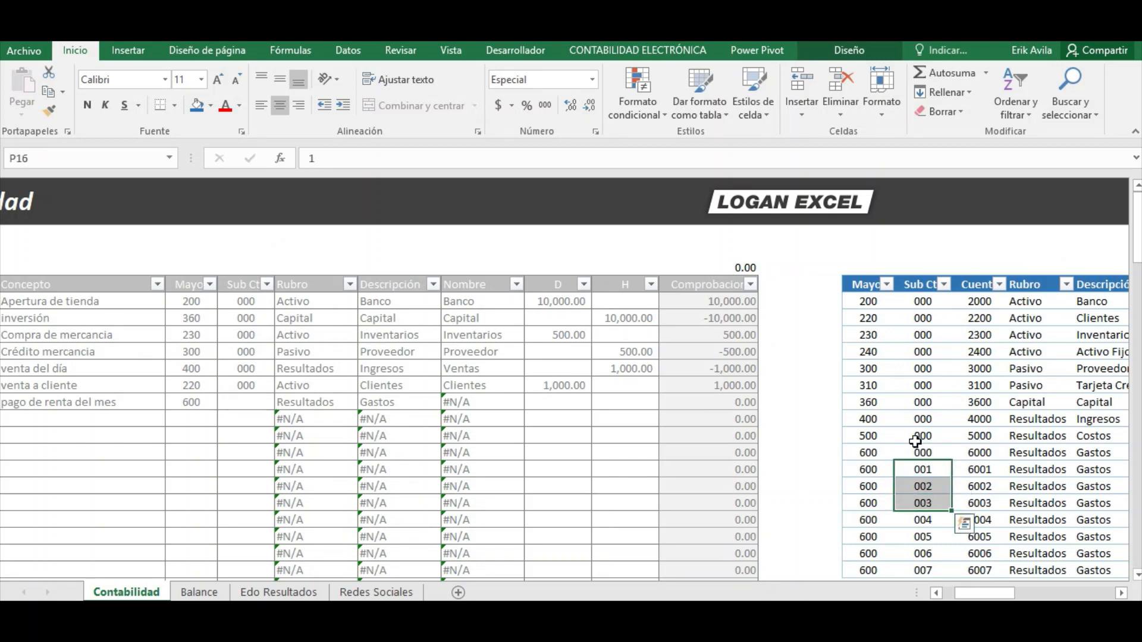
{"action": "left_click", "coordinate": [243, 351]}
{"action": "left_click", "coordinate": [254, 403]}
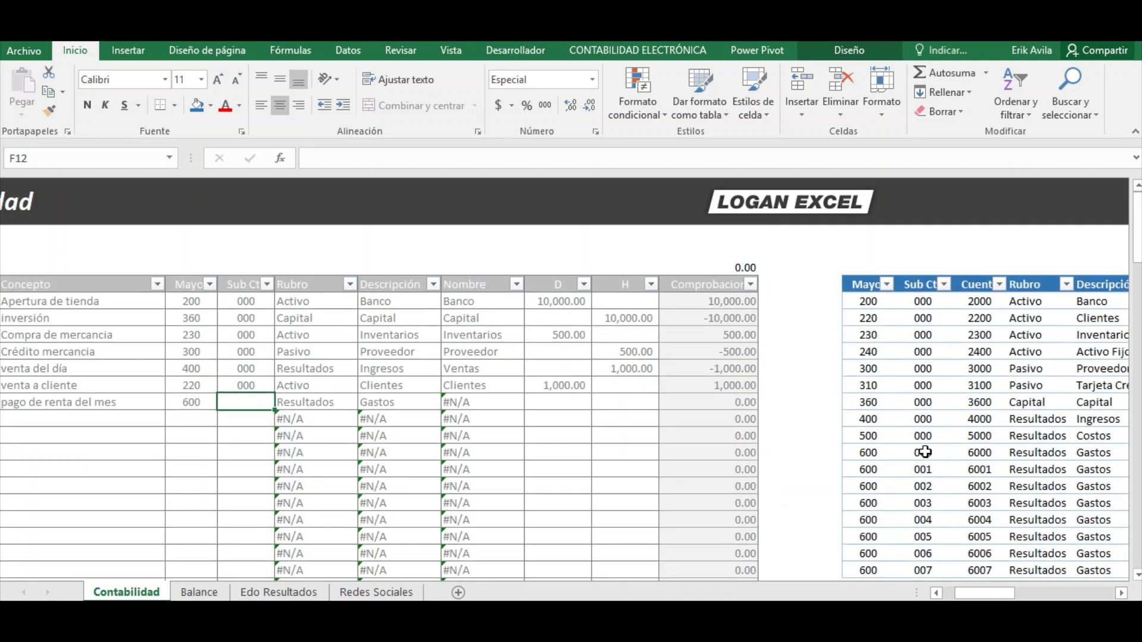
{"action": "left_click", "coordinate": [923, 502]}
{"action": "scroll", "coordinate": [922, 472], "scroll_direction": "down", "scroll_amount": 1}
{"action": "left_click_drag", "start_coordinate": [923, 420], "coordinate": [922, 504]}
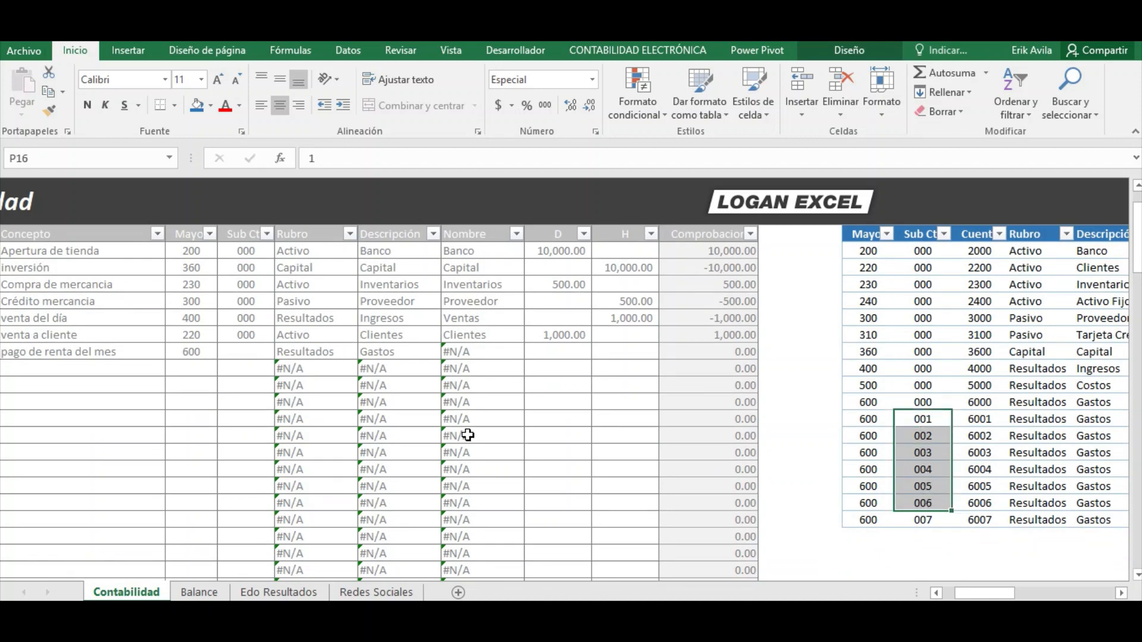
{"action": "left_click_drag", "start_coordinate": [975, 593], "coordinate": [987, 593]}
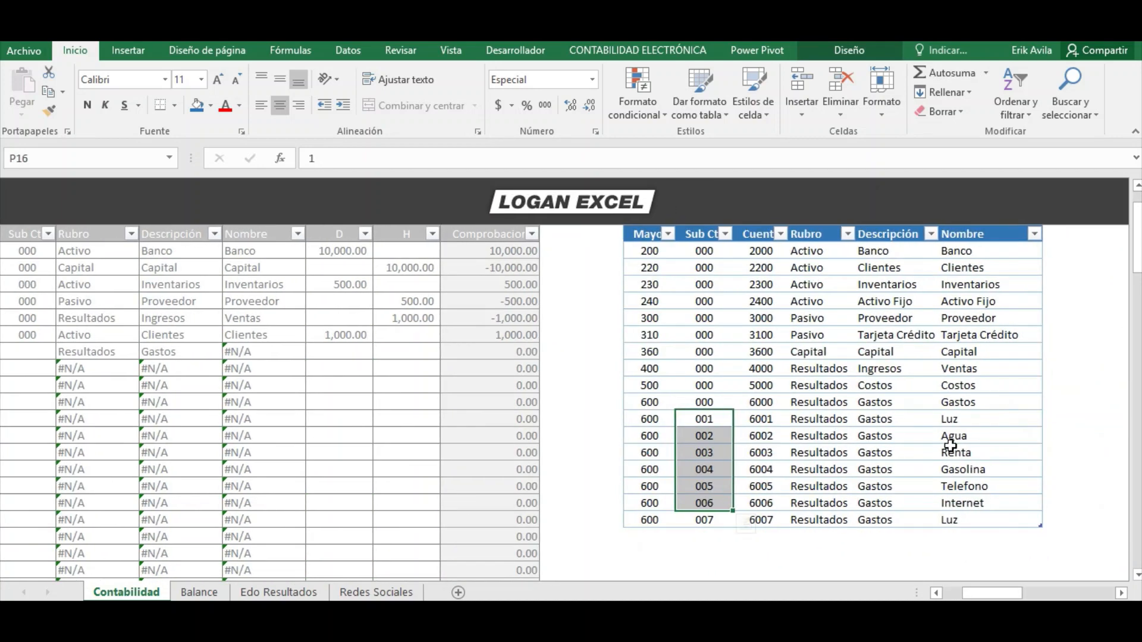
{"action": "left_click_drag", "start_coordinate": [949, 423], "coordinate": [1005, 519]}
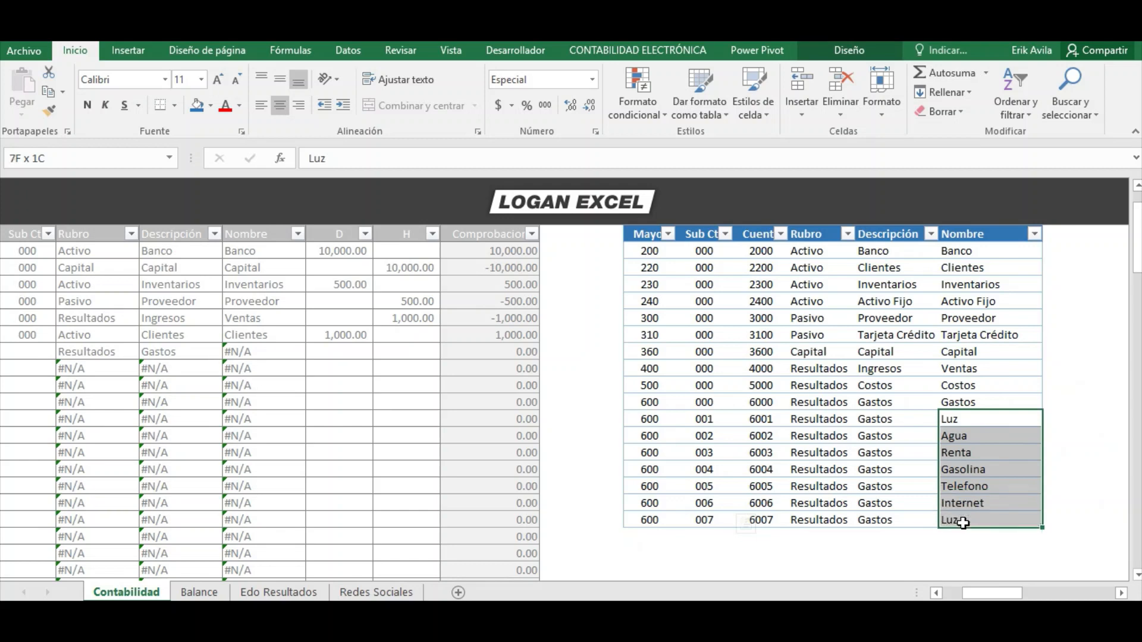
Find the Renta sub-account in the catalogue and assign Sub Cta 003 to the first pago de renta row.
{"action": "left_click", "coordinate": [721, 434]}
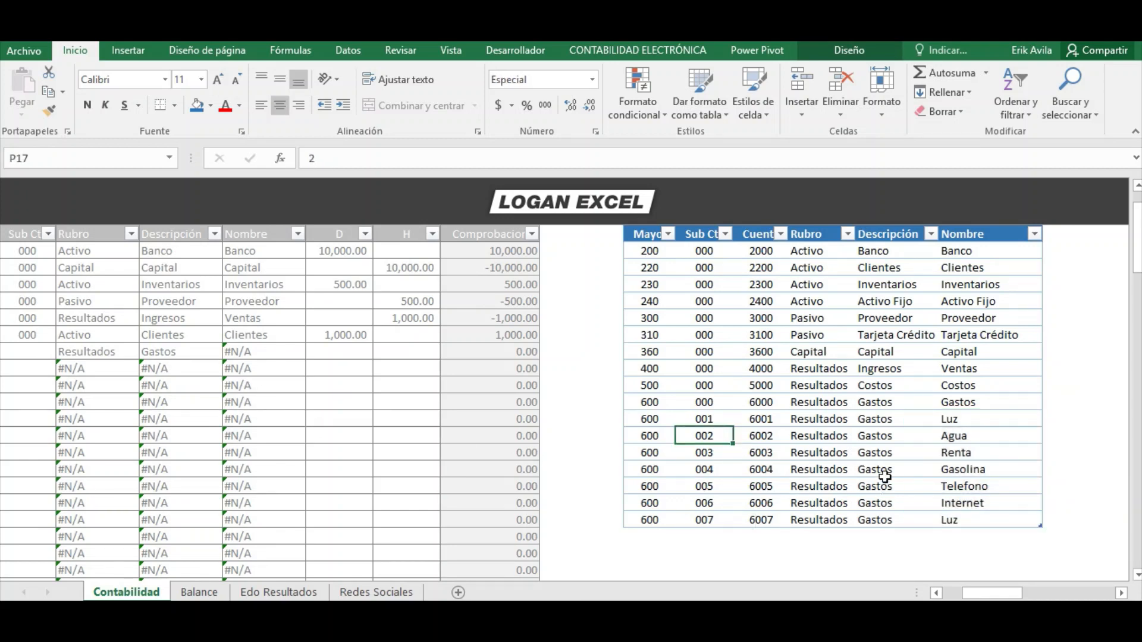
{"action": "left_click", "coordinate": [957, 460]}
{"action": "left_click", "coordinate": [723, 455]}
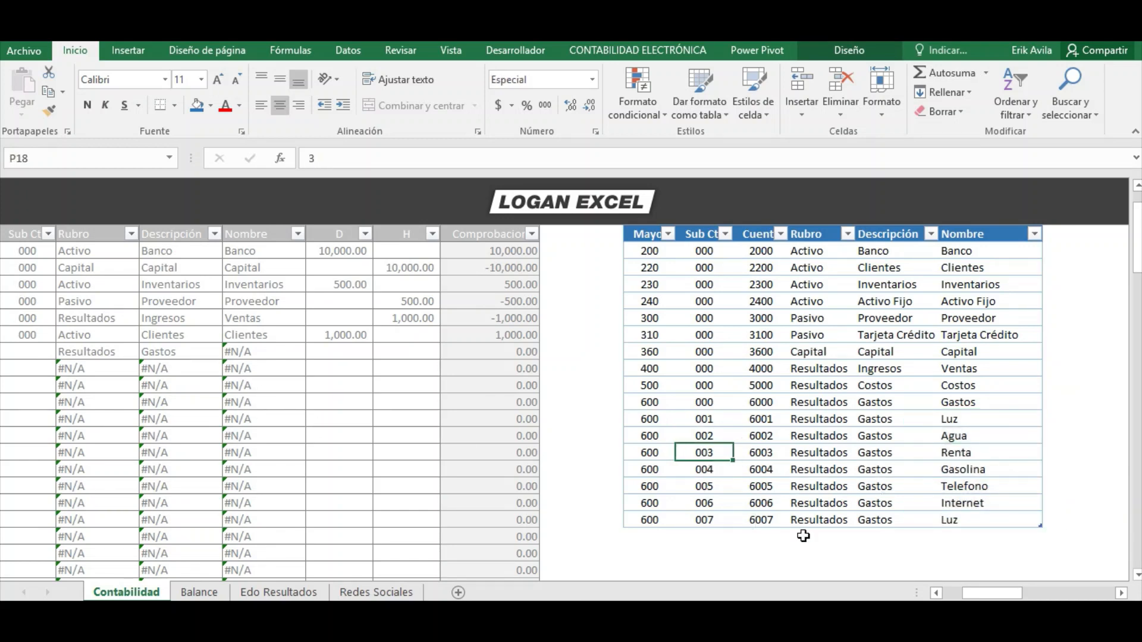
{"action": "left_click_drag", "start_coordinate": [1011, 597], "coordinate": [991, 598]}
{"action": "left_click", "coordinate": [382, 351]}
{"action": "scroll", "coordinate": [392, 369], "scroll_direction": "up", "scroll_amount": 1}
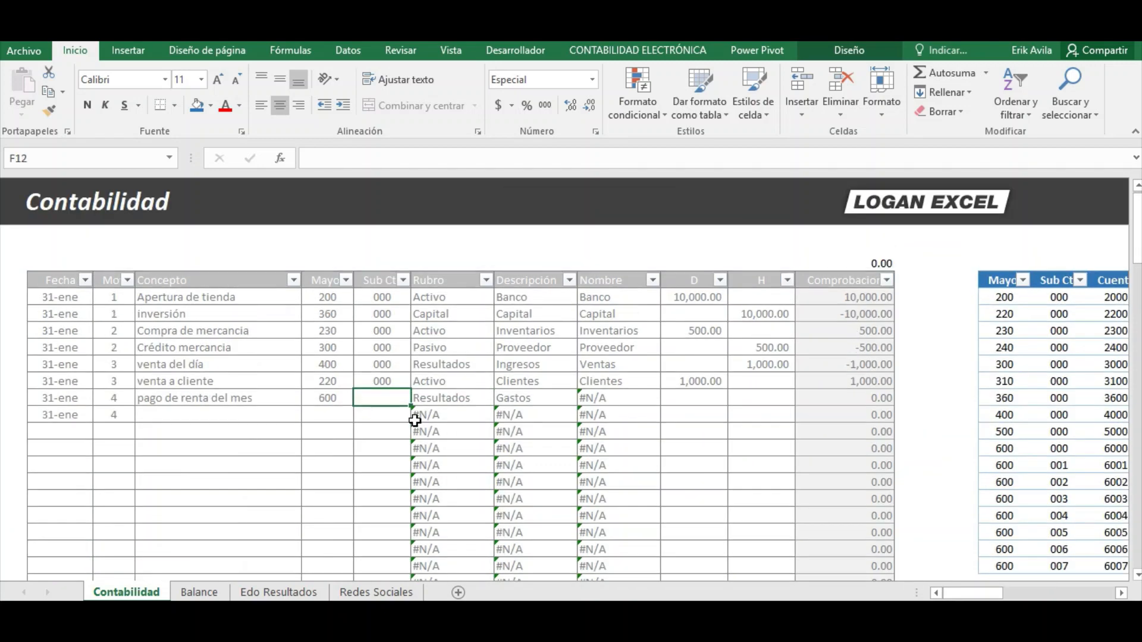
{"action": "type", "text": "3"}
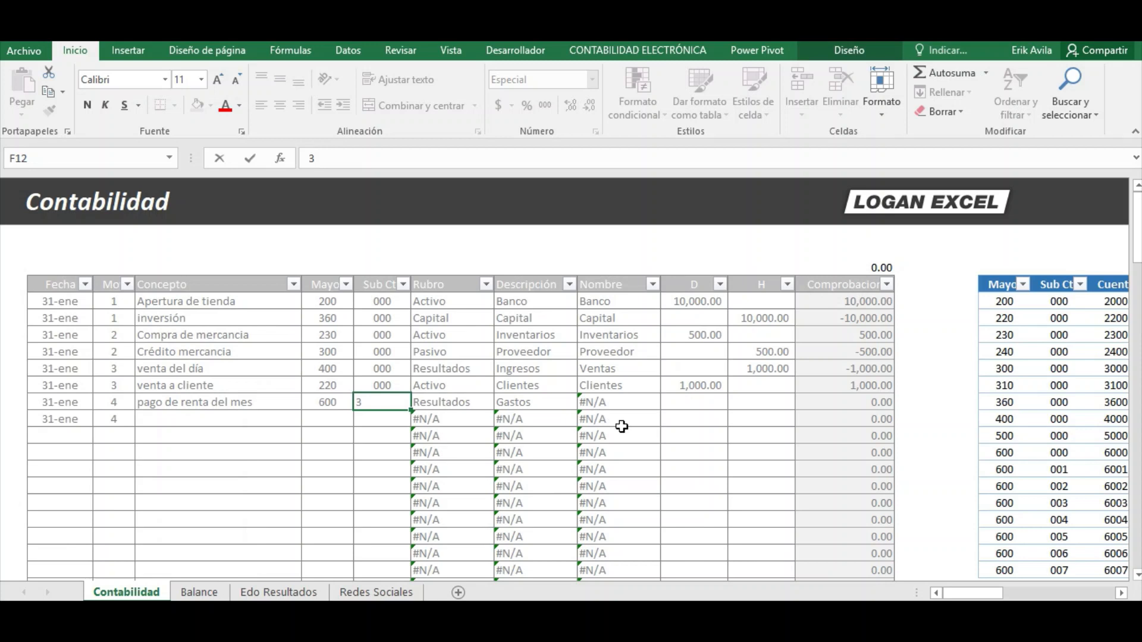
{"action": "key", "text": "Tab"}
Record 100 in the D column of the Renta expense row.
{"action": "key", "text": "Tab"}
{"action": "key", "text": "Tab"}
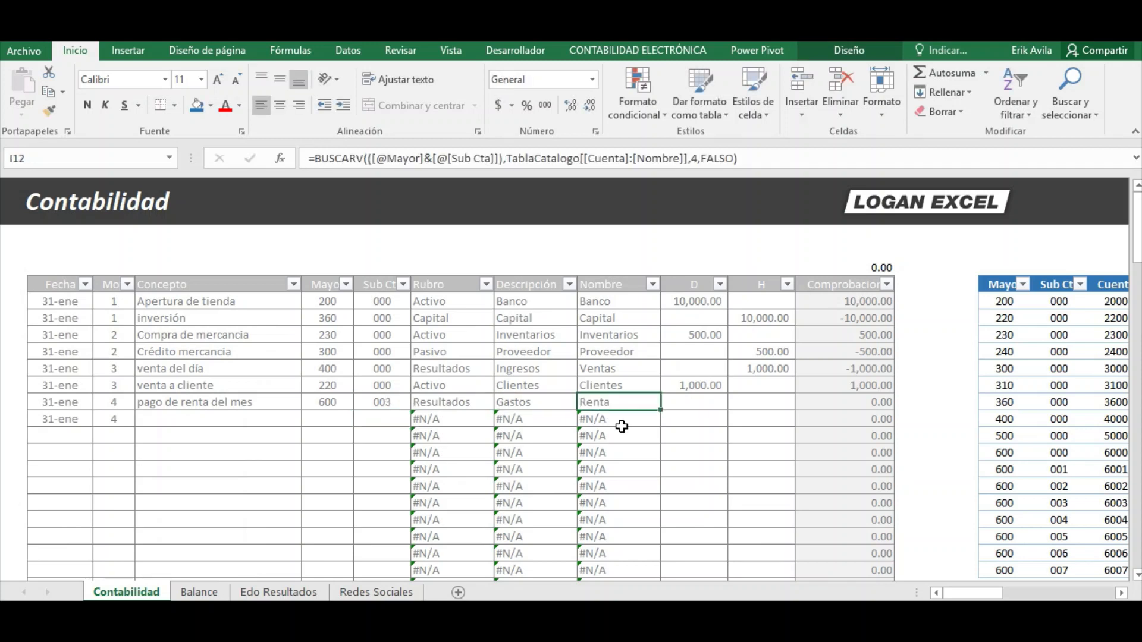
{"action": "key", "text": "Tab"}
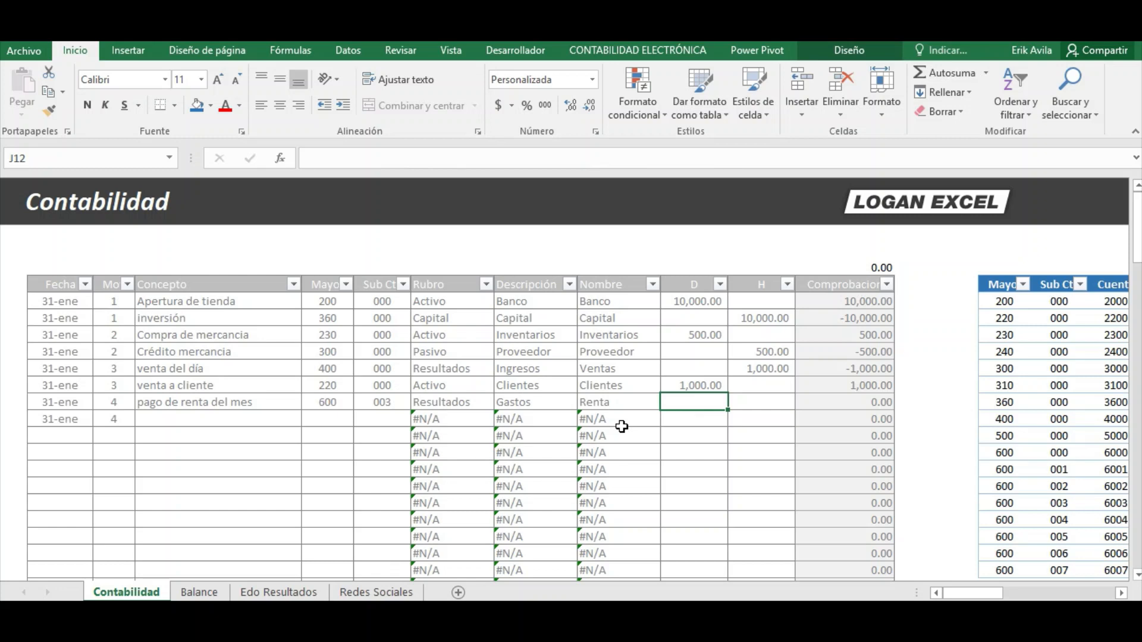
{"action": "type", "text": "100"}
{"action": "key", "text": "Return"}
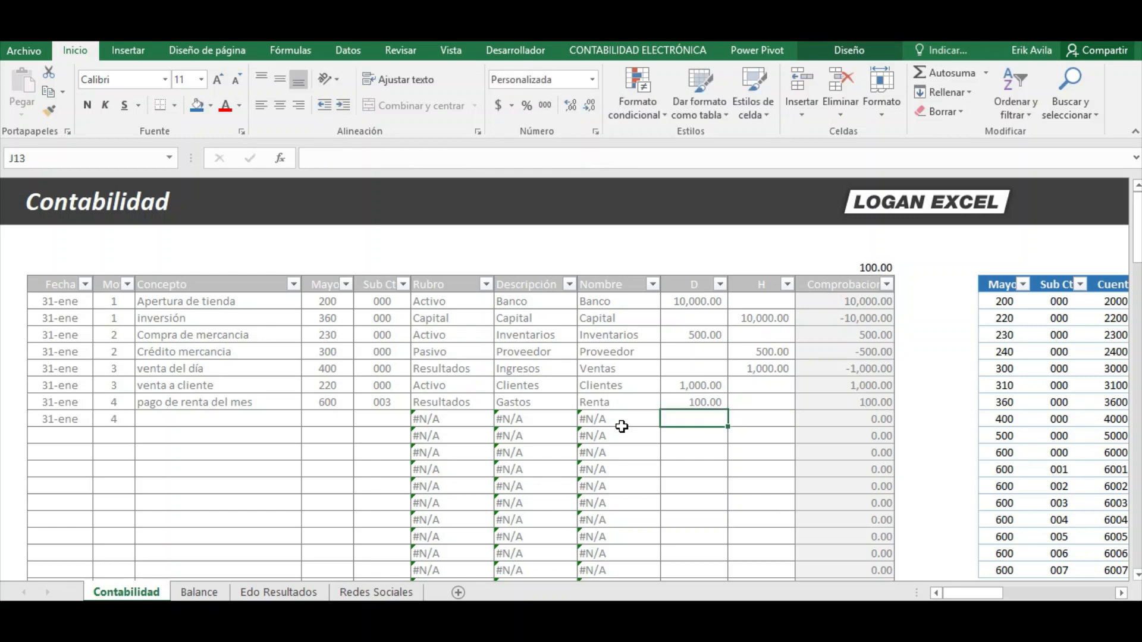
Copy the concept "pago de renta del mes" into the second row of movement 4.
{"action": "key", "text": "Up"}
{"action": "key", "text": "Left"}
{"action": "key", "text": "Left"}
{"action": "key", "text": "Left"}
{"action": "key", "text": "Left"}
{"action": "key", "text": "Left"}
{"action": "key", "text": "Left"}
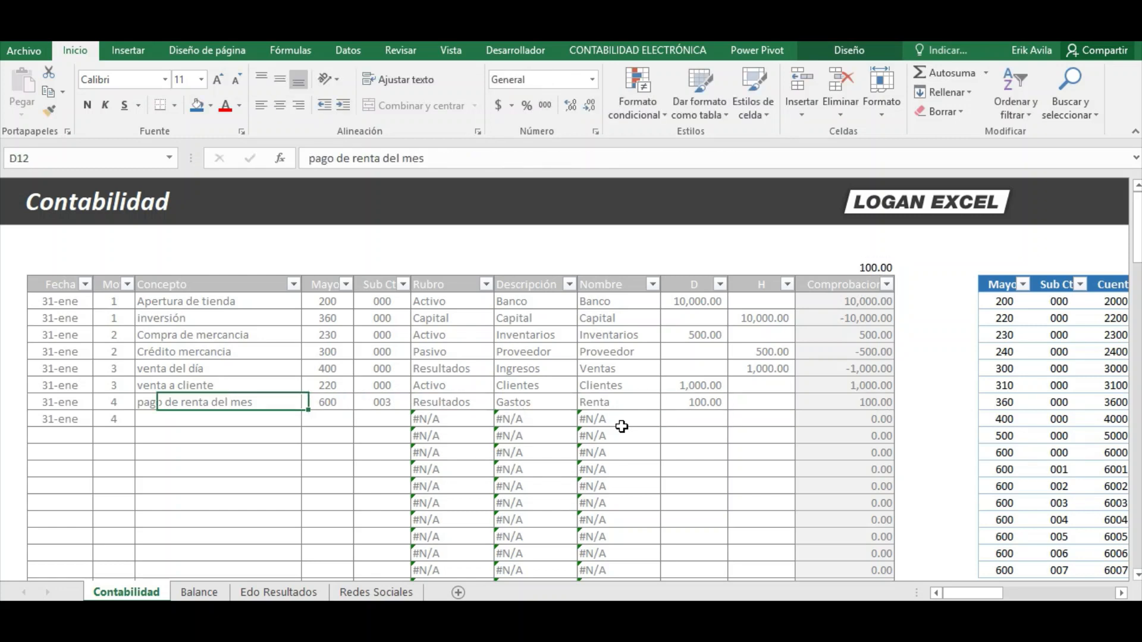
{"action": "key", "text": "ctrl+c"}
{"action": "key", "text": "Down"}
{"action": "key", "text": "ctrl+v"}
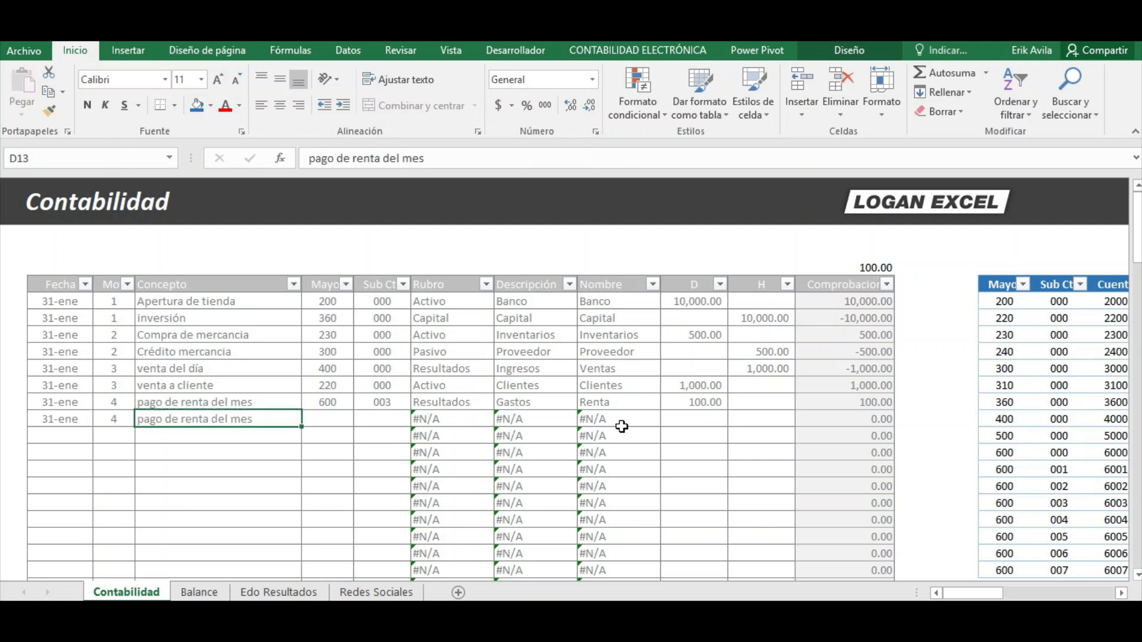
Assign the Banco account, Mayor 200 and Sub Cta 000, to the second pago de renta row.
{"action": "key", "text": "Right"}
{"action": "key", "text": "Right"}
{"action": "key", "text": "Left"}
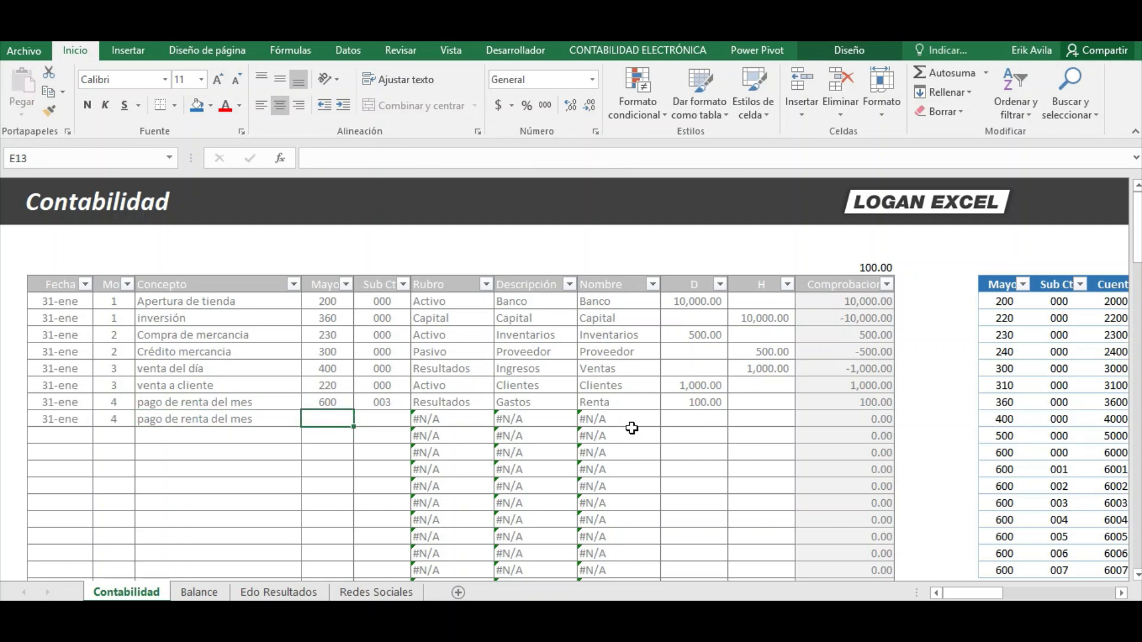
{"action": "type", "text": "200"}
{"action": "key", "text": "Return"}
{"action": "key", "text": "Up"}
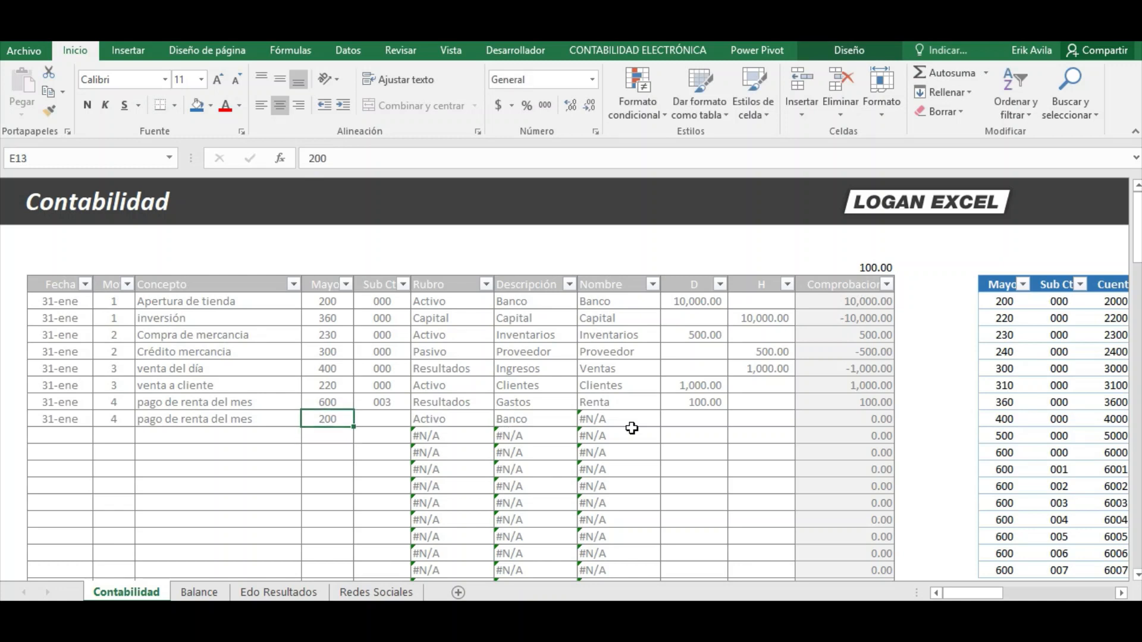
{"action": "key", "text": "Right"}
{"action": "type", "text": "0"}
{"action": "key", "text": "Return"}
{"action": "key", "text": "Up"}
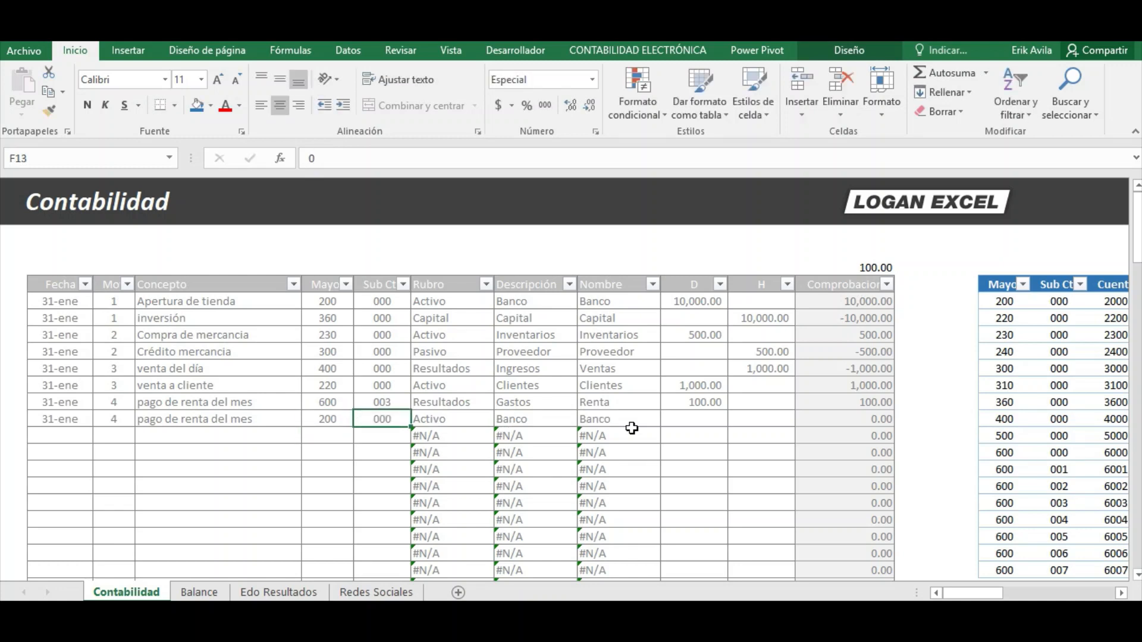
Record 100 in the H column of the Banco row of movement 4.
{"action": "key", "text": "Right"}
{"action": "key", "text": "Right"}
{"action": "key", "text": "Right"}
{"action": "key", "text": "Right"}
{"action": "key", "text": "Right"}
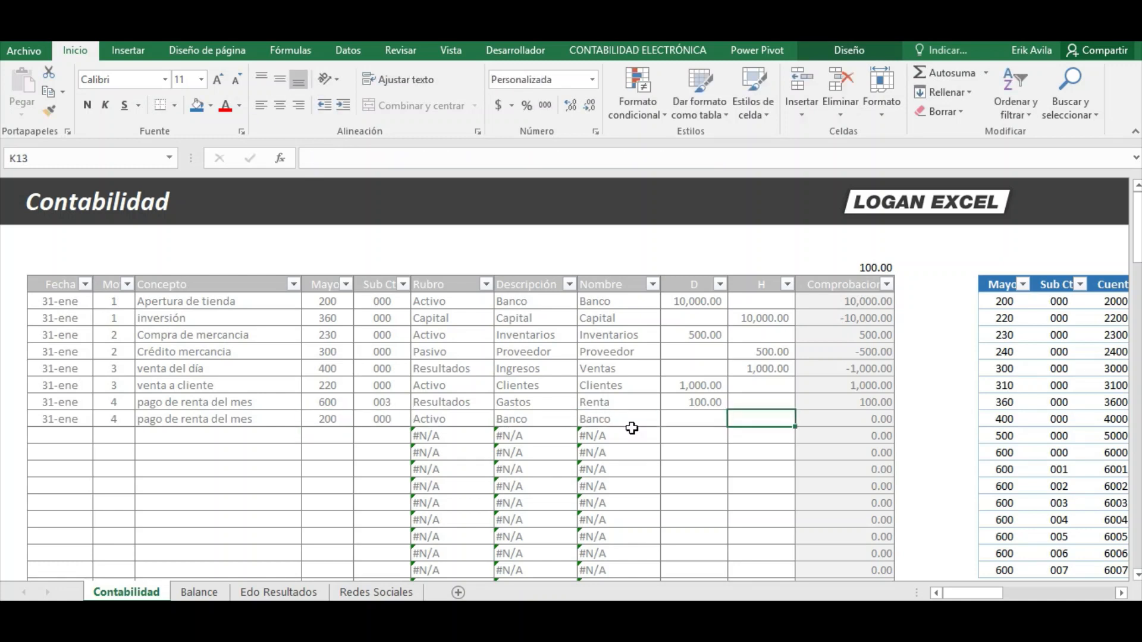
{"action": "type", "text": "1"}
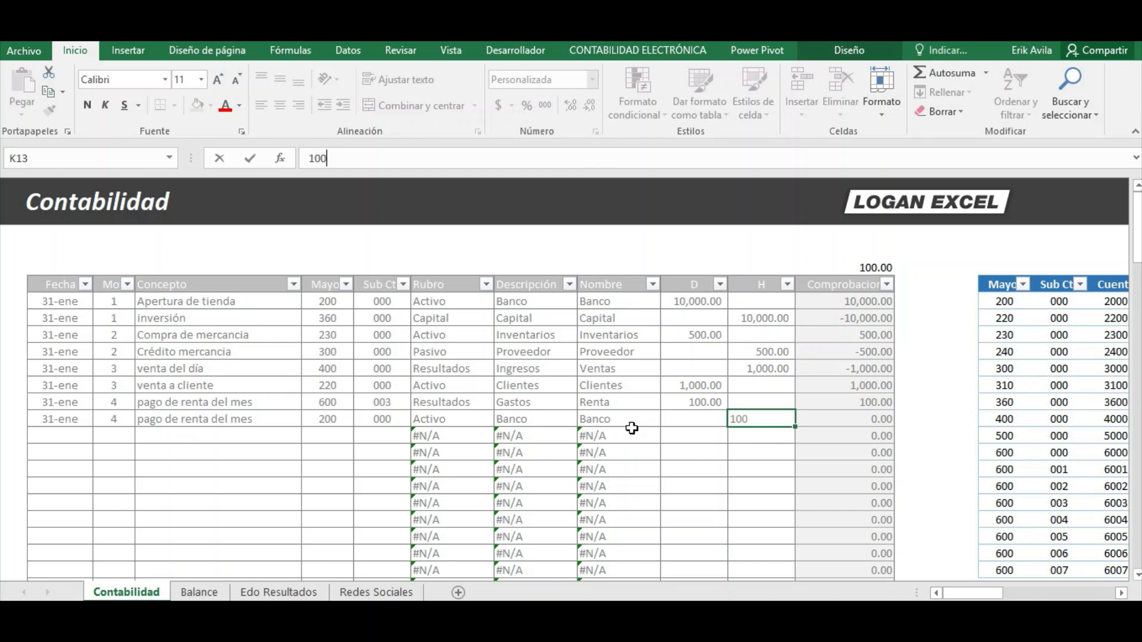
{"action": "type", "text": "00"}
{"action": "key", "text": "Return"}
Check the Comprobacion column, and inspect the Rubro lookup formulas in the recorded rows and the first empty row.
{"action": "key", "text": "Up"}
{"action": "key", "text": "Right"}
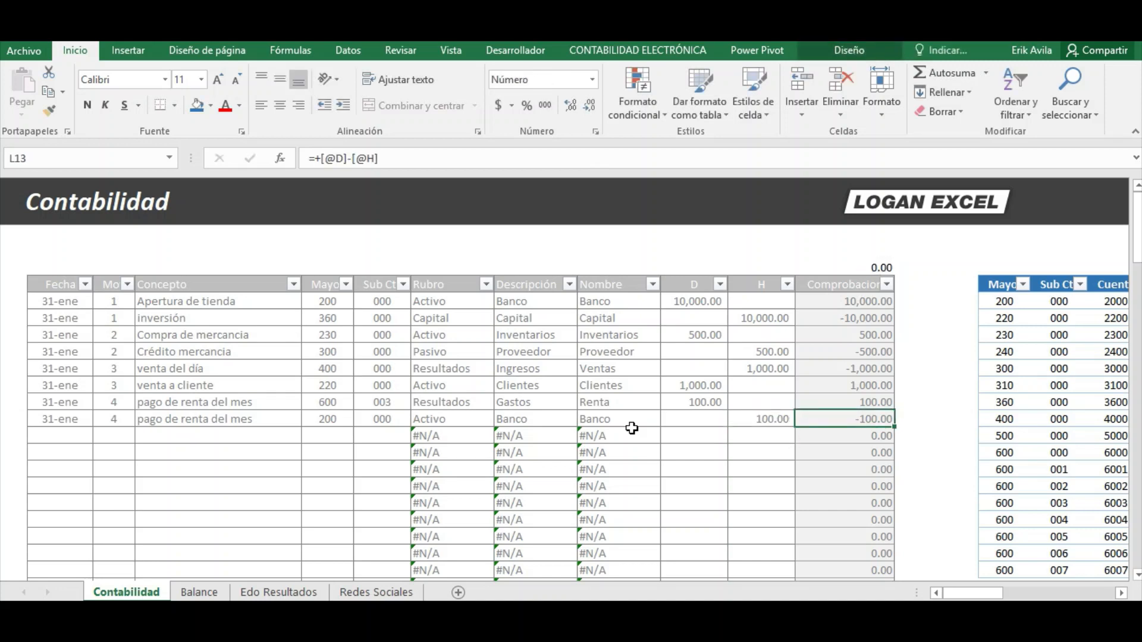
{"action": "key", "text": "ctrl+shift+Up"}
{"action": "key", "text": "Down"}
{"action": "key", "text": "Up"}
{"action": "mouse_move", "coordinate": [992, 596]}
{"action": "left_mouse_down"}
{"action": "mouse_move", "coordinate": [1014, 595]}
{"action": "mouse_move", "coordinate": [992, 595]}
{"action": "left_mouse_up"}
{"action": "left_click", "coordinate": [426, 435]}
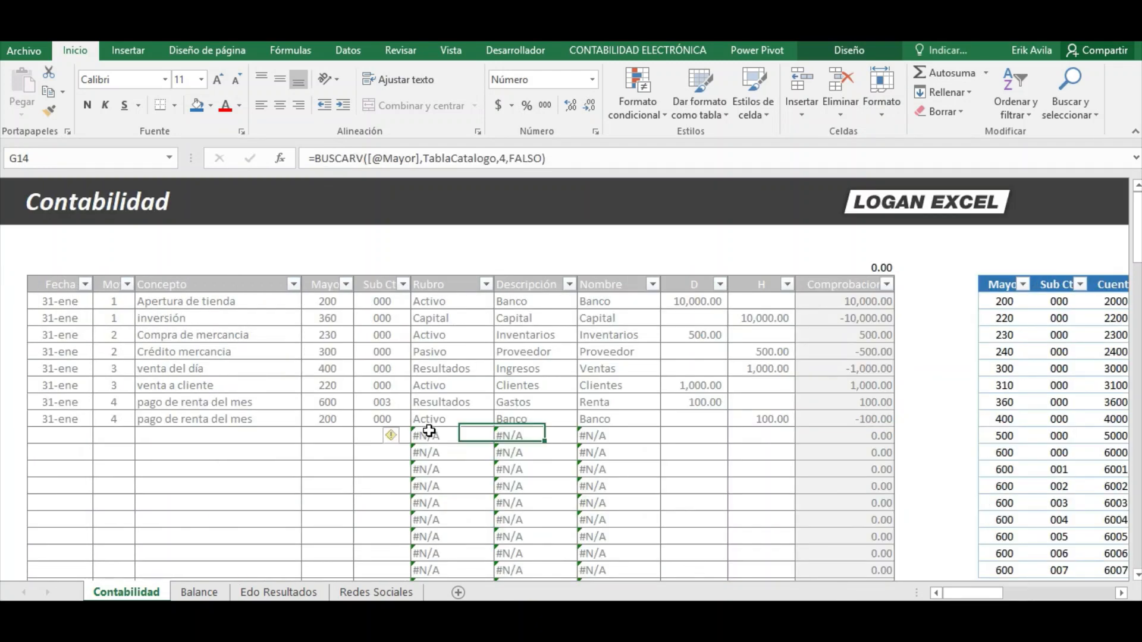
{"action": "left_click", "coordinate": [453, 371]}
{"action": "scroll", "coordinate": [464, 431], "scroll_direction": "down", "scroll_amount": 1}
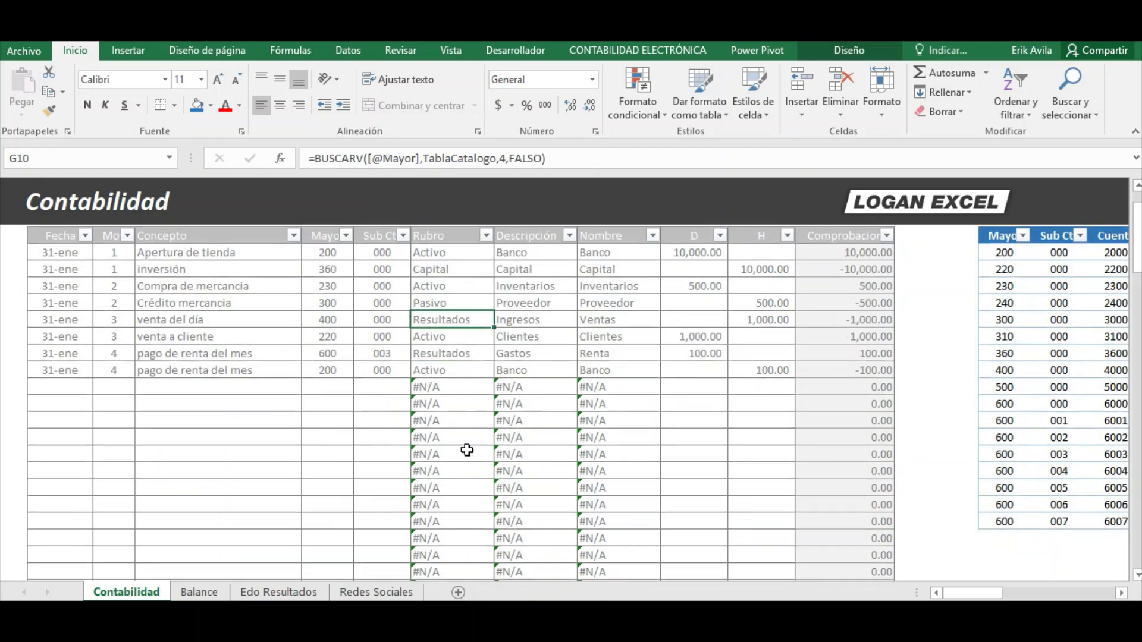
{"action": "left_click", "coordinate": [453, 397]}
{"action": "left_click", "coordinate": [502, 355]}
{"action": "left_click", "coordinate": [483, 386]}
{"action": "scroll", "coordinate": [464, 421], "scroll_direction": "up", "scroll_amount": 1}
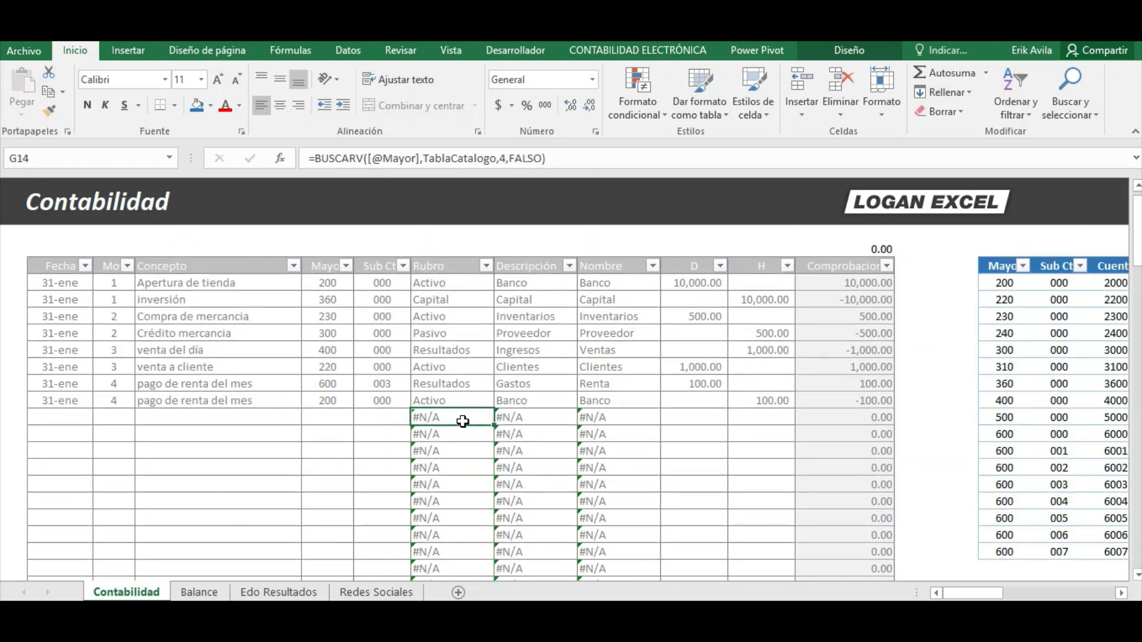
{"action": "left_click", "coordinate": [452, 304]}
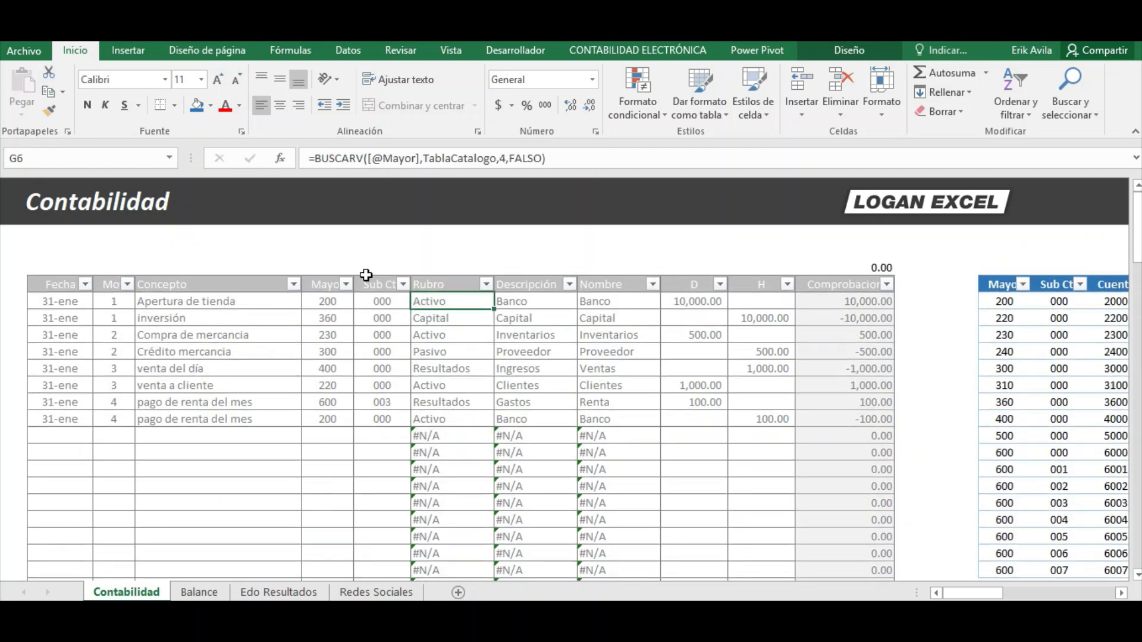
Wrap the Rubro column's BUSCARV lookup in SI.ERROR with 0 as the value for errors.
{"action": "left_click", "coordinate": [315, 159]}
{"action": "type", "text": "si"}
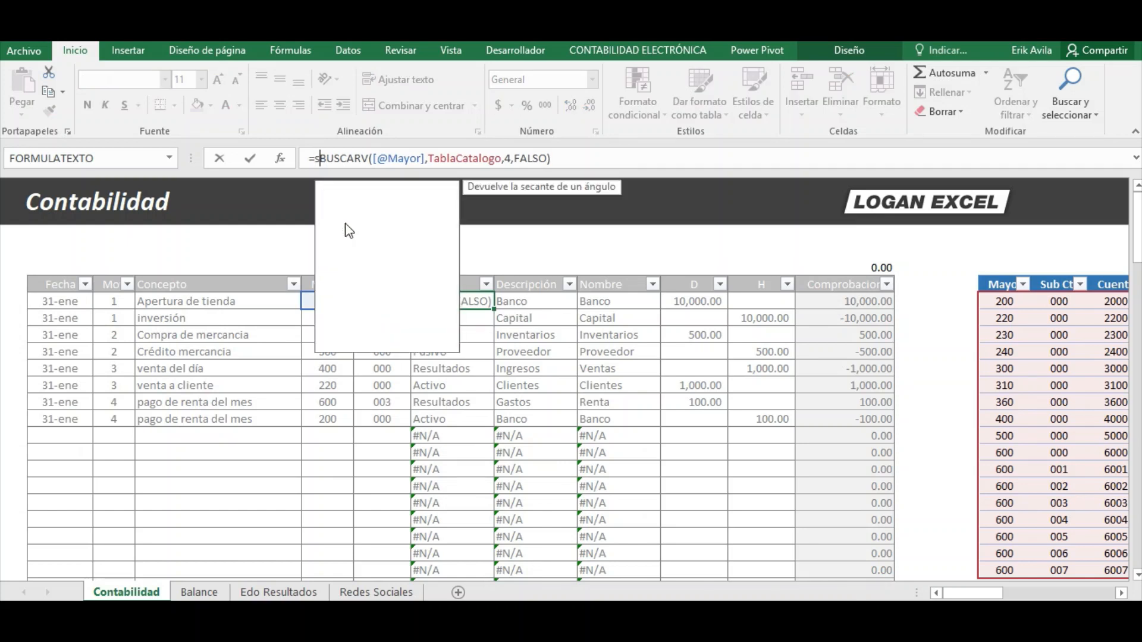
{"action": "double_click", "coordinate": [353, 202]}
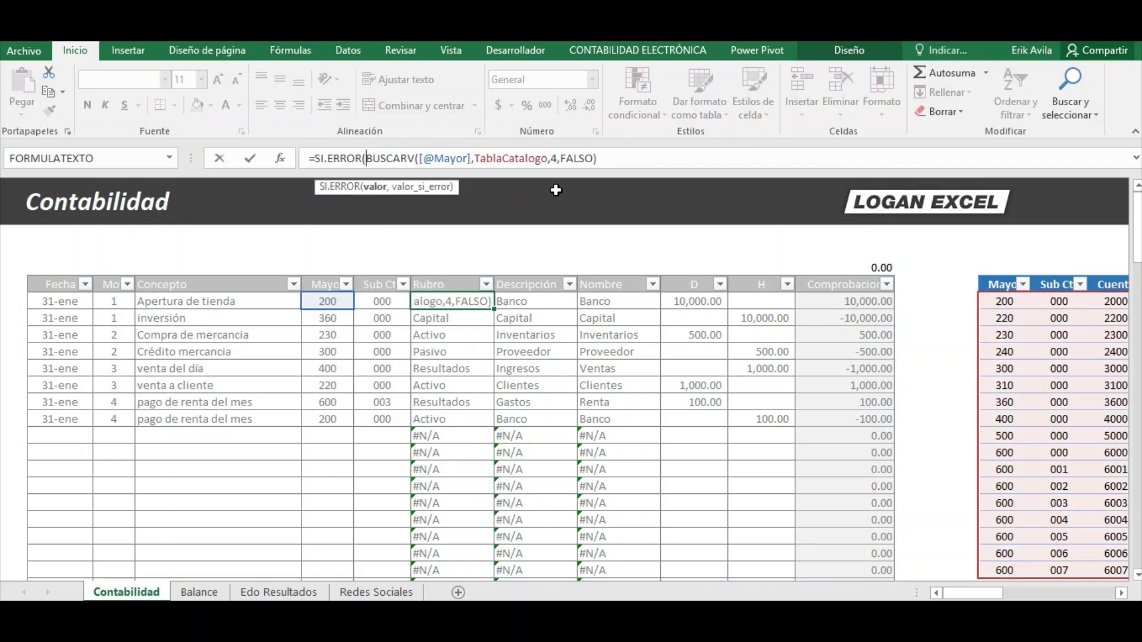
{"action": "type", "text": ",0)"}
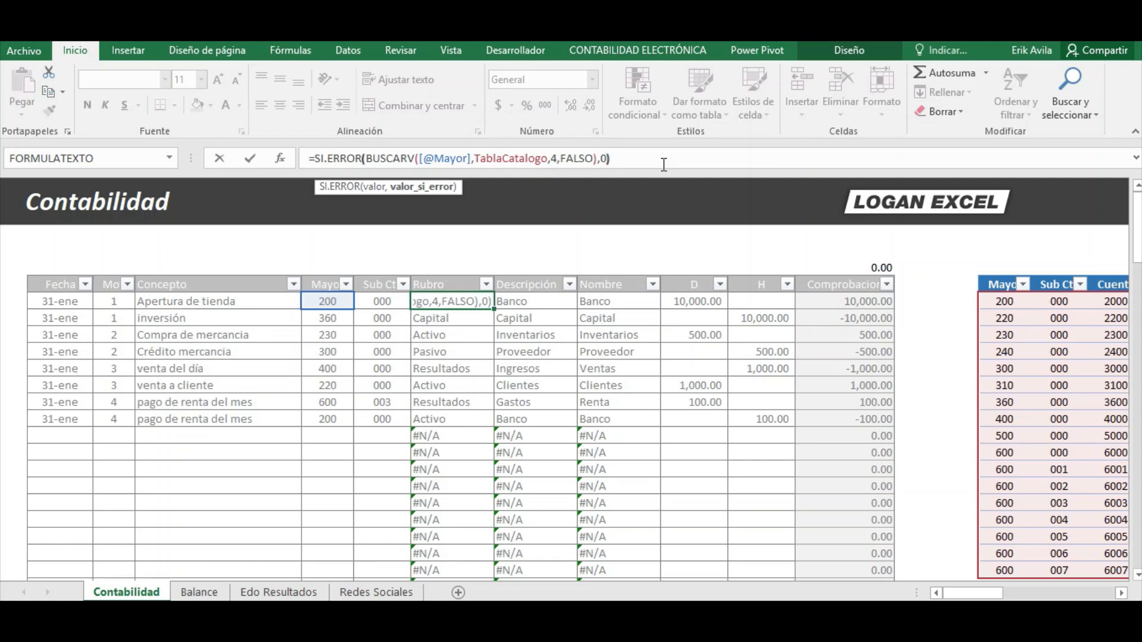
{"action": "key", "text": "Return"}
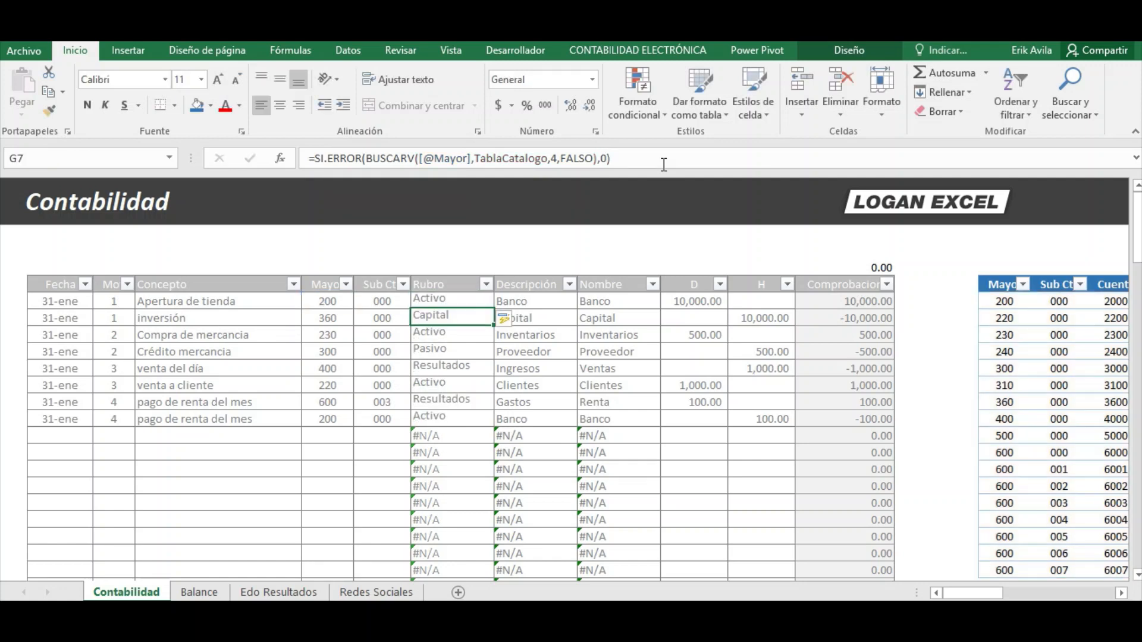
Change the SI.ERROR fallback value in the Rubro formula to an empty text "".
{"action": "key", "text": "Up"}
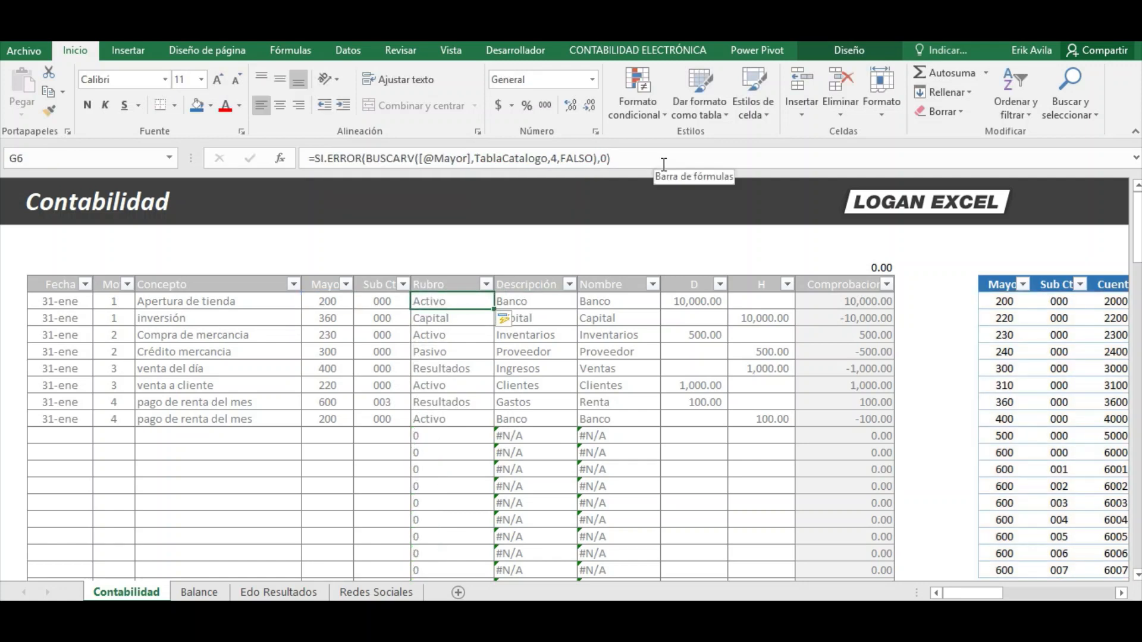
{"action": "left_click", "coordinate": [604, 159]}
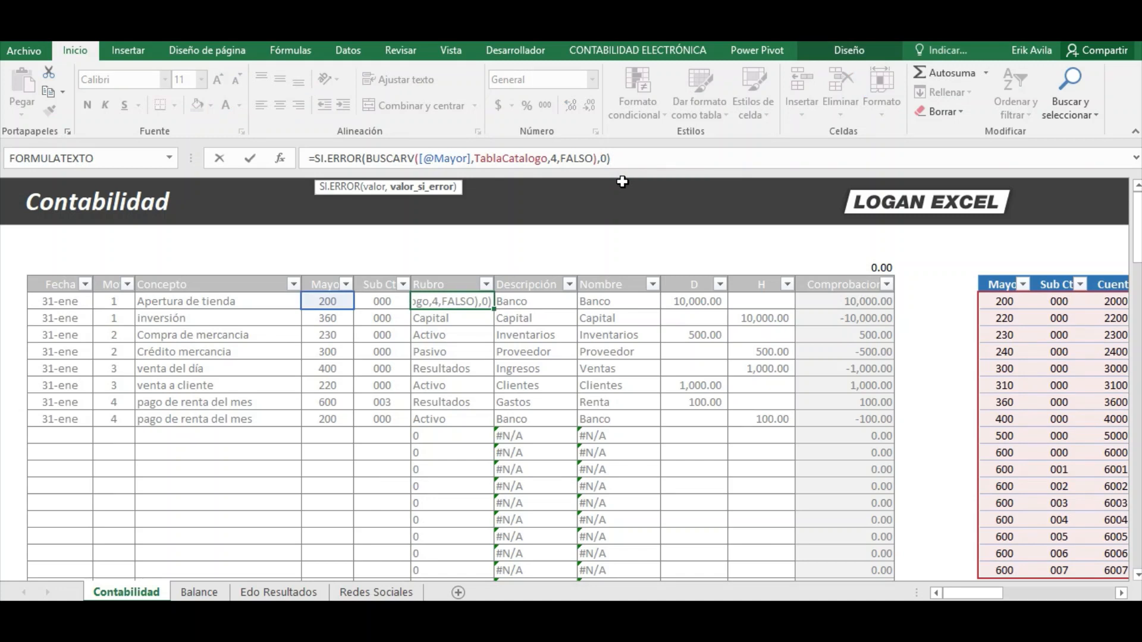
{"action": "key", "text": "Delete"}
{"action": "type", "text": "\"\""}
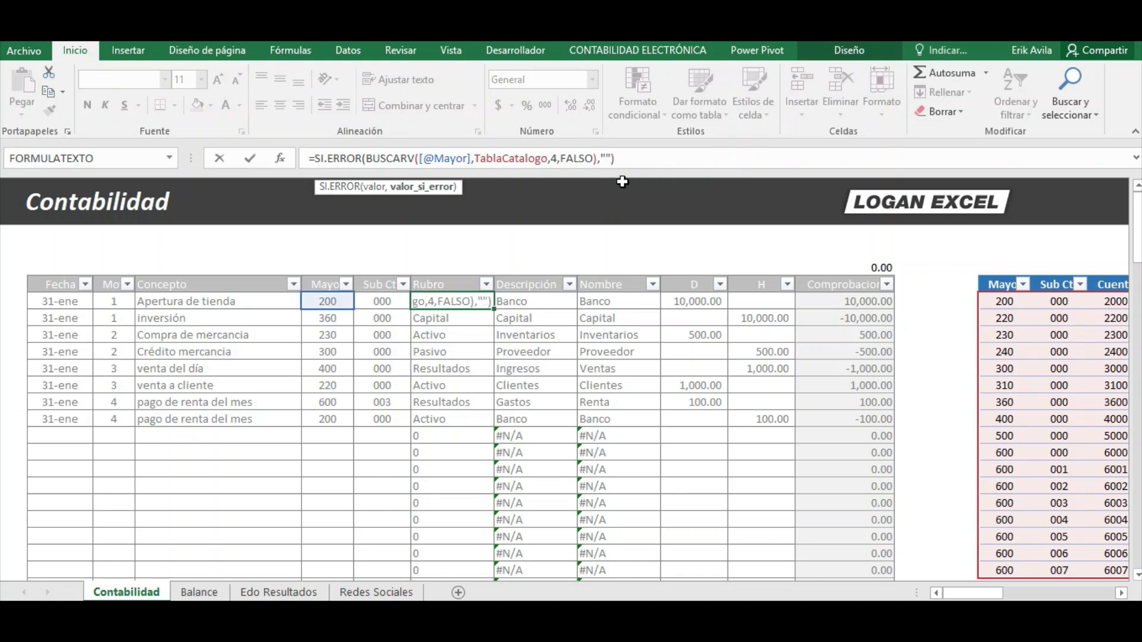
{"action": "key", "text": "Return"}
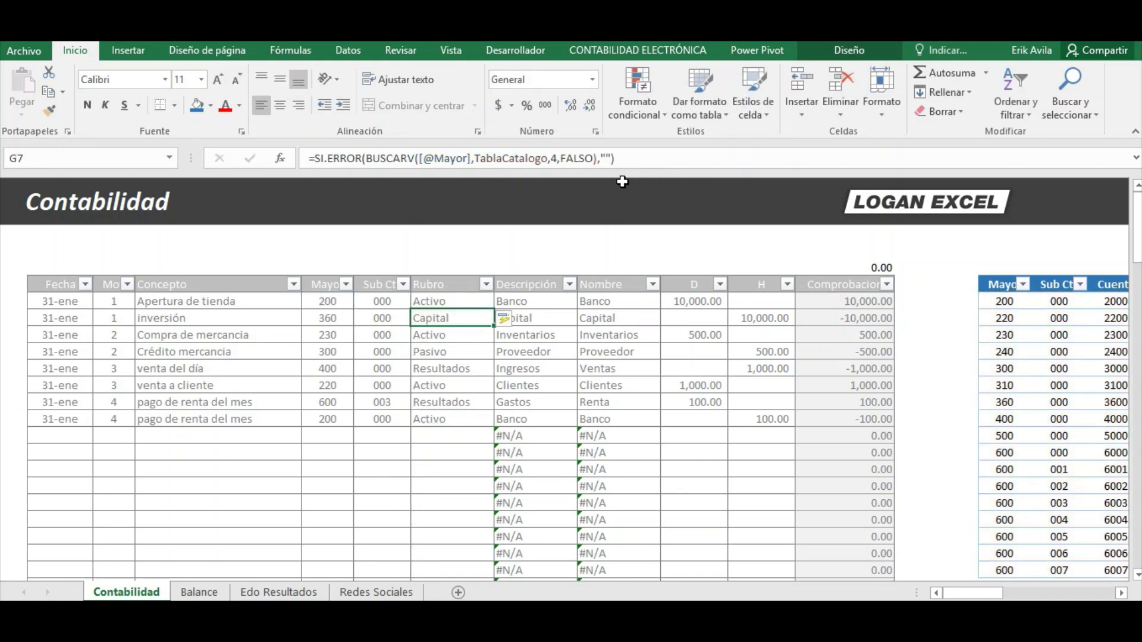
Wrap the Descripción column's BUSCARV lookup in SI.ERROR with an empty text "" as the value for errors.
{"action": "left_click", "coordinate": [544, 300]}
{"action": "left_click", "coordinate": [313, 158]}
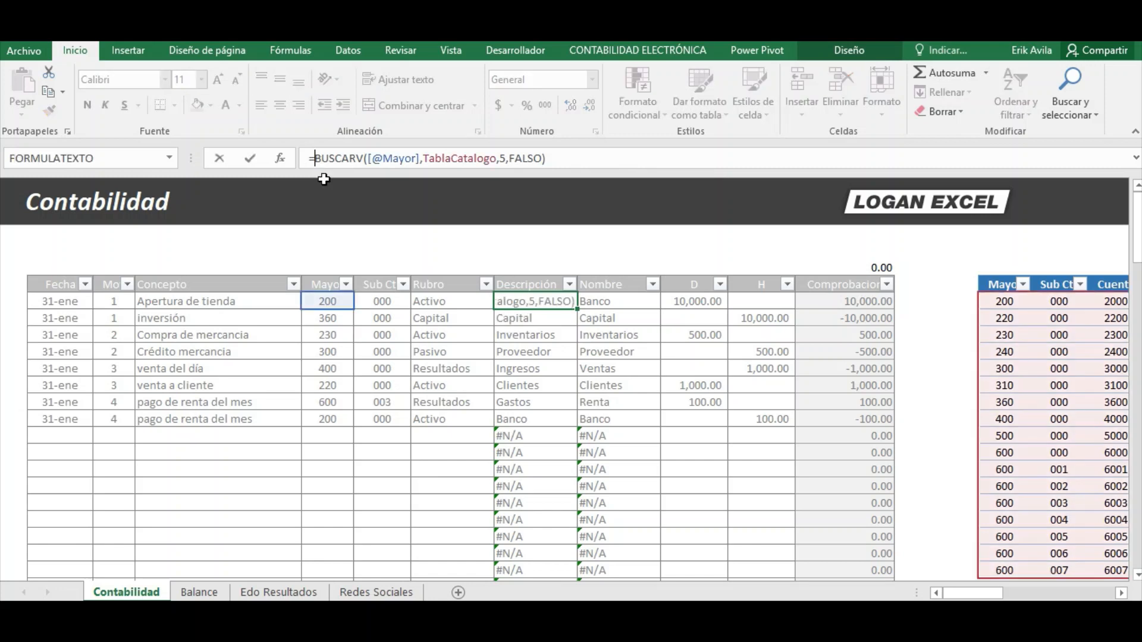
{"action": "type", "text": "si"}
{"action": "double_click", "coordinate": [347, 202]}
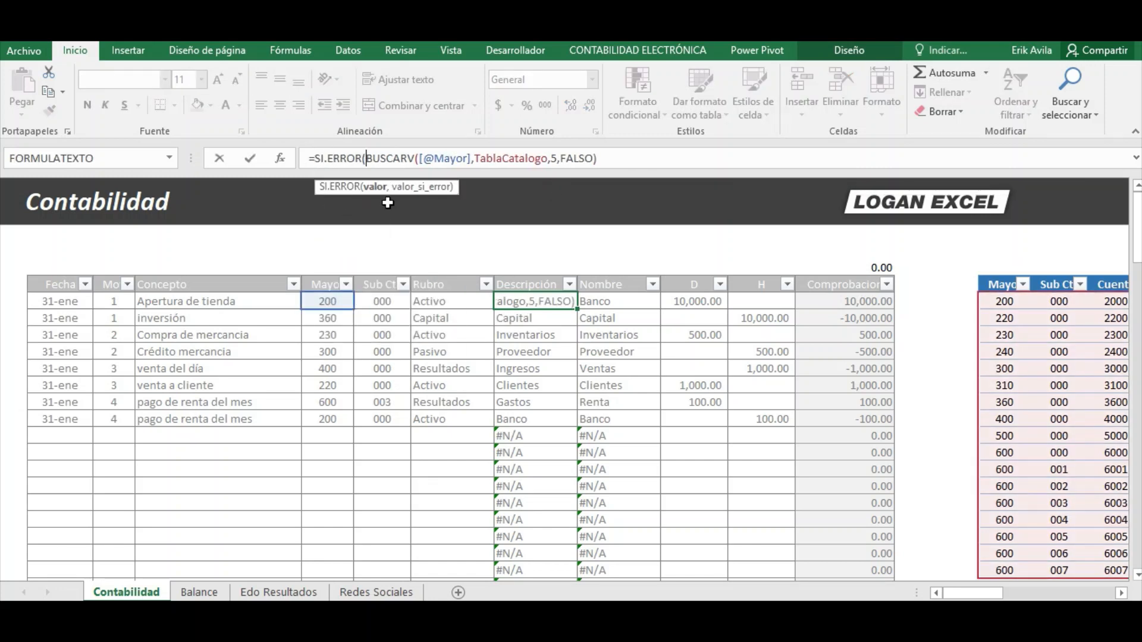
{"action": "type", "text": ","}
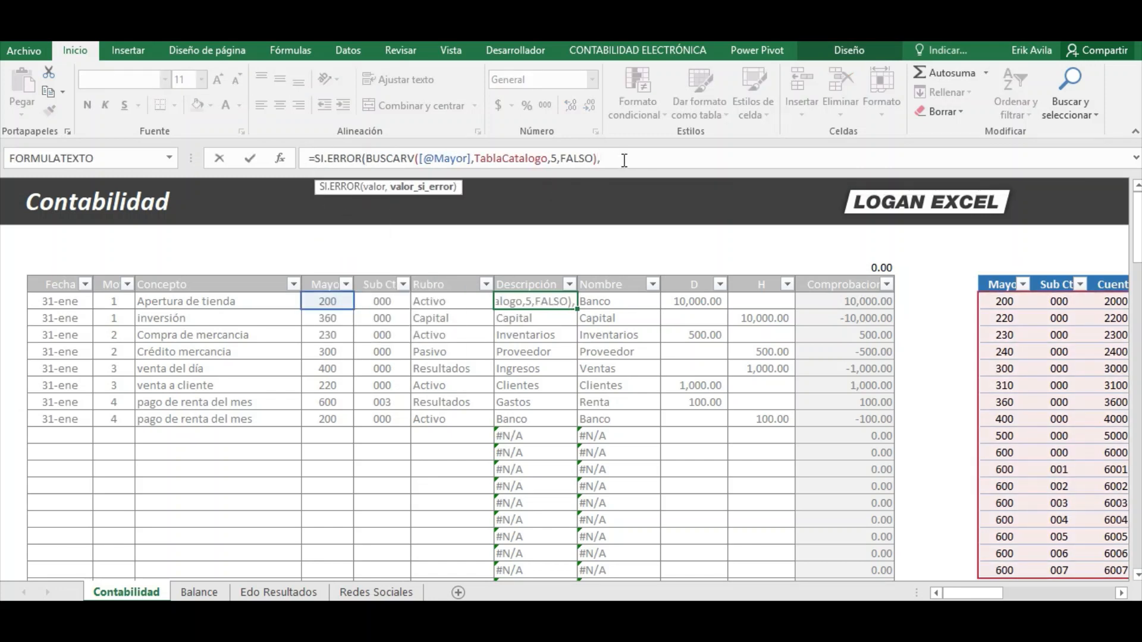
{"action": "type", "text": "\"\")"}
{"action": "key", "text": "Return"}
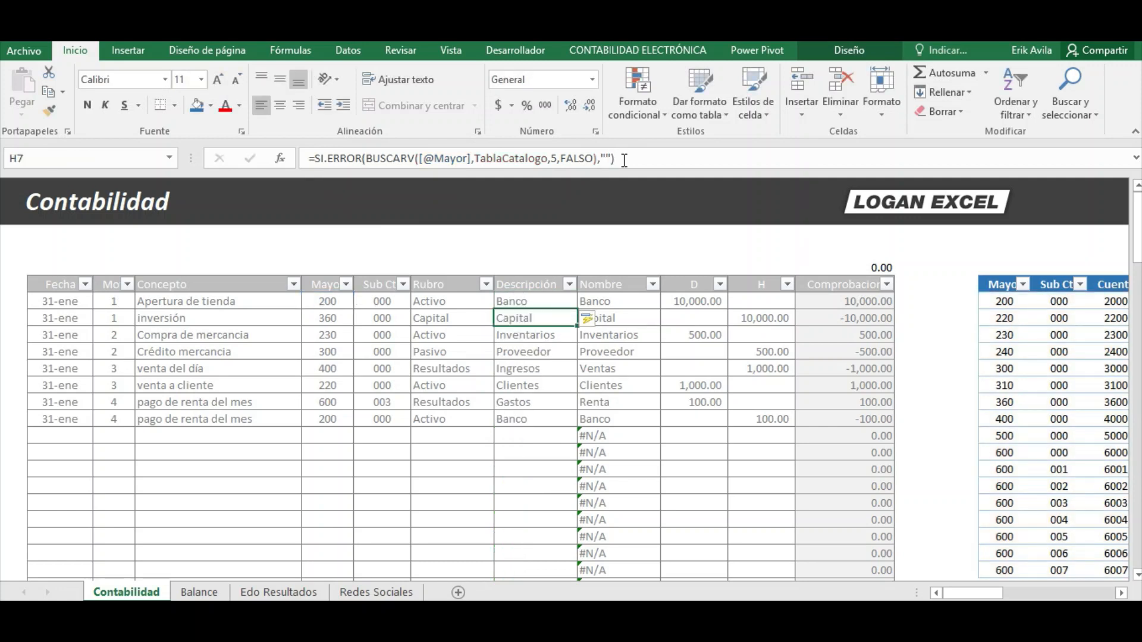
Wrap the Nombre column's BUSCARV lookup in SI.ERROR with an empty text "" as the value for errors.
{"action": "left_click", "coordinate": [529, 442]}
{"action": "left_click", "coordinate": [594, 436]}
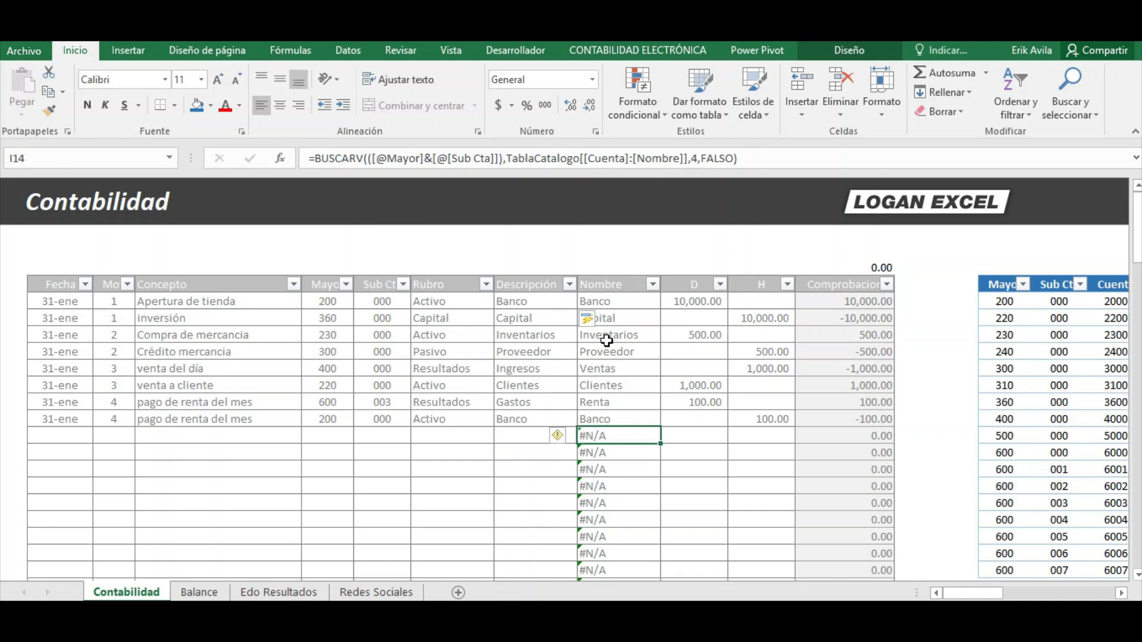
{"action": "left_click", "coordinate": [607, 301]}
{"action": "left_click", "coordinate": [321, 160]}
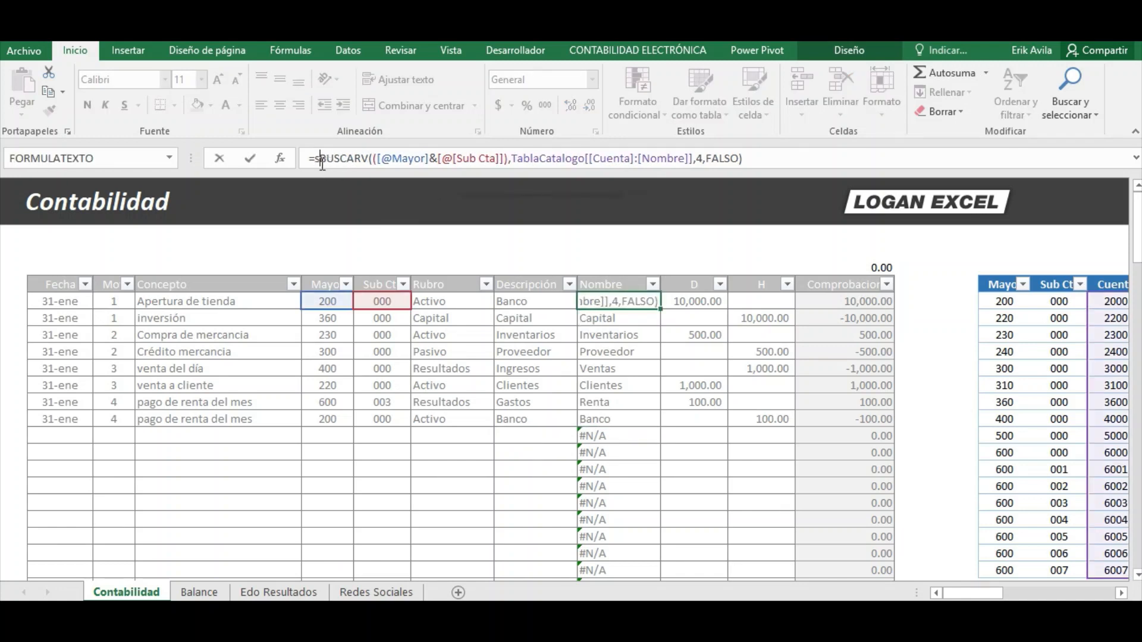
{"action": "type", "text": "si"}
{"action": "double_click", "coordinate": [336, 202]}
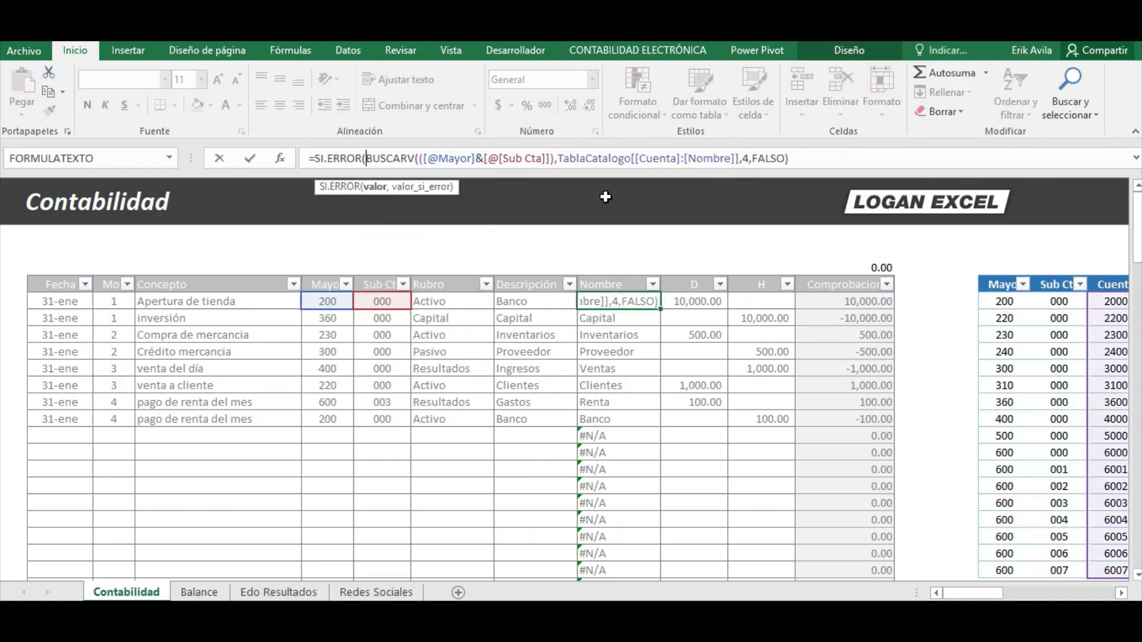
{"action": "type", "text": ","}
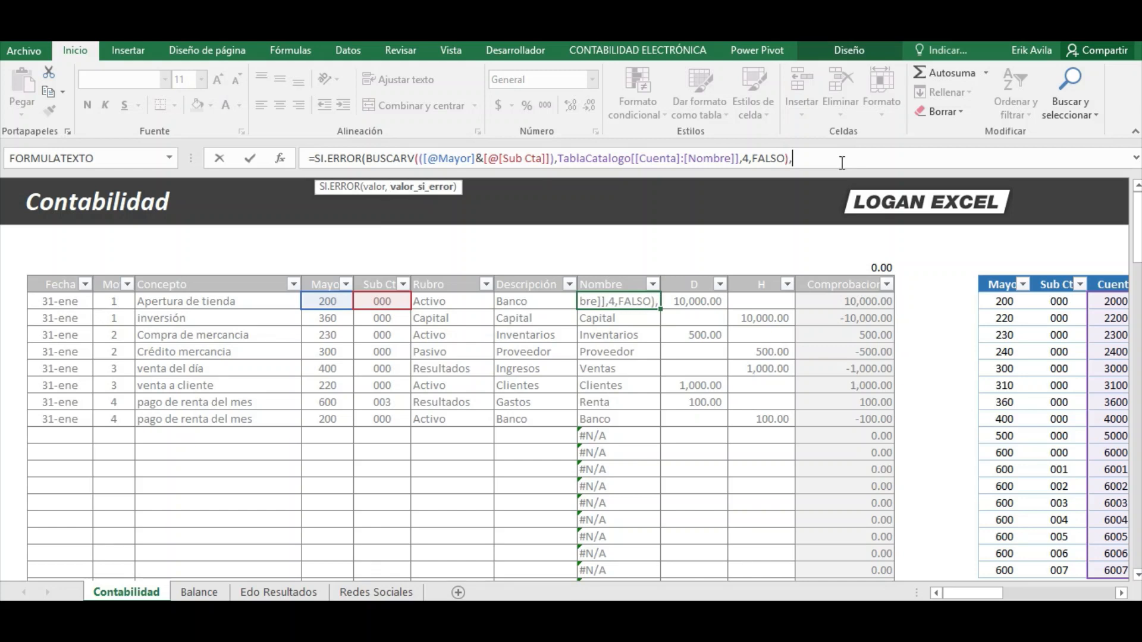
{"action": "type", "text": "\"\""}
{"action": "key", "text": "Return"}
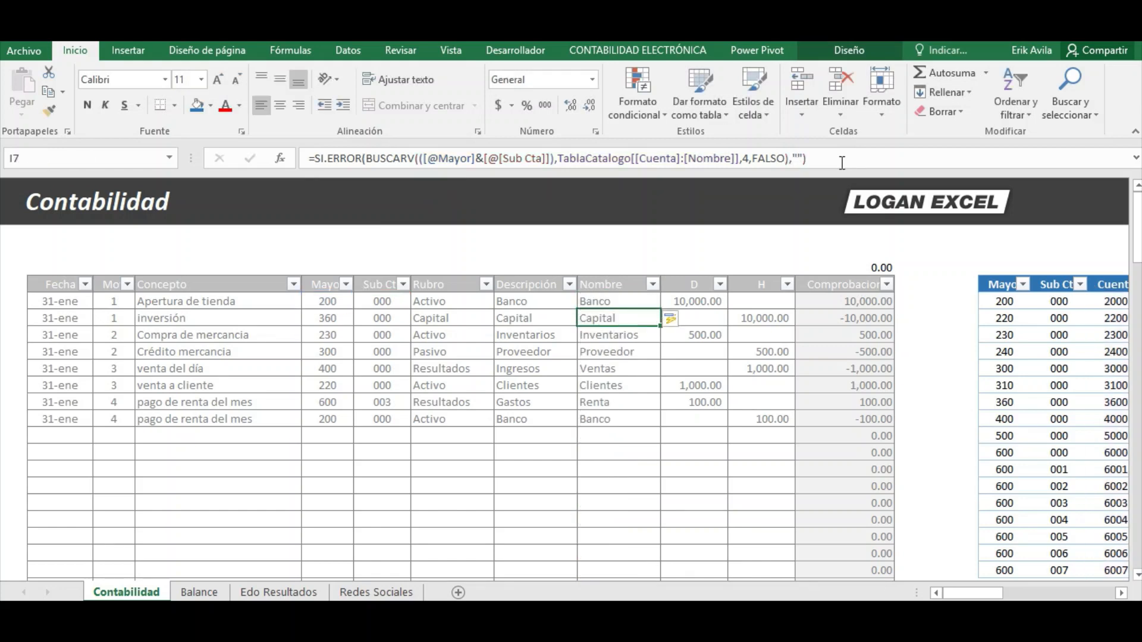
Check the lookup columns in the first empty row and the Mayor and Sub Cta cells around the last recorded row.
{"action": "key", "text": "Down"}
{"action": "key", "text": "Down"}
{"action": "key", "text": "Down"}
{"action": "key", "text": "Down"}
{"action": "key", "text": "Down"}
{"action": "key", "text": "Down"}
{"action": "key", "text": "Down"}
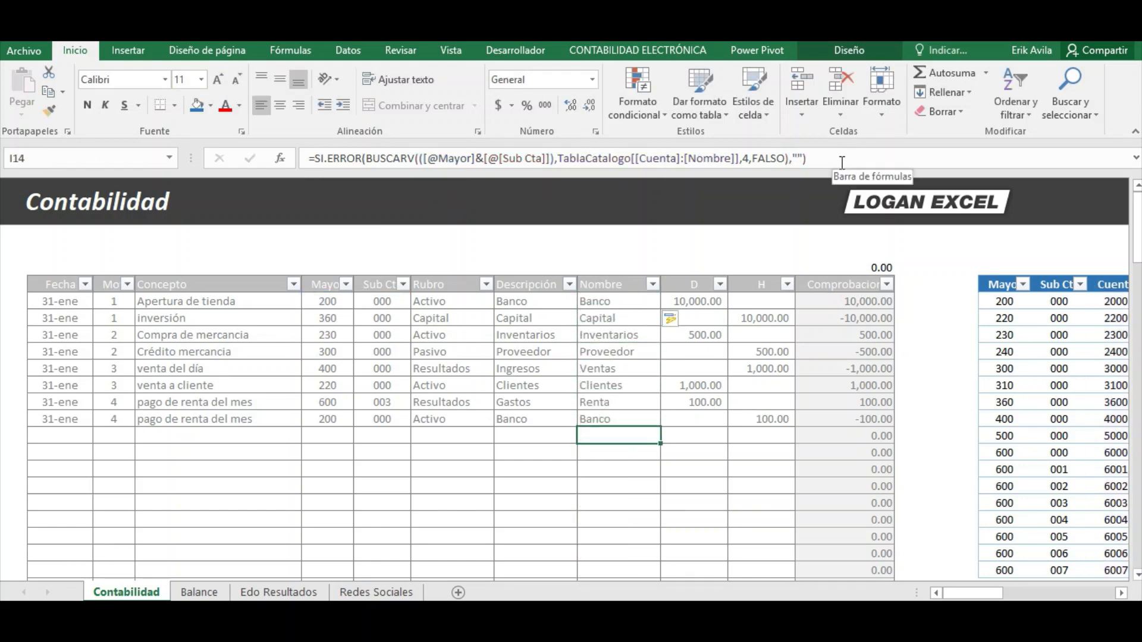
{"action": "key", "text": "Left"}
{"action": "key", "text": "Left"}
{"action": "key", "text": "Left"}
{"action": "key", "text": "Right"}
{"action": "key", "text": "Right"}
{"action": "key", "text": "Left"}
{"action": "key", "text": "Left"}
{"action": "key", "text": "Left"}
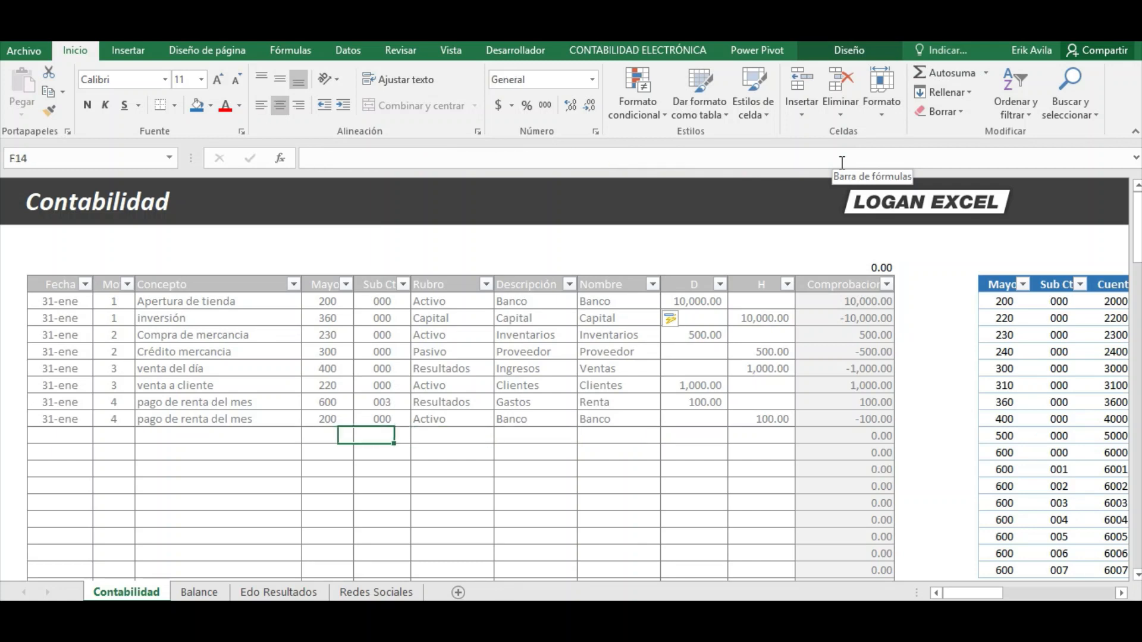
{"action": "key", "text": "Up"}
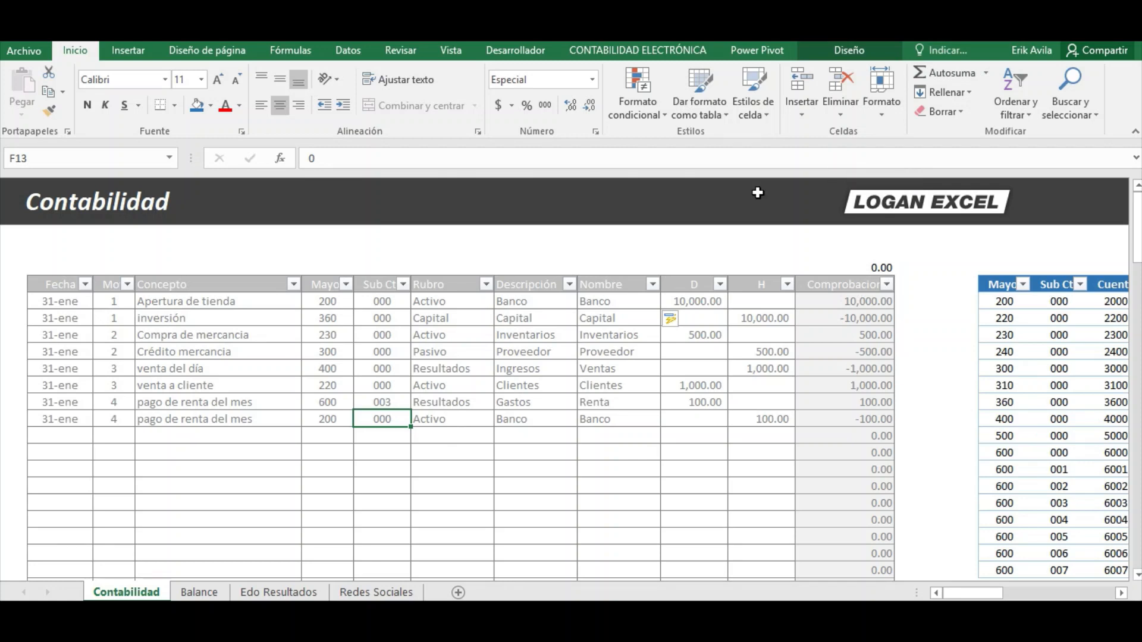
{"action": "left_click", "coordinate": [333, 416]}
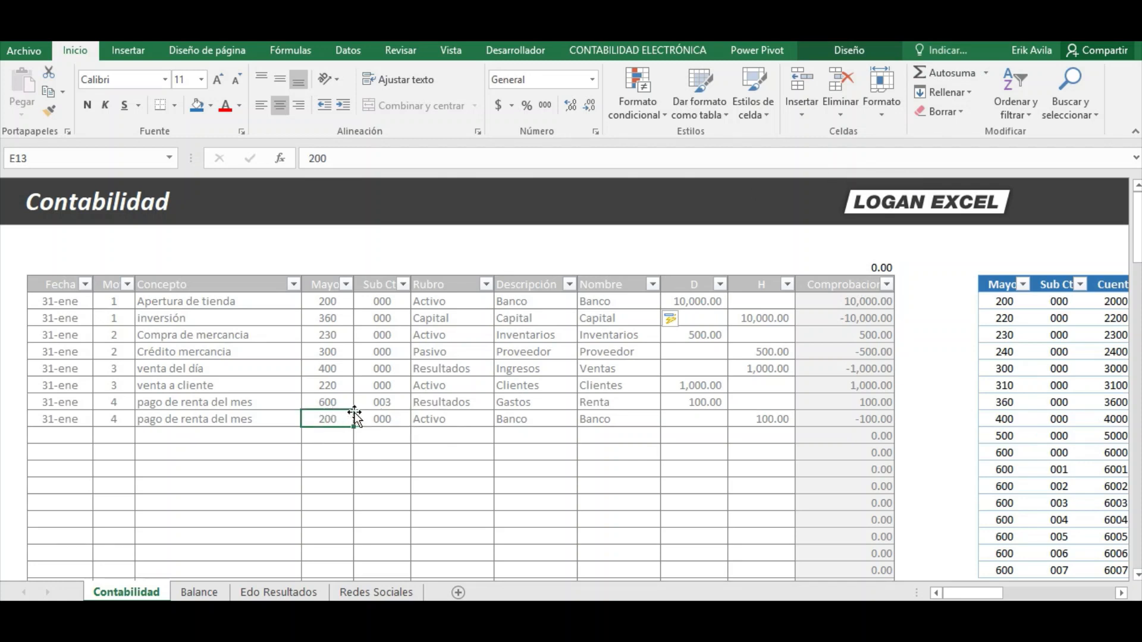
{"action": "left_click", "coordinate": [377, 417]}
{"action": "left_click", "coordinate": [395, 451]}
{"action": "left_click", "coordinate": [347, 434]}
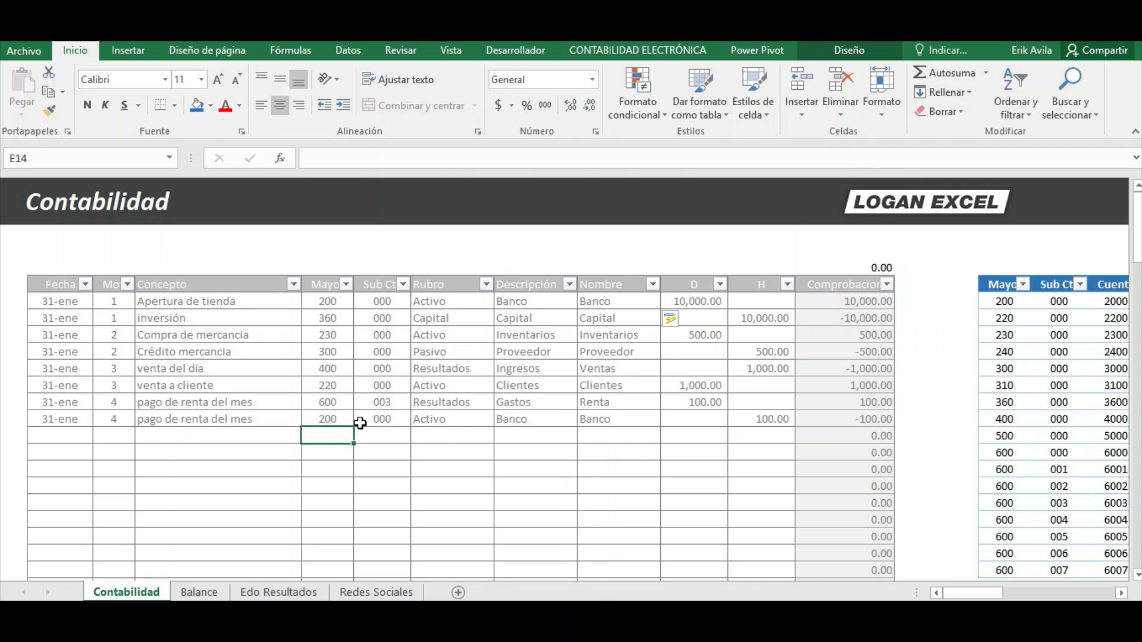
{"action": "left_click", "coordinate": [360, 421]}
Review the Mayor and Sub Cta codes of the accounts in the catalogue table.
{"action": "left_click_drag", "start_coordinate": [955, 593], "coordinate": [963, 551]}
{"action": "scroll", "coordinate": [946, 542], "scroll_direction": "down", "scroll_amount": 2}
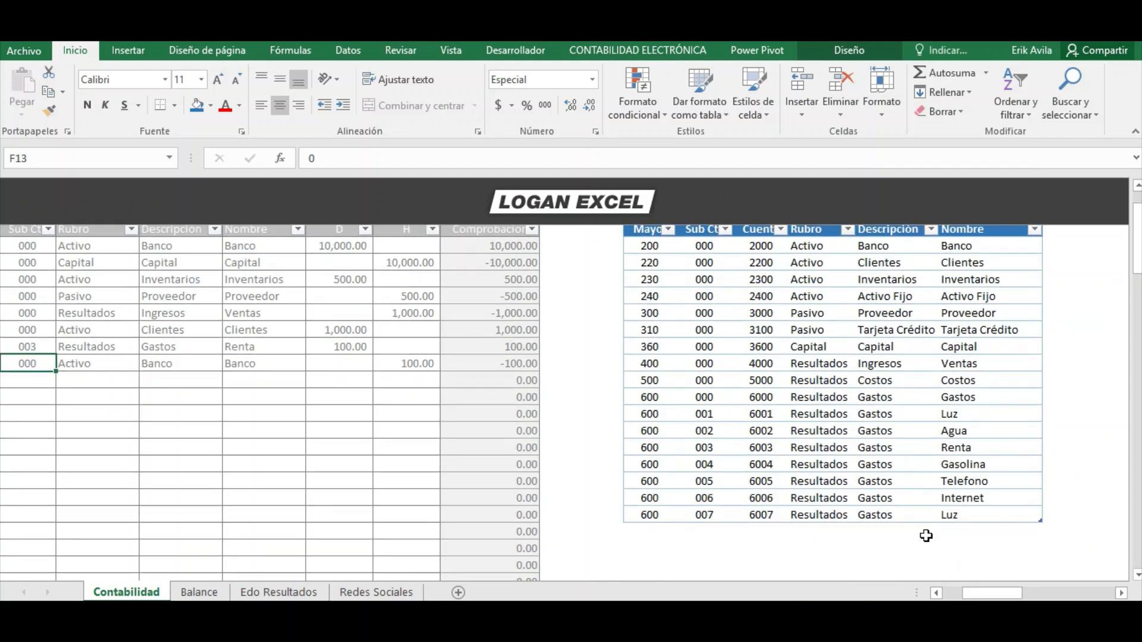
{"action": "left_click", "coordinate": [794, 452]}
{"action": "left_click", "coordinate": [714, 387]}
{"action": "scroll", "coordinate": [862, 506], "scroll_direction": "up", "scroll_amount": 2}
{"action": "scroll", "coordinate": [976, 551], "scroll_direction": "down", "scroll_amount": 1}
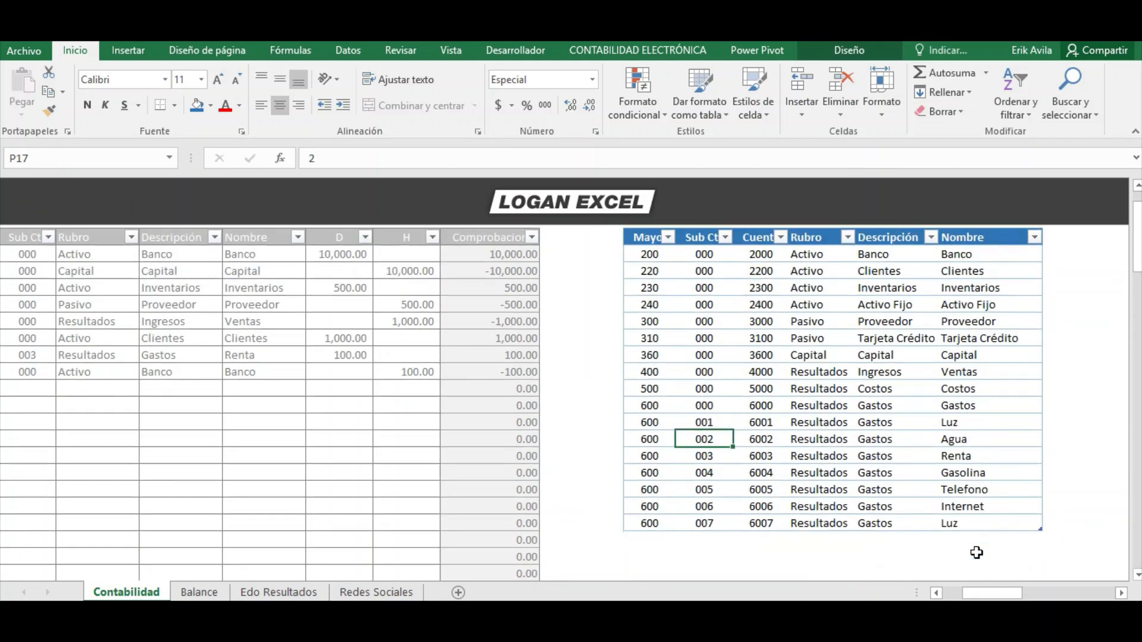
{"action": "mouse_move", "coordinate": [993, 594]}
{"action": "left_mouse_down"}
{"action": "mouse_move", "coordinate": [928, 594]}
{"action": "mouse_move", "coordinate": [992, 595]}
{"action": "mouse_move", "coordinate": [971, 593]}
{"action": "left_mouse_up"}
Copy the two 31-ene dates of movement 4 into the next two rows and number the first of them as movement 5.
{"action": "left_click", "coordinate": [240, 435]}
{"action": "left_click", "coordinate": [74, 370]}
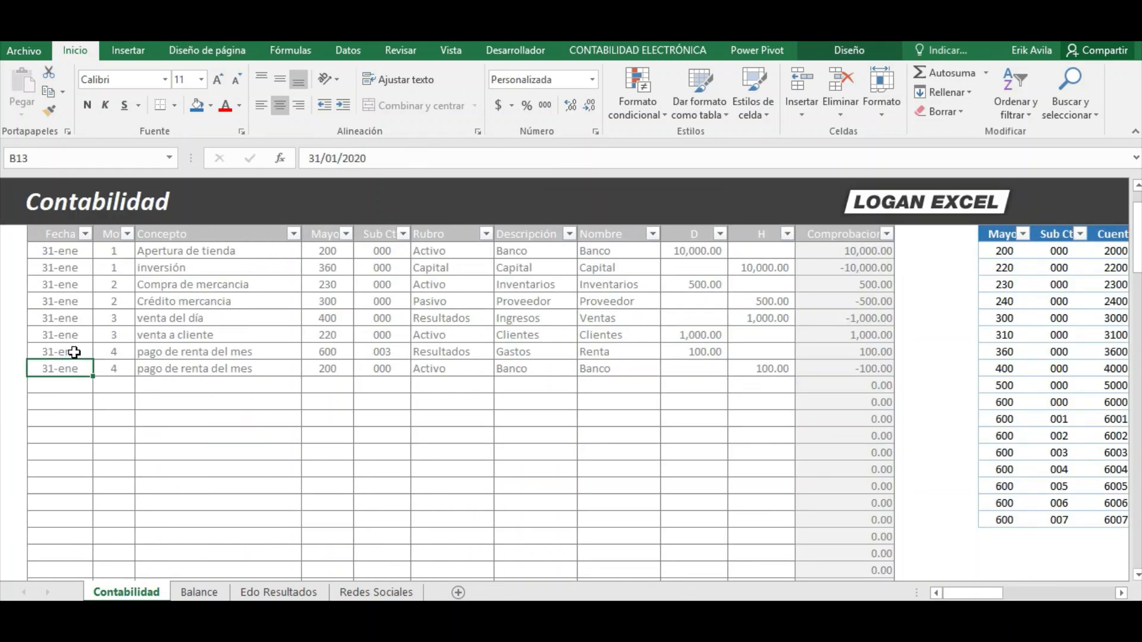
{"action": "left_click_drag", "start_coordinate": [73, 352], "coordinate": [77, 369]}
{"action": "key", "text": "ctrl+c"}
{"action": "left_click", "coordinate": [73, 390]}
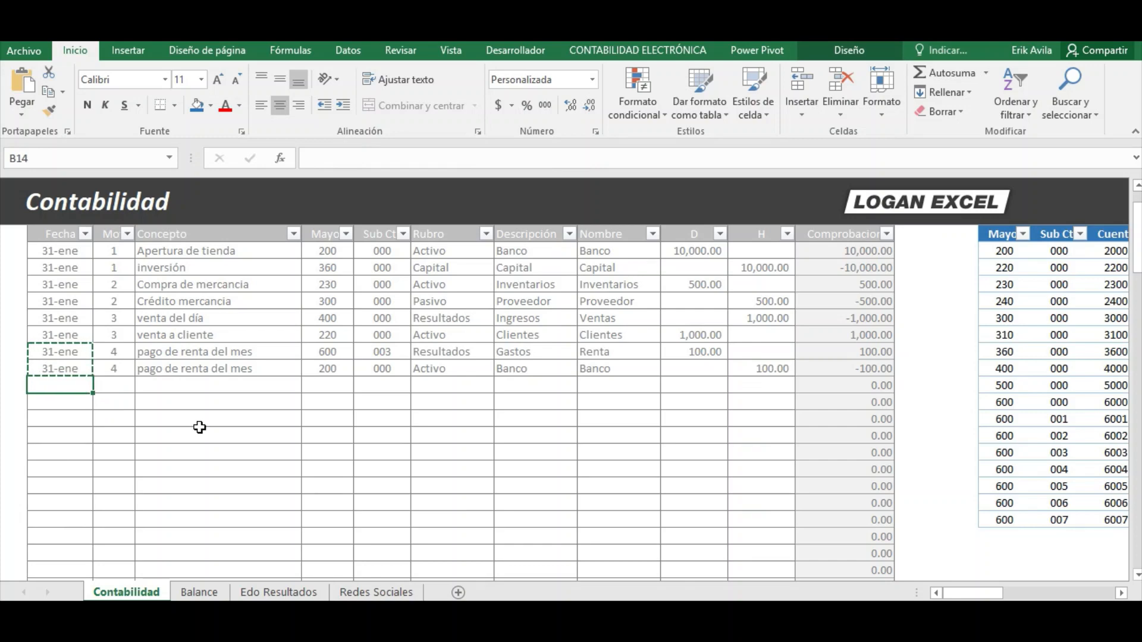
{"action": "key", "text": "Return"}
{"action": "key", "text": "Right"}
{"action": "key", "text": "Return"}
{"action": "key", "text": "Return"}
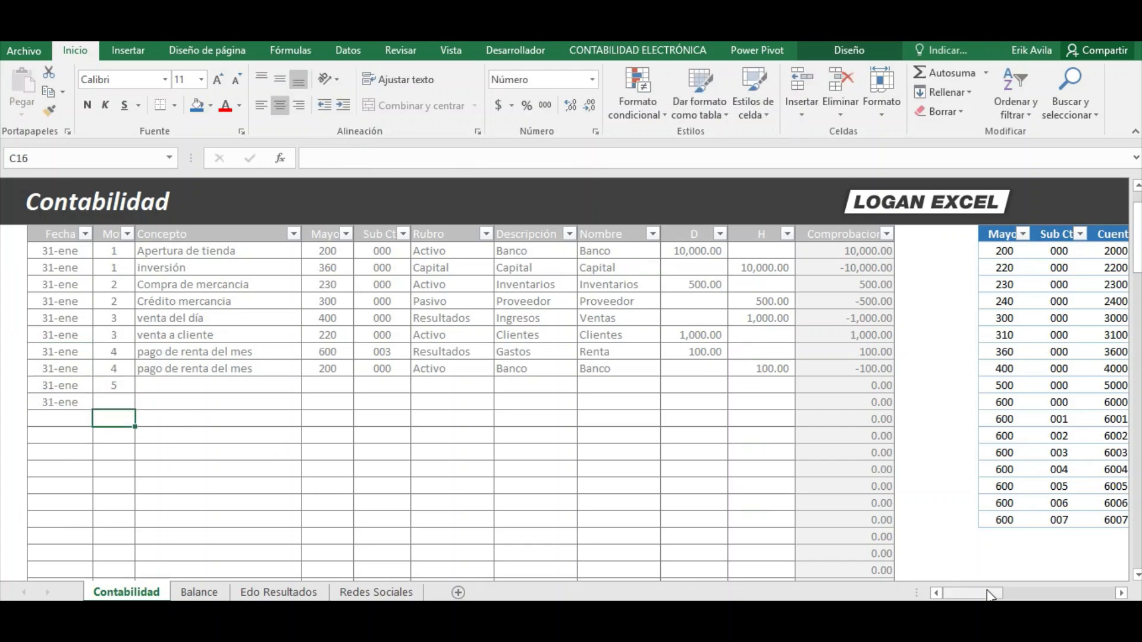
Examine the names of the Gastos sub-accounts in the catalogue table, from Agua to the last Luz entry.
{"action": "left_click_drag", "start_coordinate": [989, 593], "coordinate": [1009, 595]}
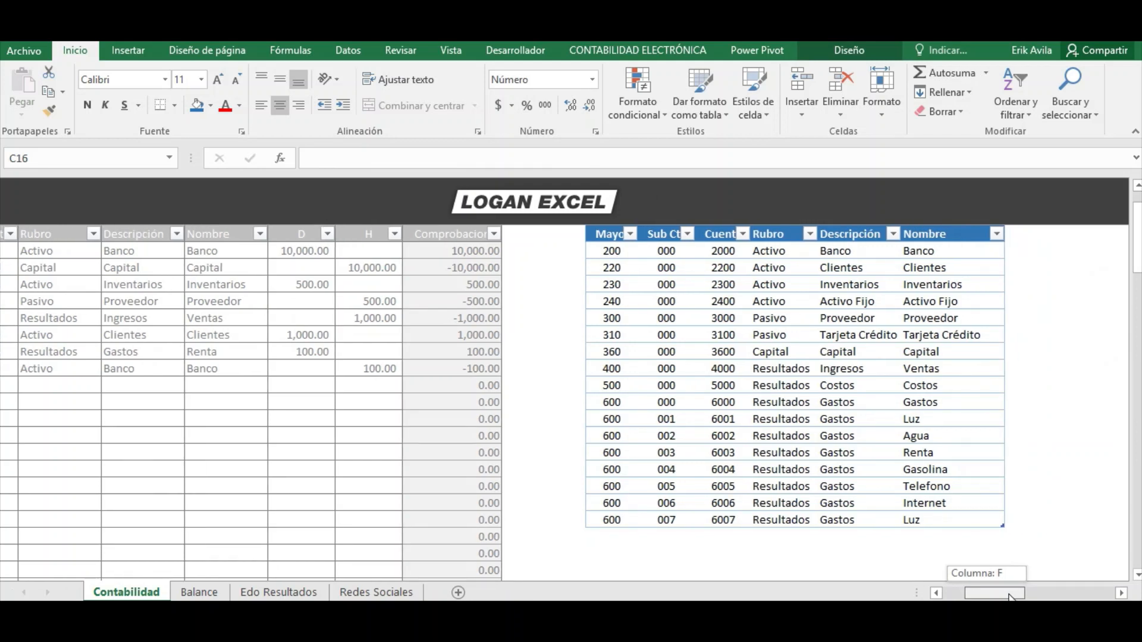
{"action": "left_click_drag", "start_coordinate": [1009, 595], "coordinate": [1012, 594]}
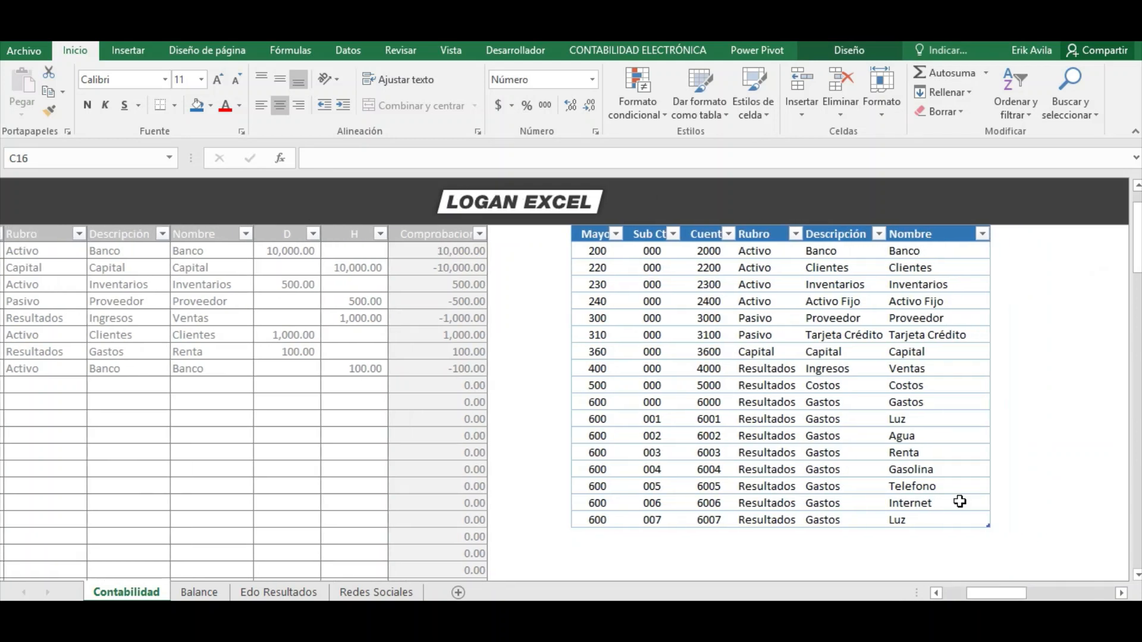
{"action": "left_click", "coordinate": [927, 440]}
{"action": "left_click", "coordinate": [934, 471]}
{"action": "left_click", "coordinate": [941, 501]}
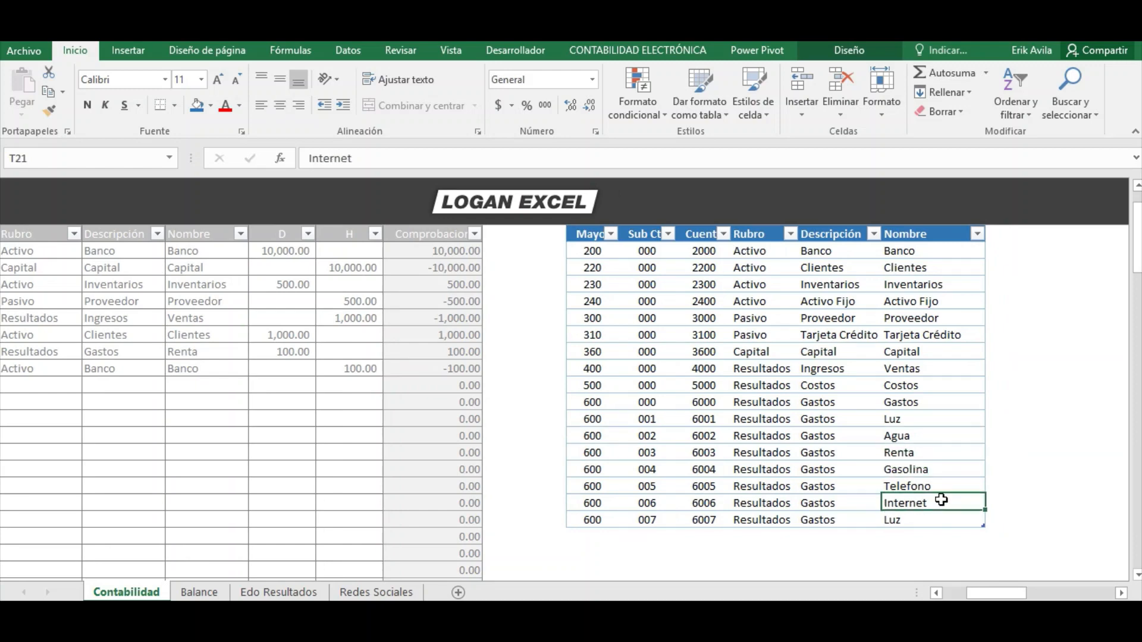
{"action": "left_click", "coordinate": [937, 518]}
{"action": "left_click", "coordinate": [925, 455]}
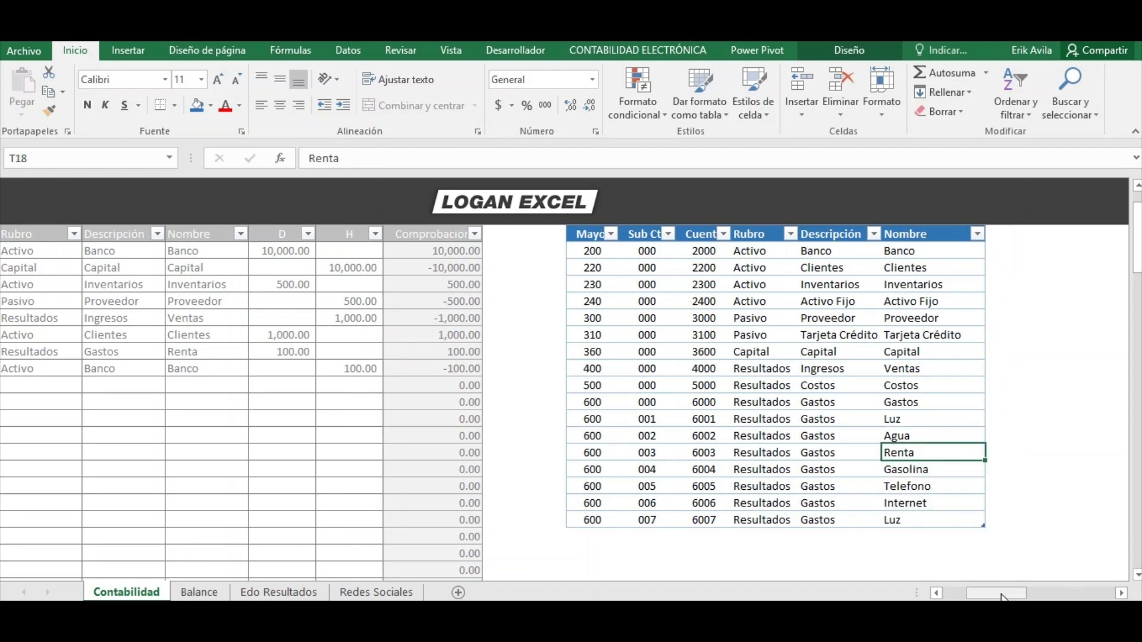
{"action": "left_click_drag", "start_coordinate": [1002, 594], "coordinate": [979, 595]}
Enter the concept "compre articulos de oficina" and the Mayor code 600 in the first row of movement 5.
{"action": "left_click", "coordinate": [196, 386]}
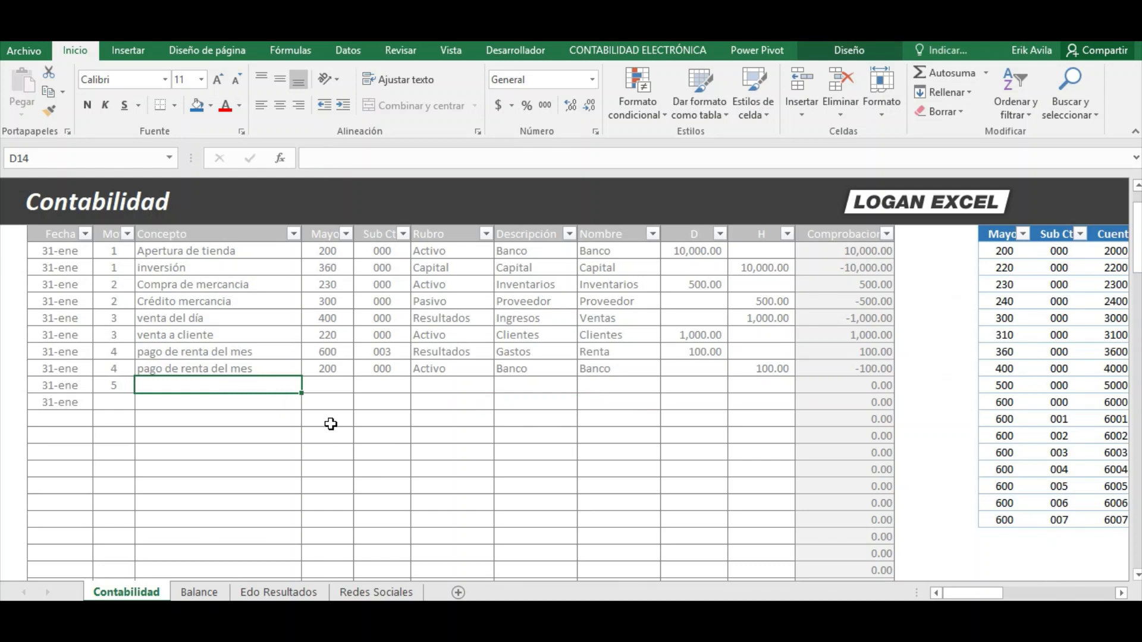
{"action": "type", "text": "compre articulos de oficina"}
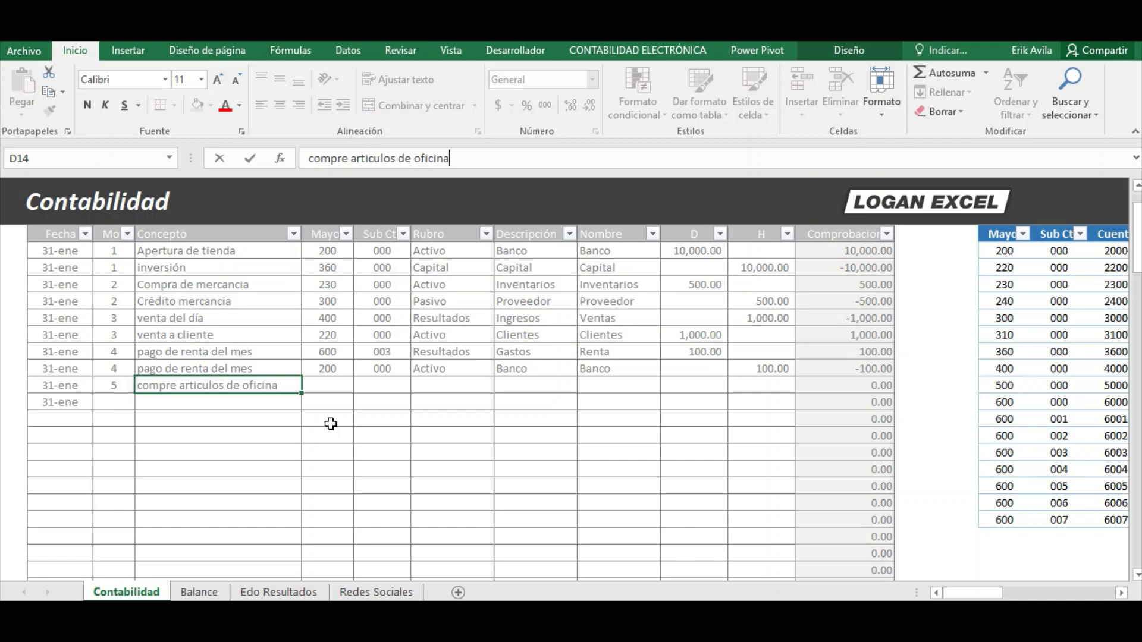
{"action": "key", "text": "Tab"}
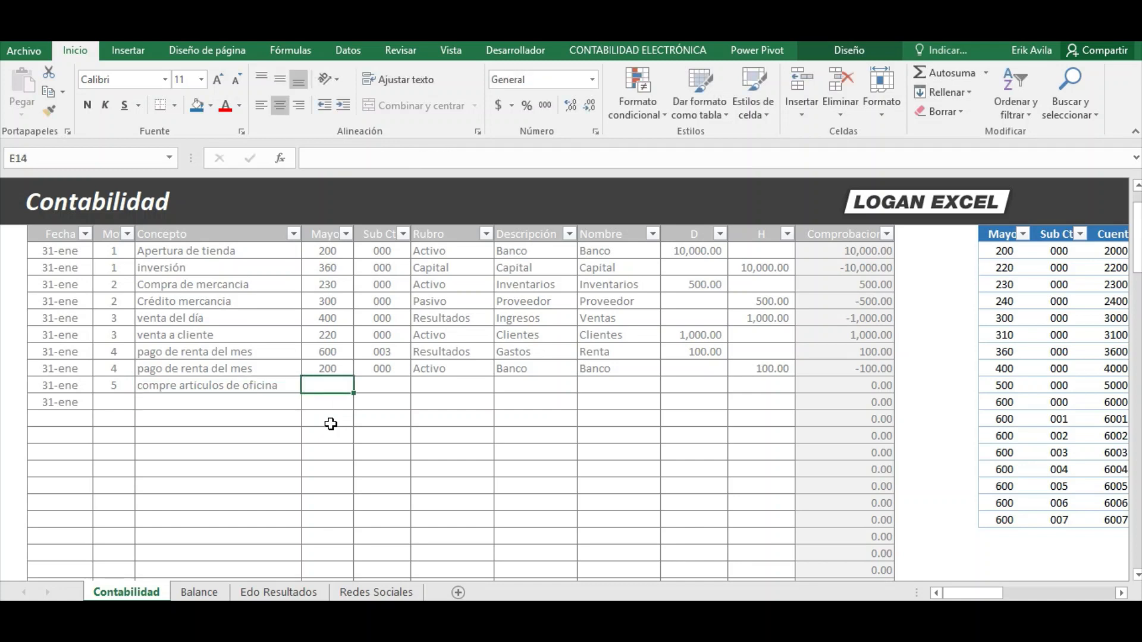
{"action": "type", "text": "600"}
{"action": "key", "text": "Return"}
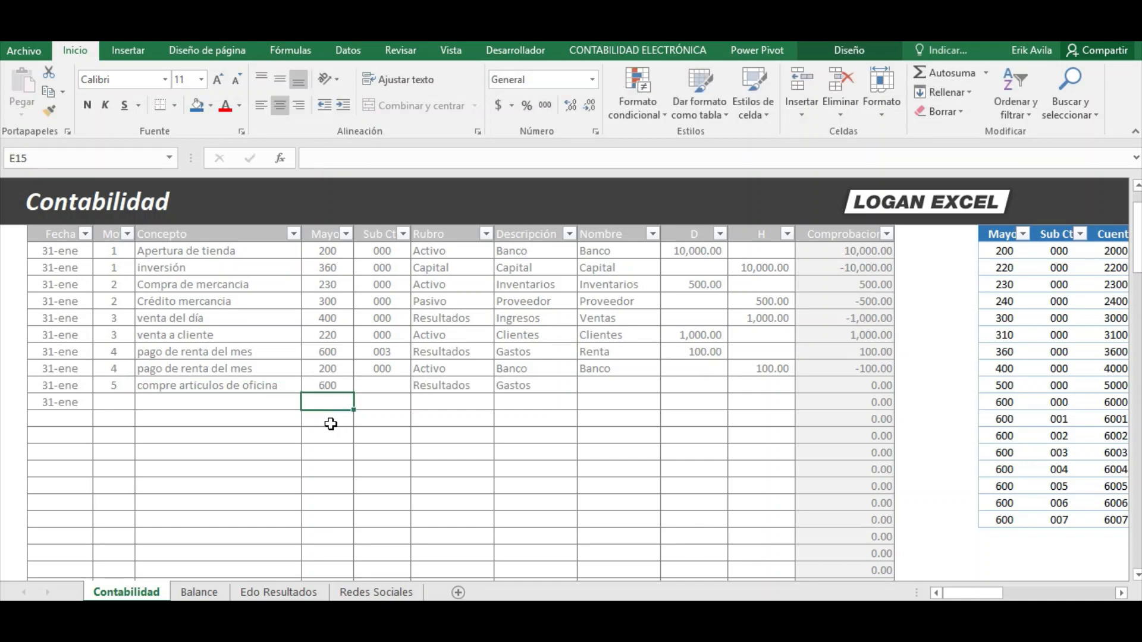
{"action": "key", "text": "Up"}
{"action": "key", "text": "Right"}
{"action": "key", "text": "Right"}
{"action": "key", "text": "Right"}
{"action": "key", "text": "Left"}
{"action": "key", "text": "Left"}
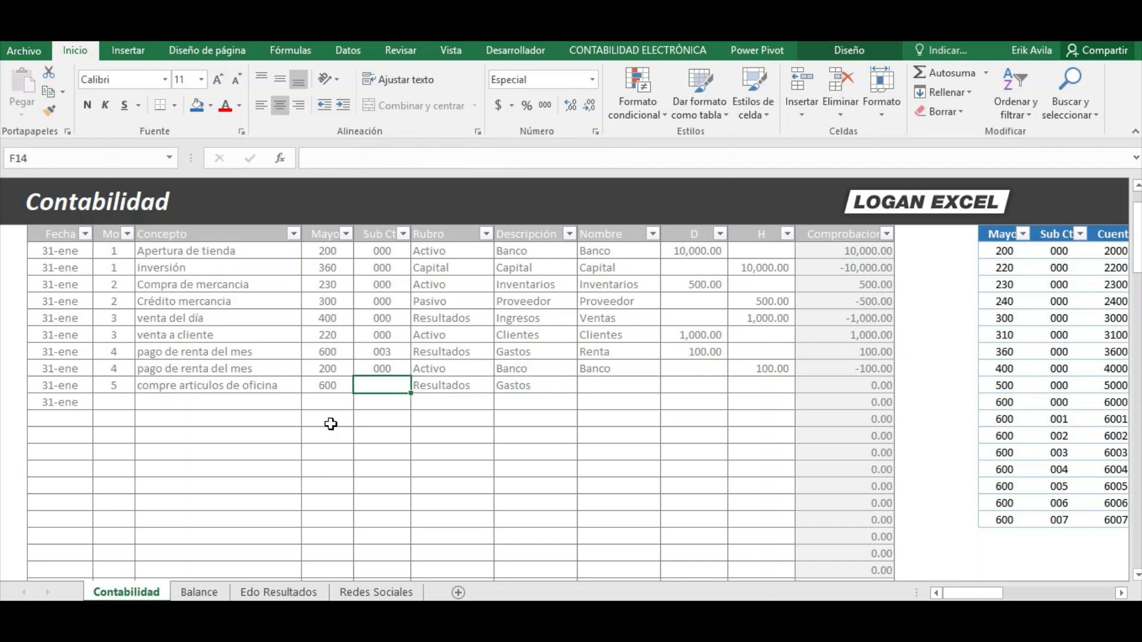
{"action": "key", "text": "Down"}
{"action": "key", "text": "Down"}
{"action": "key", "text": "Down"}
Add an account below the last row of the catalogue table with Mayor 600 and Sub Cta 8.
{"action": "left_click_drag", "start_coordinate": [979, 594], "coordinate": [1019, 595]}
{"action": "left_click", "coordinate": [974, 497]}
{"action": "left_click", "coordinate": [910, 409]}
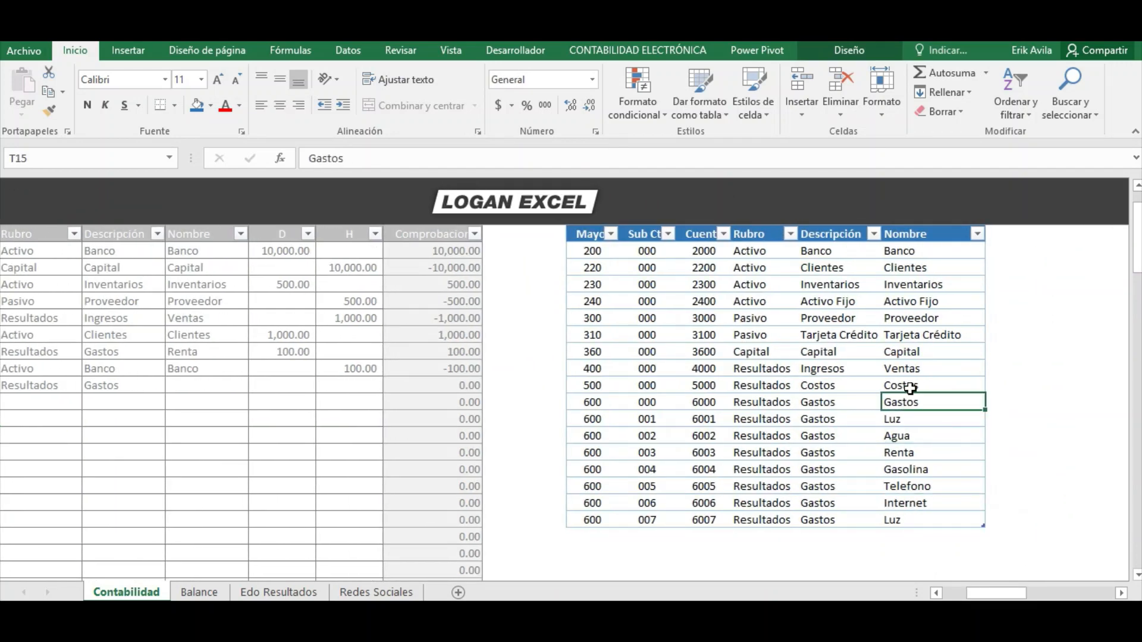
{"action": "left_click", "coordinate": [592, 539]}
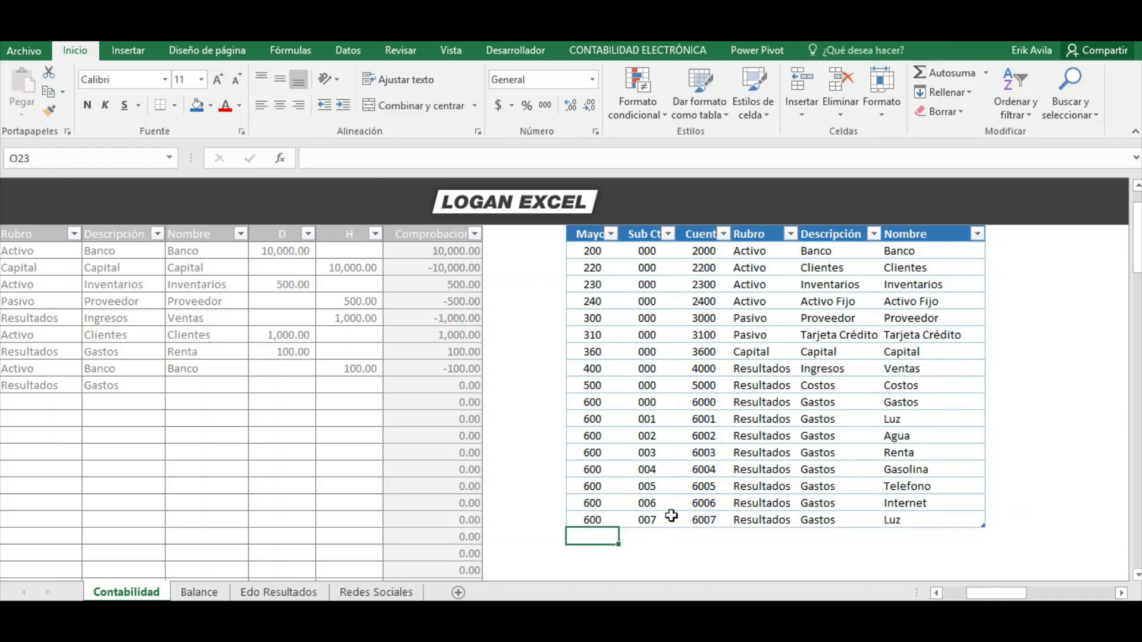
{"action": "type", "text": "600"}
{"action": "key", "text": "Tab"}
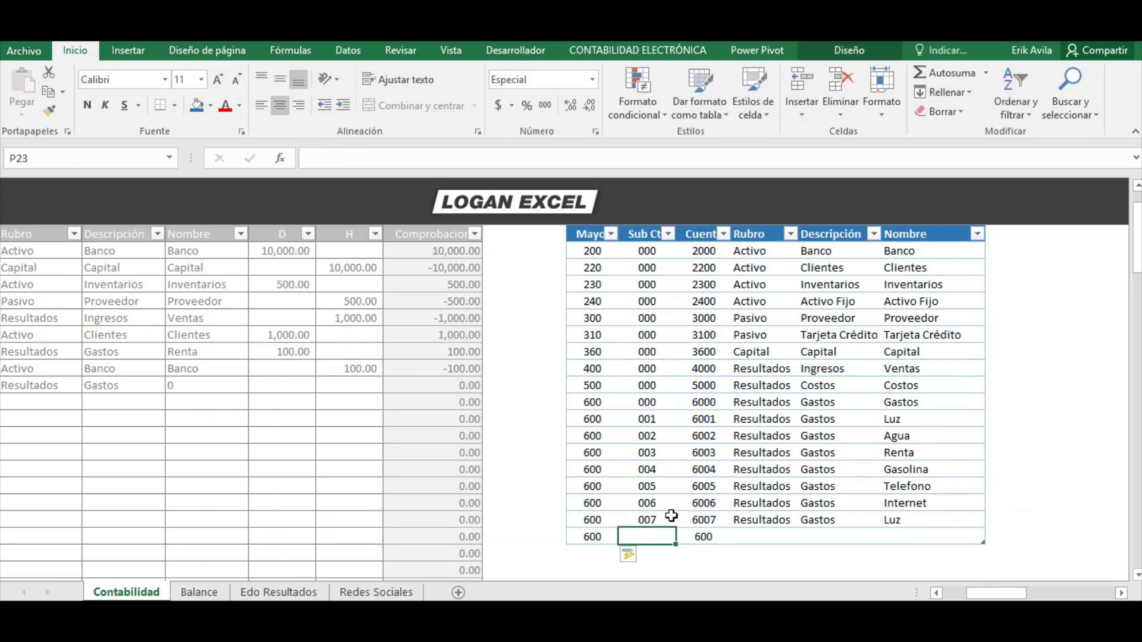
{"action": "type", "text": "8"}
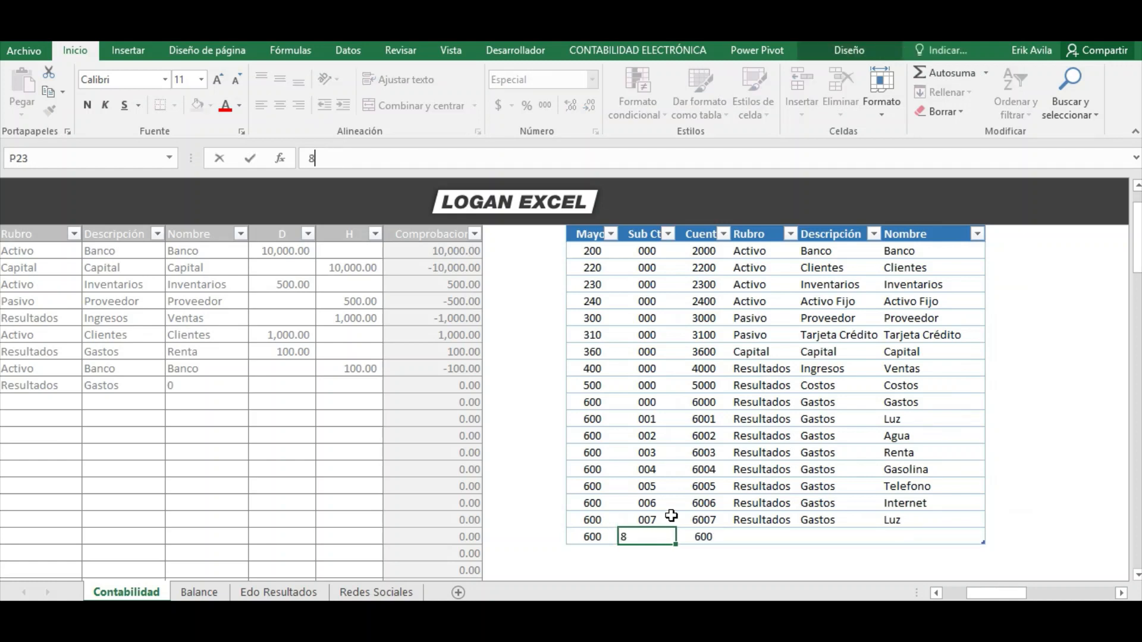
{"action": "key", "text": "Tab"}
Copy Resultados and Gastos from the row above into the new catalogue account and name it Papeleria.
{"action": "key", "text": "Tab"}
{"action": "key", "text": "Up"}
{"action": "key", "text": "shift+Right"}
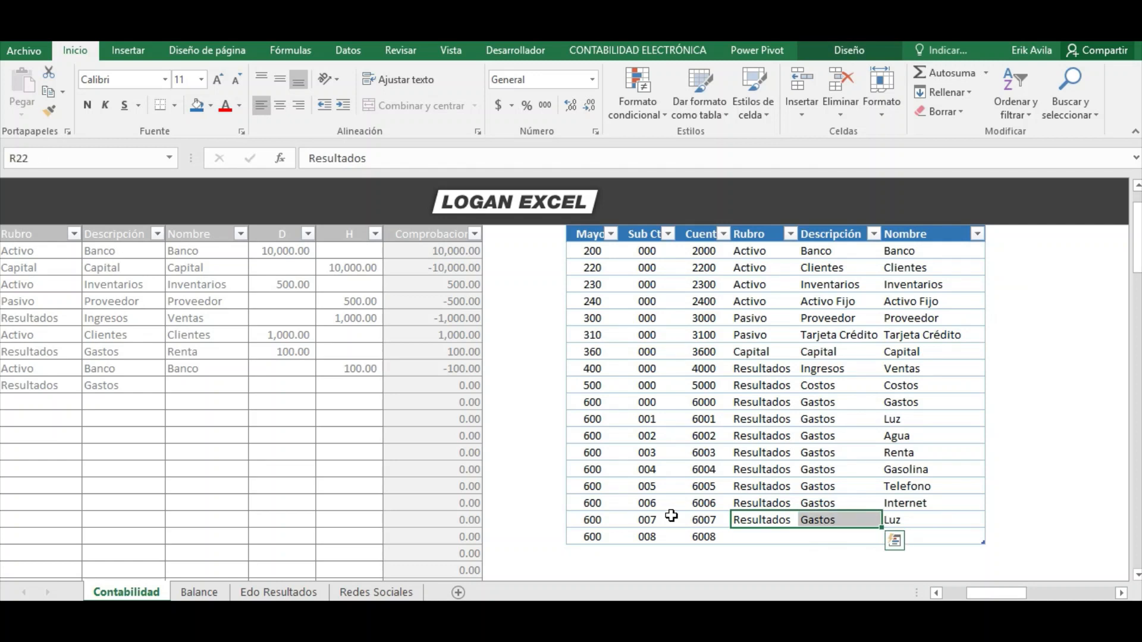
{"action": "key", "text": "ctrl+c"}
{"action": "key", "text": "Down"}
{"action": "key", "text": "ctrl+v"}
{"action": "key", "text": "Right"}
{"action": "key", "text": "Right"}
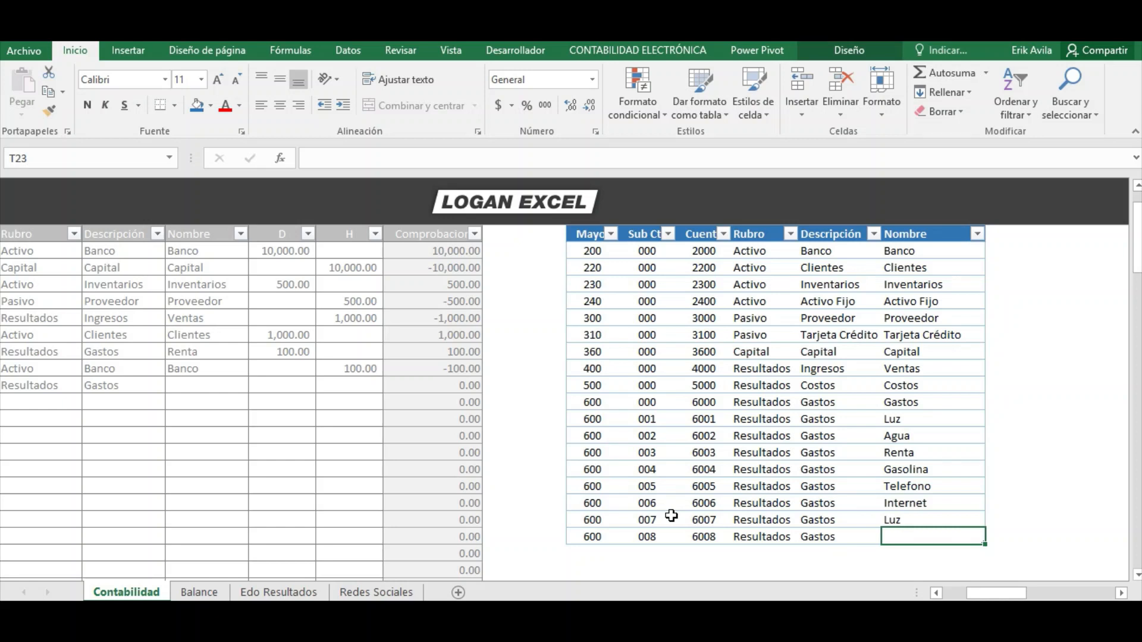
{"action": "type", "text": "Papeleria"}
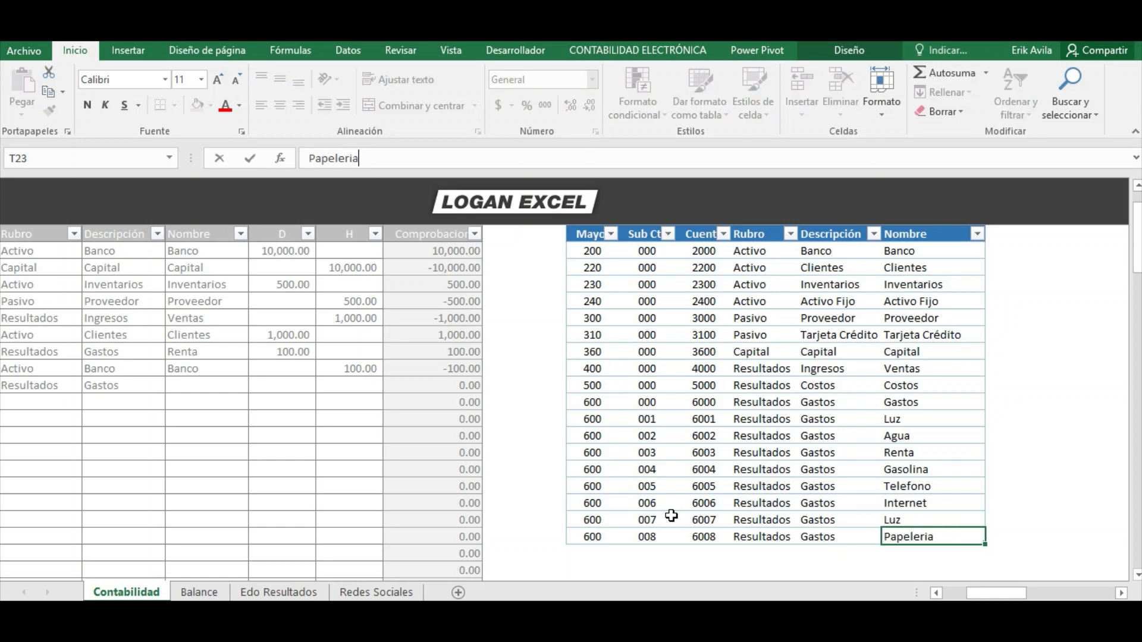
{"action": "key", "text": "Return"}
Enter Sub Cta 8 in the first row of movement 5 in the Contabilidad table.
{"action": "left_click_drag", "start_coordinate": [997, 592], "coordinate": [973, 593]}
{"action": "left_click", "coordinate": [375, 386]}
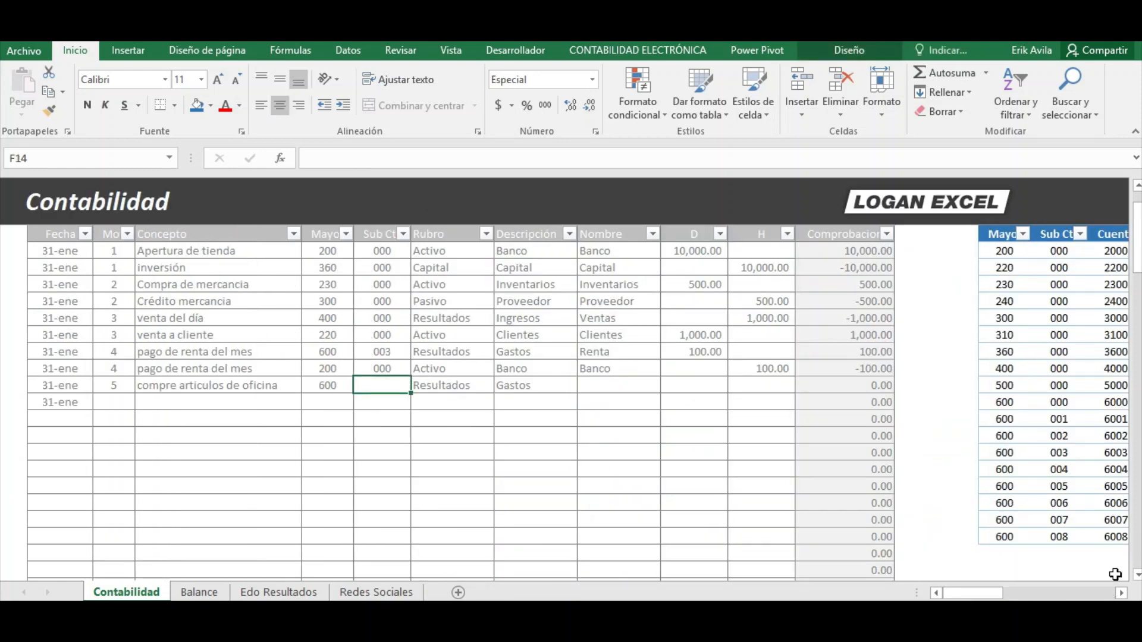
{"action": "scroll", "coordinate": [400, 445], "scroll_direction": "up", "scroll_amount": 1}
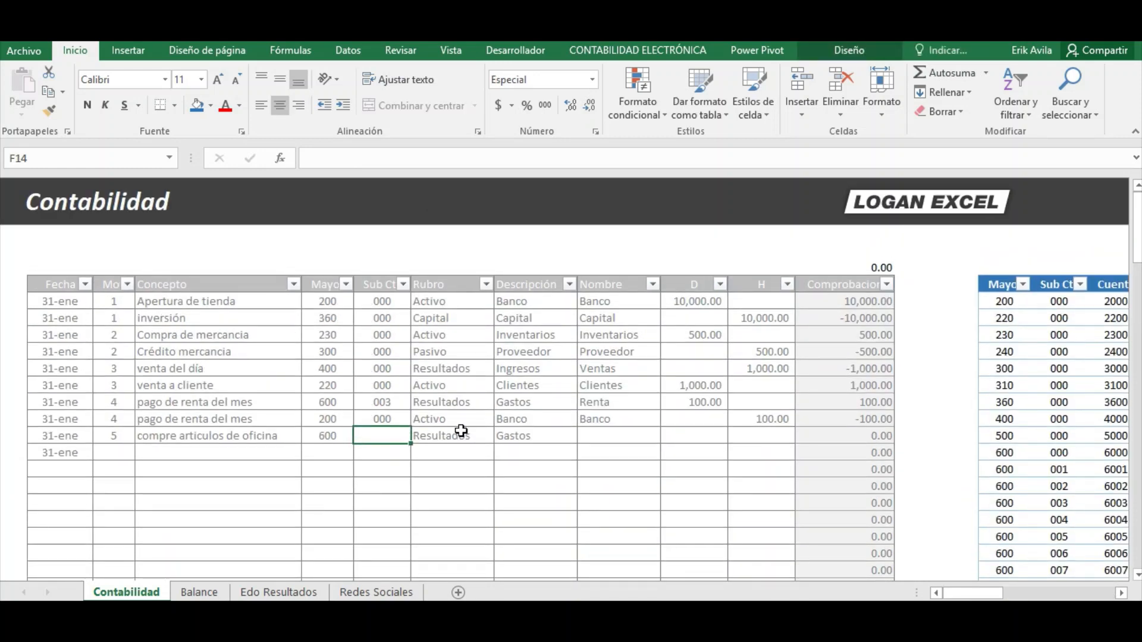
{"action": "type", "text": "8"}
{"action": "key", "text": "Return"}
{"action": "key", "text": "Up"}
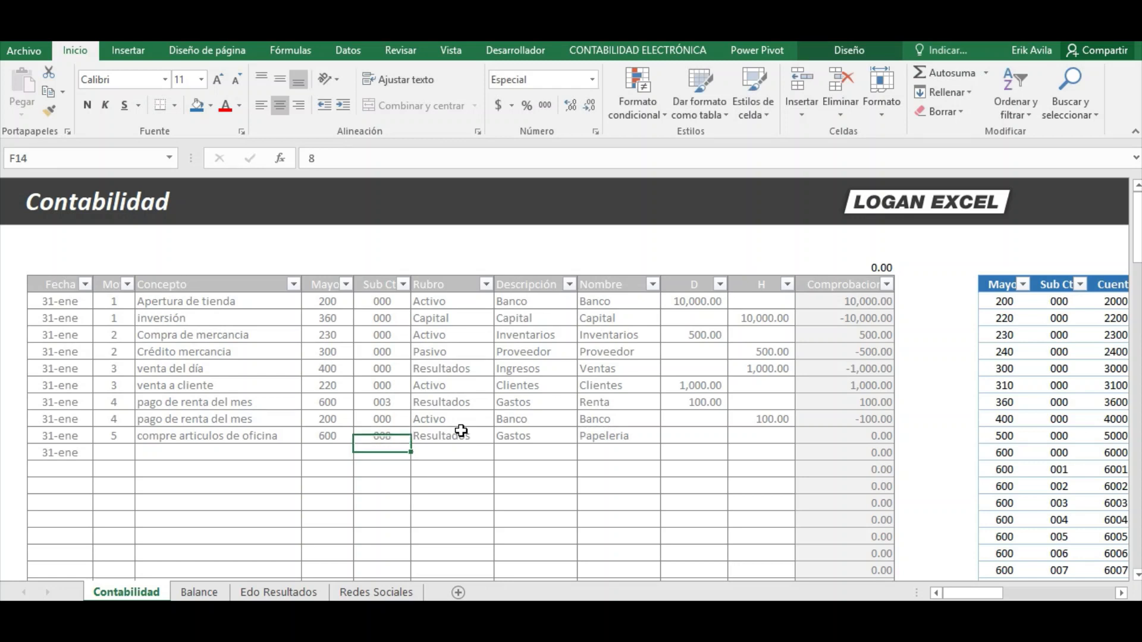
Enter 10 in column D for the Papeleria row of movement 5.
{"action": "key", "text": "Right"}
{"action": "key", "text": "Right"}
{"action": "key", "text": "Right"}
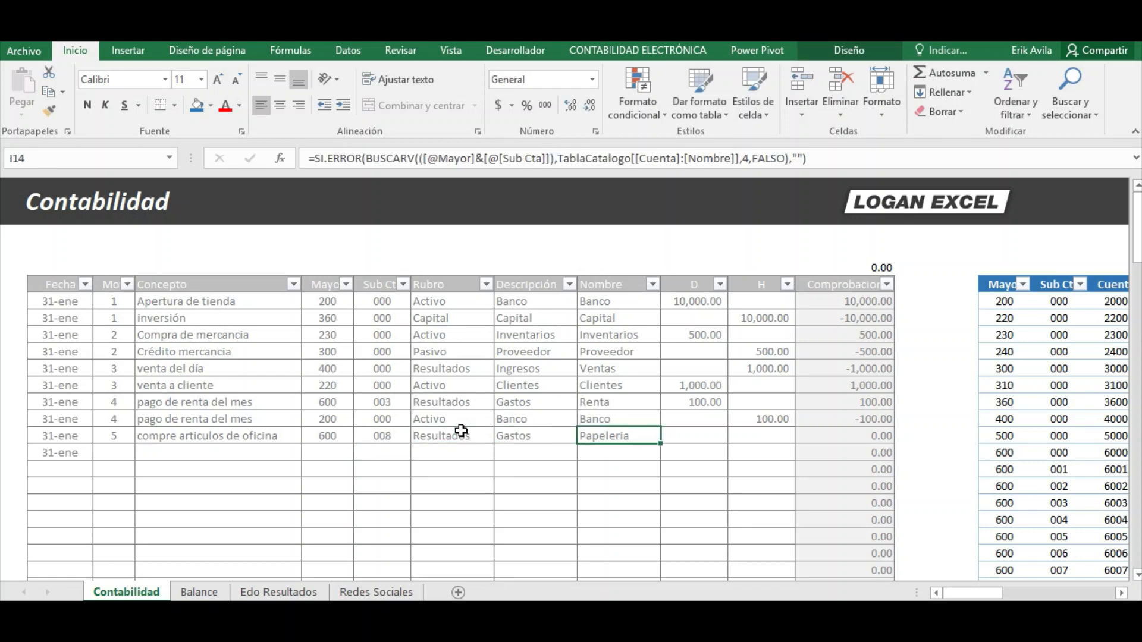
{"action": "key", "text": "Right"}
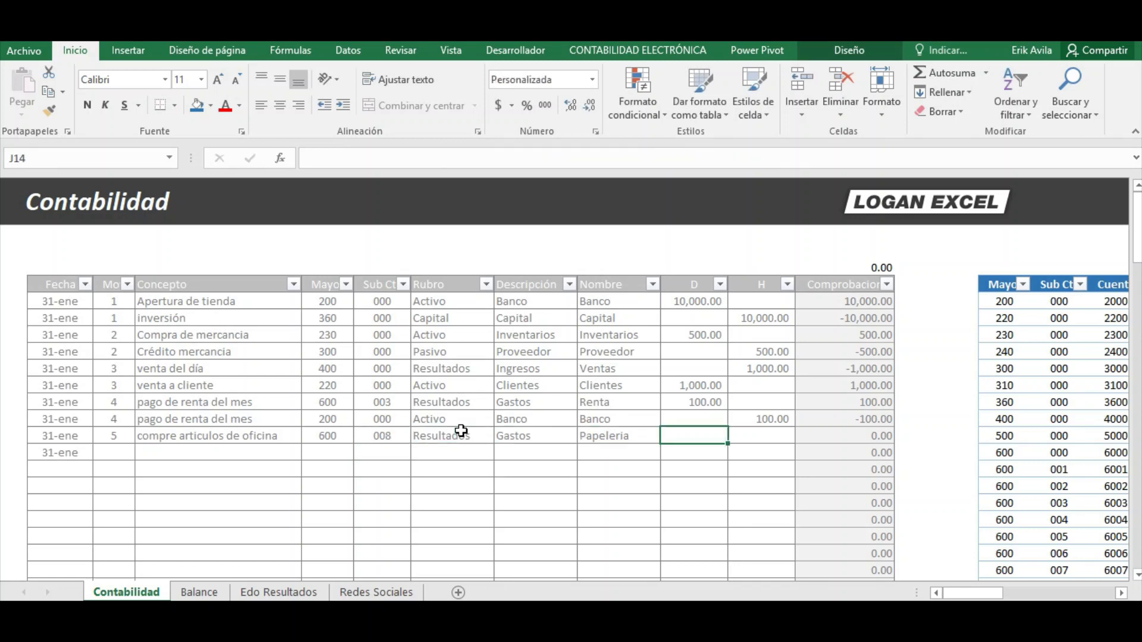
{"action": "type", "text": "50"}
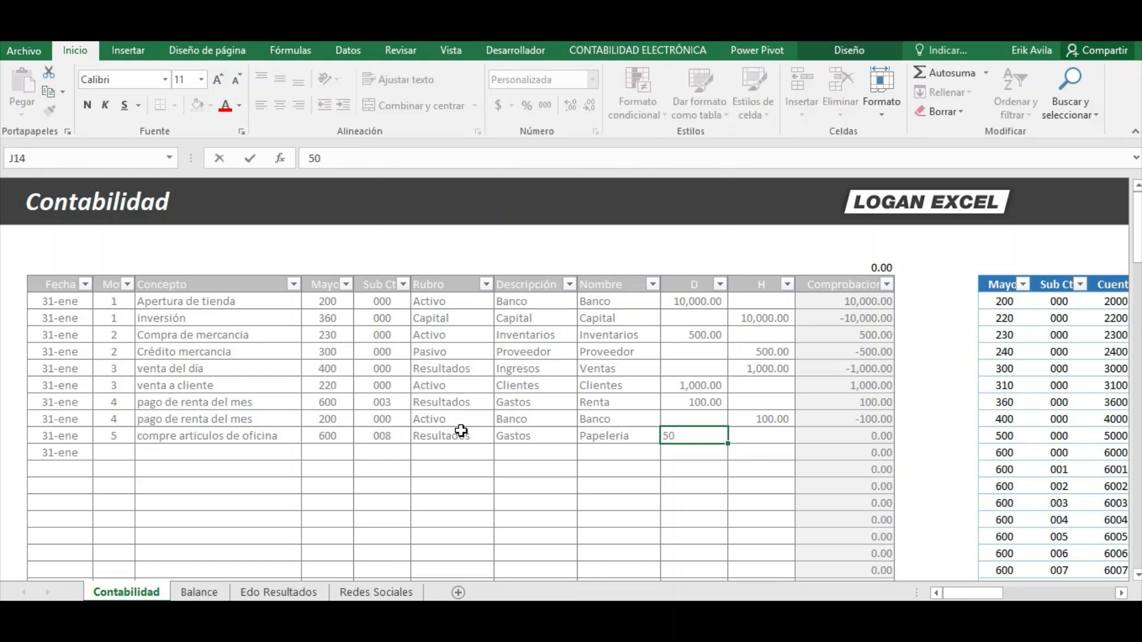
{"action": "key", "text": "BackSpace"}
{"action": "key", "text": "BackSpace"}
{"action": "key", "text": "Return"}
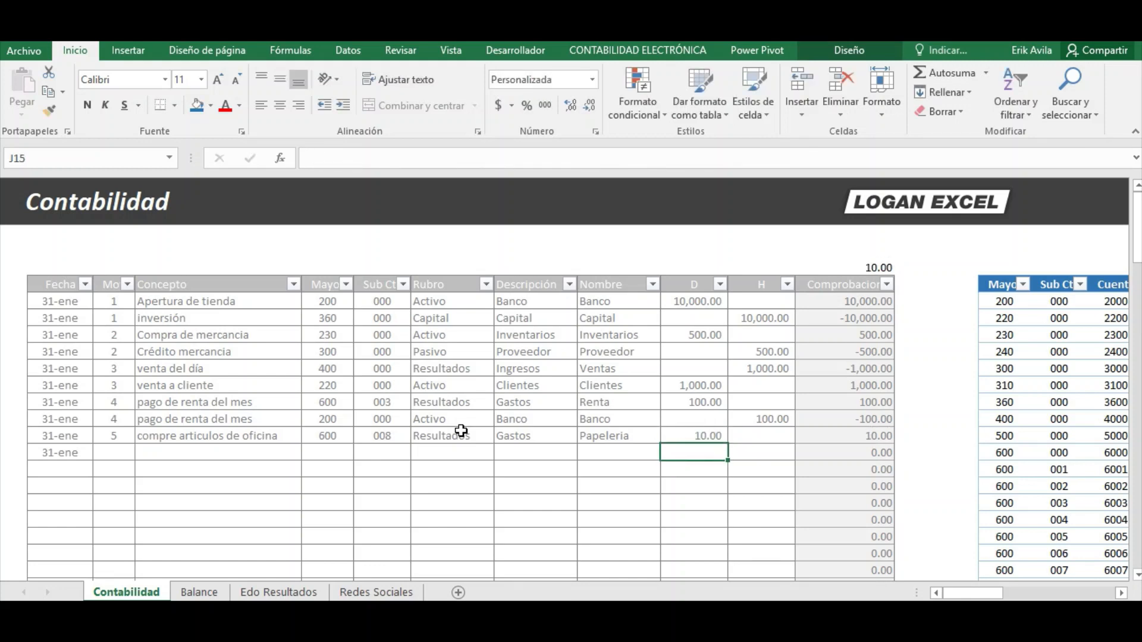
Copy the movement number 5 into the row below the Papeleria entry.
{"action": "key", "text": "Left"}
{"action": "key", "text": "Up"}
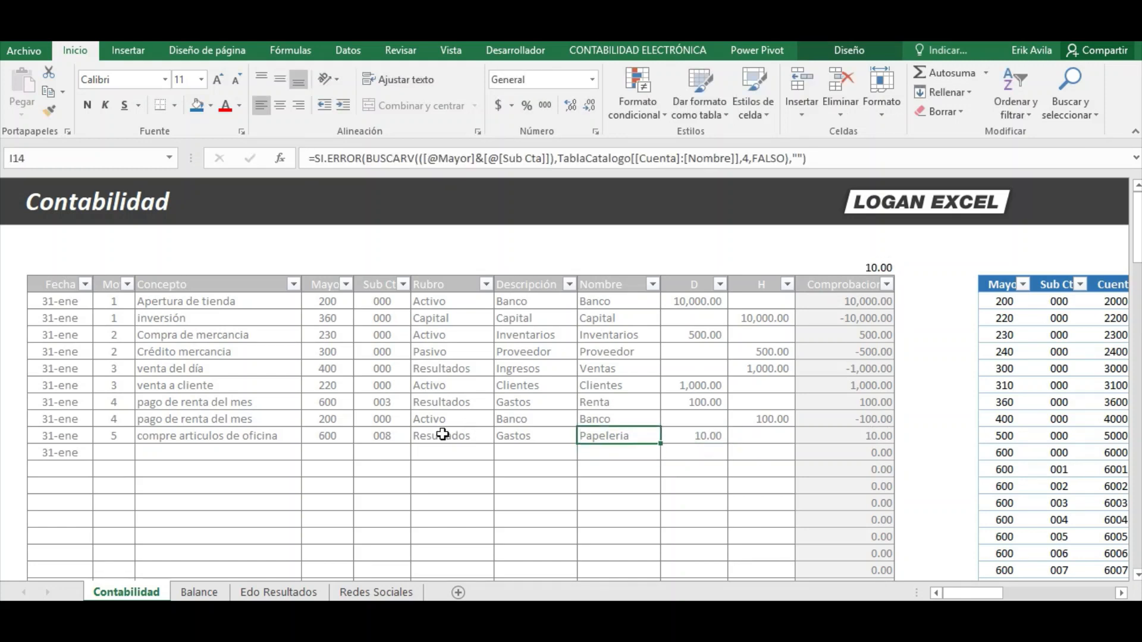
{"action": "left_click", "coordinate": [207, 444]}
{"action": "left_click", "coordinate": [123, 437]}
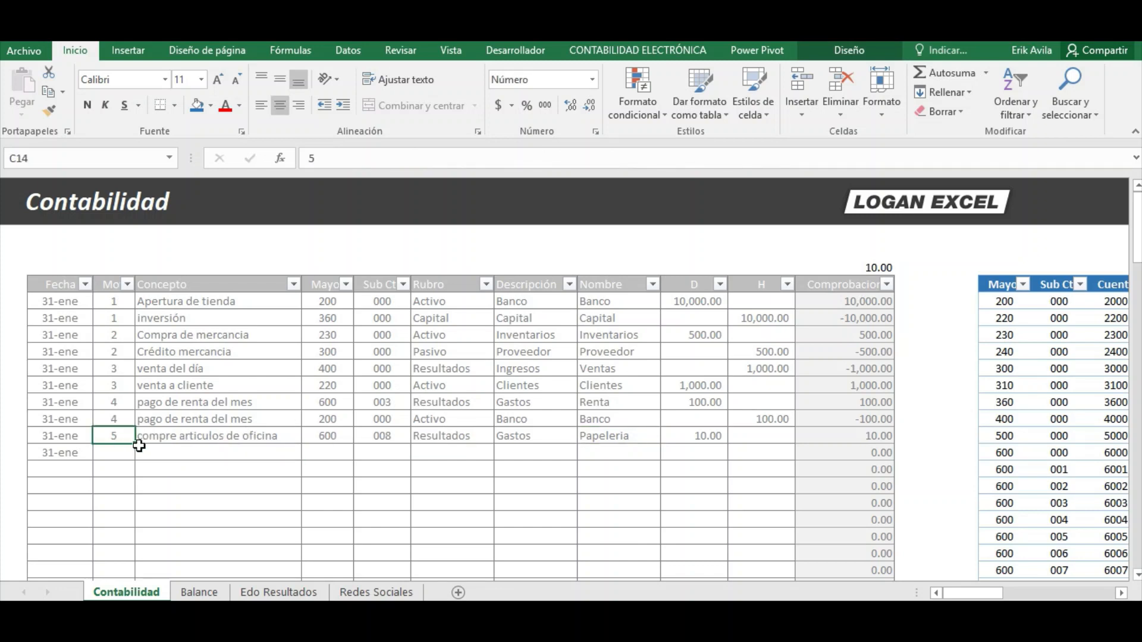
{"action": "key", "text": "ctrl+c"}
{"action": "key", "text": "Down"}
{"action": "key", "text": "ctrl+v"}
Copy the concept "compre articulos de oficina" into the second row of movement 5.
{"action": "left_click", "coordinate": [139, 440]}
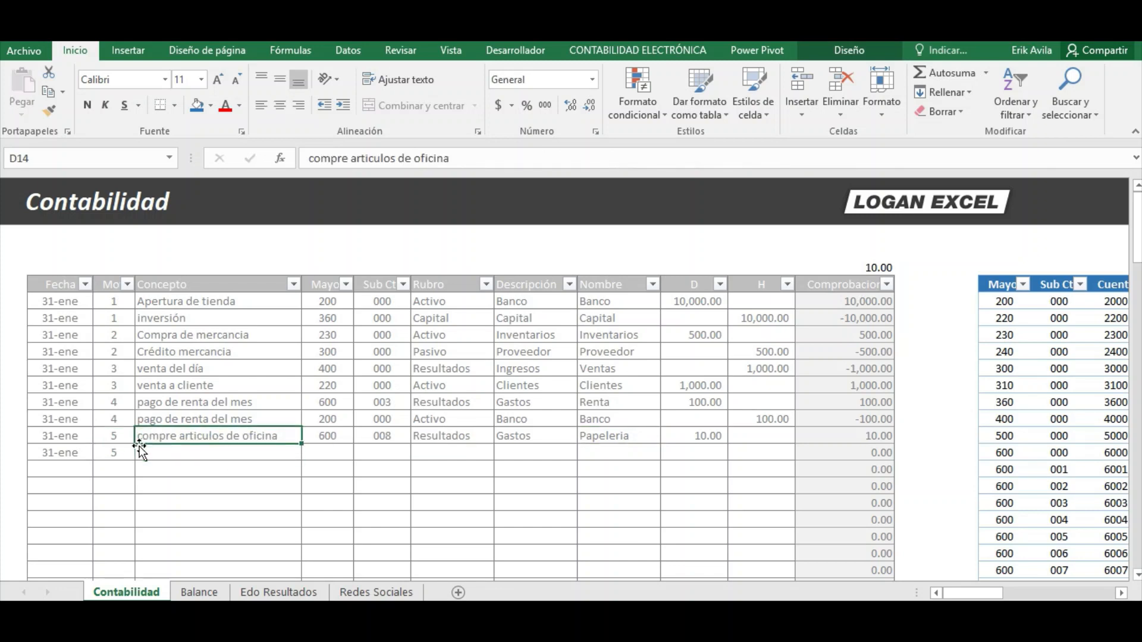
{"action": "key", "text": "ctrl+c"}
{"action": "key", "text": "Down"}
{"action": "key", "text": "ctrl+v"}
{"action": "key", "text": "Escape"}
Enter Mayor 200 and Sub Cta 0 in the second row of movement 5.
{"action": "key", "text": "Right"}
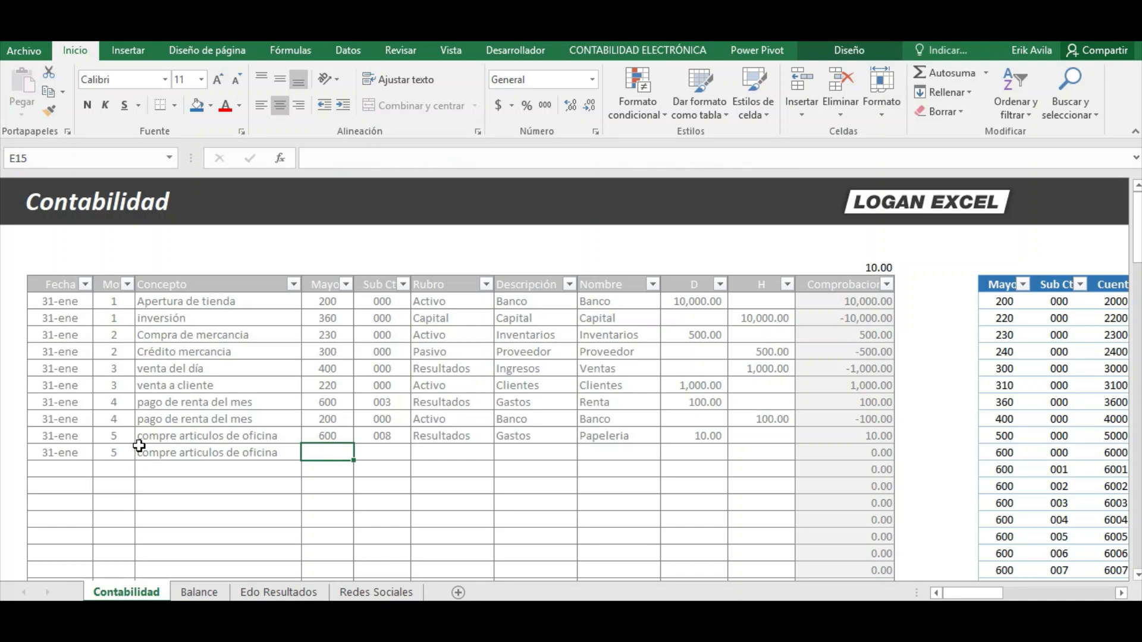
{"action": "type", "text": "200"}
{"action": "key", "text": "Return"}
{"action": "key", "text": "Up"}
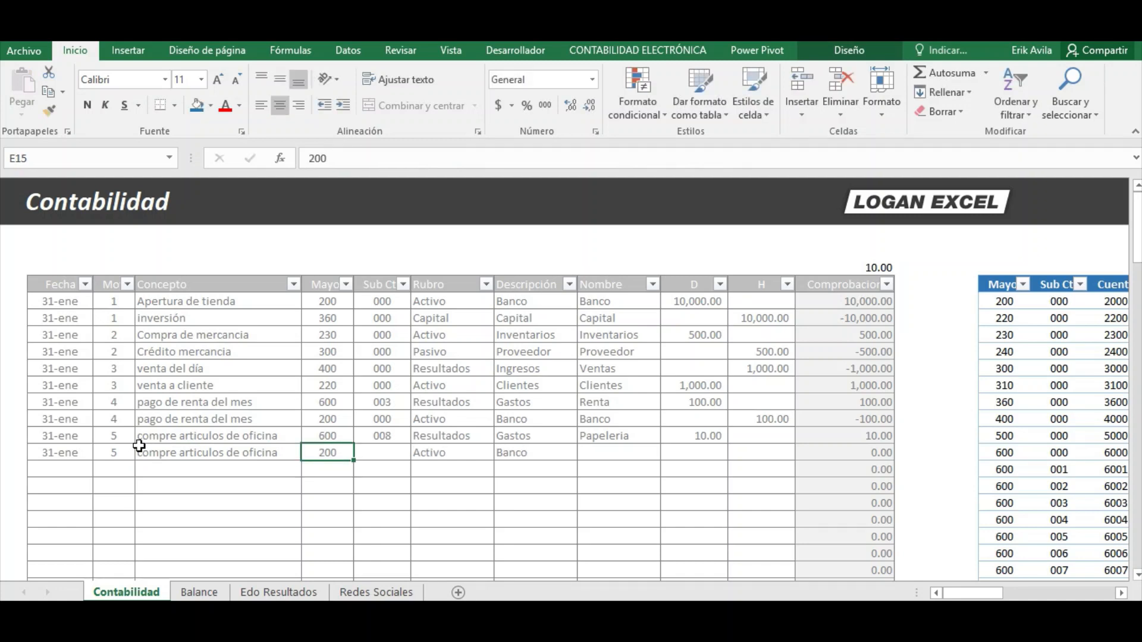
{"action": "key", "text": "Right"}
{"action": "type", "text": "0"}
Enter 10 in column H for the Banco row of movement 5.
{"action": "key", "text": "Right"}
{"action": "key", "text": "Right"}
{"action": "key", "text": "Right"}
{"action": "key", "text": "Right"}
{"action": "key", "text": "Right"}
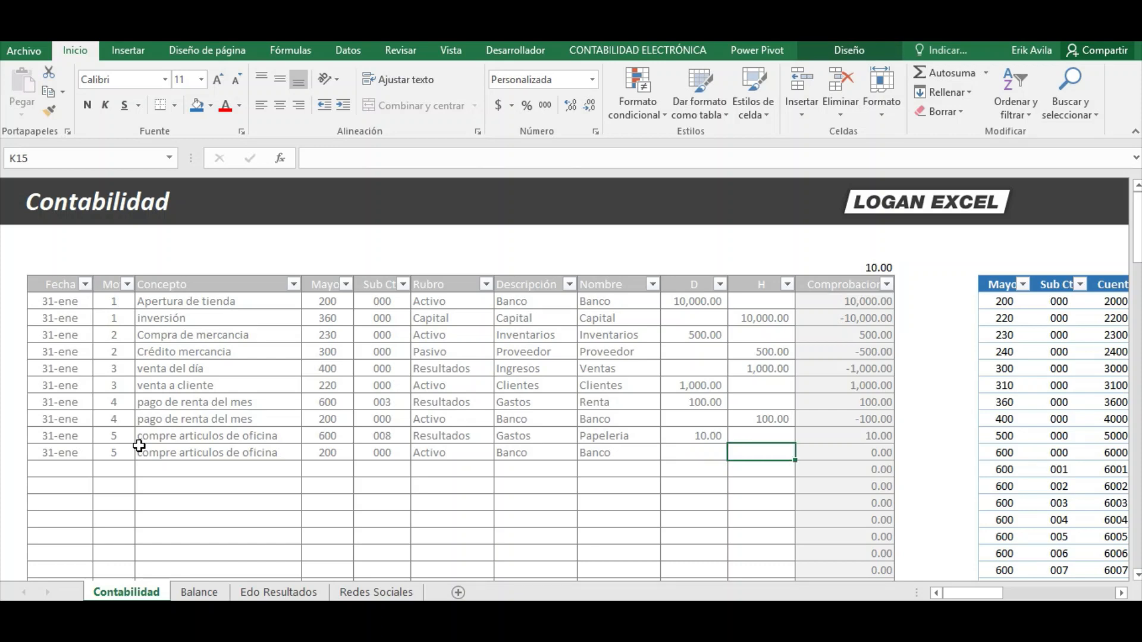
{"action": "type", "text": "10"}
{"action": "key", "text": "Return"}
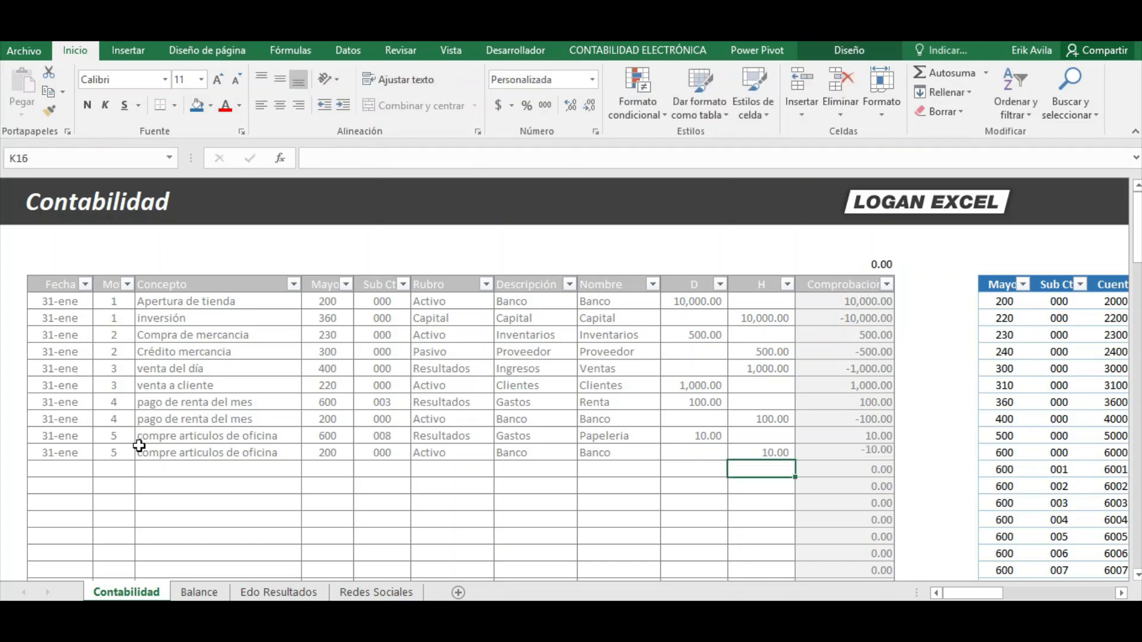
{"action": "left_click", "coordinate": [883, 270]}
{"action": "mouse_move", "coordinate": [946, 594]}
{"action": "left_mouse_down"}
{"action": "mouse_move", "coordinate": [978, 594]}
{"action": "mouse_move", "coordinate": [946, 595]}
{"action": "left_mouse_up"}
{"action": "left_click", "coordinate": [452, 438]}
{"action": "left_click", "coordinate": [350, 236]}
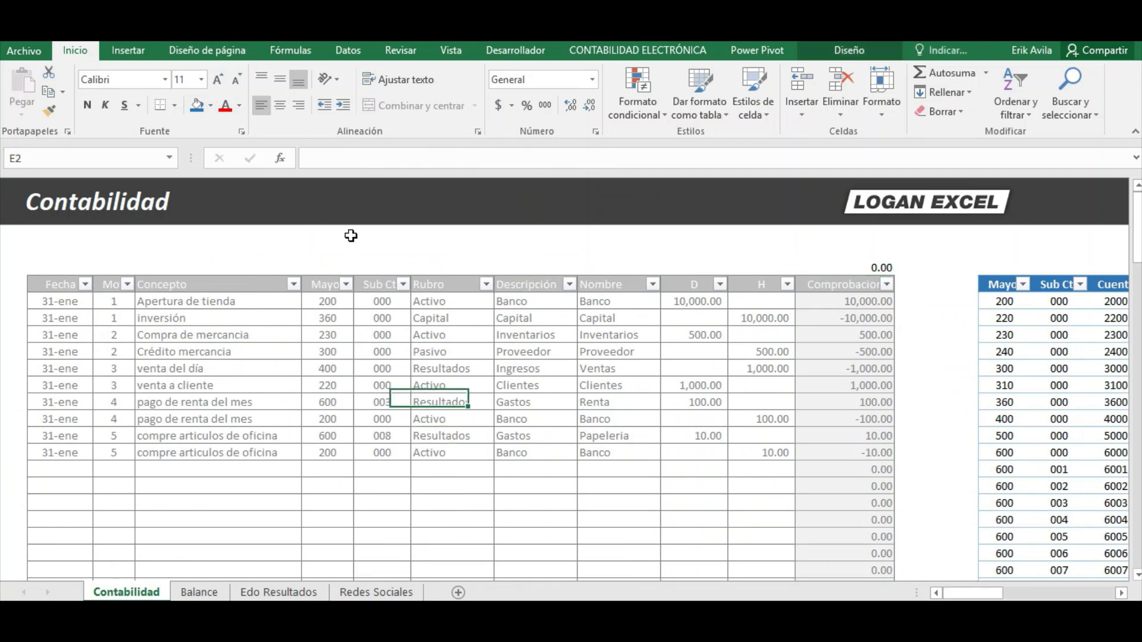
{"action": "left_click", "coordinate": [73, 451]}
{"action": "left_click", "coordinate": [128, 391]}
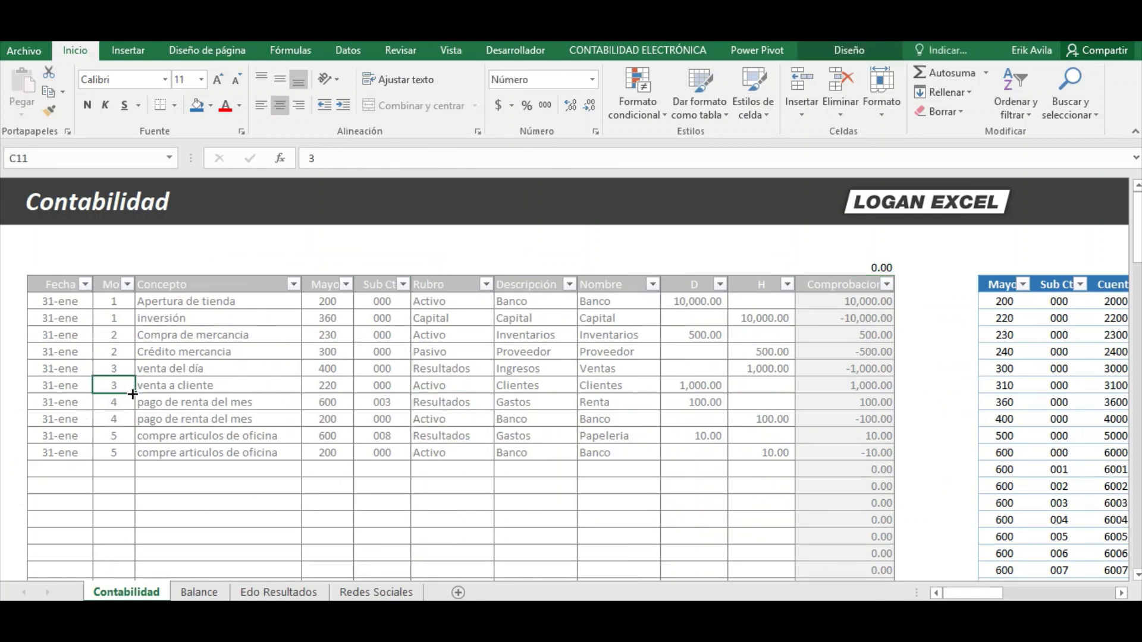
{"action": "left_click", "coordinate": [160, 458]}
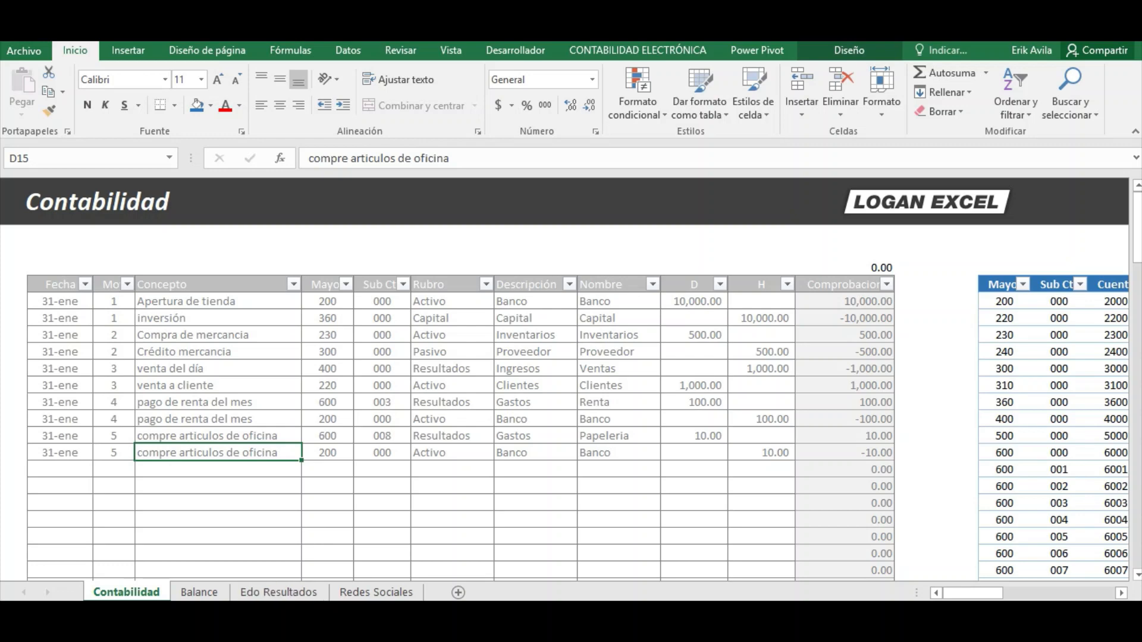
Copy B4:F31 from Hoja1 of the other workbook and paste it as values at B16 in the Contabilidad table.
{"action": "left_click", "coordinate": [234, 546]}
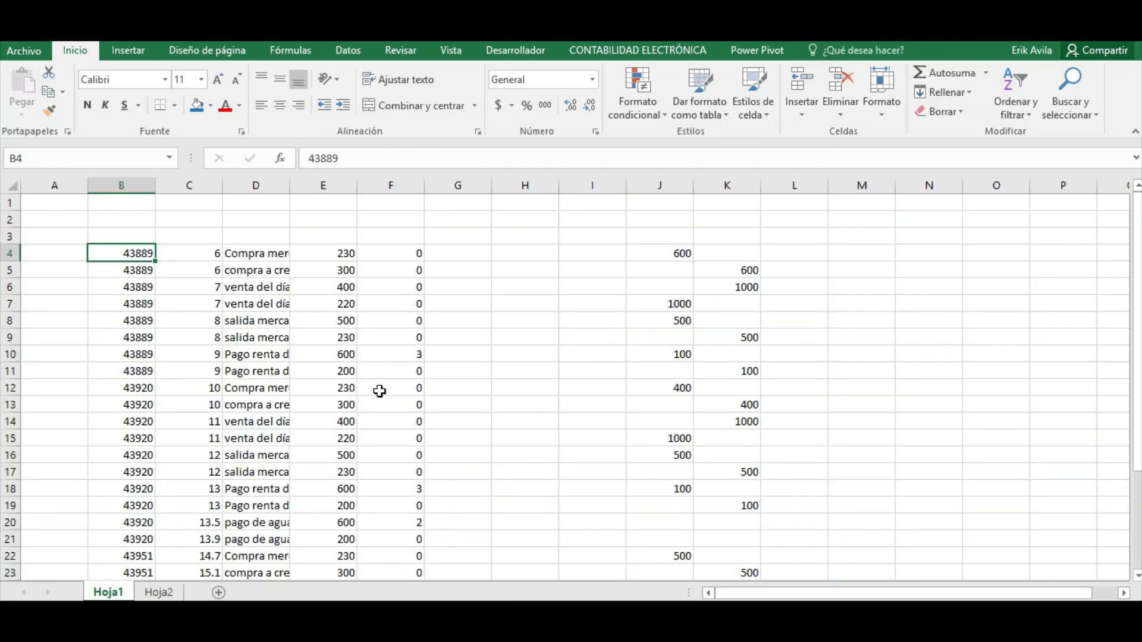
{"action": "scroll", "coordinate": [380, 391], "scroll_direction": "down", "scroll_amount": 8}
{"action": "left_click", "coordinate": [419, 303], "text": "shift"}
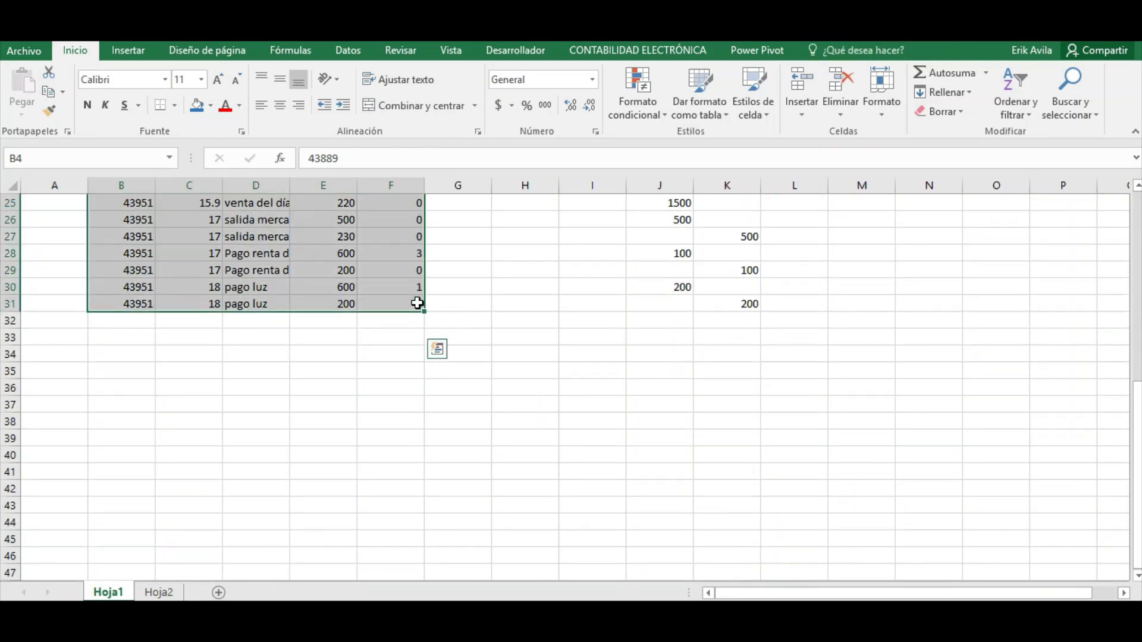
{"action": "key", "text": "ctrl+c"}
{"action": "key", "text": "alt+Tab"}
{"action": "left_click", "coordinate": [66, 476]}
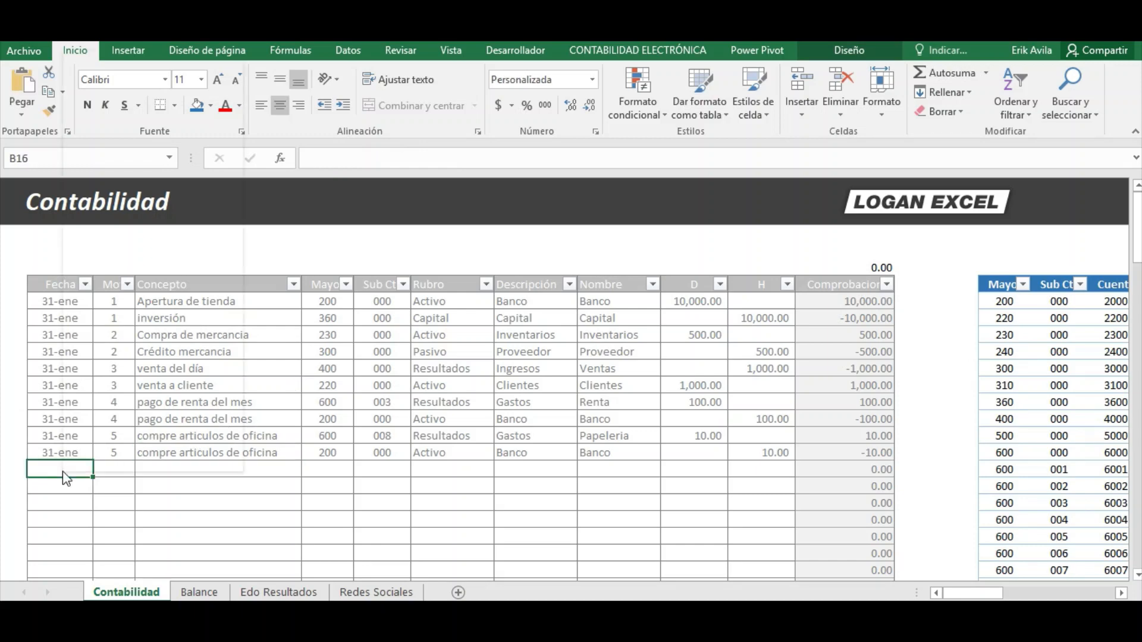
{"action": "right_click", "coordinate": [65, 476]}
{"action": "left_click", "coordinate": [123, 120]}
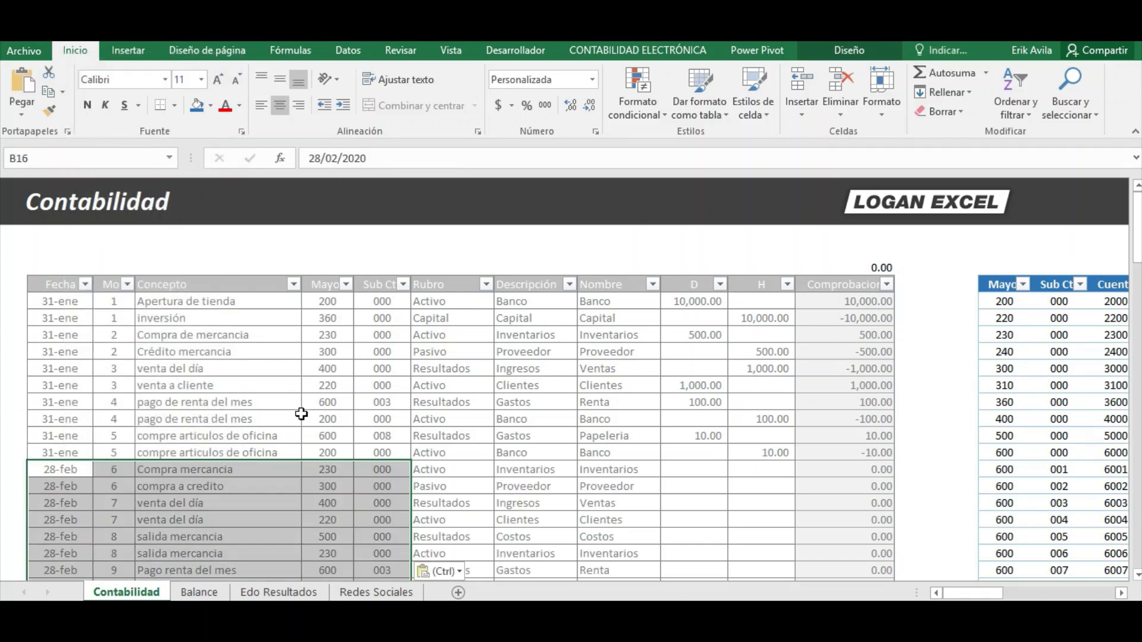
Copy the amounts in J4:K31 of Hoja1 from the other workbook and paste them as values at J16 in columns D and H.
{"action": "key", "text": "alt+Tab"}
{"action": "scroll", "coordinate": [614, 314], "scroll_direction": "up", "scroll_amount": 8}
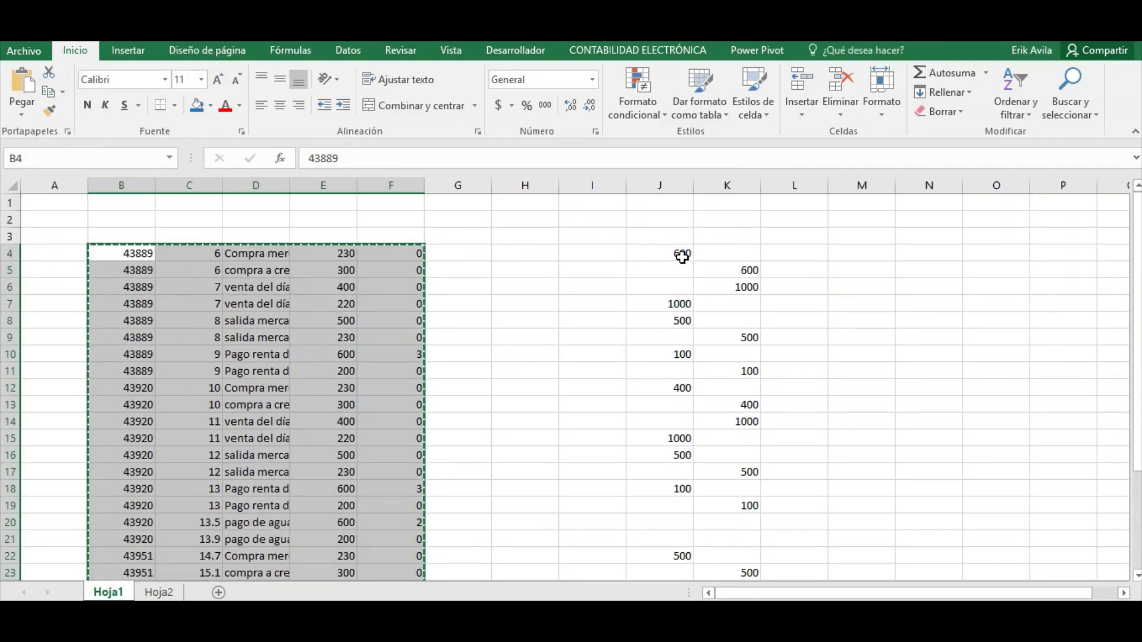
{"action": "left_click", "coordinate": [682, 256]}
{"action": "scroll", "coordinate": [744, 387], "scroll_direction": "down", "scroll_amount": 6}
{"action": "left_click", "coordinate": [752, 402], "text": "shift"}
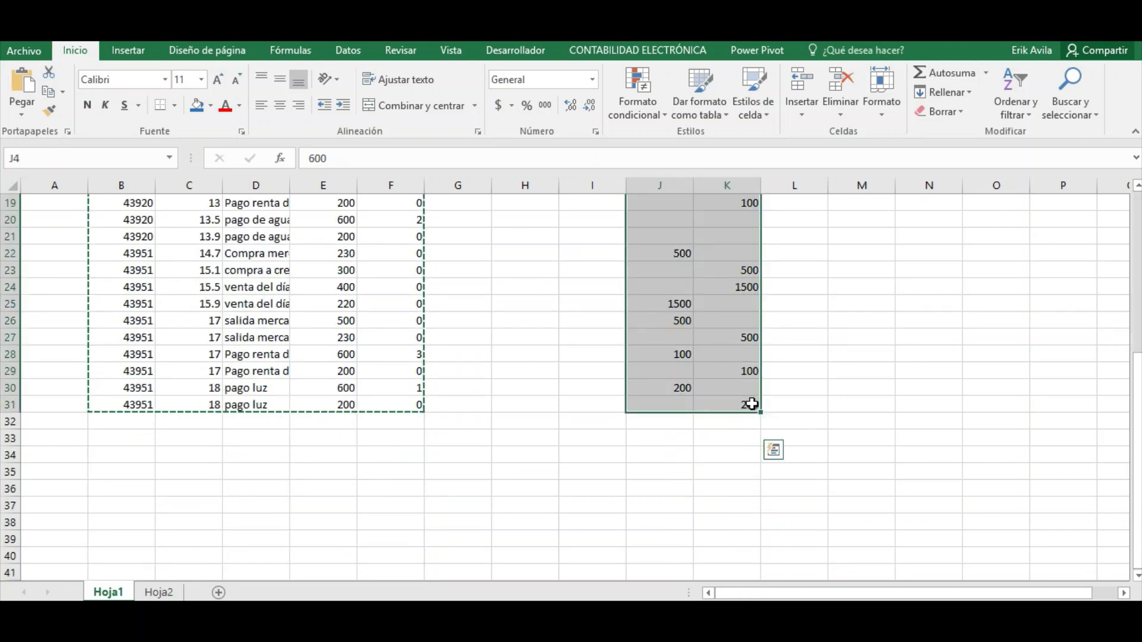
{"action": "key", "text": "ctrl+c"}
{"action": "key", "text": "alt+Tab"}
{"action": "scroll", "coordinate": [604, 398], "scroll_direction": "down", "scroll_amount": 2}
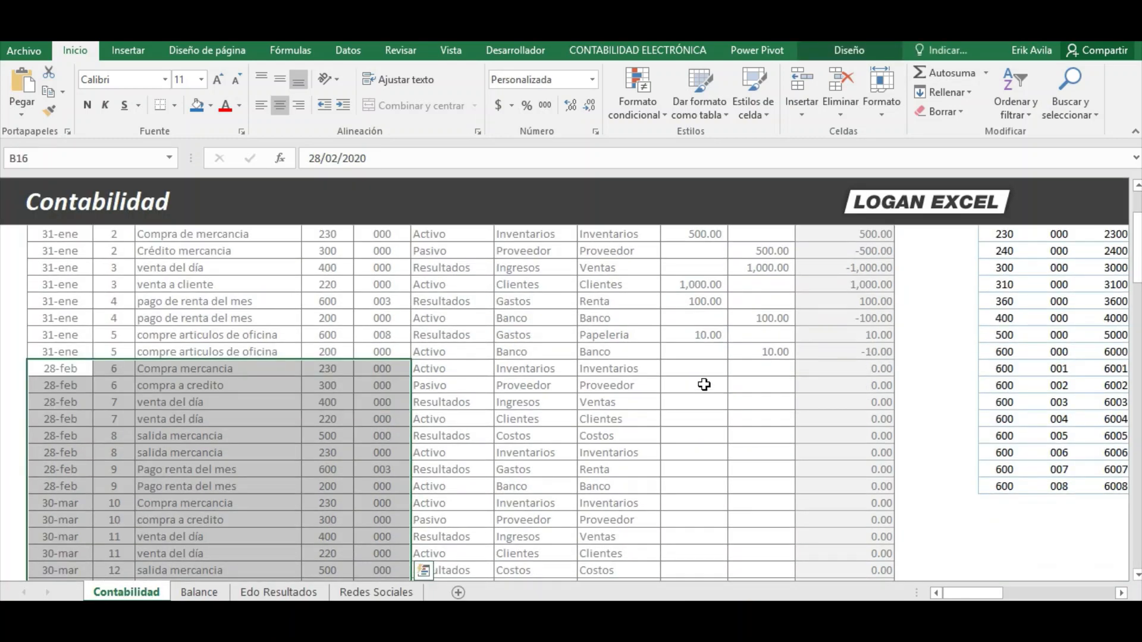
{"action": "left_click", "coordinate": [677, 369]}
{"action": "right_click", "coordinate": [677, 368]}
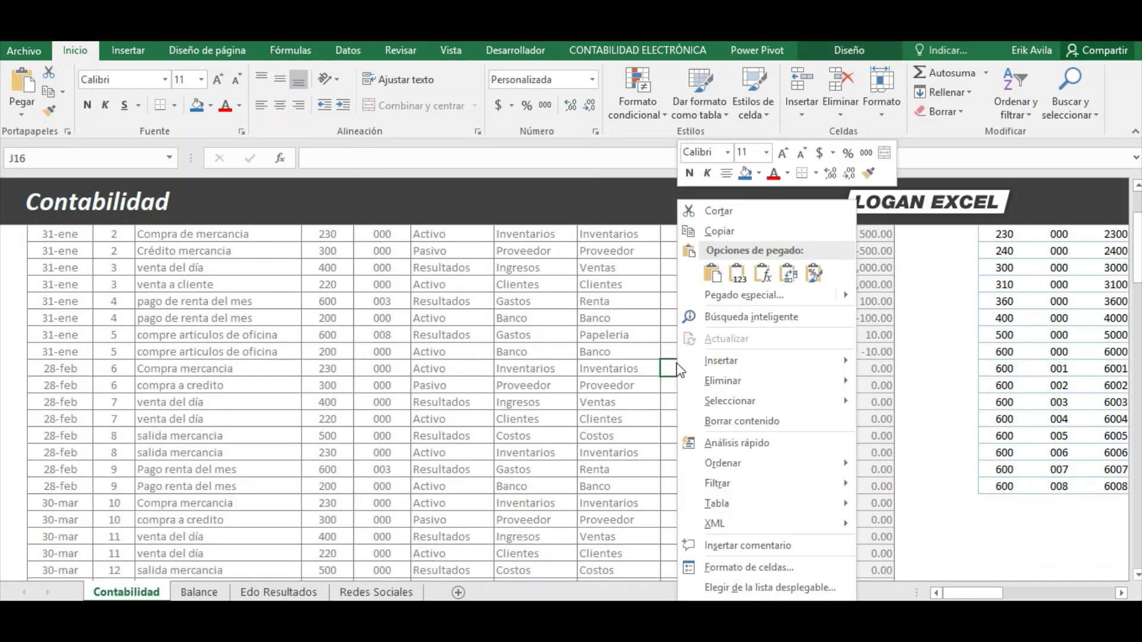
{"action": "left_click", "coordinate": [738, 274]}
{"action": "scroll", "coordinate": [543, 404], "scroll_direction": "down", "scroll_amount": 5}
{"action": "scroll", "coordinate": [546, 410], "scroll_direction": "up", "scroll_amount": 5}
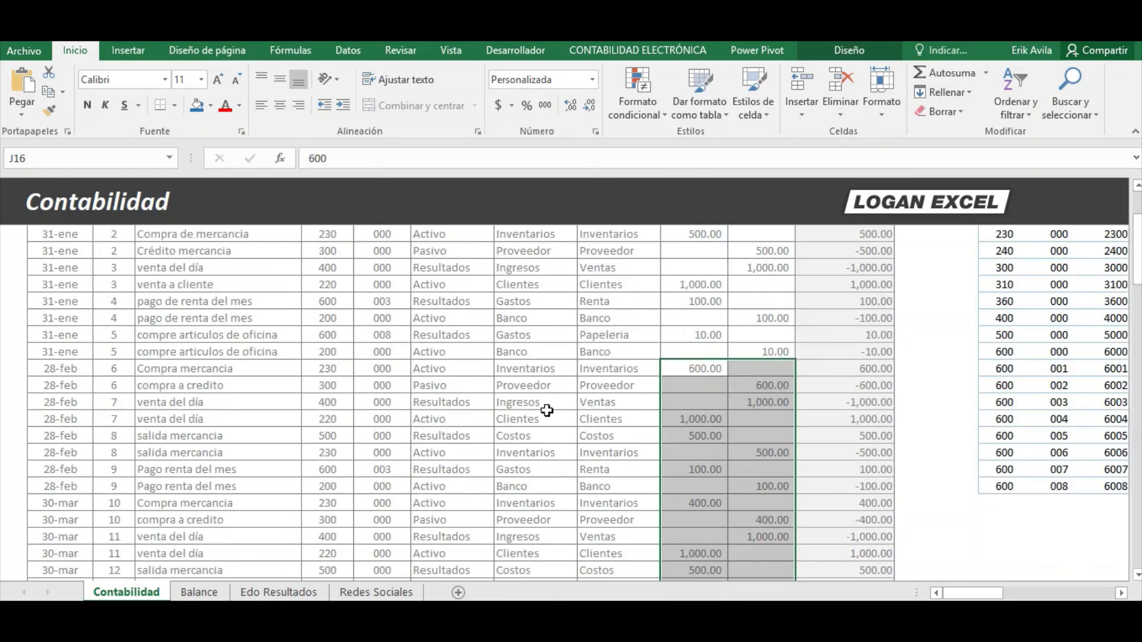
{"action": "scroll", "coordinate": [546, 410], "scroll_direction": "up", "scroll_amount": 2}
{"action": "left_click", "coordinate": [451, 335]}
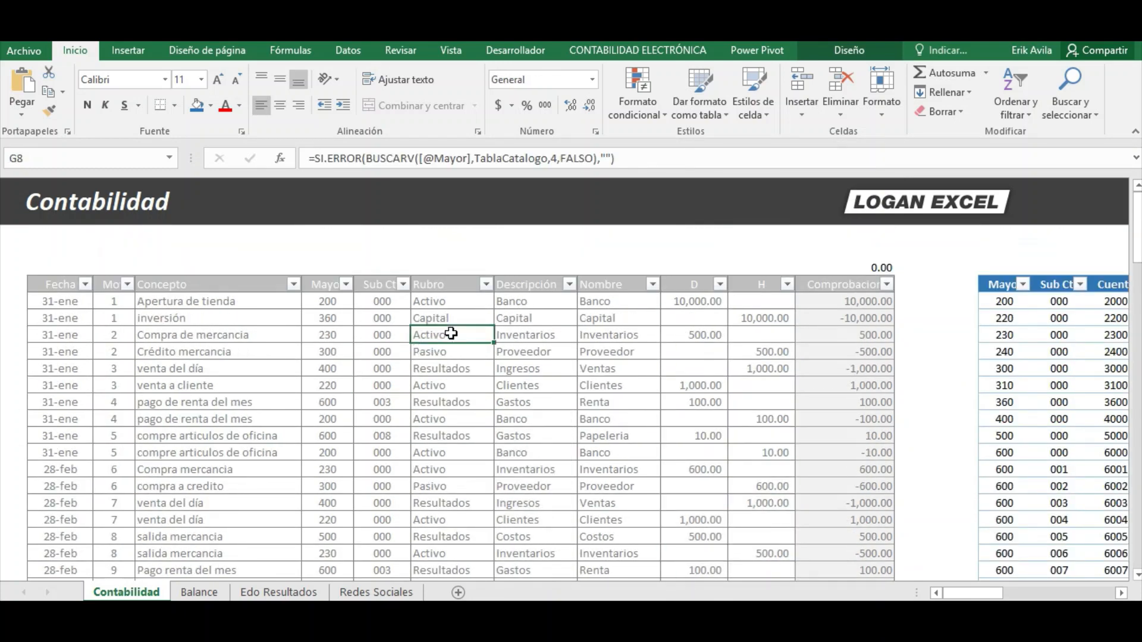
Create a pivot table from TablaContabilidad on the existing Balance sheet at cell C6.
{"action": "left_click", "coordinate": [377, 332]}
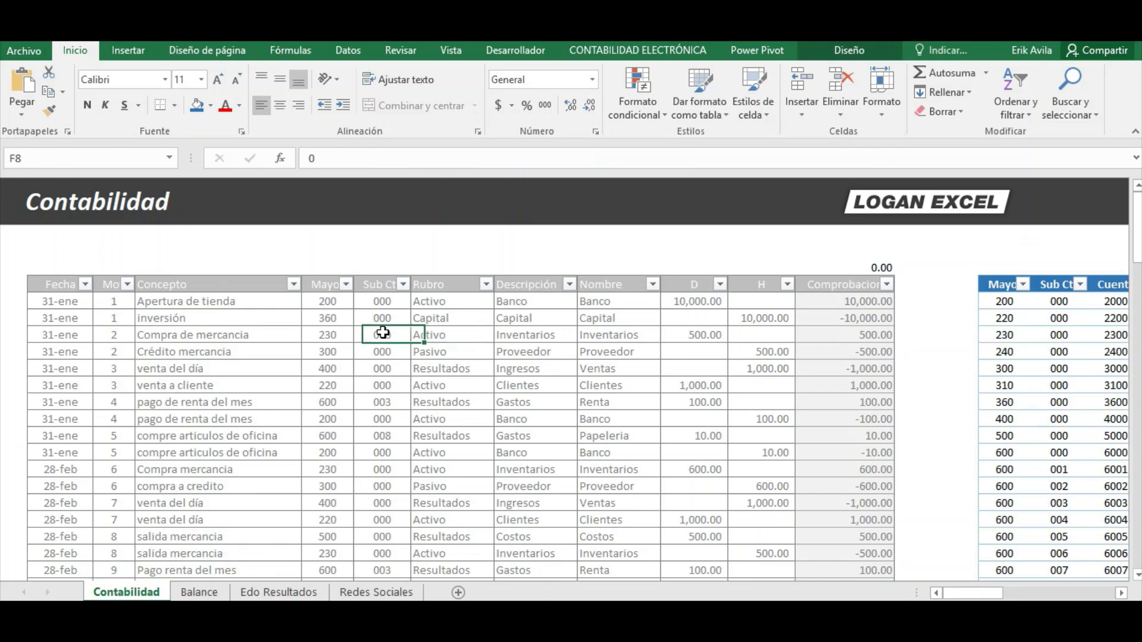
{"action": "left_click", "coordinate": [128, 50]}
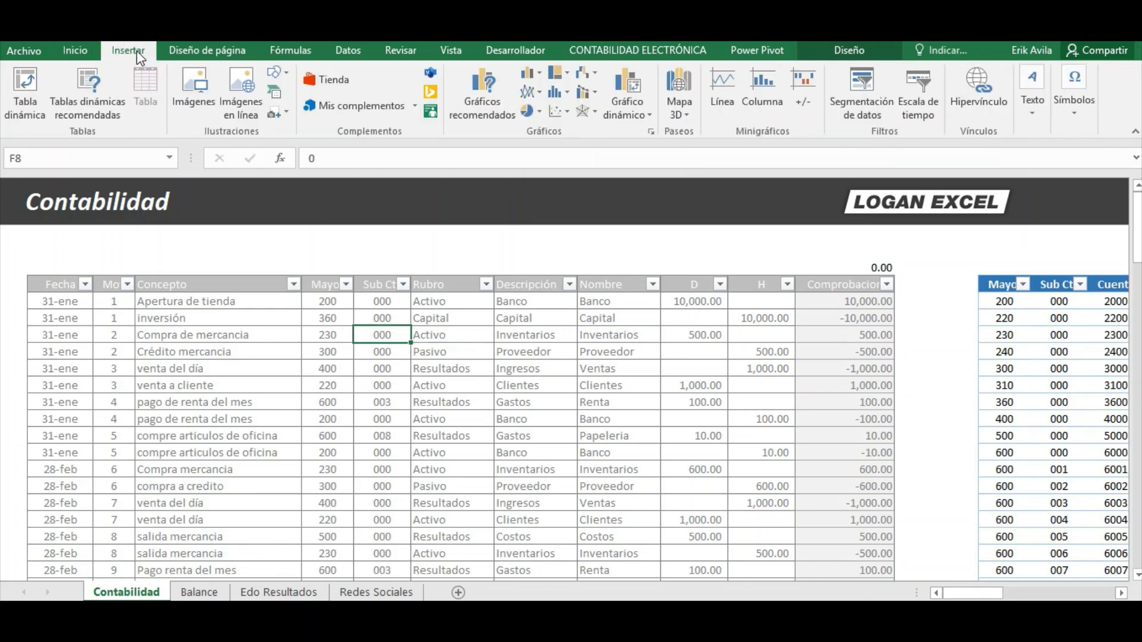
{"action": "left_click", "coordinate": [32, 89]}
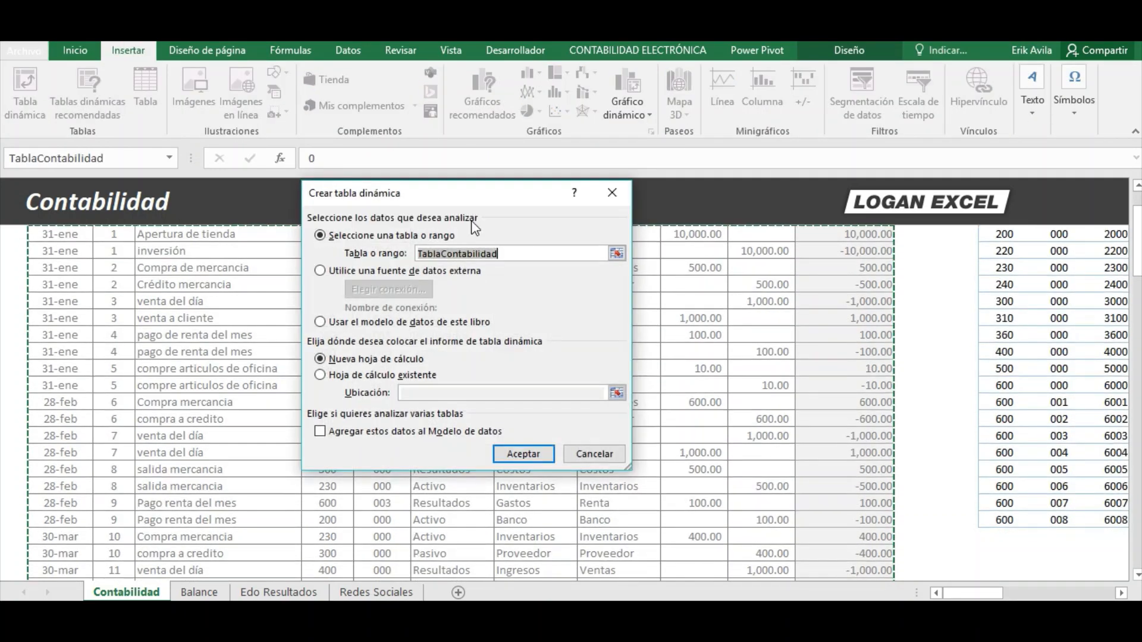
{"action": "left_click", "coordinate": [337, 376]}
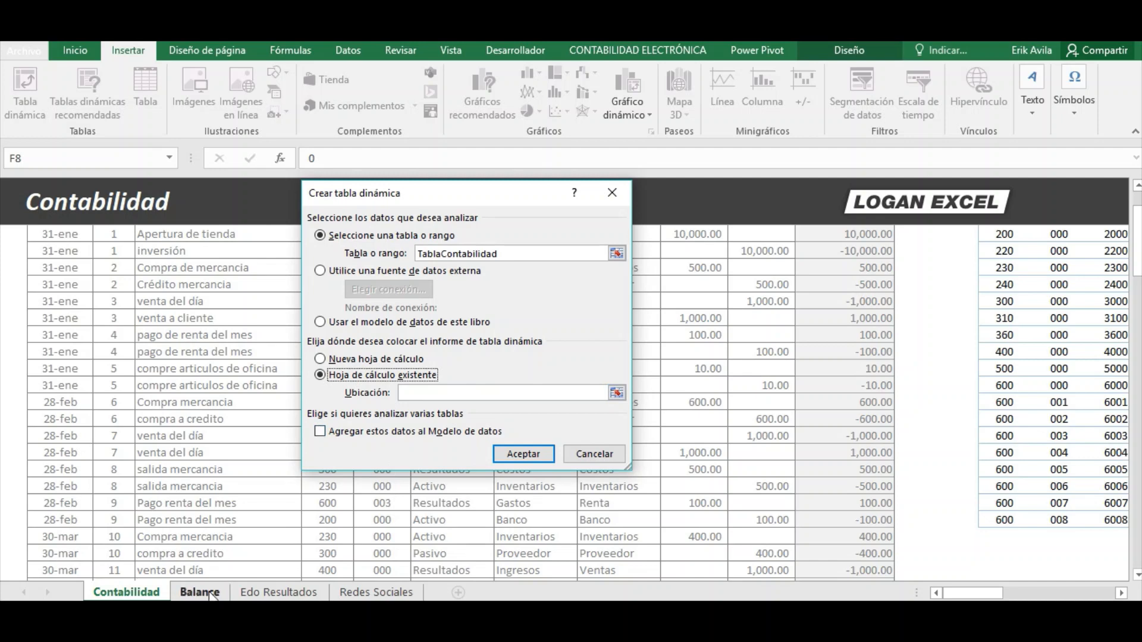
{"action": "left_click", "coordinate": [211, 591]}
{"action": "left_click", "coordinate": [139, 305]}
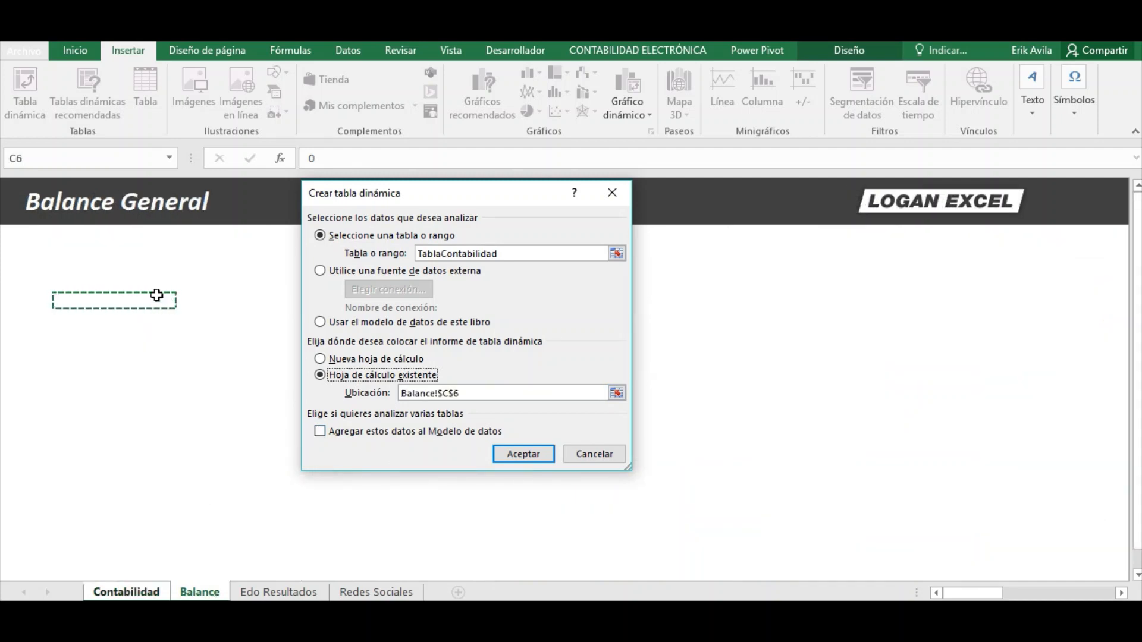
{"action": "left_click", "coordinate": [524, 455]}
Add the Rubro field to the rows of the Balance pivot table.
{"action": "left_click", "coordinate": [298, 367]}
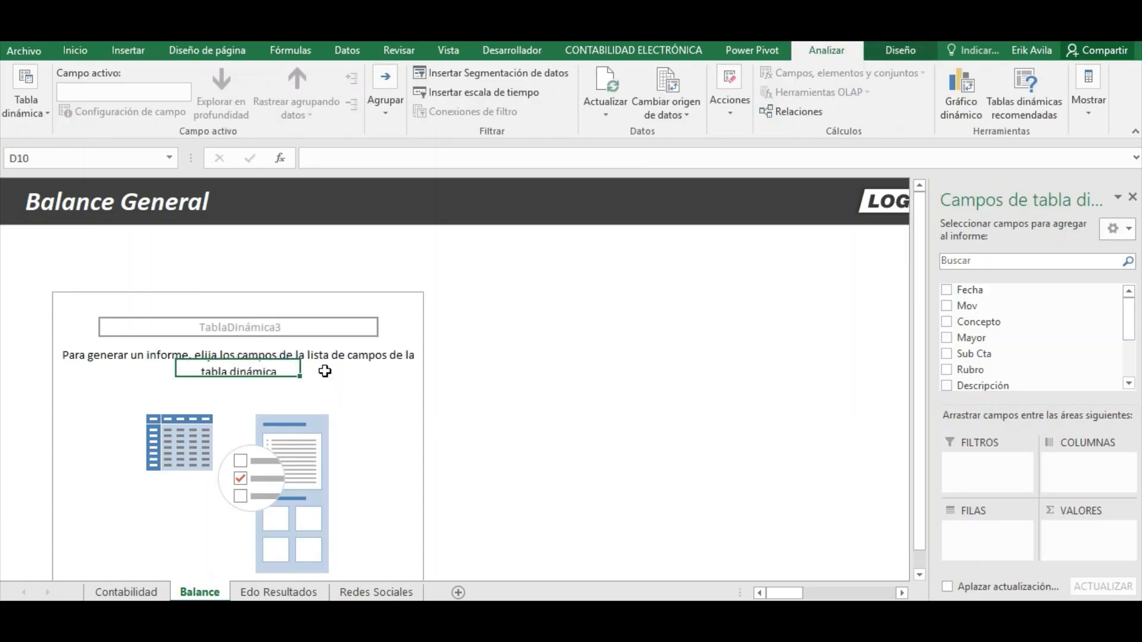
{"action": "scroll", "coordinate": [326, 370], "scroll_direction": "down", "scroll_amount": 2}
{"action": "scroll", "coordinate": [327, 371], "scroll_direction": "up", "scroll_amount": 1}
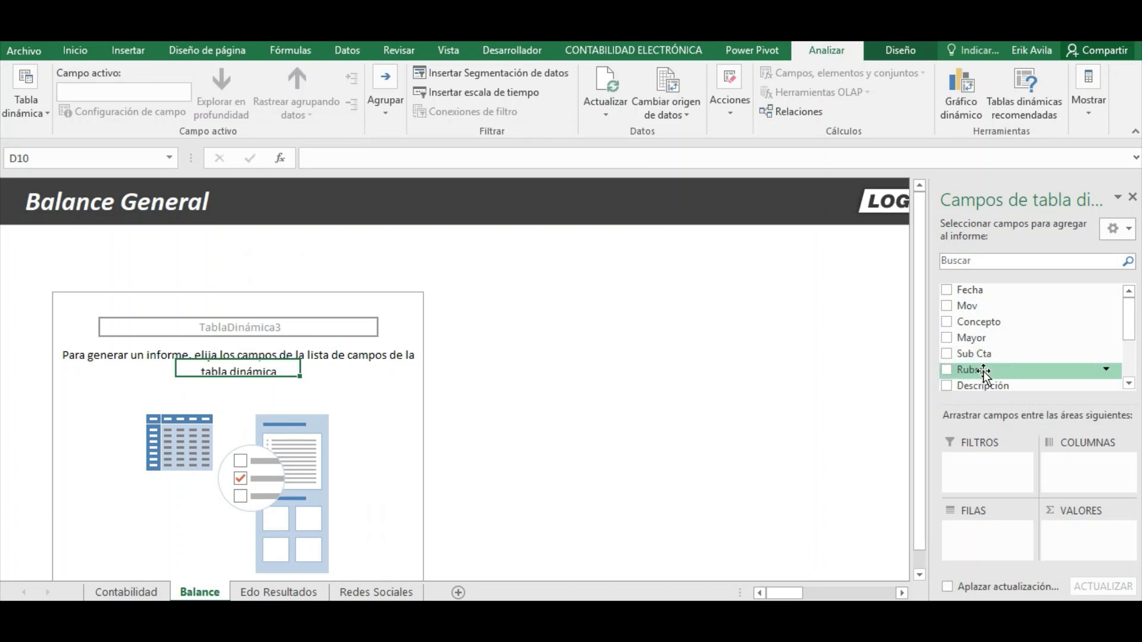
{"action": "mouse_move", "coordinate": [1130, 321]}
{"action": "left_mouse_down"}
{"action": "mouse_move", "coordinate": [1135, 344]}
{"action": "mouse_move", "coordinate": [1134, 301]}
{"action": "mouse_move", "coordinate": [1132, 368]}
{"action": "mouse_move", "coordinate": [1129, 300]}
{"action": "left_mouse_up"}
{"action": "left_click_drag", "start_coordinate": [1013, 370], "coordinate": [1005, 533]}
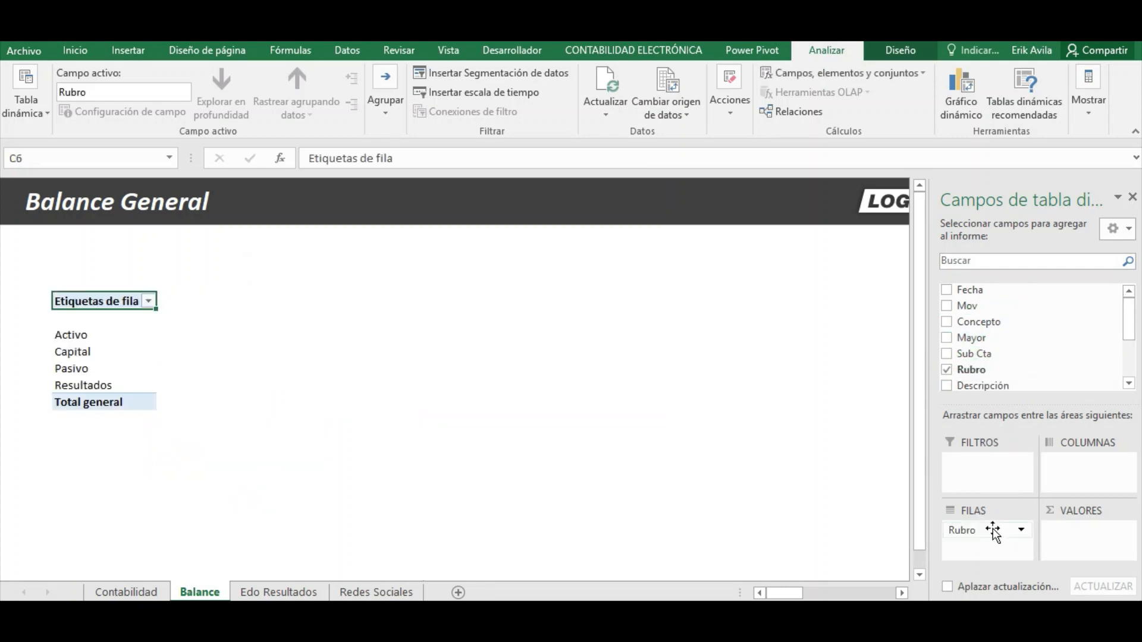
{"action": "left_click", "coordinate": [116, 325]}
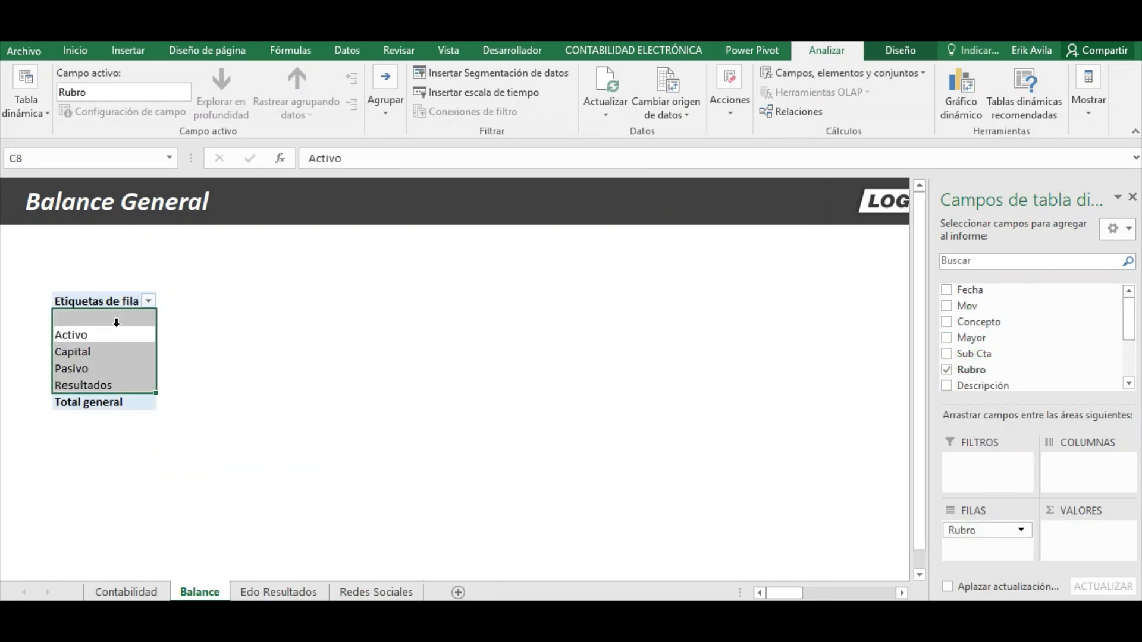
{"action": "left_click", "coordinate": [148, 301]}
{"action": "left_click", "coordinate": [116, 476]}
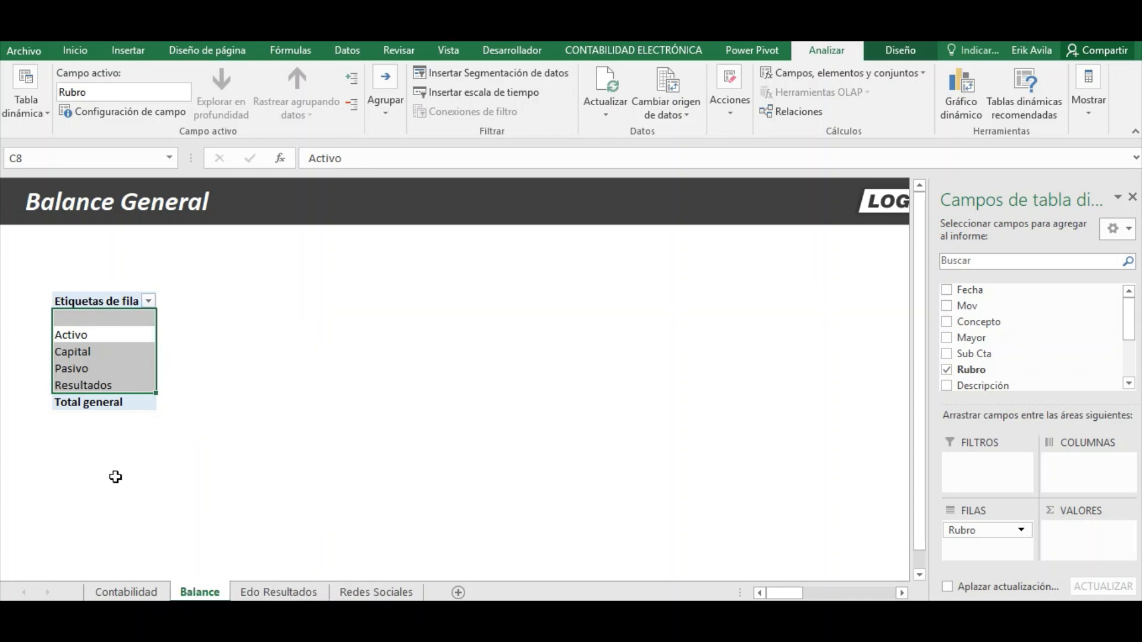
{"action": "left_click", "coordinate": [128, 345]}
{"action": "left_click", "coordinate": [150, 322]}
{"action": "left_click", "coordinate": [112, 369]}
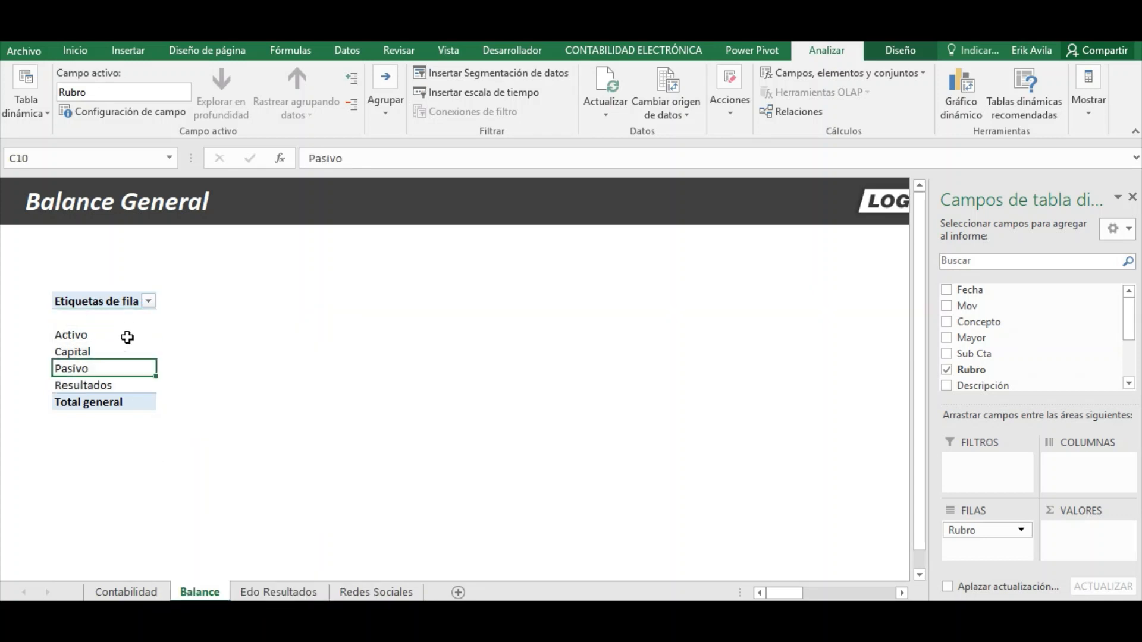
{"action": "left_click", "coordinate": [127, 337]}
{"action": "left_click", "coordinate": [138, 369]}
{"action": "left_click", "coordinate": [148, 301]}
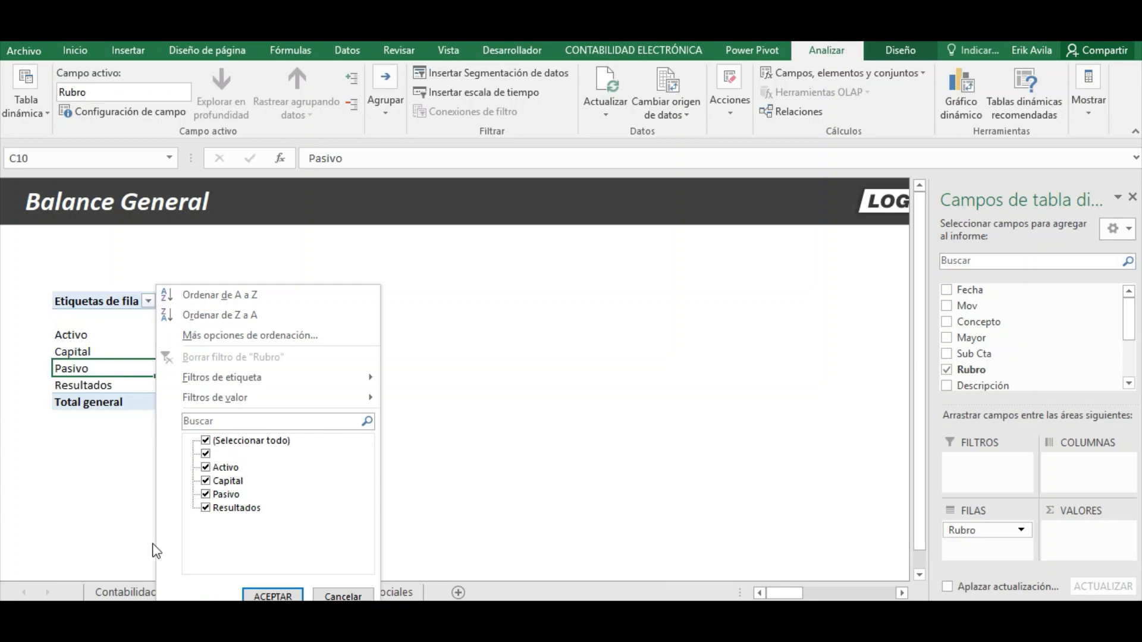
{"action": "key", "text": "Escape"}
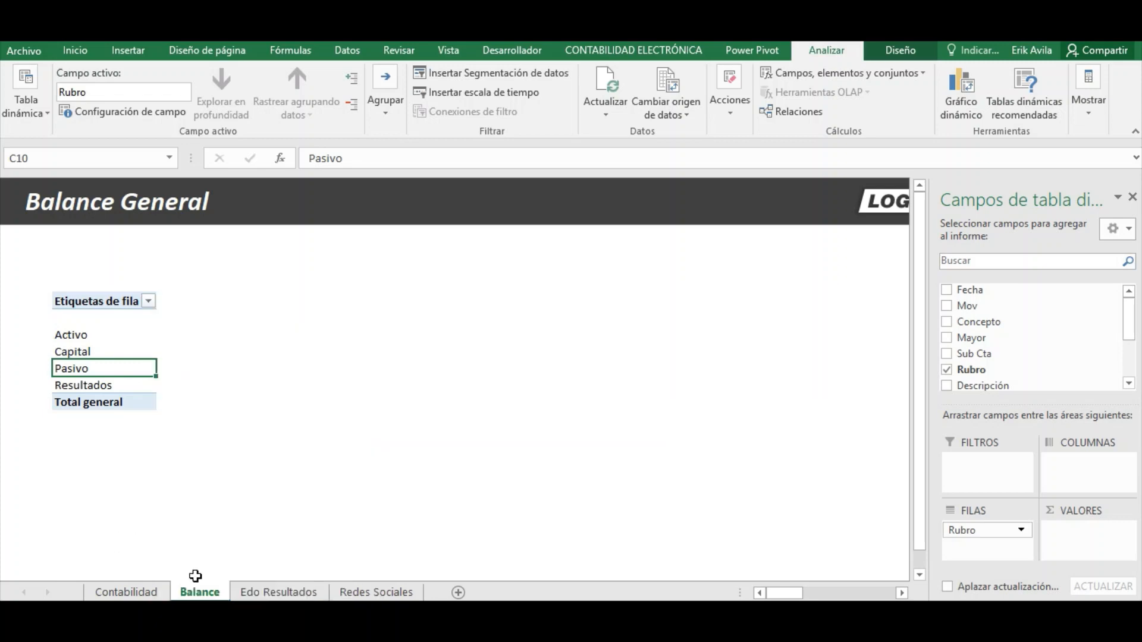
Check the empty rows of the Contabilidad table and filter the blank item out of the pivot's Rubro labels.
{"action": "left_click", "coordinate": [152, 593]}
{"action": "scroll", "coordinate": [215, 467], "scroll_direction": "down", "scroll_amount": 13}
{"action": "left_click_drag", "start_coordinate": [341, 351], "coordinate": [553, 484]}
{"action": "left_click", "coordinate": [196, 593]}
{"action": "left_click", "coordinate": [148, 301]}
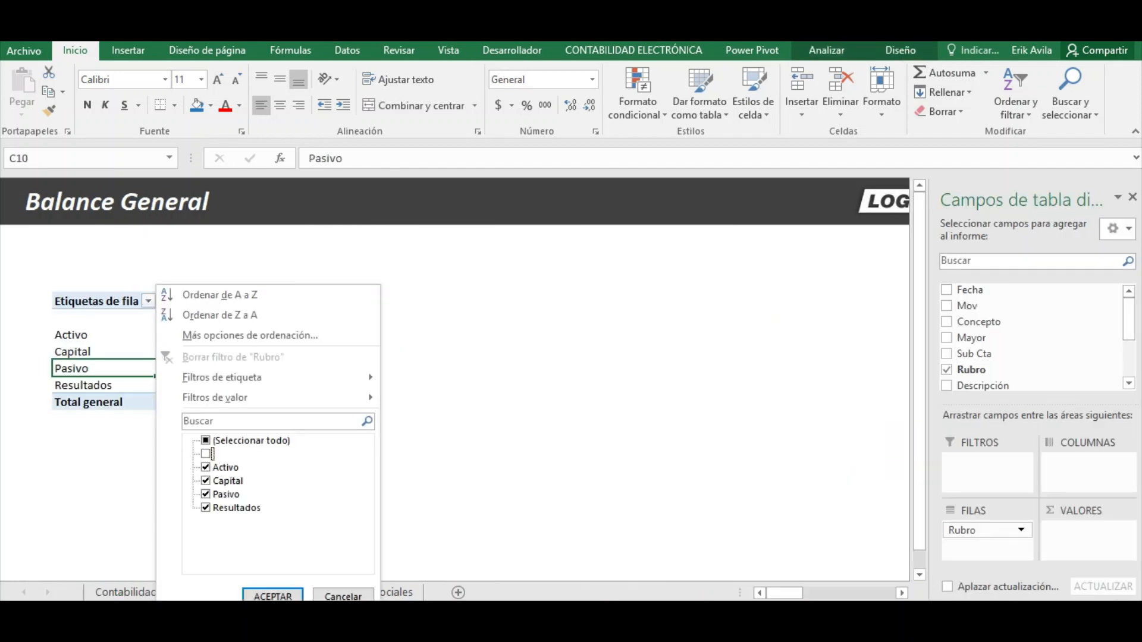
{"action": "key", "text": "Return"}
Move Pasivo above Capital in the pivot table's row labels.
{"action": "left_click_drag", "start_coordinate": [137, 370], "coordinate": [139, 356]}
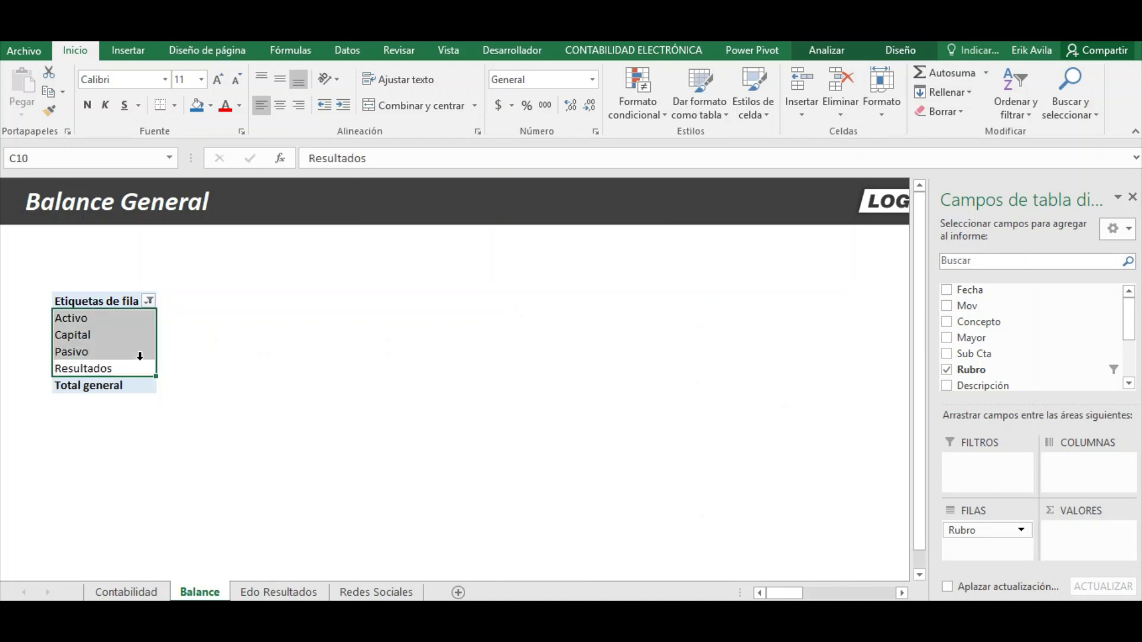
{"action": "left_click", "coordinate": [119, 322]}
{"action": "left_click", "coordinate": [112, 354]}
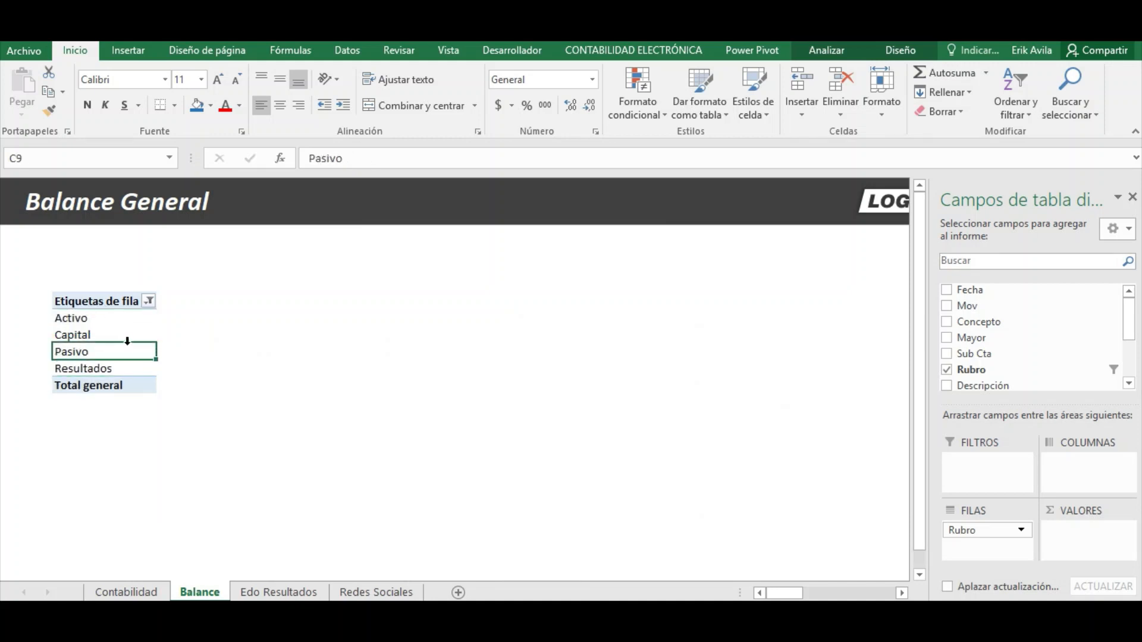
{"action": "left_click_drag", "start_coordinate": [131, 344], "coordinate": [132, 330]}
{"action": "left_click", "coordinate": [129, 371]}
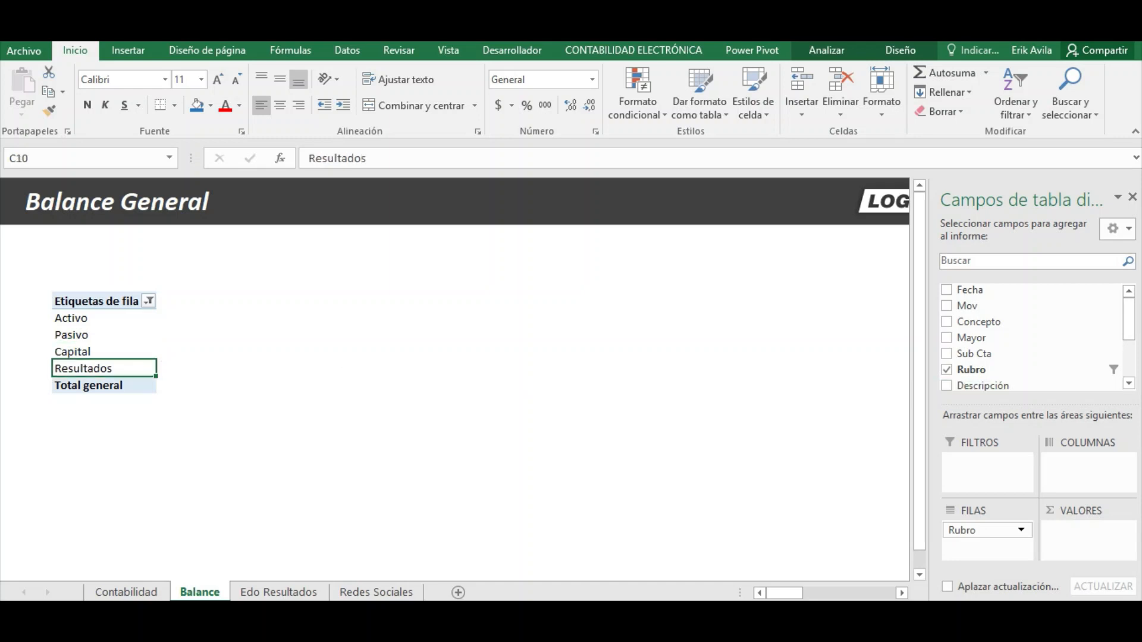
Examine the Comprobacion column and the total above it on the Contabilidad sheet, and return to the Balance sheet.
{"action": "left_click_drag", "start_coordinate": [1129, 319], "coordinate": [1136, 349]}
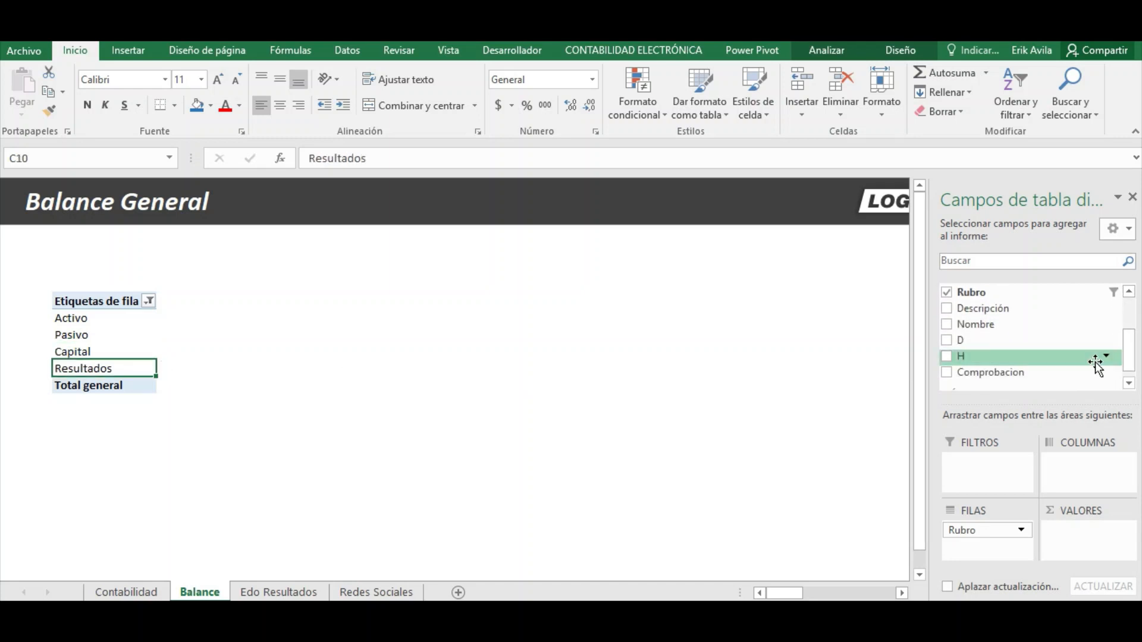
{"action": "left_click", "coordinate": [126, 592]}
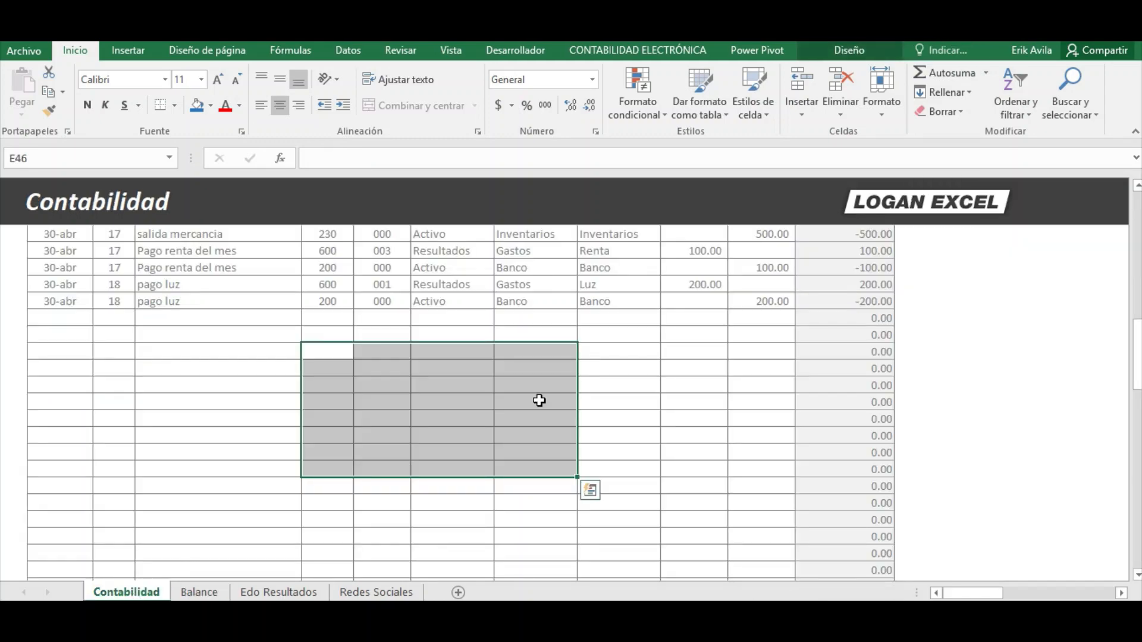
{"action": "scroll", "coordinate": [538, 401], "scroll_direction": "up", "scroll_amount": 2}
{"action": "left_click", "coordinate": [905, 363]}
{"action": "key", "text": "Left"}
{"action": "key", "text": "ctrl+Up"}
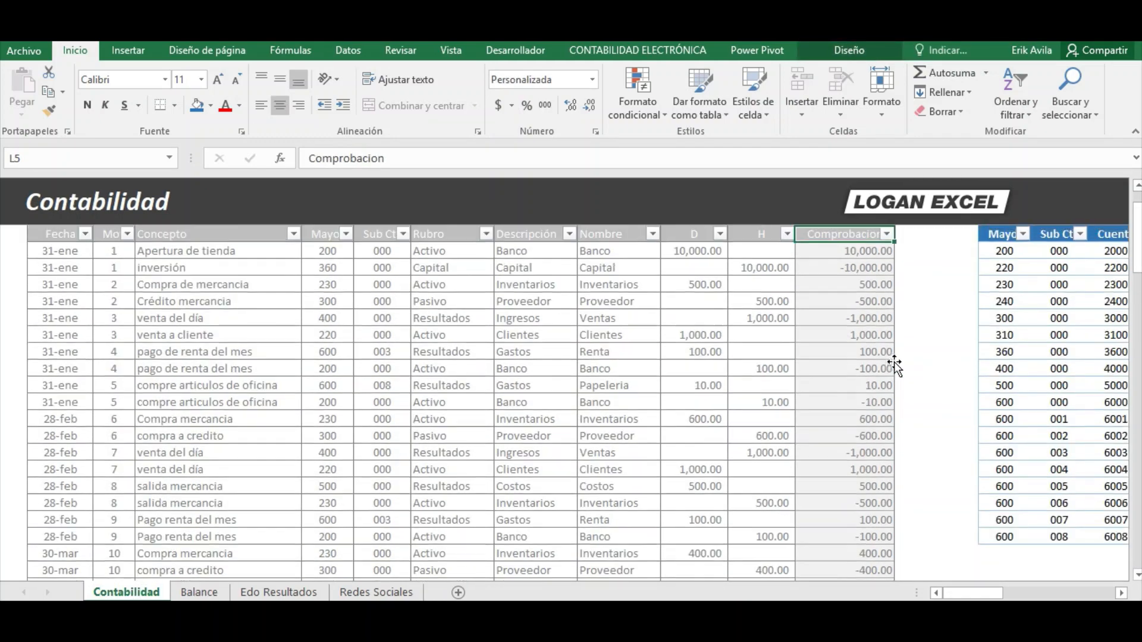
{"action": "key", "text": "Up"}
{"action": "key", "text": "Up"}
{"action": "left_click", "coordinate": [200, 592]}
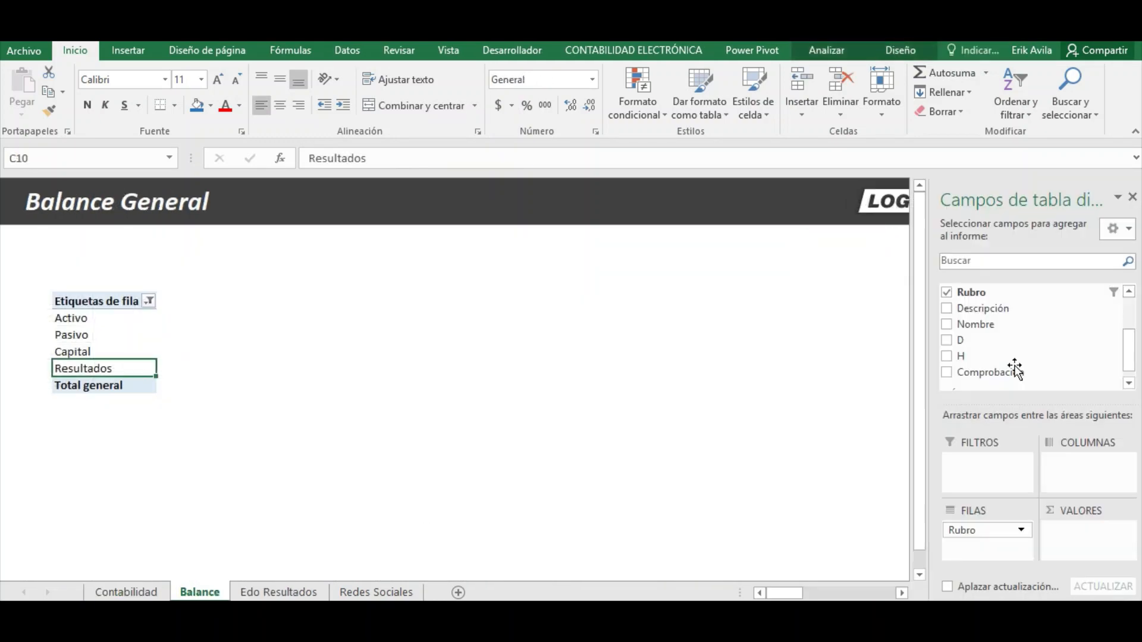
Add Comprobacion as a summed value in the pivot table and give its amounts the thousands-separator format.
{"action": "left_click_drag", "start_coordinate": [1013, 372], "coordinate": [1060, 468]}
{"action": "left_click_drag", "start_coordinate": [1088, 547], "coordinate": [1088, 546]}
{"action": "left_click_drag", "start_coordinate": [268, 317], "coordinate": [265, 384]}
{"action": "left_click", "coordinate": [546, 106]}
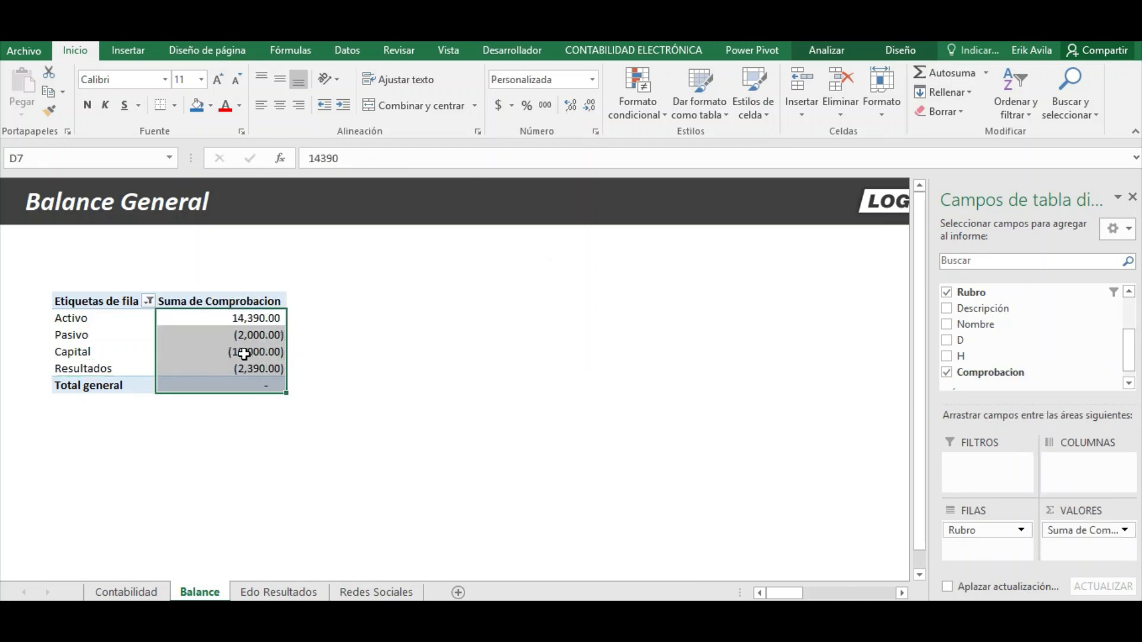
{"action": "left_click", "coordinate": [245, 355]}
{"action": "key", "text": "Up"}
{"action": "key", "text": "Up"}
{"action": "left_click", "coordinate": [210, 362]}
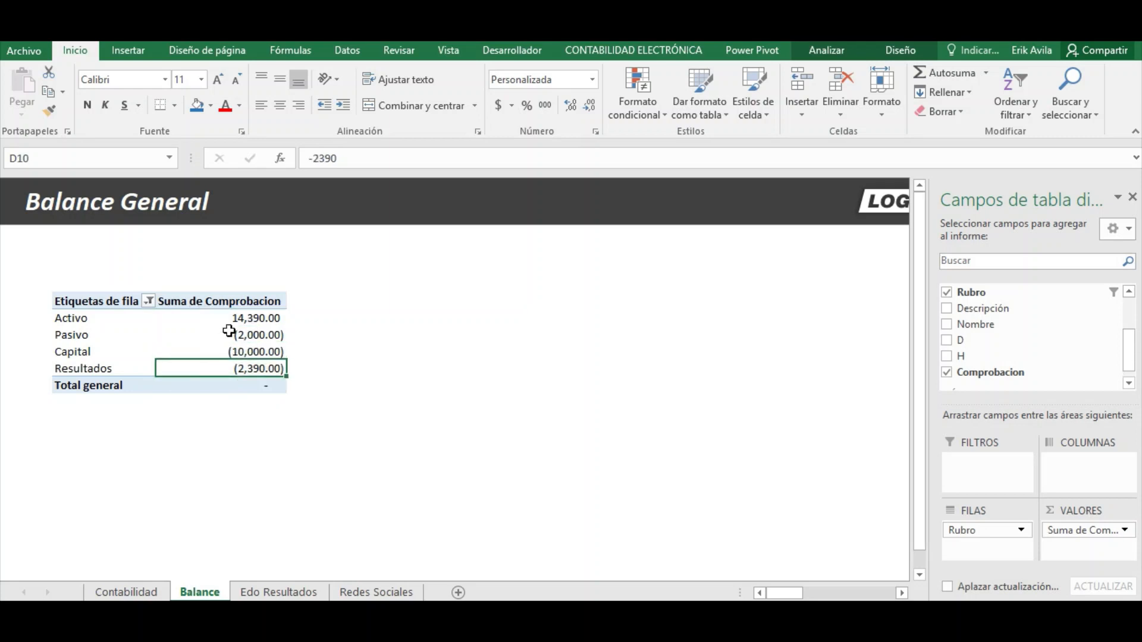
{"action": "left_click", "coordinate": [235, 331]}
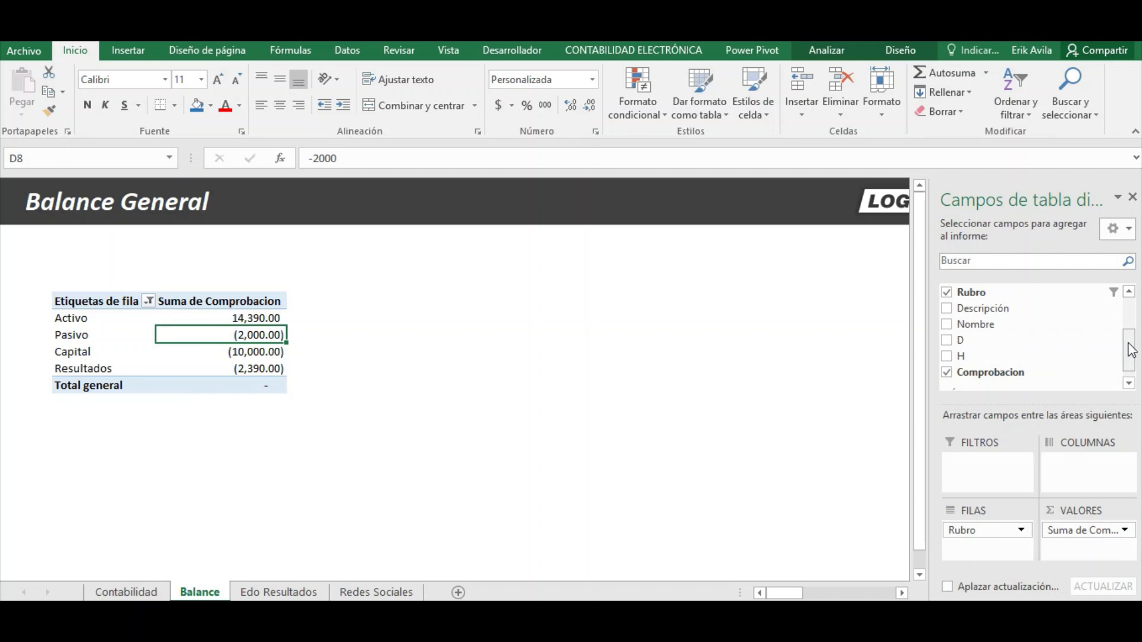
Add the Descripción field to the pivot rows beneath Rubro.
{"action": "left_click_drag", "start_coordinate": [1130, 350], "coordinate": [1130, 333]}
{"action": "left_click_drag", "start_coordinate": [999, 347], "coordinate": [1009, 549]}
{"action": "left_click", "coordinate": [226, 352]}
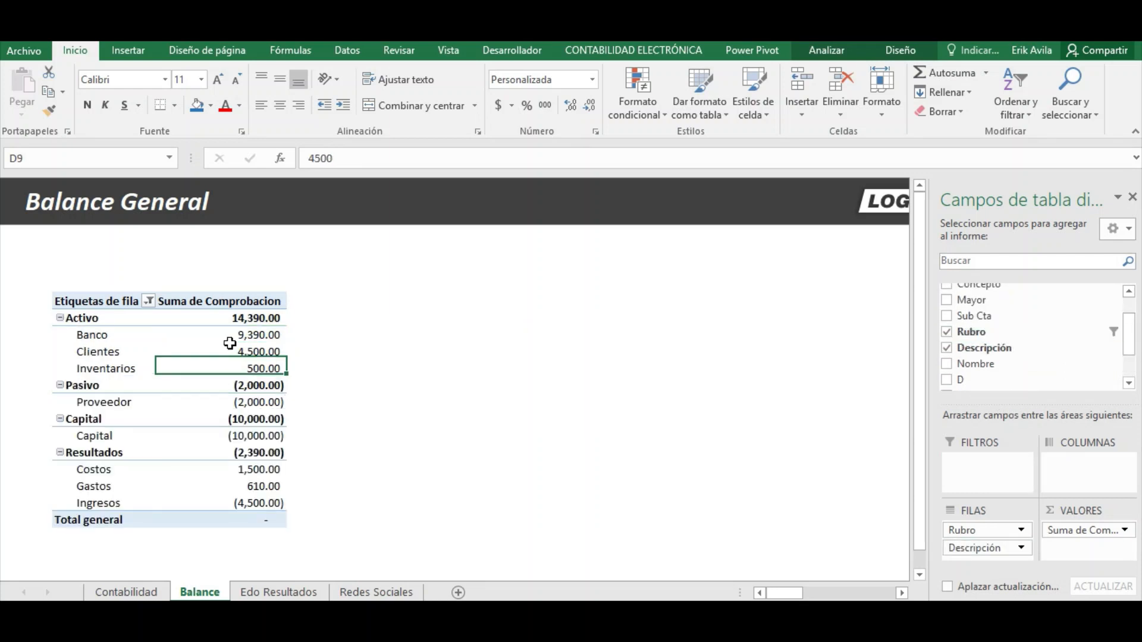
Show the pivot table in tabular form and apply the light grey pivot style.
{"action": "left_click", "coordinate": [915, 50]}
{"action": "left_click", "coordinate": [137, 102]}
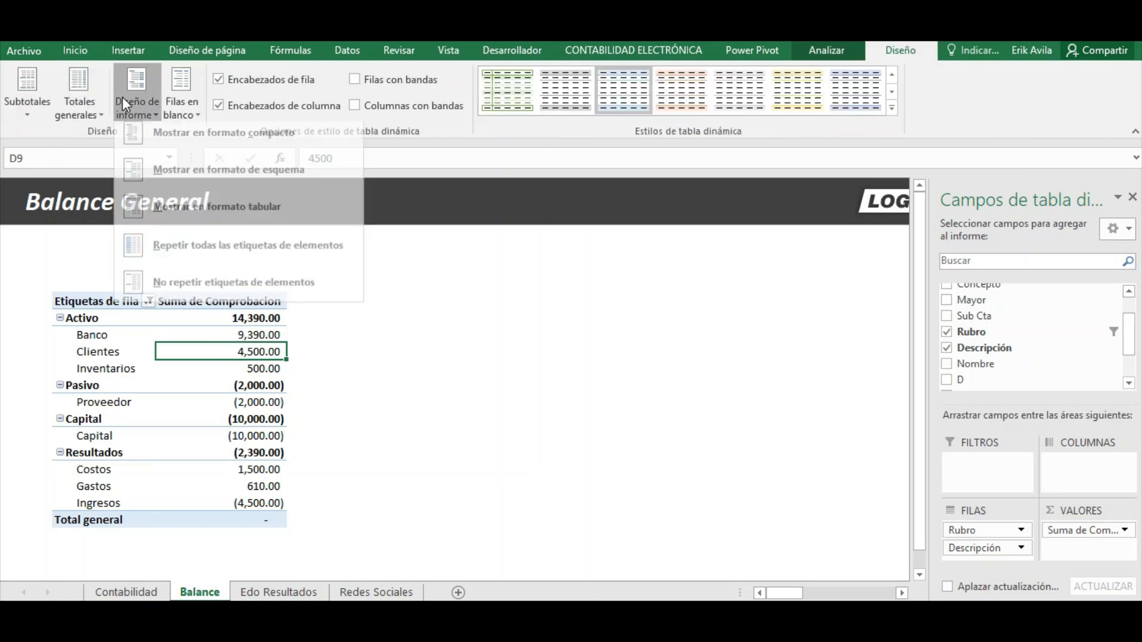
{"action": "left_click", "coordinate": [182, 217]}
{"action": "left_click", "coordinate": [313, 350]}
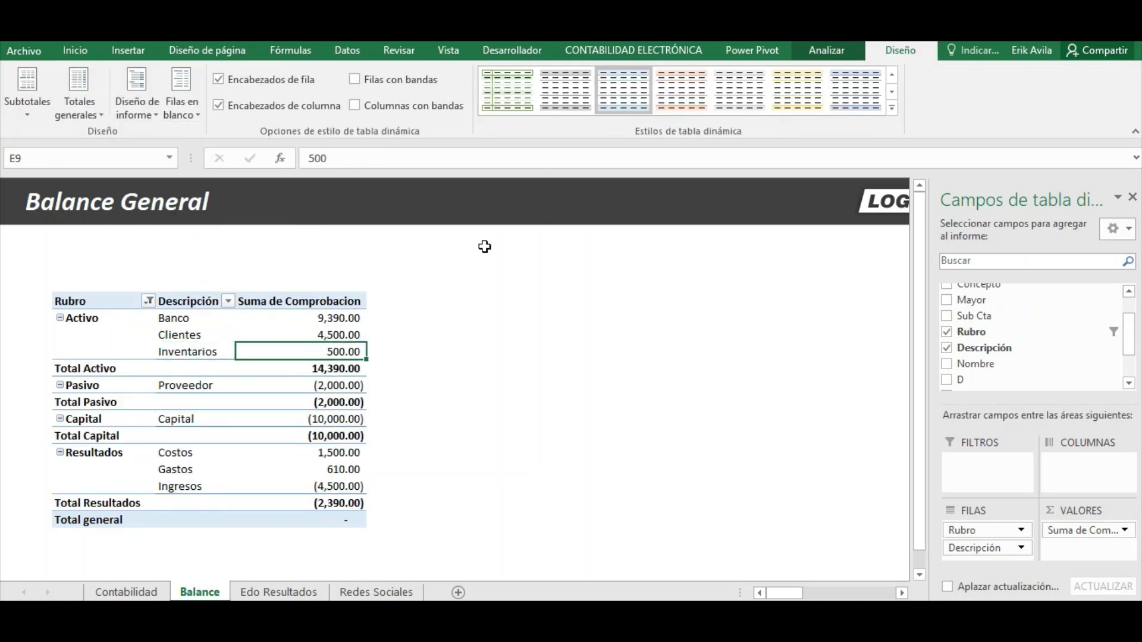
{"action": "left_click", "coordinate": [565, 89]}
{"action": "left_click", "coordinate": [311, 335]}
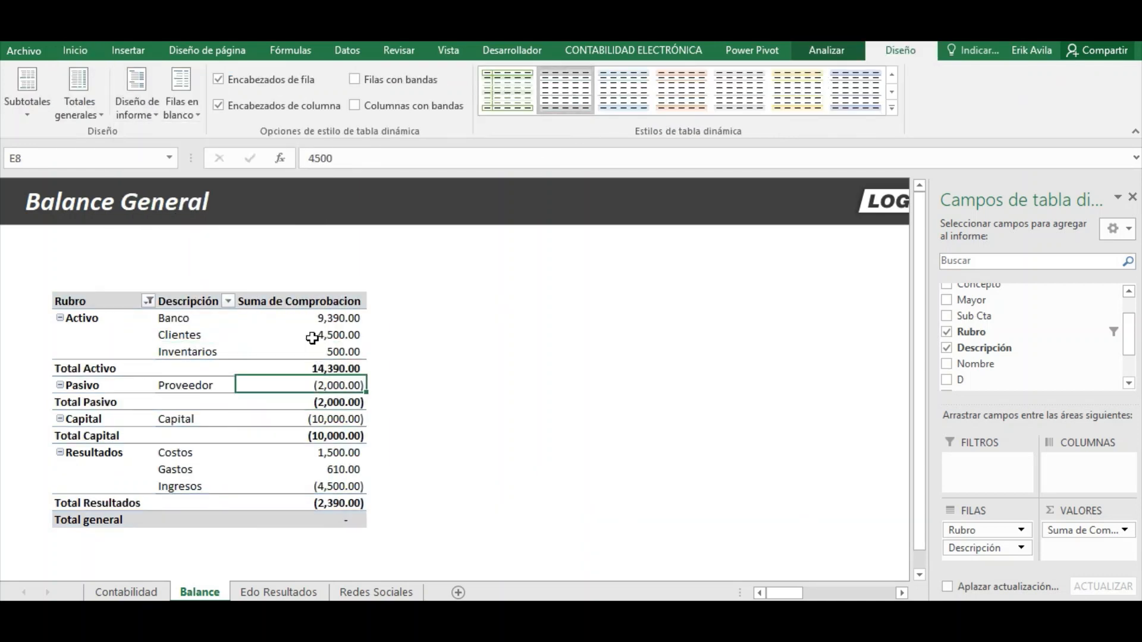
{"action": "right_click", "coordinate": [340, 404]}
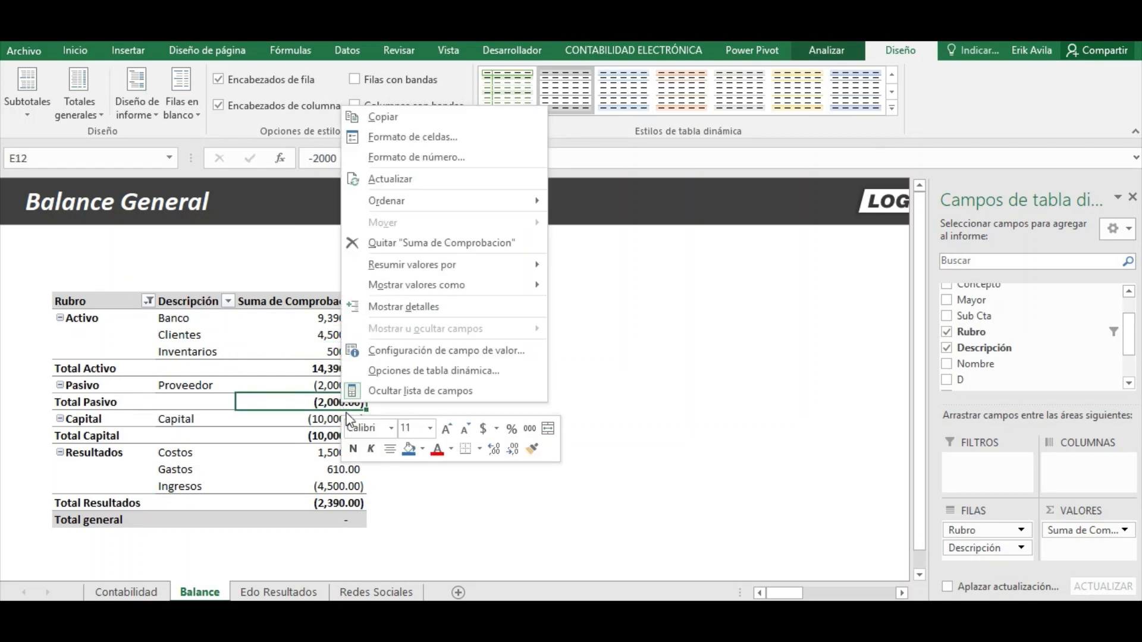
{"action": "key", "text": "Escape"}
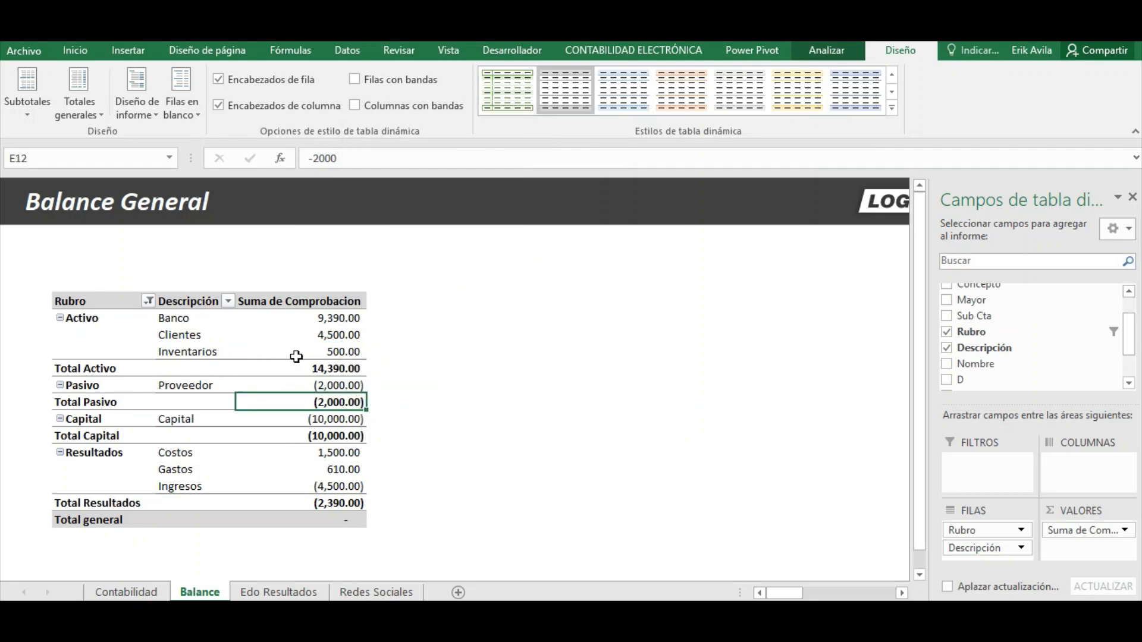
{"action": "left_click", "coordinate": [248, 281]}
{"action": "left_click", "coordinate": [191, 371]}
{"action": "left_click", "coordinate": [328, 336]}
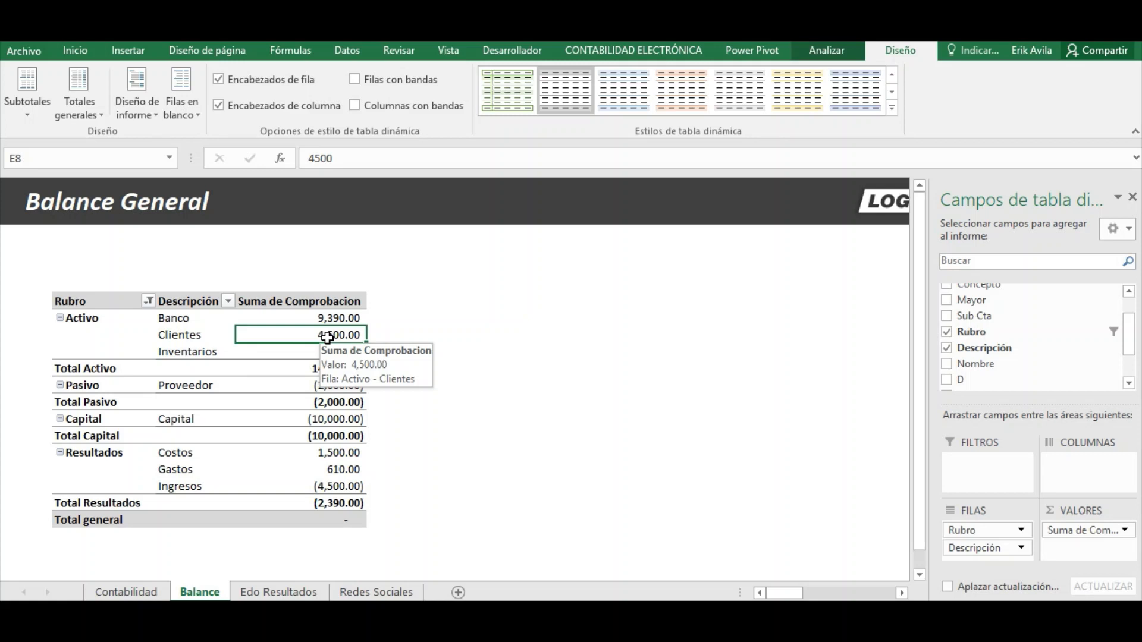
{"action": "left_click", "coordinate": [334, 420]}
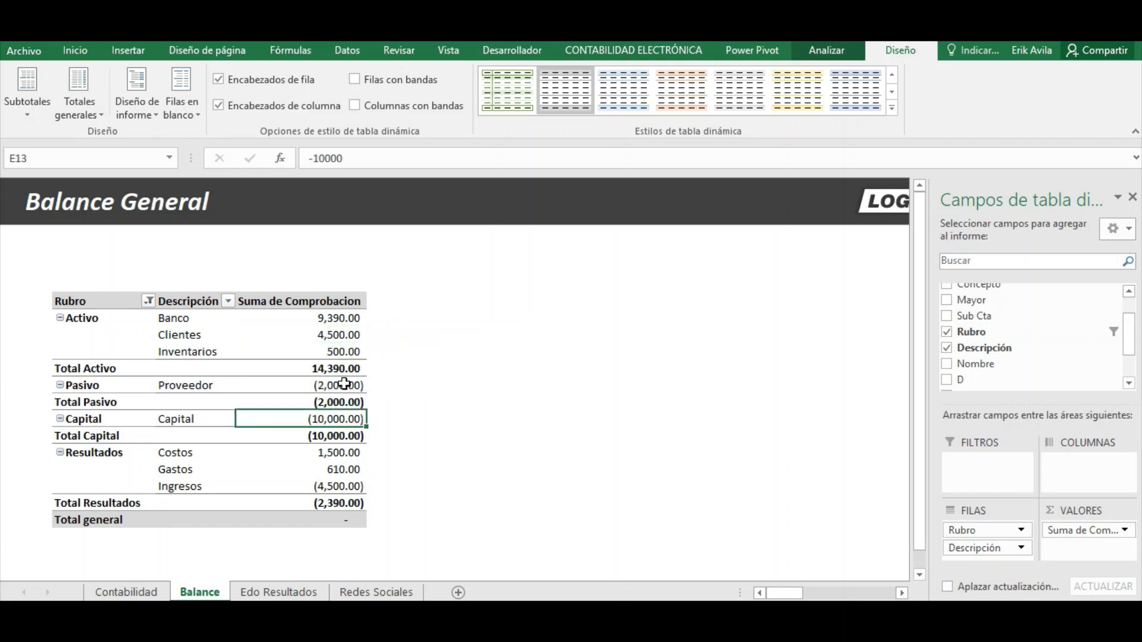
{"action": "left_click", "coordinate": [340, 333]}
Refresh the Balance pivot table from its source data.
{"action": "right_click", "coordinate": [331, 402]}
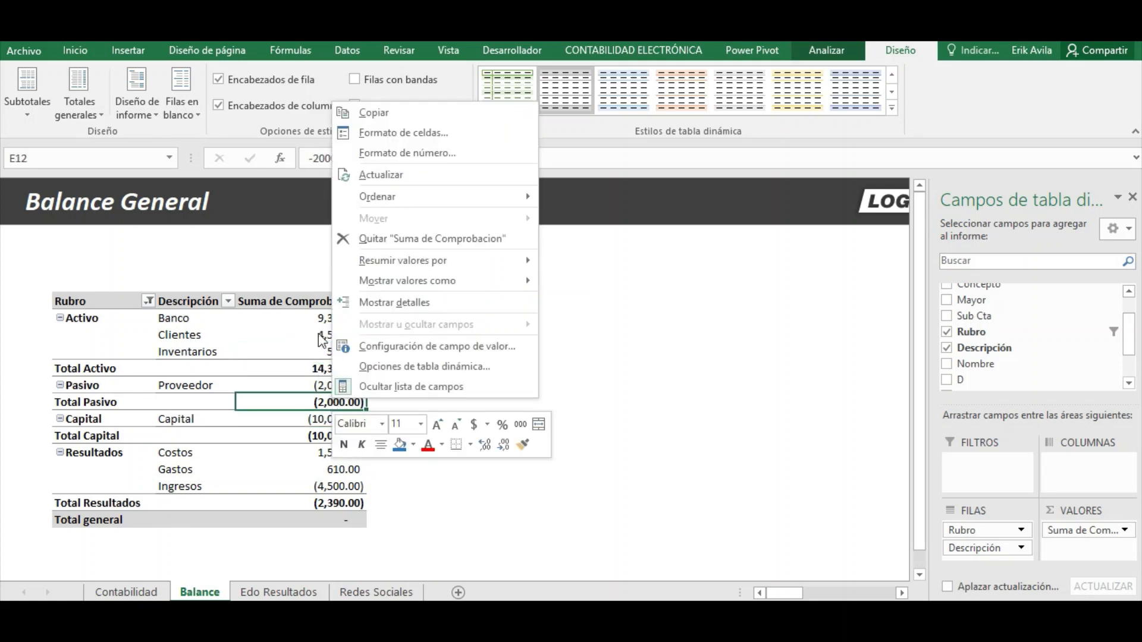
{"action": "left_click", "coordinate": [357, 176]}
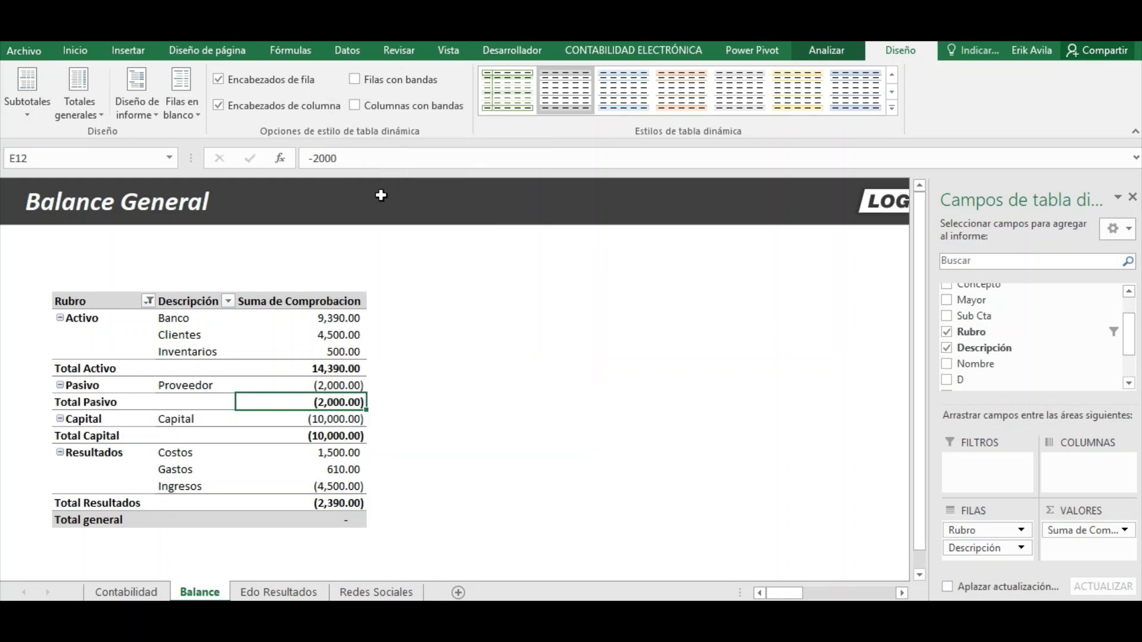
{"action": "left_click", "coordinate": [327, 332]}
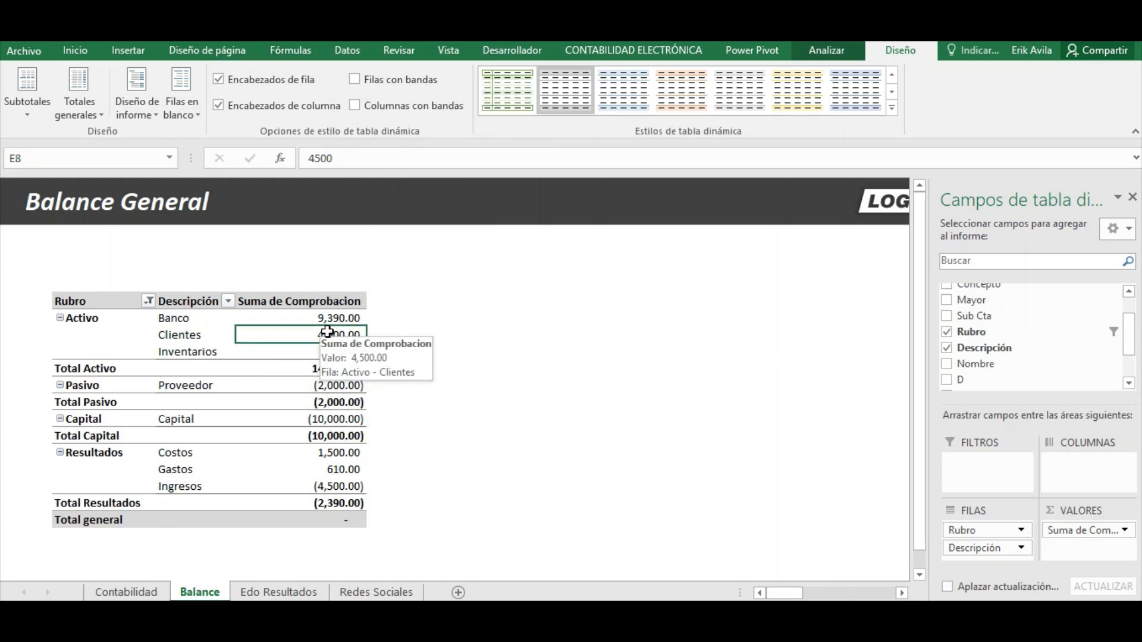
Examine the amounts and totals of each Rubro in the Balance pivot table, from Activo through Resultados.
{"action": "left_click", "coordinate": [333, 418]}
{"action": "left_click", "coordinate": [336, 318]}
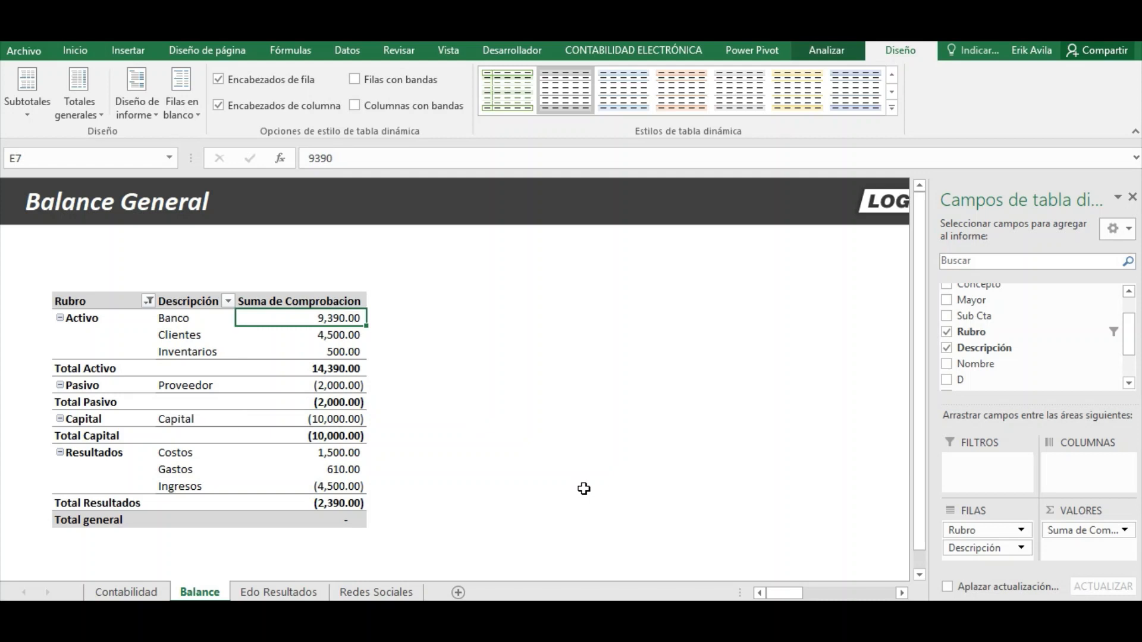
{"action": "key", "text": "Down"}
{"action": "key", "text": "Up"}
{"action": "key", "text": "Down"}
{"action": "key", "text": "Down"}
{"action": "key", "text": "Down"}
{"action": "key", "text": "Down"}
{"action": "key", "text": "Down"}
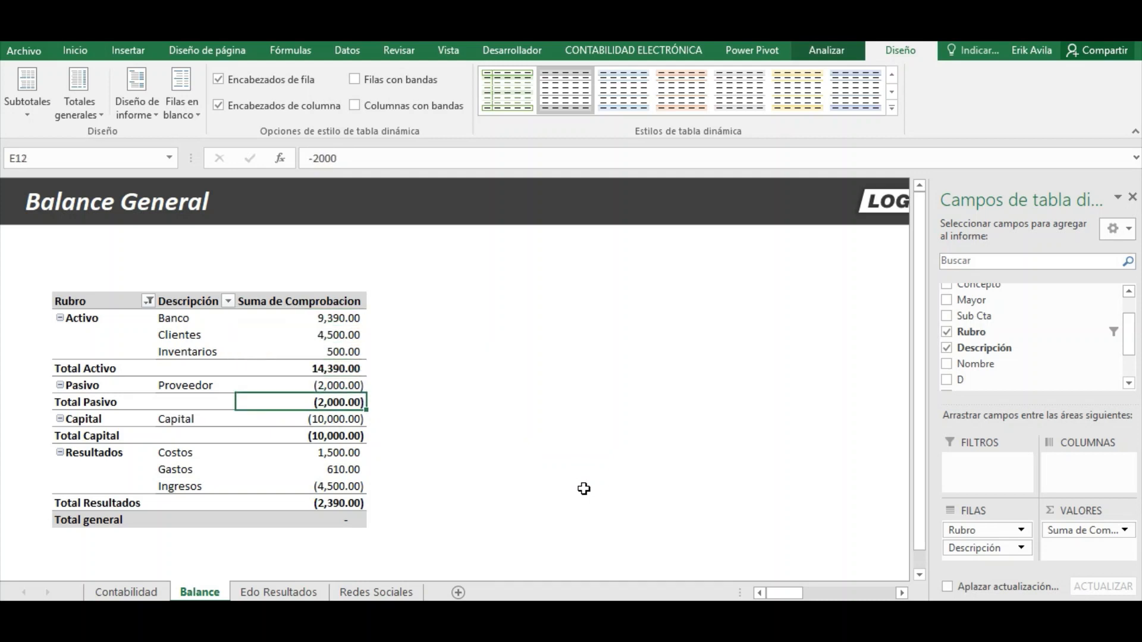
{"action": "key", "text": "Down"}
{"action": "key", "text": "Up"}
{"action": "key", "text": "Up"}
{"action": "key", "text": "Down"}
{"action": "key", "text": "Down"}
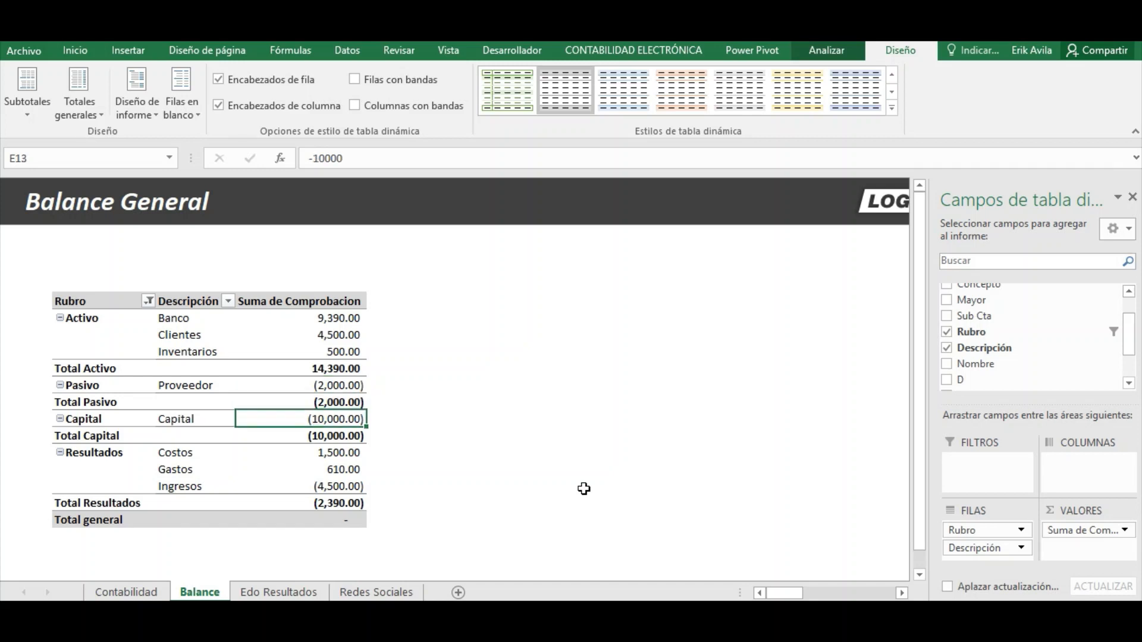
{"action": "key", "text": "Up"}
{"action": "key", "text": "Down"}
{"action": "key", "text": "Up"}
{"action": "key", "text": "Up"}
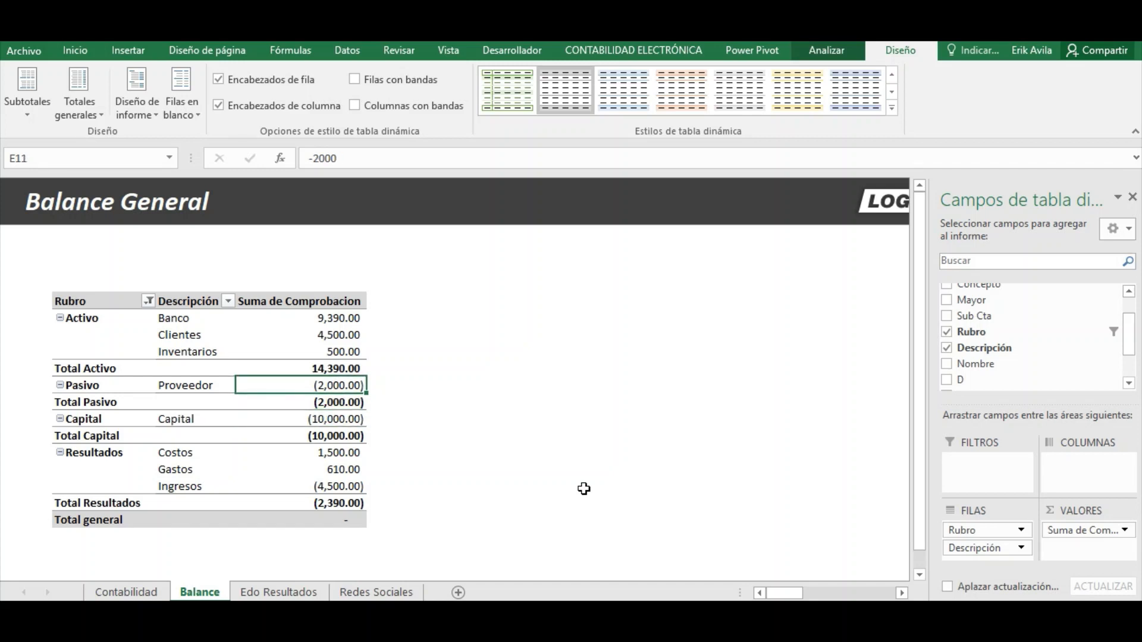
{"action": "key", "text": "Down"}
{"action": "key", "text": "Down"}
{"action": "key", "text": "Down"}
{"action": "key", "text": "Down"}
{"action": "key", "text": "Down"}
{"action": "key", "text": "Down"}
{"action": "key", "text": "Down"}
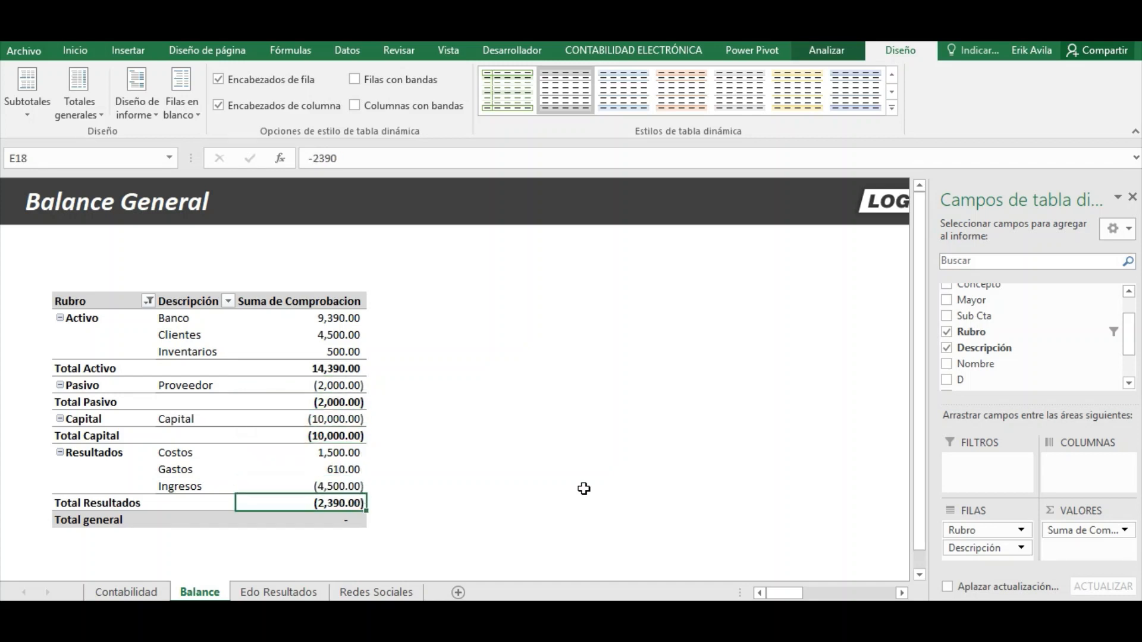
{"action": "key", "text": "Up"}
{"action": "key", "text": "Up"}
{"action": "key", "text": "Up"}
{"action": "key", "text": "Up"}
{"action": "key", "text": "Up"}
{"action": "key", "text": "Down"}
{"action": "key", "text": "Down"}
{"action": "key", "text": "Down"}
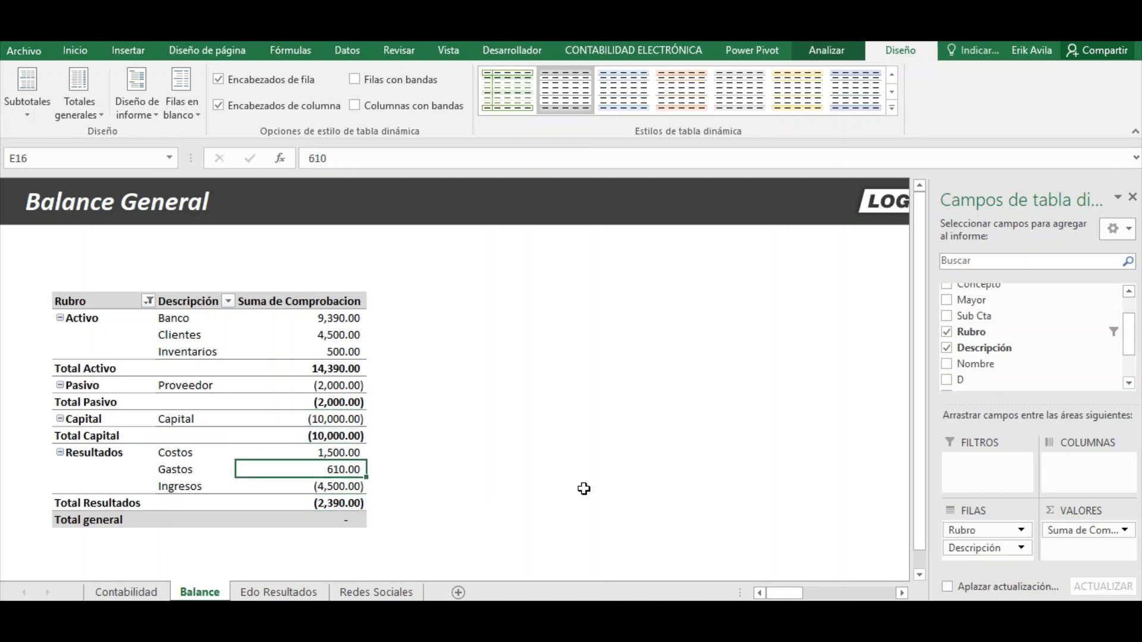
{"action": "key", "text": "Down"}
{"action": "key", "text": "Down"}
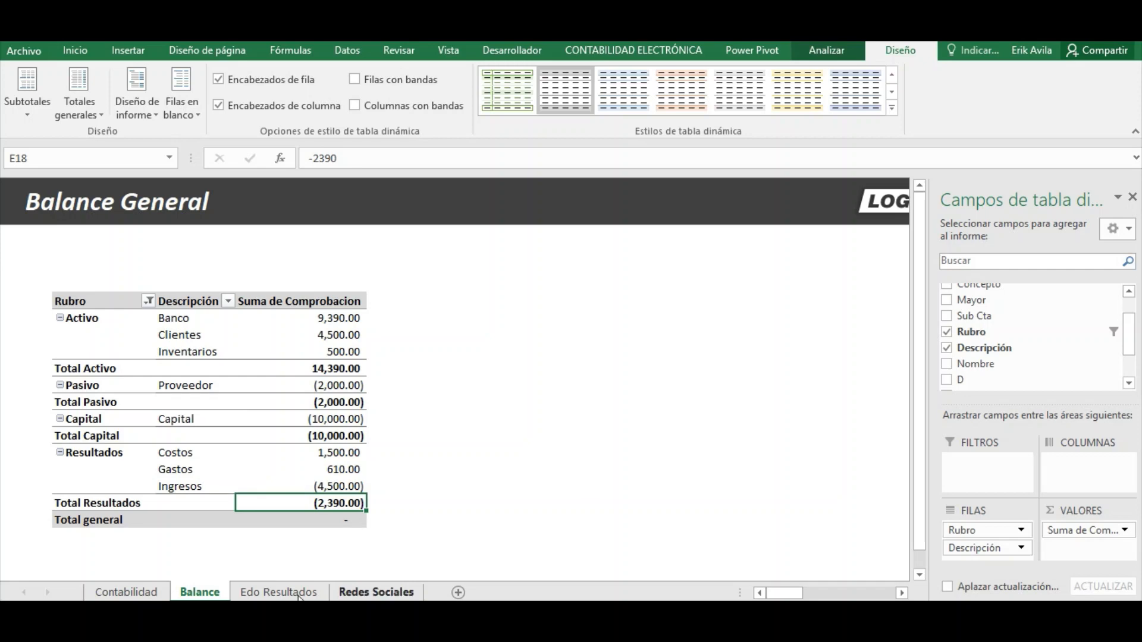
Check the D and Comprobacion entries in the Contabilidad table against the Rubro totals in the Balance pivot table.
{"action": "left_click", "coordinate": [126, 591]}
{"action": "key", "text": "Down"}
{"action": "key", "text": "Down"}
{"action": "key", "text": "Down"}
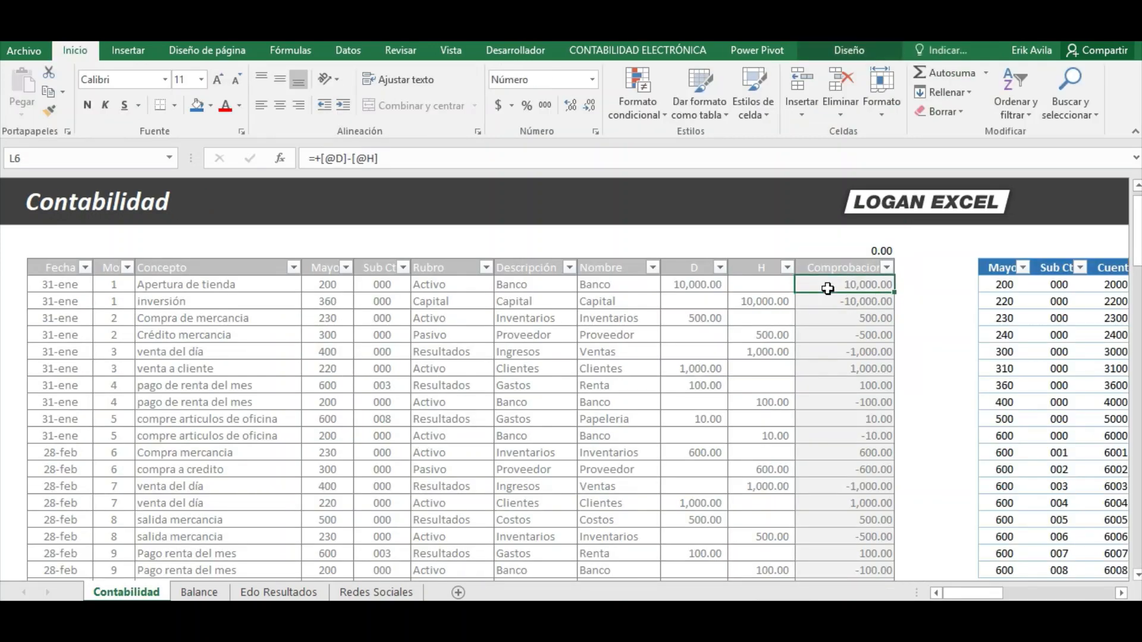
{"action": "left_click", "coordinate": [697, 289]}
{"action": "left_click", "coordinate": [200, 592]}
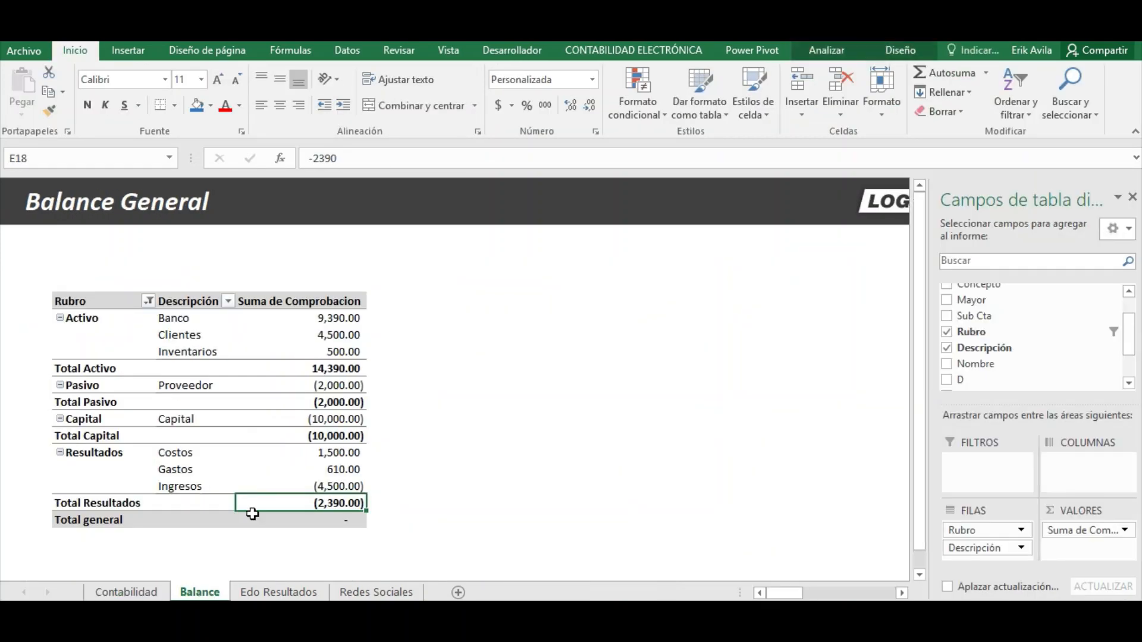
{"action": "left_click", "coordinate": [330, 404]}
{"action": "left_click", "coordinate": [335, 338]}
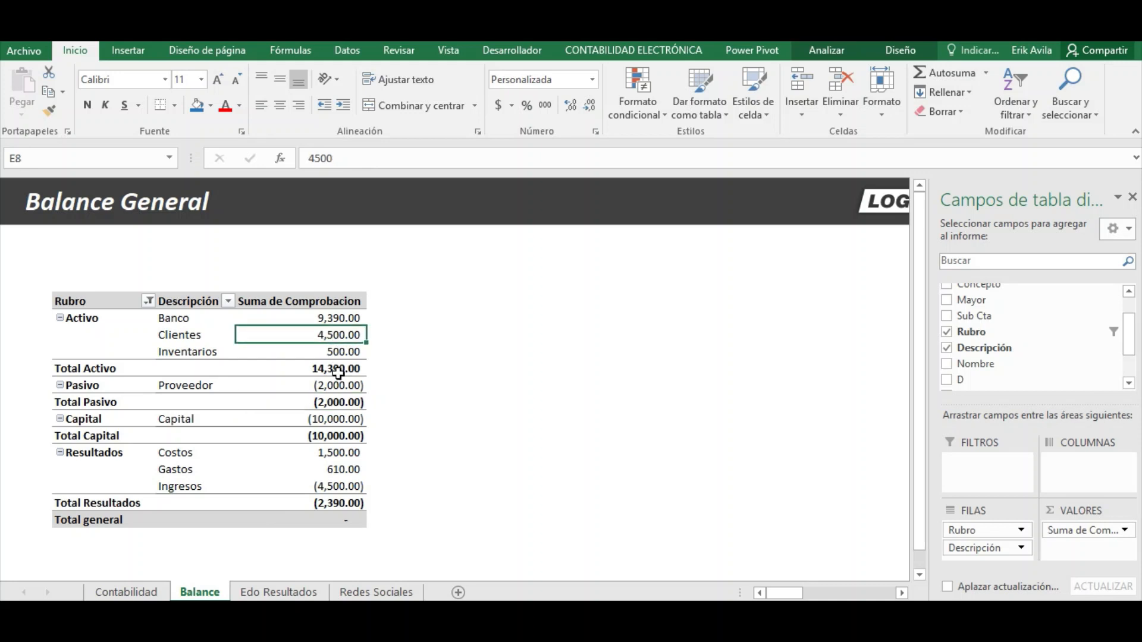
{"action": "left_click", "coordinate": [338, 373]}
{"action": "left_click", "coordinate": [515, 375]}
{"action": "left_click", "coordinate": [413, 400]}
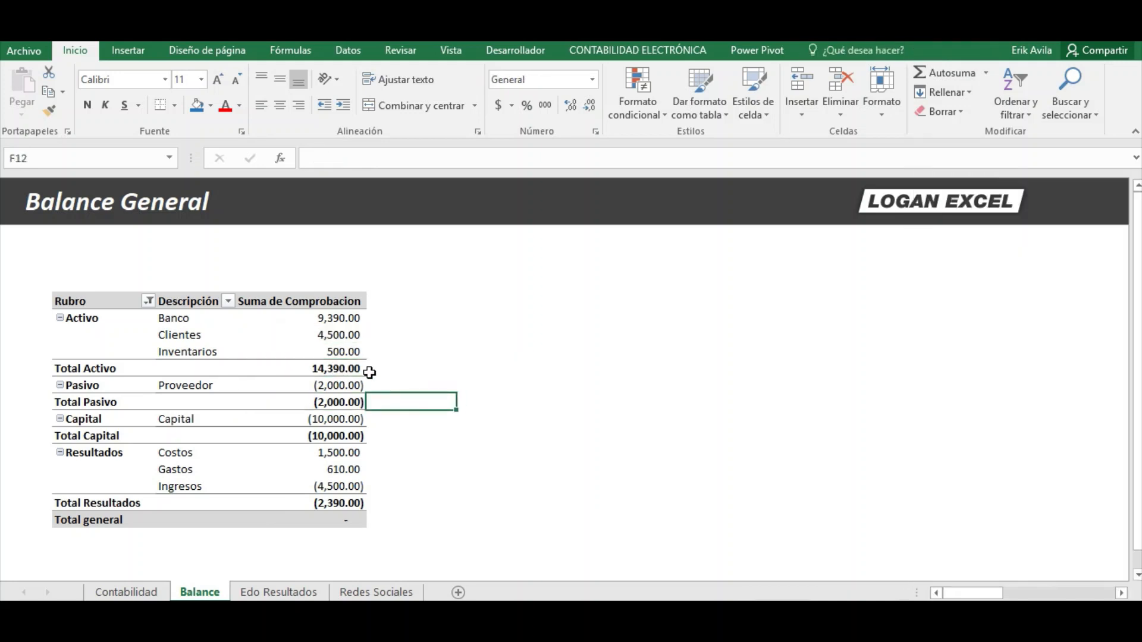
{"action": "left_click", "coordinate": [335, 415]}
In cell F12 of Balance, enter a formula adding the pivot's Total Pasivo, Total Capital and Total Resultados amounts.
{"action": "left_click", "coordinate": [370, 402]}
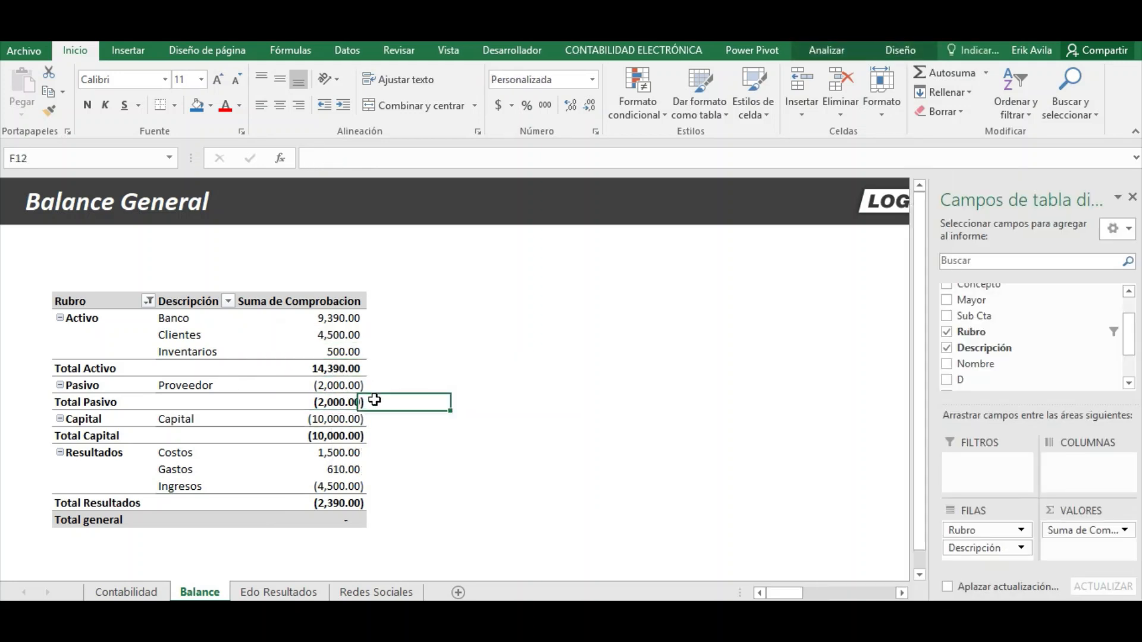
{"action": "type", "text": "+"}
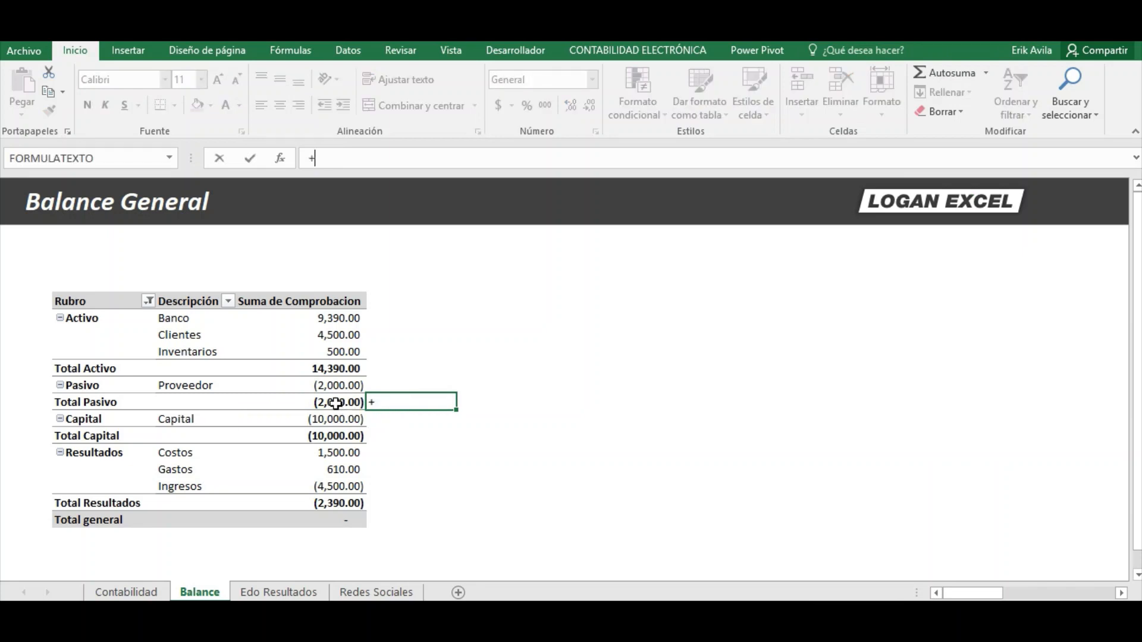
{"action": "left_click", "coordinate": [336, 403]}
{"action": "type", "text": "+"}
{"action": "left_click", "coordinate": [337, 434]}
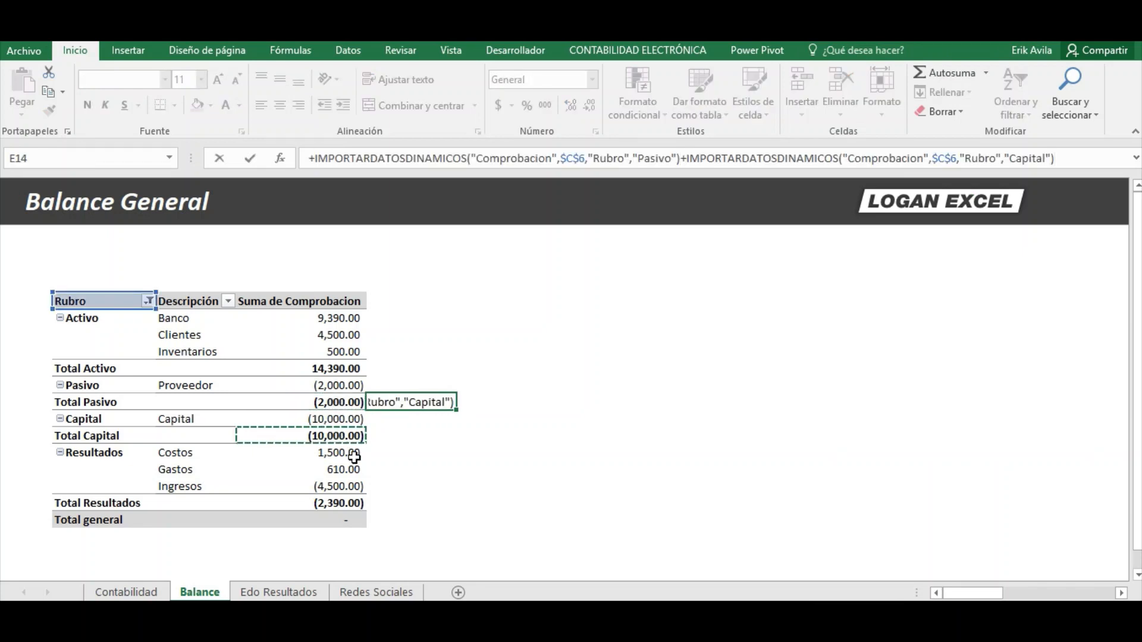
{"action": "type", "text": "+"}
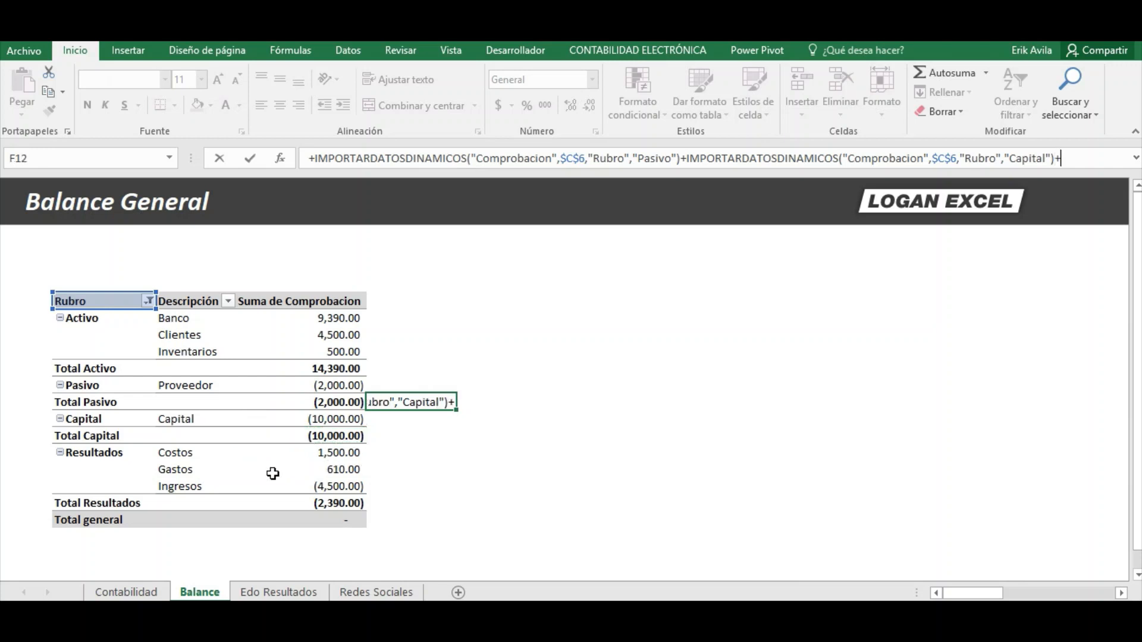
{"action": "left_click", "coordinate": [315, 504]}
{"action": "key", "text": "Return"}
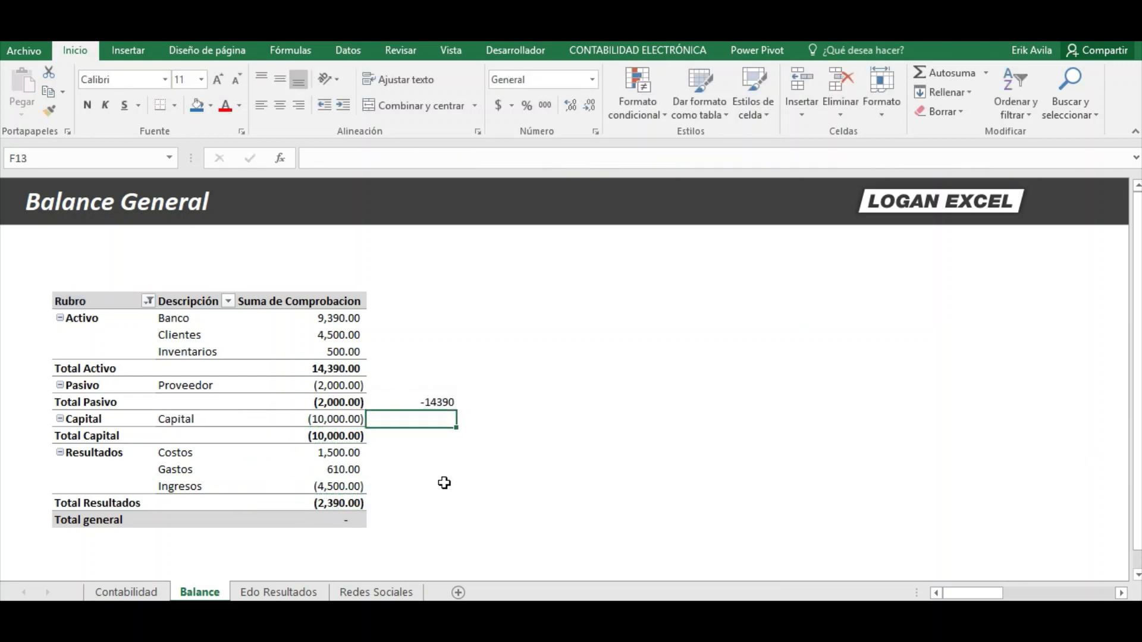
Give the check sum in F12 the thousands-separator format.
{"action": "left_click", "coordinate": [444, 483]}
{"action": "left_click", "coordinate": [441, 404]}
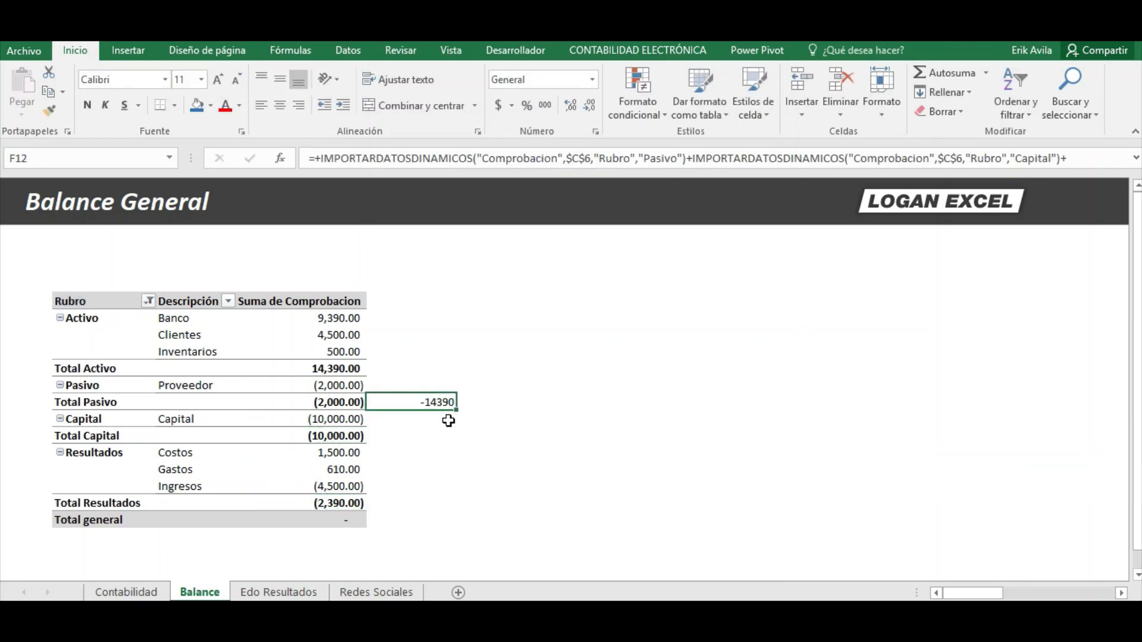
{"action": "left_click", "coordinate": [353, 367]}
{"action": "left_click", "coordinate": [438, 403]}
{"action": "left_click", "coordinate": [546, 106]}
{"action": "left_click", "coordinate": [440, 451]}
{"action": "left_click", "coordinate": [437, 404]}
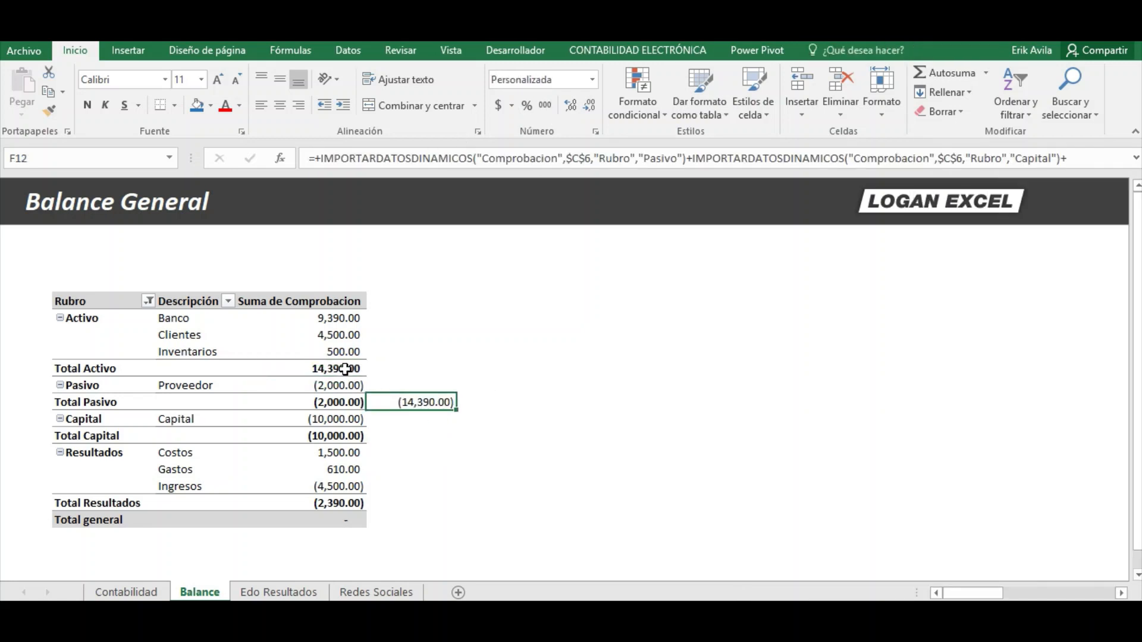
Compare the pivot's Total Activo and Total general amounts with the check sum in F12.
{"action": "left_click", "coordinate": [345, 369]}
{"action": "left_click", "coordinate": [327, 520]}
{"action": "left_click", "coordinate": [74, 521]}
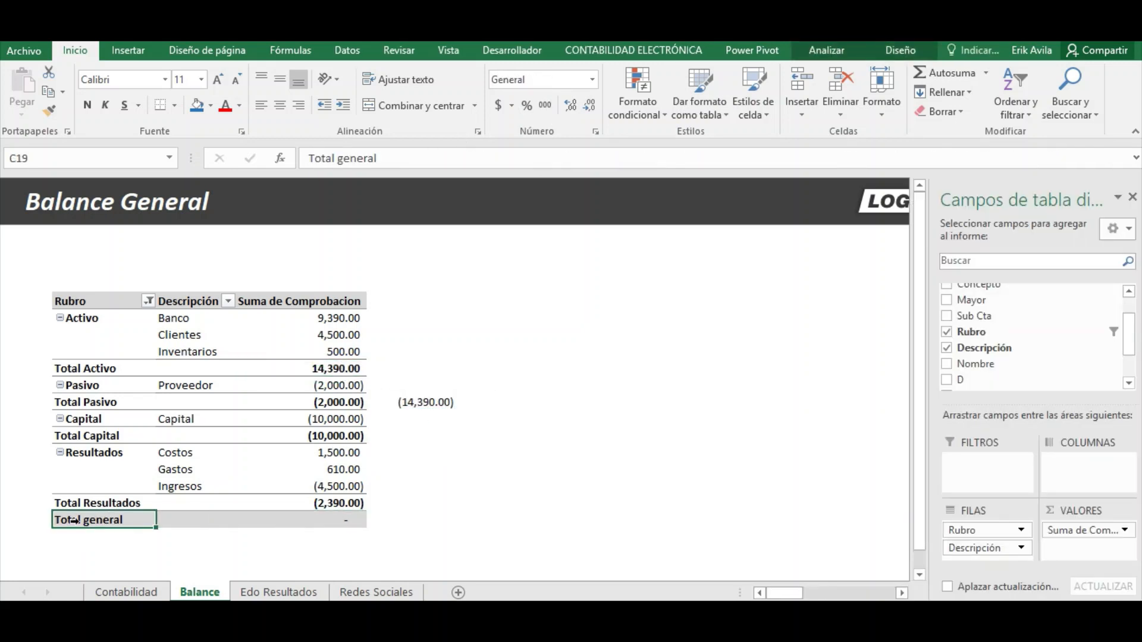
{"action": "left_click", "coordinate": [344, 523]}
{"action": "key", "text": "Delete"}
{"action": "key", "text": "Return"}
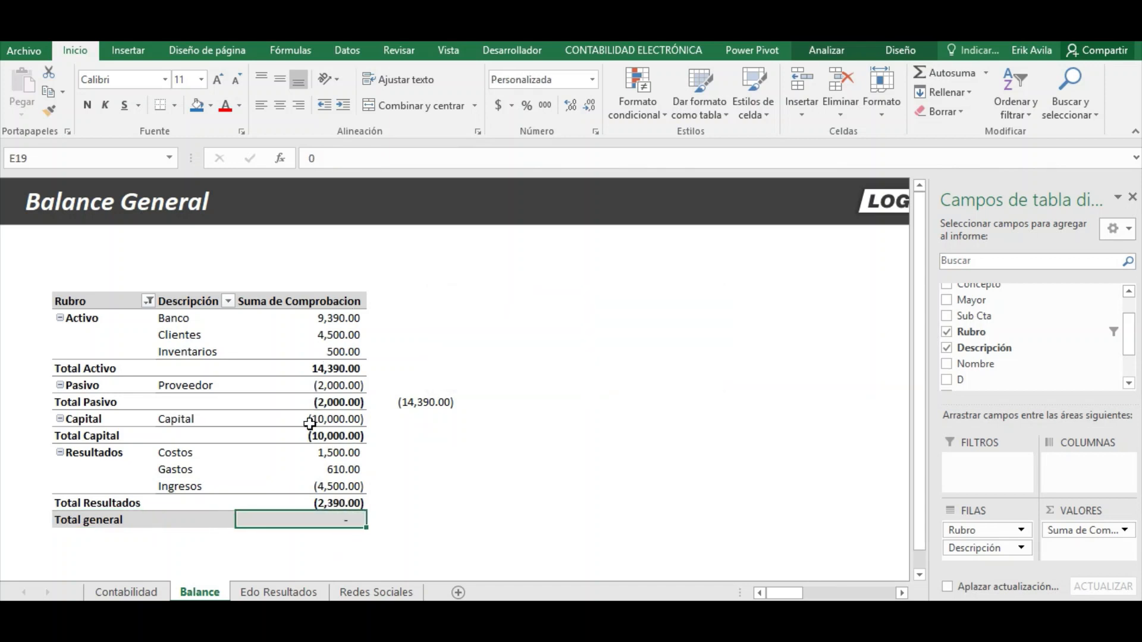
{"action": "left_click", "coordinate": [336, 369]}
Delete the check formula from cell F12 beside the Balance pivot table.
{"action": "left_click", "coordinate": [428, 403]}
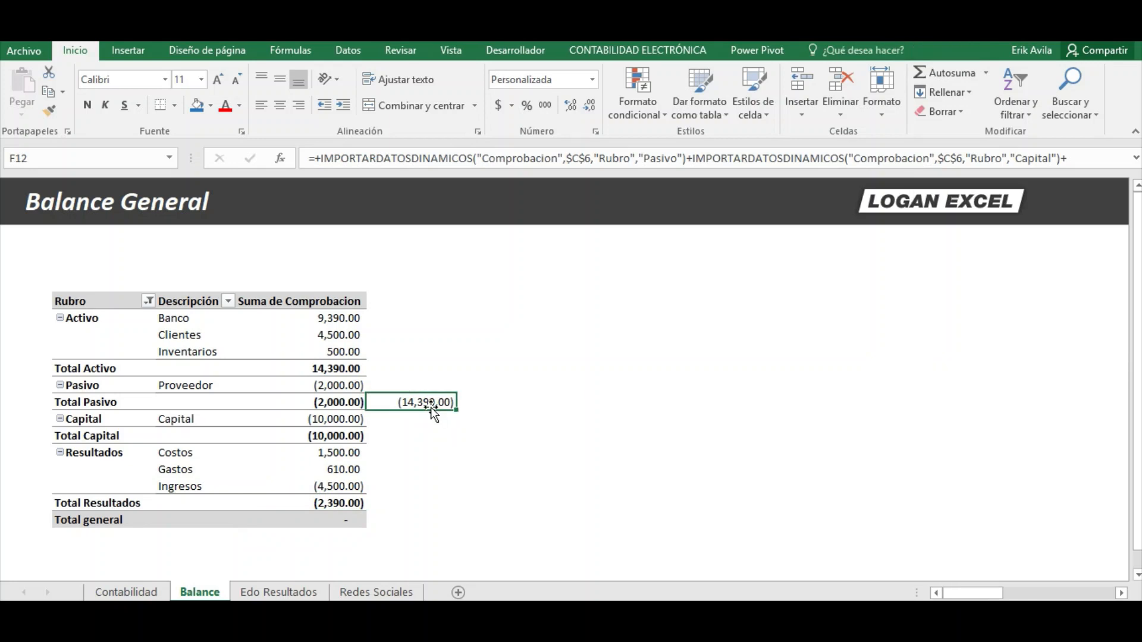
{"action": "key", "text": "Delete"}
{"action": "left_click", "coordinate": [291, 369]}
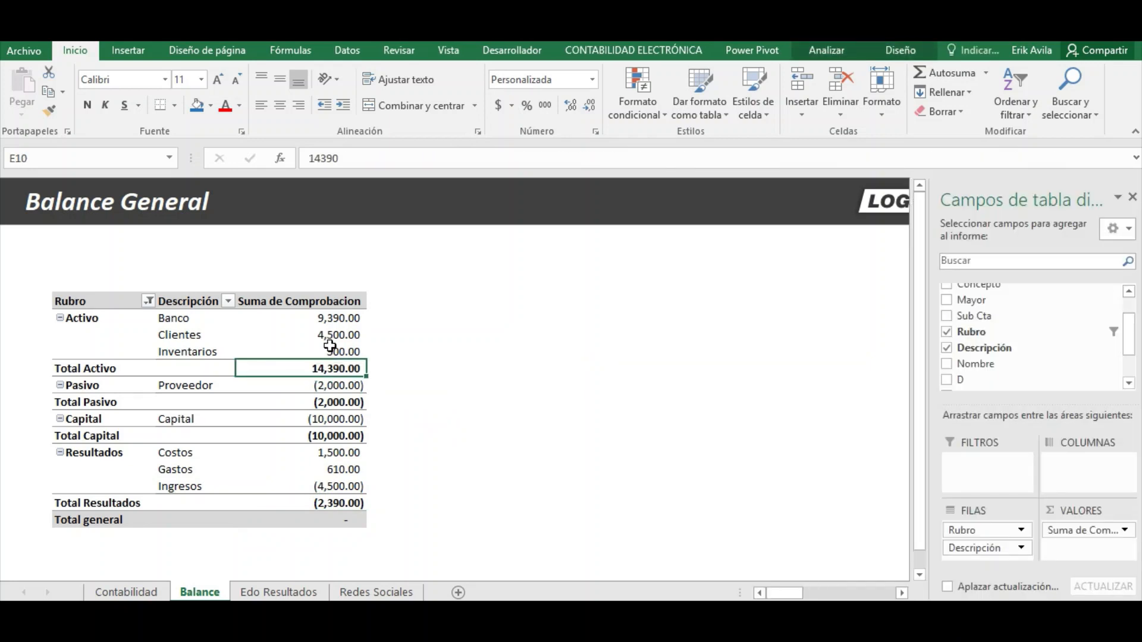
{"action": "mouse_move", "coordinate": [330, 346]}
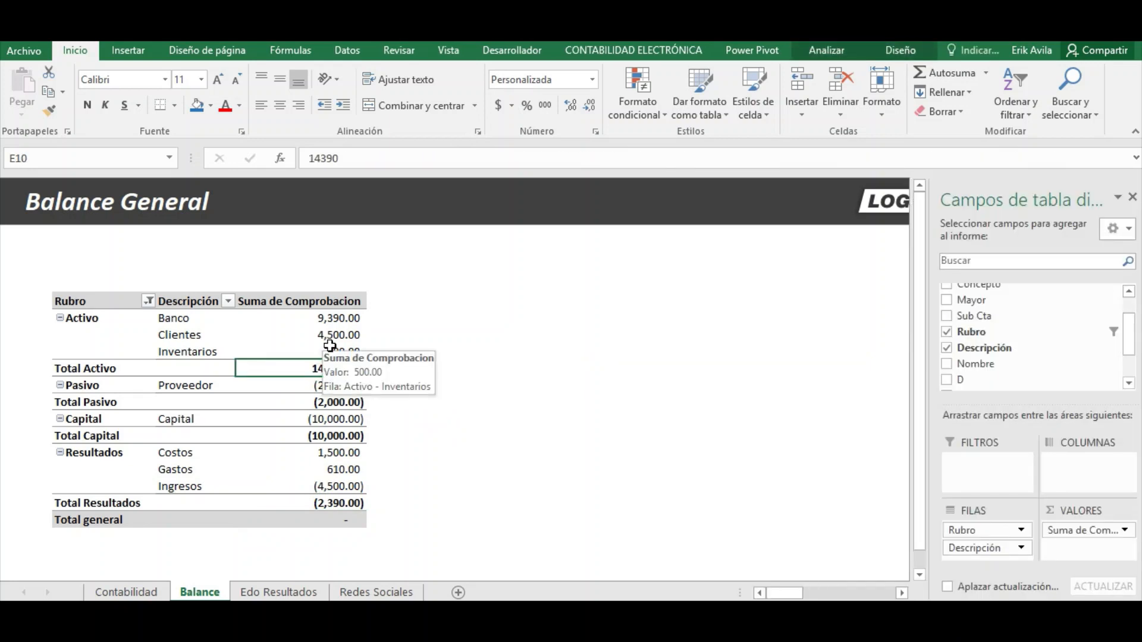
{"action": "left_click", "coordinate": [425, 451]}
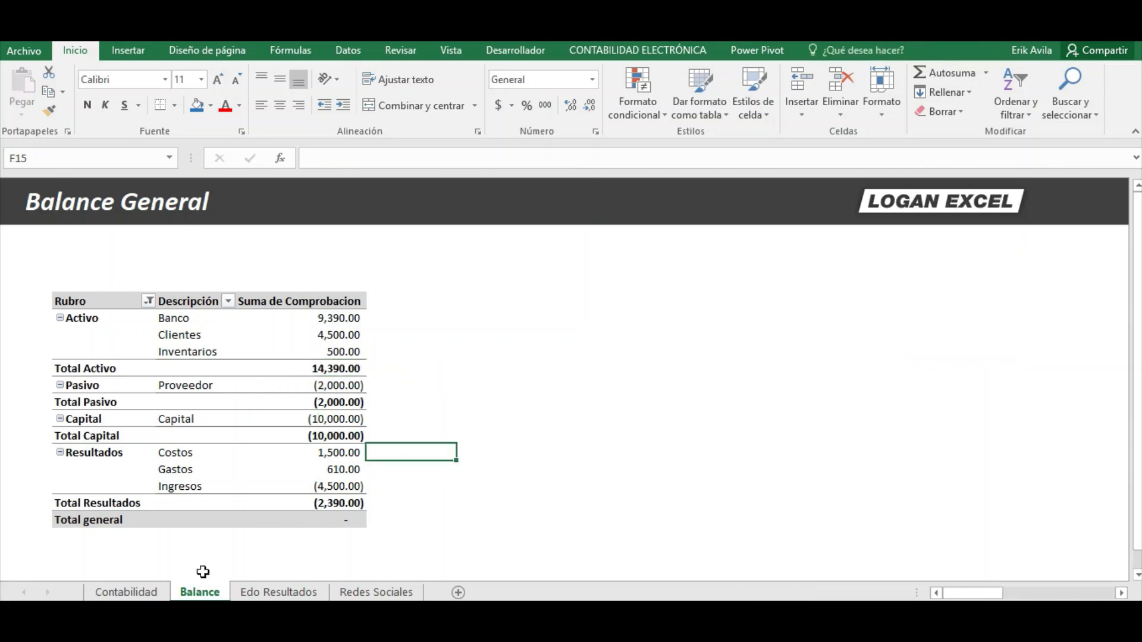
Create a pivot table from TablaContabilidad on the existing Edo Resultados sheet at cell C6.
{"action": "left_click", "coordinate": [153, 592]}
{"action": "left_click", "coordinate": [371, 409]}
{"action": "left_click", "coordinate": [295, 321]}
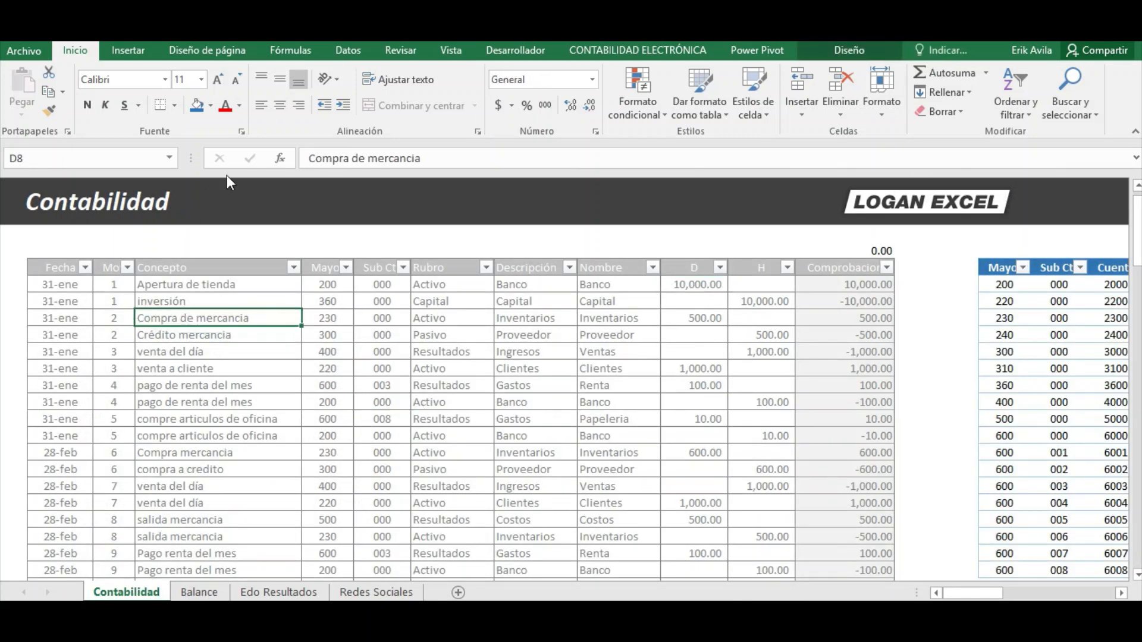
{"action": "left_click", "coordinate": [452, 334]}
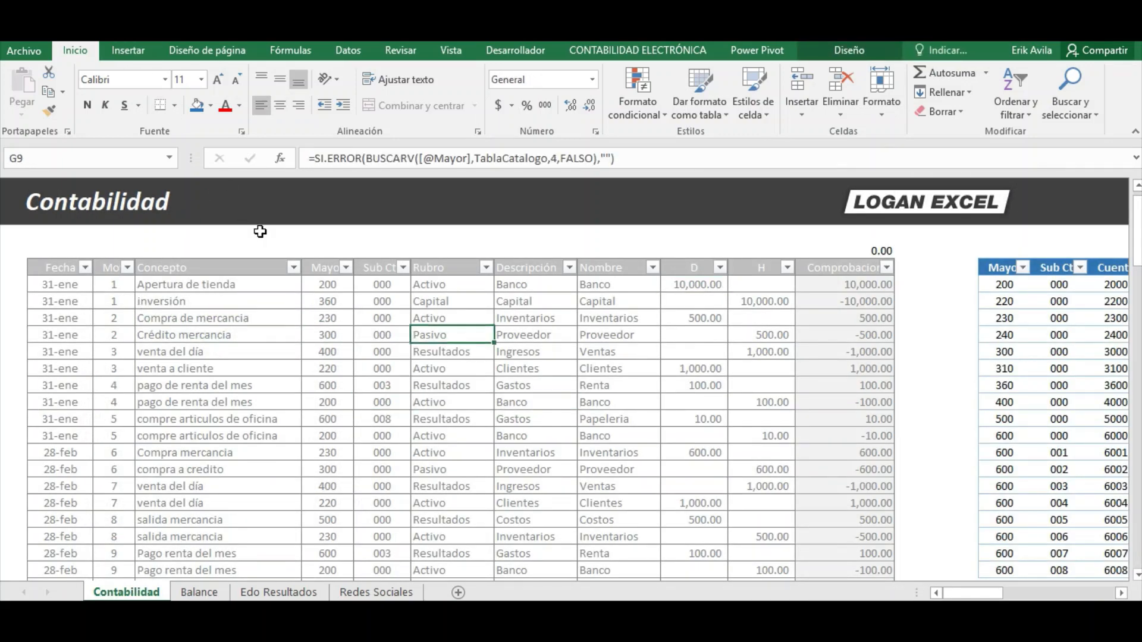
{"action": "left_click", "coordinate": [128, 51]}
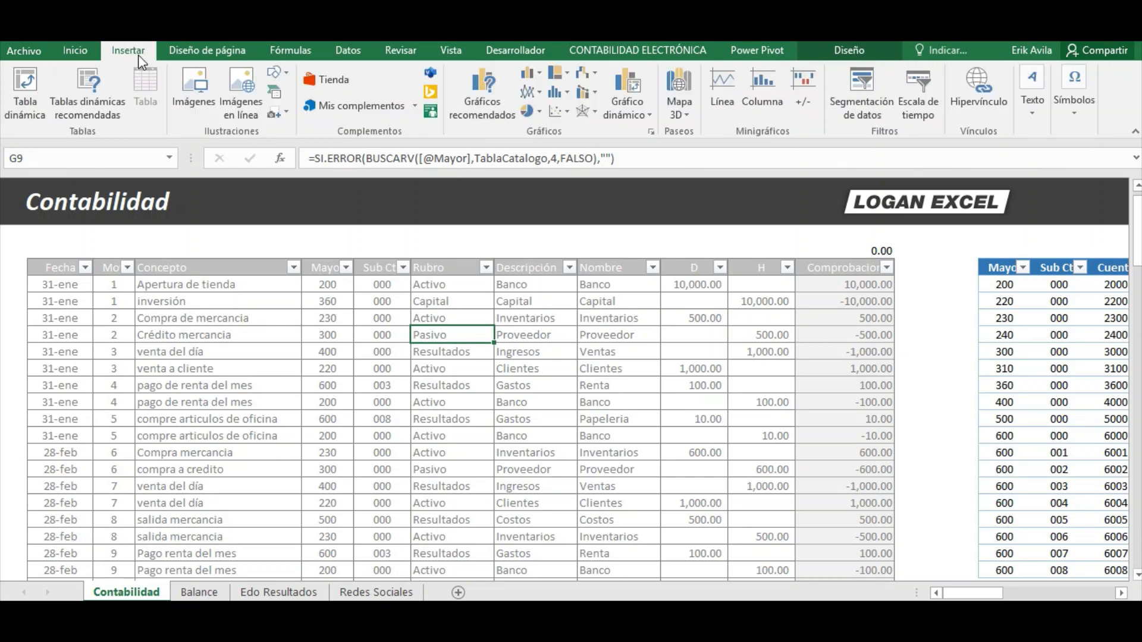
{"action": "left_click", "coordinate": [24, 90]}
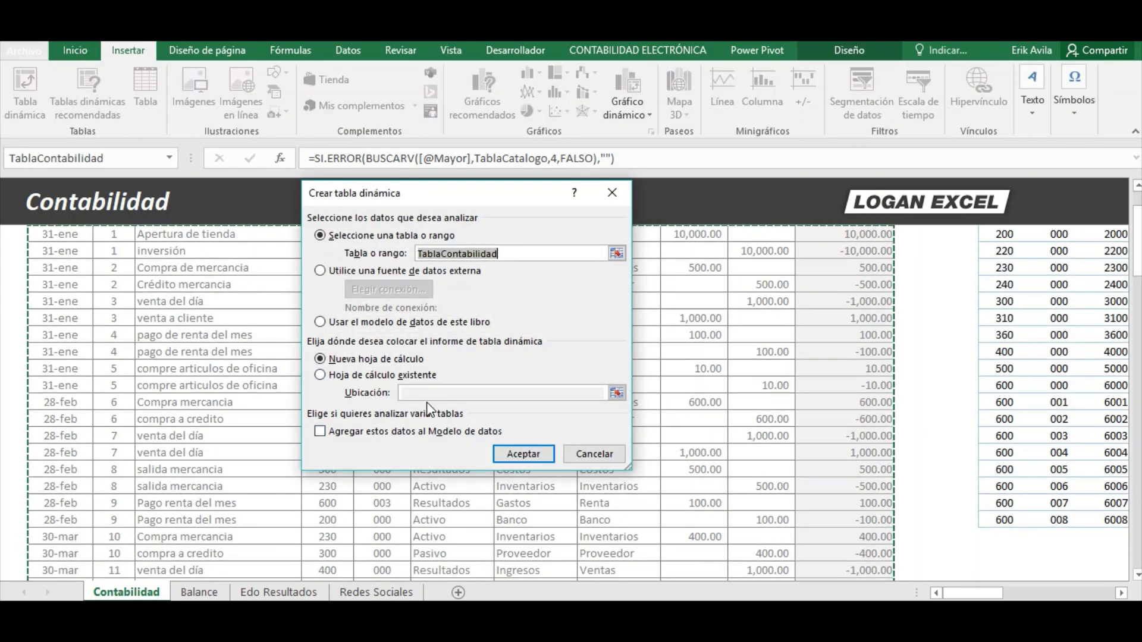
{"action": "left_click", "coordinate": [348, 375]}
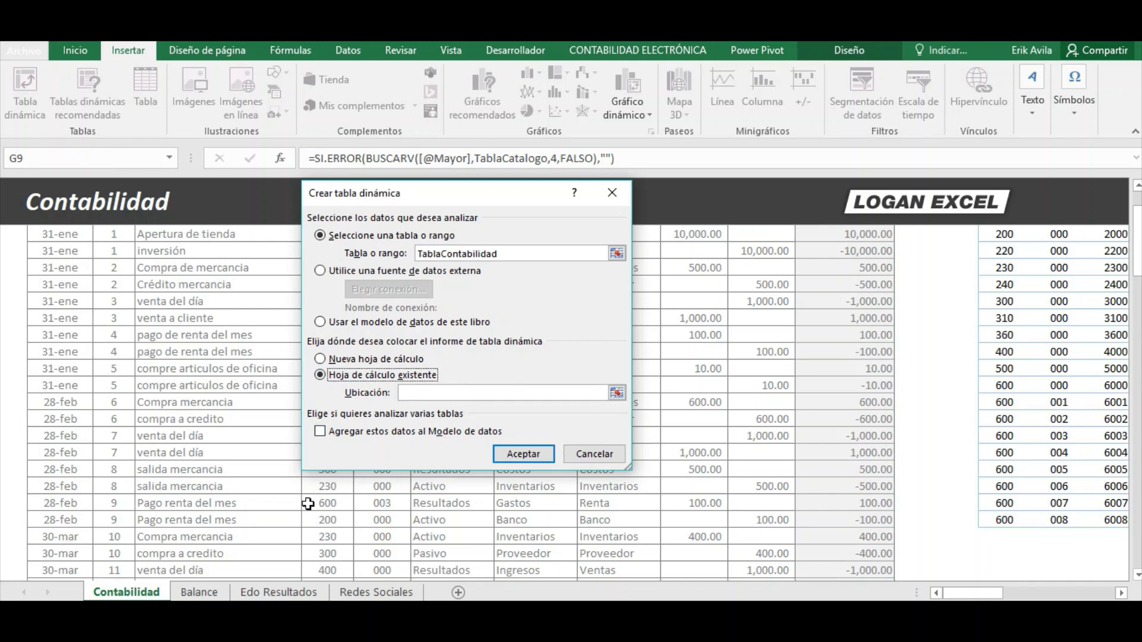
{"action": "left_click", "coordinate": [266, 592]}
{"action": "left_click", "coordinate": [129, 298]}
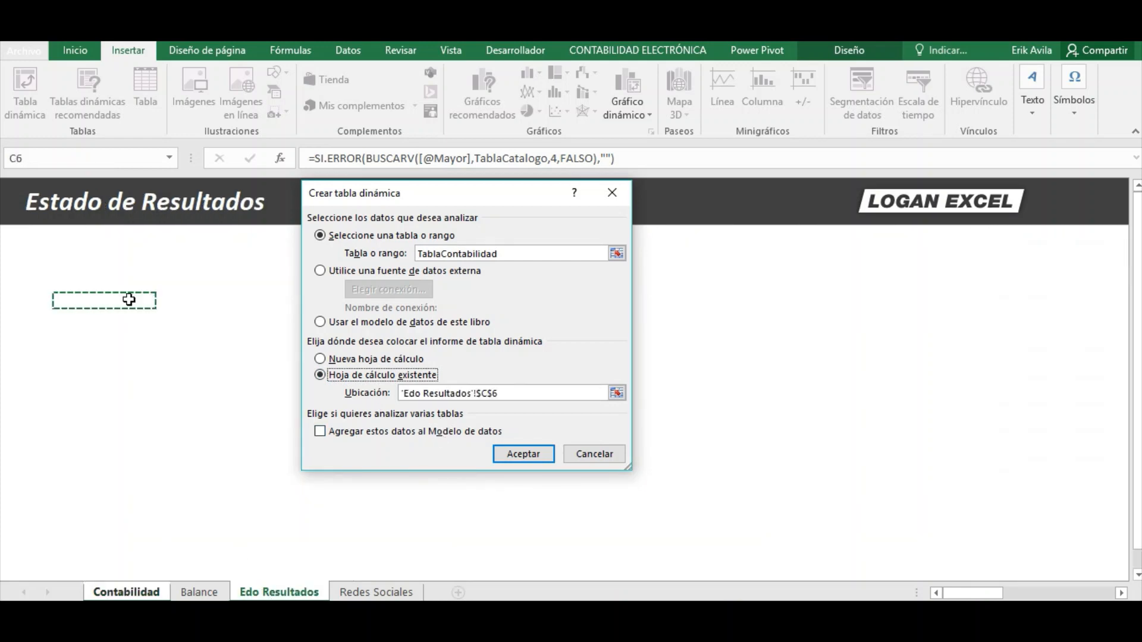
{"action": "left_click", "coordinate": [512, 454]}
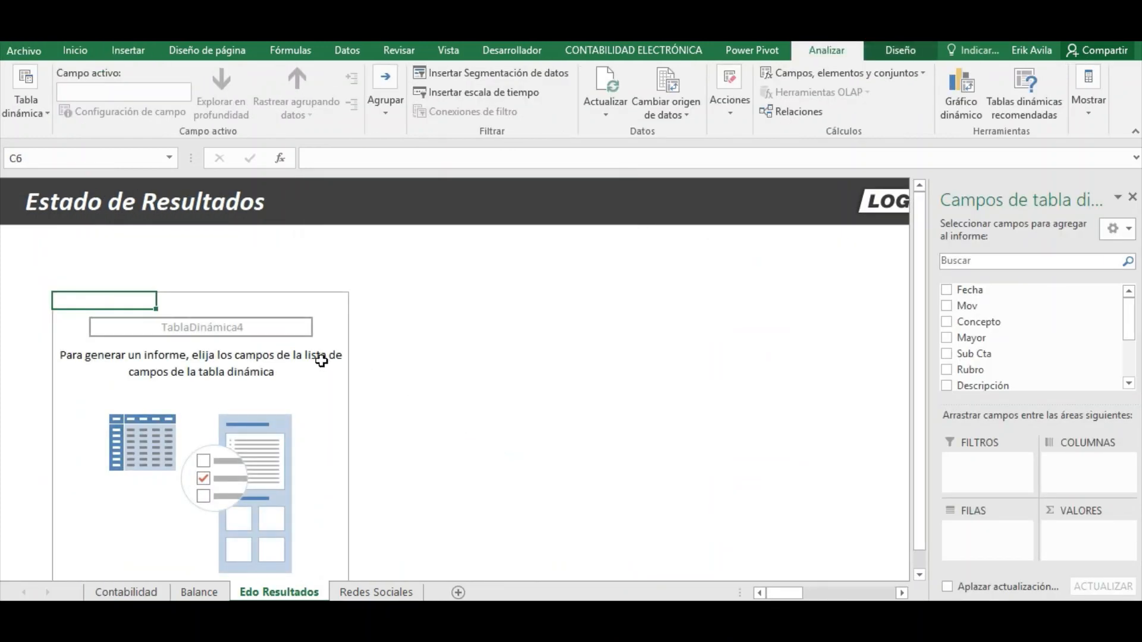
Add the Rubro field to the new pivot table's rows and filter it to show only Resultados.
{"action": "left_click", "coordinate": [321, 364]}
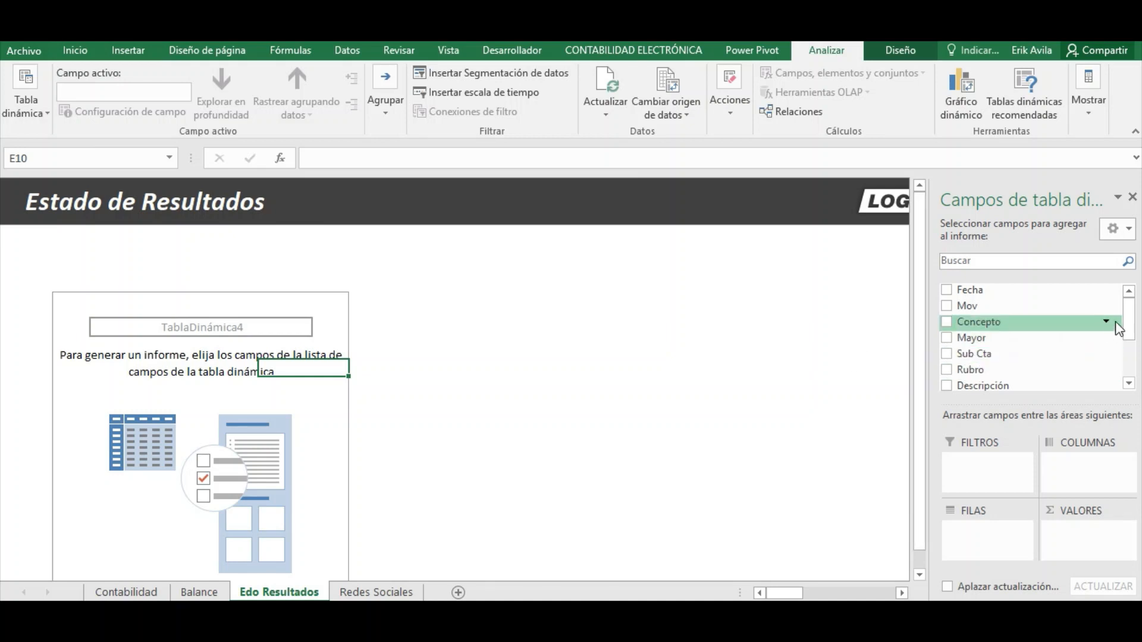
{"action": "scroll", "coordinate": [987, 375], "scroll_direction": "down", "scroll_amount": 1}
{"action": "left_click_drag", "start_coordinate": [983, 360], "coordinate": [1005, 542]}
{"action": "left_click", "coordinate": [149, 302]}
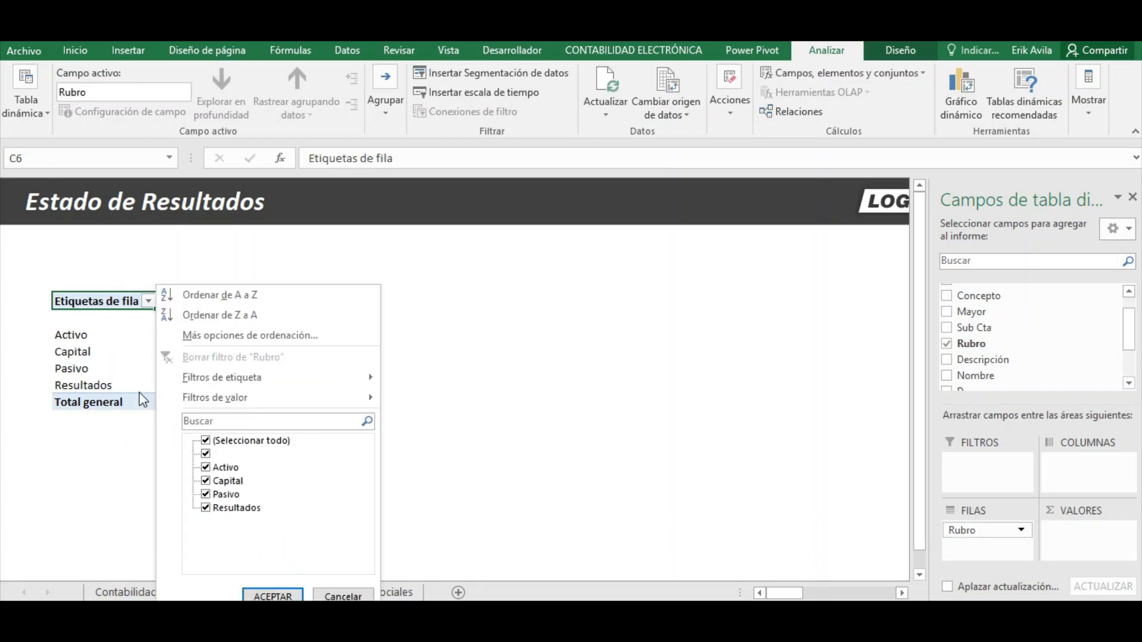
{"action": "left_click", "coordinate": [205, 440]}
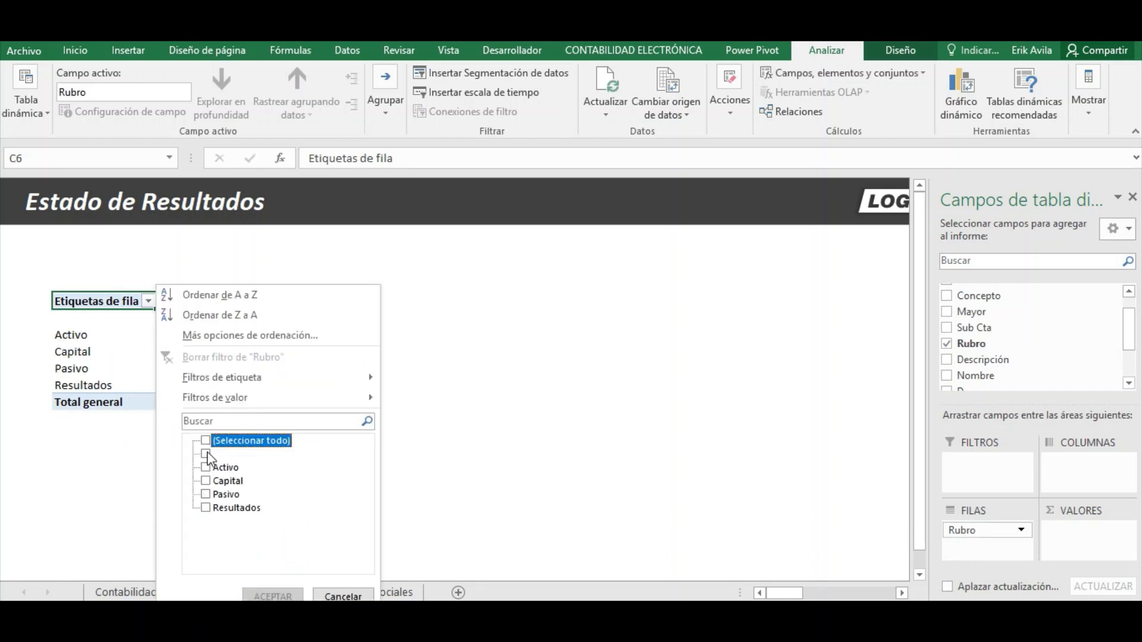
{"action": "left_click", "coordinate": [206, 509]}
{"action": "left_click", "coordinate": [273, 596]}
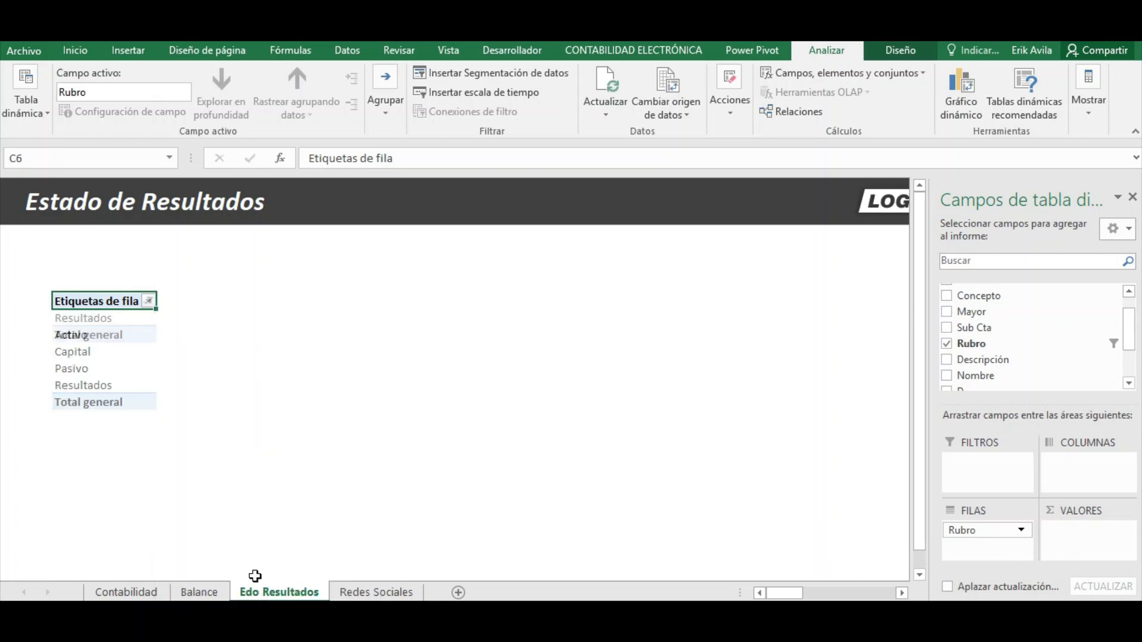
Add the Descripción and Nombre fields below Rubro in the pivot table's rows.
{"action": "left_click_drag", "start_coordinate": [1130, 330], "coordinate": [1136, 356]}
{"action": "left_click_drag", "start_coordinate": [985, 312], "coordinate": [986, 548]}
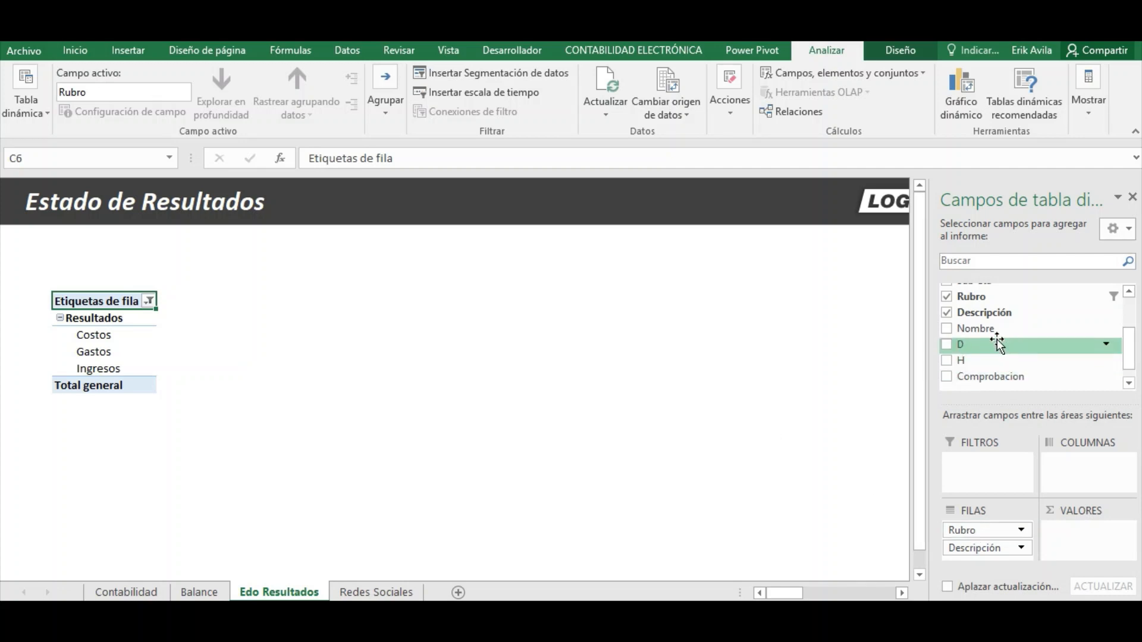
{"action": "left_click_drag", "start_coordinate": [991, 333], "coordinate": [1018, 562]}
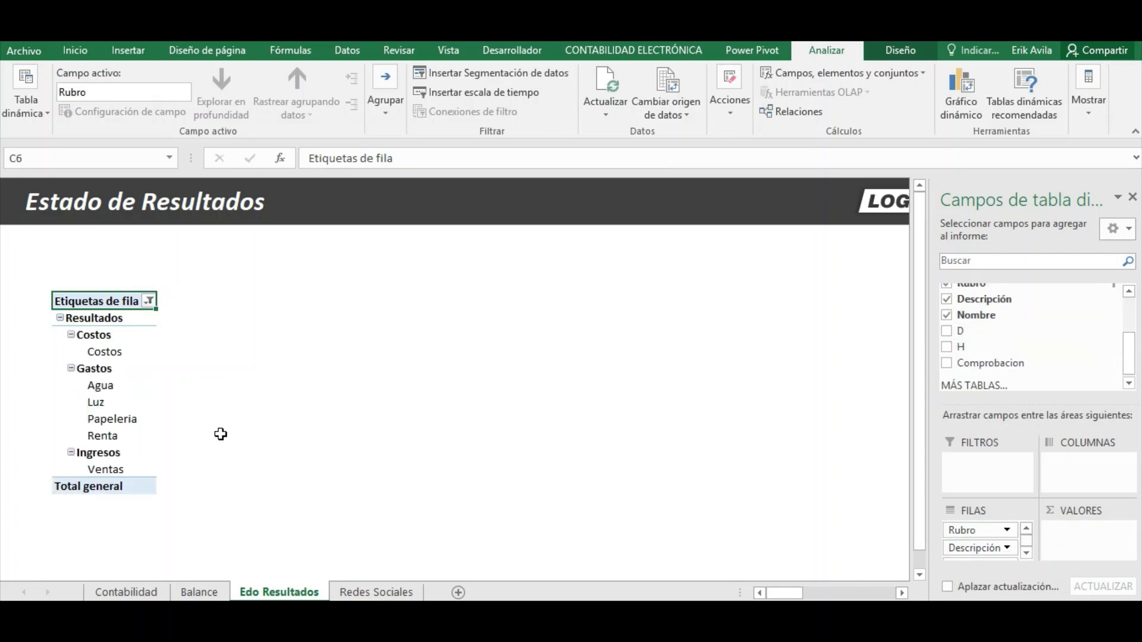
Move the Ingresos group above Costos so the pivot rows read Ingresos, Costos, Gastos.
{"action": "left_click", "coordinate": [97, 454]}
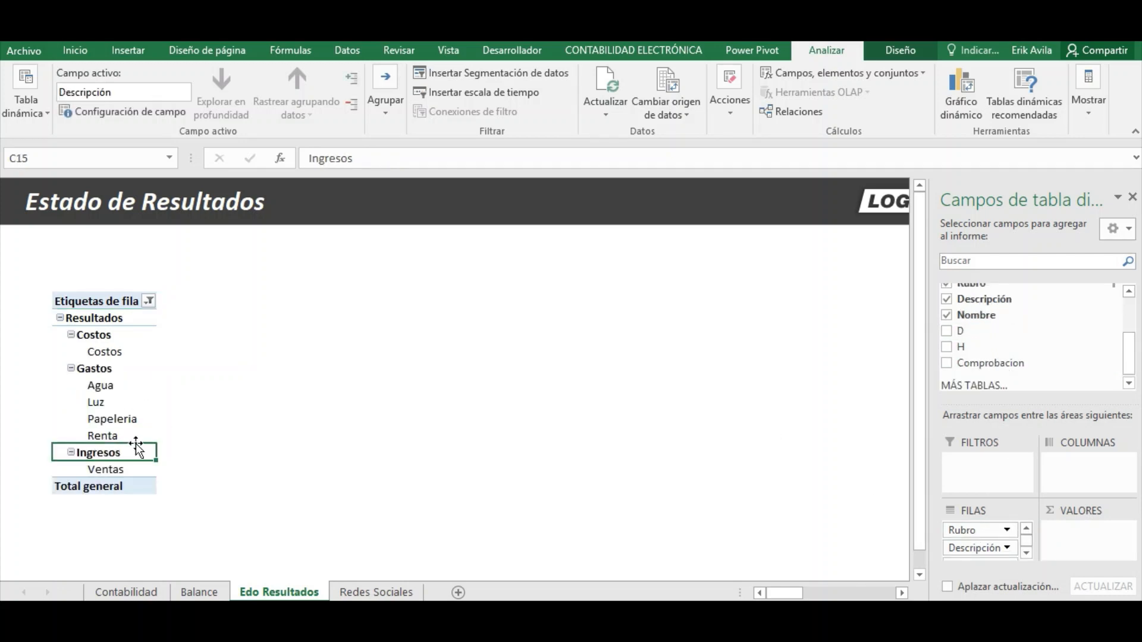
{"action": "left_click_drag", "start_coordinate": [145, 451], "coordinate": [157, 352]}
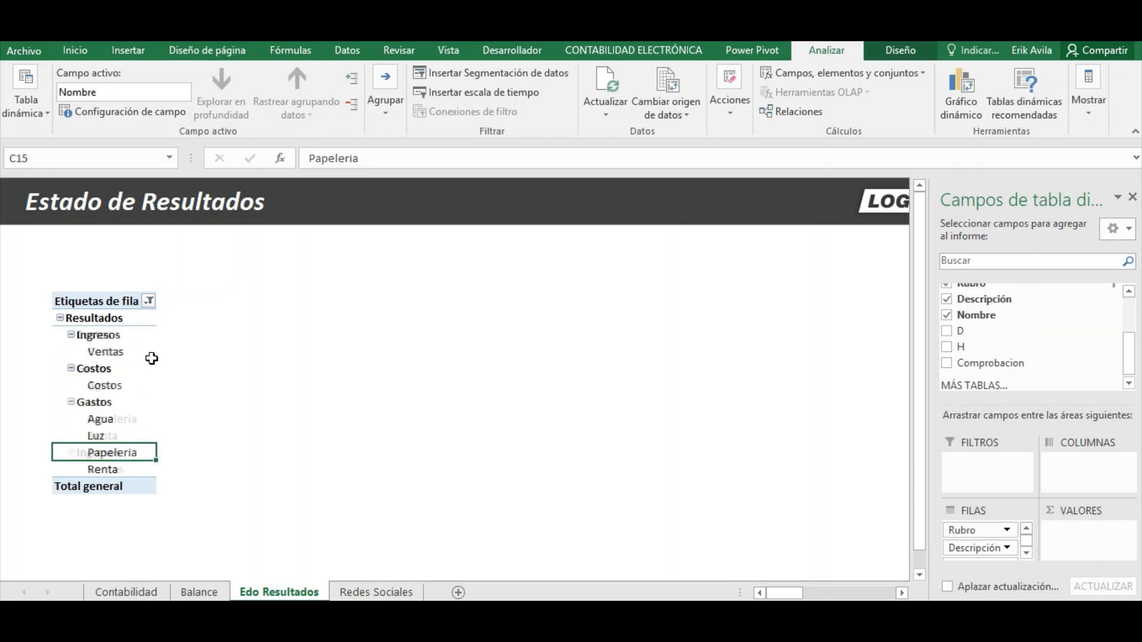
{"action": "left_click", "coordinate": [113, 373]}
{"action": "left_click", "coordinate": [117, 403]}
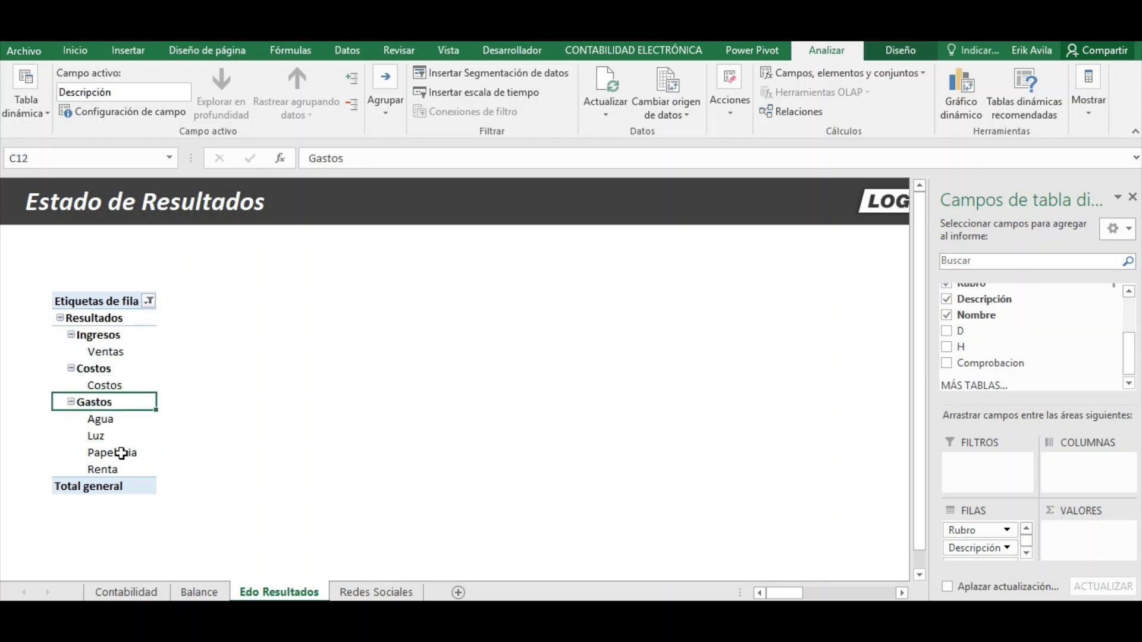
{"action": "left_click", "coordinate": [122, 451]}
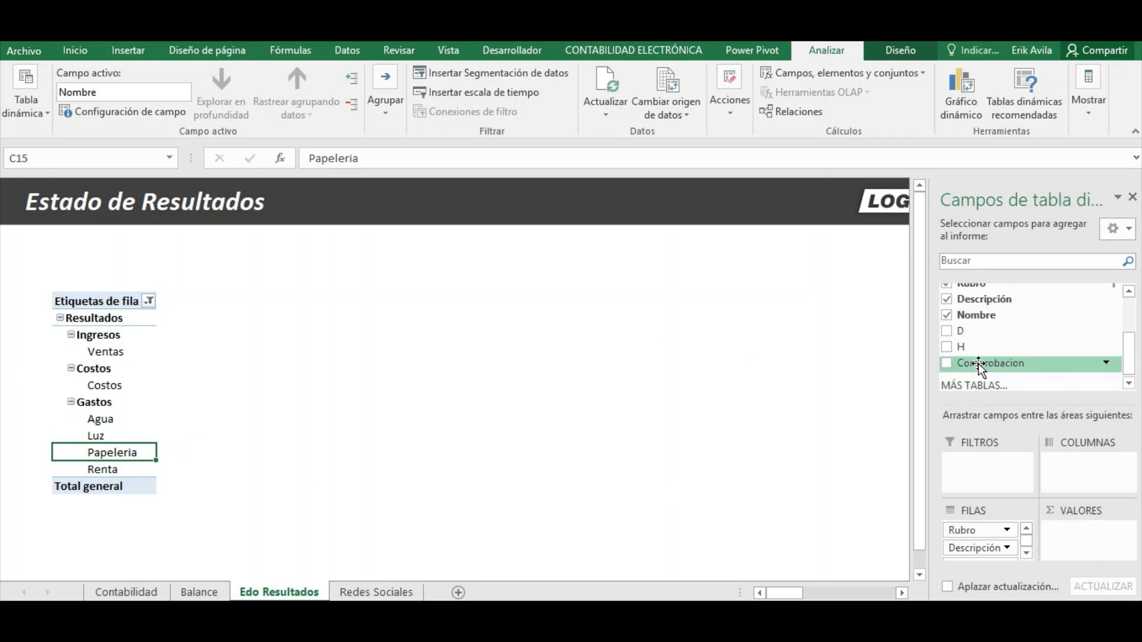
Add Comprobacion to the pivot table's values and format the amounts in comma style with thousands separators.
{"action": "left_click_drag", "start_coordinate": [979, 366], "coordinate": [1091, 538]}
{"action": "left_click_drag", "start_coordinate": [244, 316], "coordinate": [255, 485]}
{"action": "left_click", "coordinate": [75, 50]}
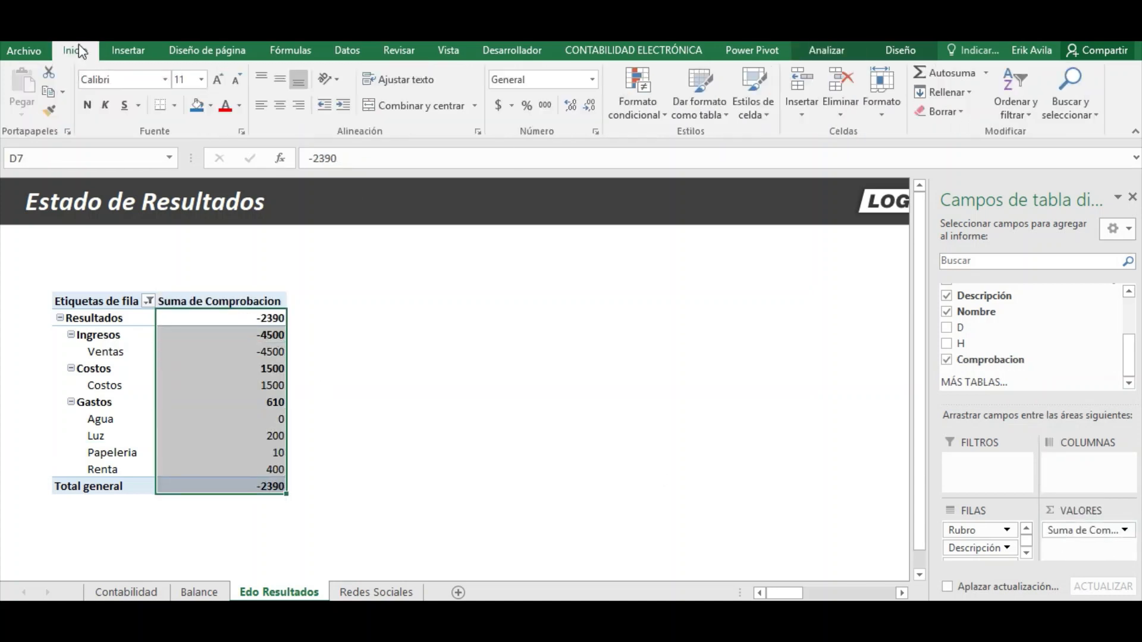
{"action": "left_click", "coordinate": [544, 105]}
{"action": "left_click", "coordinate": [250, 435]}
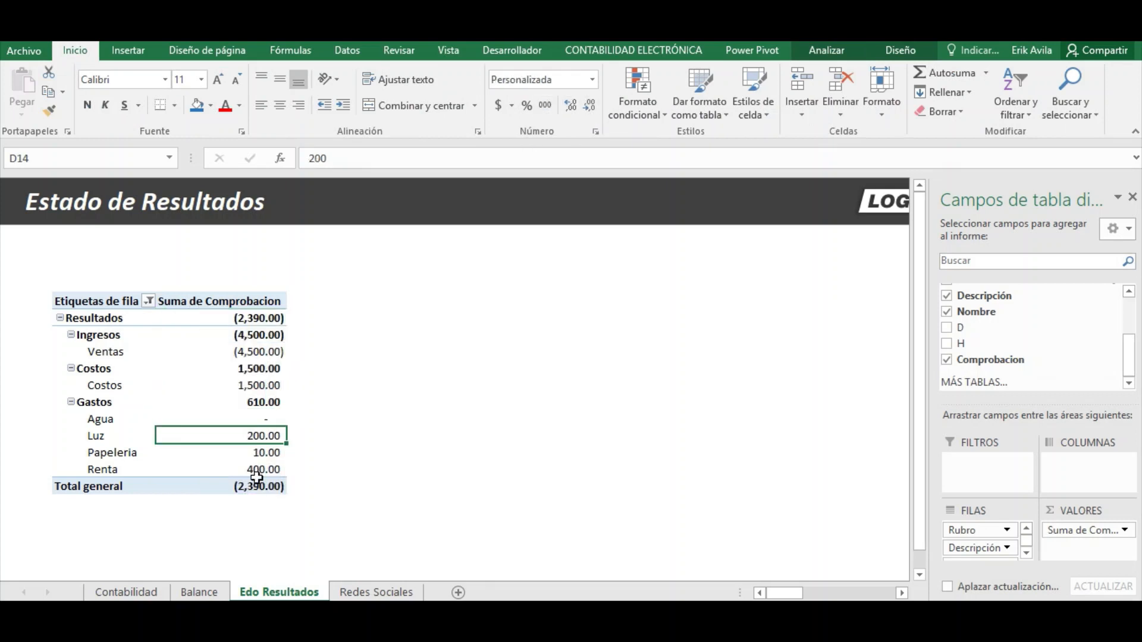
Compare the Edo Resultados pivot's Total general with Total Resultados on the Balance sheet.
{"action": "left_click", "coordinate": [261, 486]}
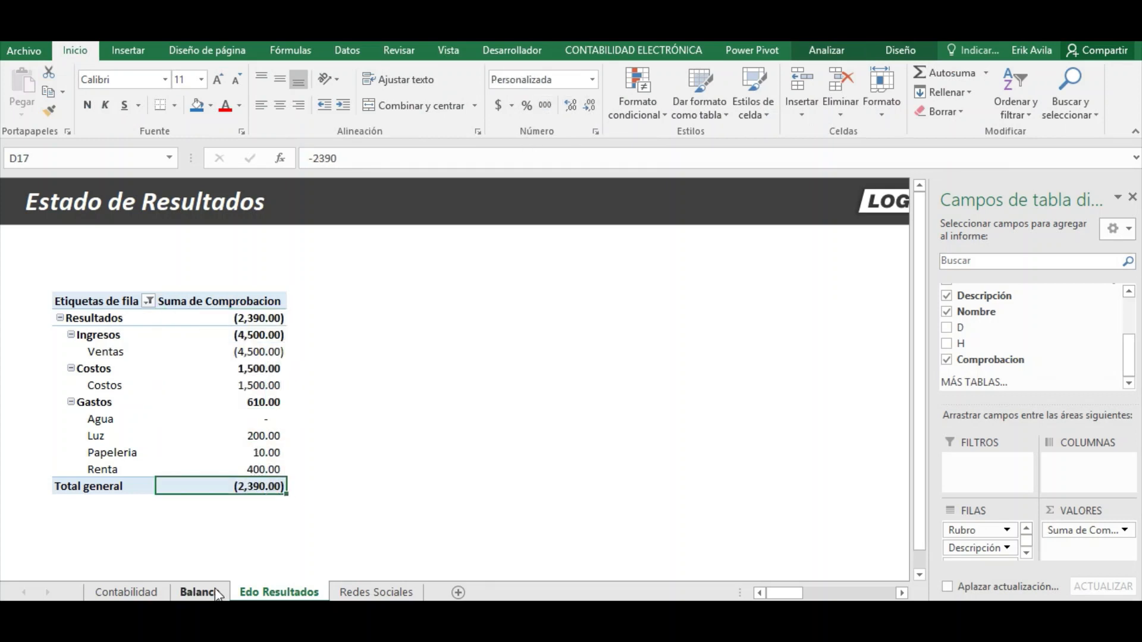
{"action": "left_click", "coordinate": [199, 591]}
{"action": "left_click", "coordinate": [317, 506]}
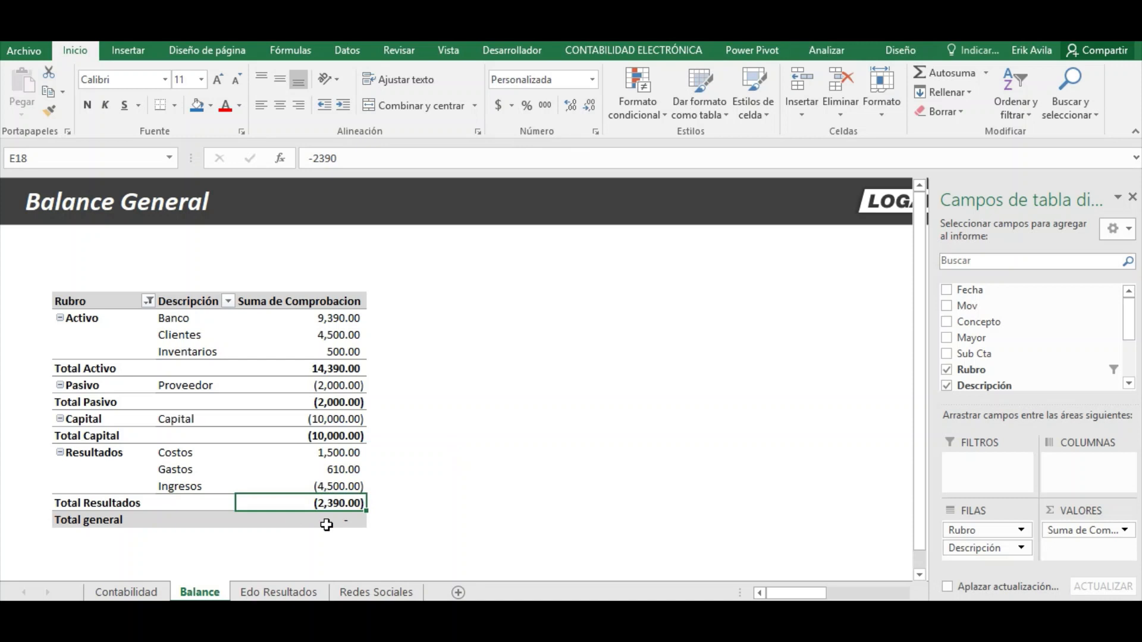
{"action": "left_click", "coordinate": [278, 592]}
{"action": "left_click", "coordinate": [253, 351]}
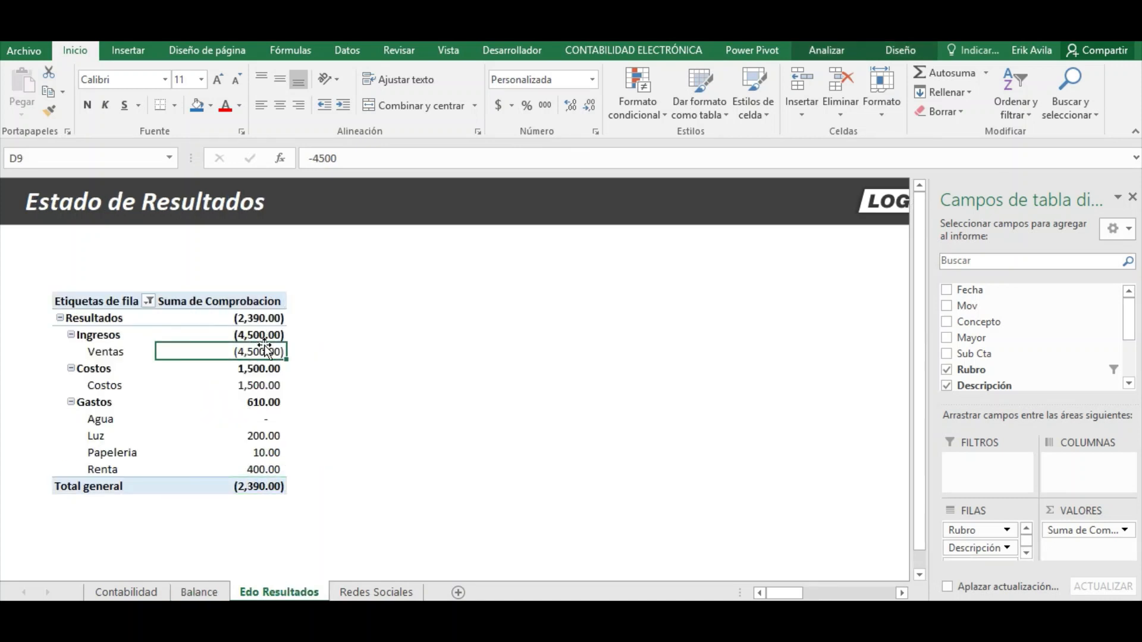
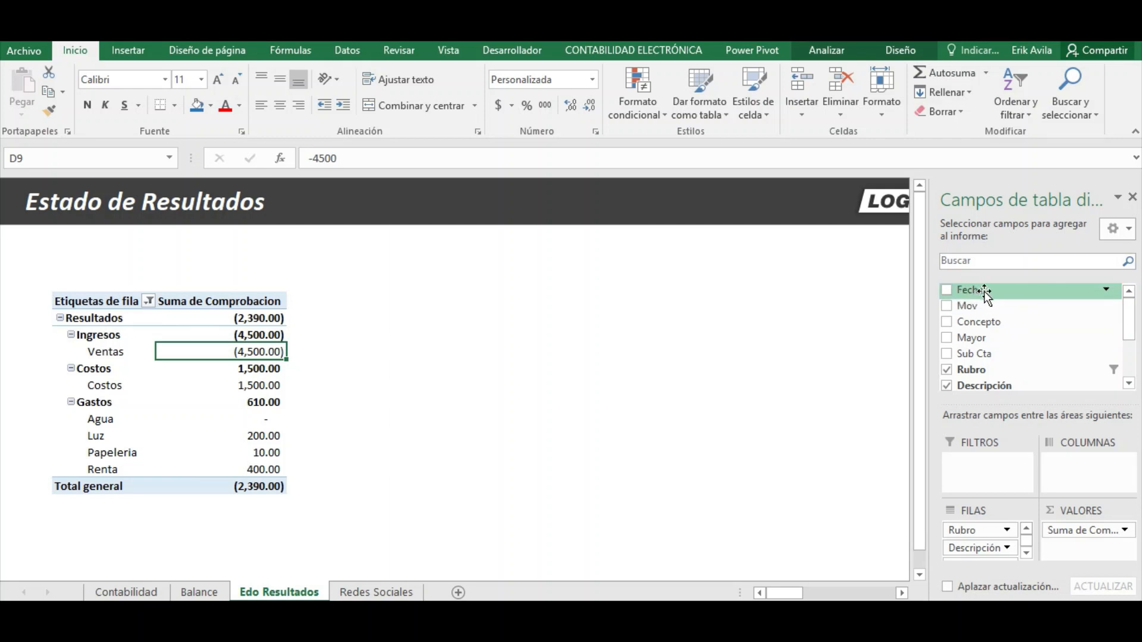
Add the Fecha field to the pivot table's columns to break the results down by month.
{"action": "left_click_drag", "start_coordinate": [982, 290], "coordinate": [1079, 471]}
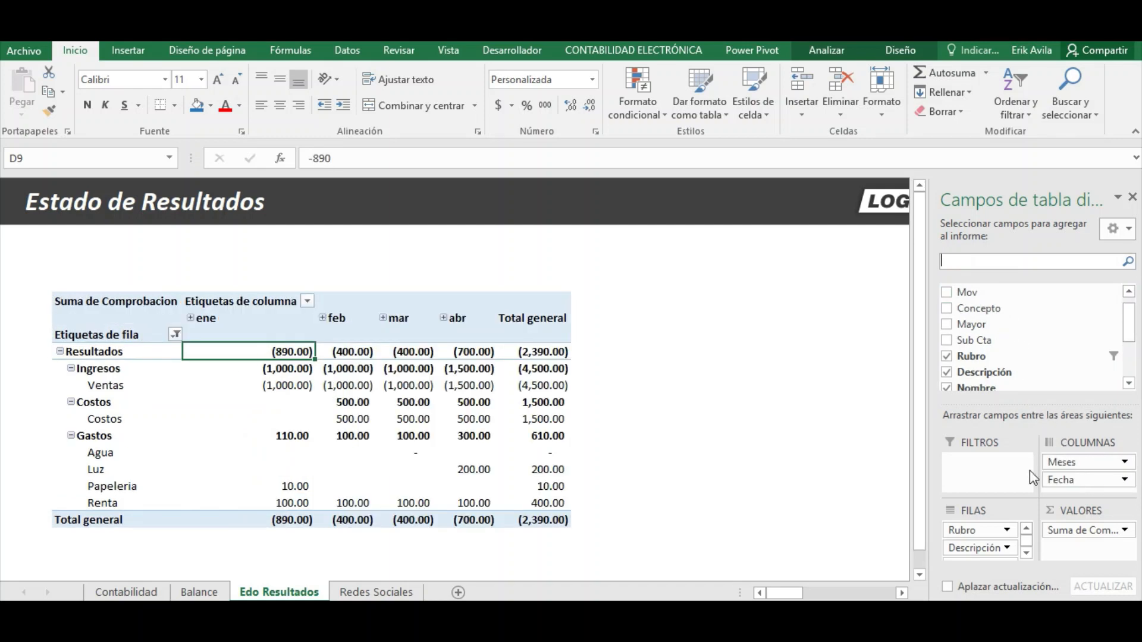
{"action": "left_click", "coordinate": [419, 404]}
{"action": "left_click", "coordinate": [246, 395]}
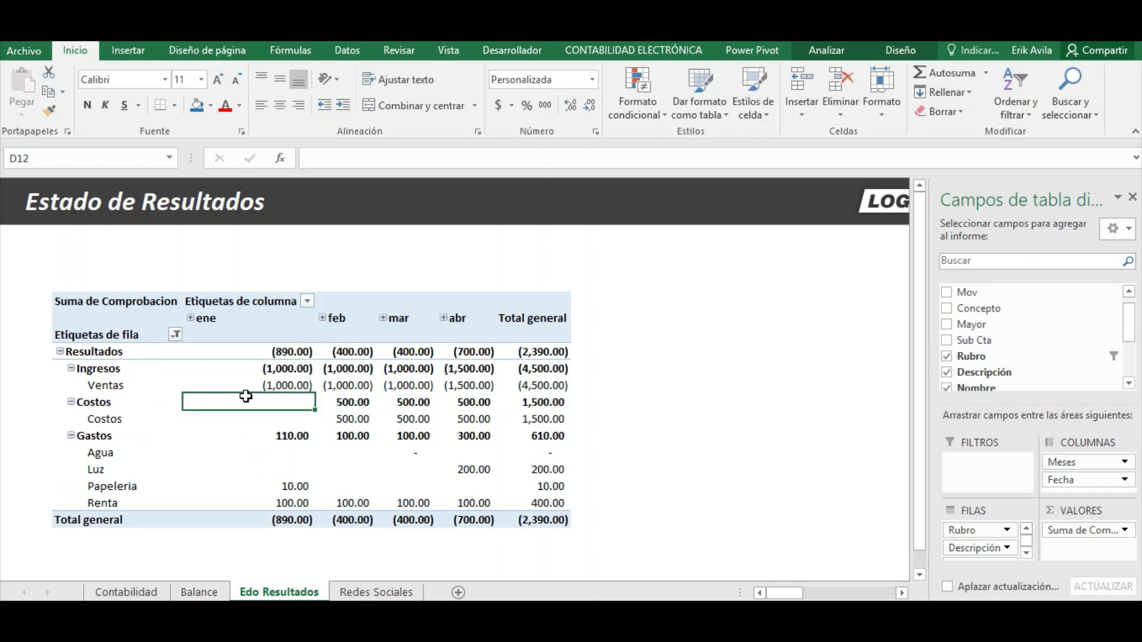
{"action": "left_click", "coordinate": [302, 331]}
{"action": "left_click", "coordinate": [304, 370]}
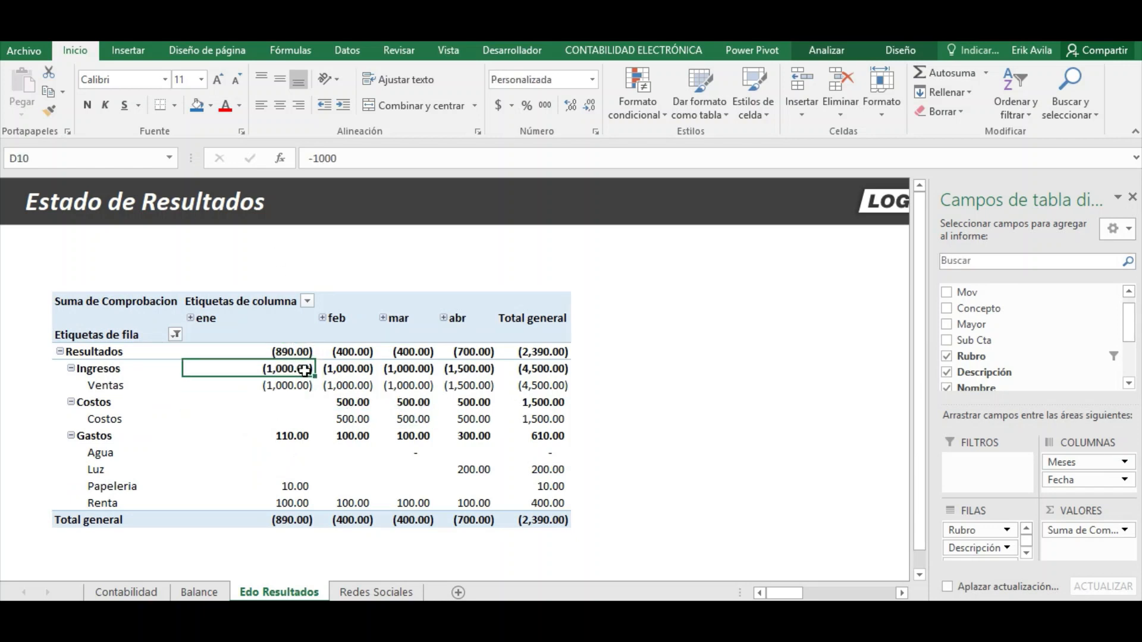
Examine the Resultados row month by month and the amounts in the Total general column.
{"action": "left_click", "coordinate": [281, 350]}
{"action": "mouse_move", "coordinate": [285, 366]}
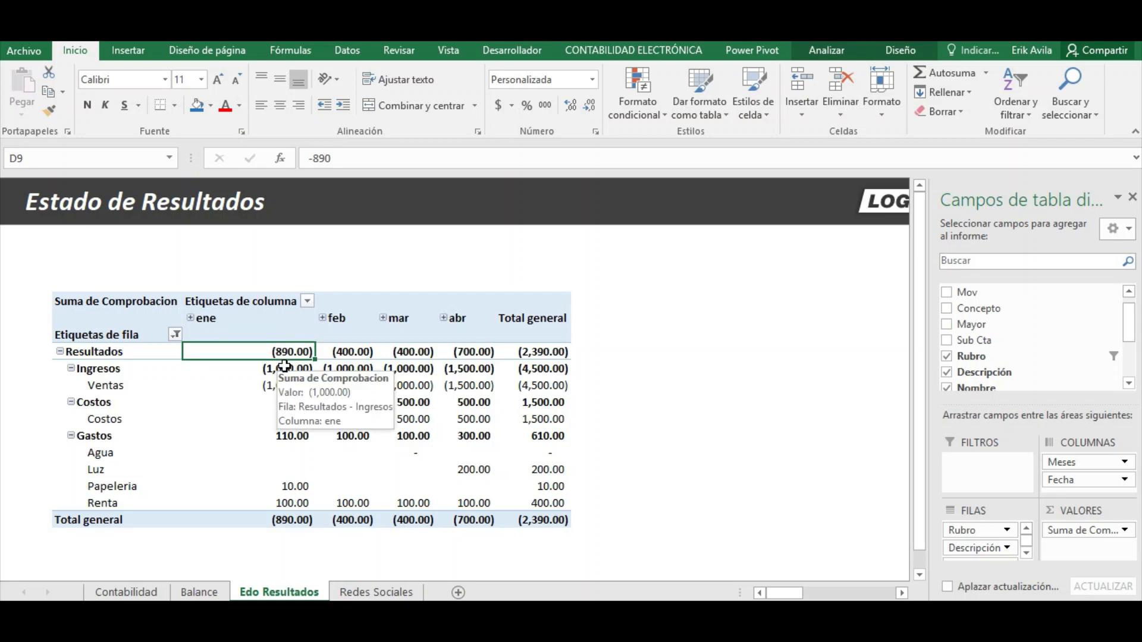
{"action": "left_click", "coordinate": [342, 355]}
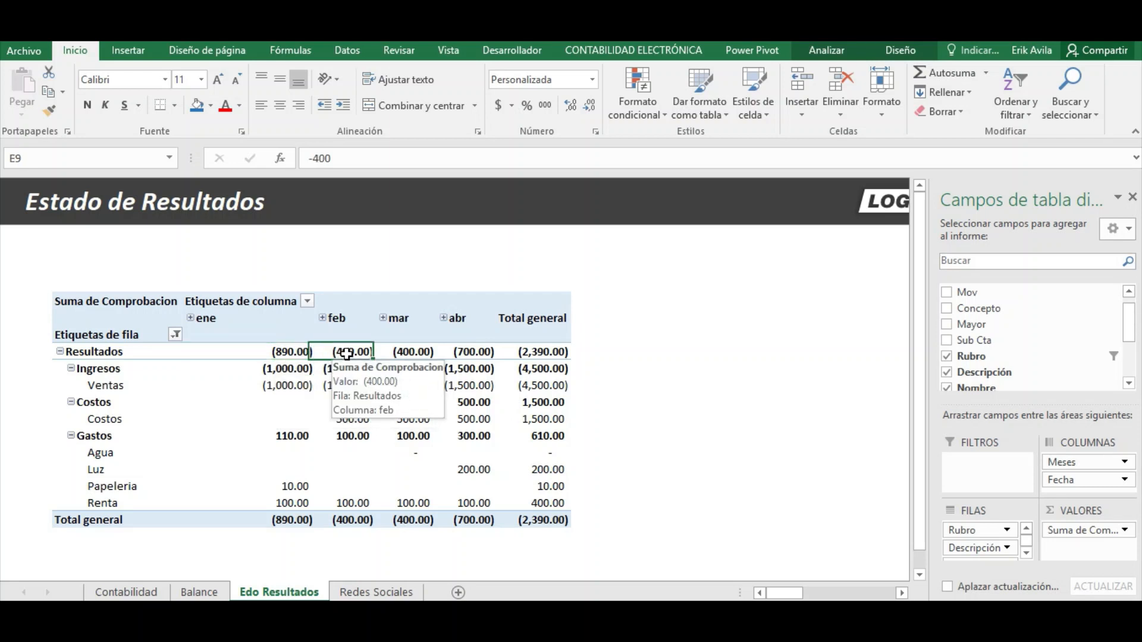
{"action": "left_click", "coordinate": [419, 353]}
{"action": "left_click", "coordinate": [474, 352]}
{"action": "left_click_drag", "start_coordinate": [543, 356], "coordinate": [545, 517]}
{"action": "left_click", "coordinate": [297, 533]}
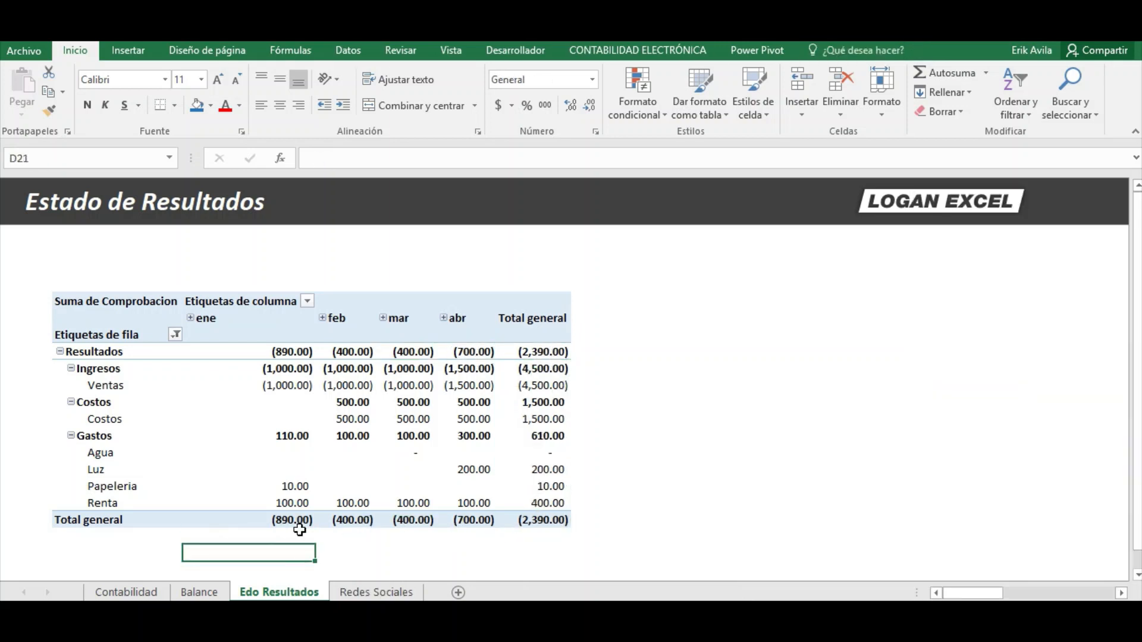
Check each month's amount in the Total general row and compare the overall total with Total Resultados on the Balance sheet.
{"action": "left_click", "coordinate": [295, 521]}
{"action": "key", "text": "Right"}
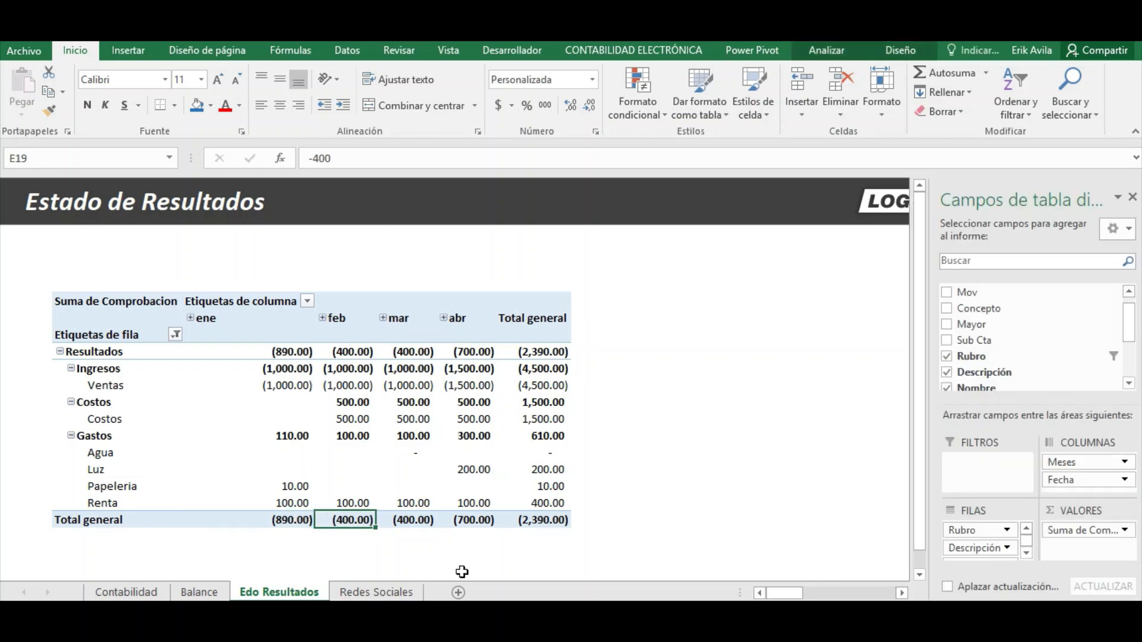
{"action": "key", "text": "Right"}
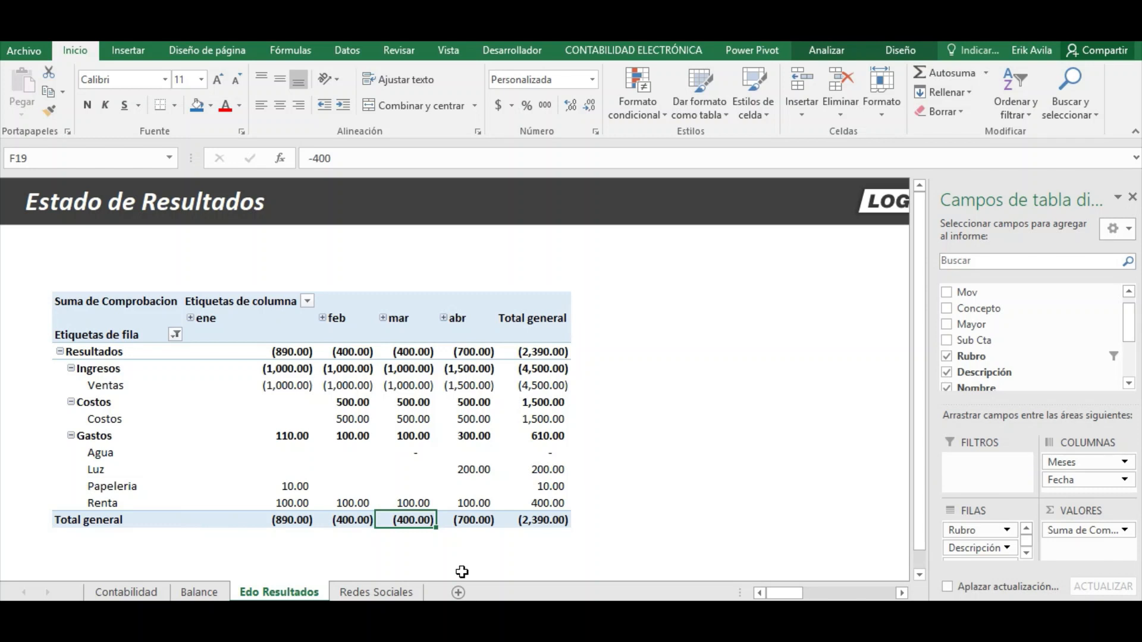
{"action": "key", "text": "Right"}
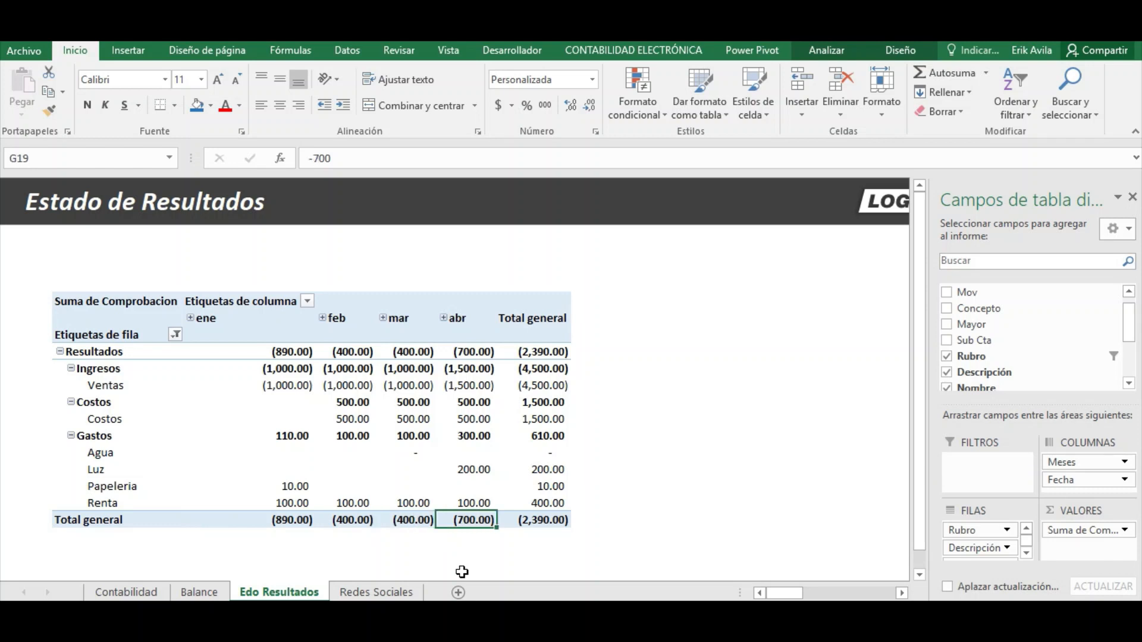
{"action": "key", "text": "Right"}
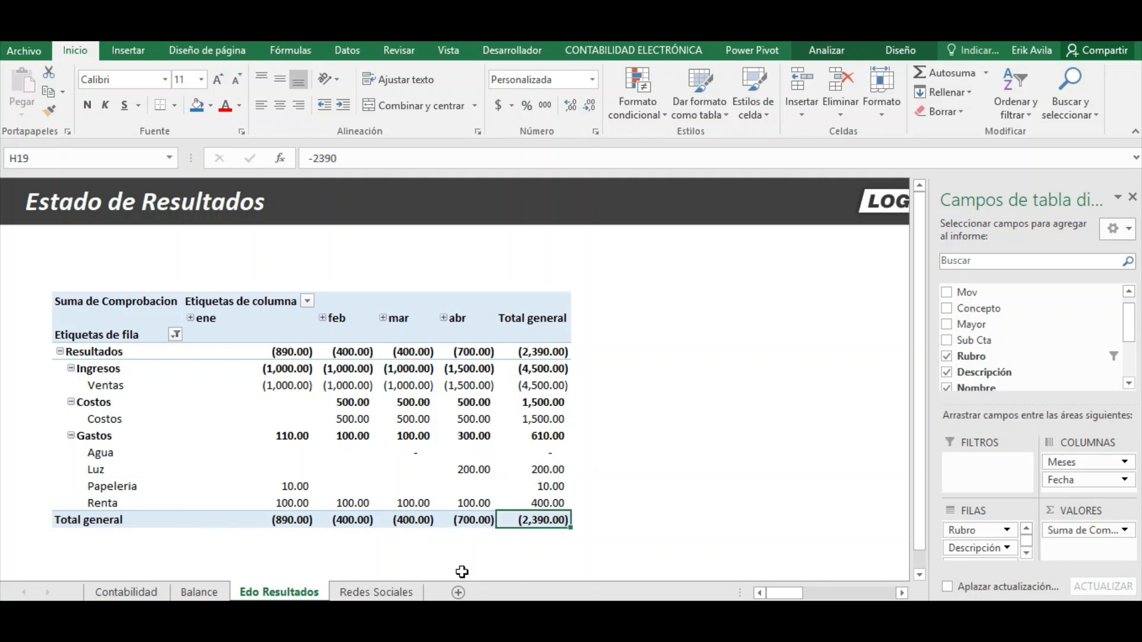
{"action": "key", "text": "Right"}
{"action": "key", "text": "Left"}
{"action": "key", "text": "ctrl+Page_Up"}
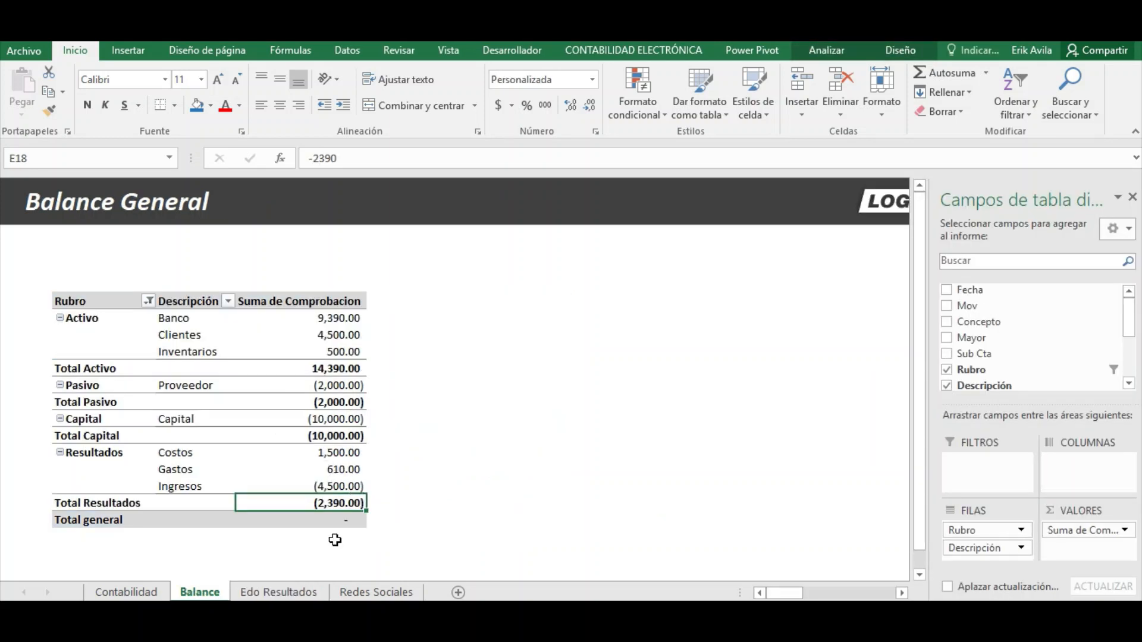
{"action": "left_click", "coordinate": [296, 590]}
{"action": "left_click", "coordinate": [472, 424]}
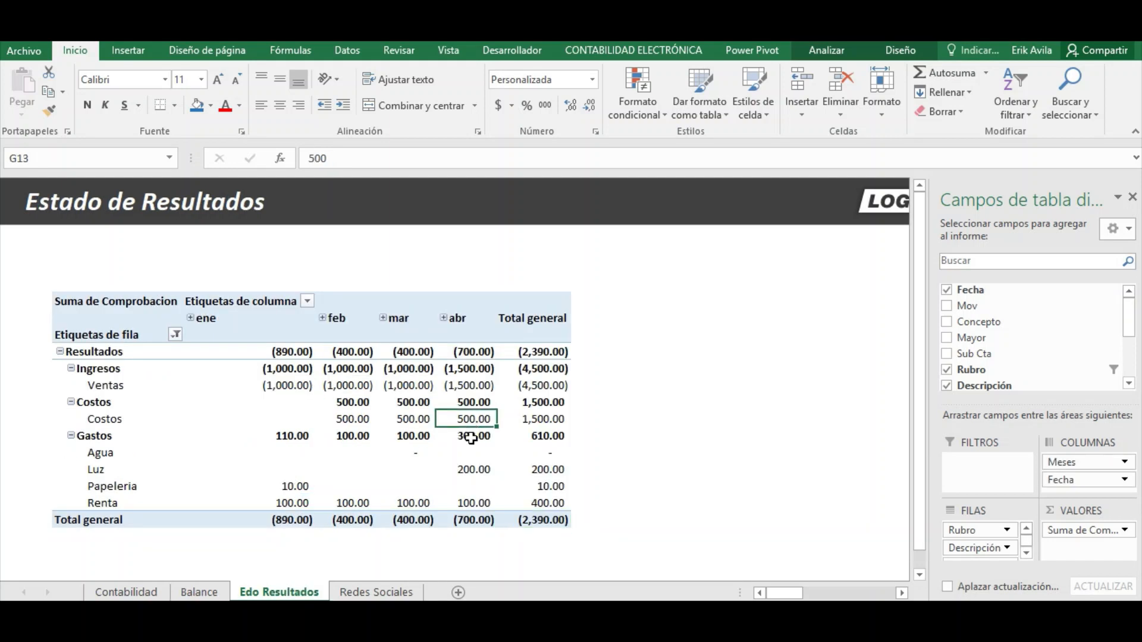
{"action": "left_click", "coordinate": [285, 386]}
{"action": "scroll", "coordinate": [179, 476], "scroll_direction": "down", "scroll_amount": 1}
{"action": "scroll", "coordinate": [173, 476], "scroll_direction": "up", "scroll_amount": 1}
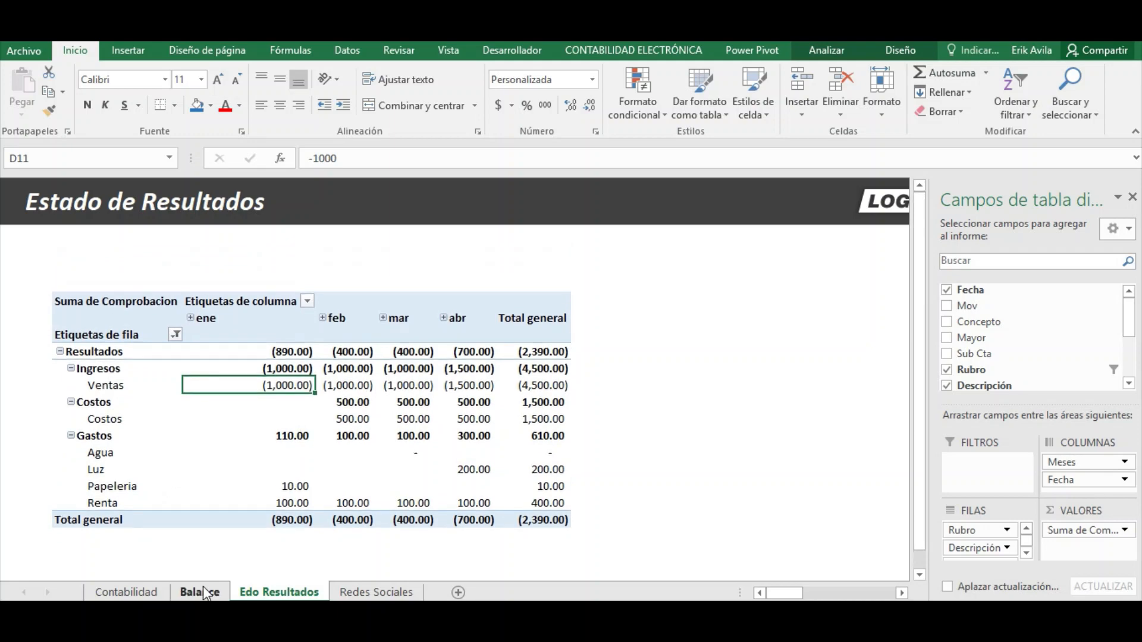
{"action": "left_click", "coordinate": [428, 432]}
{"action": "left_click", "coordinate": [383, 388]}
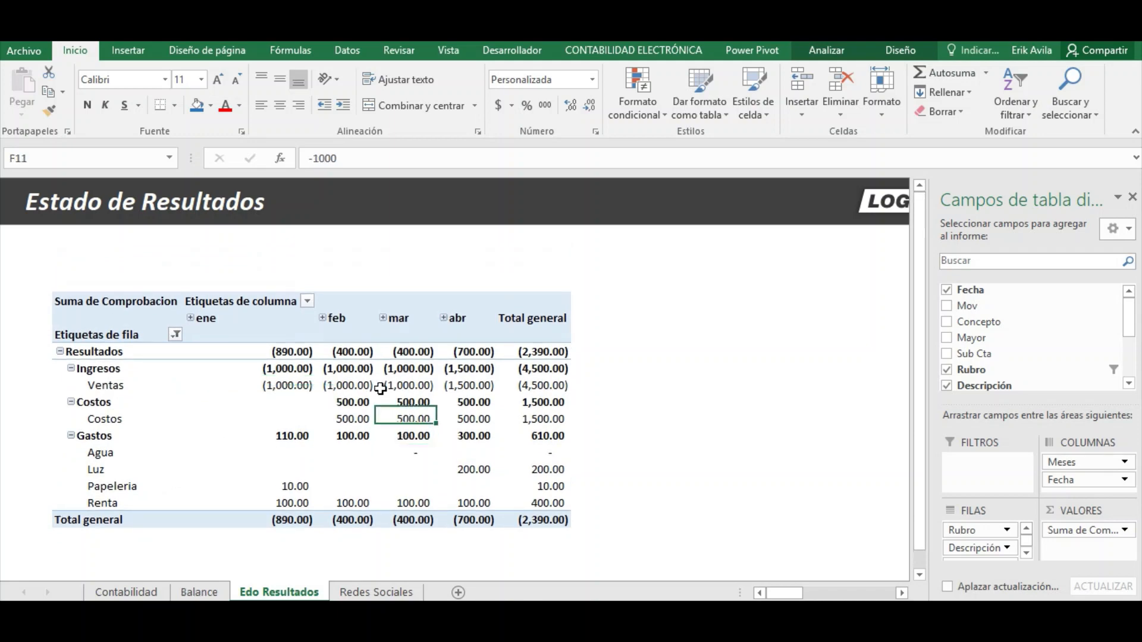
Review the recorded movements on the Contabilidad sheet down to the first empty row, and return to the Edo Resultados pivot.
{"action": "left_click", "coordinate": [200, 592]}
{"action": "left_click", "coordinate": [126, 592]}
{"action": "scroll", "coordinate": [178, 523], "scroll_direction": "down", "scroll_amount": 10}
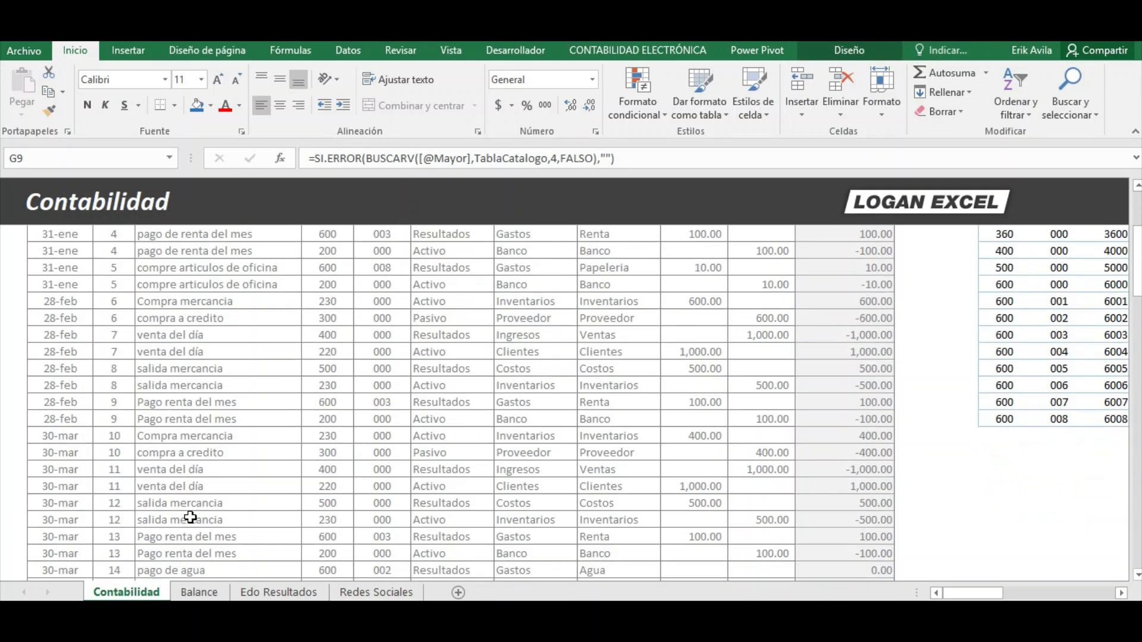
{"action": "scroll", "coordinate": [190, 515], "scroll_direction": "down", "scroll_amount": 1}
{"action": "left_click", "coordinate": [78, 319]}
{"action": "scroll", "coordinate": [215, 434], "scroll_direction": "up", "scroll_amount": 4}
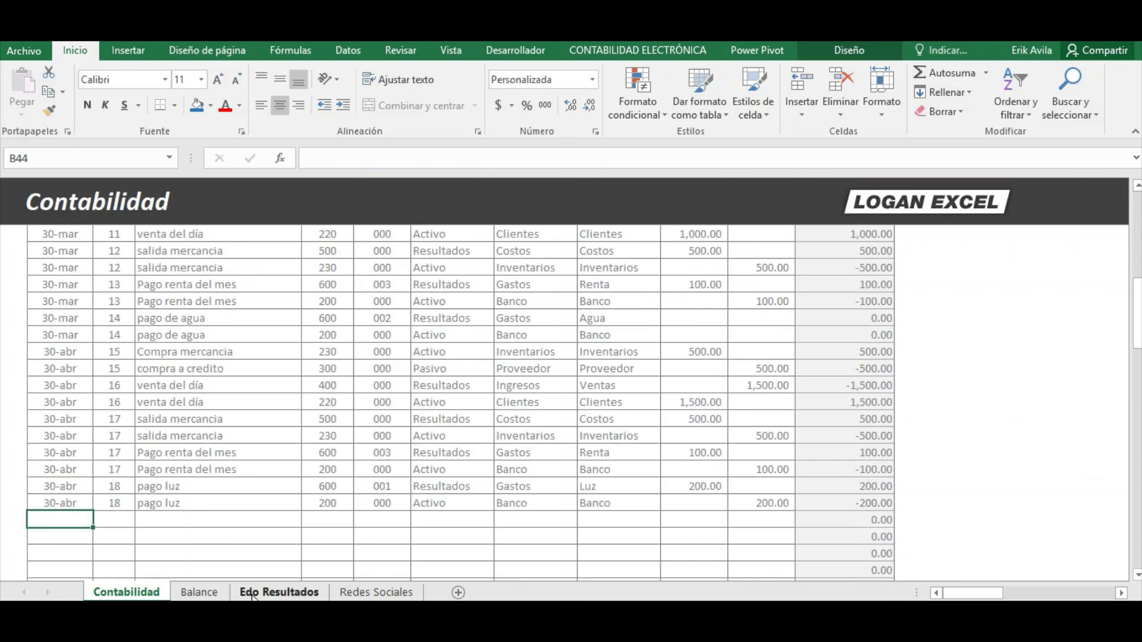
{"action": "scroll", "coordinate": [230, 578], "scroll_direction": "down", "scroll_amount": 1}
{"action": "left_click", "coordinate": [202, 592]}
{"action": "left_click", "coordinate": [278, 592]}
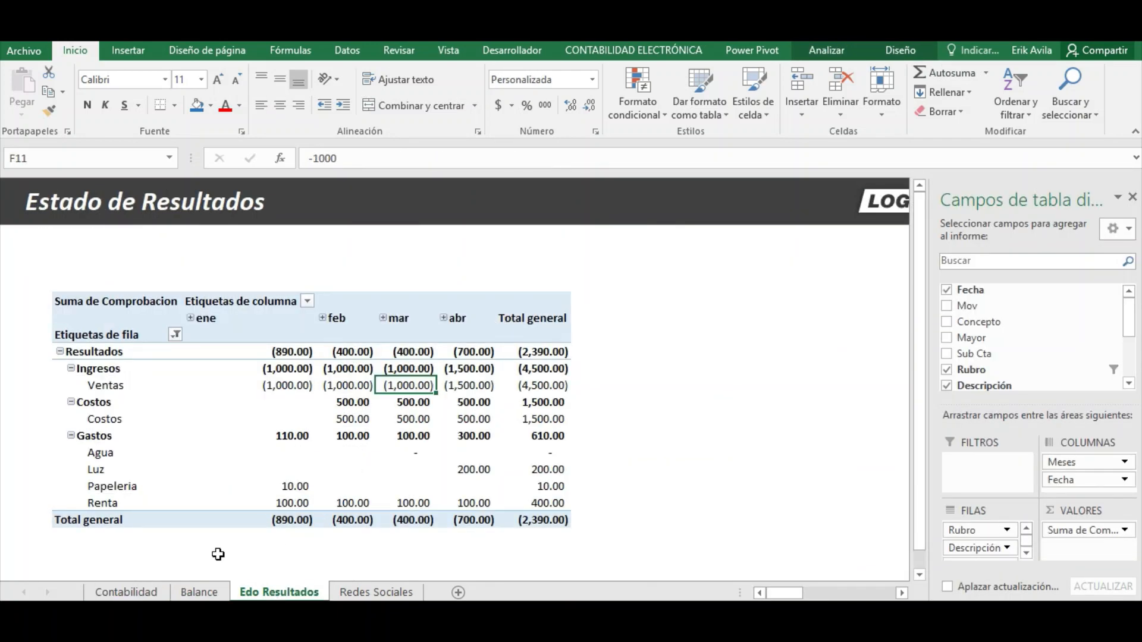
Enter the date 30/5 in the first empty row of the Contabilidad table and copy it to the row below.
{"action": "left_click", "coordinate": [126, 592]}
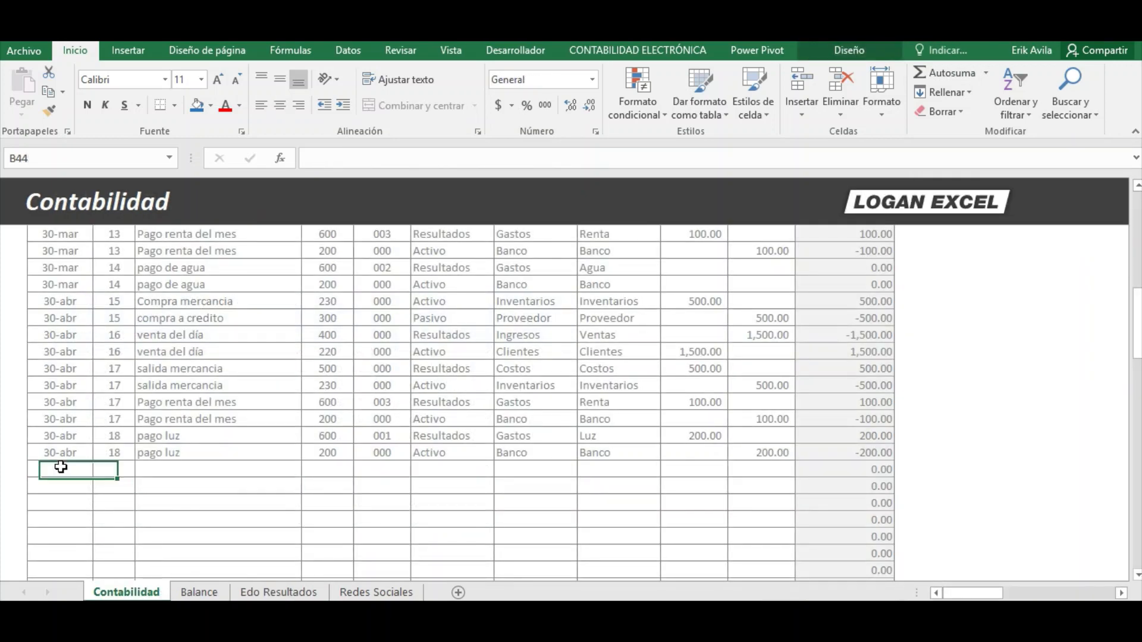
{"action": "scroll", "coordinate": [164, 501], "scroll_direction": "down", "scroll_amount": 1}
{"action": "type", "text": "31"}
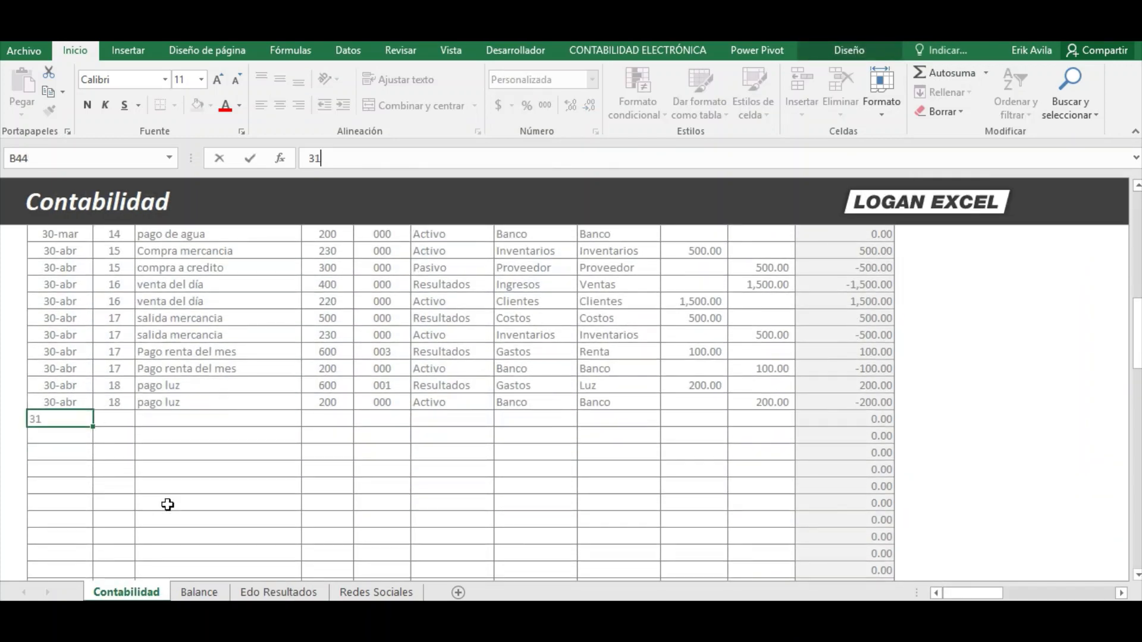
{"action": "key", "text": "Escape"}
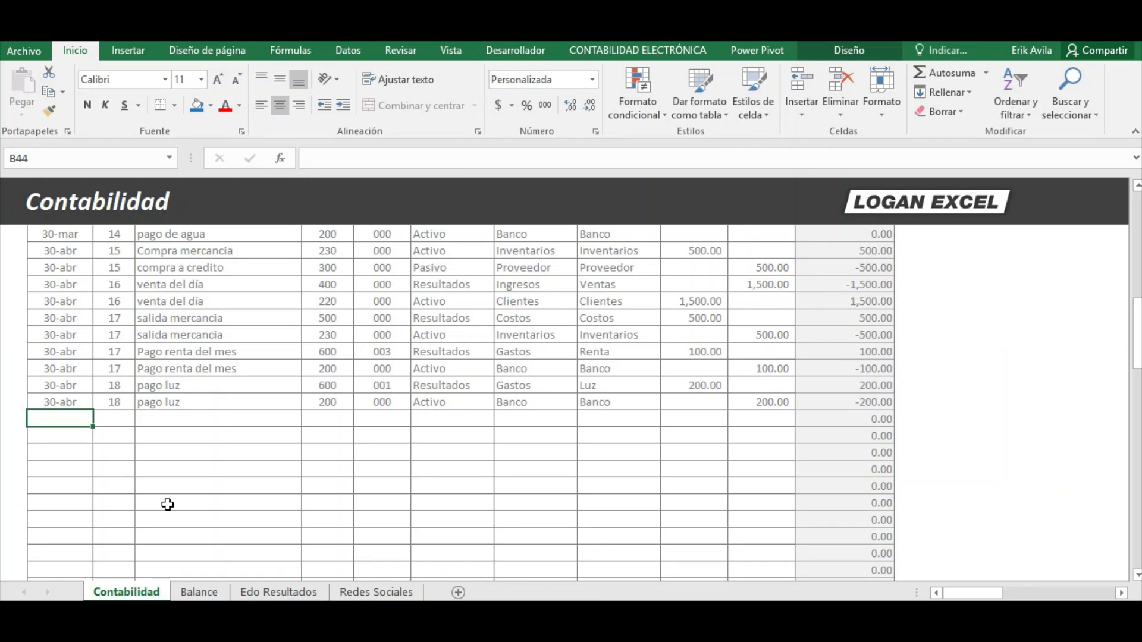
{"action": "type", "text": "30"}
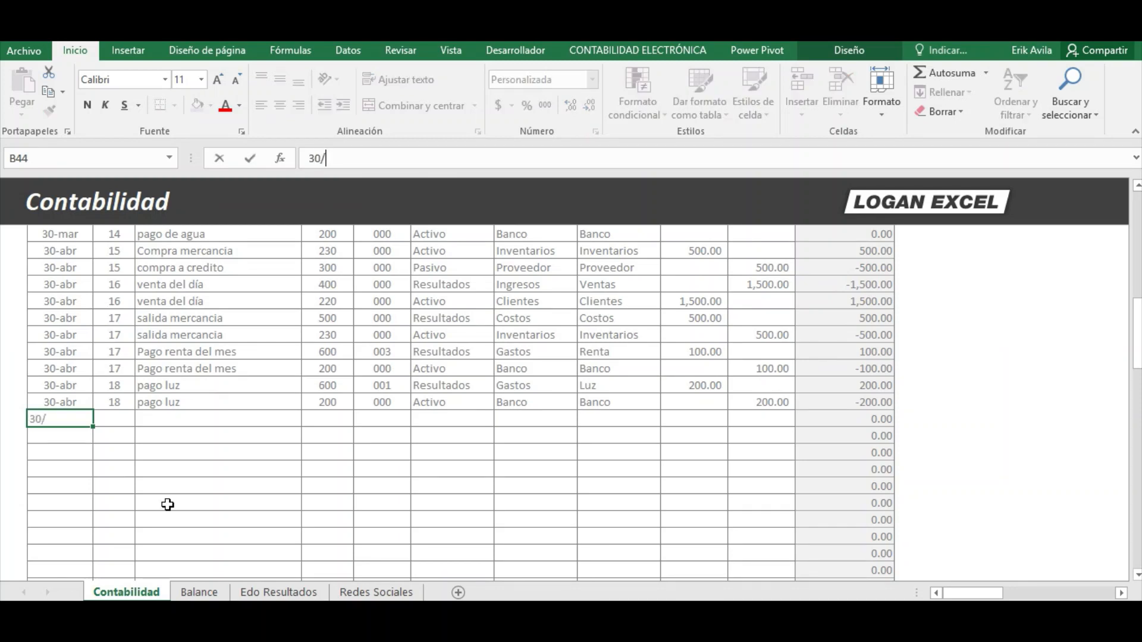
{"action": "type", "text": "/5"}
{"action": "key", "text": "Return"}
{"action": "key", "text": "Up"}
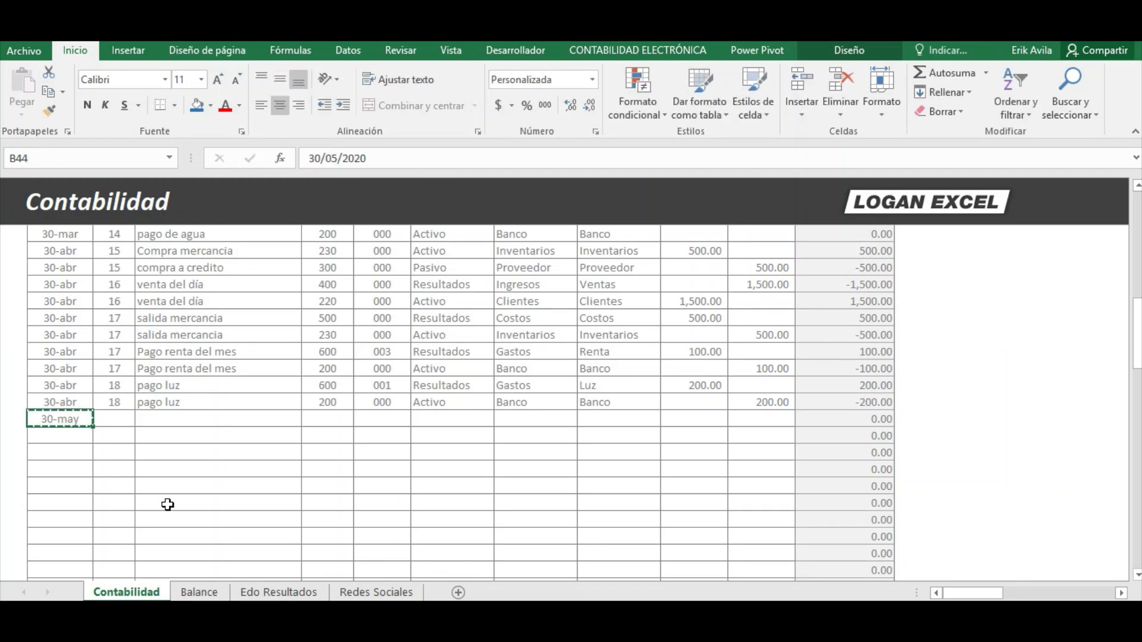
{"action": "key", "text": "ctrl+c"}
{"action": "key", "text": "Down"}
{"action": "key", "text": "Return"}
Enter movement number 19 for both new 30-may rows of the Contabilidad table.
{"action": "key", "text": "Up"}
{"action": "key", "text": "Right"}
{"action": "type", "text": "19"}
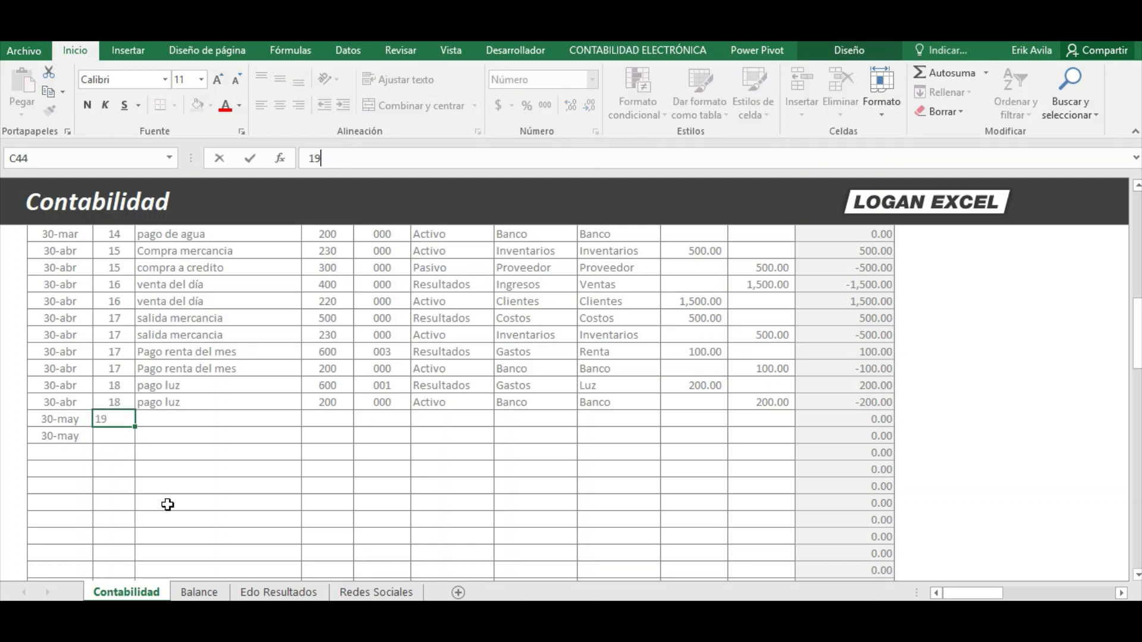
{"action": "key", "text": "Return"}
{"action": "key", "text": "Up"}
{"action": "key", "text": "Down"}
{"action": "key", "text": "Return"}
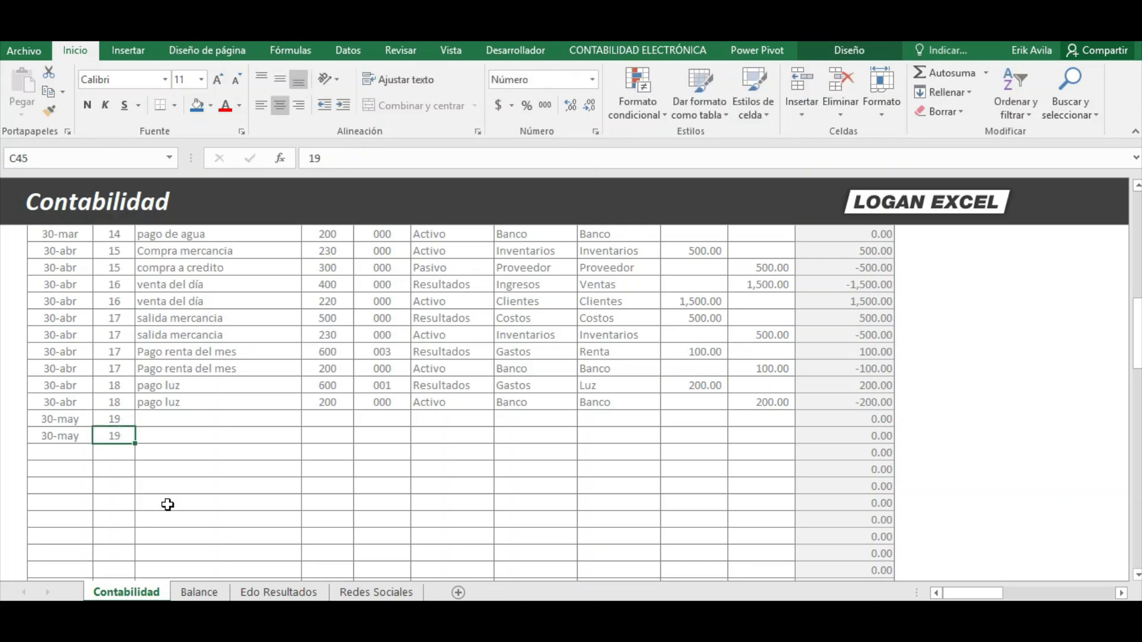
Copy the two April "Pago renta del mes" entries, from concept through amounts, into the two 30-may rows.
{"action": "left_click", "coordinate": [197, 356]}
{"action": "scroll", "coordinate": [229, 357], "scroll_direction": "up", "scroll_amount": 1}
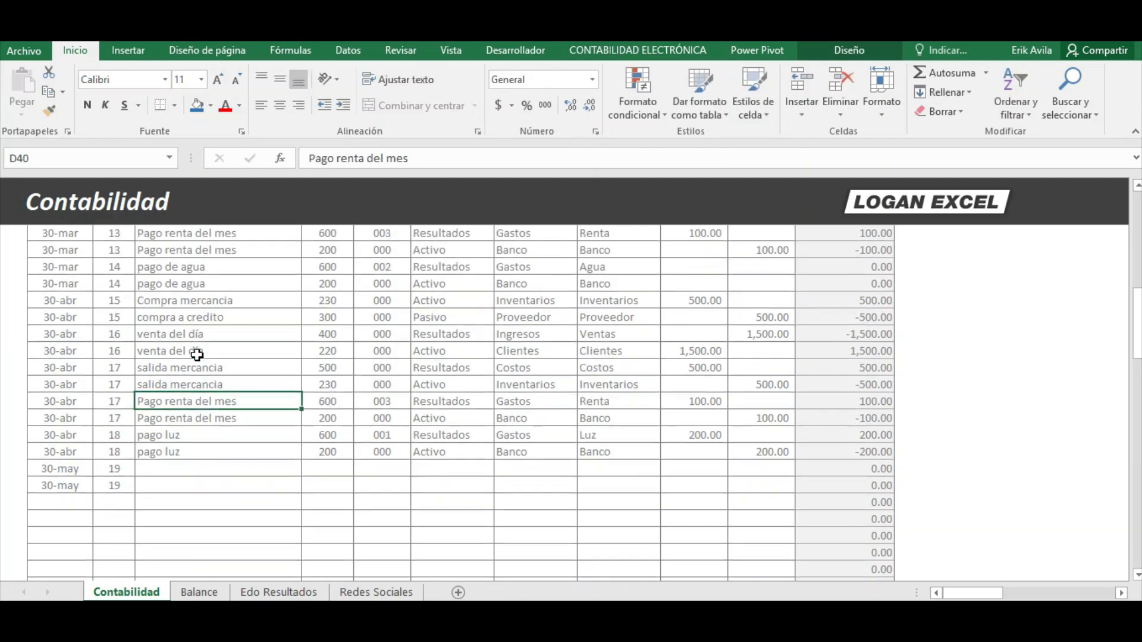
{"action": "left_click", "coordinate": [219, 435]}
{"action": "left_click_drag", "start_coordinate": [227, 409], "coordinate": [734, 415]}
{"action": "key", "text": "ctrl+c"}
{"action": "left_click", "coordinate": [158, 474]}
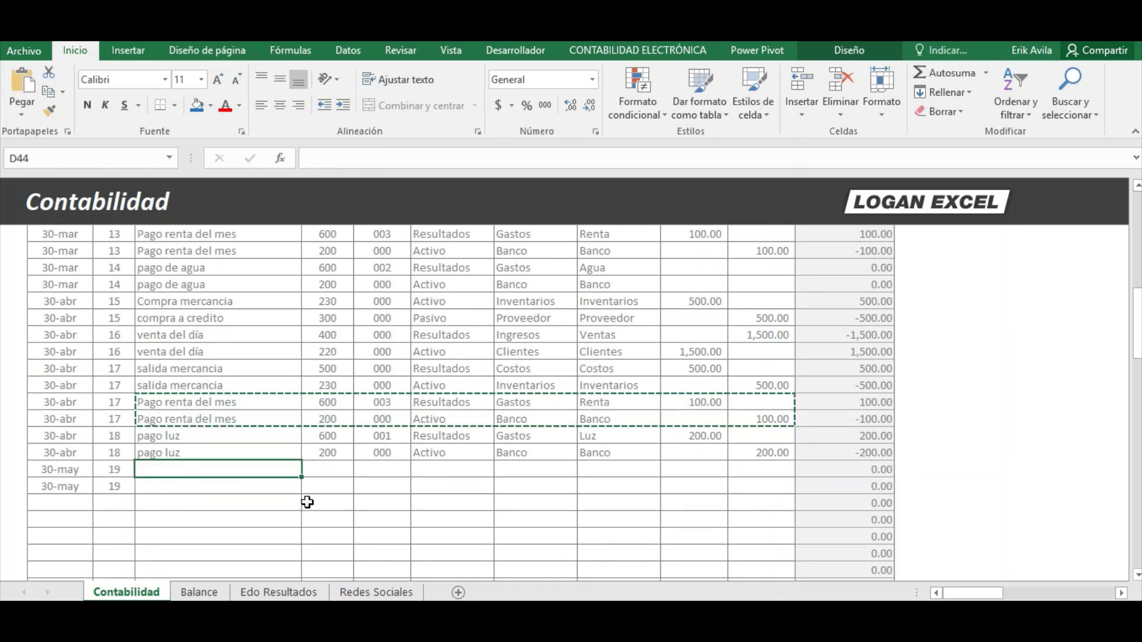
{"action": "key", "text": "ctrl+v"}
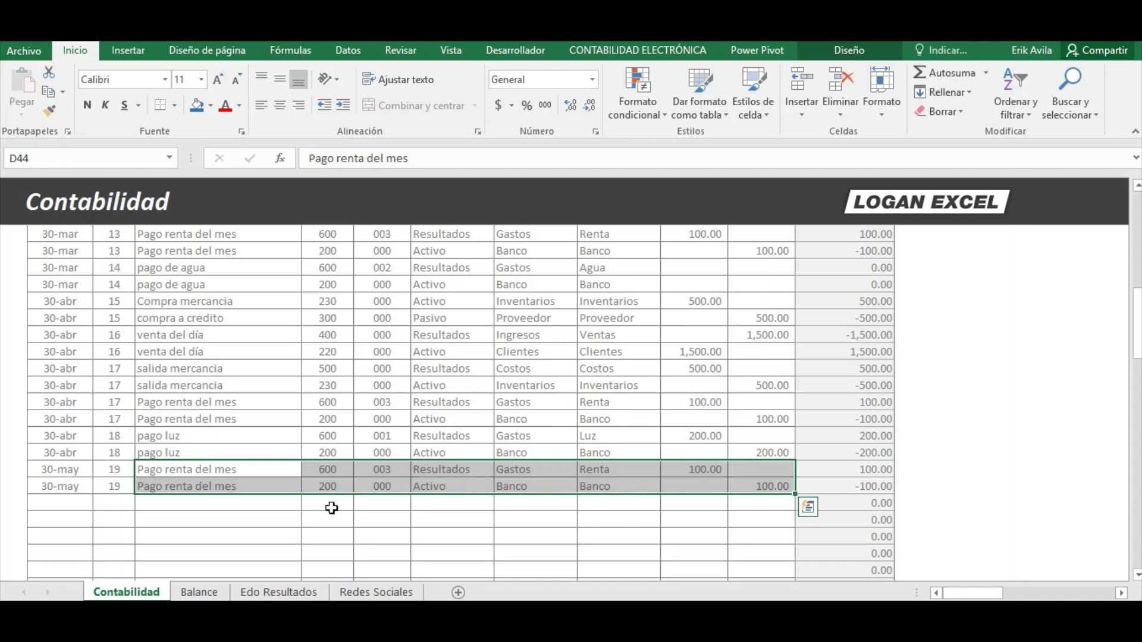
{"action": "left_click", "coordinate": [500, 486]}
{"action": "key", "text": "Up"}
{"action": "key", "text": "Up"}
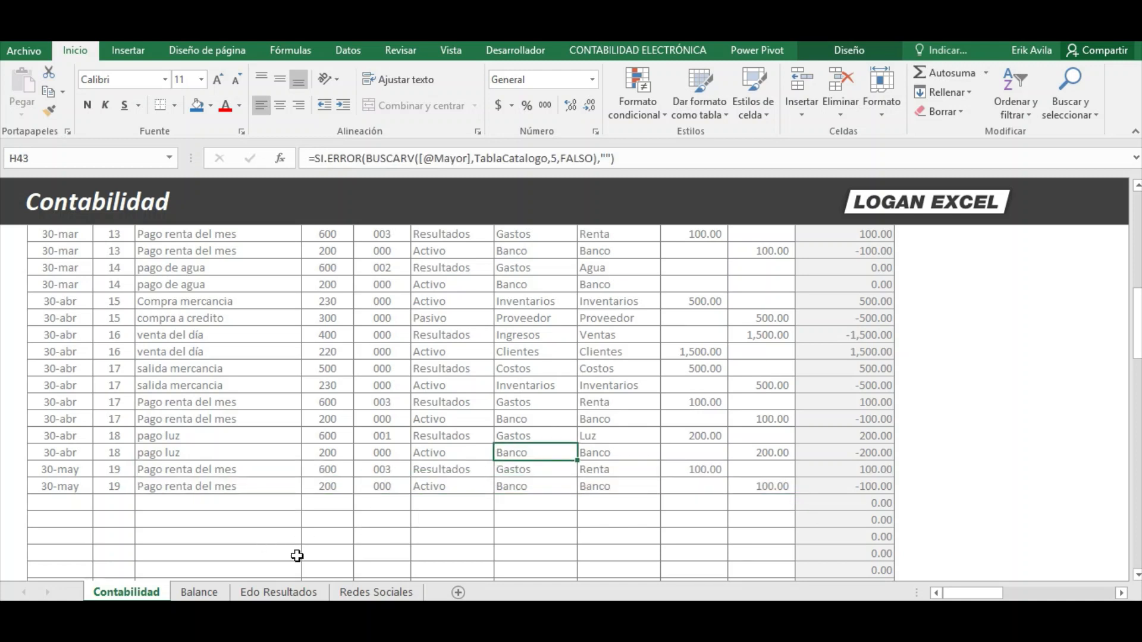
Refresh the Estado de Resultados pivot so it includes the May movements, and check May's Total general.
{"action": "left_click", "coordinate": [215, 595]}
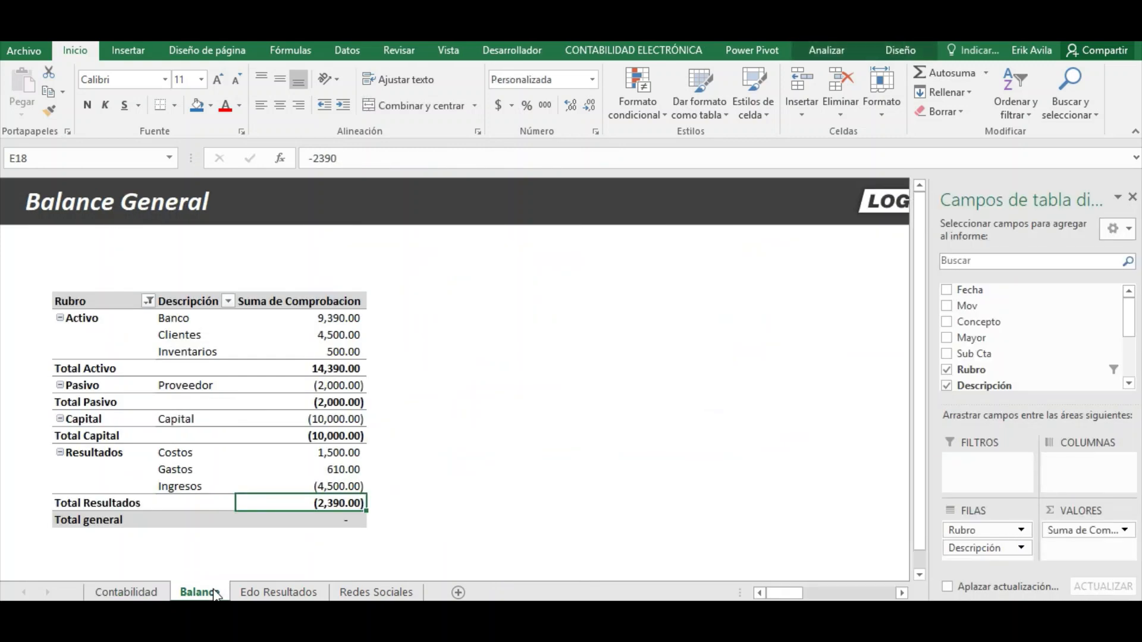
{"action": "left_click", "coordinate": [257, 591]}
{"action": "left_click", "coordinate": [522, 386]}
{"action": "right_click", "coordinate": [527, 386]}
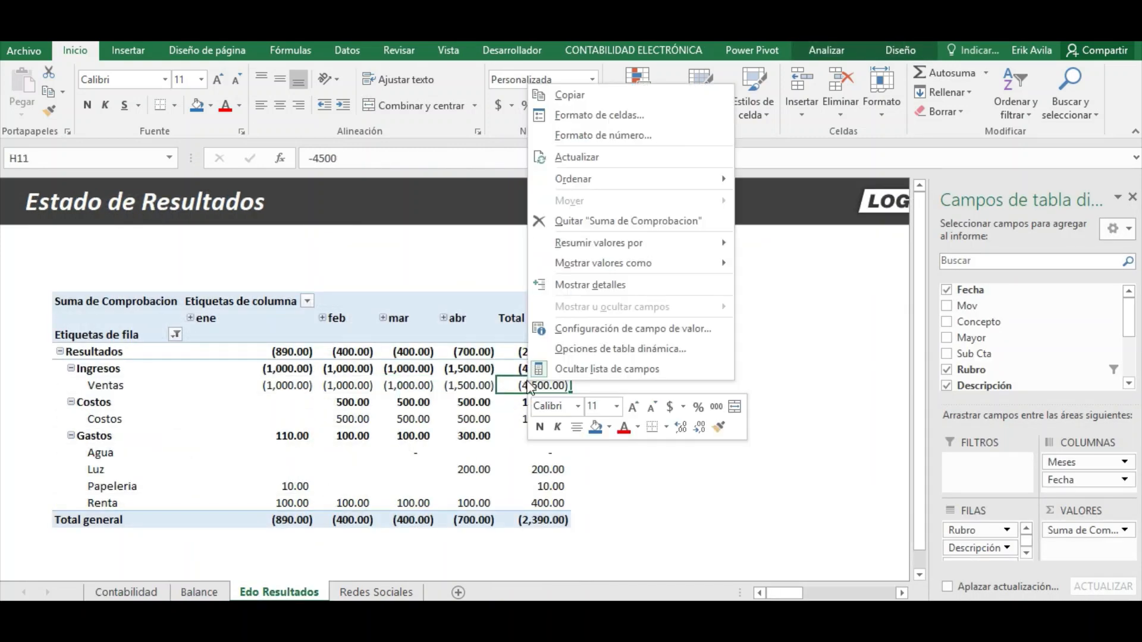
{"action": "left_click", "coordinate": [577, 158]}
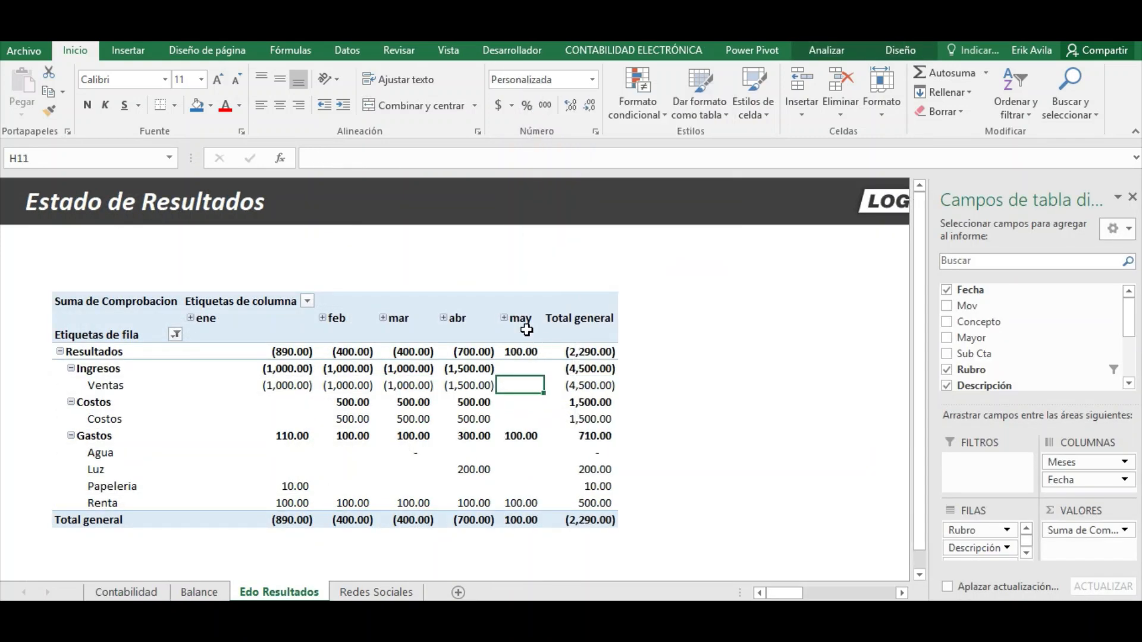
{"action": "left_click", "coordinate": [521, 520]}
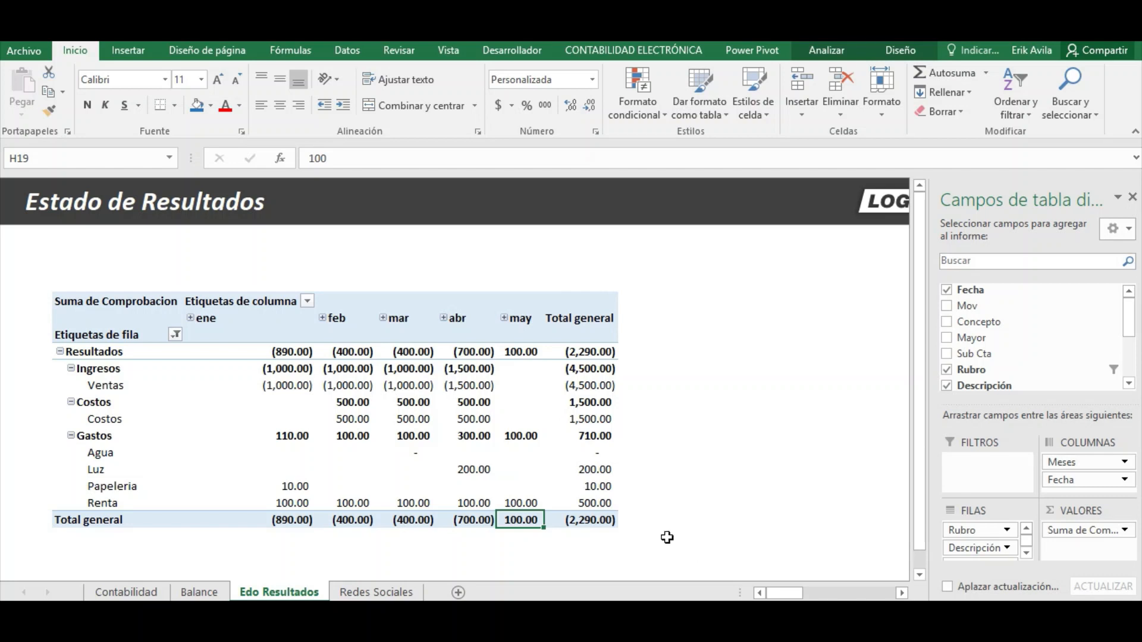
Compare the overall result with Gastos and Total Resultados on the Balance sheet, and refresh the Balance General pivot.
{"action": "left_click", "coordinate": [584, 518]}
{"action": "left_click", "coordinate": [220, 593]}
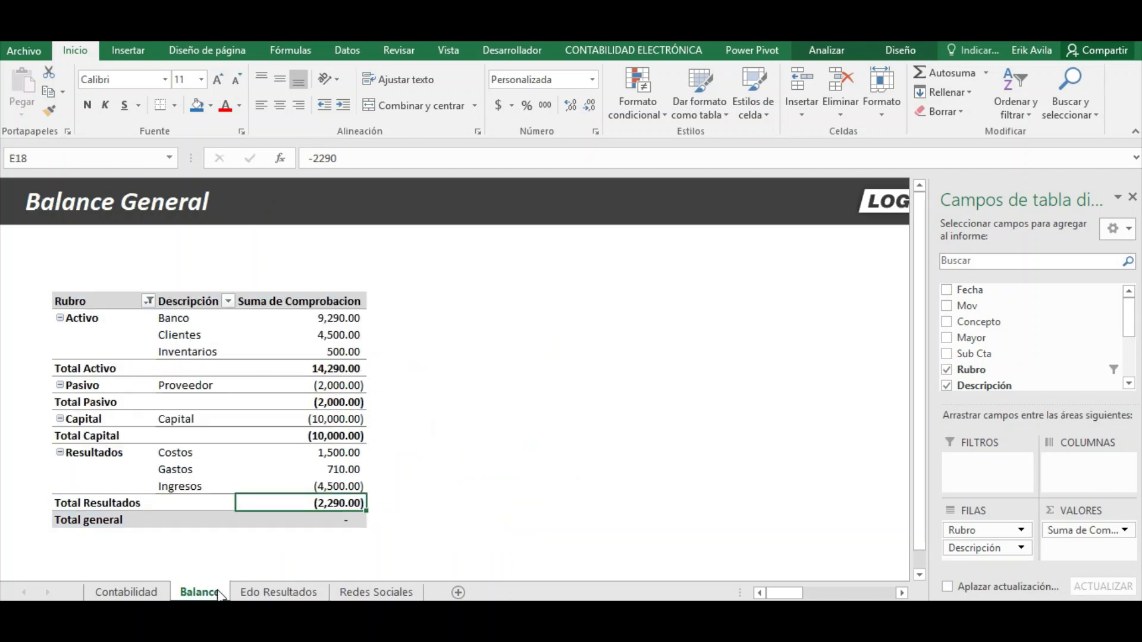
{"action": "left_click", "coordinate": [339, 470]}
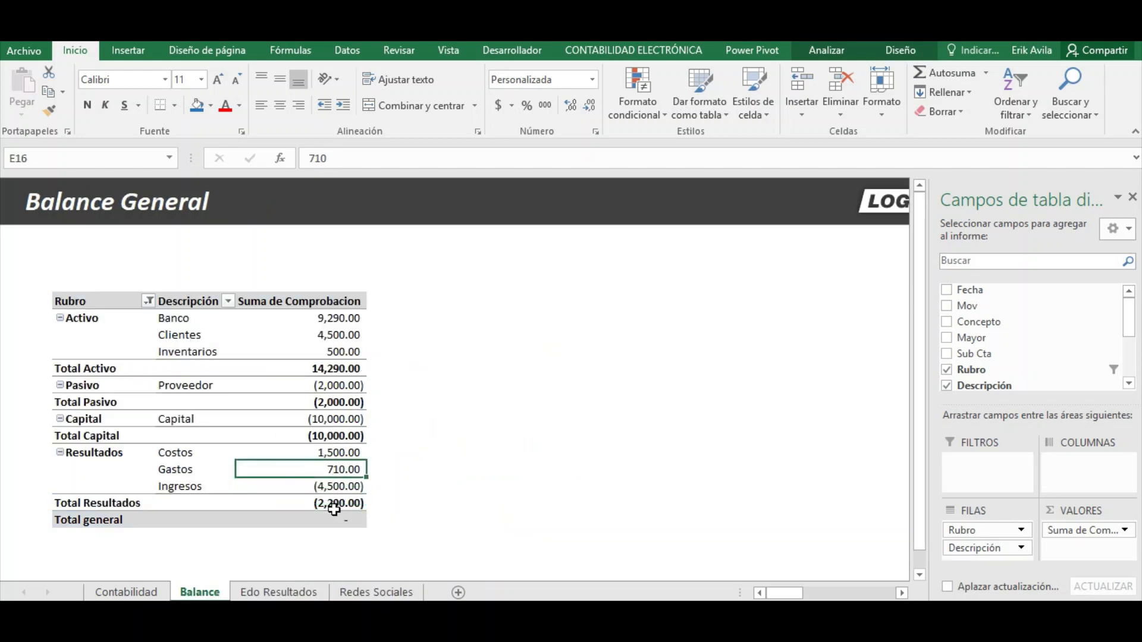
{"action": "left_click", "coordinate": [334, 507]}
{"action": "right_click", "coordinate": [336, 457]}
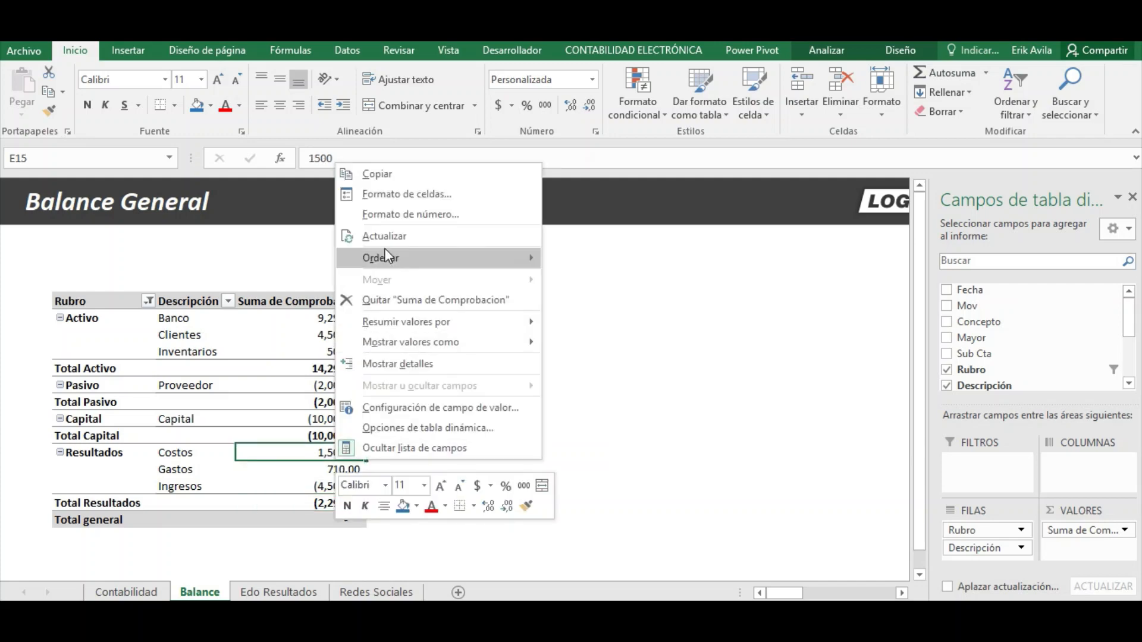
{"action": "left_click", "coordinate": [385, 238]}
{"action": "left_click", "coordinate": [337, 503]}
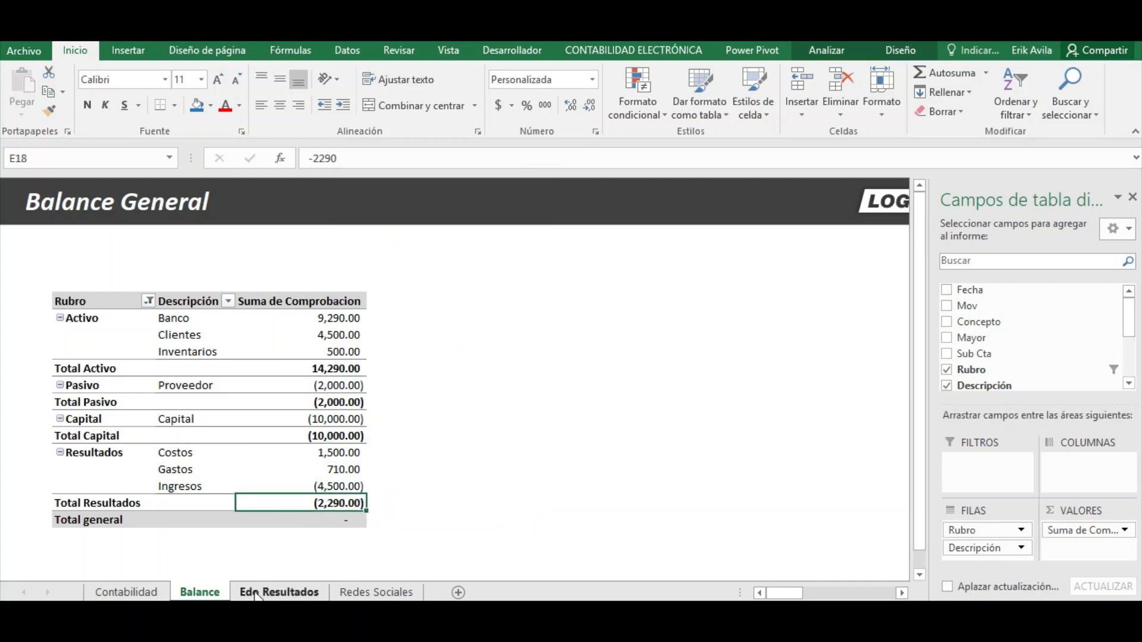
Return to the Contabilidad sheet and review the latest May entries and the empty rows below them.
{"action": "left_click", "coordinate": [278, 592]}
{"action": "left_click", "coordinate": [126, 592]}
{"action": "left_click", "coordinate": [243, 457]}
{"action": "scroll", "coordinate": [255, 495], "scroll_direction": "down", "scroll_amount": 1}
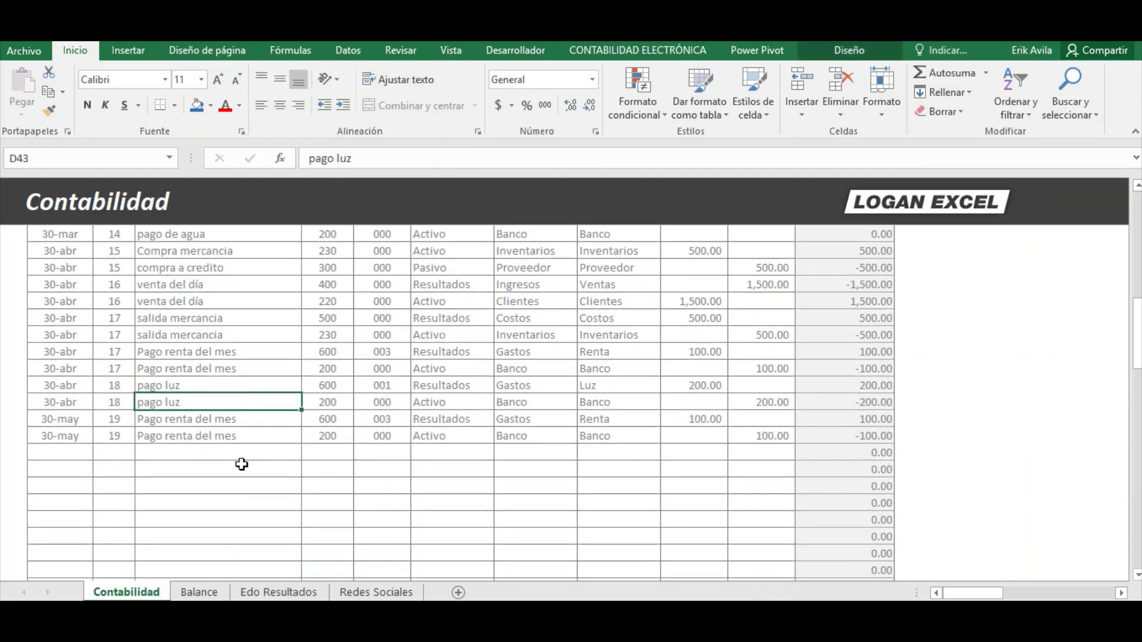
{"action": "left_click", "coordinate": [237, 464]}
{"action": "left_click", "coordinate": [128, 454]}
{"action": "scroll", "coordinate": [203, 506], "scroll_direction": "down", "scroll_amount": 2}
{"action": "scroll", "coordinate": [297, 484], "scroll_direction": "up", "scroll_amount": 15}
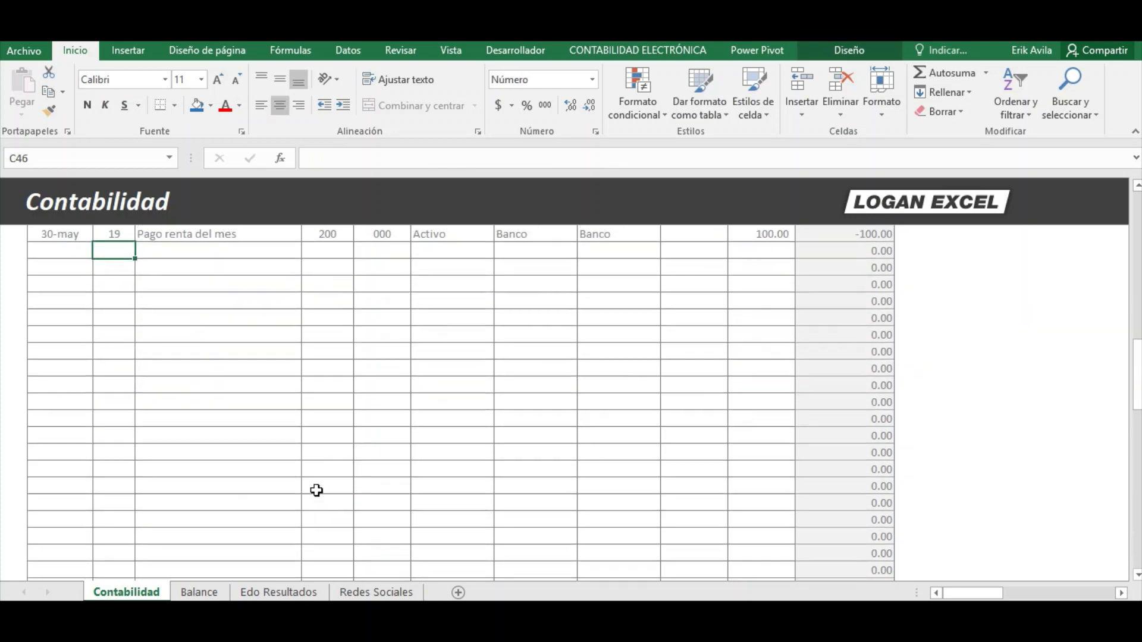
Review the Cuenta codes in the account catalogue beside the movements table, including the Gastos and Ingresos accounts.
{"action": "left_click_drag", "start_coordinate": [962, 593], "coordinate": [982, 594]}
{"action": "scroll", "coordinate": [847, 476], "scroll_direction": "down", "scroll_amount": 1}
{"action": "scroll", "coordinate": [847, 476], "scroll_direction": "down", "scroll_amount": 1}
{"action": "left_click", "coordinate": [762, 419]}
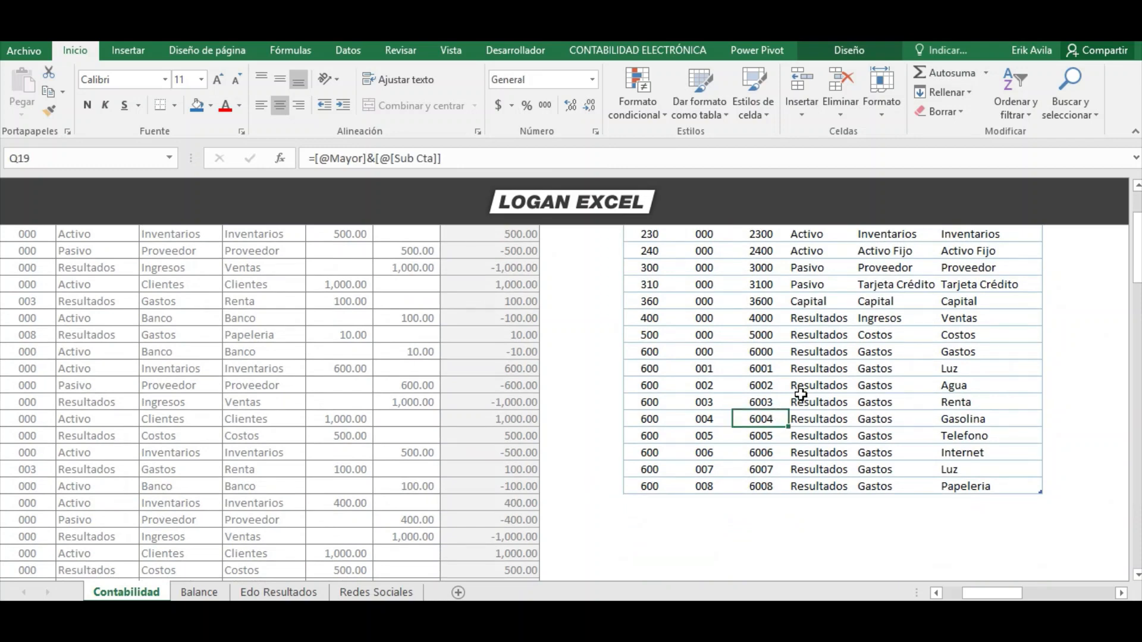
{"action": "left_click", "coordinate": [762, 470]}
{"action": "scroll", "coordinate": [690, 370], "scroll_direction": "up", "scroll_amount": 2}
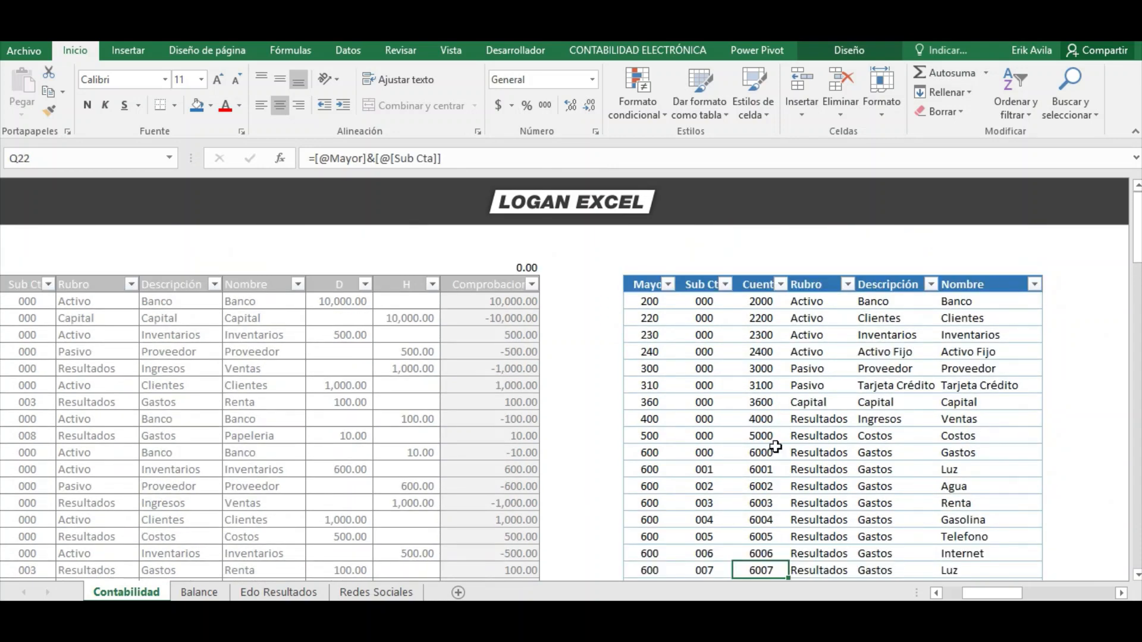
{"action": "left_click", "coordinate": [753, 420]}
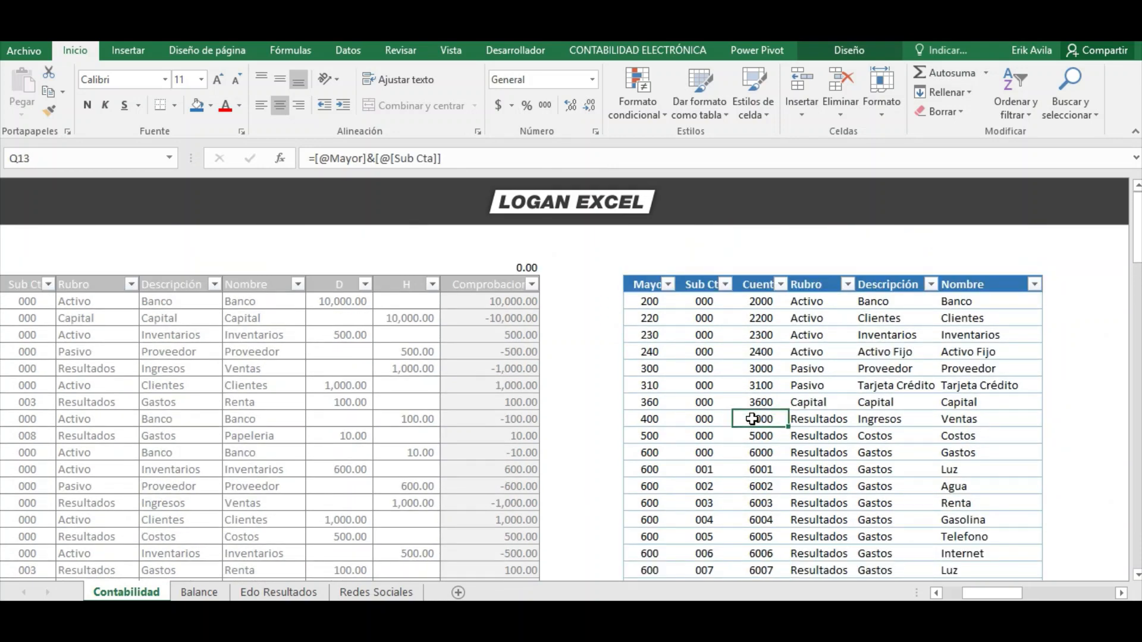
Examine the catalogue's Banco and Clientes accounts, the Sub Cta values, and the account names from Clientes to Capital.
{"action": "left_click", "coordinate": [740, 317]}
{"action": "left_click", "coordinate": [874, 300]}
{"action": "left_click", "coordinate": [768, 303]}
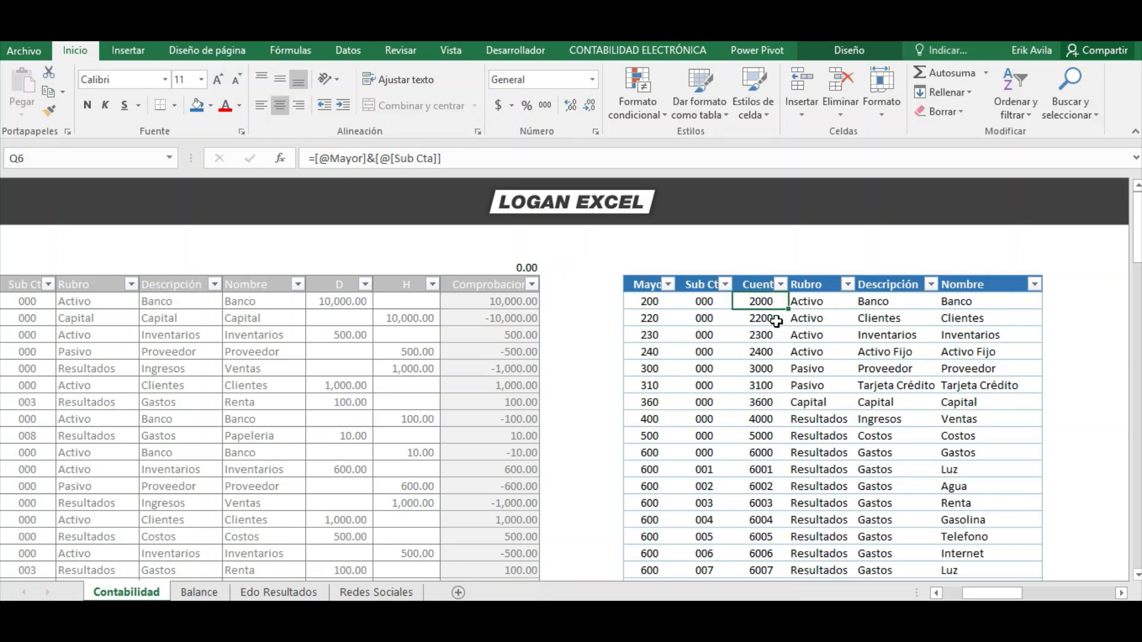
{"action": "left_click", "coordinate": [893, 313]}
{"action": "left_click_drag", "start_coordinate": [702, 317], "coordinate": [702, 350]}
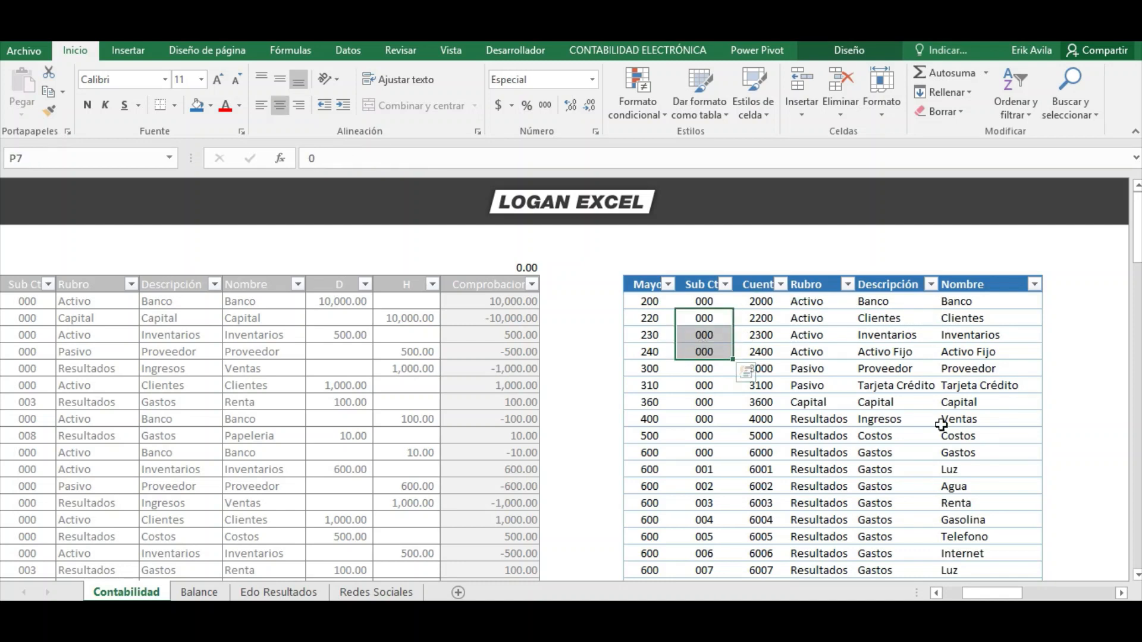
{"action": "left_click_drag", "start_coordinate": [952, 318], "coordinate": [958, 400]}
{"action": "scroll", "coordinate": [324, 515], "scroll_direction": "down", "scroll_amount": 1}
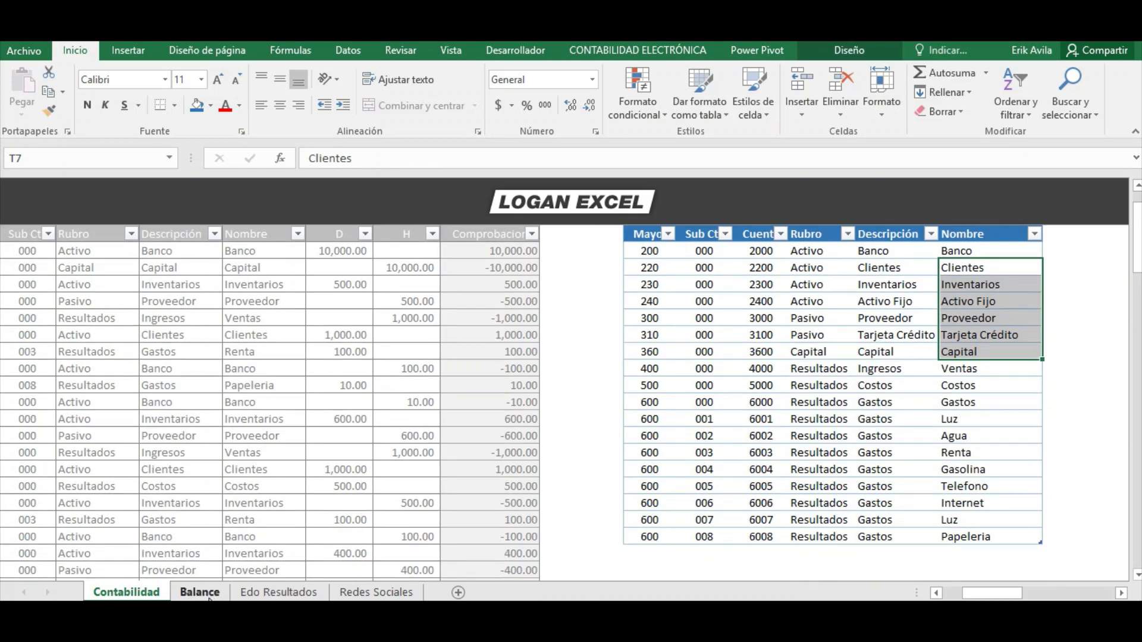
Look through the Balance, Edo Resultados and Redes Sociales sheets and return to Contabilidad.
{"action": "left_click", "coordinate": [199, 592]}
{"action": "left_click", "coordinate": [244, 590]}
{"action": "left_click", "coordinate": [342, 592]}
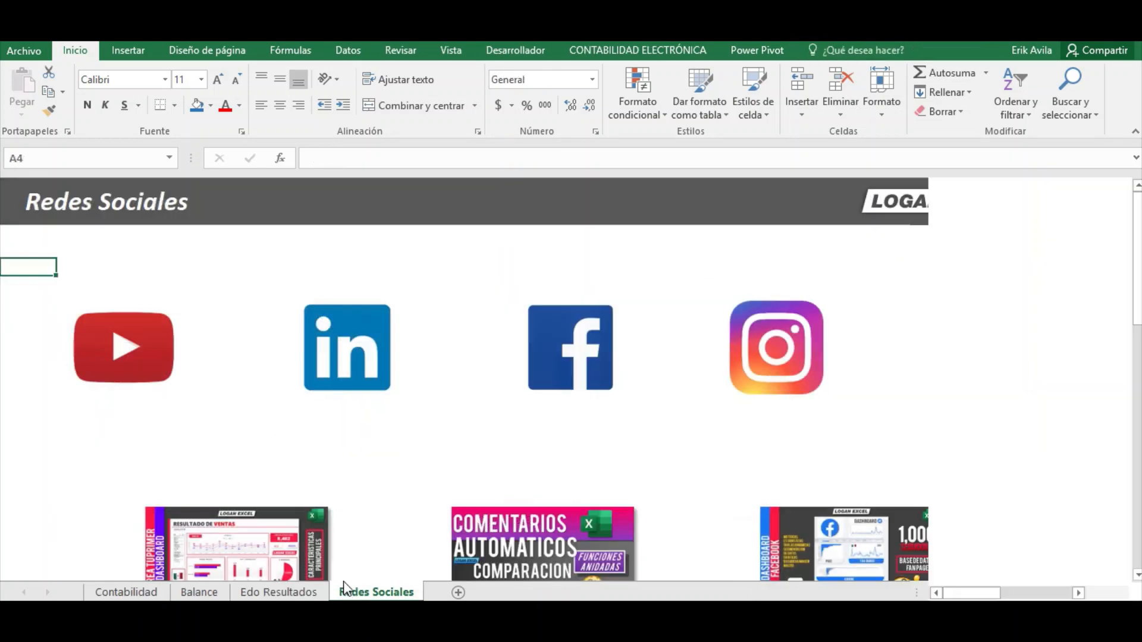
{"action": "left_click", "coordinate": [273, 591]}
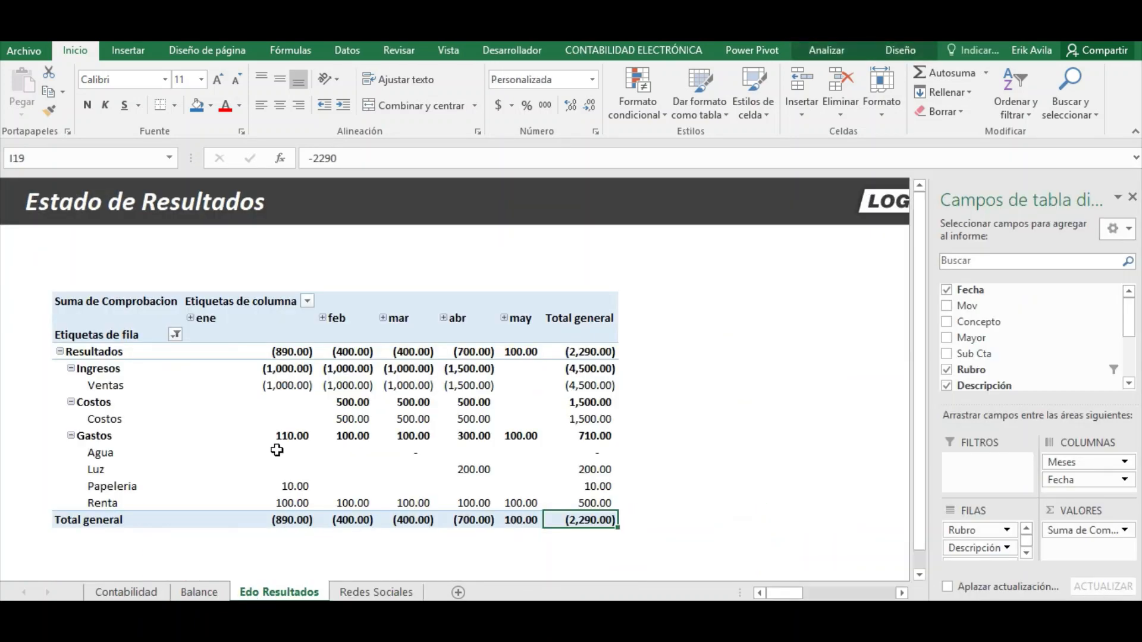
{"action": "left_click", "coordinate": [201, 592]}
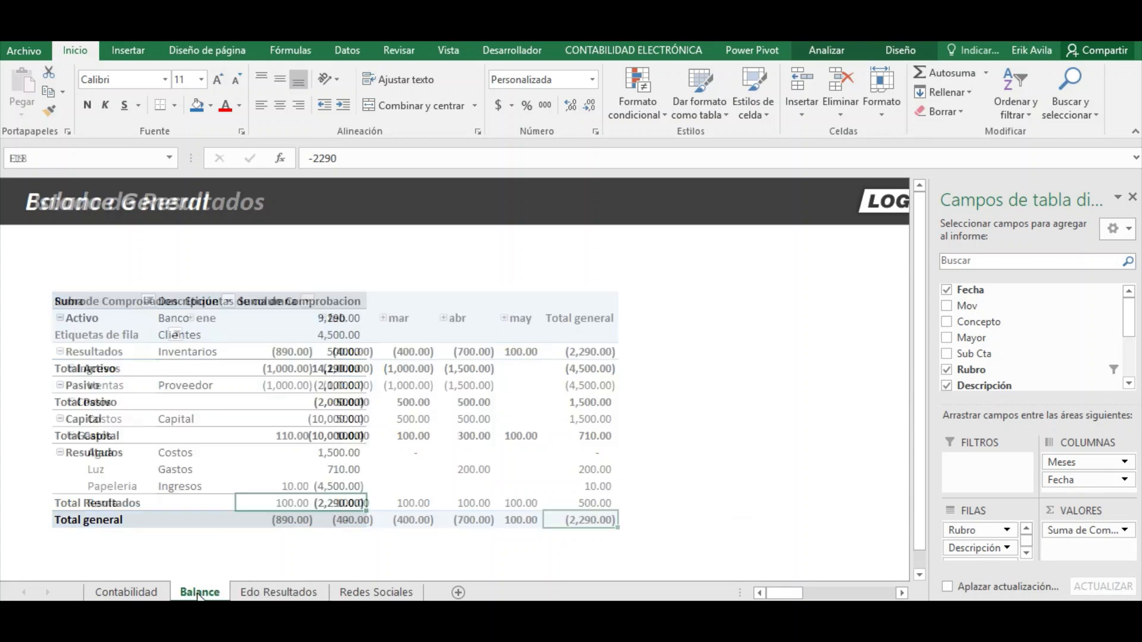
{"action": "left_click", "coordinate": [139, 596]}
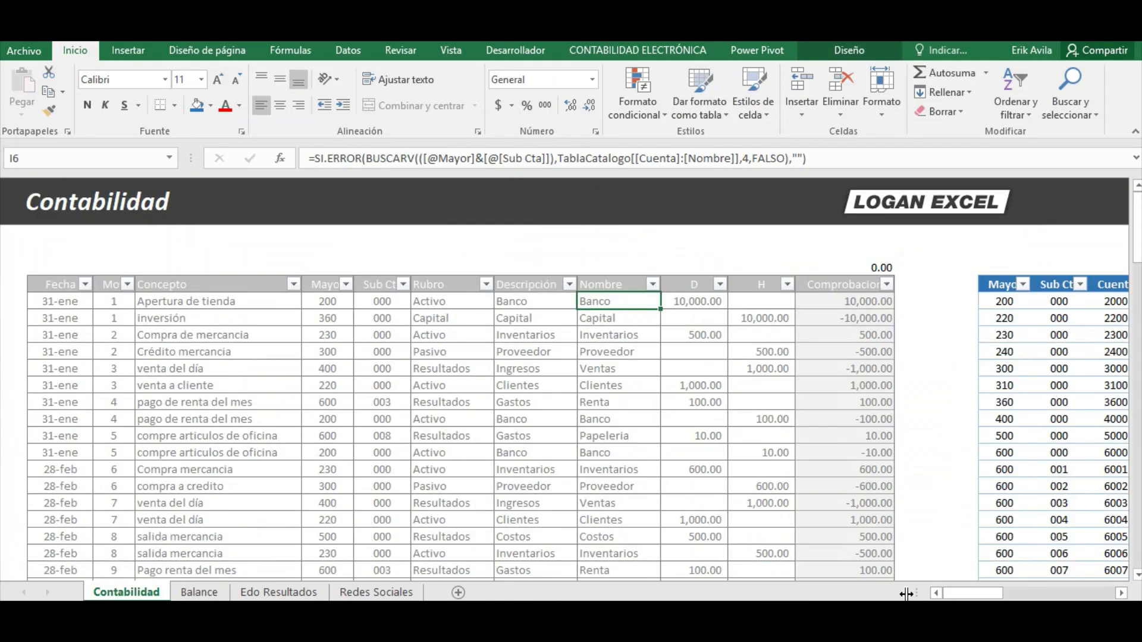
Inspect the Comprobacion formula of the "Compra de mercancia" entry and look over the whole account catalogue.
{"action": "left_click", "coordinate": [854, 332]}
{"action": "key", "text": "F2"}
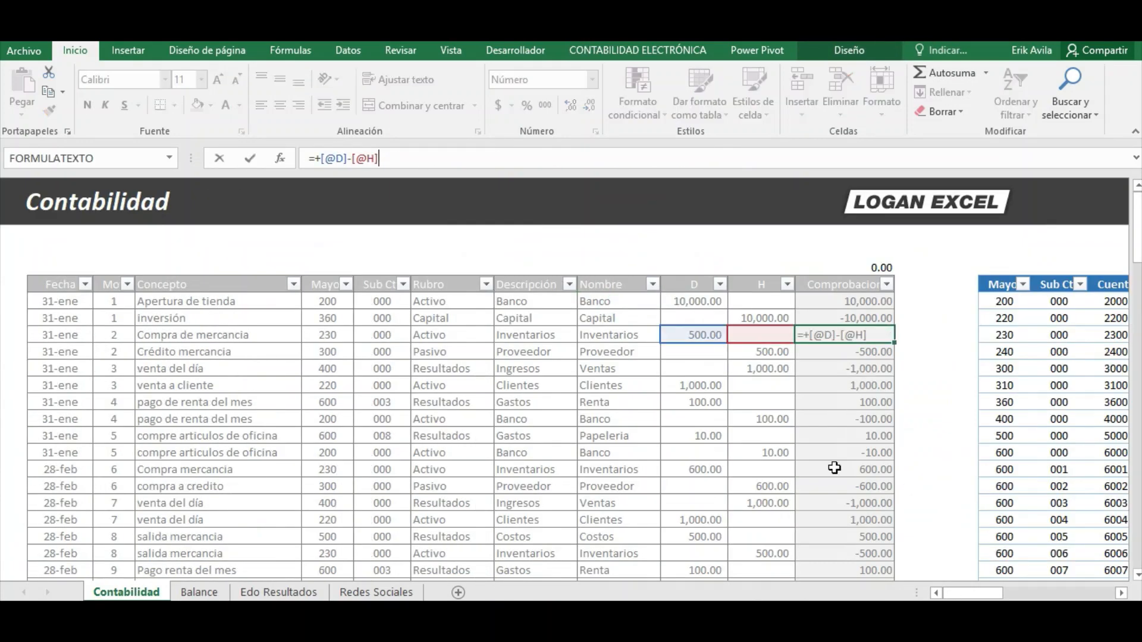
{"action": "key", "text": "Escape"}
{"action": "scroll", "coordinate": [834, 468], "scroll_direction": "right", "scroll_amount": 5}
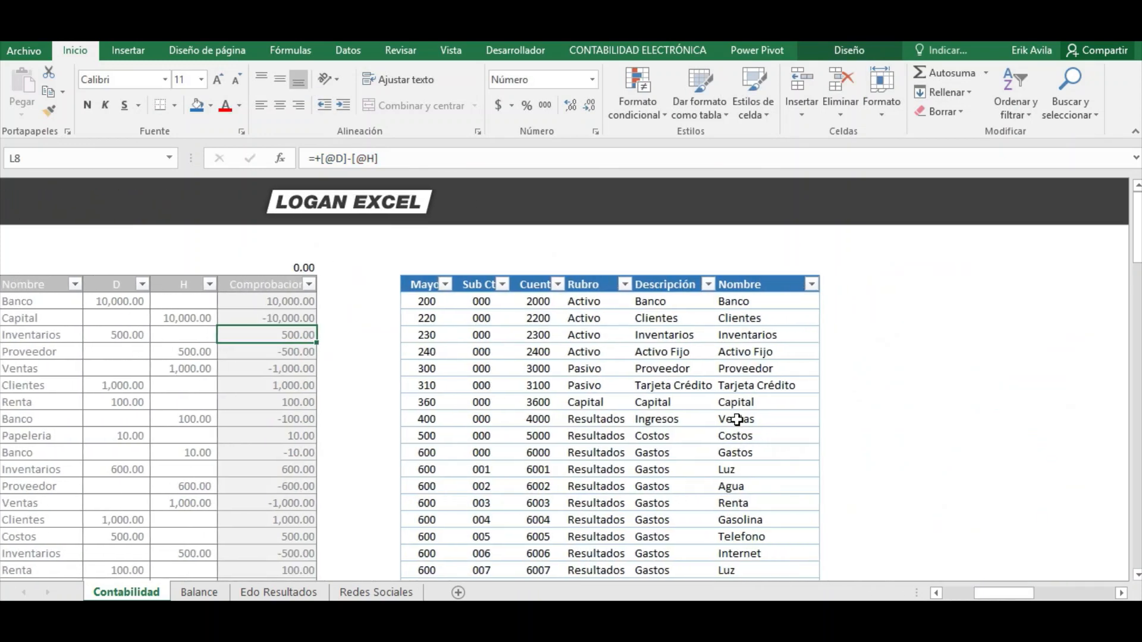
{"action": "scroll", "coordinate": [693, 395], "scroll_direction": "down", "scroll_amount": 2}
{"action": "scroll", "coordinate": [693, 395], "scroll_direction": "up", "scroll_amount": 2}
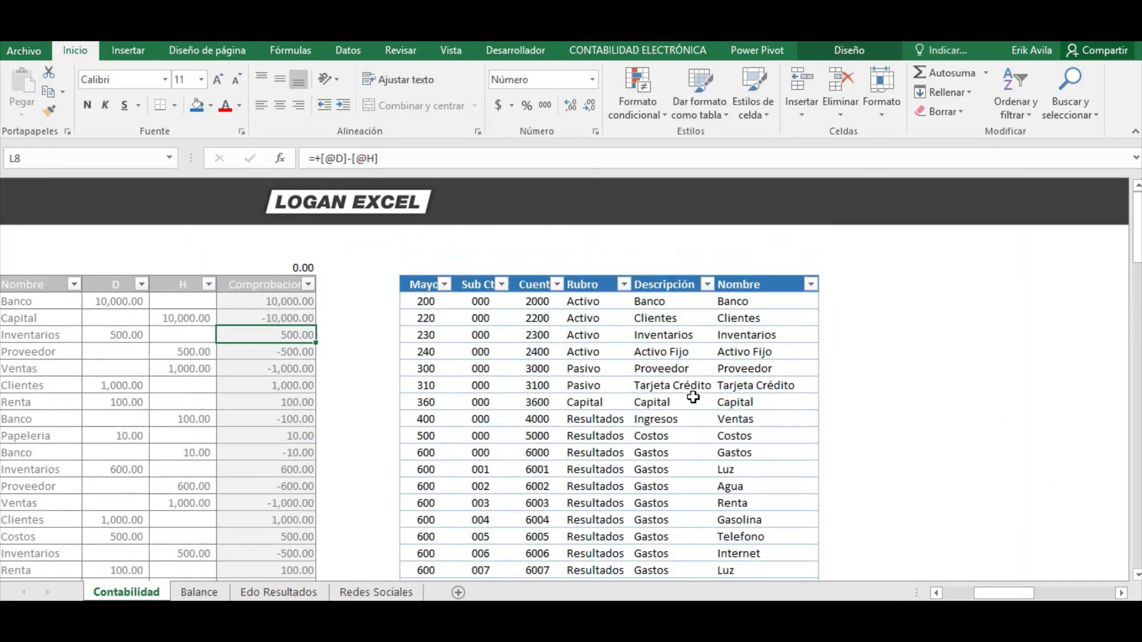
{"action": "scroll", "coordinate": [801, 474], "scroll_direction": "down", "scroll_amount": 1}
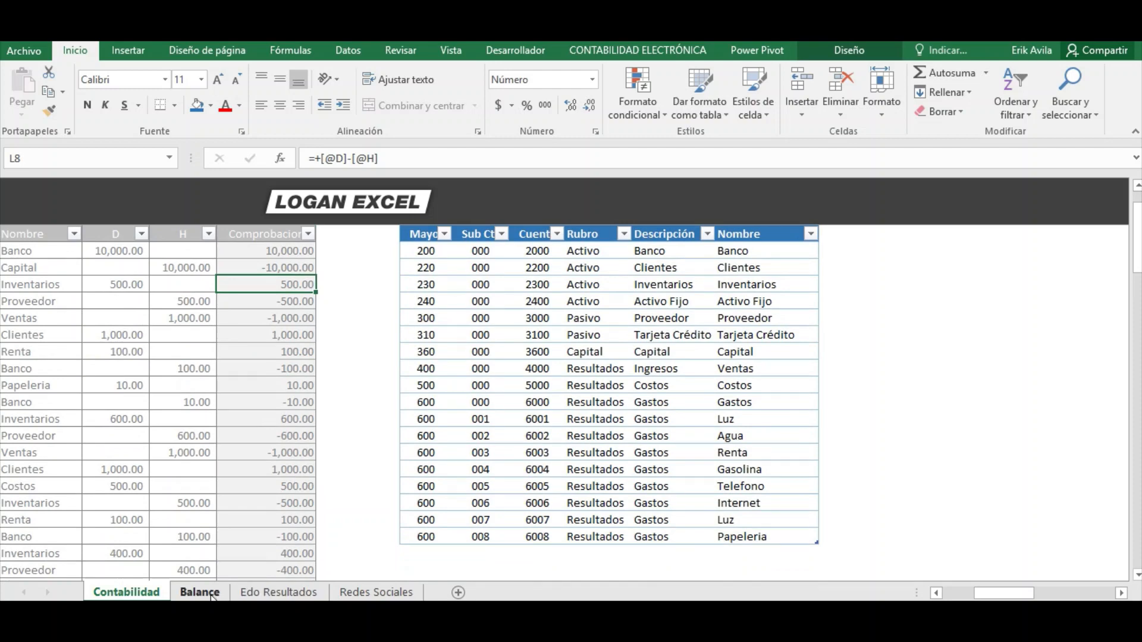
Refresh the Balance General pivot and review its Clientes and Total Pasivo amounts.
{"action": "left_click", "coordinate": [199, 592]}
{"action": "left_click", "coordinate": [266, 352]}
{"action": "right_click", "coordinate": [319, 370]}
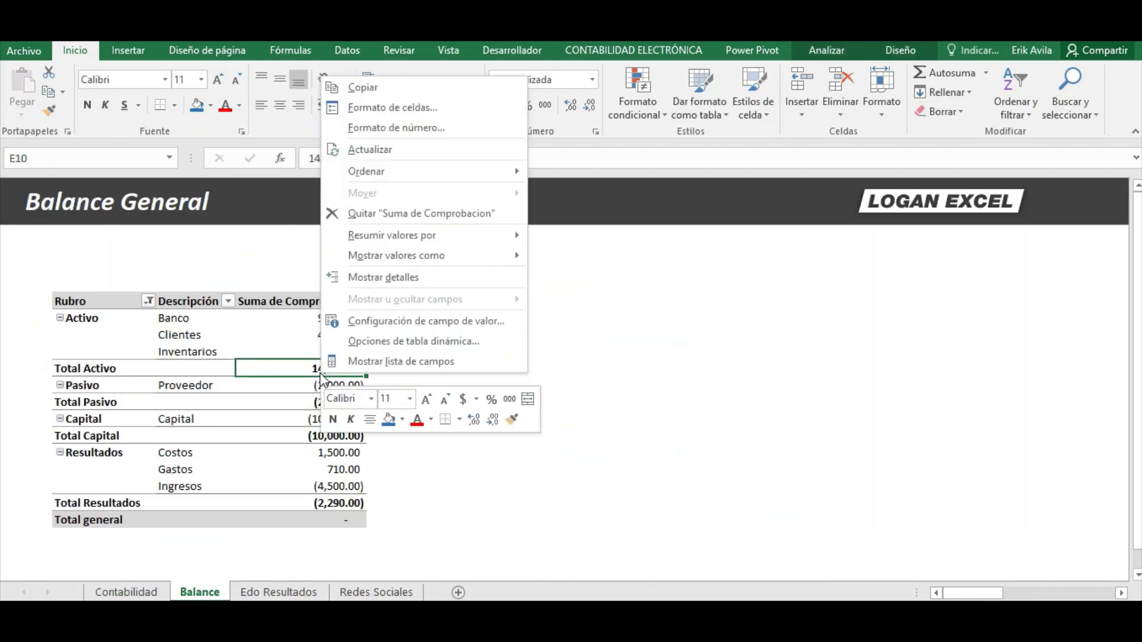
{"action": "left_click", "coordinate": [364, 152]}
{"action": "left_click", "coordinate": [316, 335]}
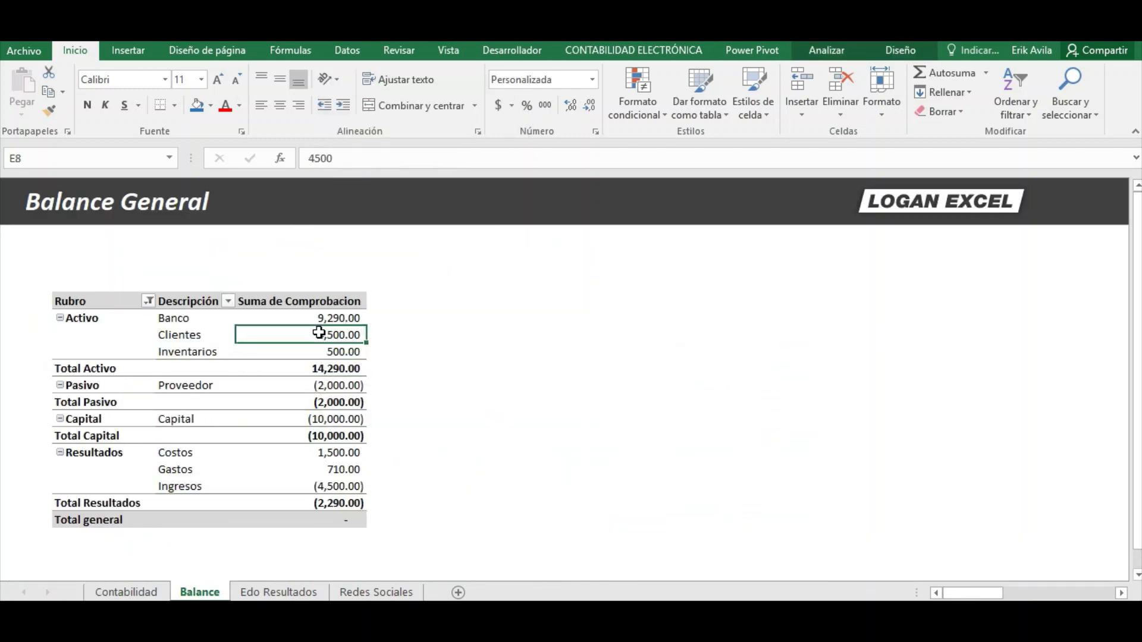
{"action": "left_click", "coordinate": [311, 401]}
{"action": "scroll", "coordinate": [308, 406], "scroll_direction": "down", "scroll_amount": 1}
{"action": "scroll", "coordinate": [308, 406], "scroll_direction": "down", "scroll_amount": 1}
{"action": "scroll", "coordinate": [305, 403], "scroll_direction": "up", "scroll_amount": 2}
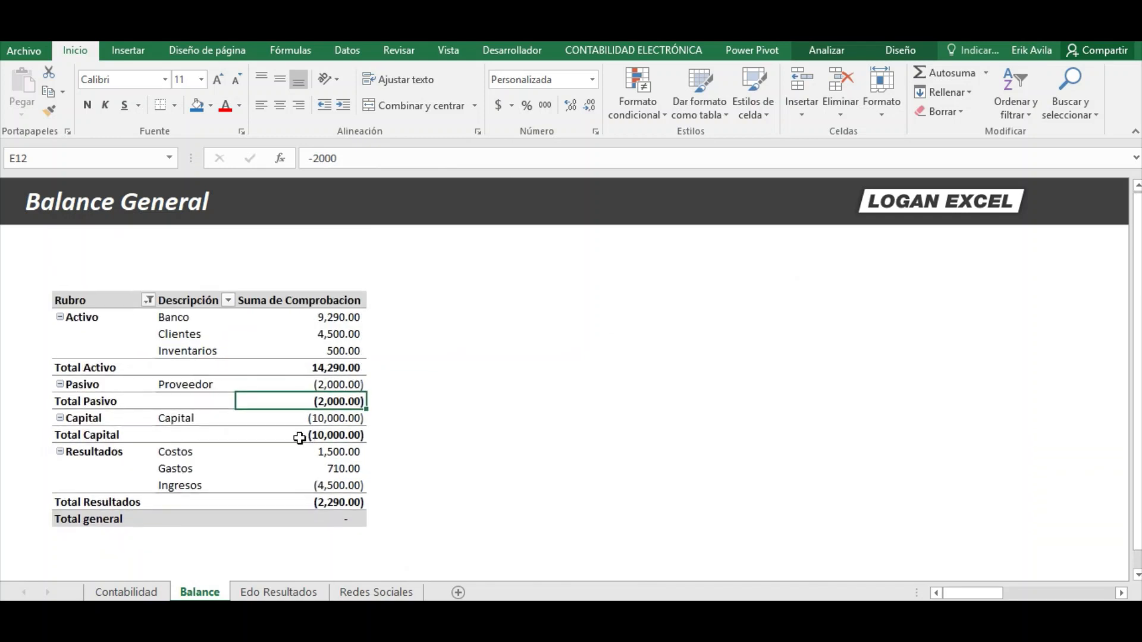
Review the monthly cost and expense amounts and the Utilidad column on the Edo Resultados sheet.
{"action": "left_click", "coordinate": [286, 591]}
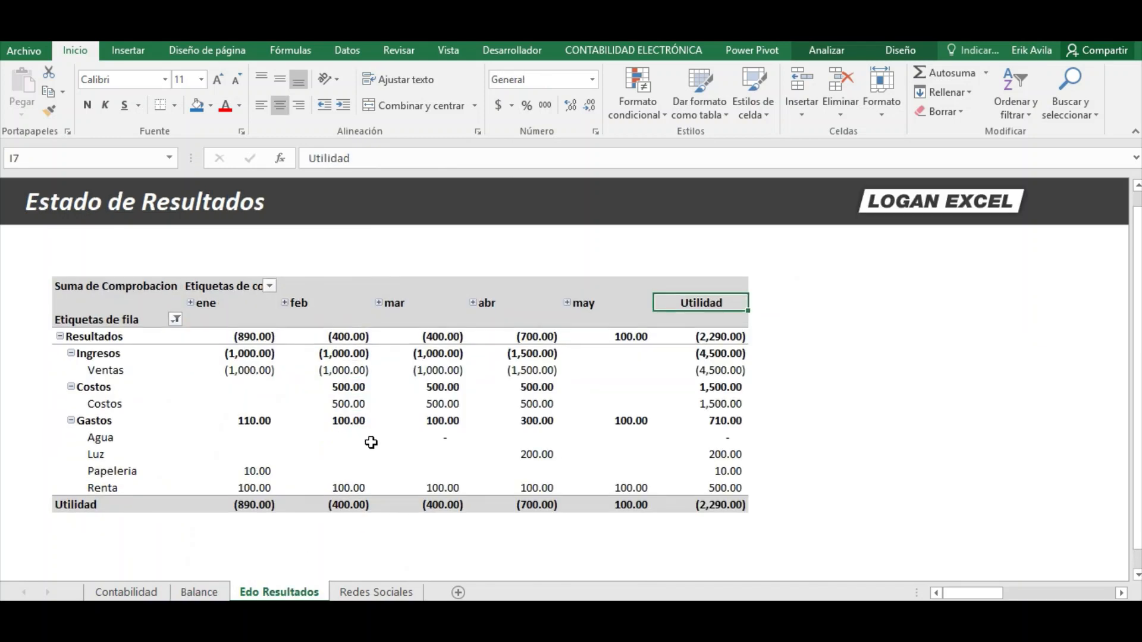
{"action": "left_click", "coordinate": [475, 416]}
{"action": "left_click", "coordinate": [714, 417]}
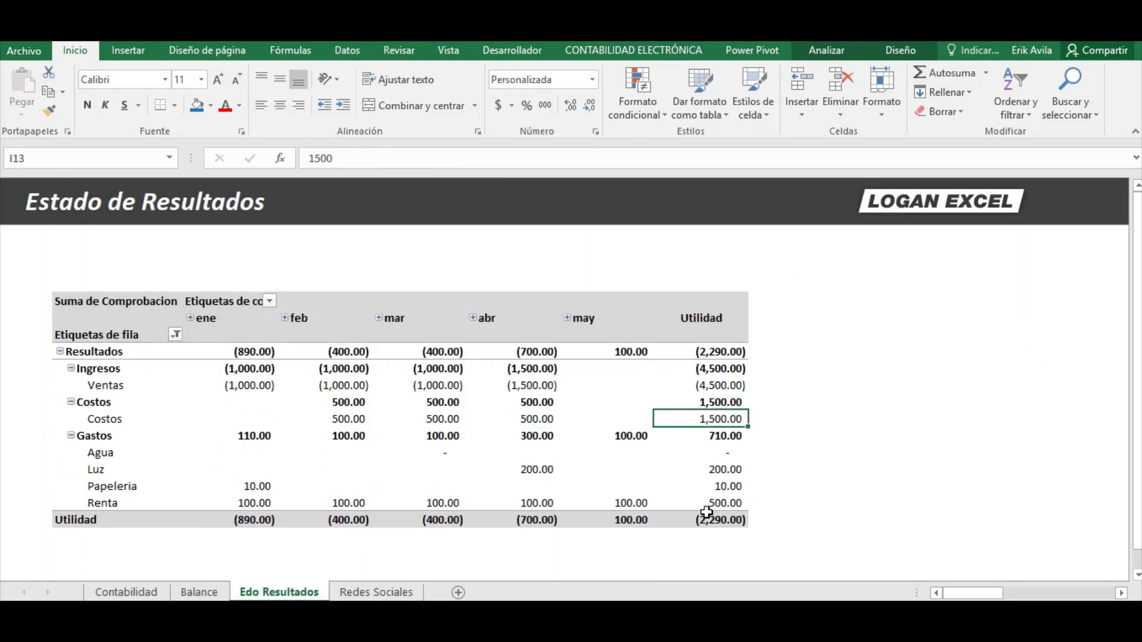
Refresh the Estado de Resultados pivot and compare its total Utilidad with Total Resultados on the Balance sheet.
{"action": "left_click", "coordinate": [713, 520]}
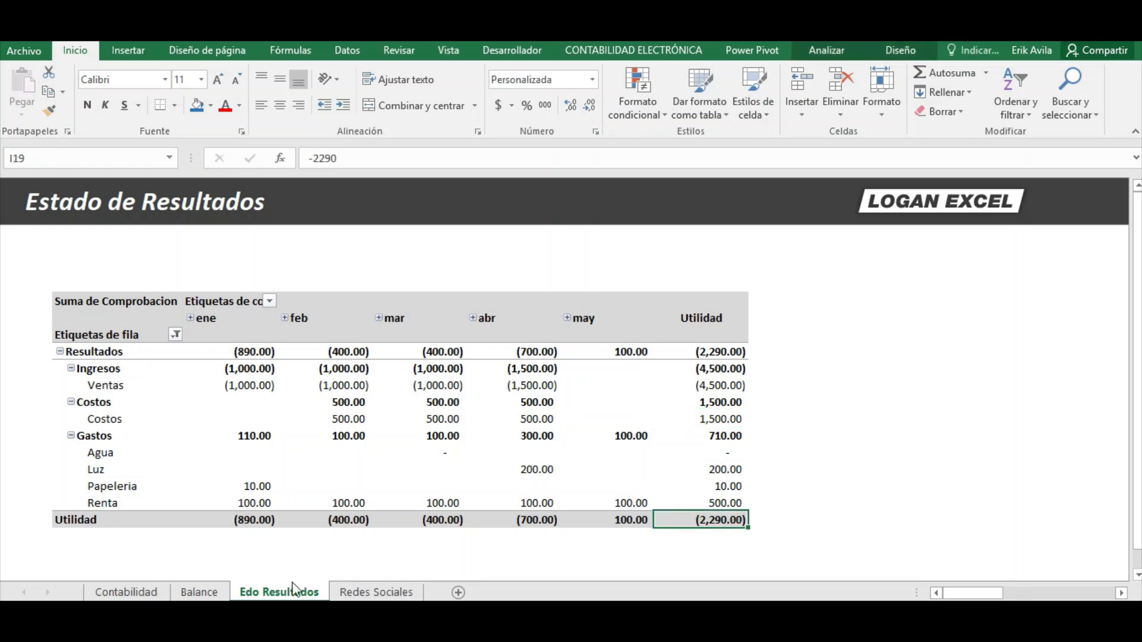
{"action": "right_click", "coordinate": [644, 433]}
{"action": "left_click", "coordinate": [684, 216]}
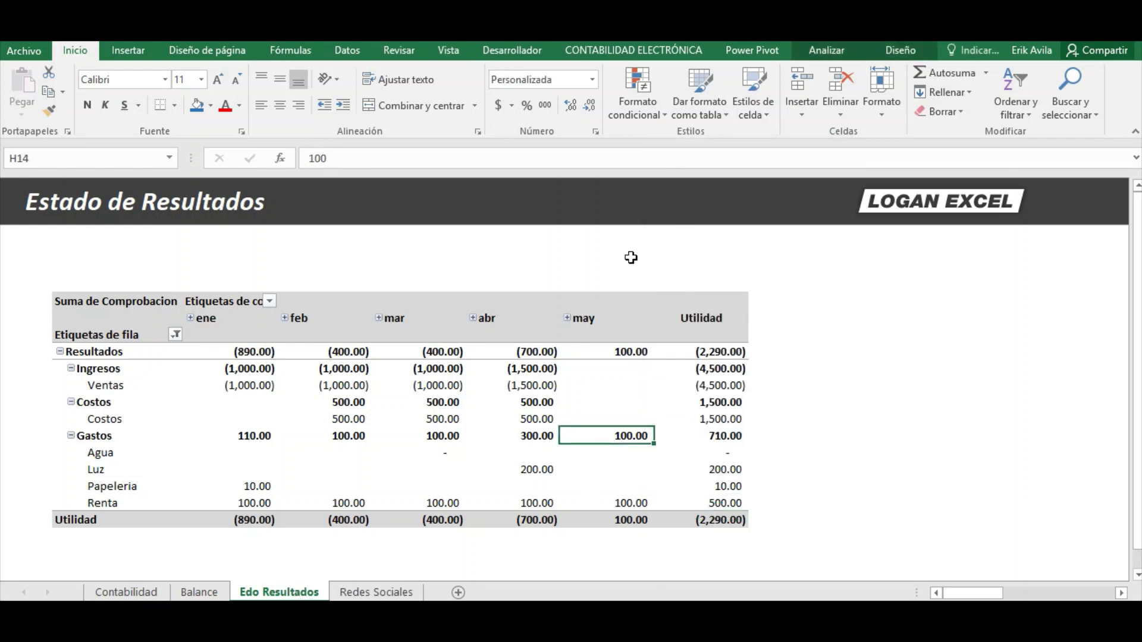
{"action": "left_click", "coordinate": [200, 592]}
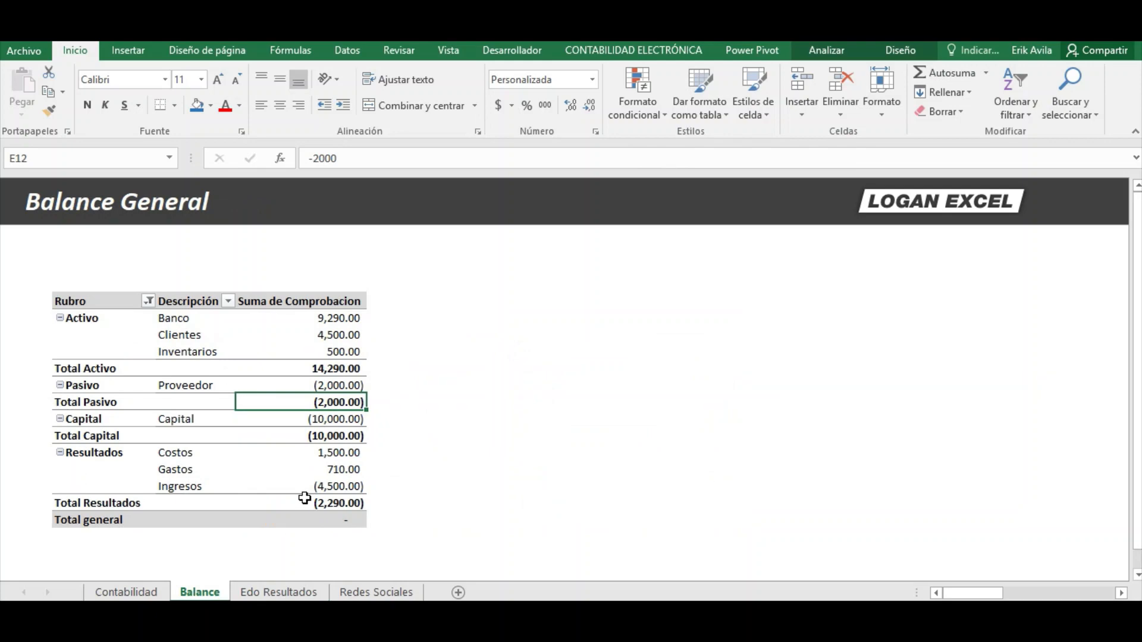
Go through the Contabilidad movements and account catalogue once more, followed by the Balance and Edo Resultados sheets.
{"action": "left_click", "coordinate": [278, 592]}
{"action": "left_click", "coordinate": [141, 593]}
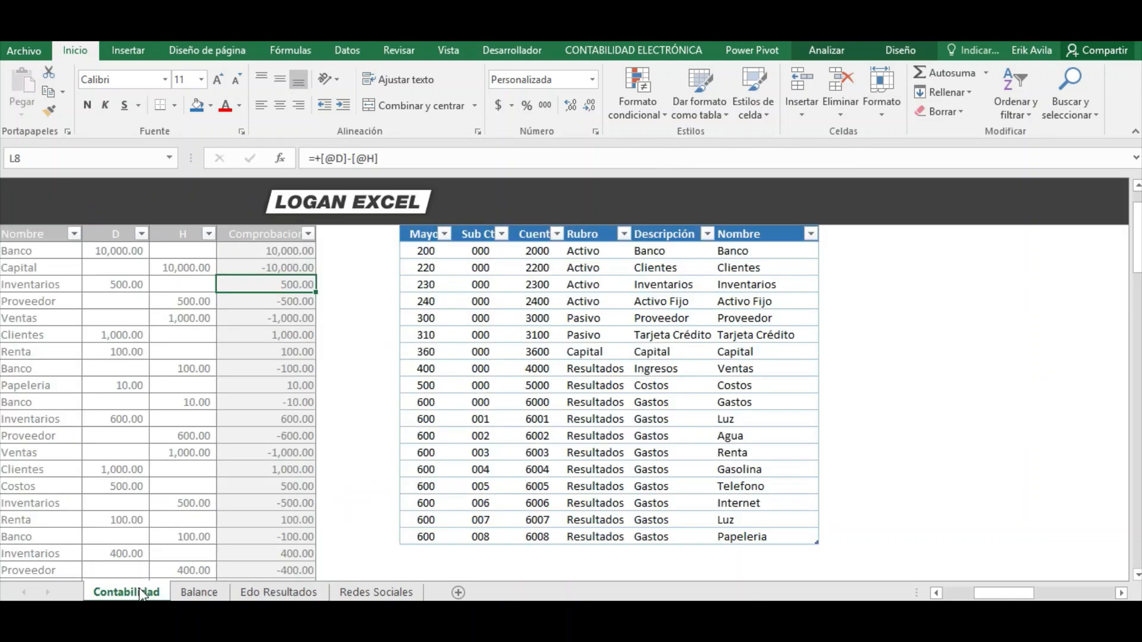
{"action": "left_click_drag", "start_coordinate": [1005, 593], "coordinate": [927, 597]}
{"action": "left_click", "coordinate": [428, 467]}
{"action": "left_click", "coordinate": [193, 594]}
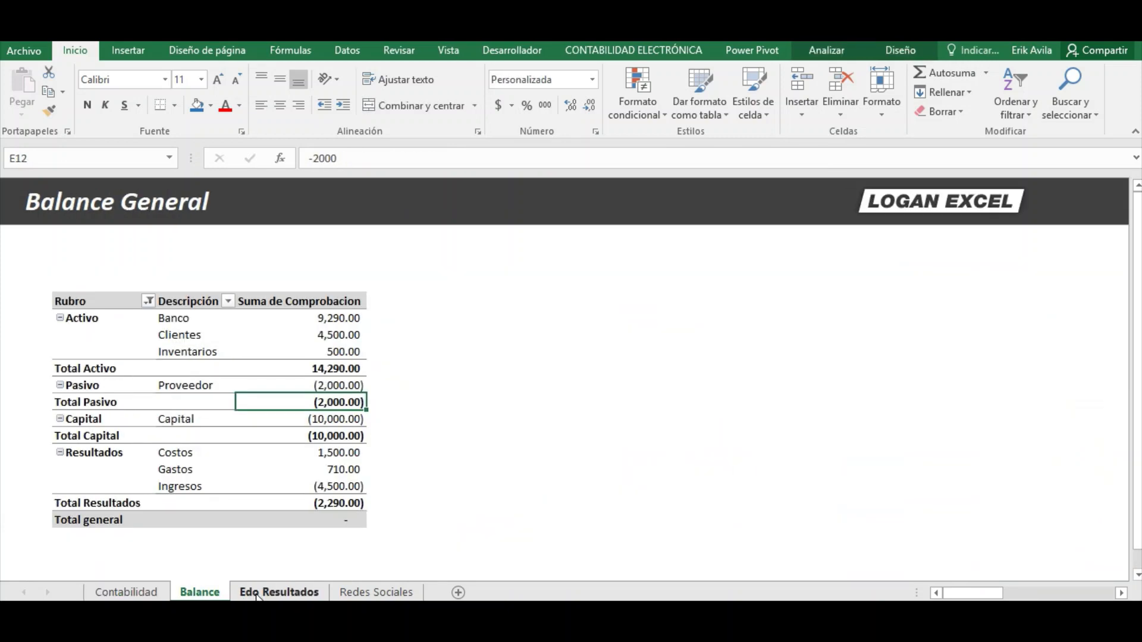
{"action": "left_click", "coordinate": [257, 593]}
Look over the social media links, video thumbnails and closing section on the Redes Sociales sheet.
{"action": "left_click", "coordinate": [376, 593]}
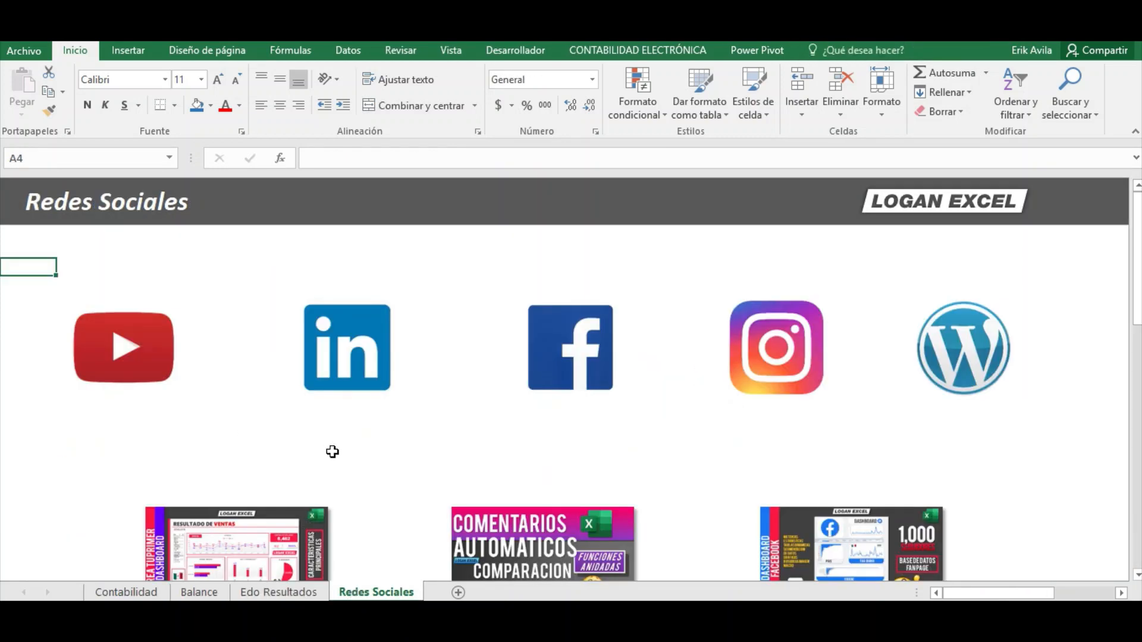
{"action": "scroll", "coordinate": [332, 452], "scroll_direction": "down", "scroll_amount": 10}
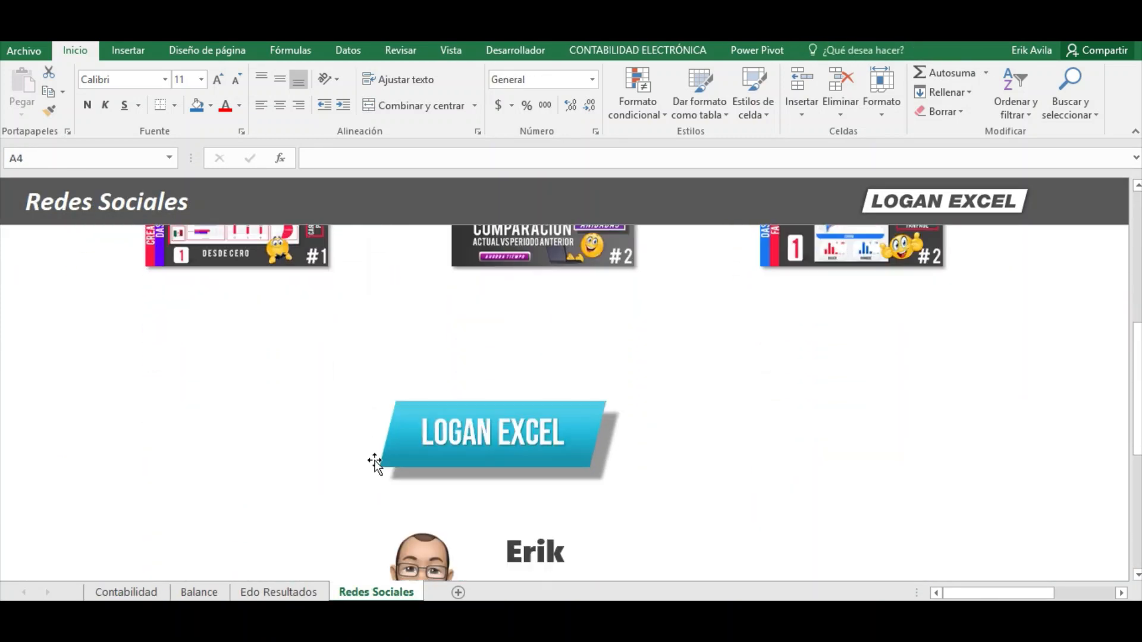
{"action": "scroll", "coordinate": [374, 463], "scroll_direction": "down", "scroll_amount": 3}
{"action": "scroll", "coordinate": [374, 463], "scroll_direction": "up", "scroll_amount": 5}
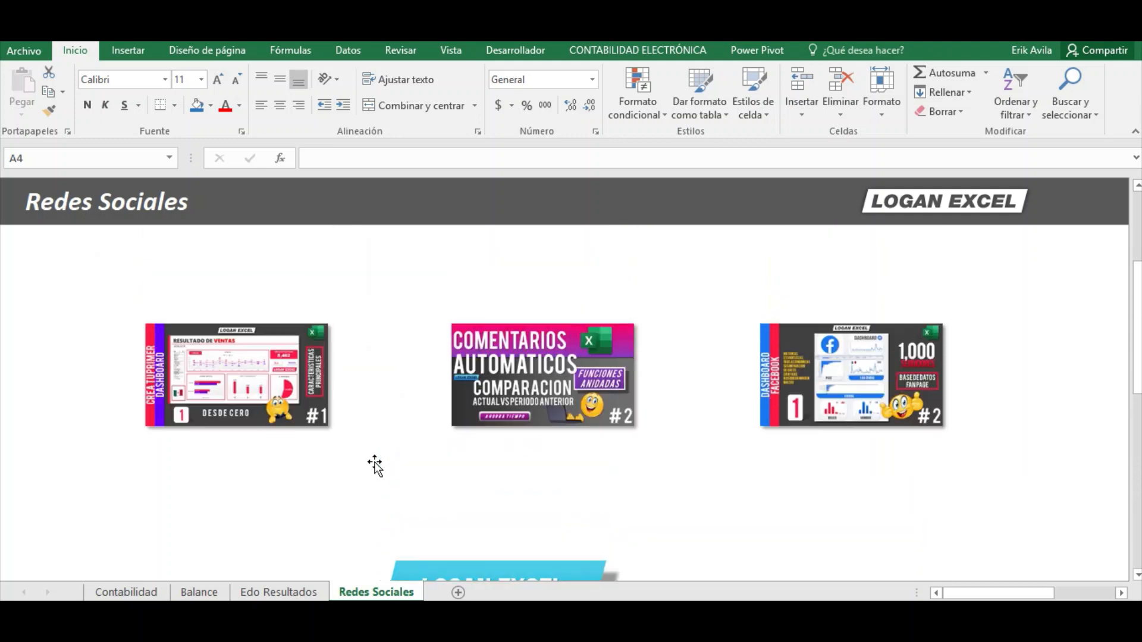